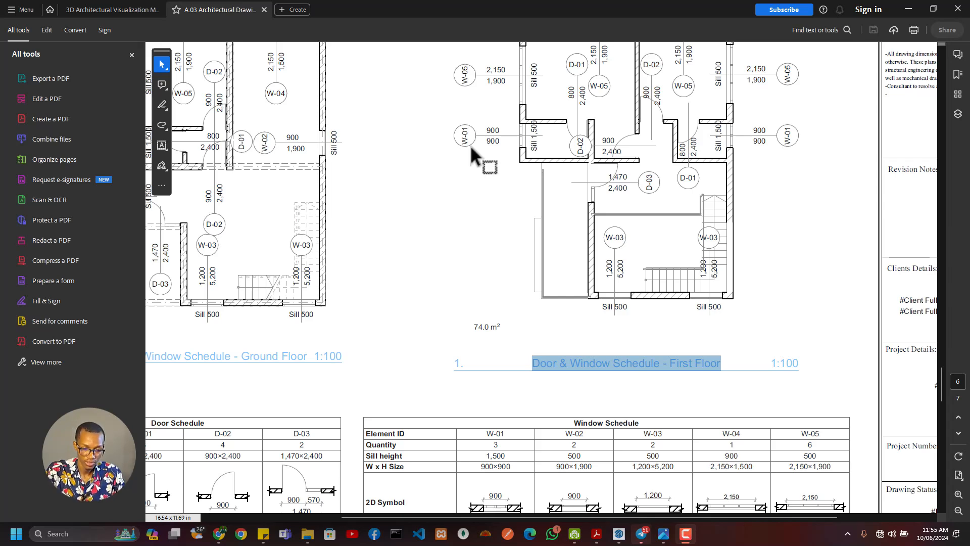
- Switch to the 3D Architectural Visualization course outline PDF, review the real-life objects modelling topics, and return to the SketchUp model
mouse_move(593, 539)
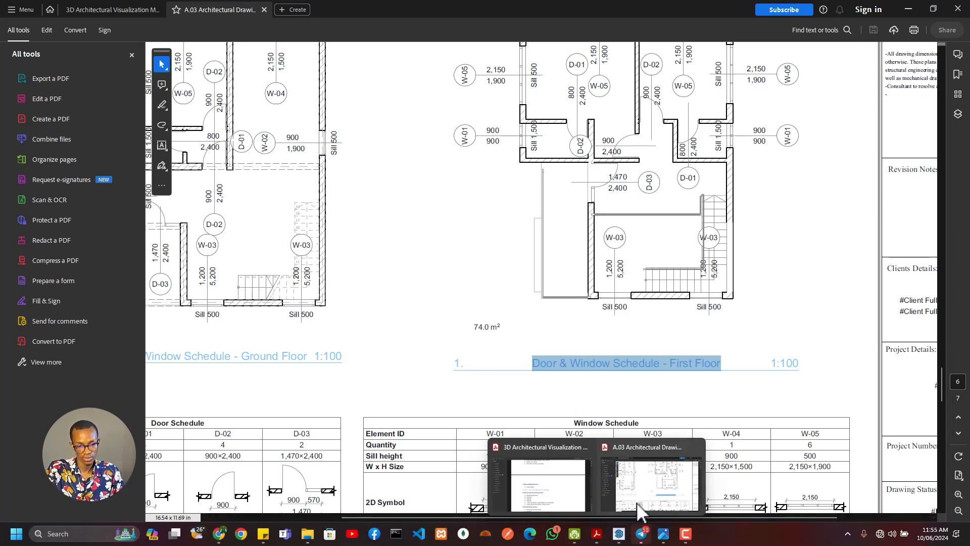
click(529, 502)
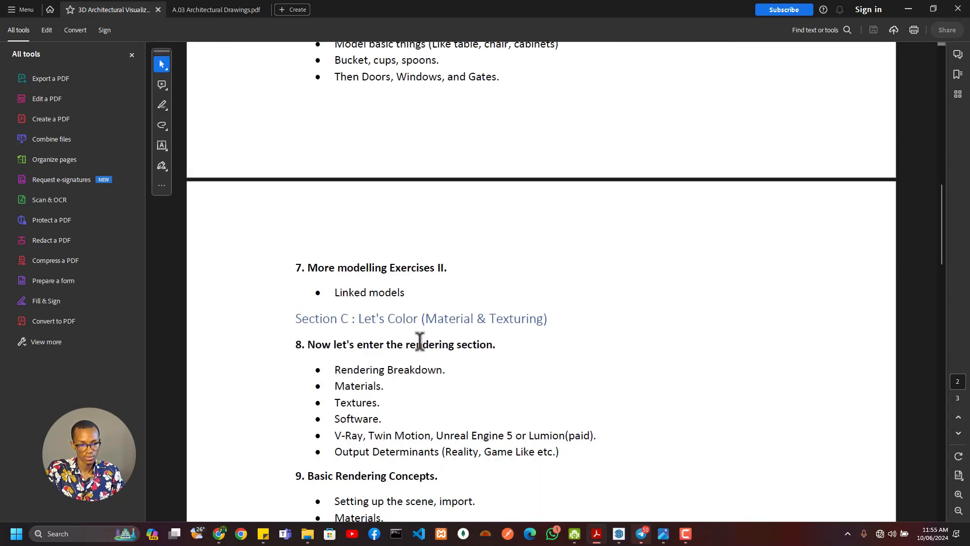
scroll(400, 260, up, 3)
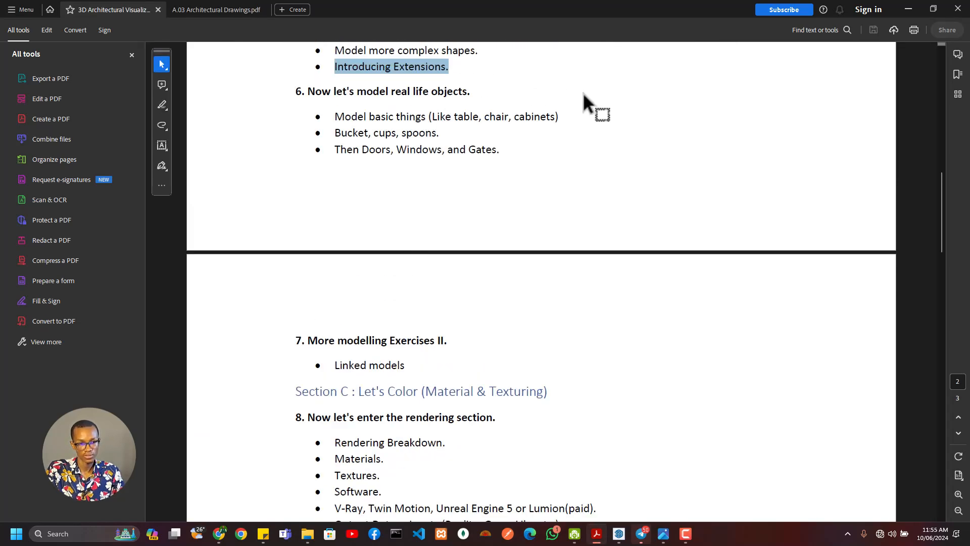
click(908, 10)
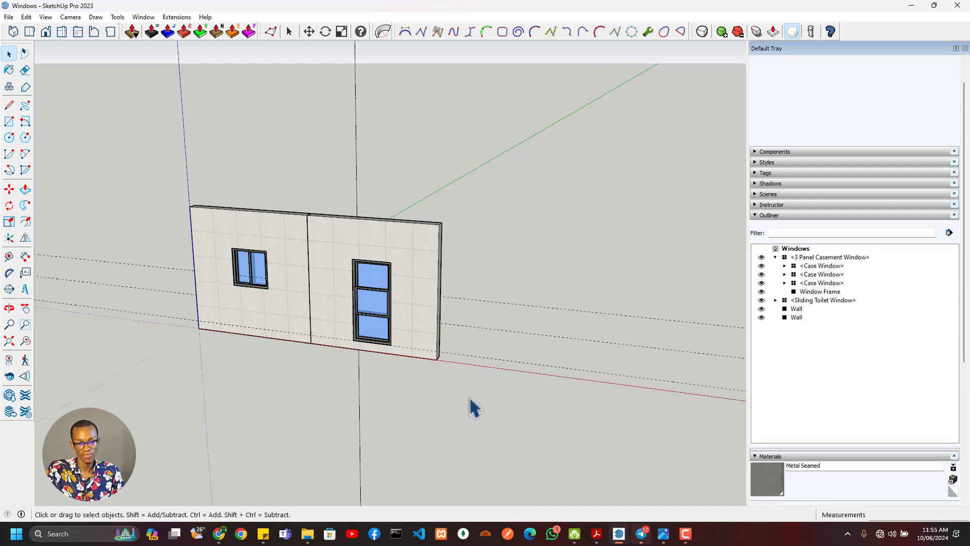
drag(472, 404, 156, 177)
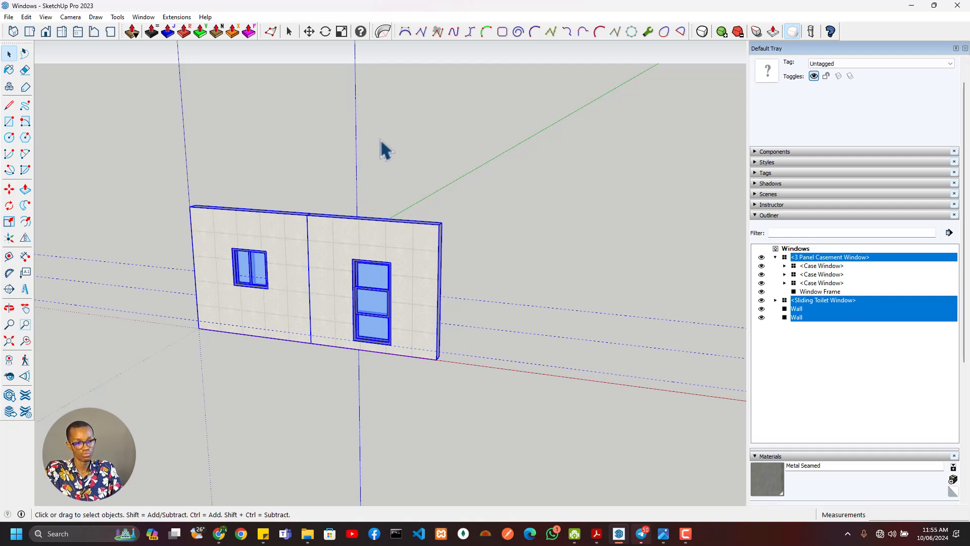
key(Delete)
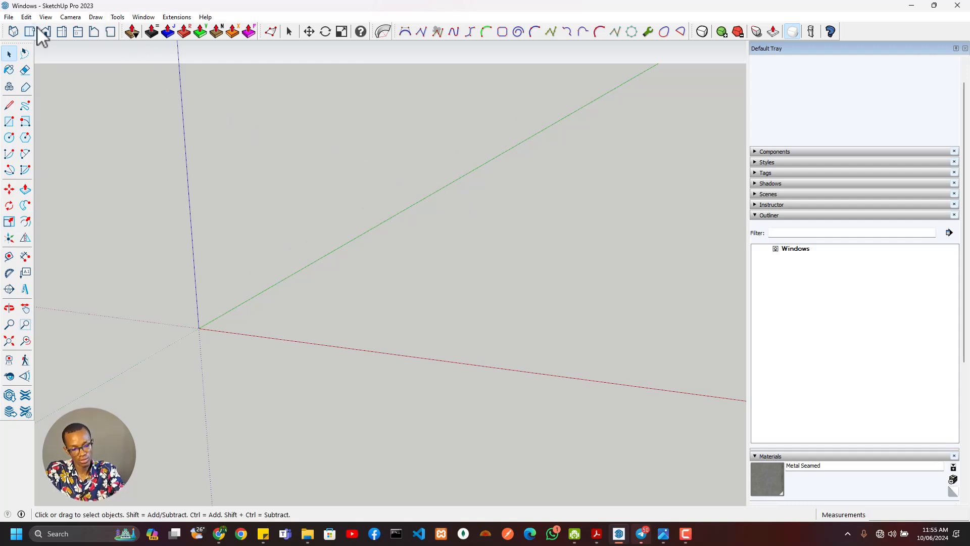
key(ctrl+z)
- Start a new model, saving the changes to the Windows file, and delete the default person figure
key(ctrl+n)
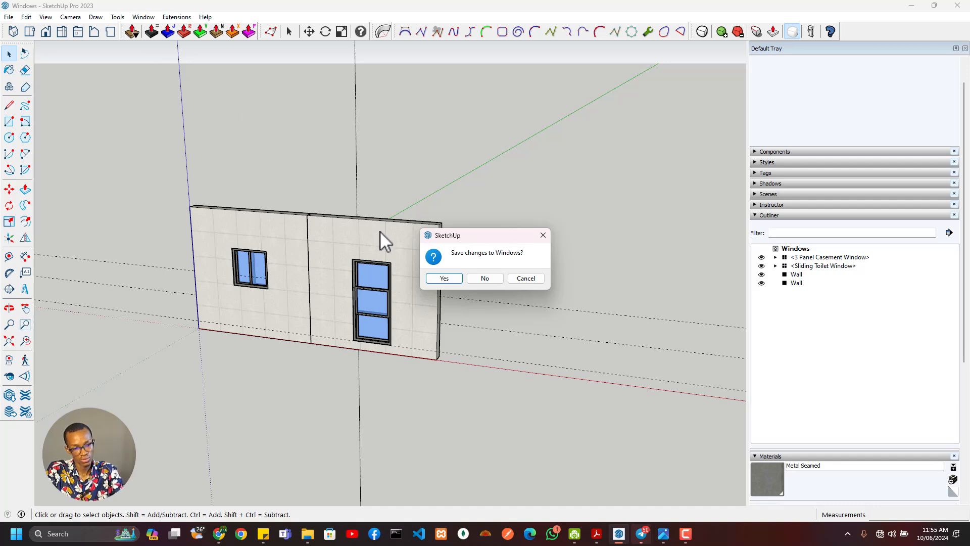
click(438, 277)
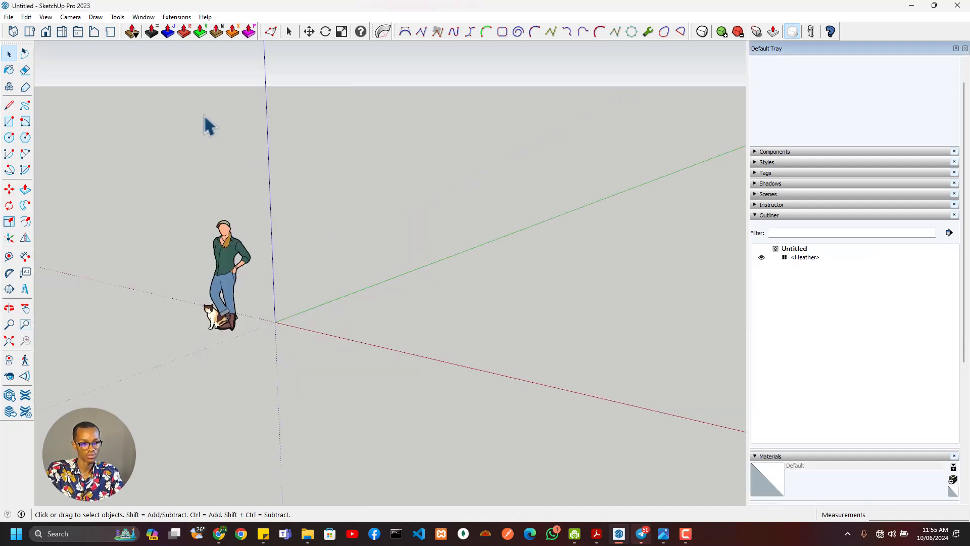
click(225, 265)
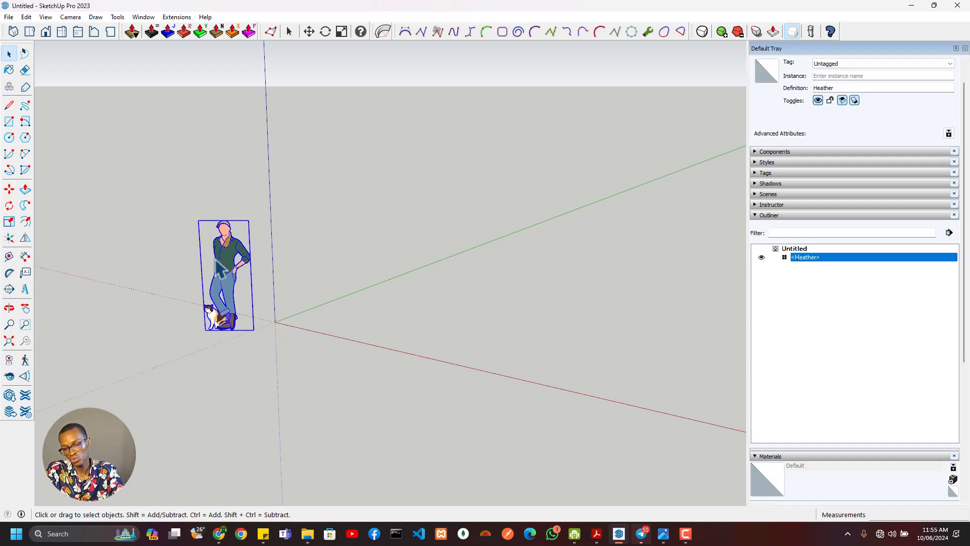
key(Delete)
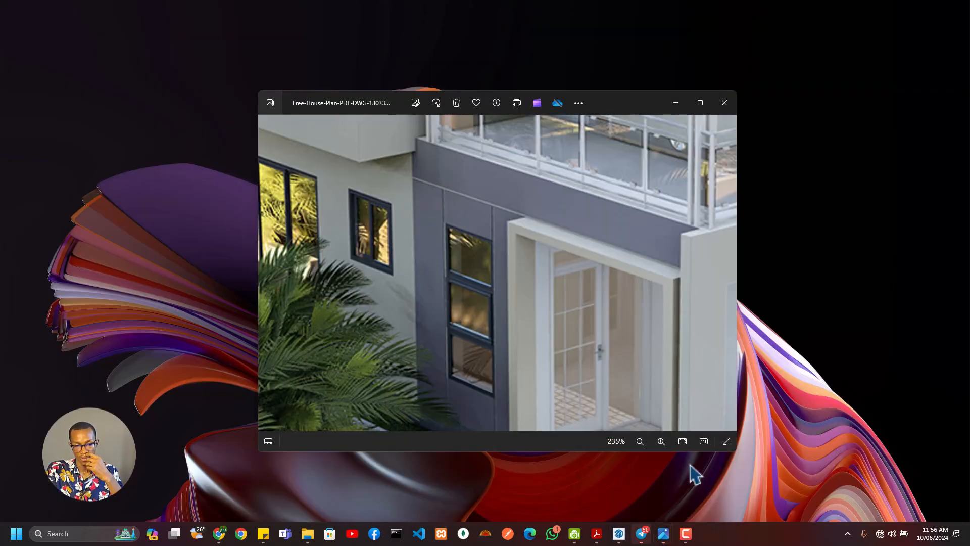
- View the whole house render, and close both it and the window types infographic
click(690, 467)
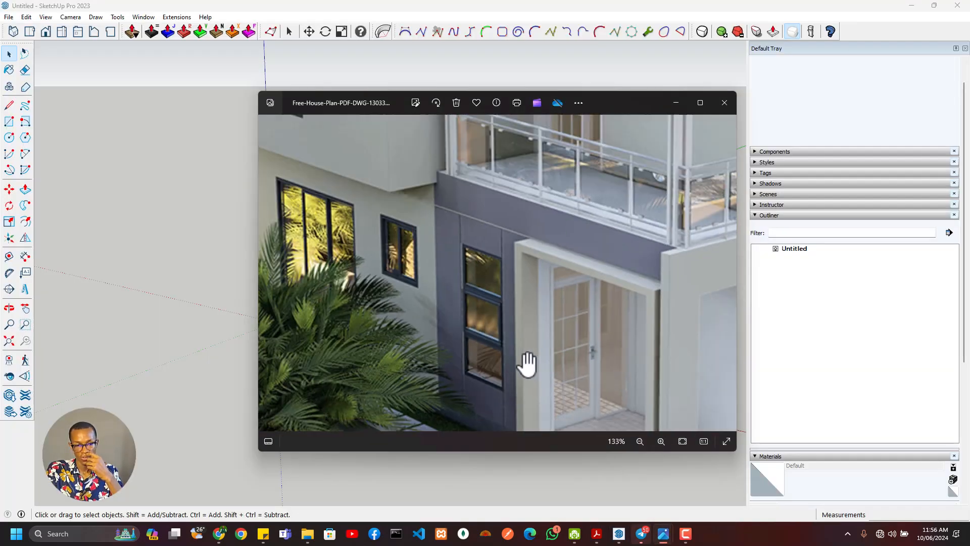
scroll(529, 364, down, 5)
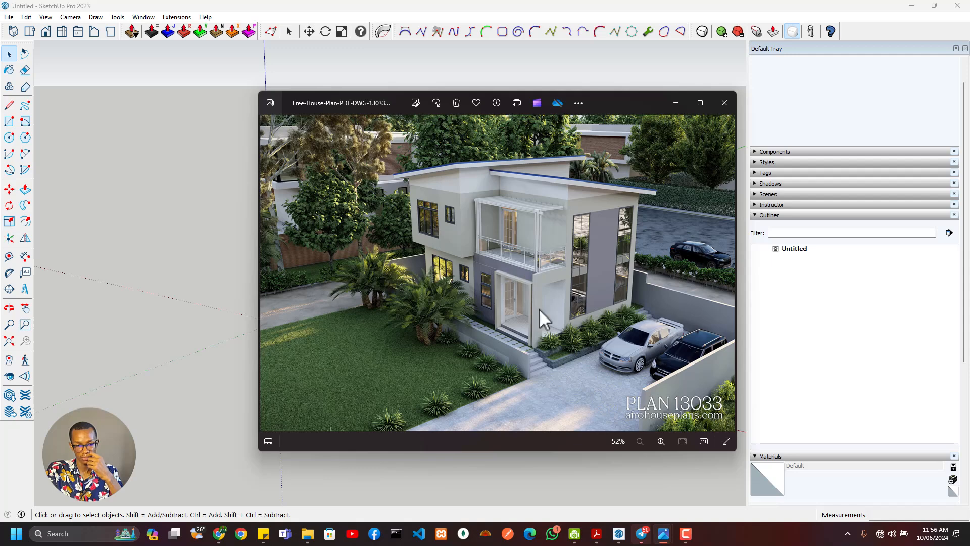
click(723, 103)
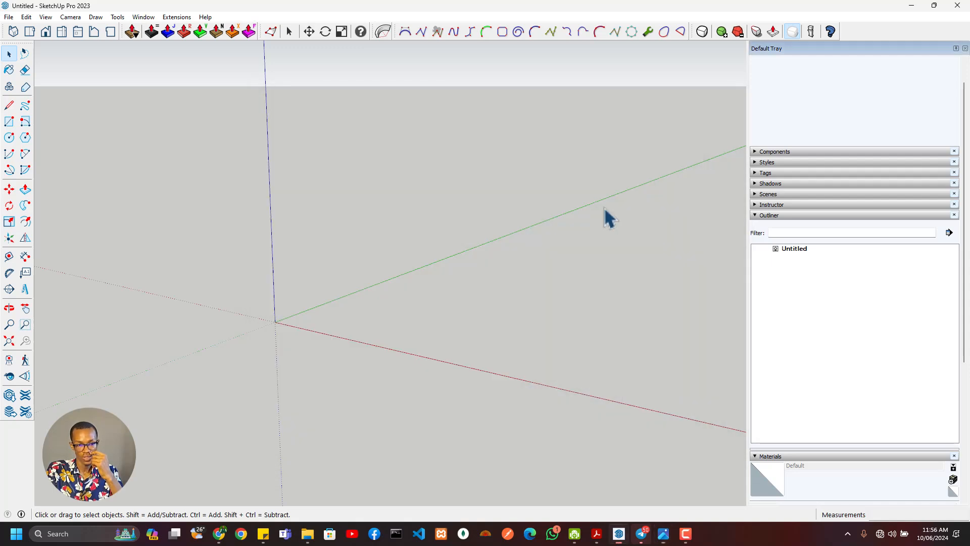
click(642, 475)
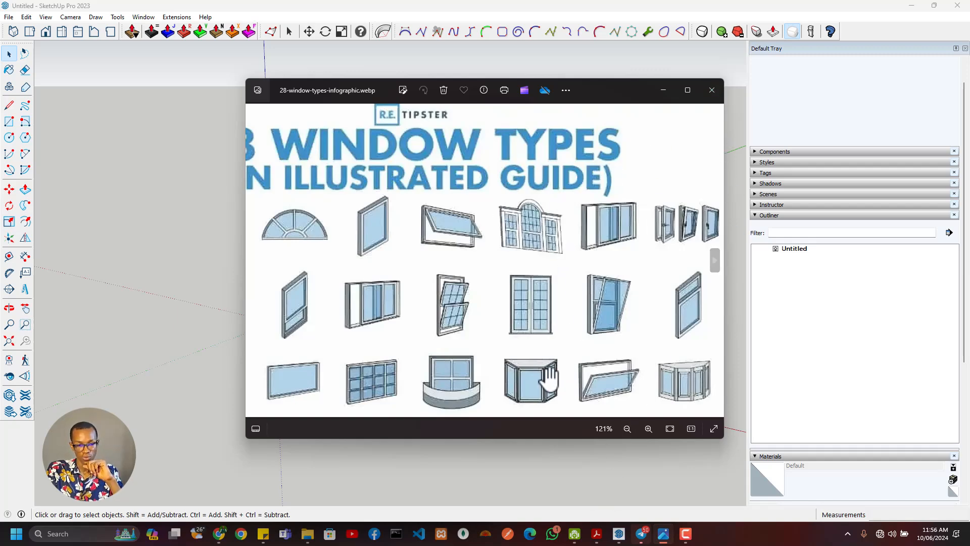
scroll(630, 279, down, 3)
click(713, 89)
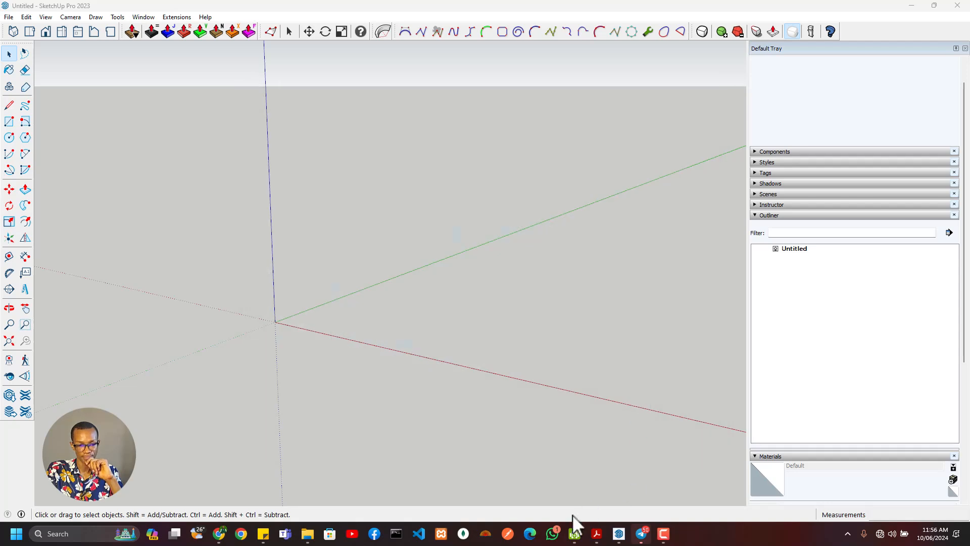
- Open the Image-4 house render from the Architectural & Structural Drawings folder, browse the other house renders, and close the viewer
mouse_move(307, 534)
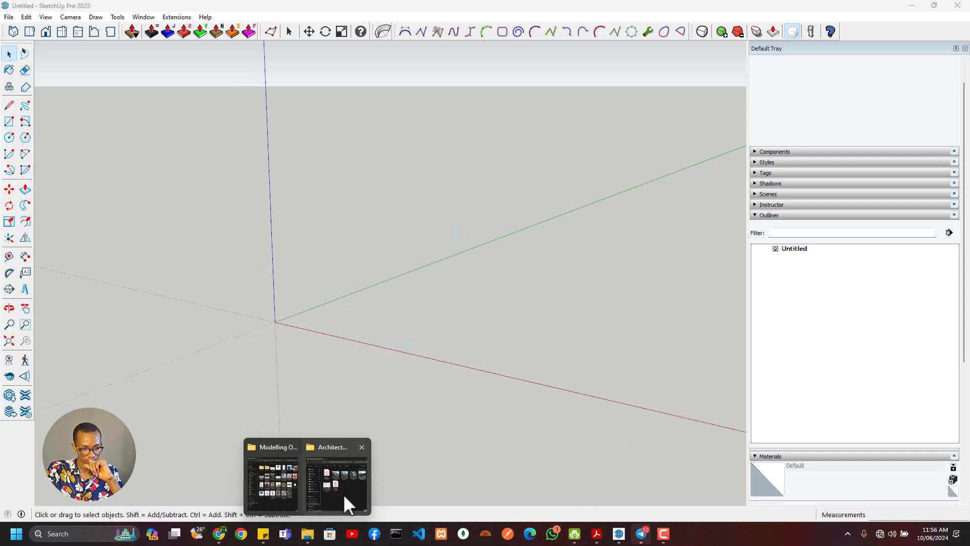
click(342, 483)
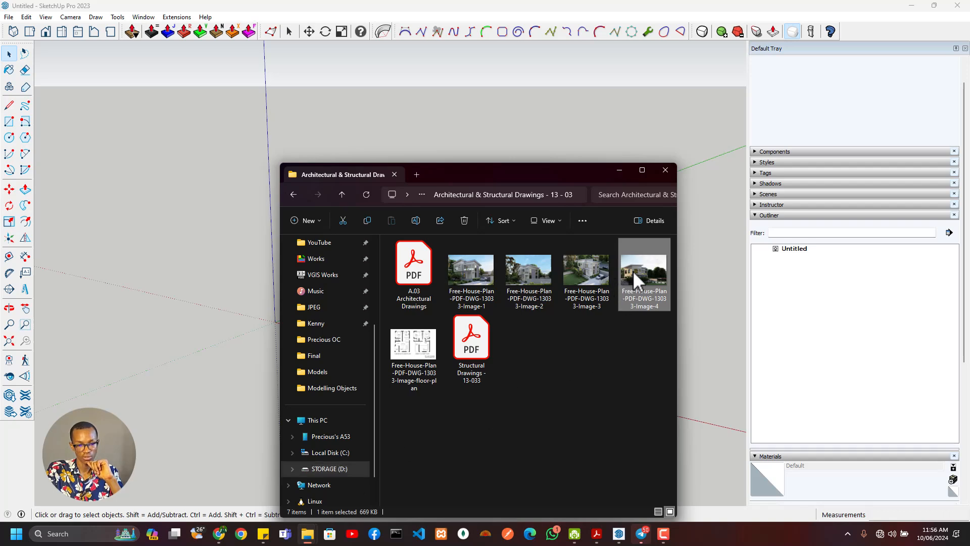
double_click(626, 283)
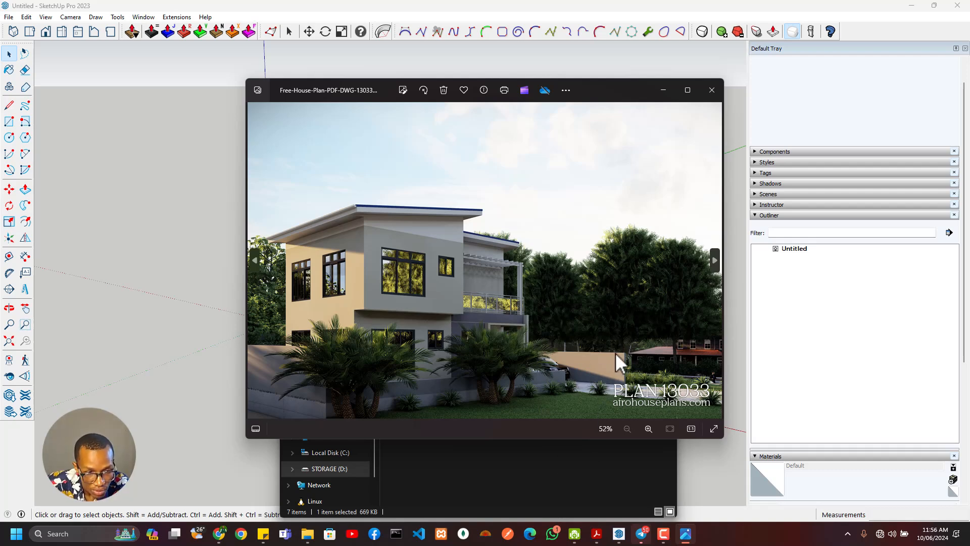
key(Right)
key(Right)
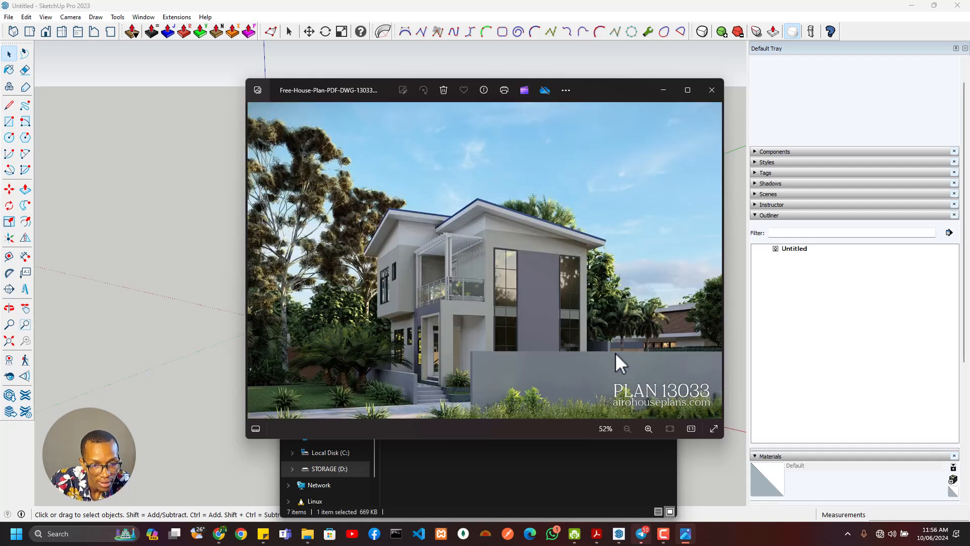
key(Right)
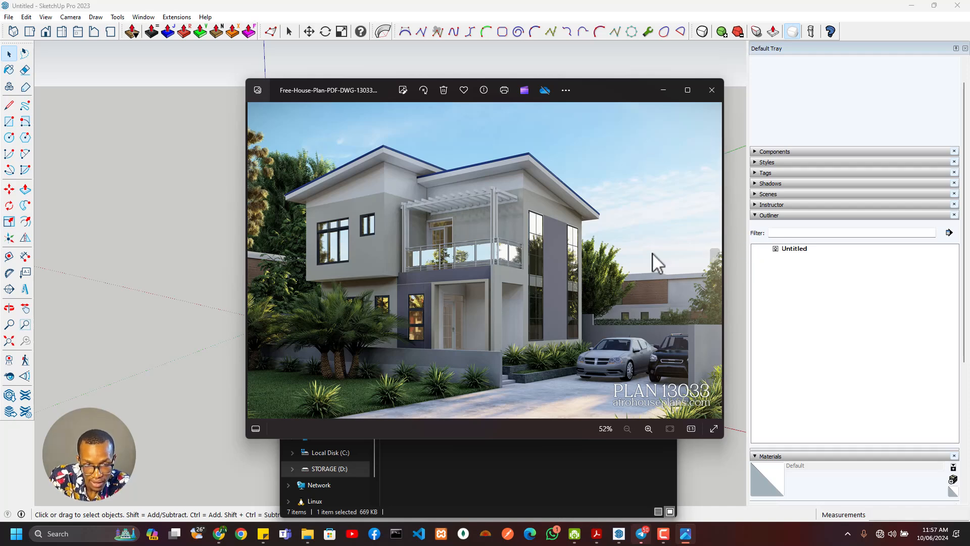
click(710, 91)
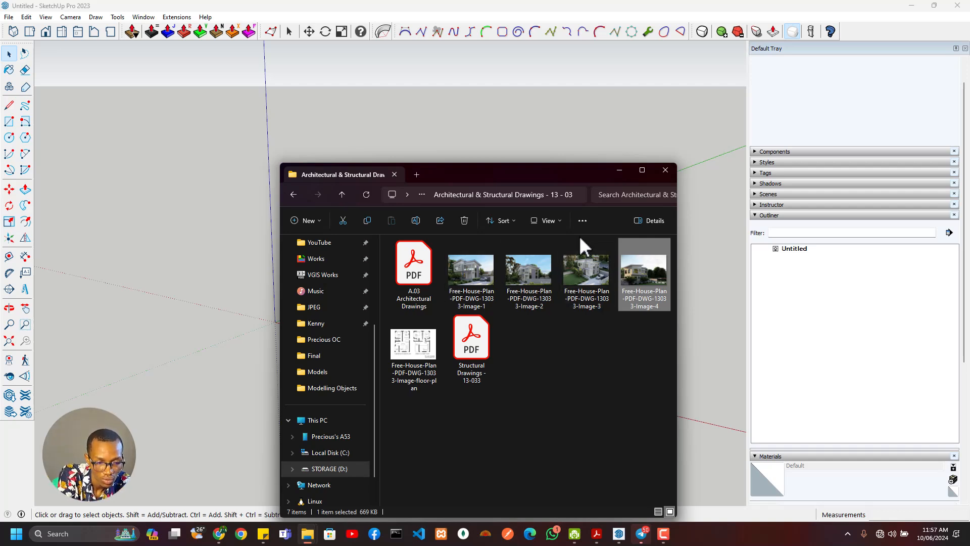
- Open the Image-3 house render to examine the house from above, and close it
click(587, 268)
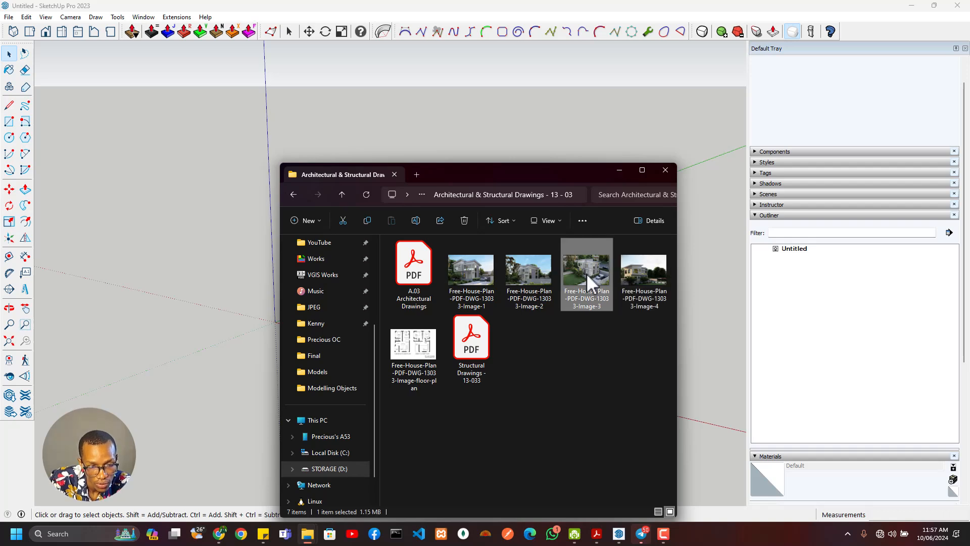
double_click(586, 273)
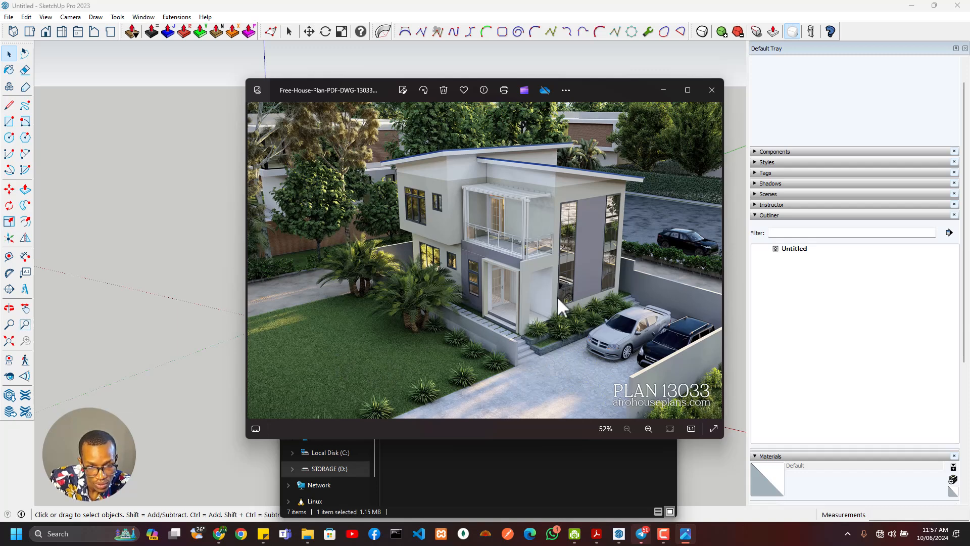
click(712, 90)
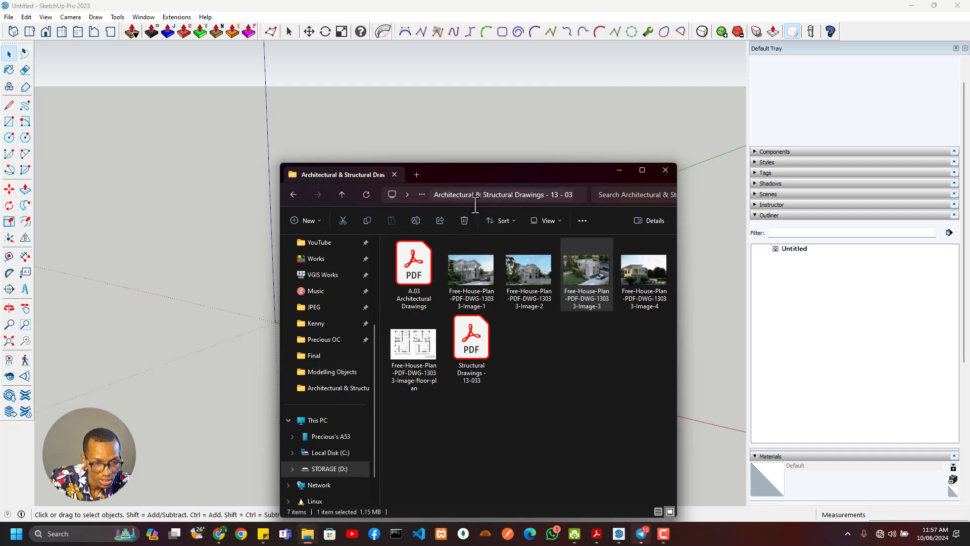
- Go back to the 2024 Training folder and open the Modelling Objects folder inside Editings
click(295, 195)
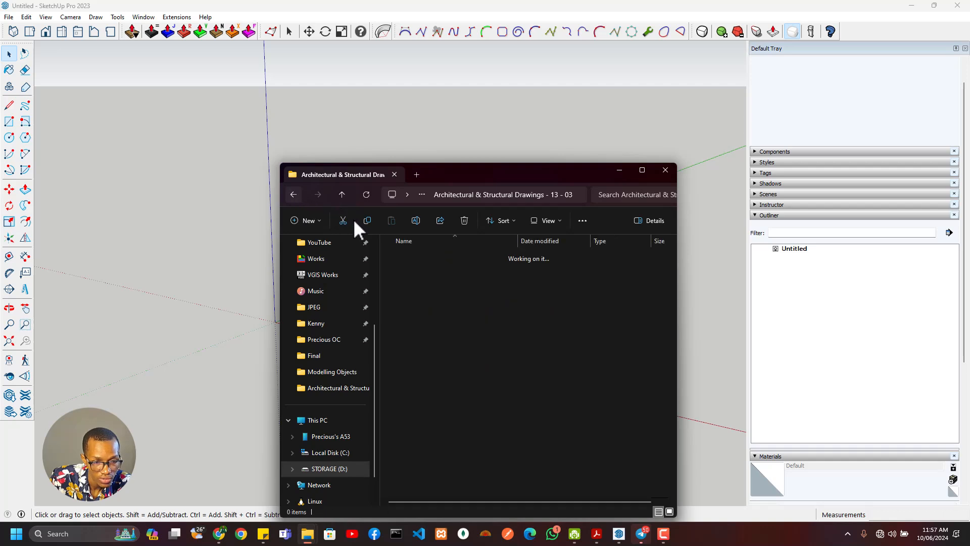
click(290, 195)
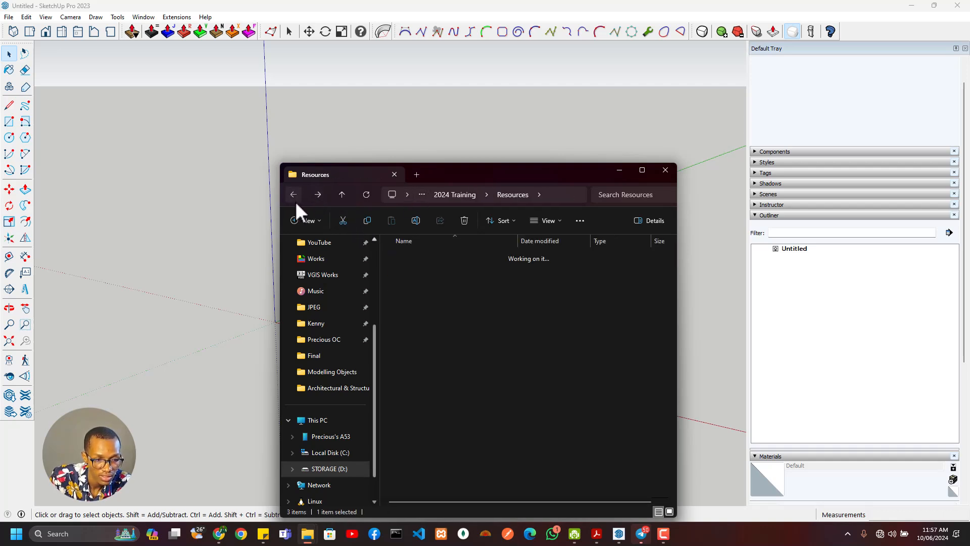
click(295, 196)
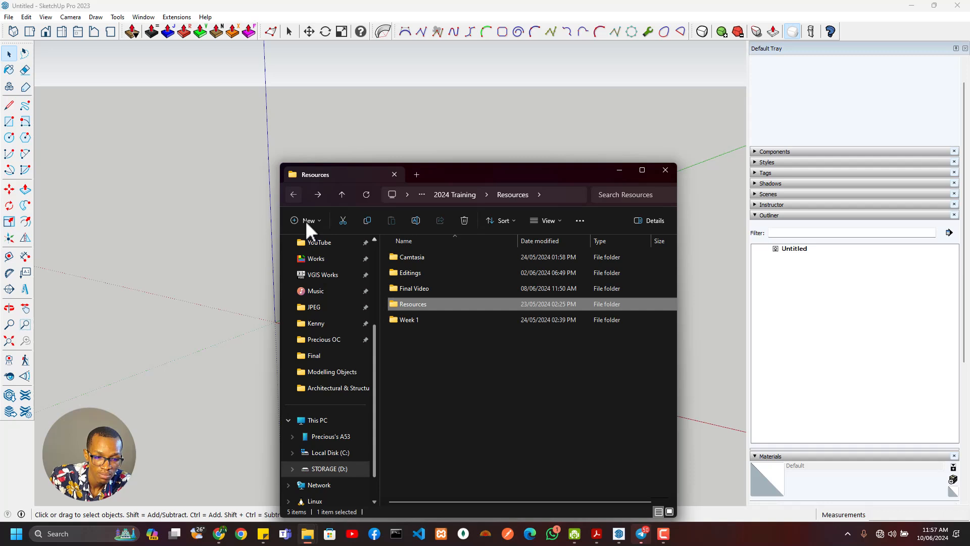
double_click(416, 271)
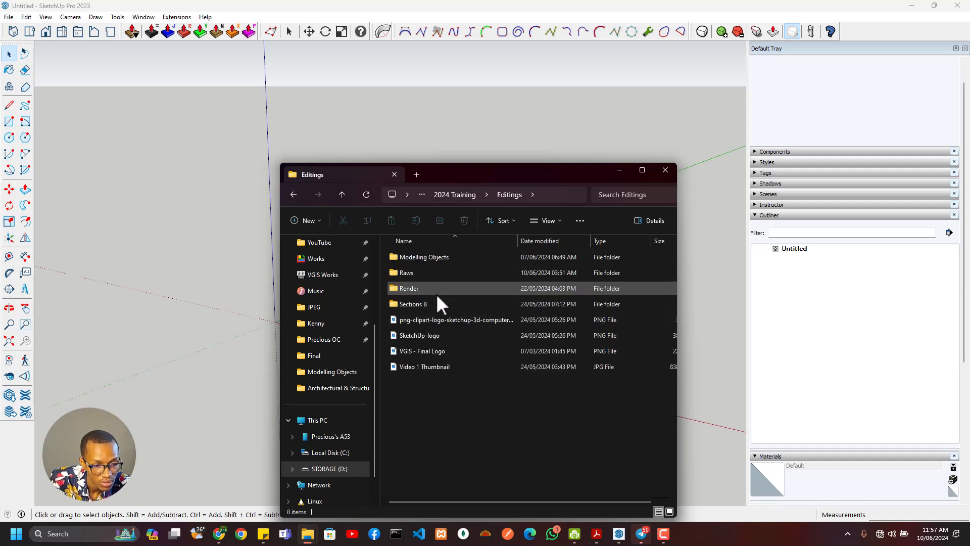
double_click(443, 260)
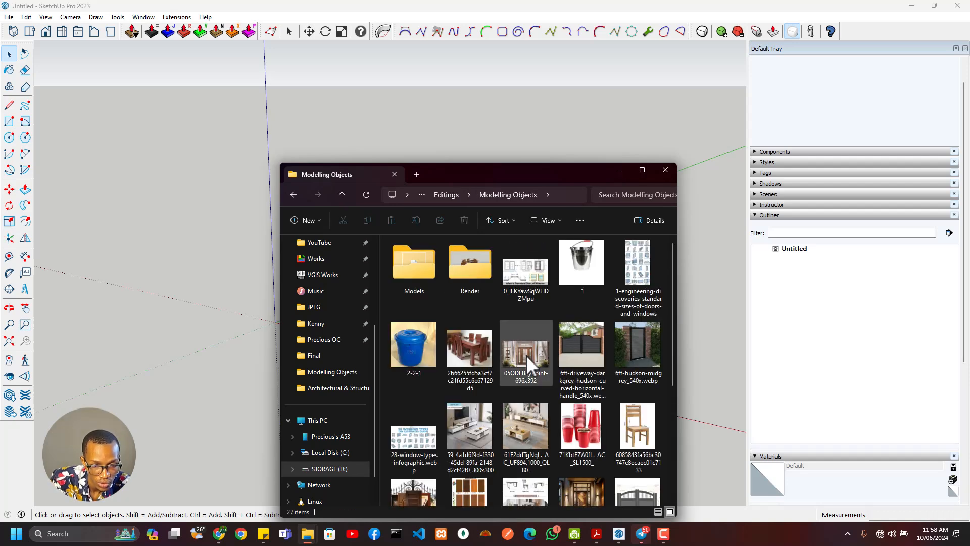
- Open the Dawlish-and-Starcross estate drive gates image, examine the gate's dimensions and details, and return to the Modelling Objects folder
scroll(595, 412, down, 3)
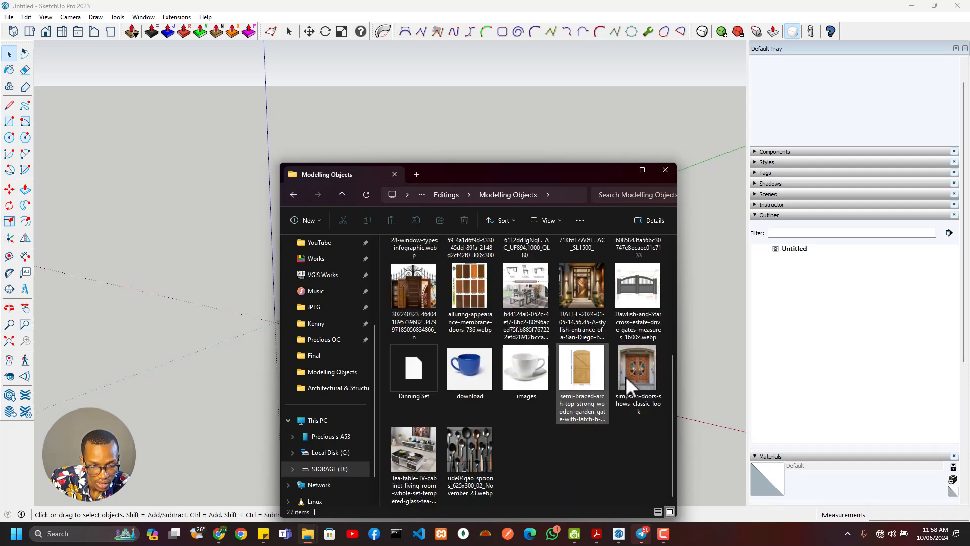
click(638, 300)
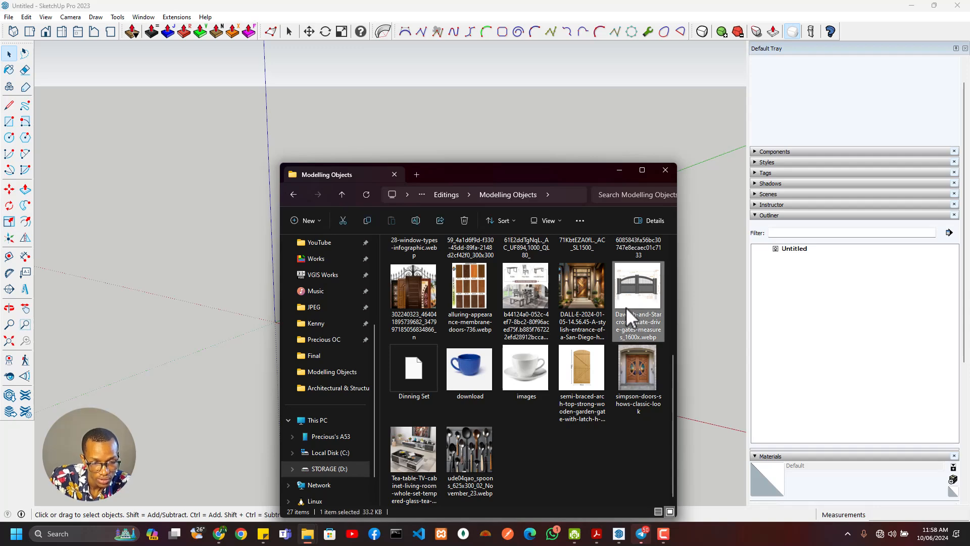
double_click(624, 309)
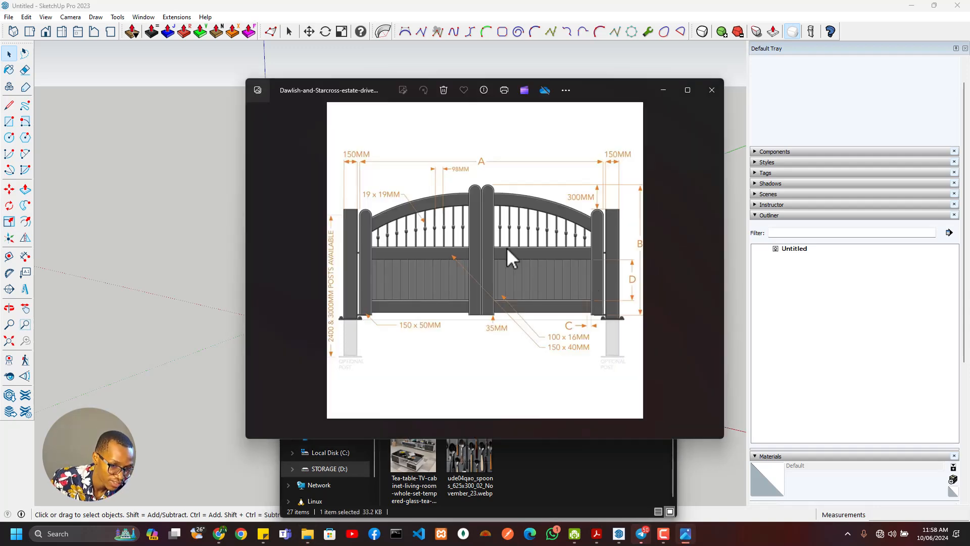
scroll(425, 228, up, 3)
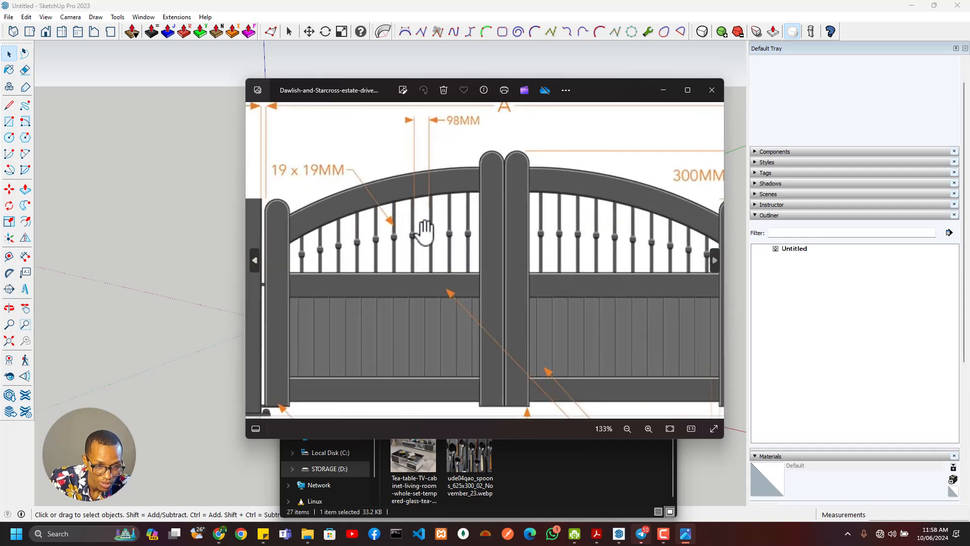
scroll(422, 230, down, 3)
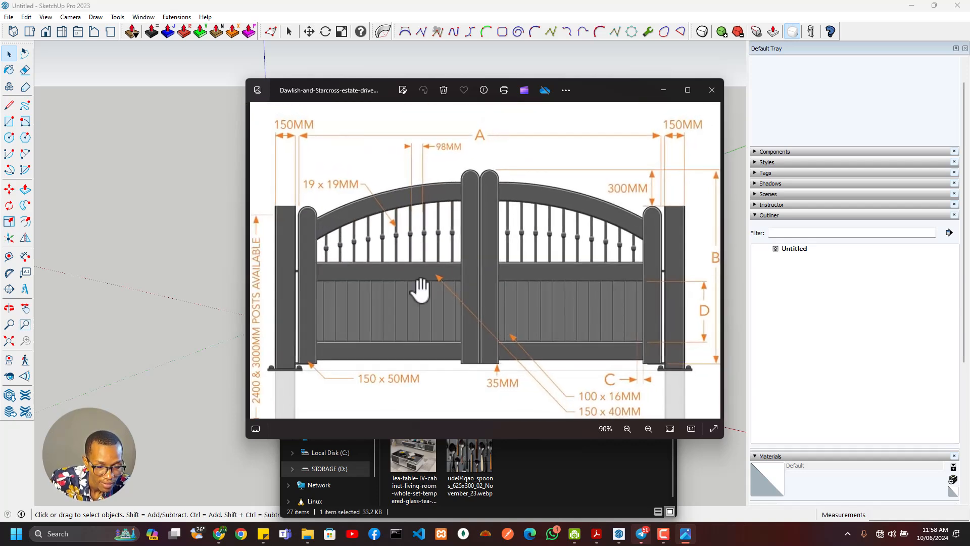
click(529, 470)
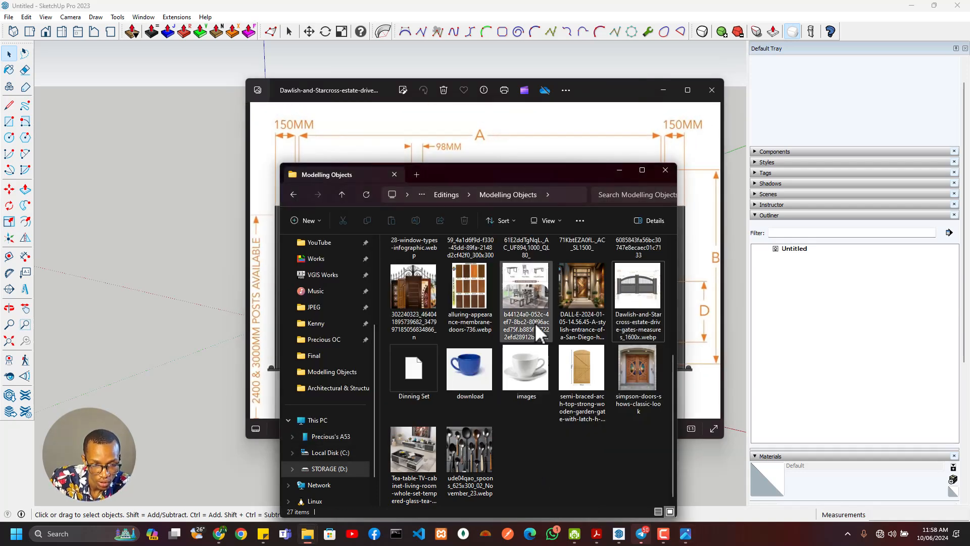
- Open the 6ft dark grey Hudson curved driveway gate image and examine its frame, slats and handle up close
scroll(512, 313, up, 5)
click(575, 353)
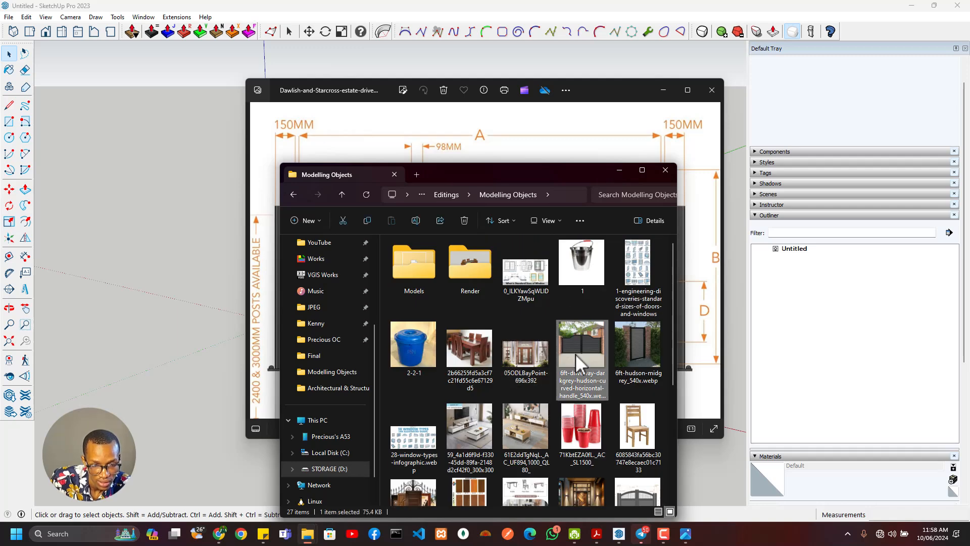
double_click(575, 354)
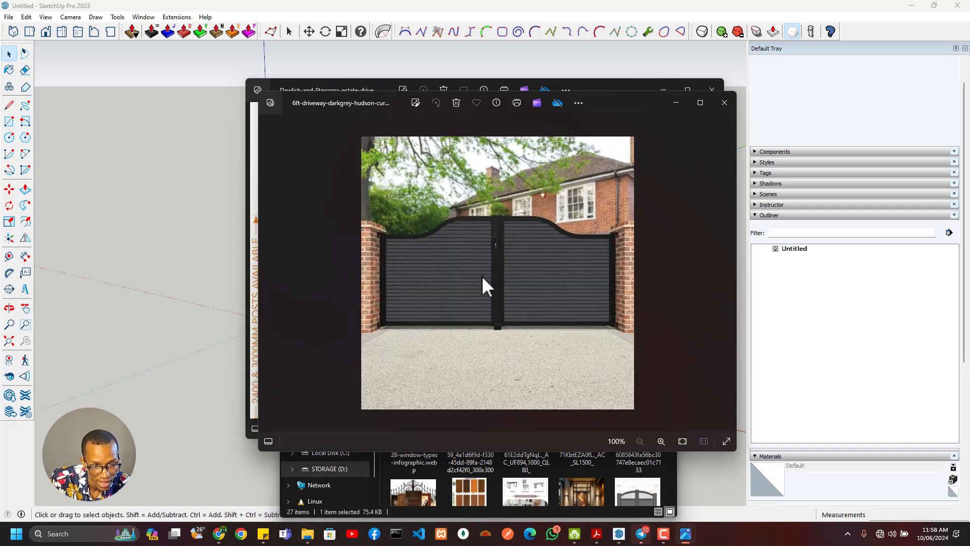
scroll(481, 275, up, 5)
scroll(504, 202, up, 2)
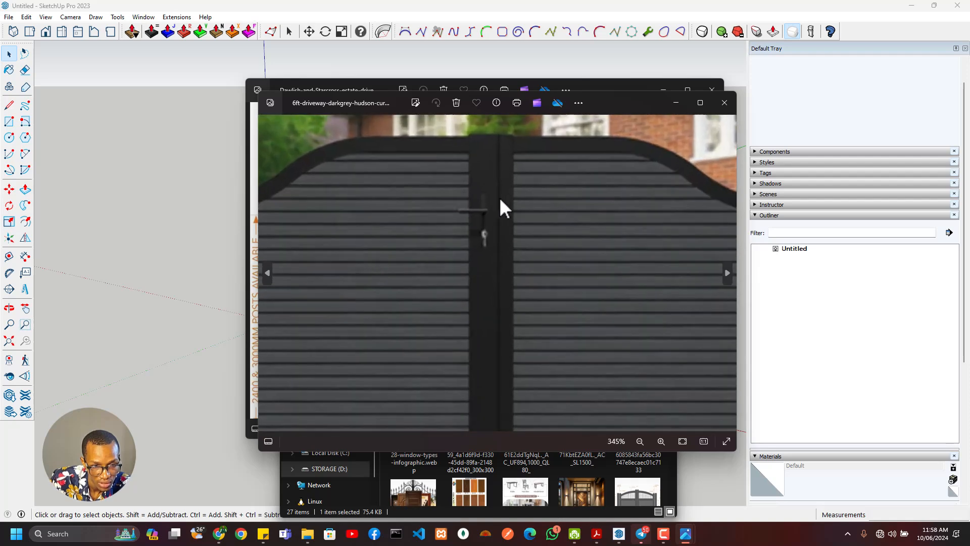
scroll(467, 226, down, 5)
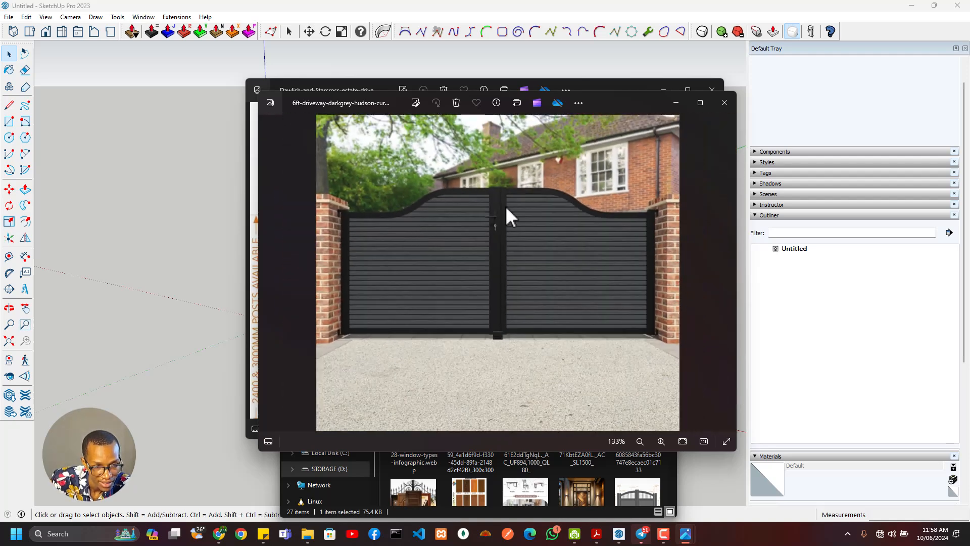
scroll(667, 217, up, 4)
- View the 6ft-hudson-midgrey gate image that follows, examine it closer, and close its viewer
key(Right)
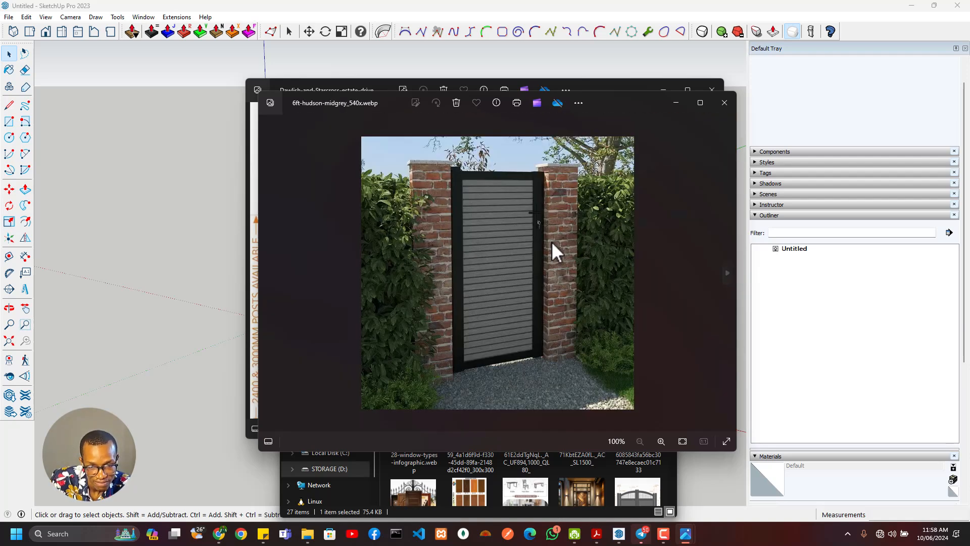
scroll(465, 183, up, 1)
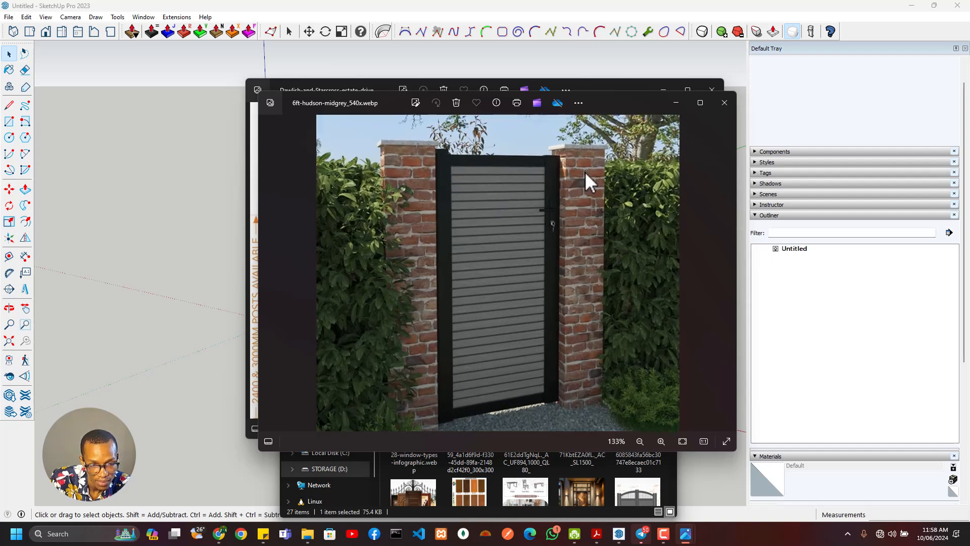
click(718, 109)
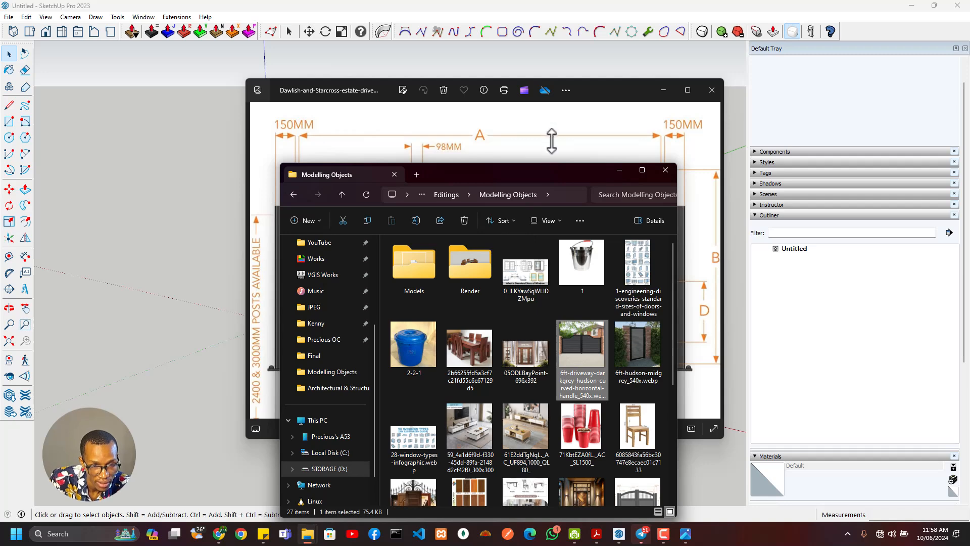
- Return to the Dawlish-and-Starcross estate drive gates image, examine the post, rail, panel and spindle dimensions, and close it
click(552, 142)
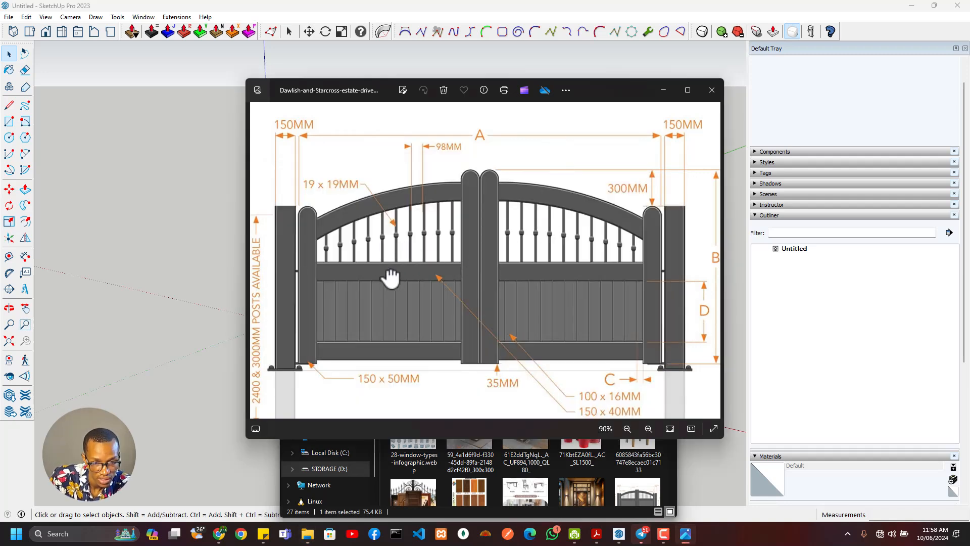
scroll(662, 372, up, 5)
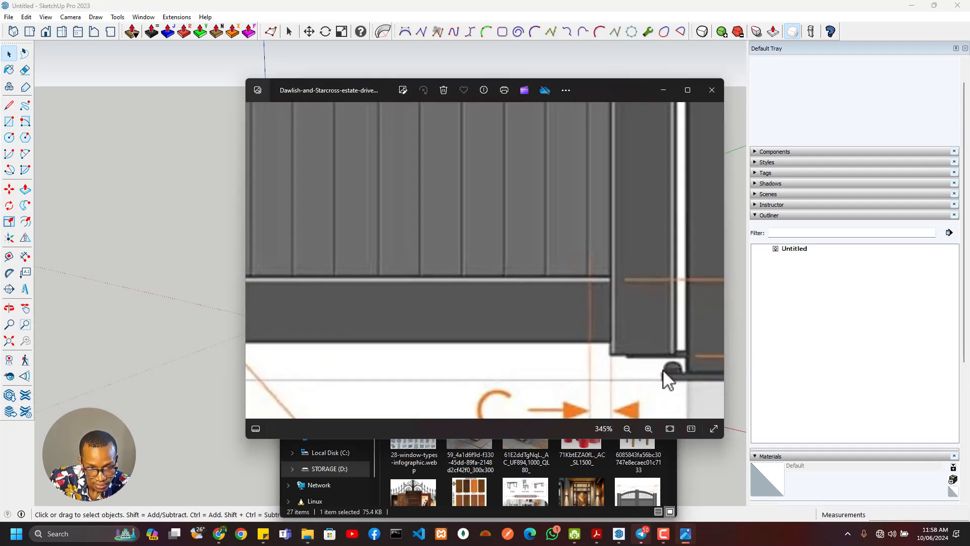
scroll(664, 372, down, 5)
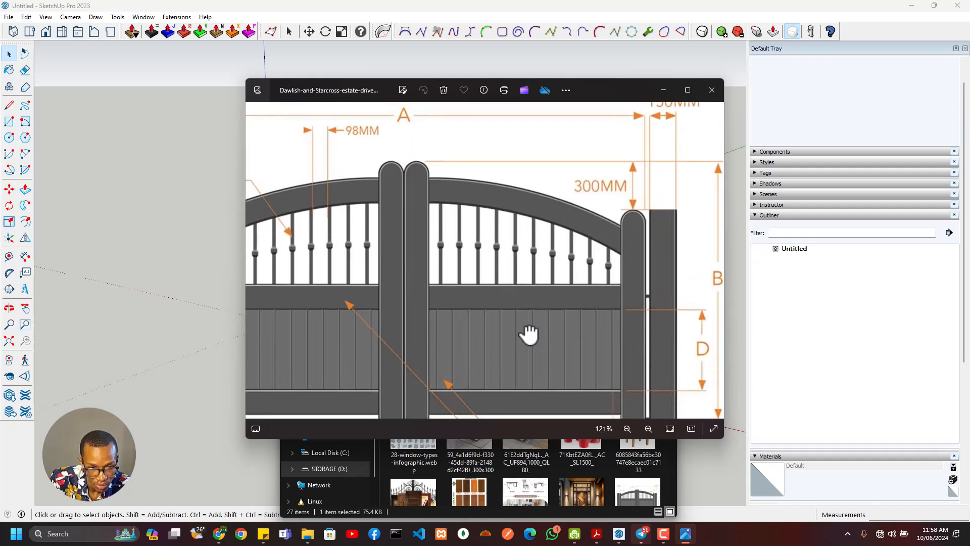
scroll(505, 325, down, 2)
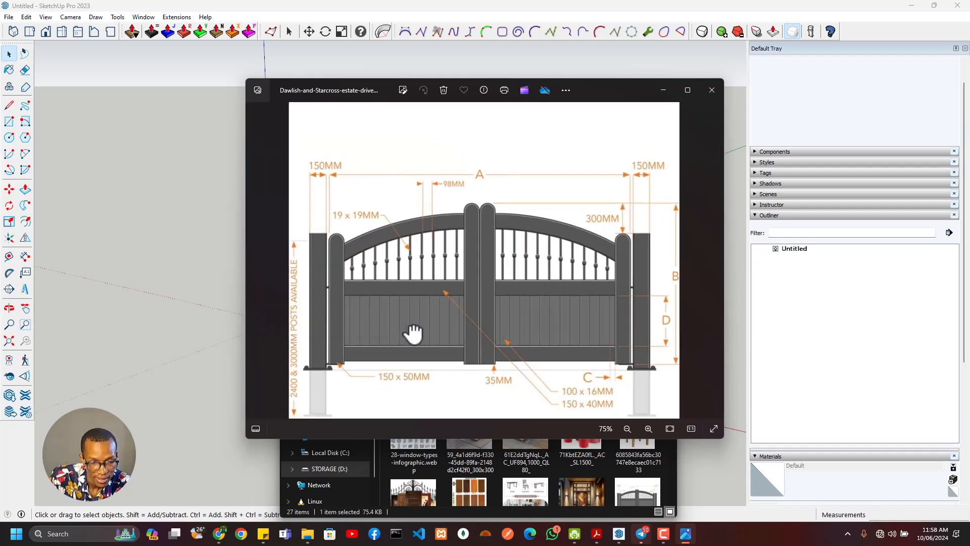
scroll(311, 384, up, 2)
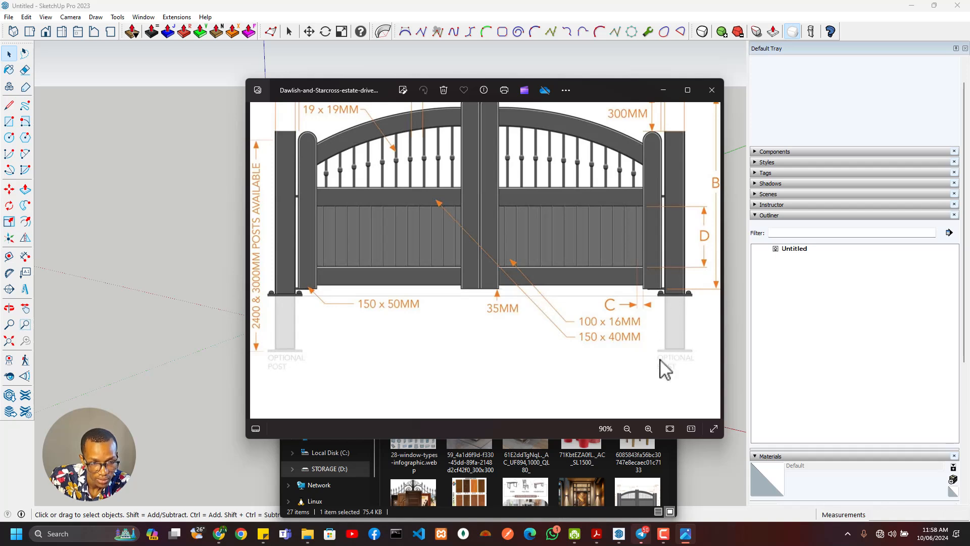
drag(442, 291, 479, 315)
scroll(479, 316, down, 3)
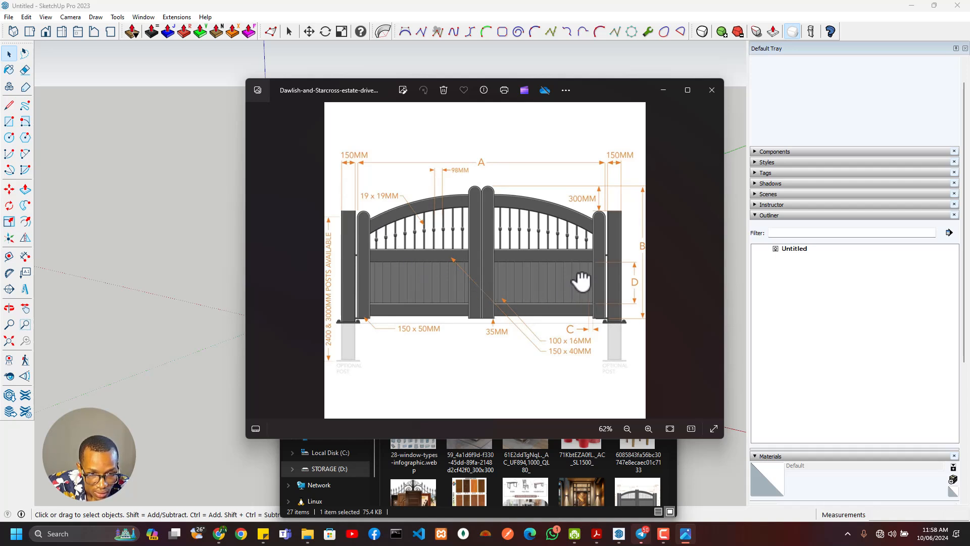
scroll(580, 284, down, 1)
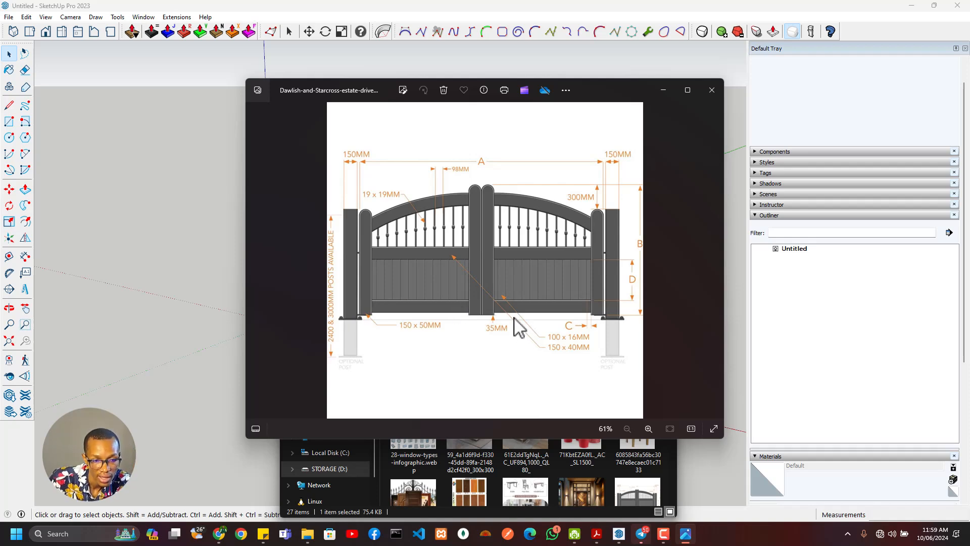
scroll(361, 339, up, 3)
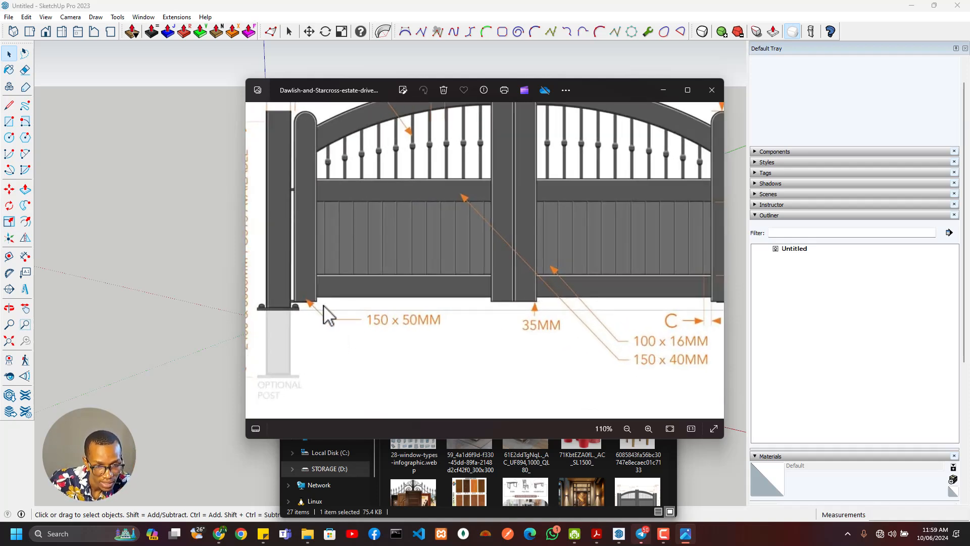
scroll(522, 311, down, 3)
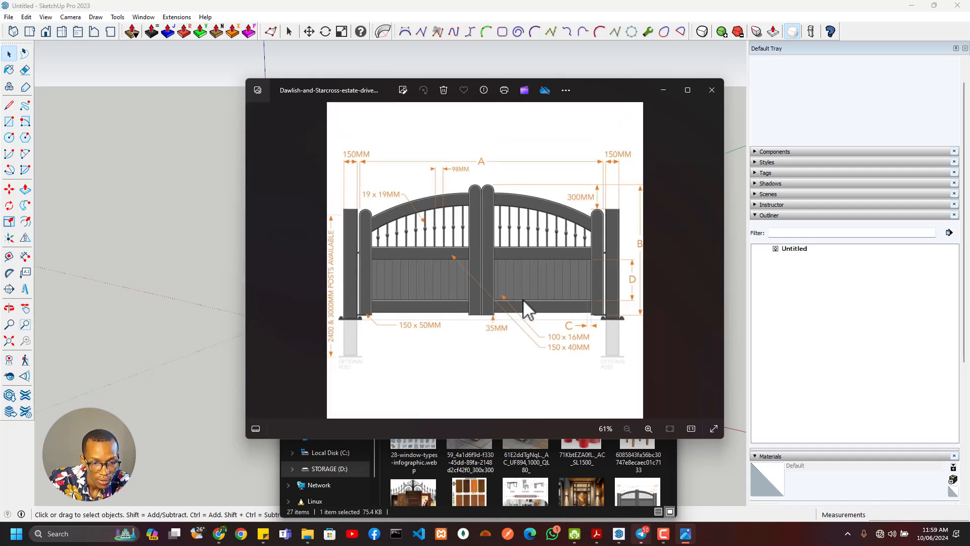
click(712, 90)
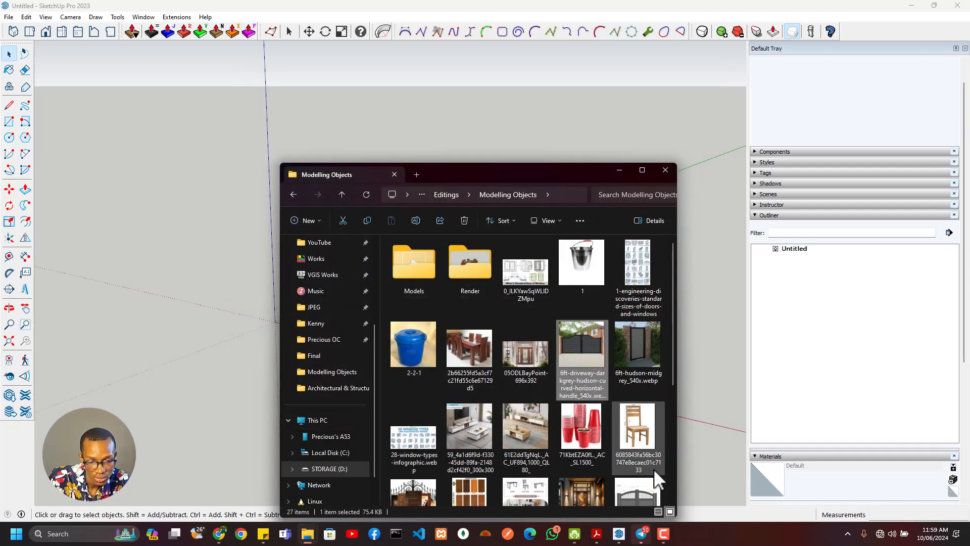
- Try to bring the Dawlish-and-Starcross .webp gate image from the Modelling Objects folder into the SketchUp model
mouse_move(649, 492)
mouse_down()
mouse_move(265, 304)
mouse_move(255, 331)
mouse_move(236, 332)
mouse_up()
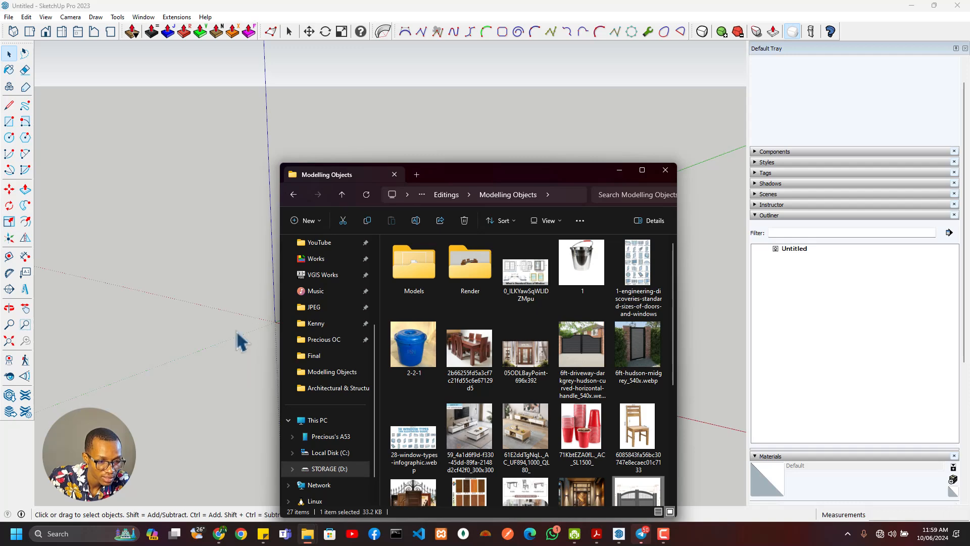
click(402, 10)
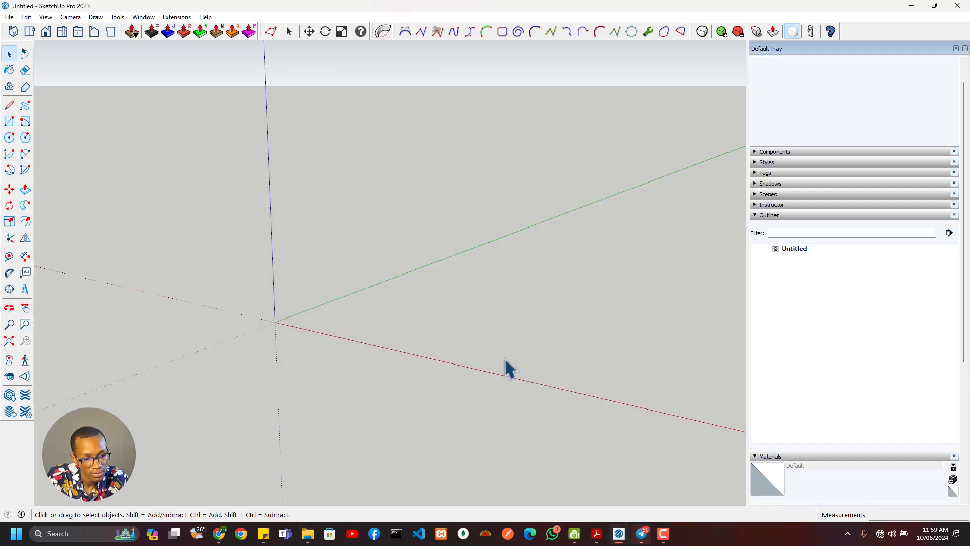
key(alt+Tab)
mouse_move(639, 490)
mouse_down()
mouse_move(696, 359)
mouse_move(714, 359)
mouse_move(644, 117)
mouse_move(608, 113)
mouse_move(602, 145)
mouse_up()
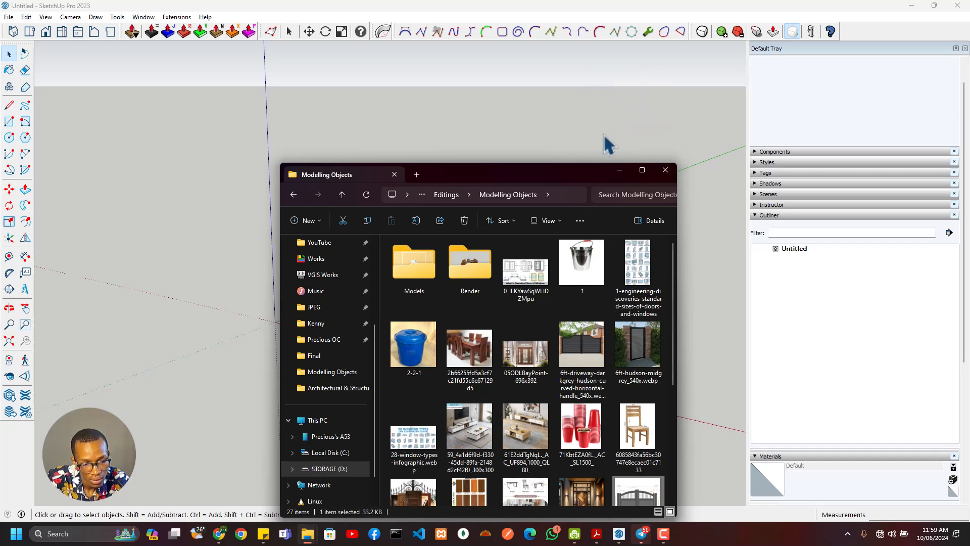
- Open the Dawlish-and-Starcross .webp gate image from the Modelling Objects folder in Paint
scroll(610, 374, down, 3)
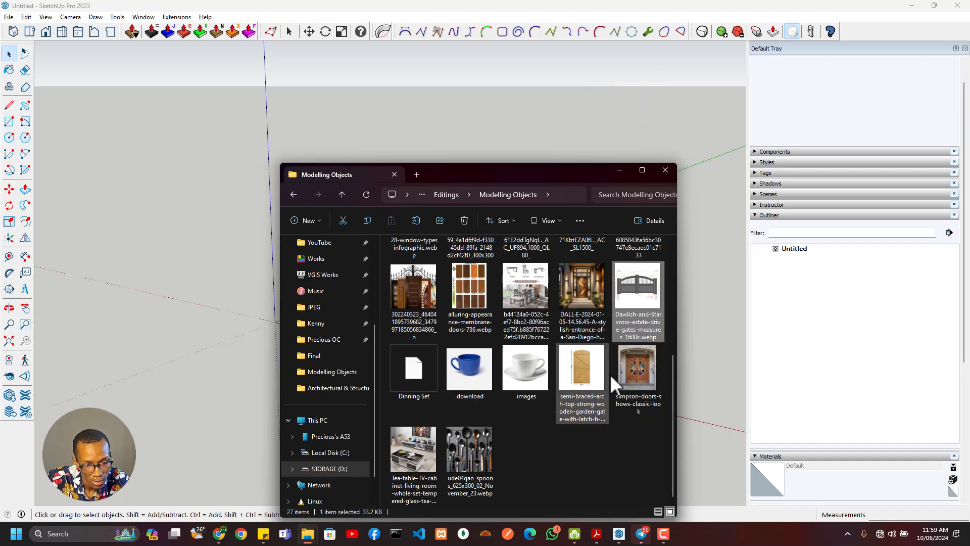
right_click(657, 309)
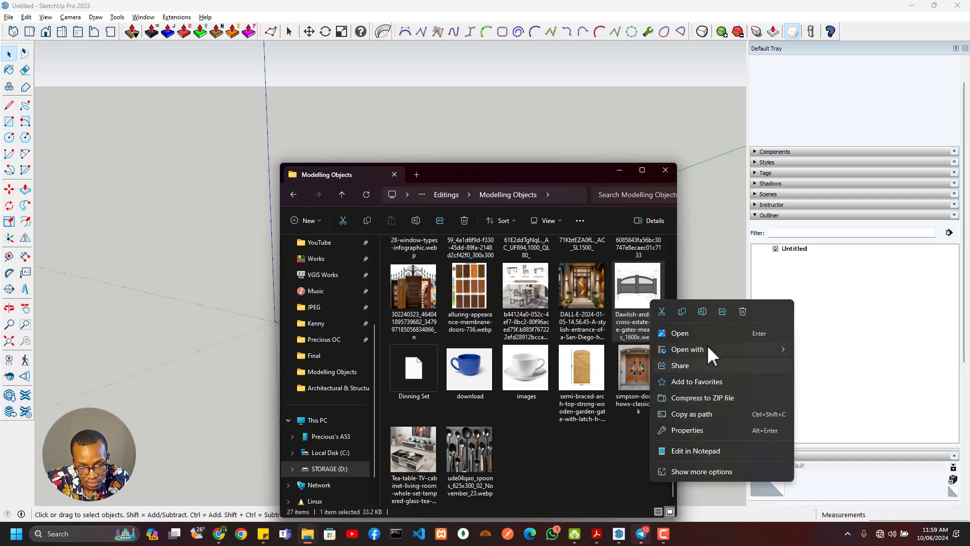
mouse_move(708, 345)
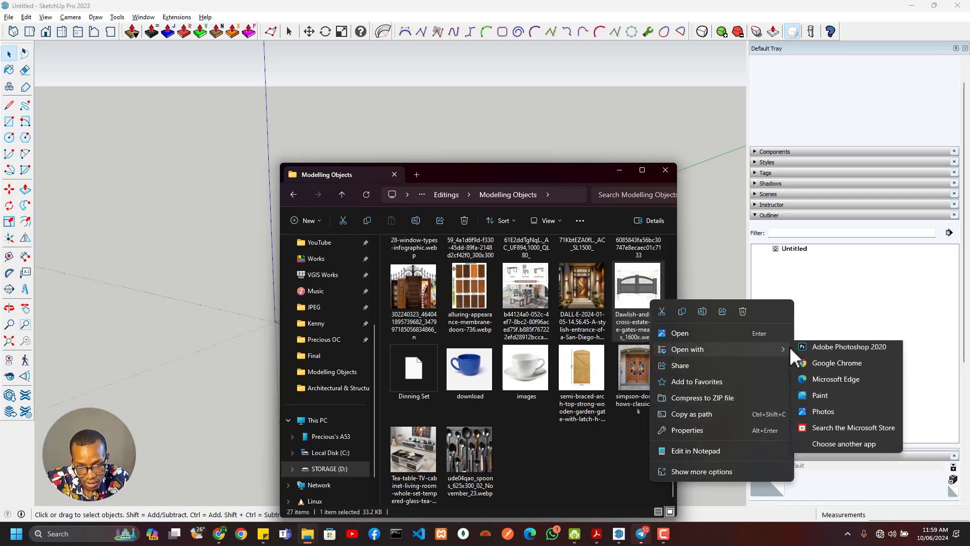
click(829, 405)
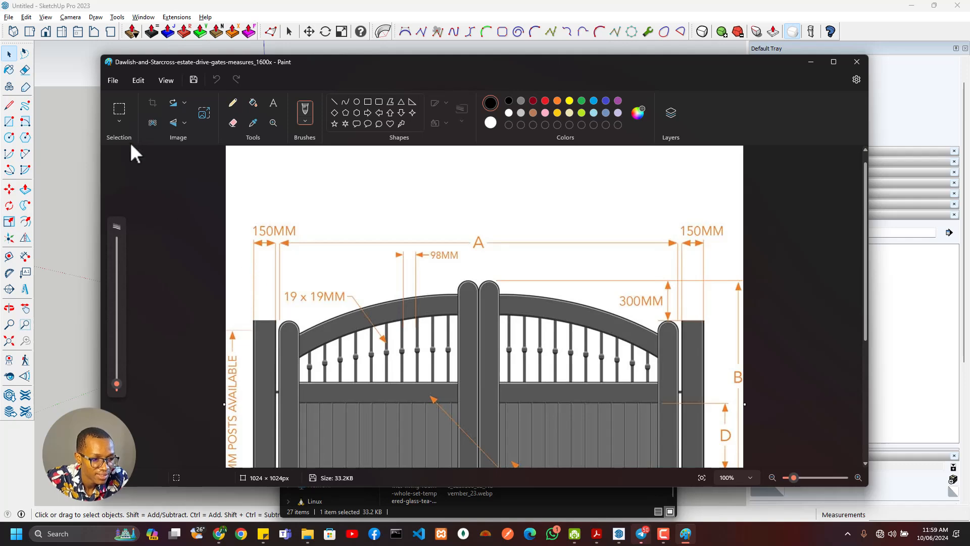
drag(412, 66, 463, 136)
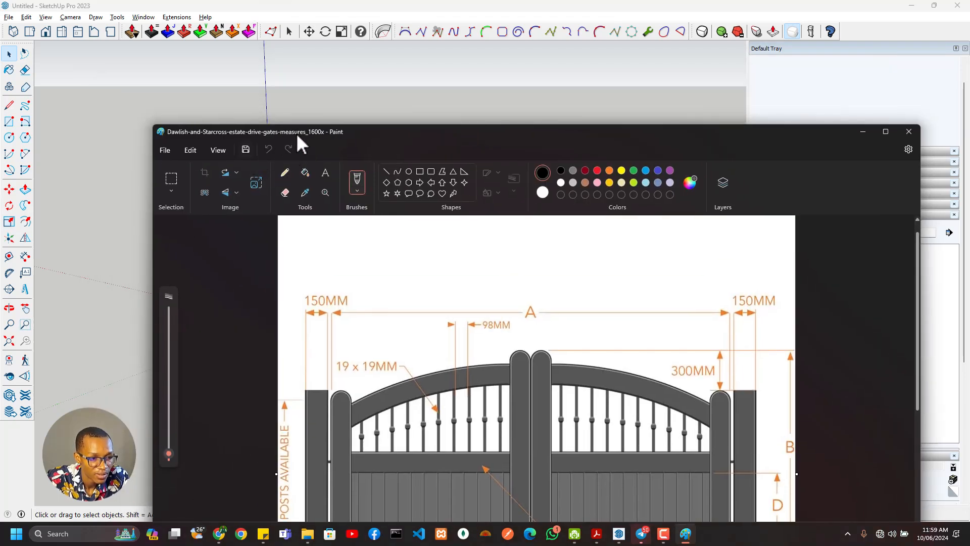
- Save the gate image as a JPEG in VGIS Works > 2024 Training > Editings > Modelling Objects, and close Paint
click(167, 150)
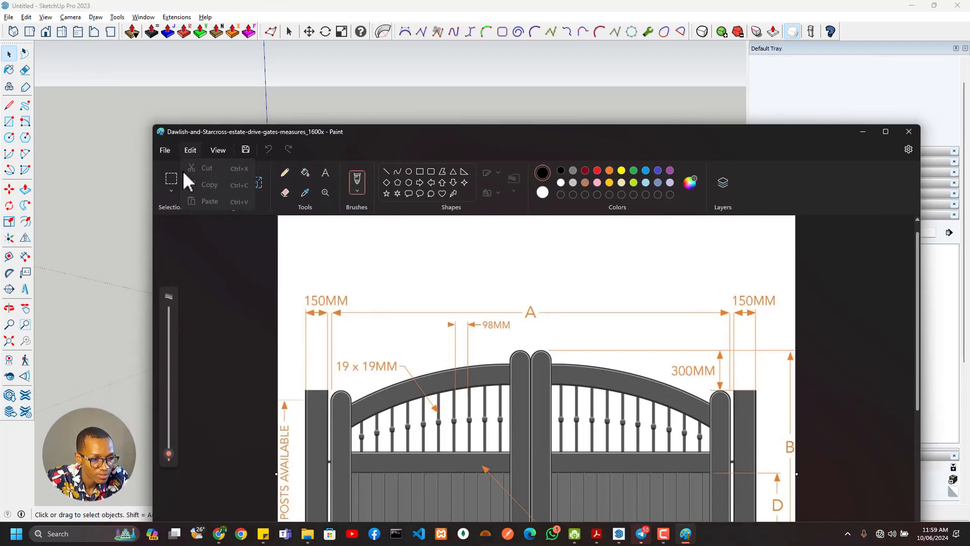
mouse_move(191, 251)
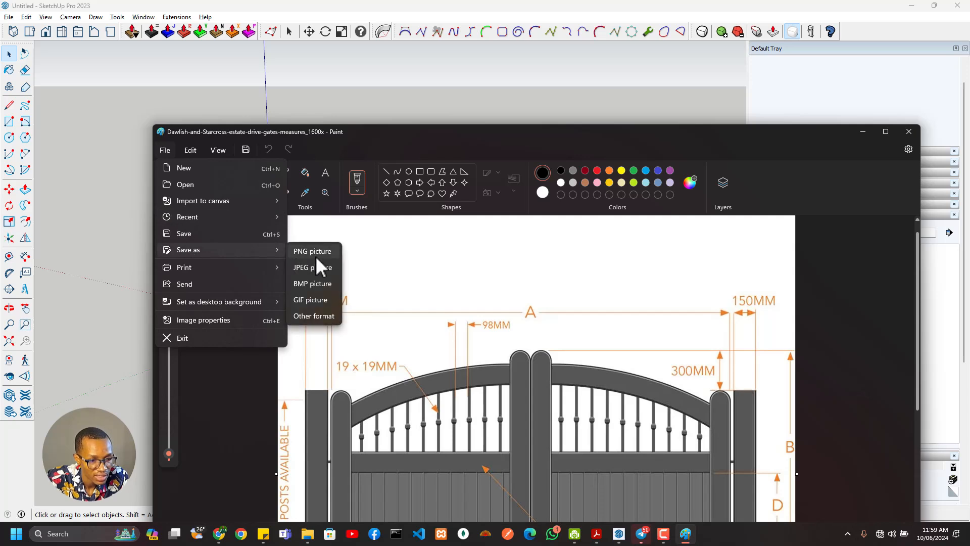
click(316, 266)
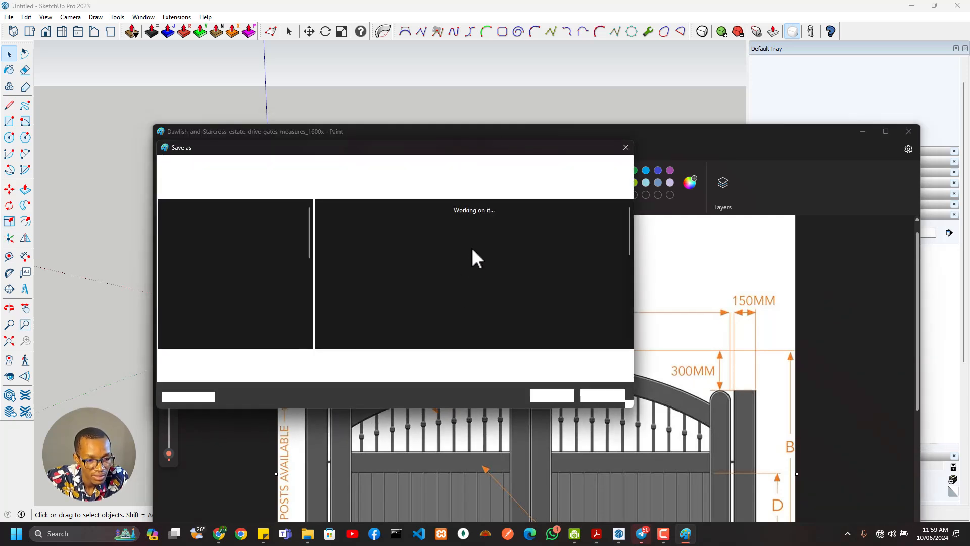
scroll(213, 287, down, 3)
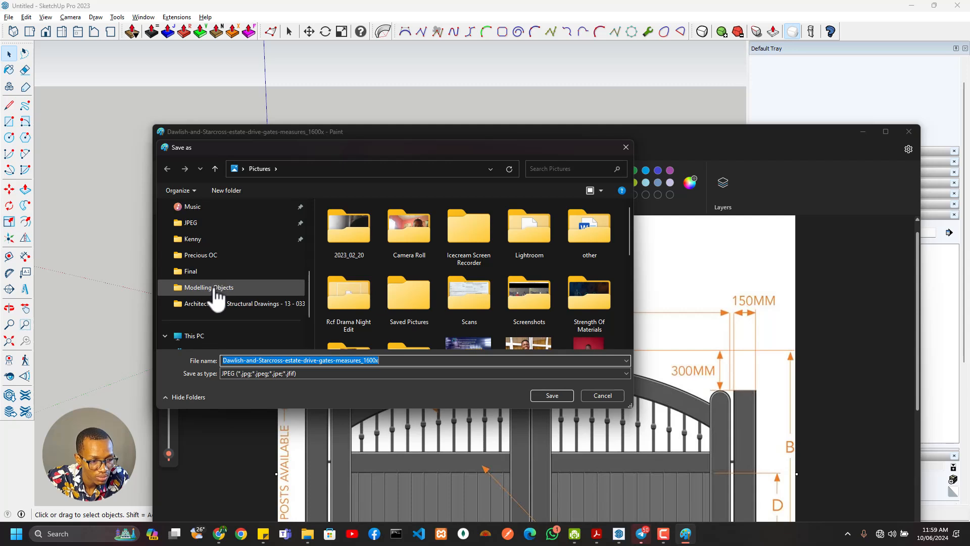
scroll(207, 217, up, 1)
click(207, 239)
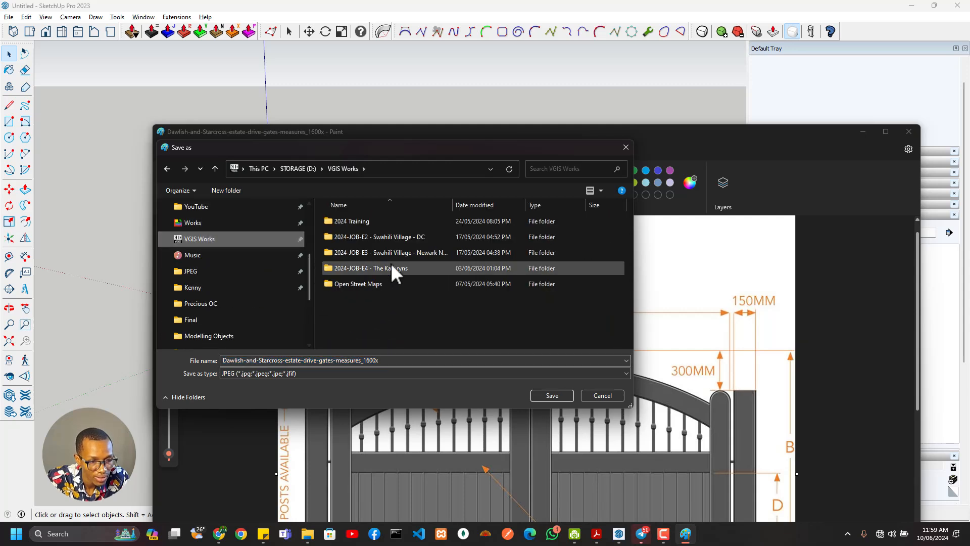
double_click(371, 221)
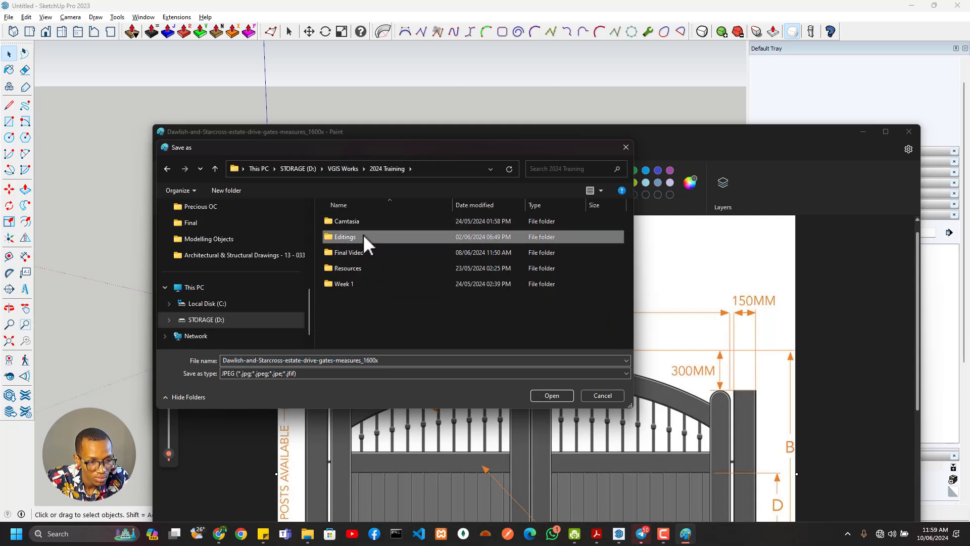
double_click(363, 234)
double_click(369, 222)
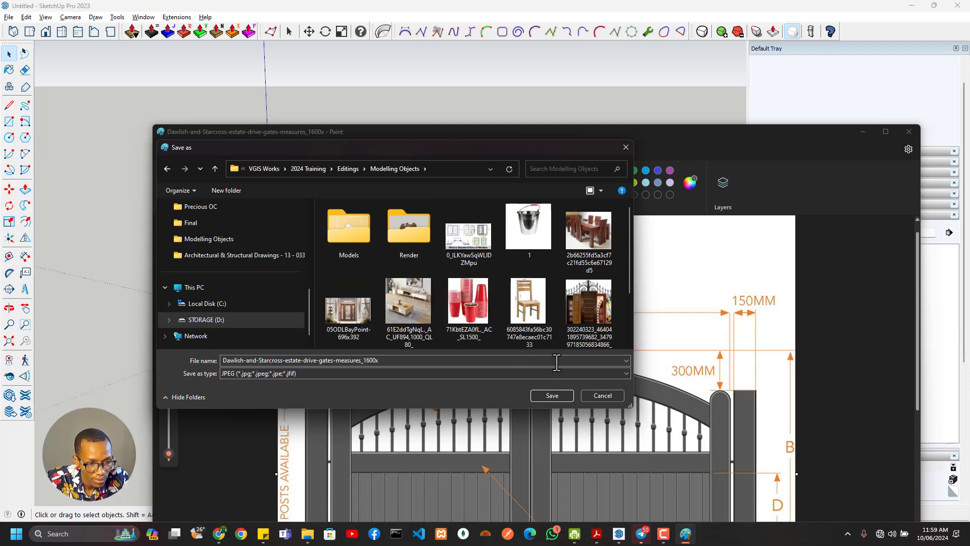
click(552, 395)
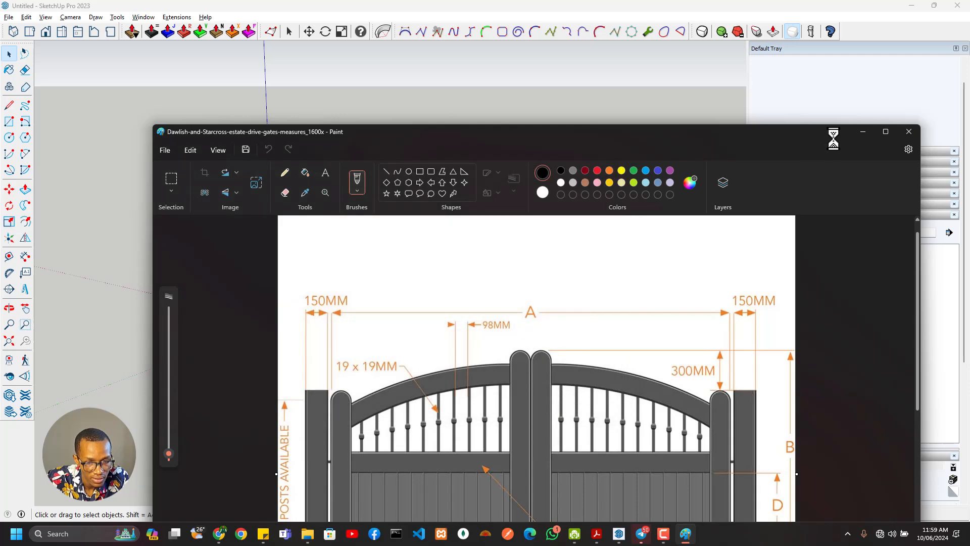
click(901, 134)
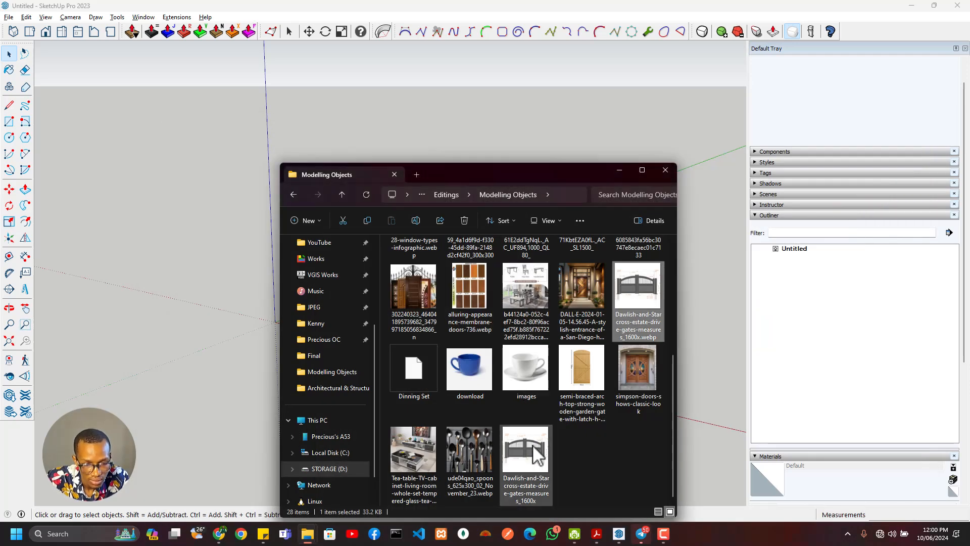
- Bring the Dawlish-and-Starcross JPEG gate image from the Modelling Objects folder into the model, with its corner at the origin
mouse_move(528, 455)
mouse_down()
mouse_move(532, 465)
mouse_move(502, 477)
mouse_move(235, 326)
mouse_move(275, 312)
mouse_move(275, 322)
mouse_up()
key(s)
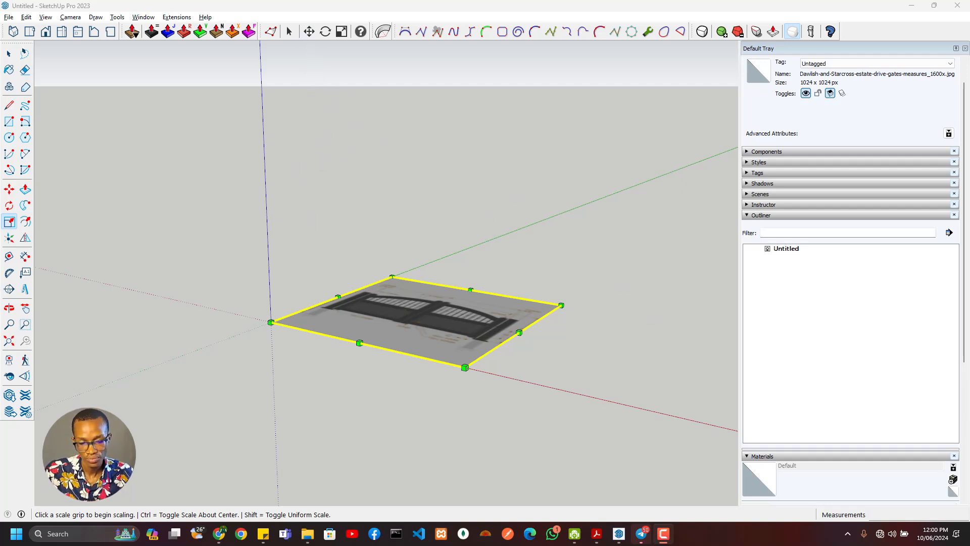
scroll(310, 337, up, 3)
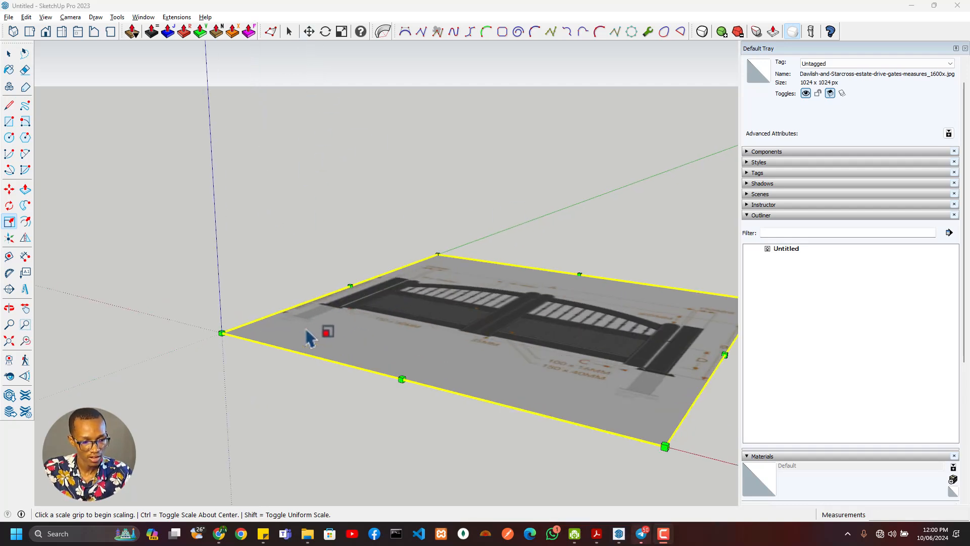
- Rotate the gate image 90° about the red axis at the origin so it stands upright
middle_drag(310, 337, 256, 357)
key(q)
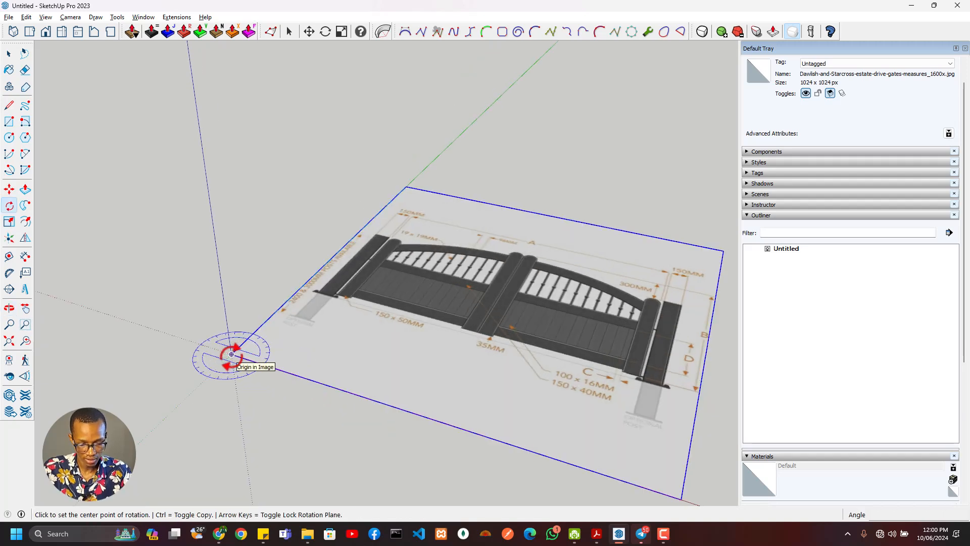
key(Right)
click(232, 354)
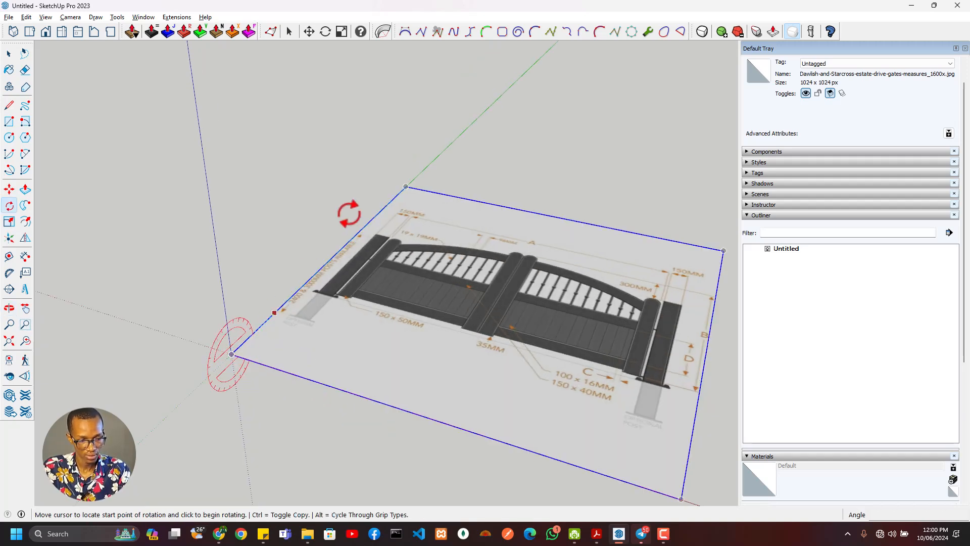
click(394, 198)
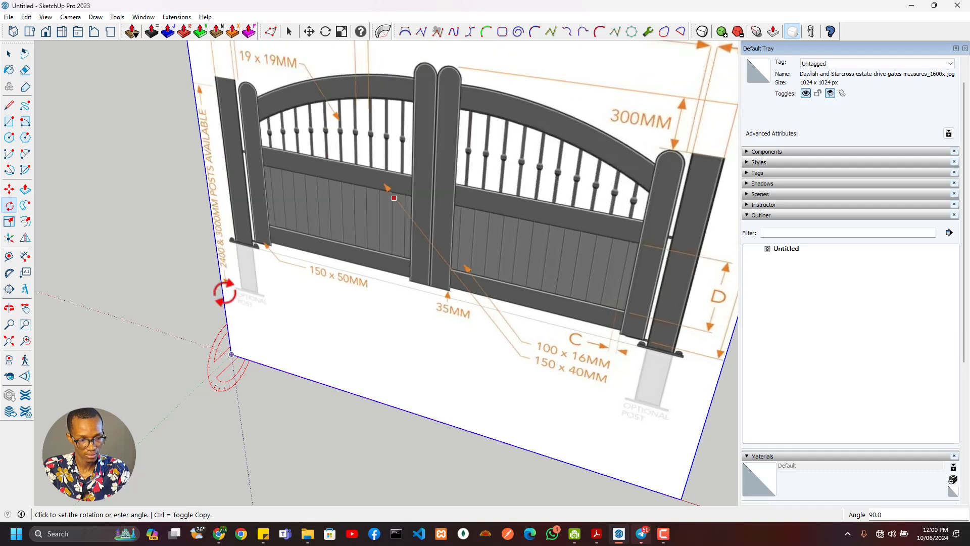
click(225, 294)
middle_drag(225, 340, 334, 238)
key(q)
- Examine the upright gate image's dimension labels for the posts, spindles, rails and overall width
scroll(234, 217, up, 5)
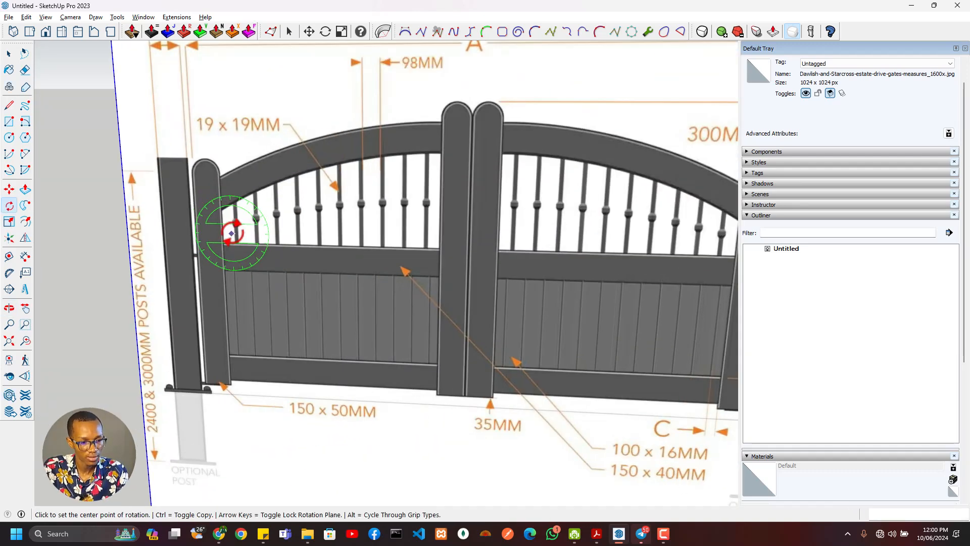
scroll(263, 232, down, 6)
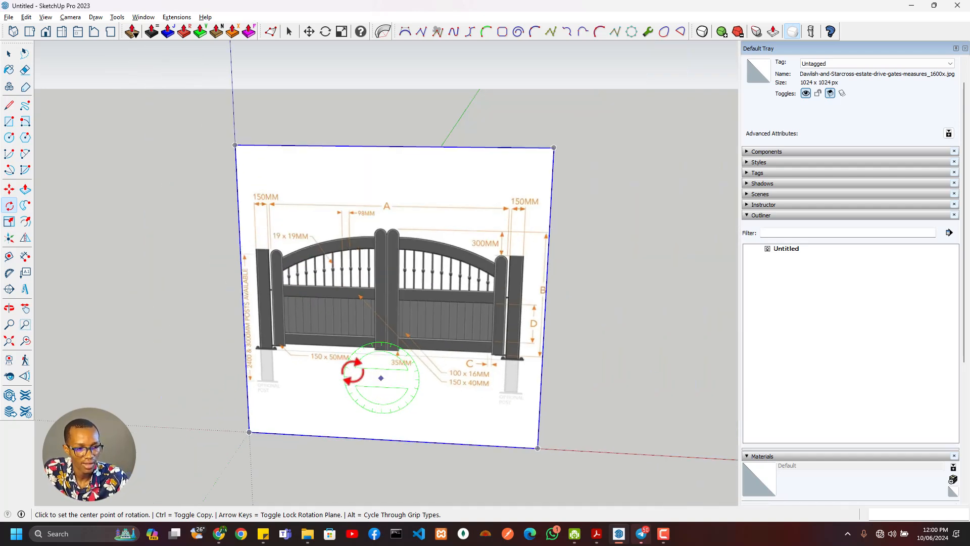
scroll(354, 329, up, 4)
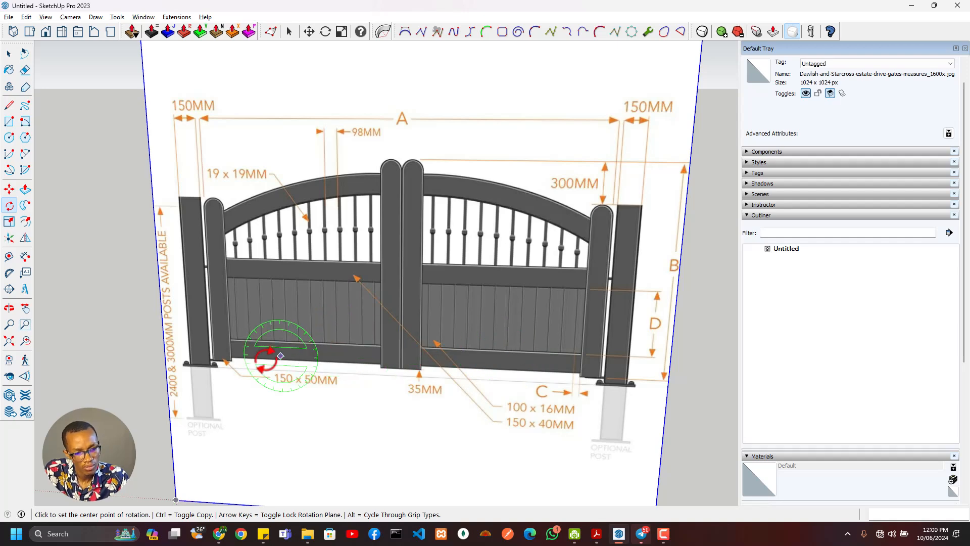
scroll(208, 417, down, 4)
scroll(209, 417, up, 8)
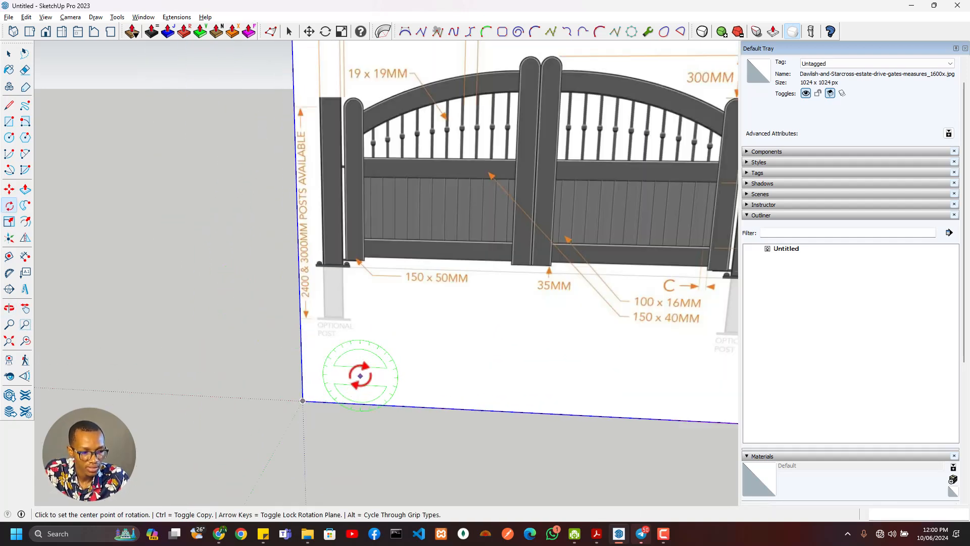
key(t)
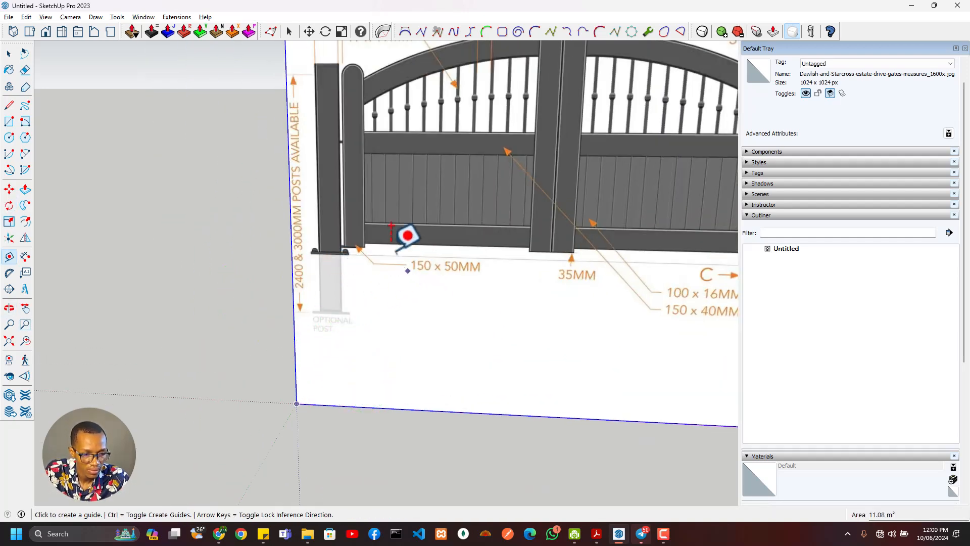
scroll(383, 208, down, 1)
scroll(389, 236, down, 2)
shift+middle_drag(388, 236, 380, 329)
scroll(389, 320, up, 2)
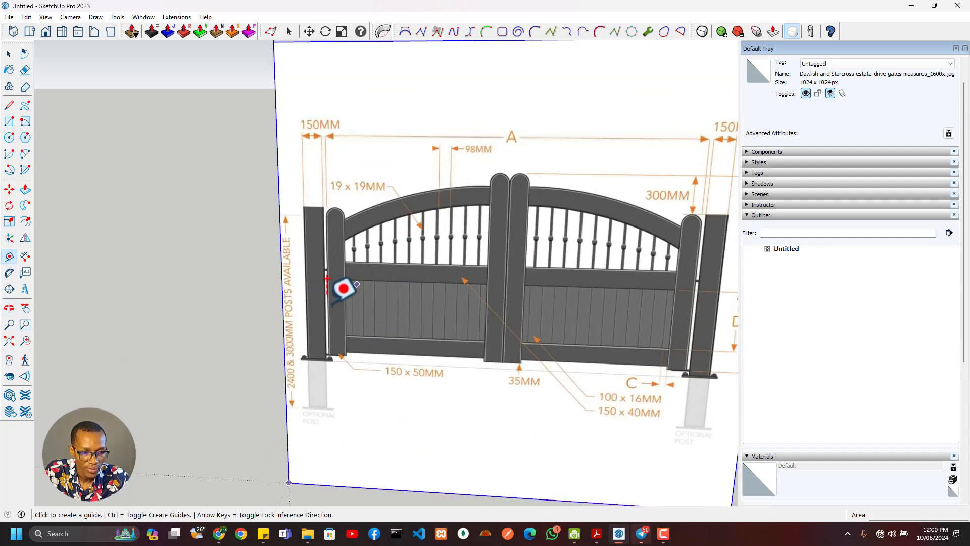
scroll(308, 263, up, 1)
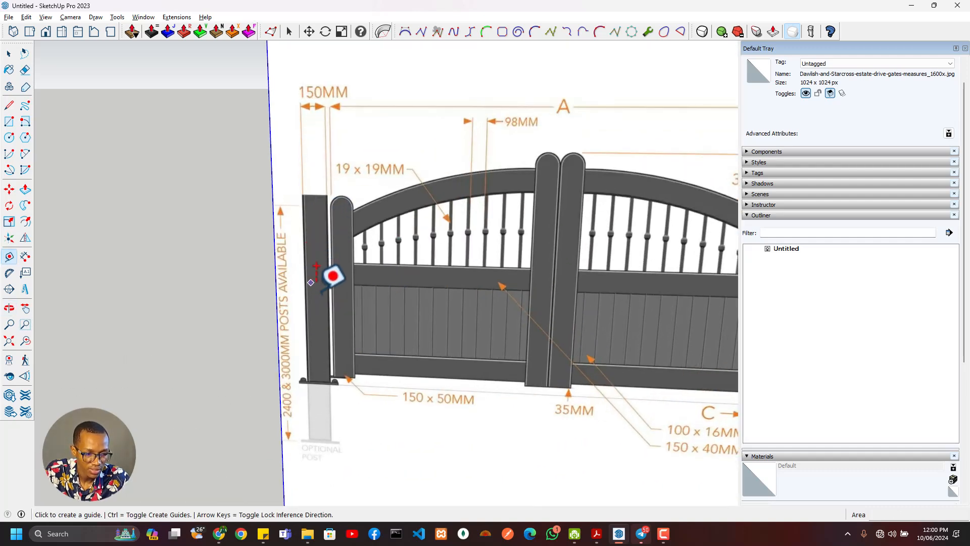
scroll(327, 199, down, 2)
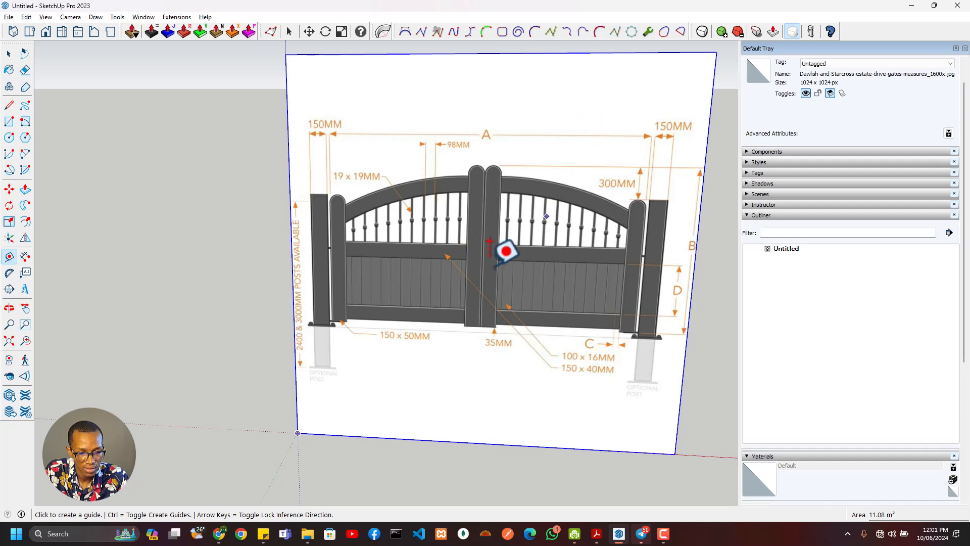
- Inspect the gate image from several angles, checking the post width, spindle spacing and gate width labels along its upper part
scroll(297, 263, down, 2)
middle_drag(297, 262, 126, 350)
scroll(348, 241, up, 3)
middle_drag(347, 243, 601, 149)
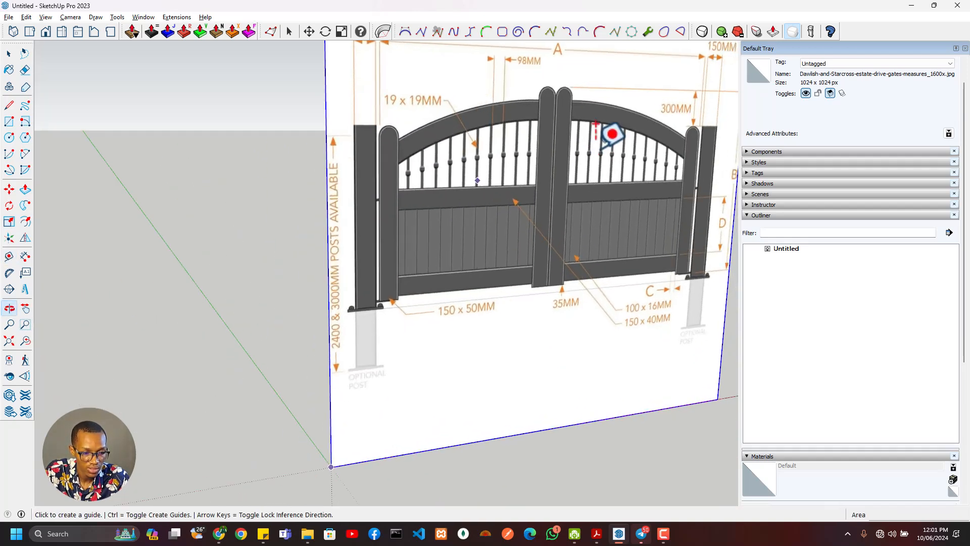
middle_drag(538, 217, 239, 418)
scroll(421, 313, down, 2)
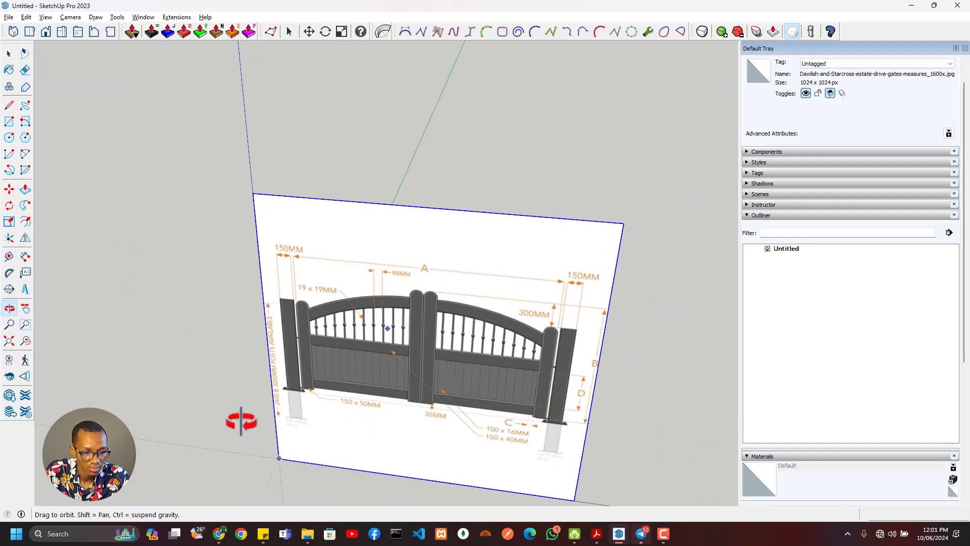
scroll(336, 362, up, 4)
scroll(335, 348, up, 1)
scroll(335, 347, down, 3)
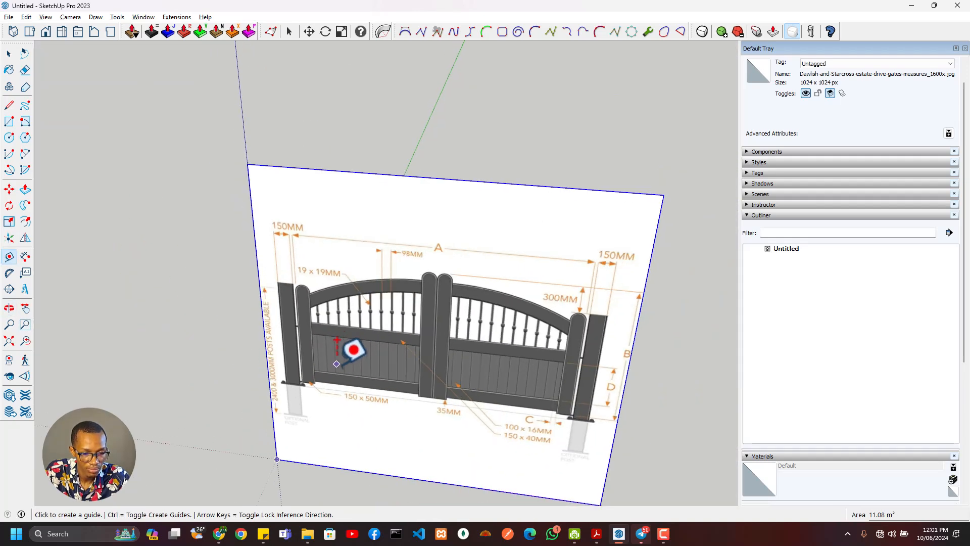
shift+middle_drag(337, 363, 379, 241)
scroll(378, 243, up, 3)
scroll(445, 215, down, 2)
middle_drag(445, 215, 542, 219)
scroll(478, 177, up, 3)
middle_drag(478, 177, 409, 263)
scroll(447, 241, up, 2)
middle_drag(509, 260, 481, 210)
scroll(482, 241, down, 2)
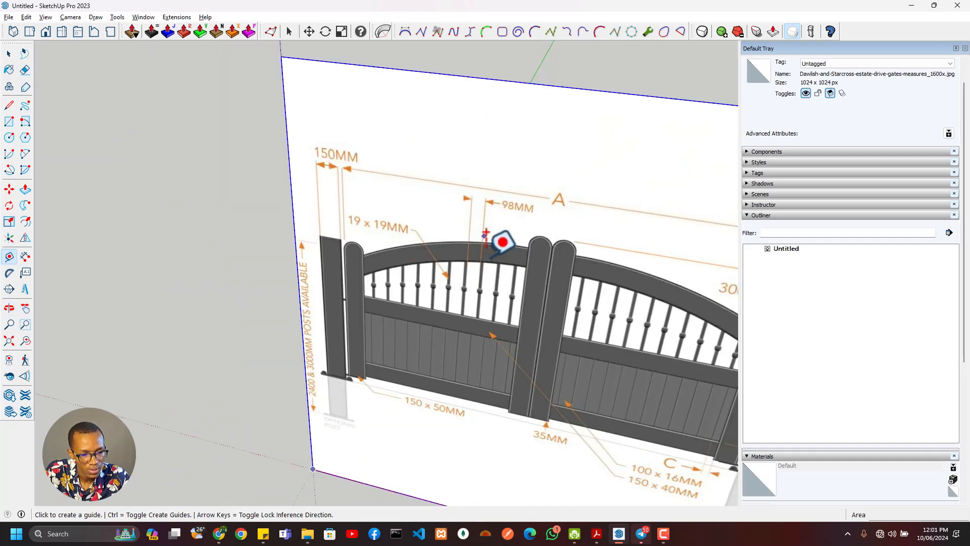
scroll(486, 238, up, 2)
scroll(483, 207, down, 1)
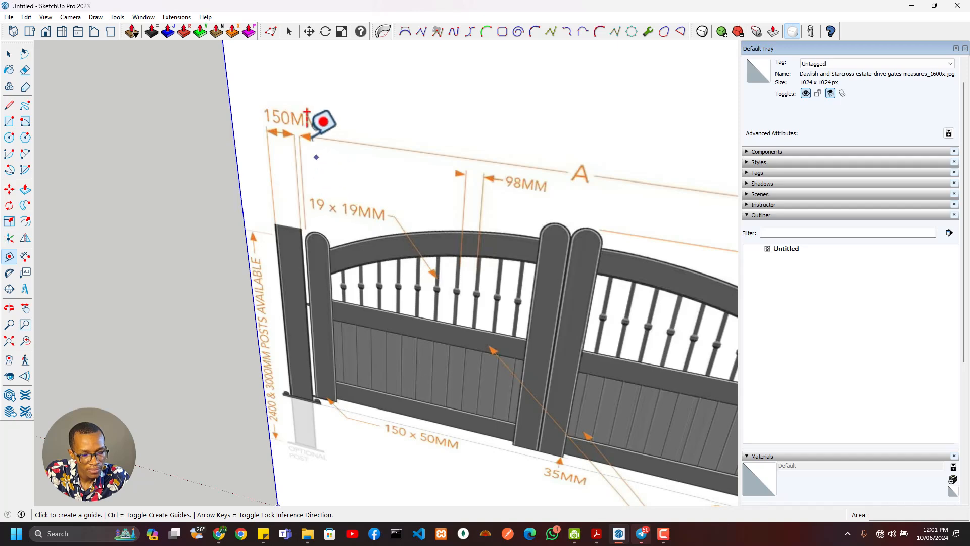
scroll(308, 115, down, 1)
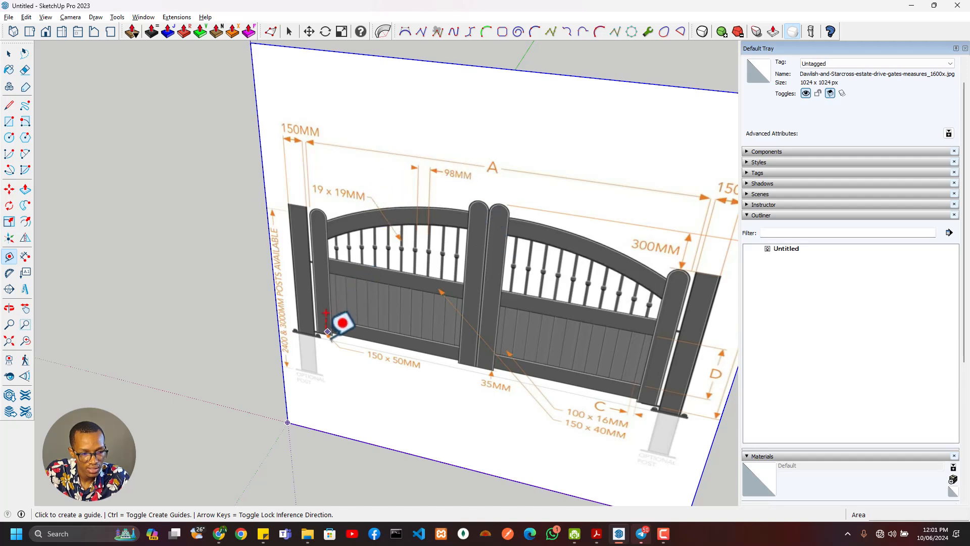
- Measure the width of the left gate stile labelled 150 x 50MM against its label
scroll(334, 337, up, 5)
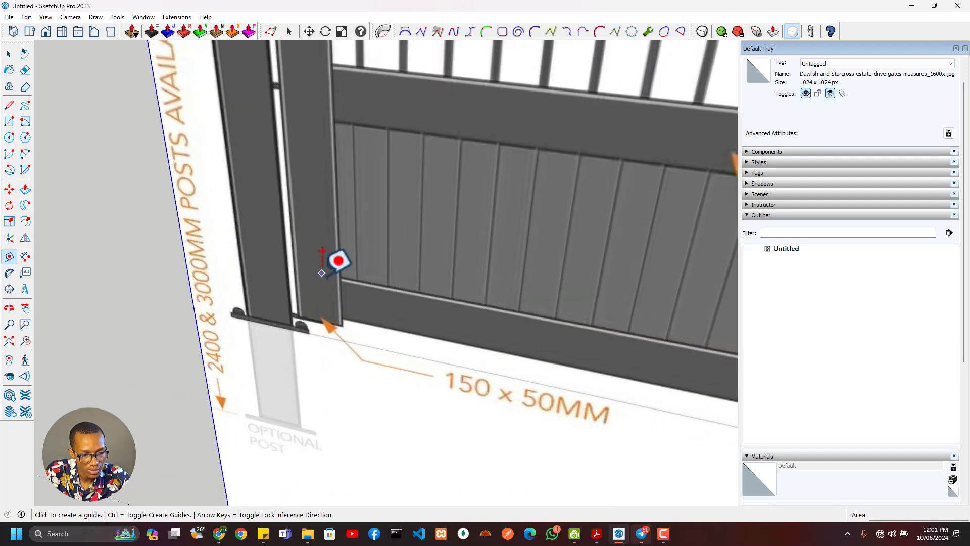
scroll(321, 273, down, 4)
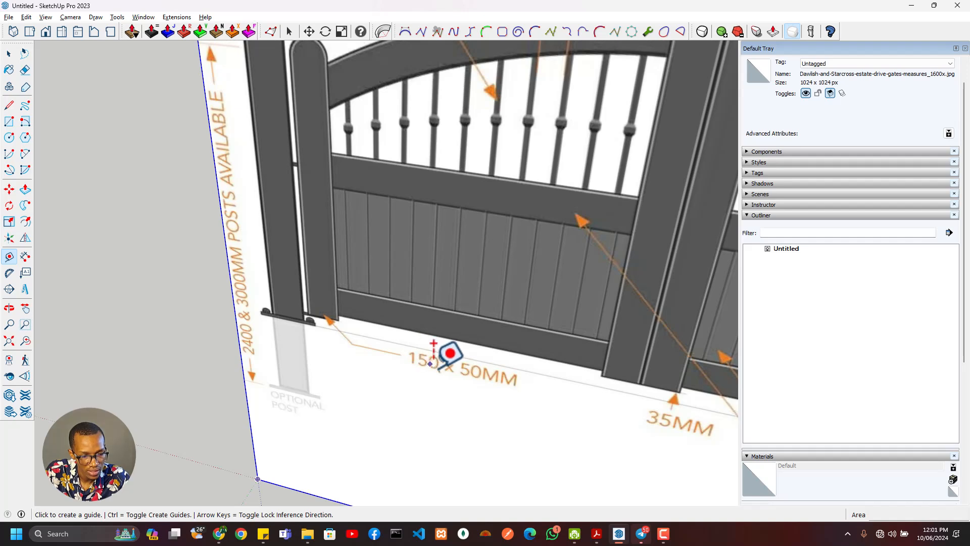
scroll(330, 169, down, 4)
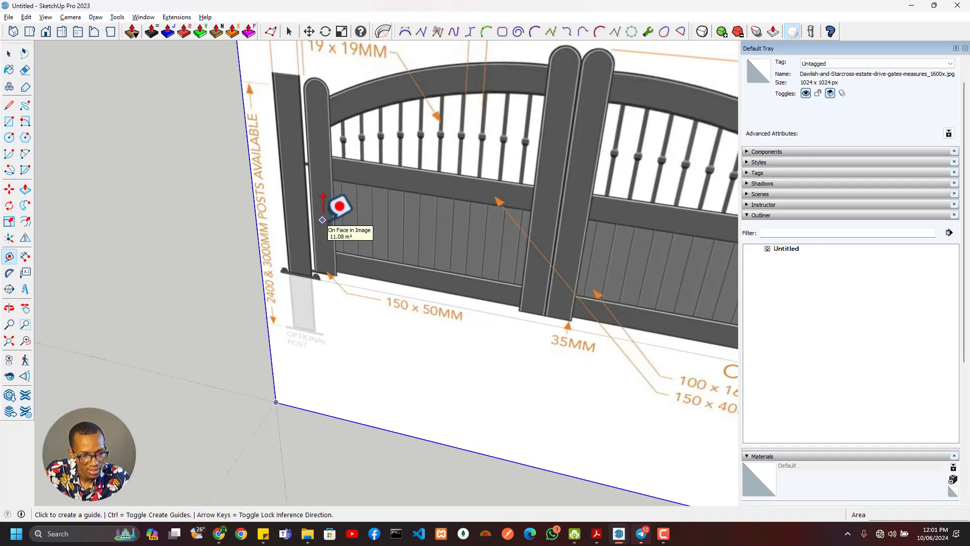
scroll(318, 262, up, 2)
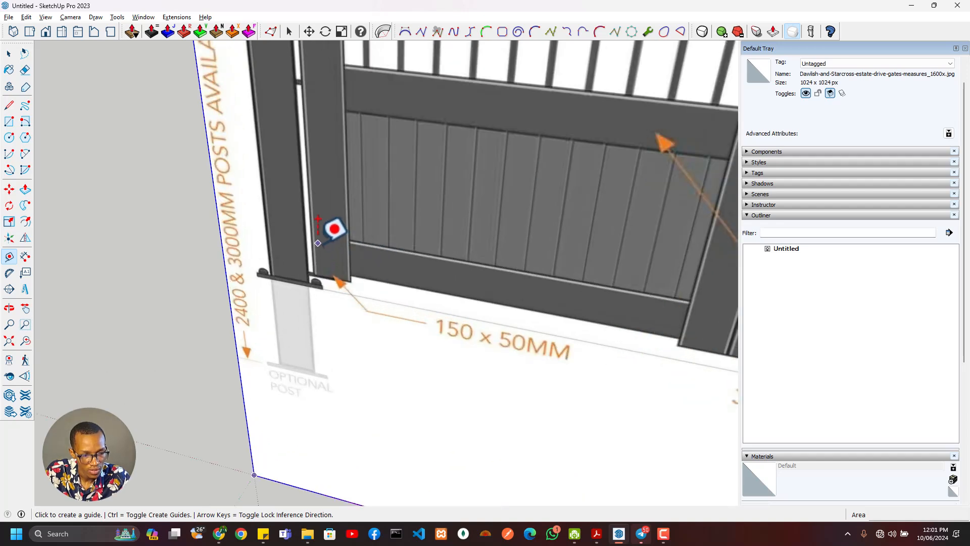
scroll(315, 241, up, 3)
click(310, 239)
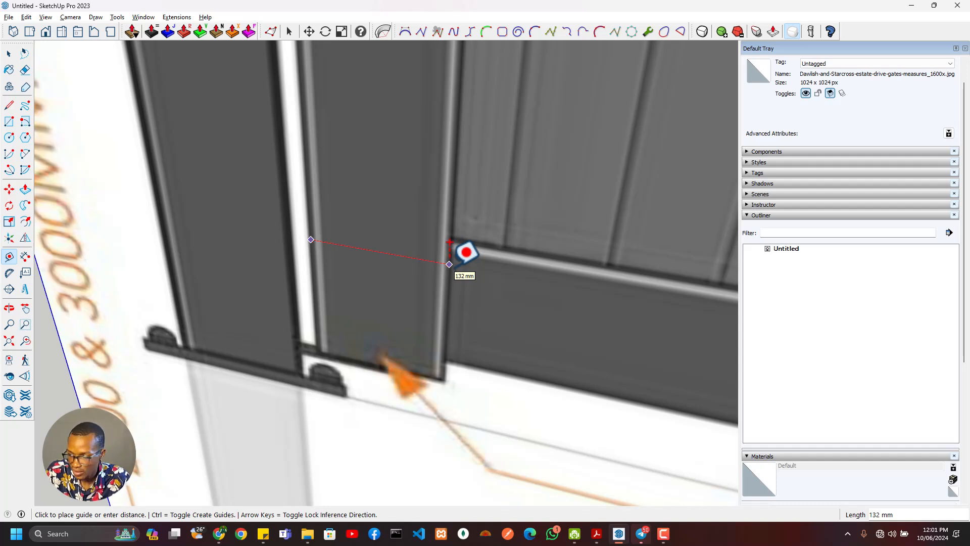
scroll(454, 266, down, 6)
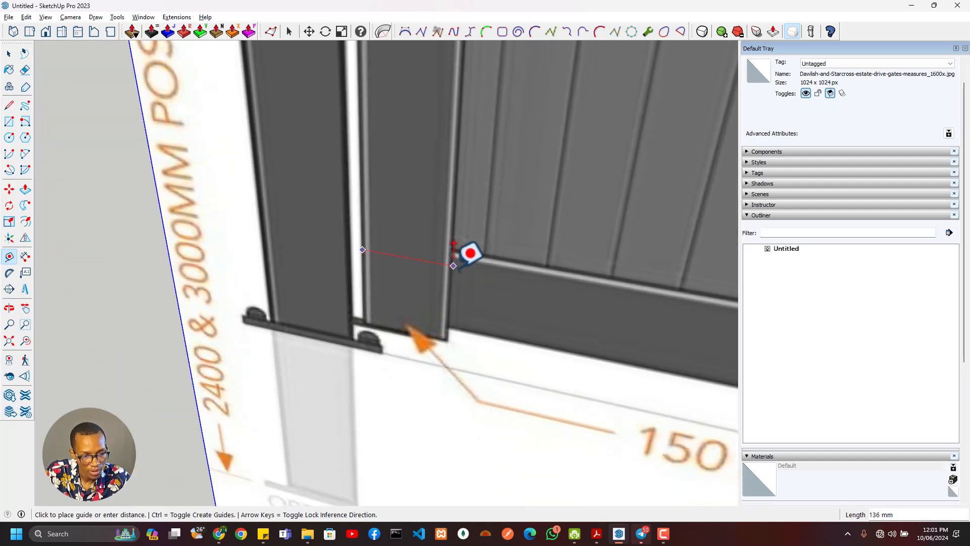
key(Escape)
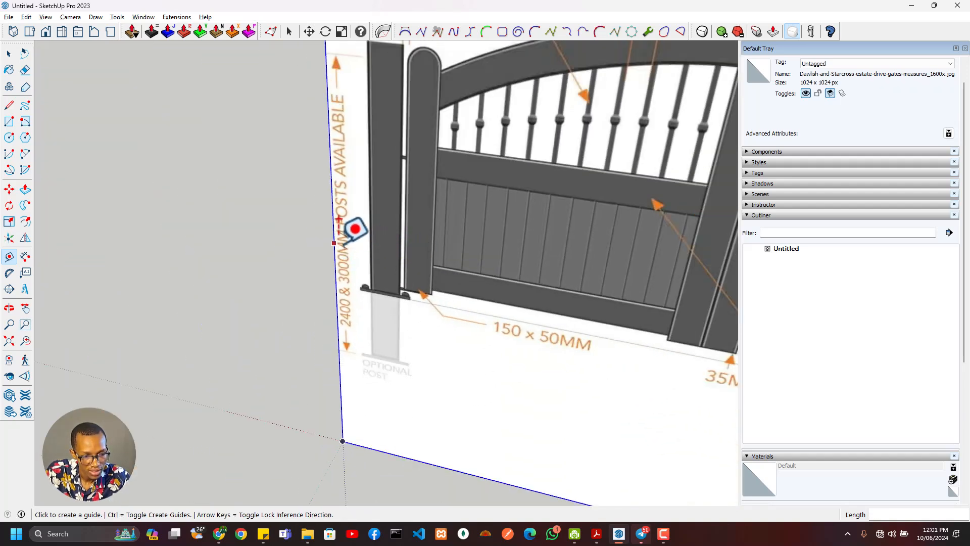
- Place a vertical guide on the left stile's outer edge, about 342 mm from the image's left edge, and a second guide 150 mm farther in
click(334, 243)
key(Escape)
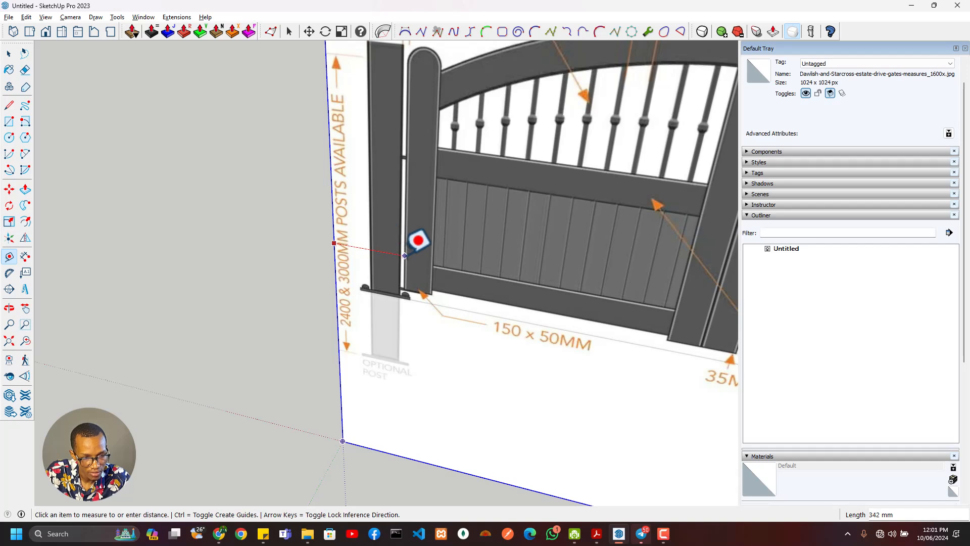
scroll(347, 199, down, 5)
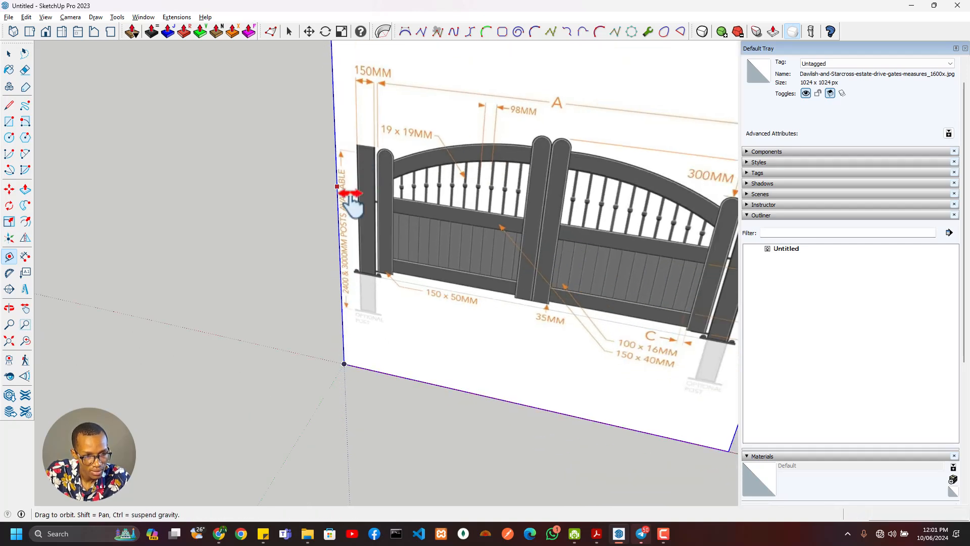
scroll(373, 68, up, 2)
click(347, 68)
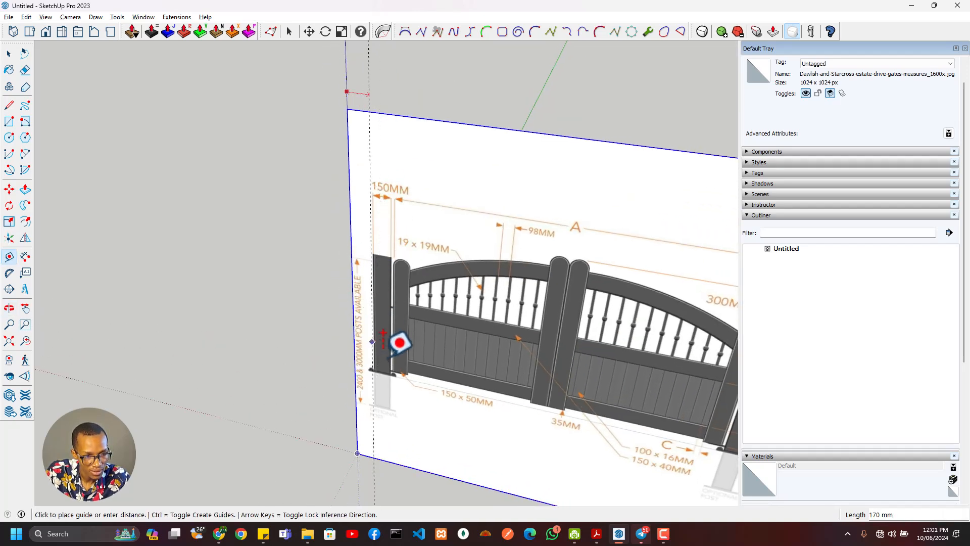
scroll(407, 333, up, 4)
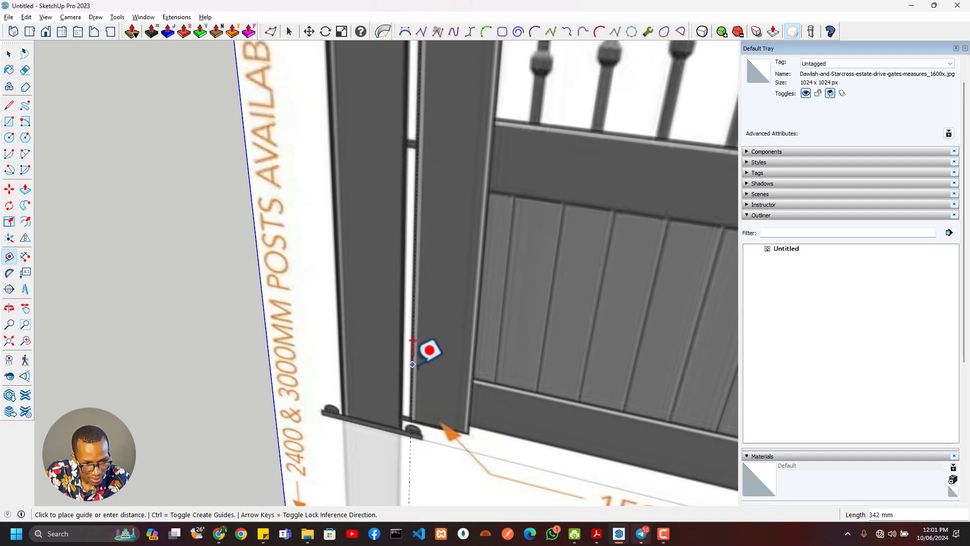
click(412, 364)
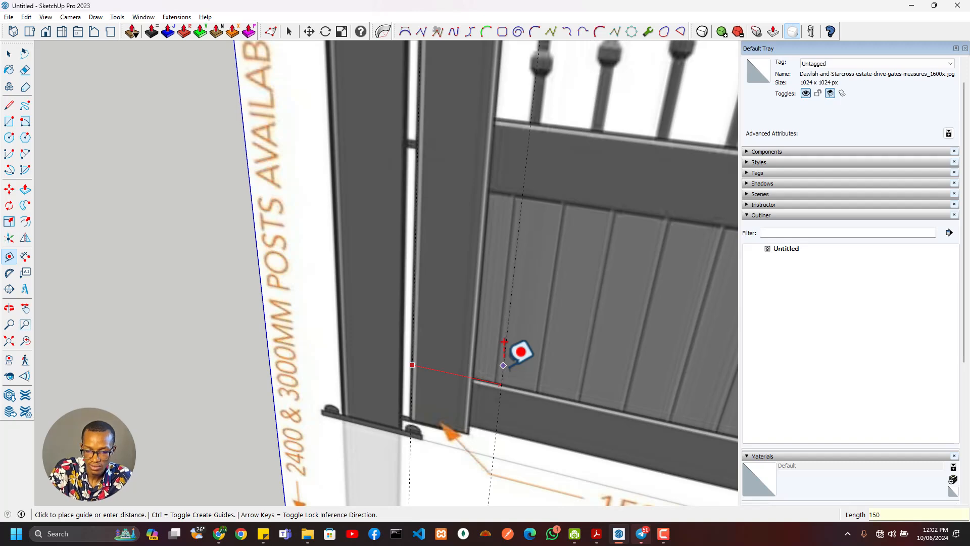
scroll(571, 341, down, 5)
key(space)
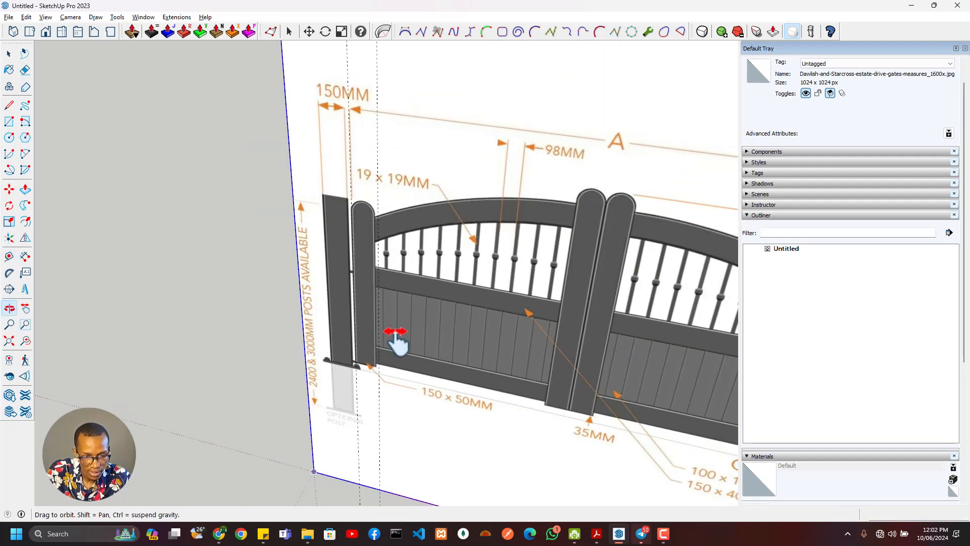
- Scale the gate image up uniformly about its lower-left corner so the left stile matches the 150 mm guide spacing
scroll(464, 341, down, 3)
key(s)
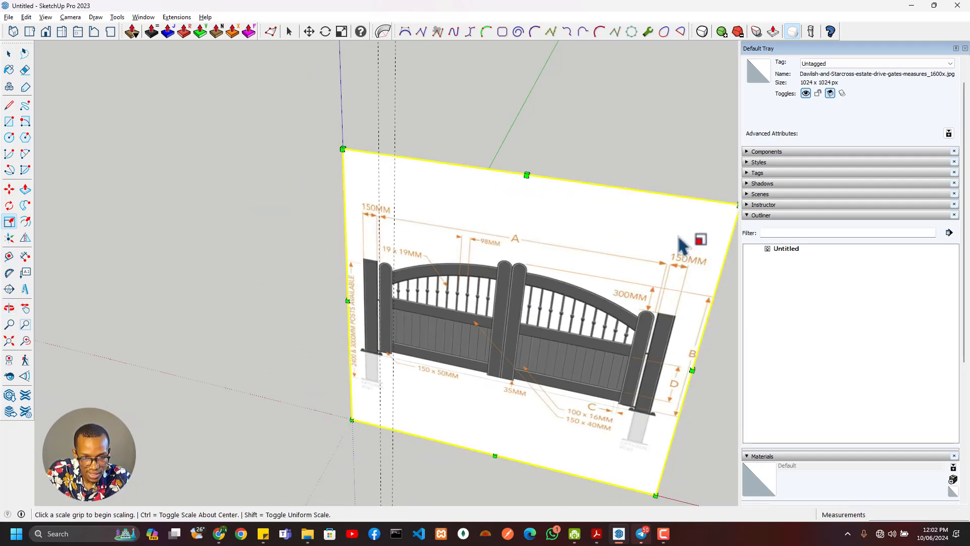
scroll(657, 237, down, 1)
shift+middle_drag(607, 236, 533, 235)
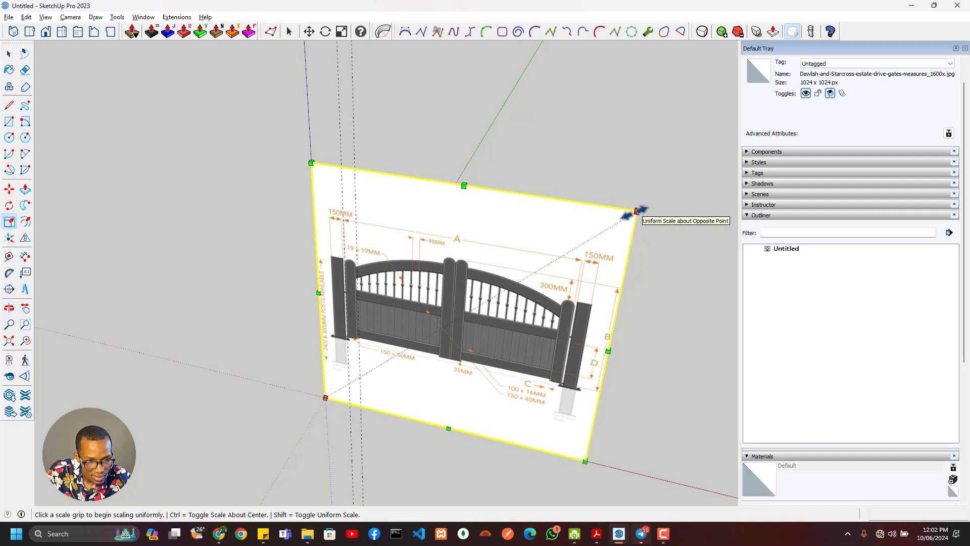
click(637, 211)
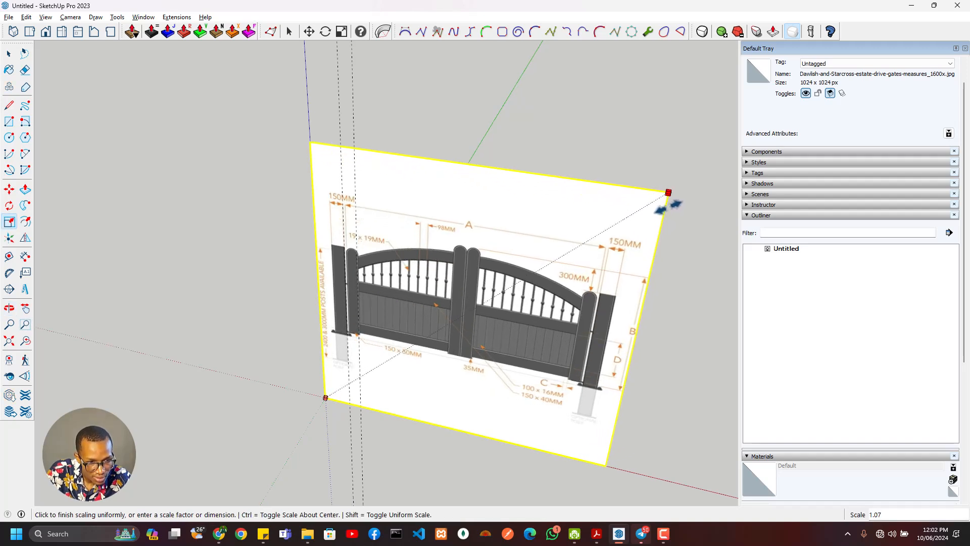
click(716, 183)
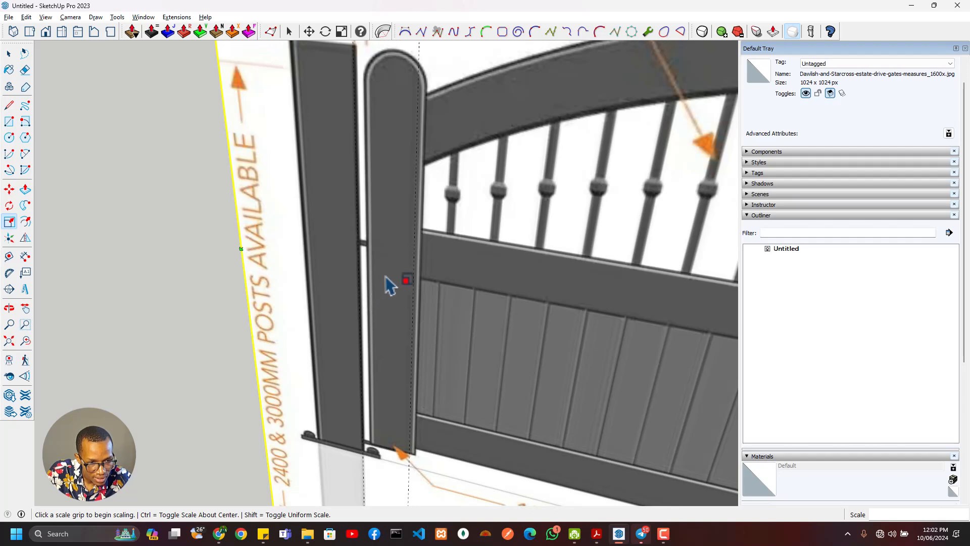
scroll(373, 172, down, 2)
scroll(390, 242, down, 3)
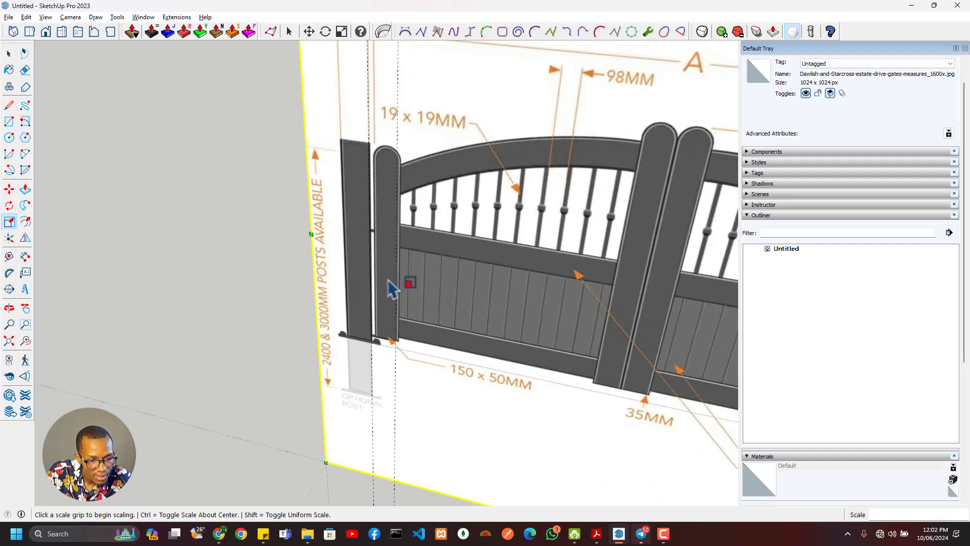
key(space)
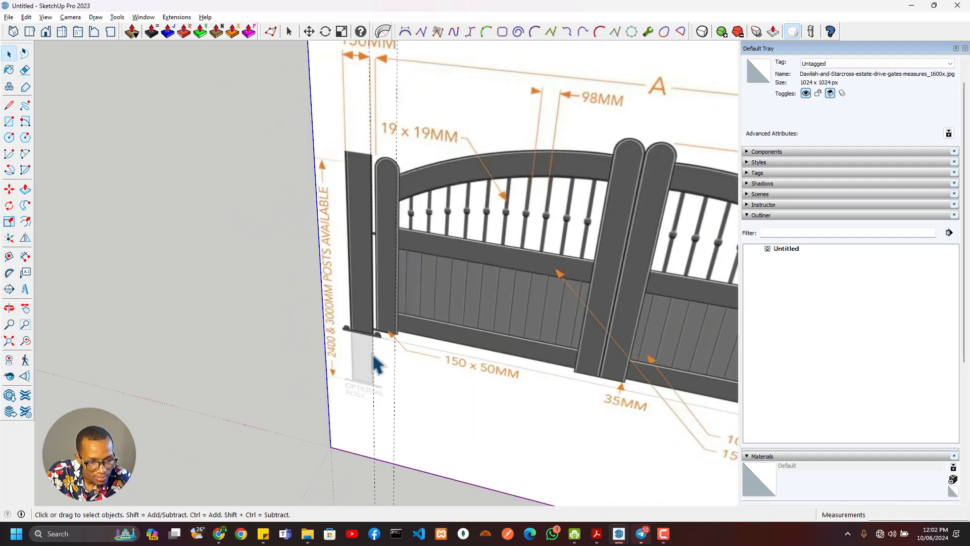
- Move the two vertical guides 20 mm together to line up with the left stile's edges
scroll(386, 357, up, 3)
click(355, 388)
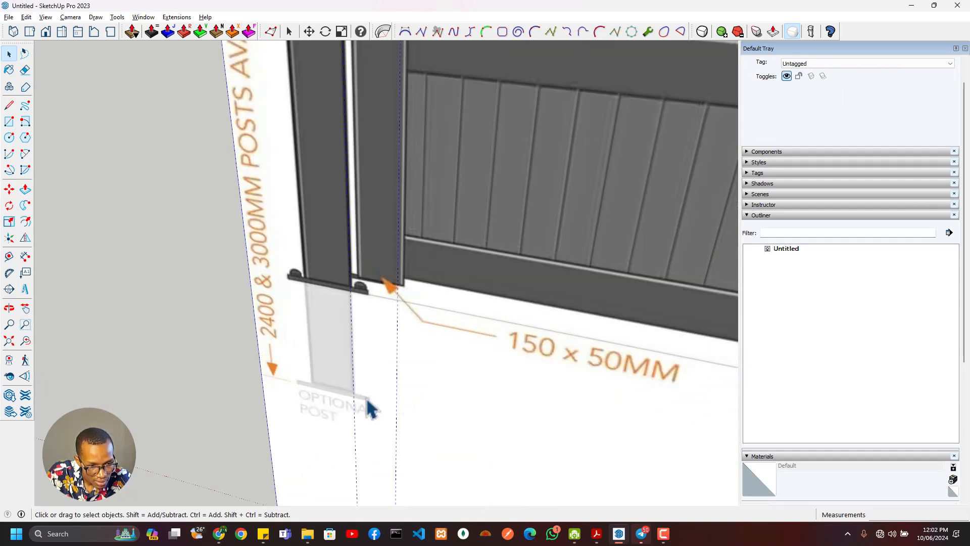
scroll(357, 357, up, 3)
key(m)
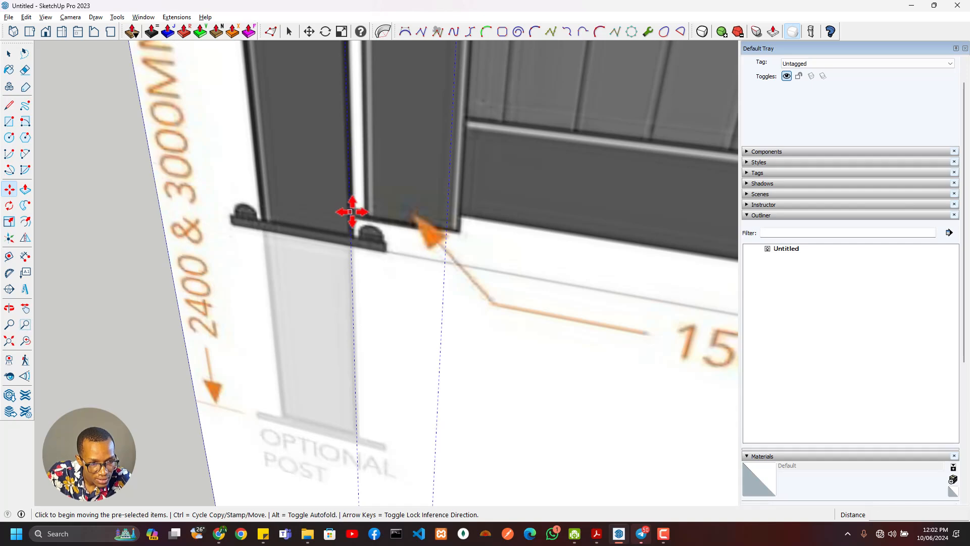
click(350, 212)
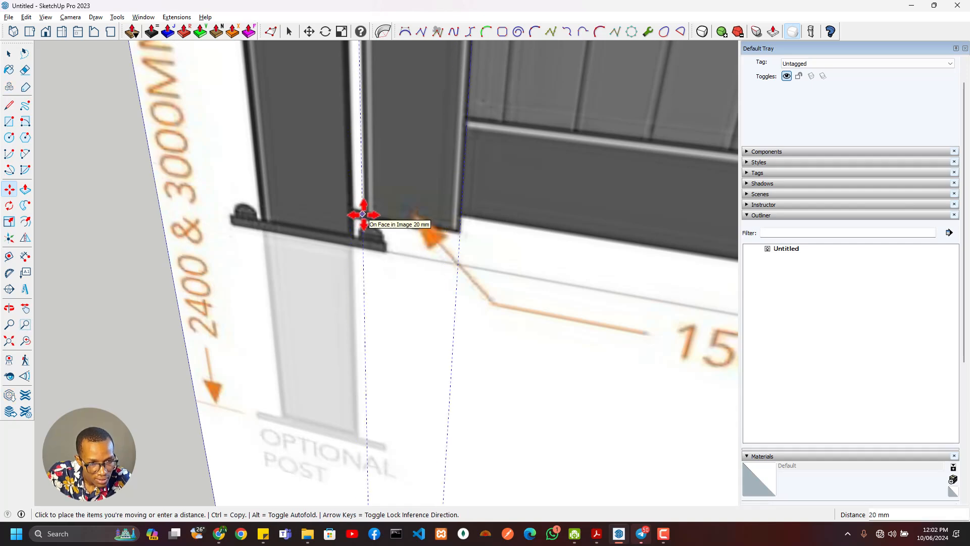
click(363, 213)
scroll(363, 218, down, 5)
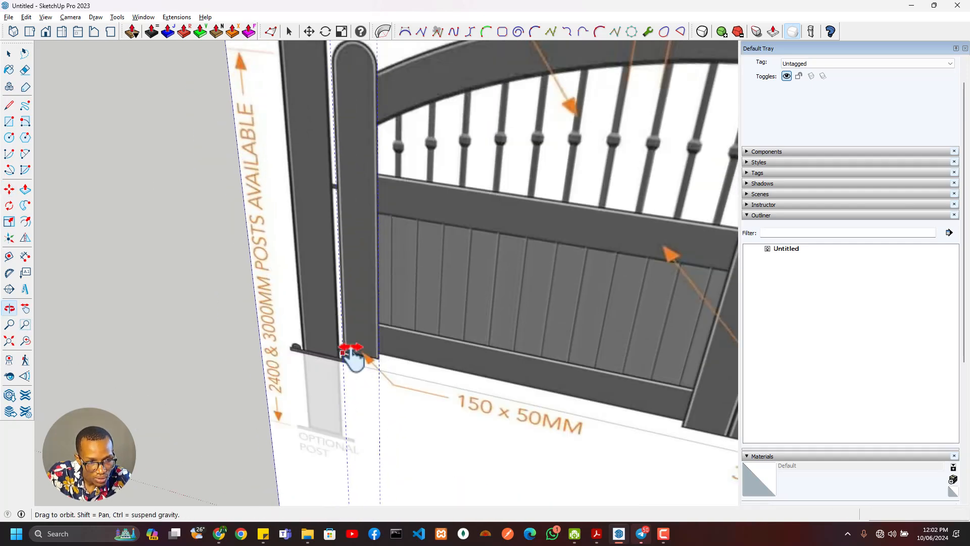
- Measure the gap between the outer guide and the left stile's outer edge
middle_drag(329, 270, 277, 190)
key(t)
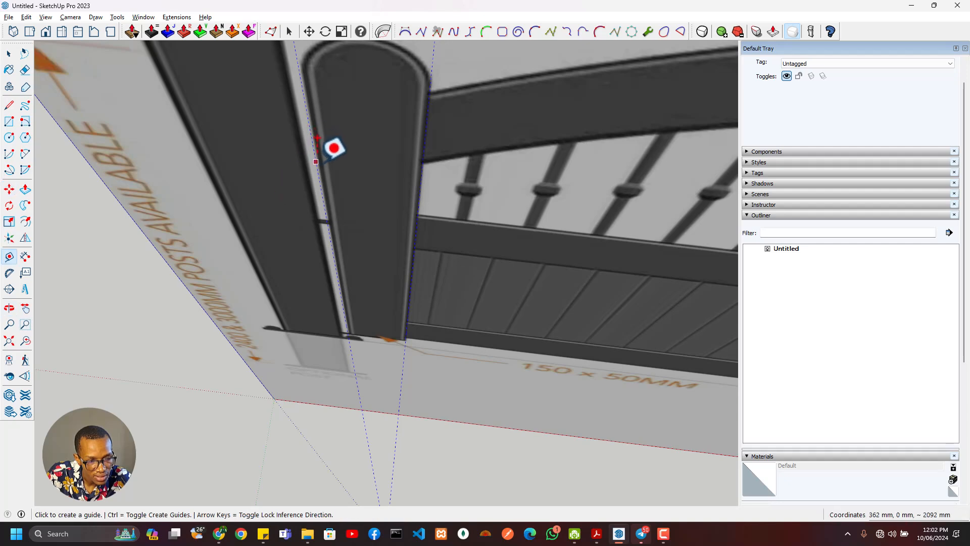
click(323, 157)
scroll(323, 163, up, 3)
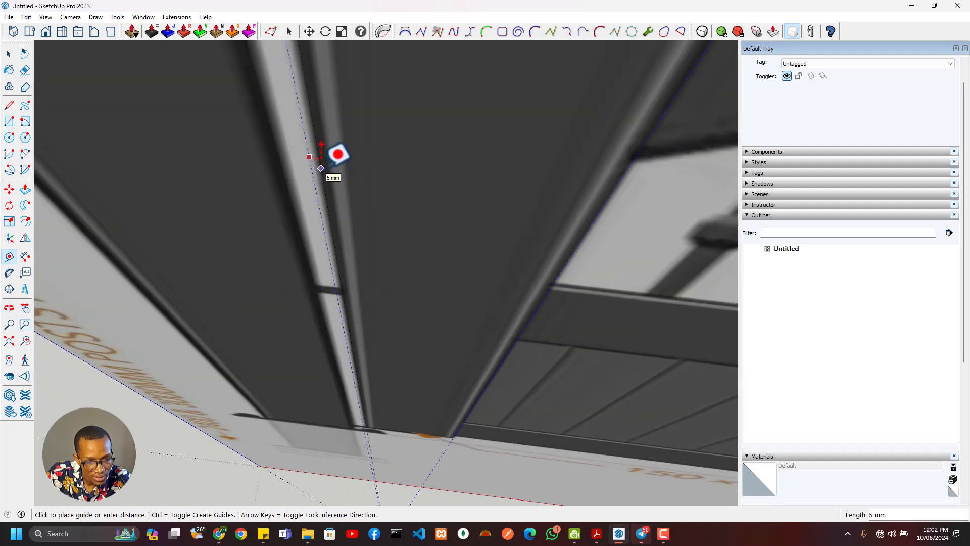
click(322, 144)
scroll(375, 224, down, 6)
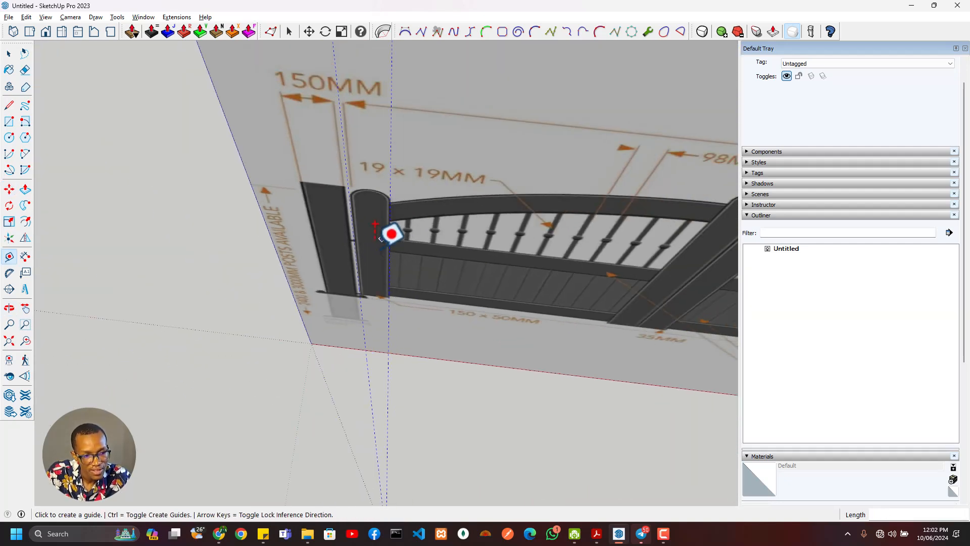
- Place a vertical guide 1250 mm from the left stile guide and measure its offset from the joint between the gate leaves
middle_drag(376, 224, 325, 191)
click(332, 185)
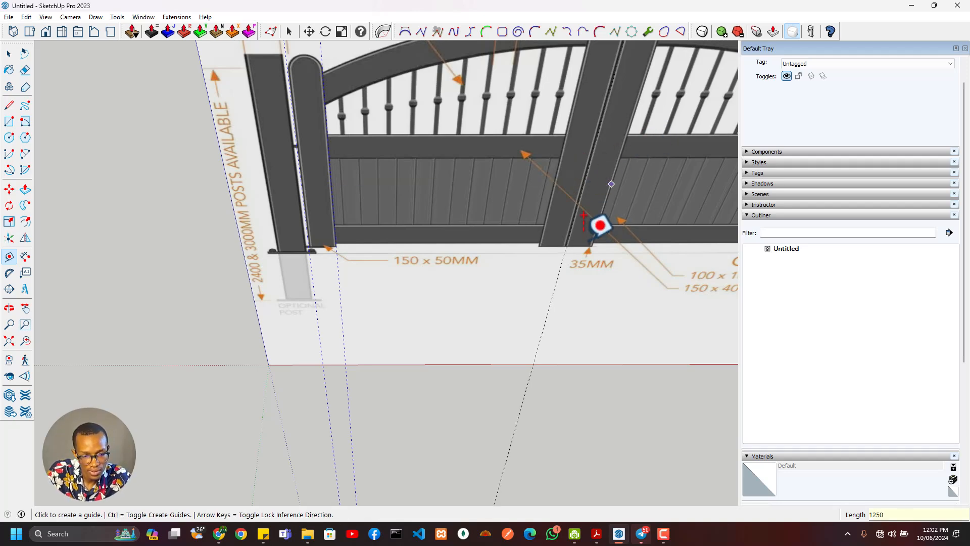
scroll(583, 253, up, 5)
middle_drag(573, 253, 549, 148)
click(529, 162)
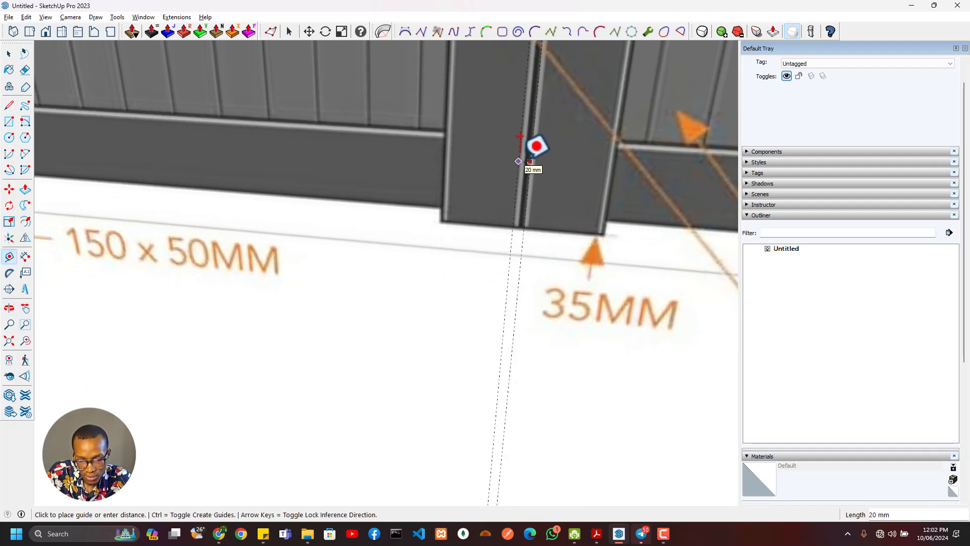
click(489, 199)
scroll(491, 204, down, 4)
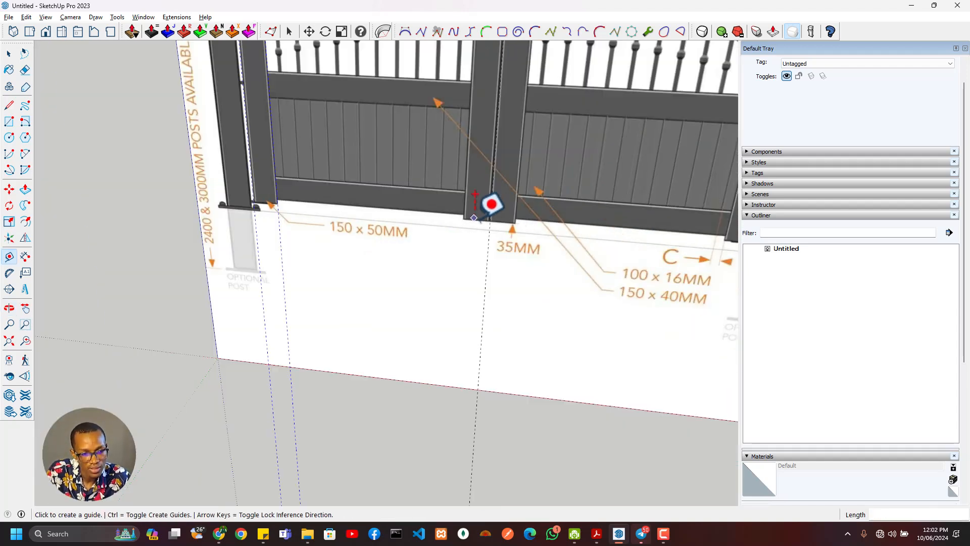
- Move the gate image 3 m back from the origin along the green axis
scroll(474, 219, down, 3)
shift+middle_drag(445, 266, 413, 347)
scroll(309, 192, up, 3)
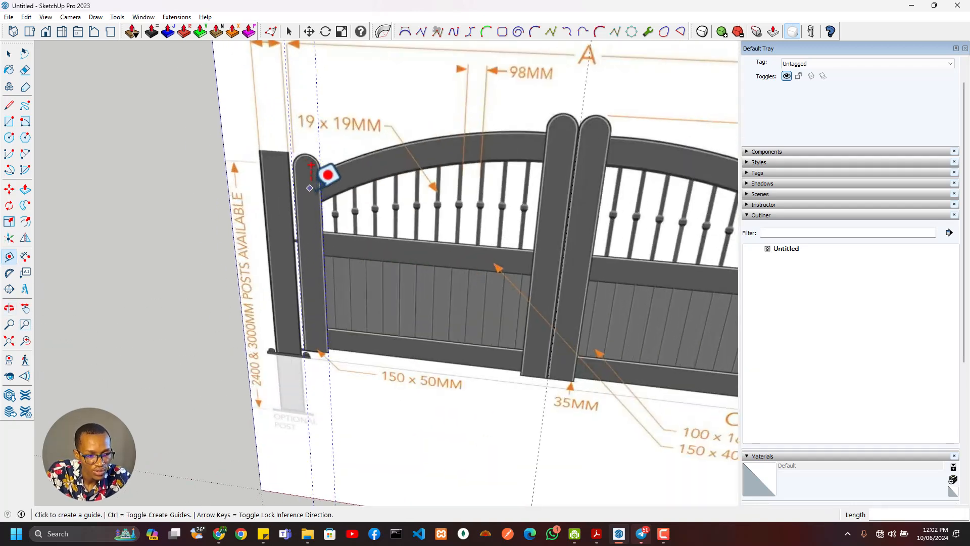
scroll(315, 192, down, 2)
shift+middle_drag(312, 213, 304, 247)
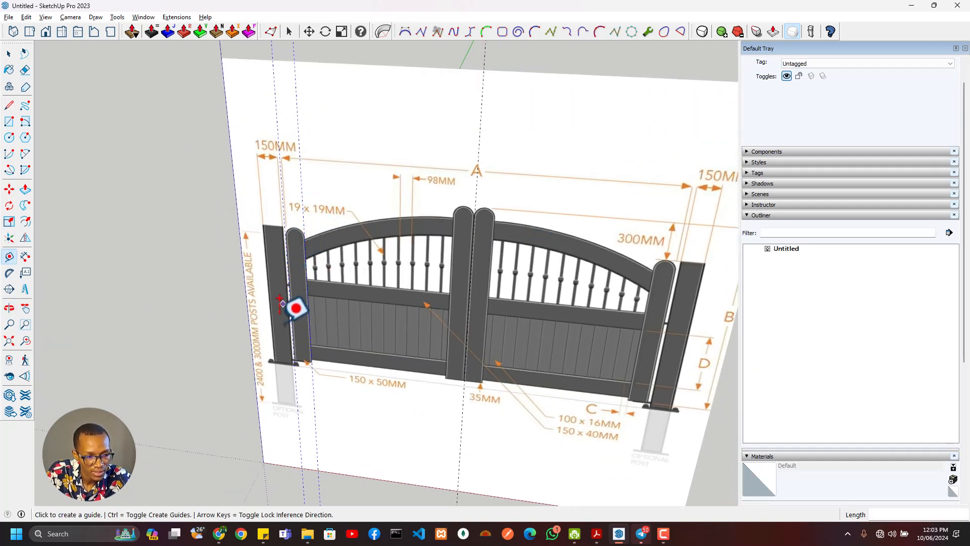
shift+middle_drag(296, 305, 379, 277)
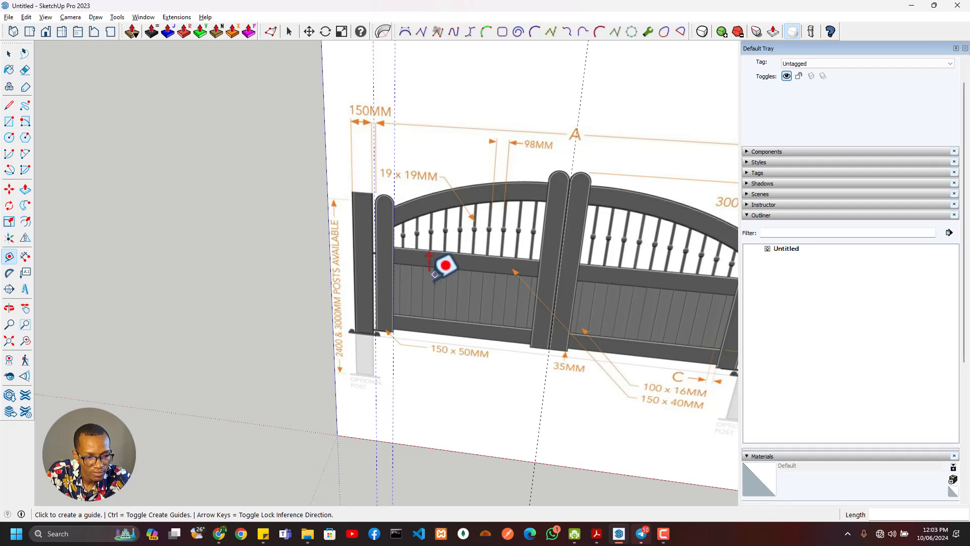
mouse_move(413, 411)
shift+middle_down()
mouse_move(396, 362)
mouse_move(411, 349)
shift+middle_up()
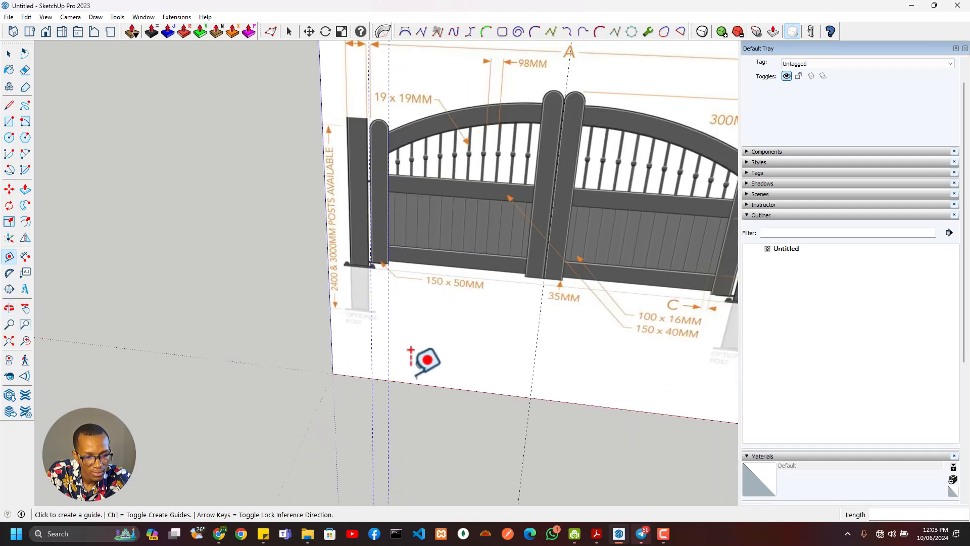
key(space)
click(428, 373)
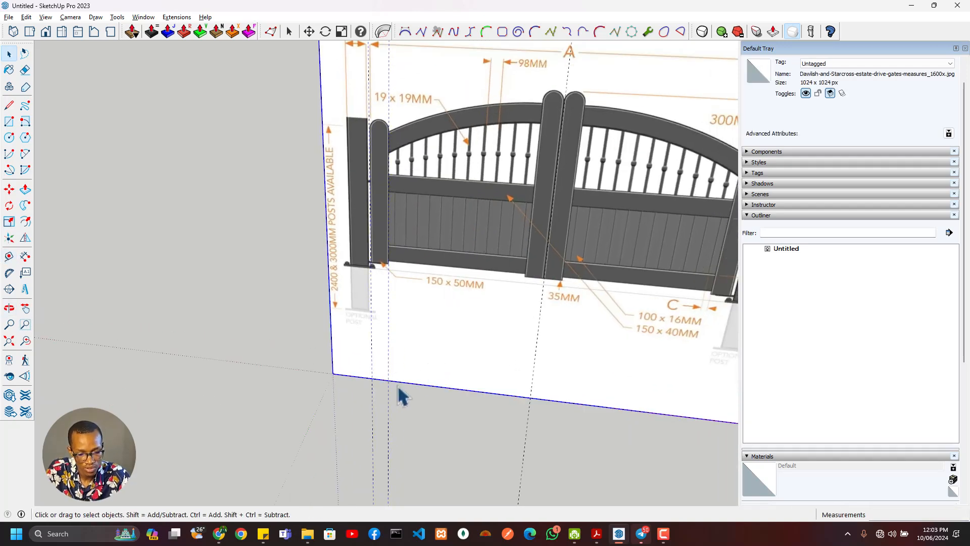
key(m)
click(333, 374)
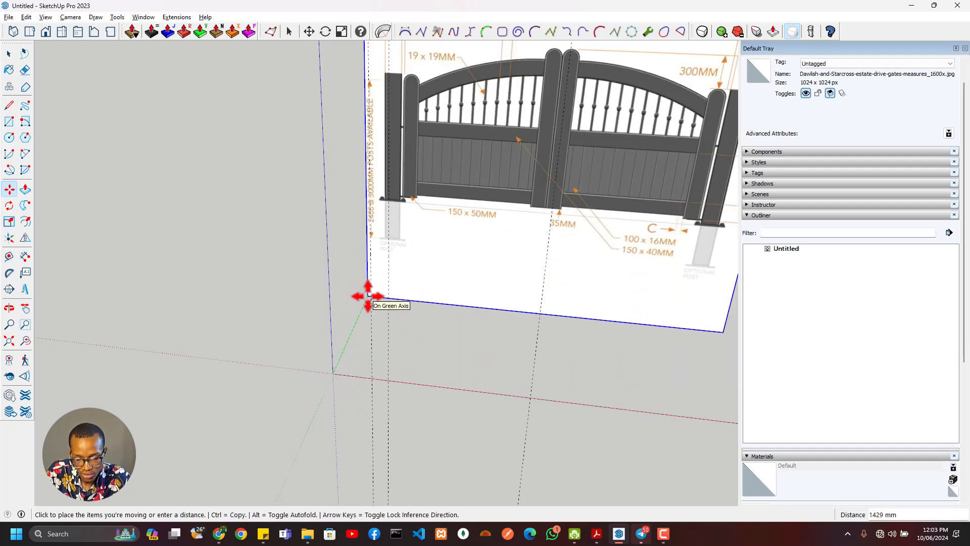
key(Return)
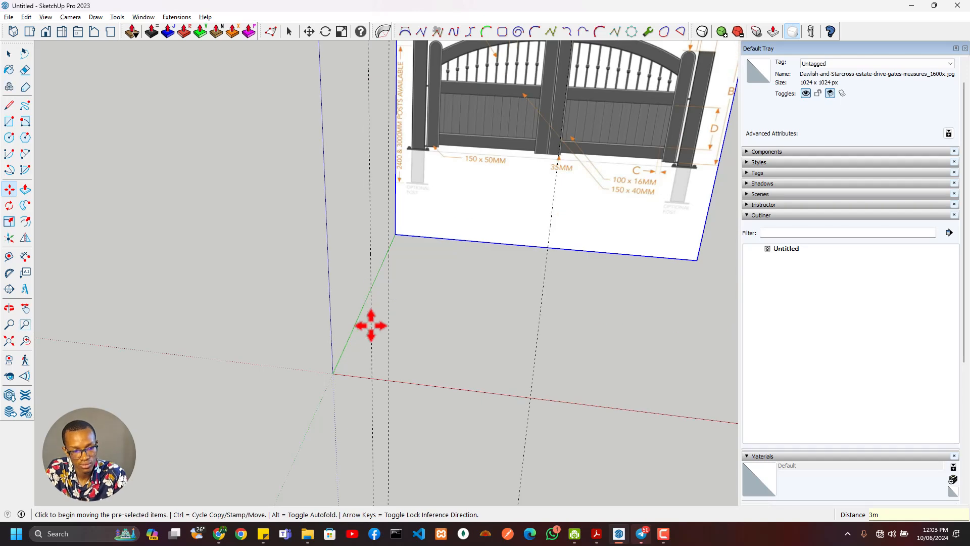
- Examine the moved gate image against the guides, checking the post width label above the left post
scroll(361, 337, down, 2)
middle_drag(315, 306, 300, 333)
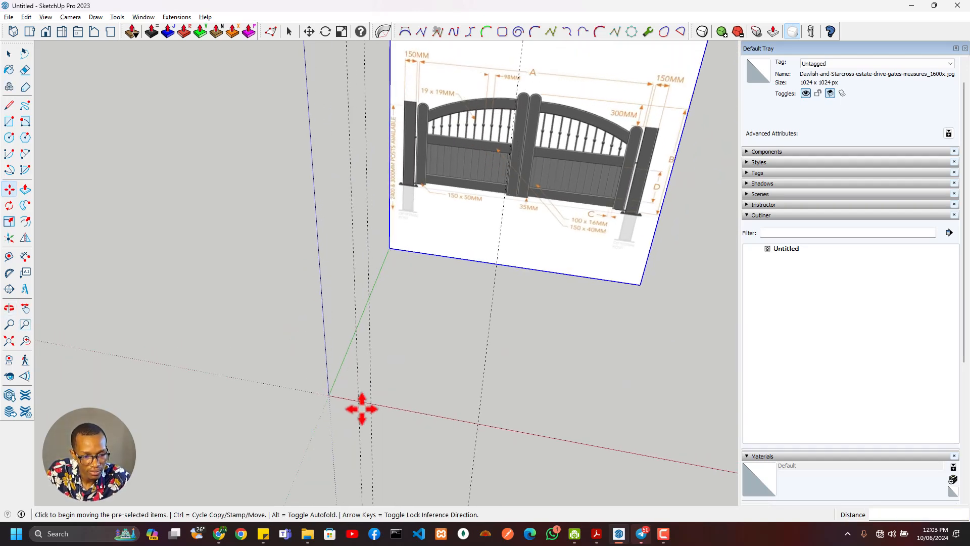
scroll(370, 384, up, 2)
scroll(372, 379, down, 2)
scroll(373, 378, up, 1)
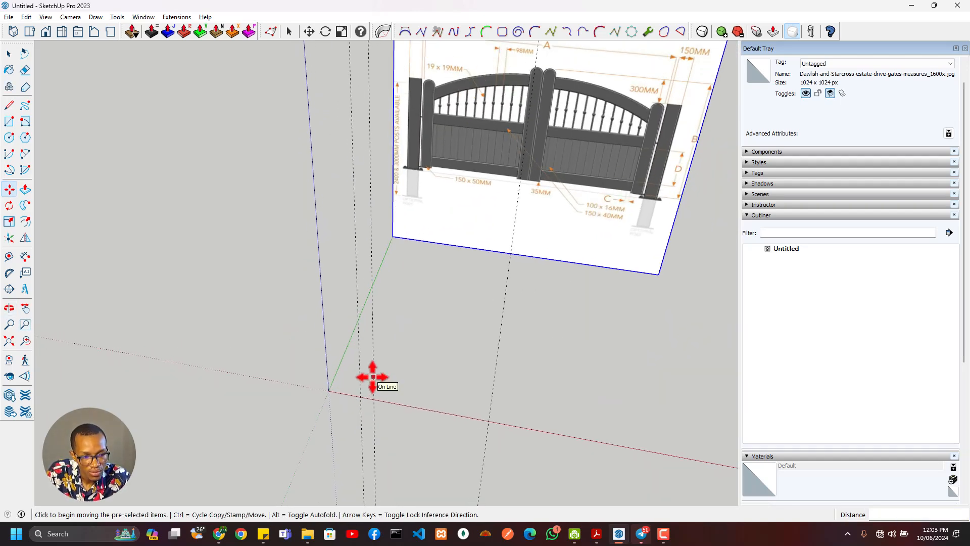
scroll(373, 377, up, 1)
shift+middle_drag(442, 288, 428, 404)
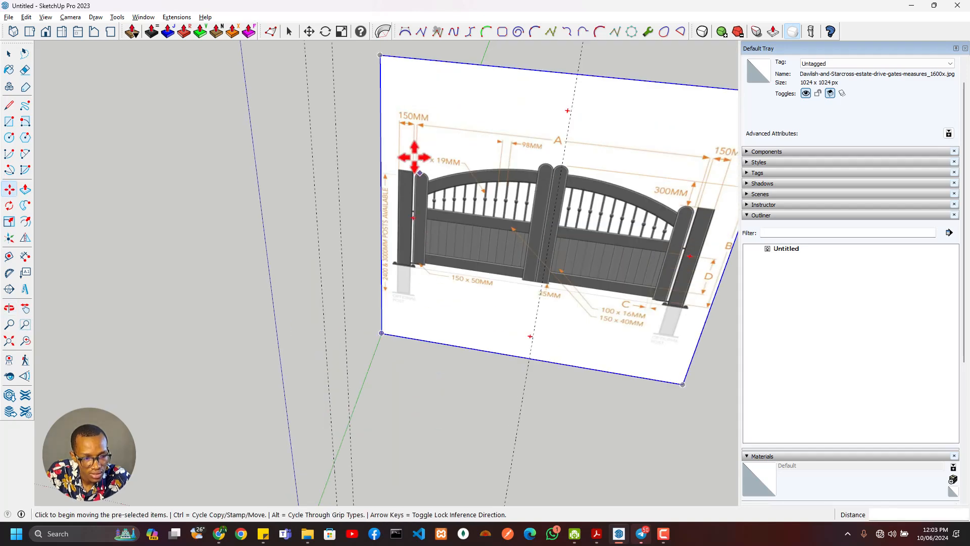
scroll(414, 157, up, 1)
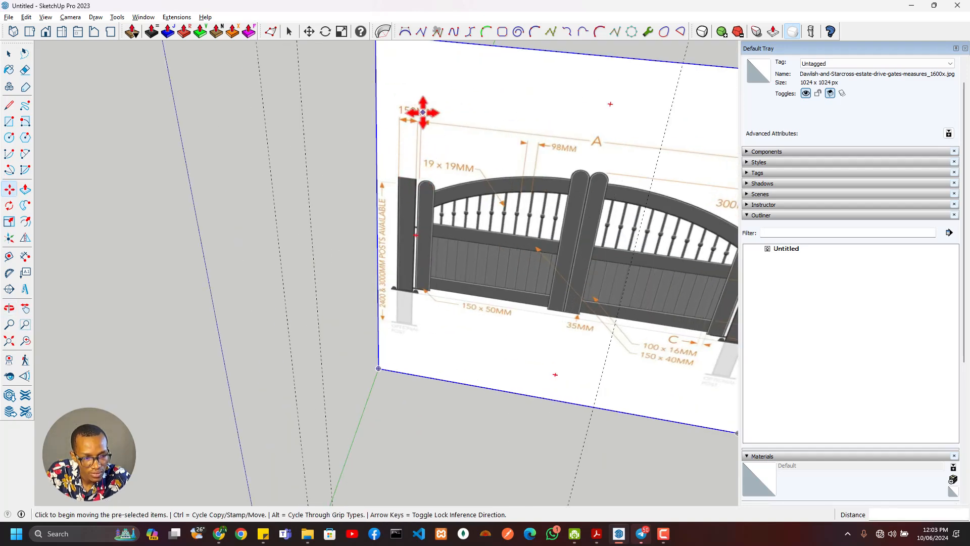
scroll(404, 238, down, 5)
- Draw a 150 x 150 mm rectangle on the ground at the origin for the gate post's base
shift+middle_drag(371, 365, 355, 302)
scroll(333, 356, up, 1)
key(r)
click(343, 315)
scroll(355, 308, up, 2)
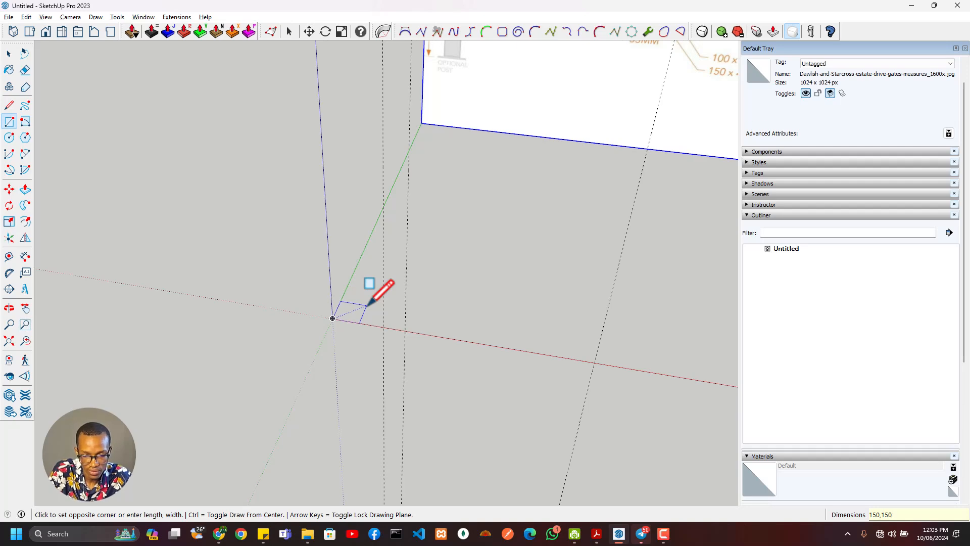
text(150,150)
key(Return)
- Examine the left post on the gate image, checking its height label, base plate and position beside the gate stile
scroll(469, 300, down, 2)
middle_drag(414, 297, 455, 275)
scroll(455, 97, up, 5)
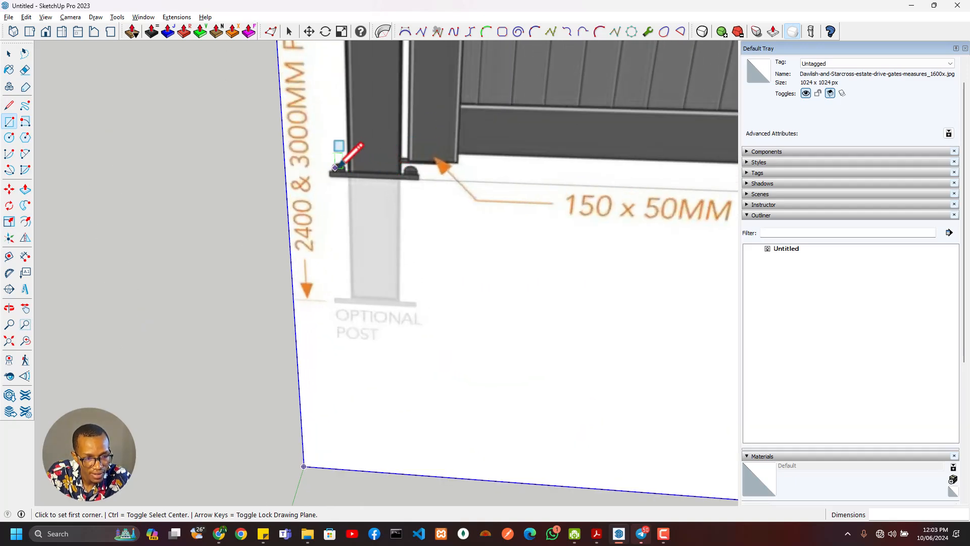
scroll(354, 176, down, 8)
middle_drag(369, 191, 411, 277)
scroll(431, 187, up, 5)
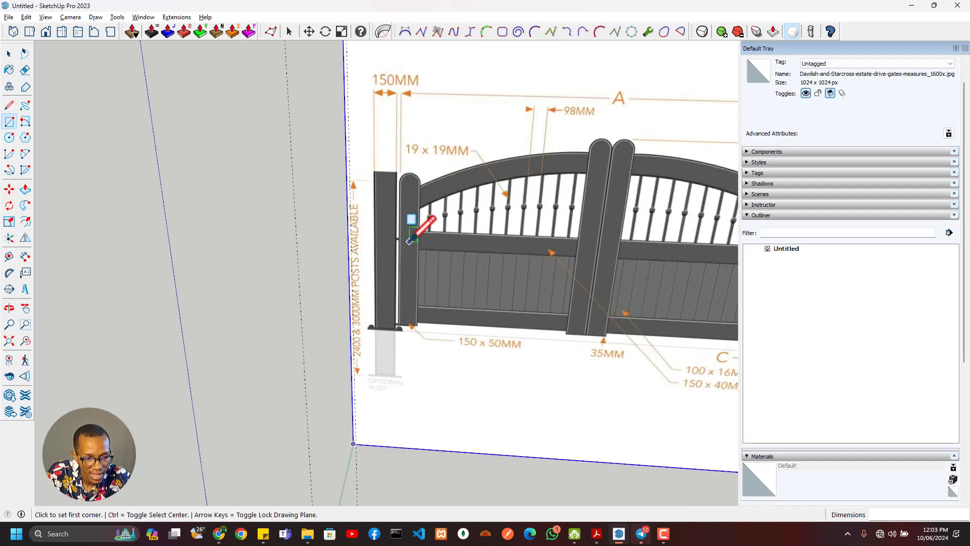
scroll(394, 267, down, 5)
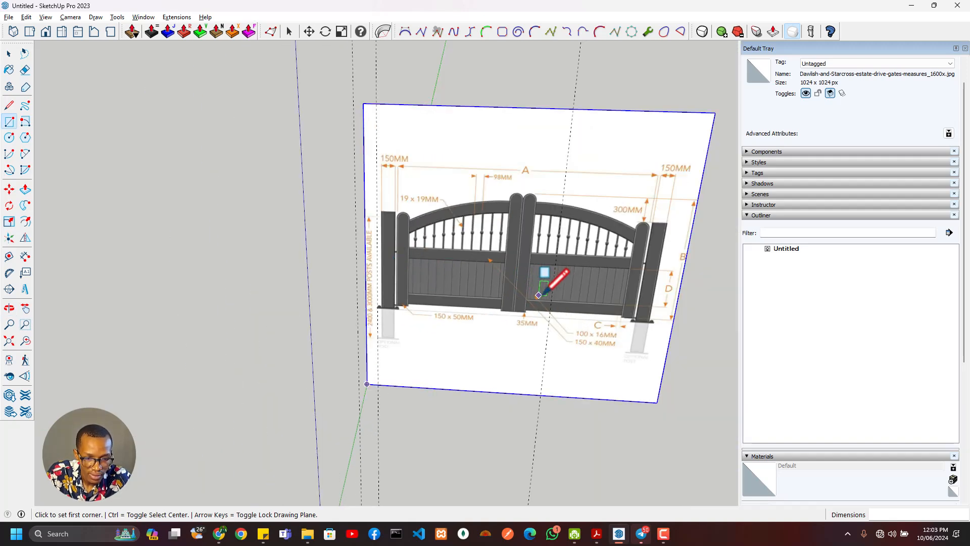
scroll(445, 227, up, 3)
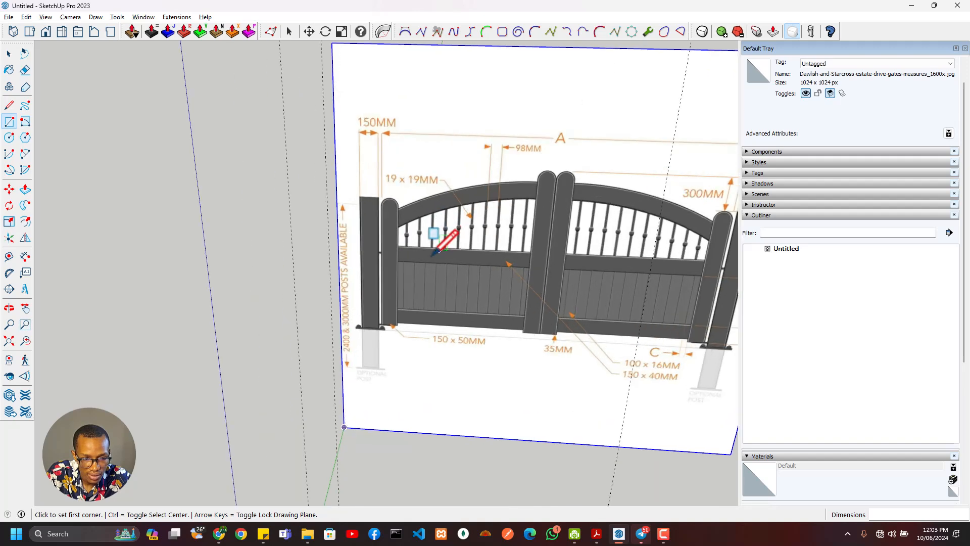
- Measure the height of the left post on the gate image from its top down to its base plate
key(t)
scroll(400, 310, up, 3)
scroll(400, 98, down, 3)
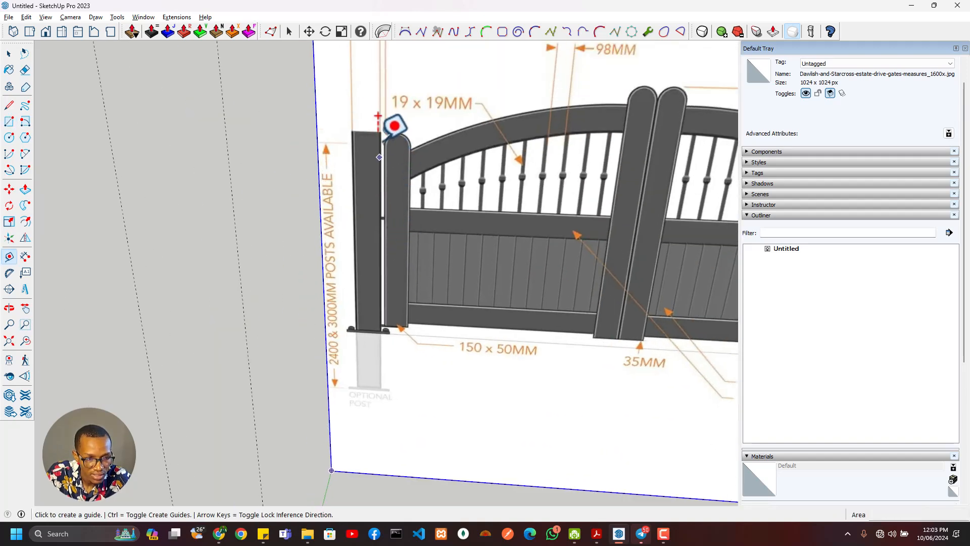
scroll(463, 64, down, 4)
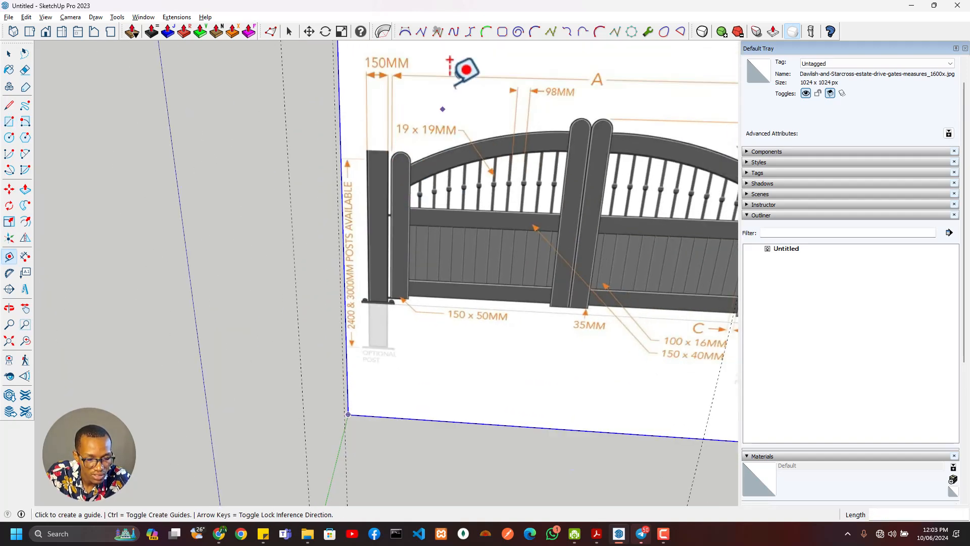
shift+middle_drag(453, 68, 439, 129)
click(451, 70)
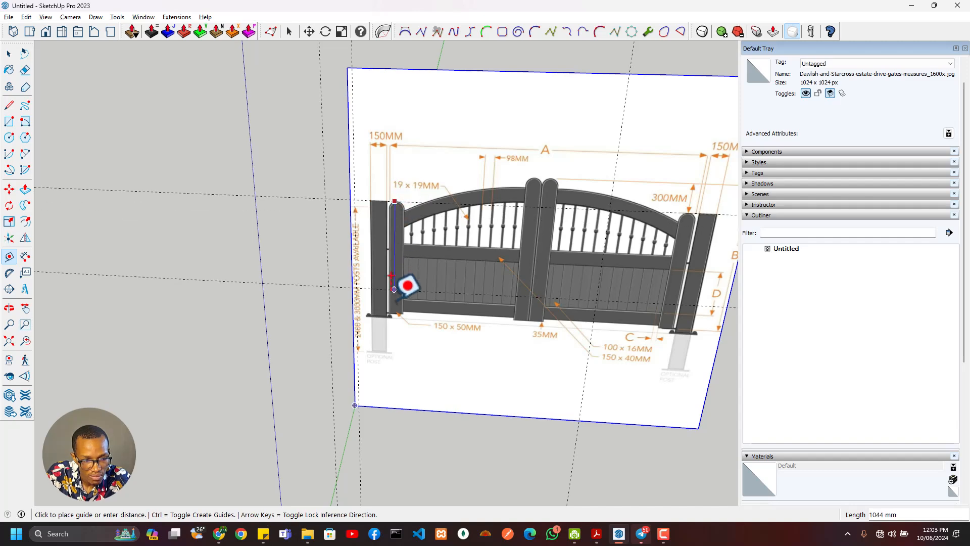
scroll(387, 317, up, 3)
scroll(387, 318, up, 2)
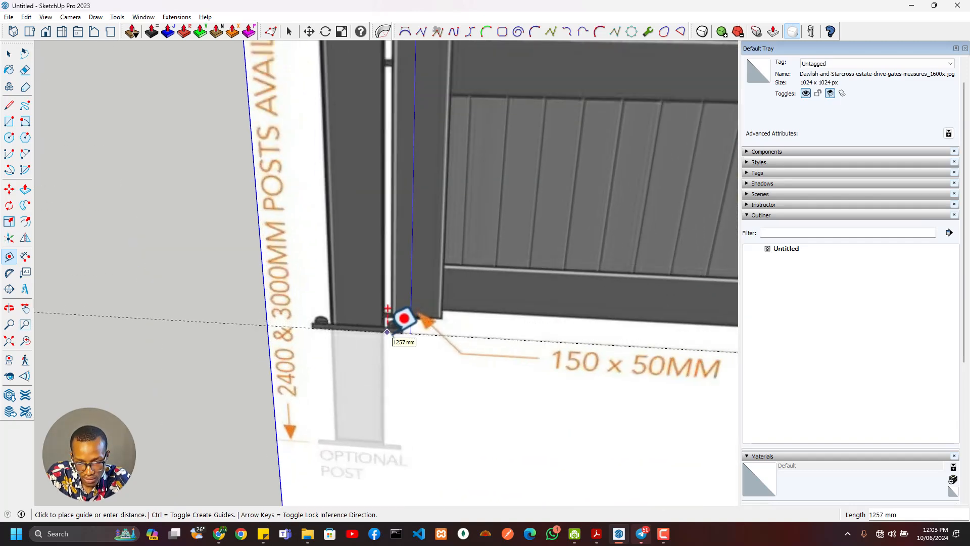
scroll(387, 317, down, 5)
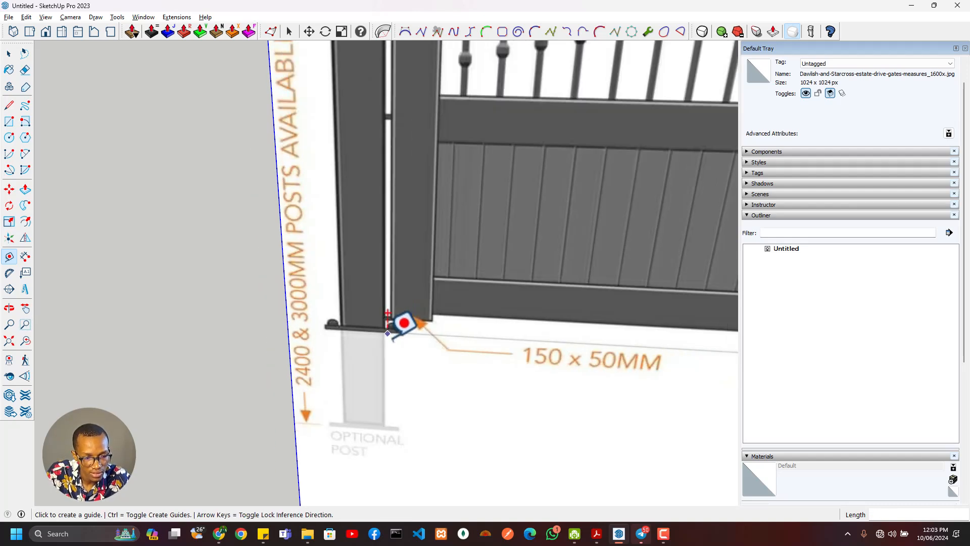
- Extrude the square at the origin upward 1300 mm to form the gate post
middle_drag(338, 314, 353, 363)
key(p)
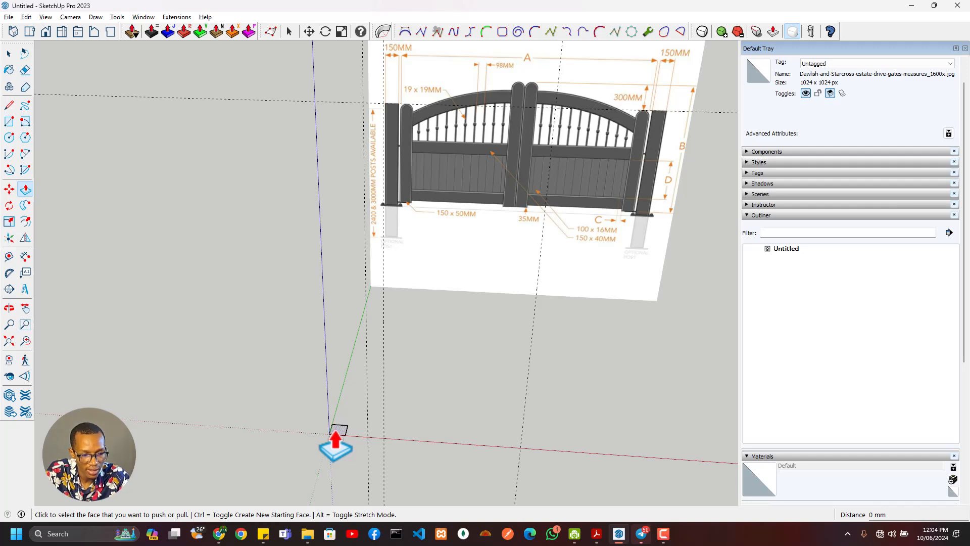
click(334, 431)
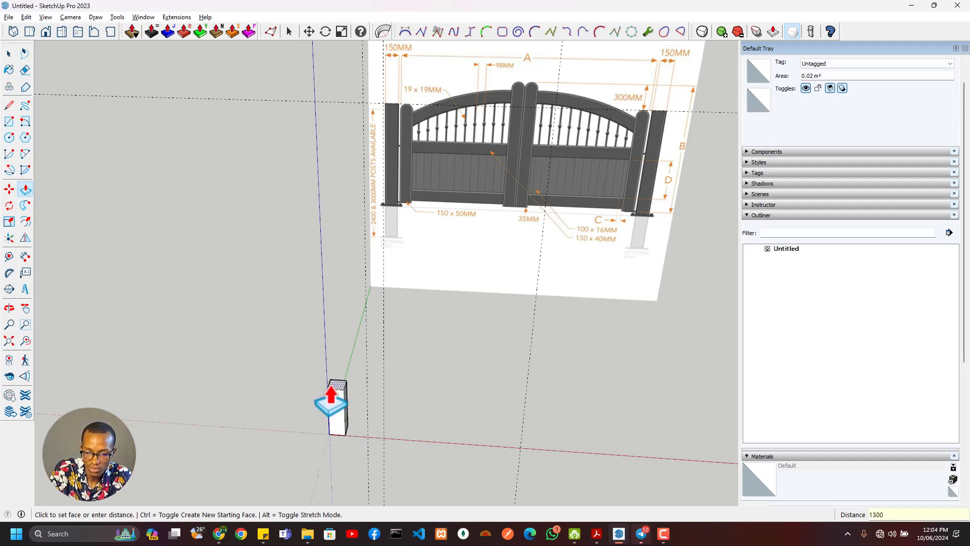
key(Return)
scroll(373, 408, down, 3)
scroll(357, 405, up, 1)
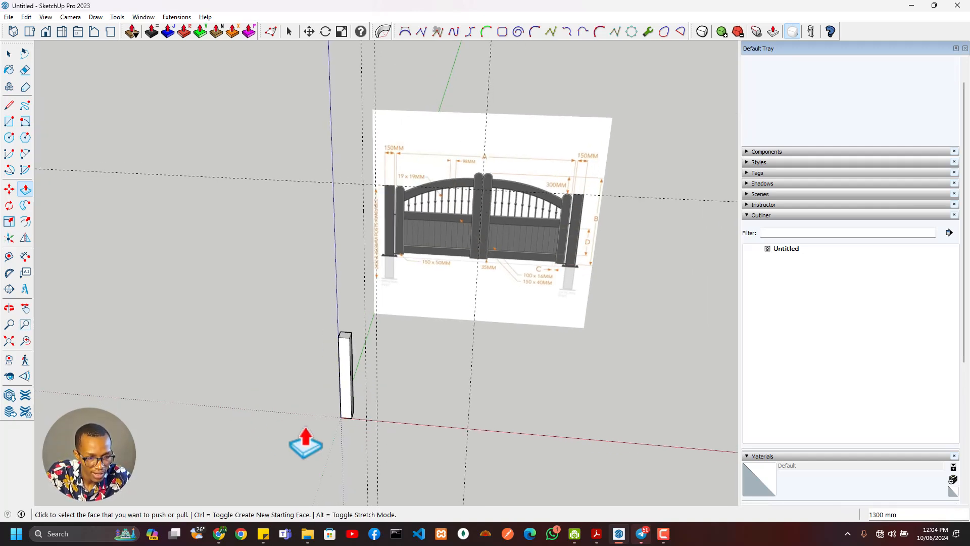
- Select the whole gate post and make it a group
scroll(349, 409, up, 3)
key(space)
triple_click(369, 386)
right_click(368, 384)
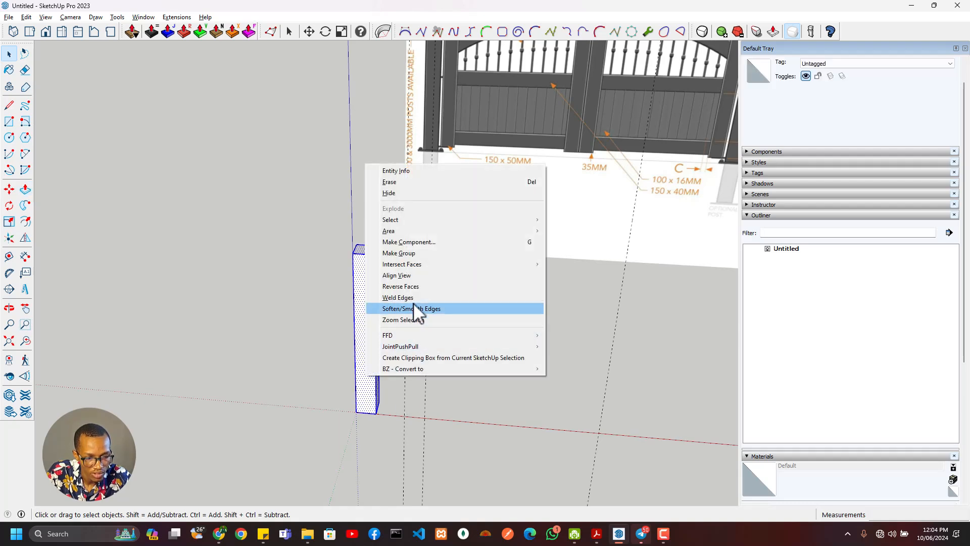
click(397, 252)
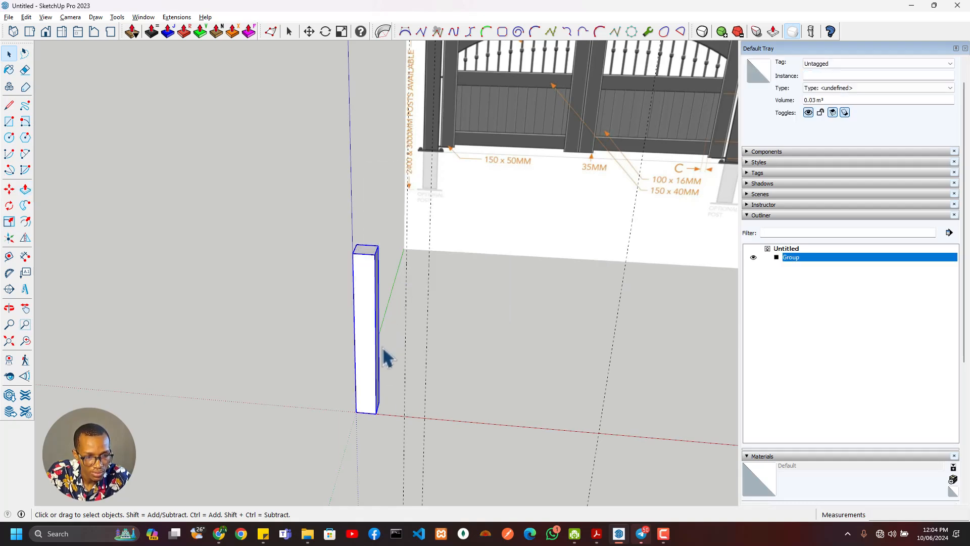
- Draw a rectangle over the post's footprint, from its corner at the origin to the diagonally opposite corner
middle_drag(387, 358, 282, 418)
key(r)
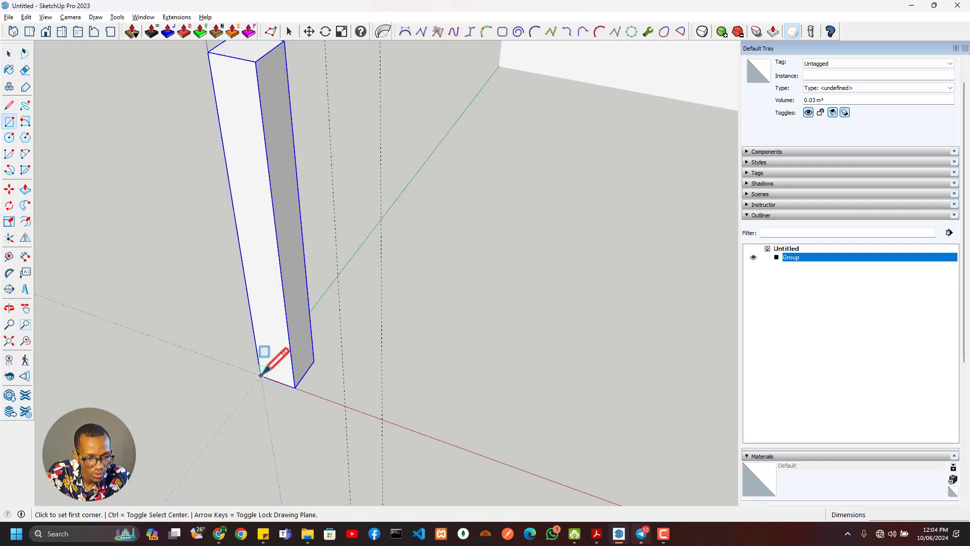
click(261, 375)
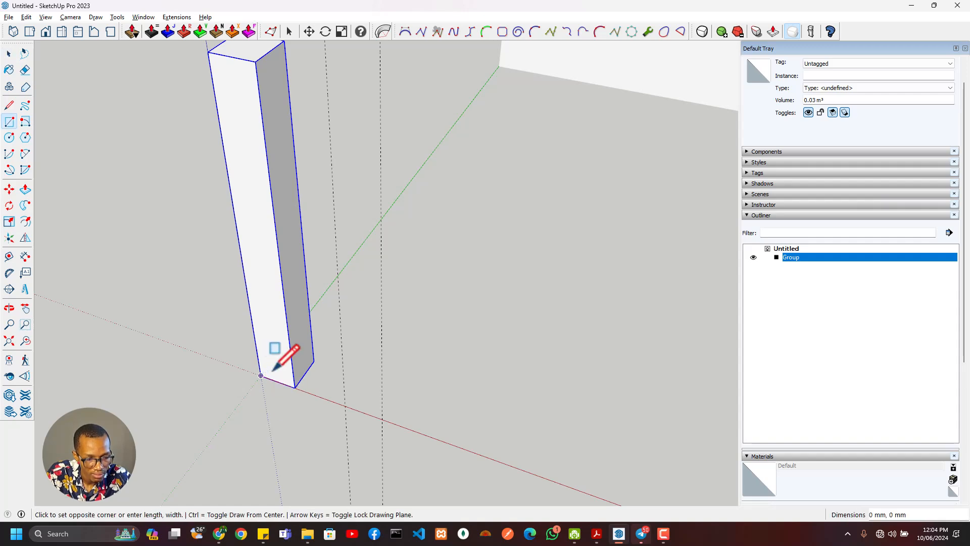
click(314, 361)
- Offset the footprint square outward from underneath to outline a base plate around the post
key(f)
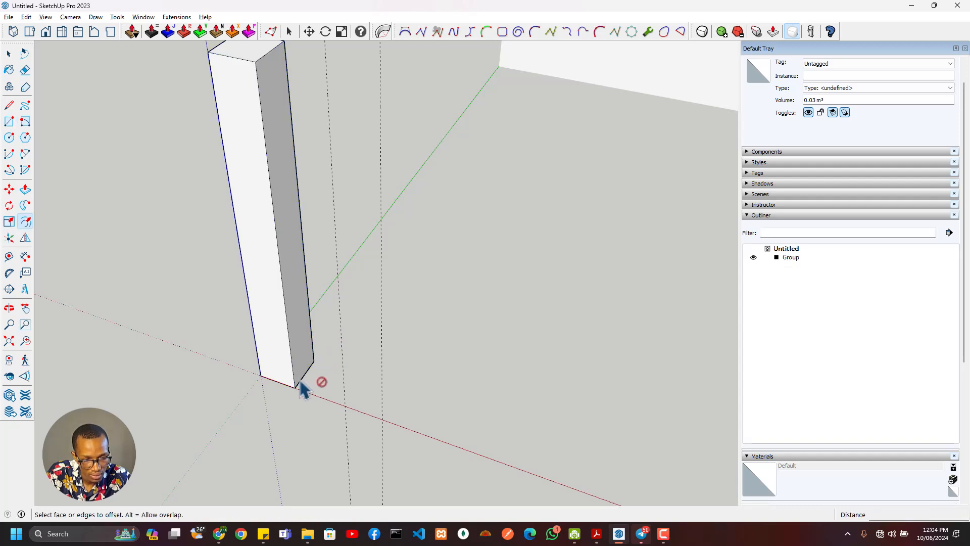
middle_drag(303, 391, 278, 271)
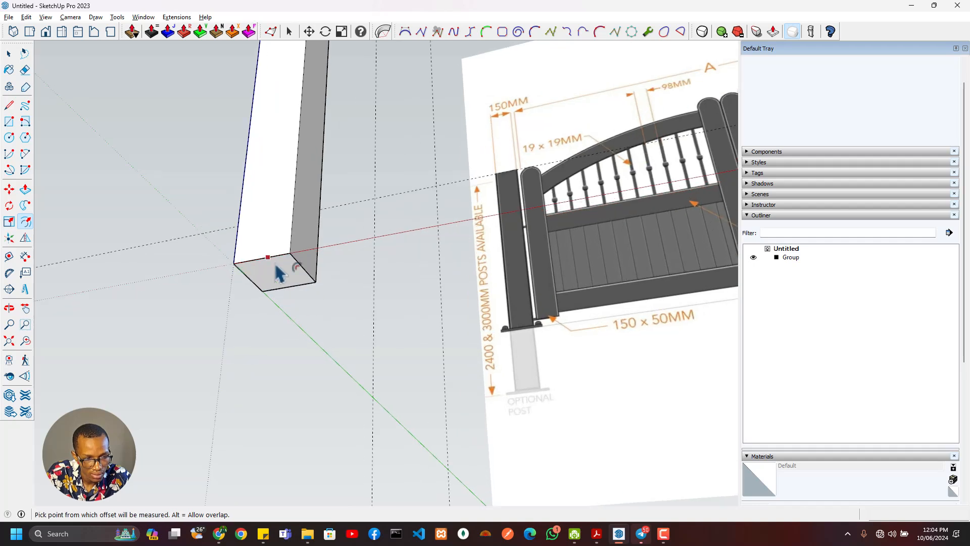
click(279, 273)
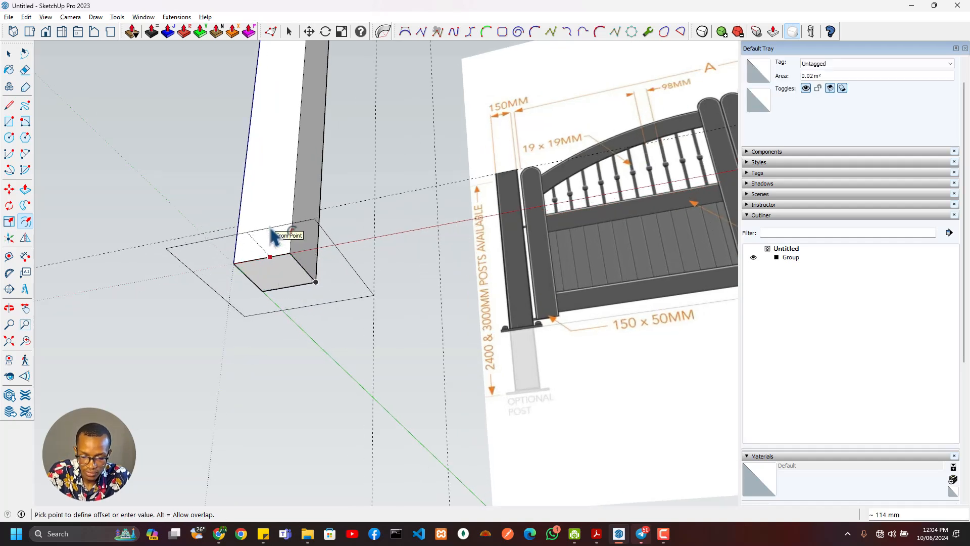
key(Return)
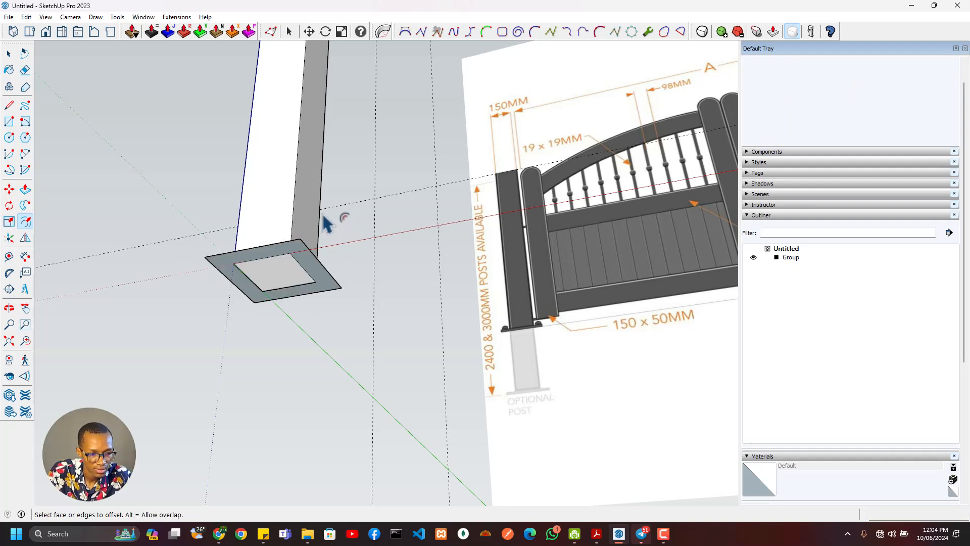
- Delete the inner square under the post, inside the base plate's offset outline
middle_drag(332, 219, 320, 90)
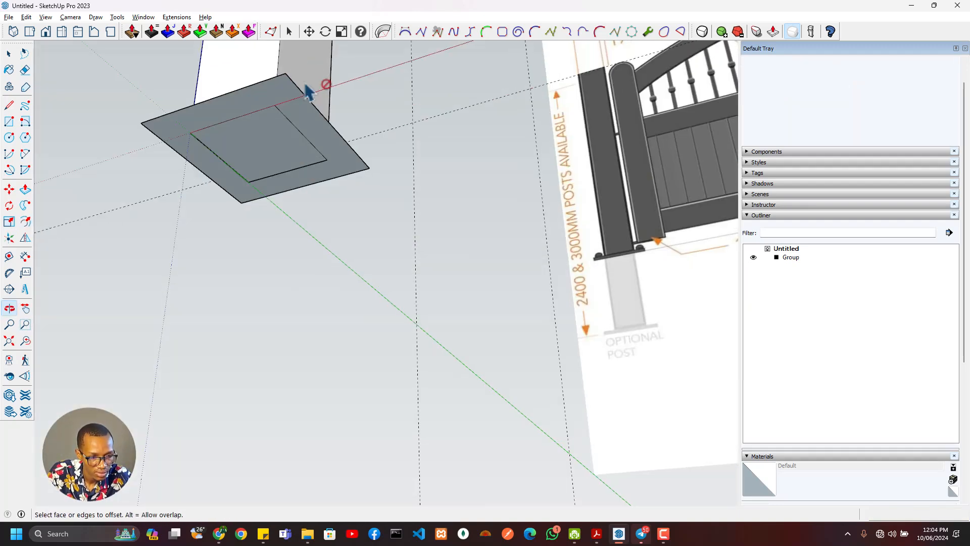
key(space)
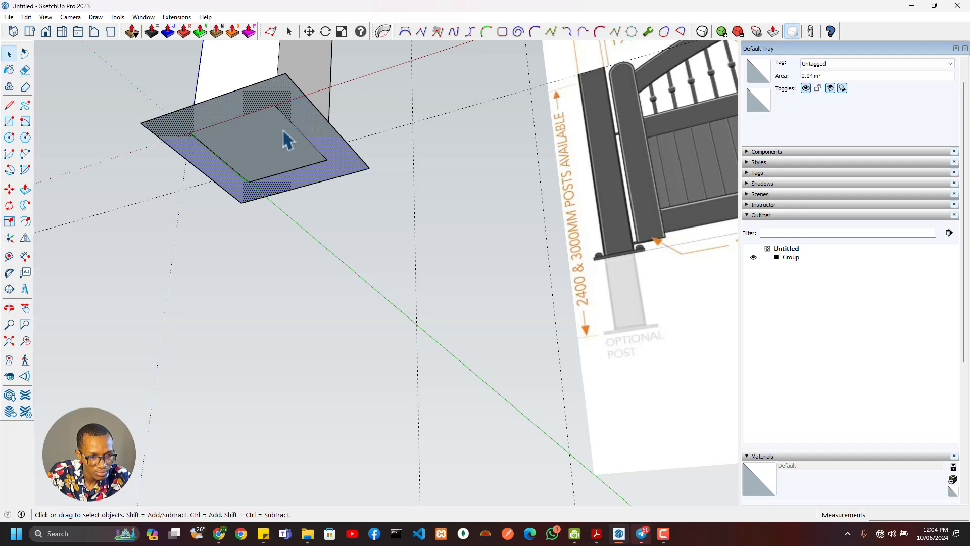
click(287, 139)
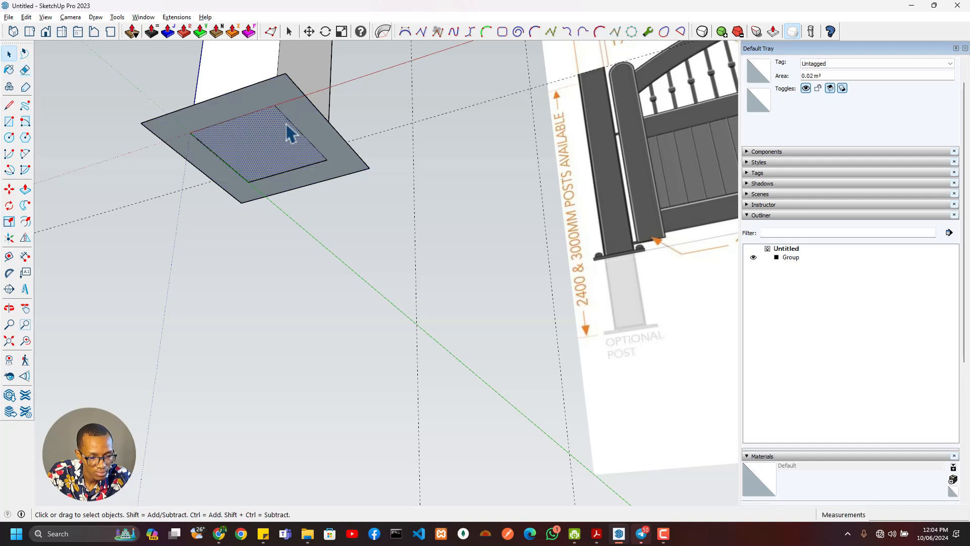
double_click(282, 128)
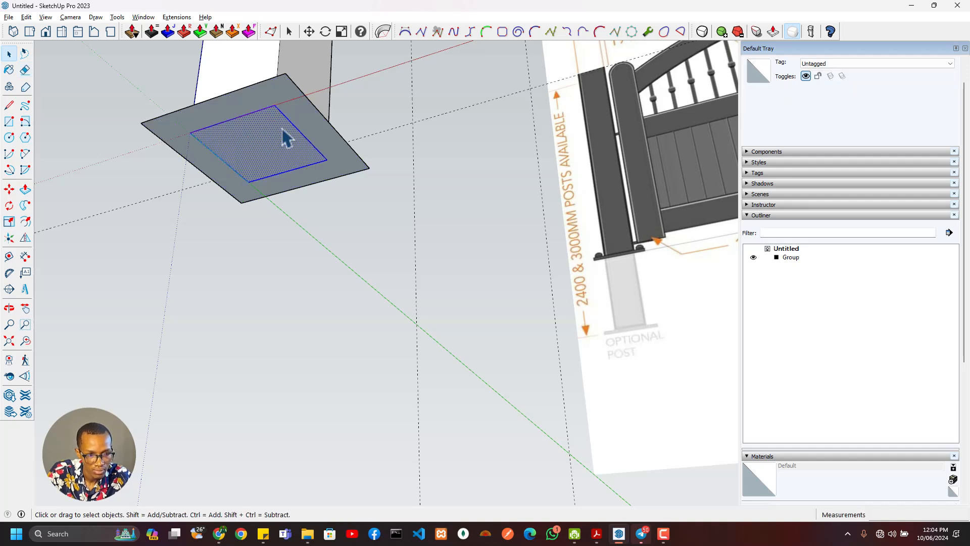
key(Delete)
click(305, 130)
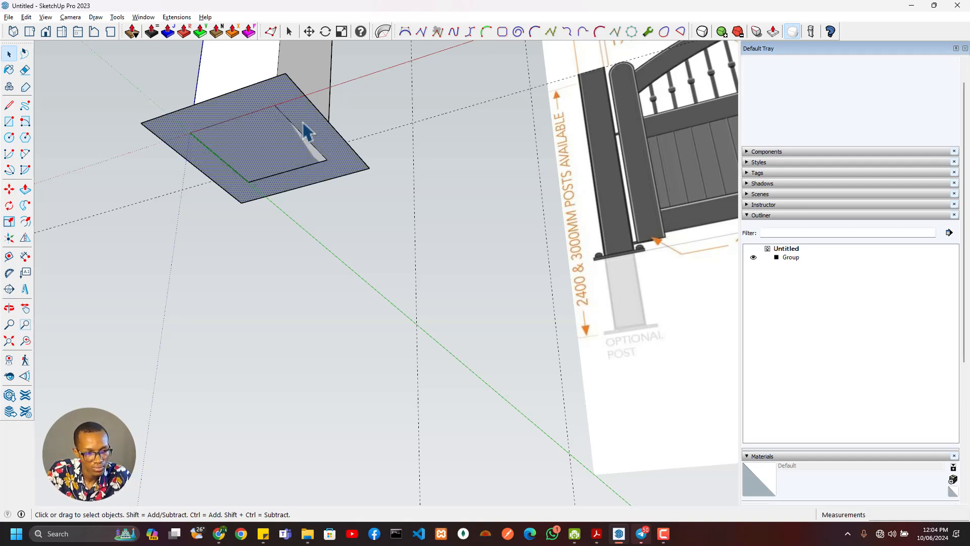
middle_drag(305, 130, 277, 340)
middle_drag(240, 220, 251, 205)
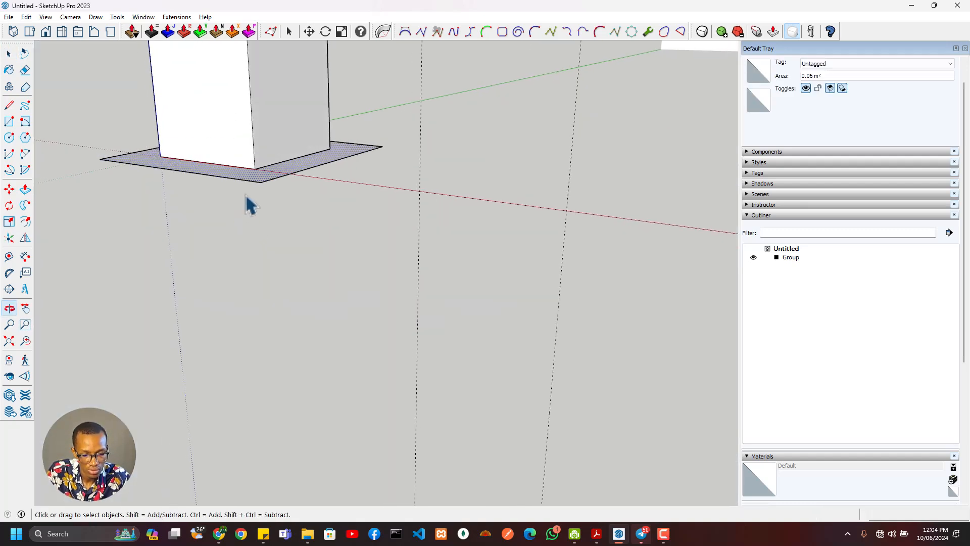
key(p)
click(256, 188)
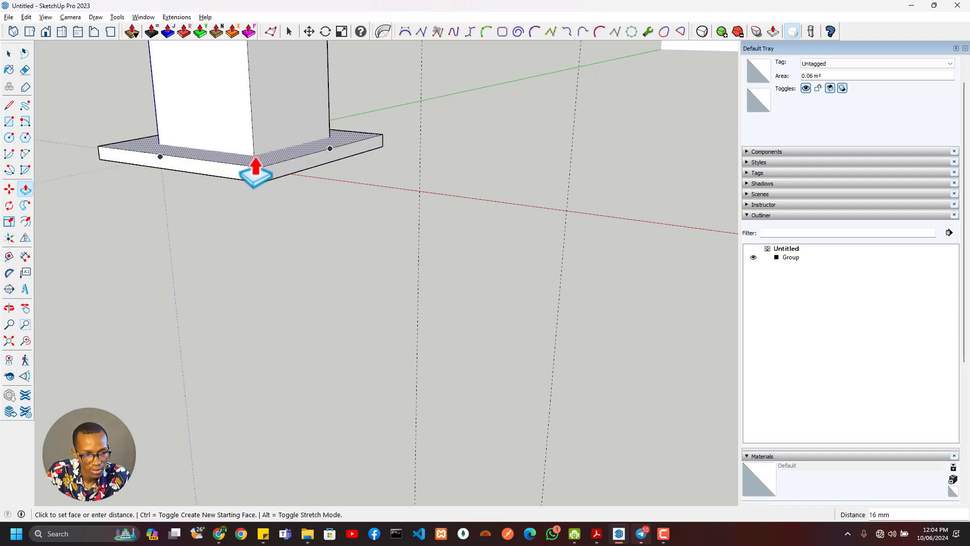
key(Escape)
- Extrude the base plate face upward 25 mm around the foot of the post
middle_drag(270, 204, 267, 26)
shift+middle_drag(281, 147, 293, 284)
click(287, 227)
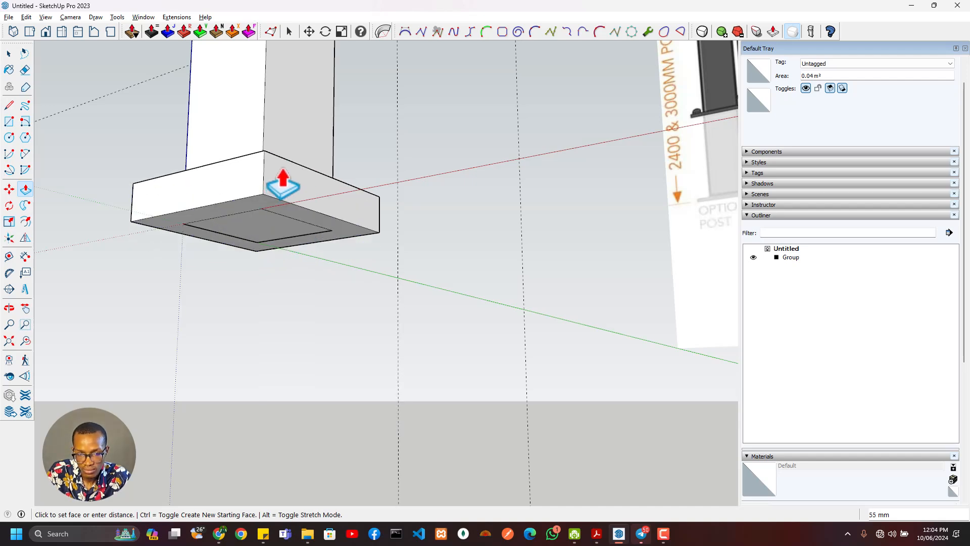
text(25)
key(Return)
- Select the whole base plate without the post and make it a group
scroll(348, 170, down, 3)
middle_drag(347, 171, 352, 323)
key(space)
click(303, 196)
scroll(304, 226, down, 1)
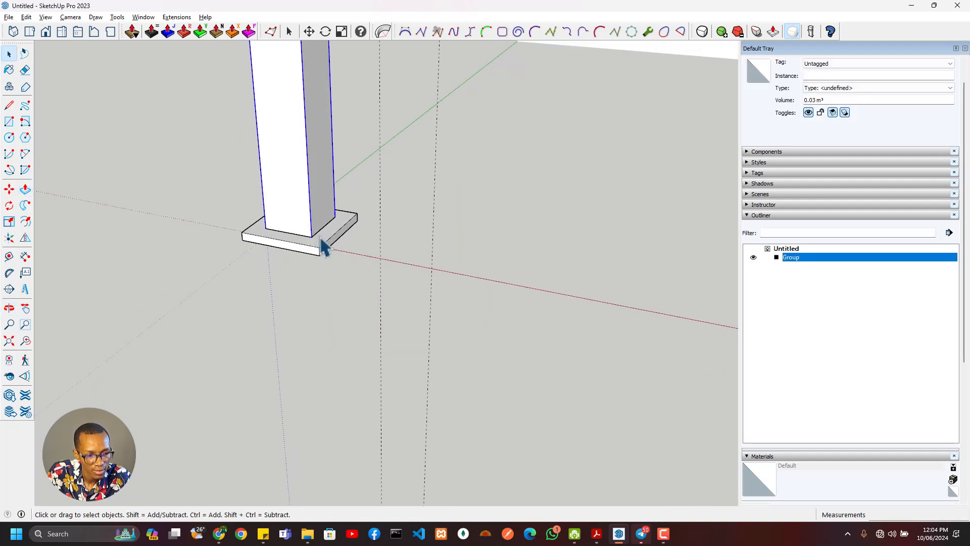
triple_click(321, 239)
right_click(322, 240)
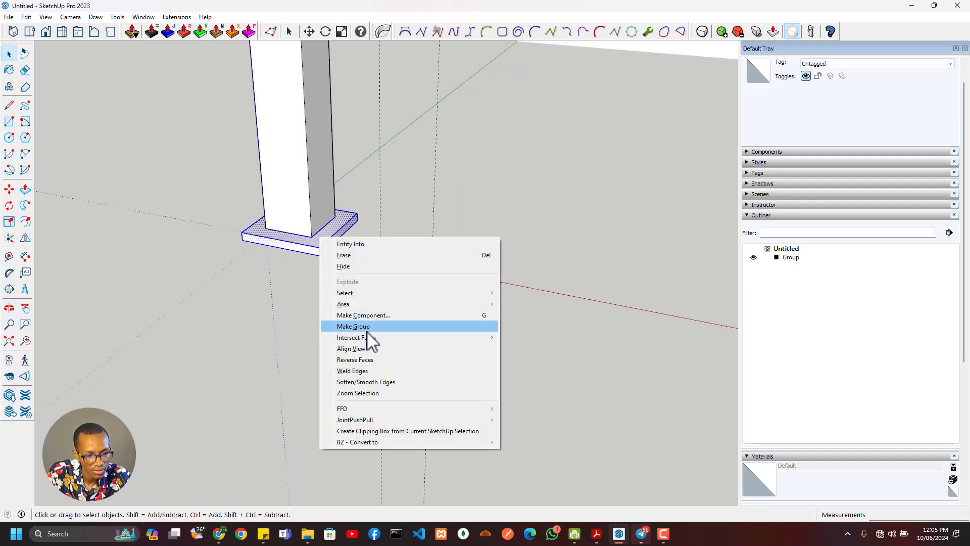
click(367, 328)
- Open the base plate group, push its top face down by 15 mm and close the group
double_click(321, 253)
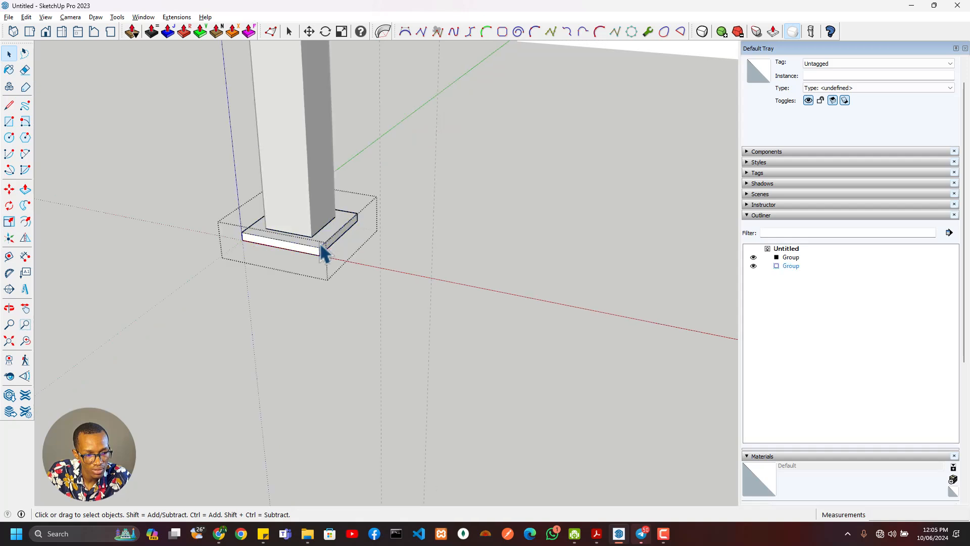
scroll(323, 252, up, 1)
key(p)
click(323, 255)
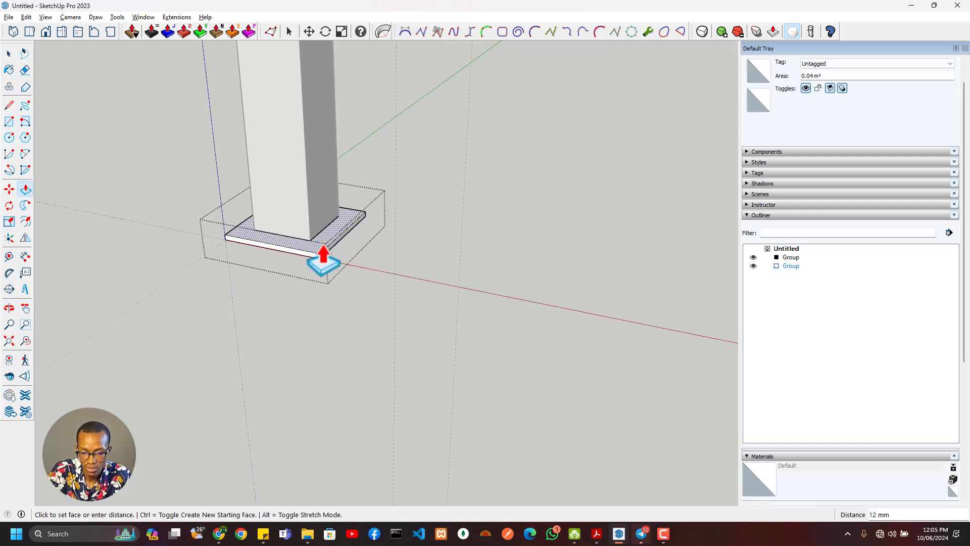
key(Return)
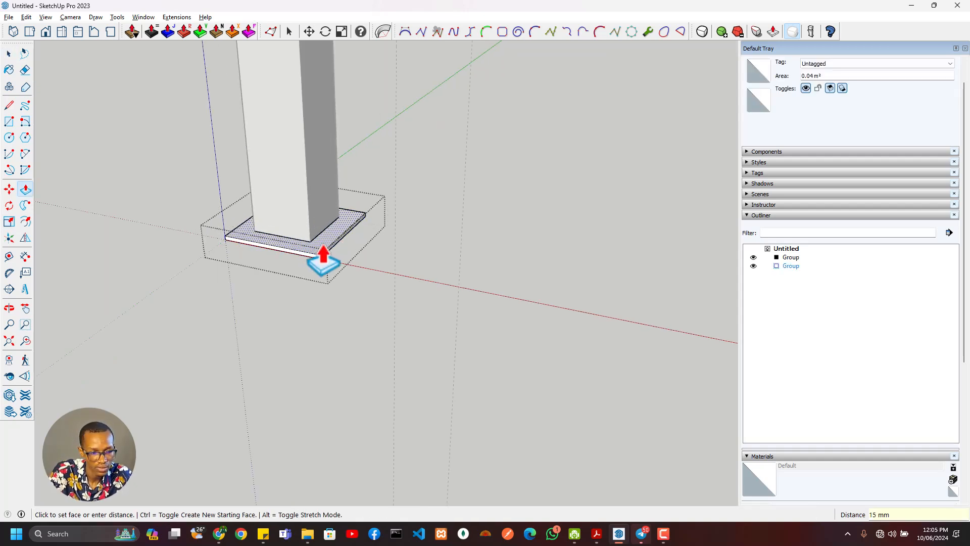
key(space)
scroll(300, 216, up, 2)
click(300, 215)
scroll(309, 219, down, 3)
- Place two guides along the post's bottom edges that meet at one corner above the base plate
middle_drag(311, 228, 435, 343)
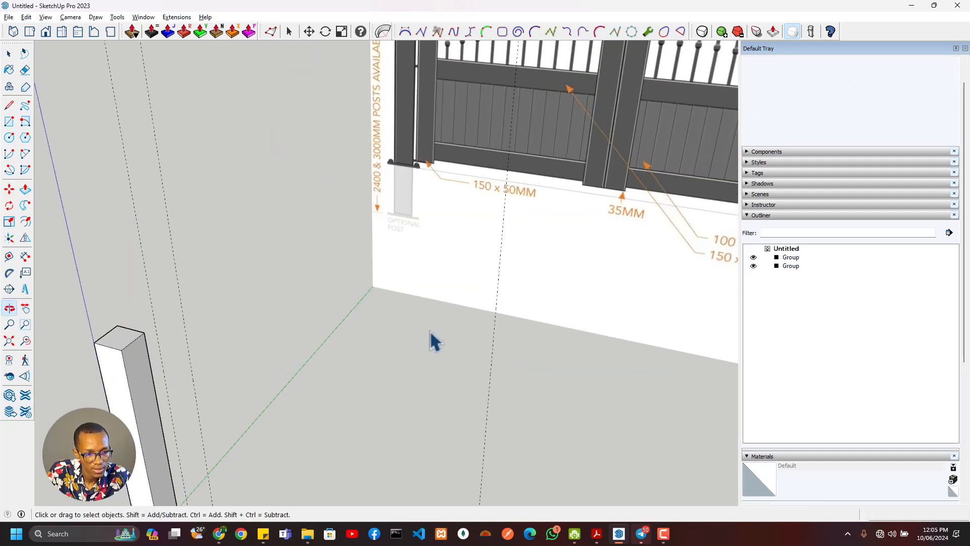
middle_drag(393, 244, 328, 226)
scroll(326, 217, up, 1)
key(t)
double_click(347, 109)
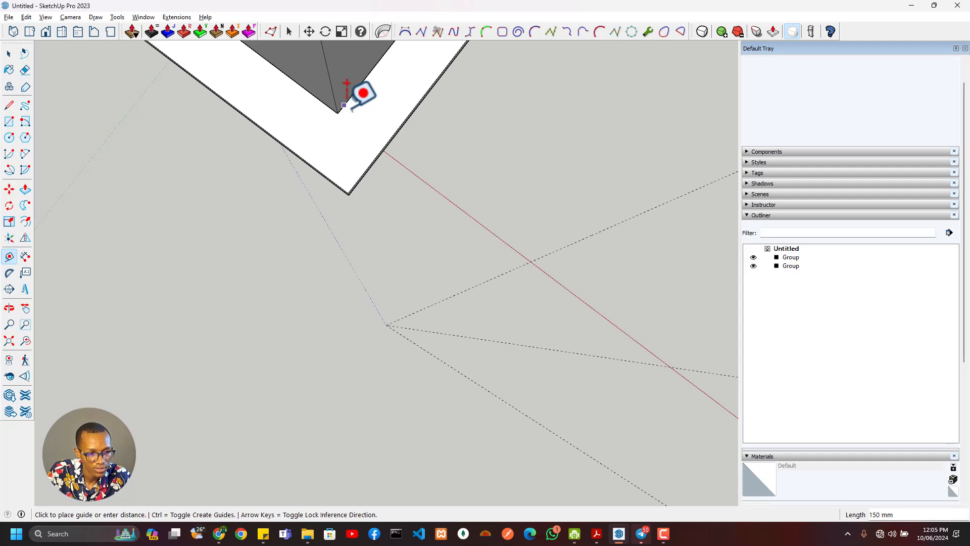
double_click(320, 100)
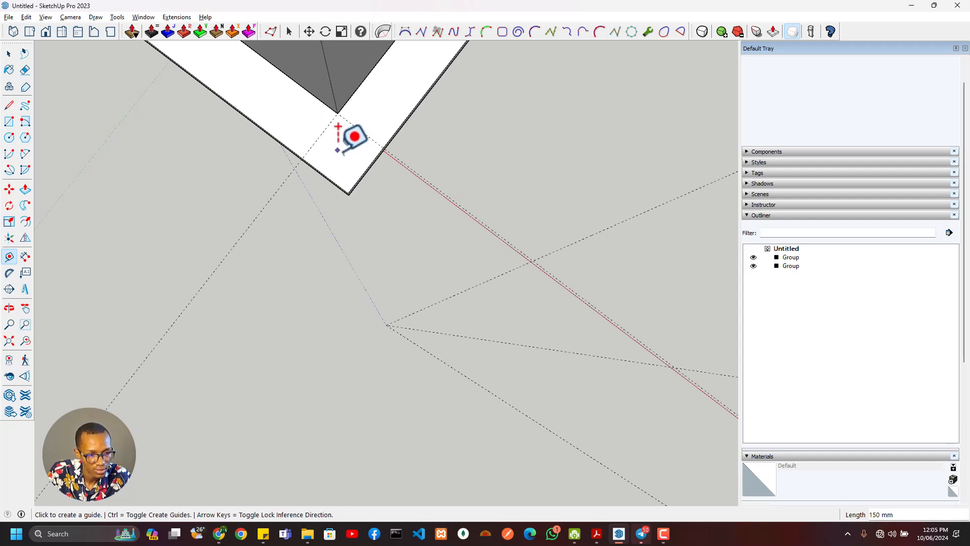
- Draw a square on the base plate from the post's bottom corner to the plate's nearest outer corner
key(r)
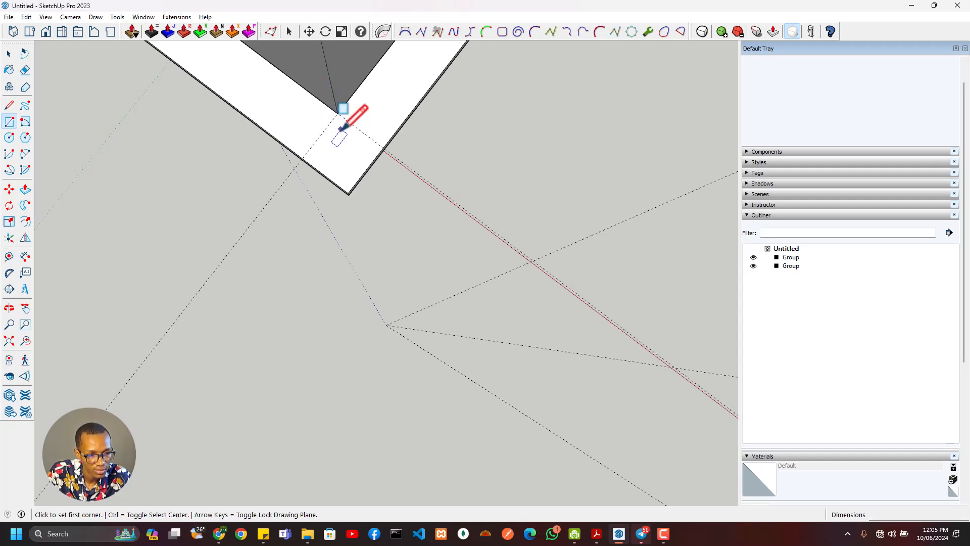
key(space)
click(336, 148)
key(r)
click(336, 112)
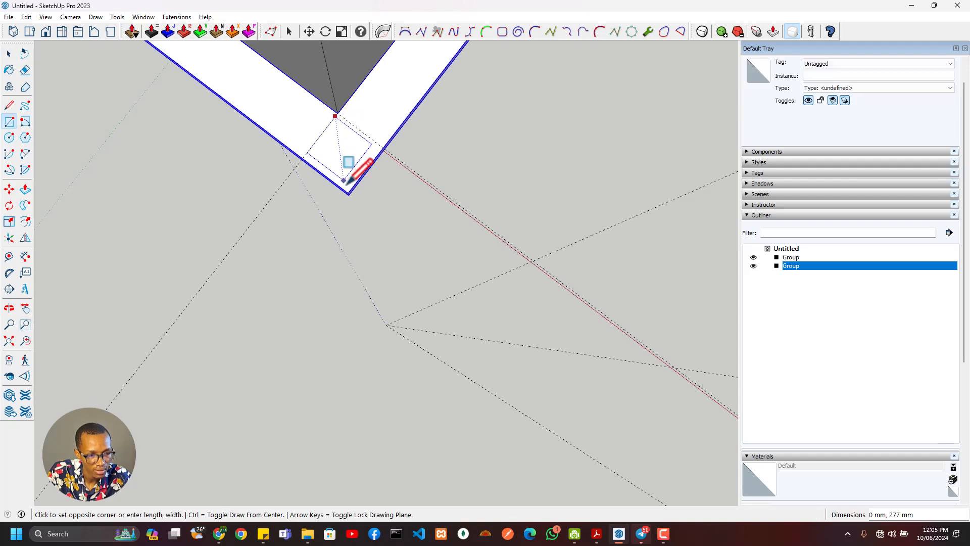
click(347, 198)
scroll(360, 147, up, 1)
middle_drag(359, 147, 318, 133)
click(286, 135)
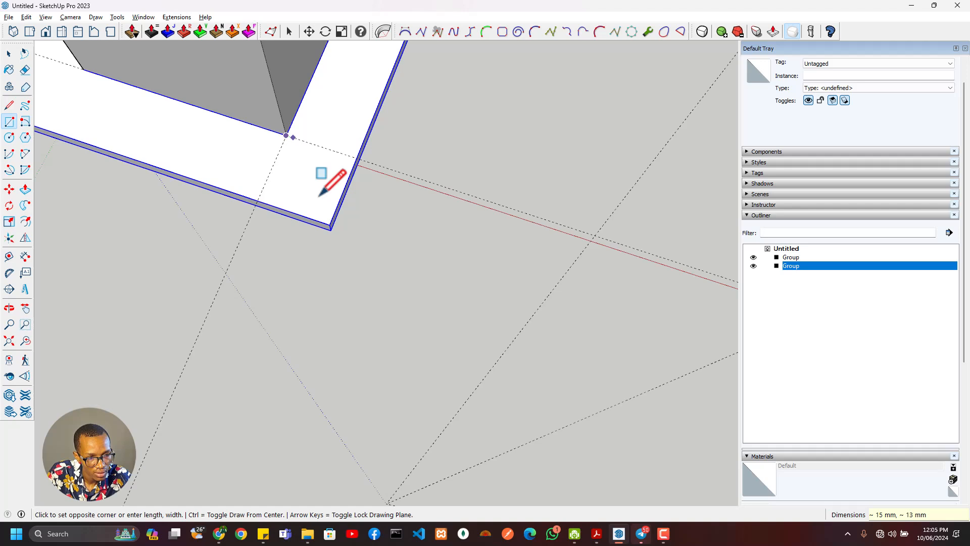
click(331, 226)
- Place two guides through the midpoints of the corner square's sides, crossing at its centre
key(t)
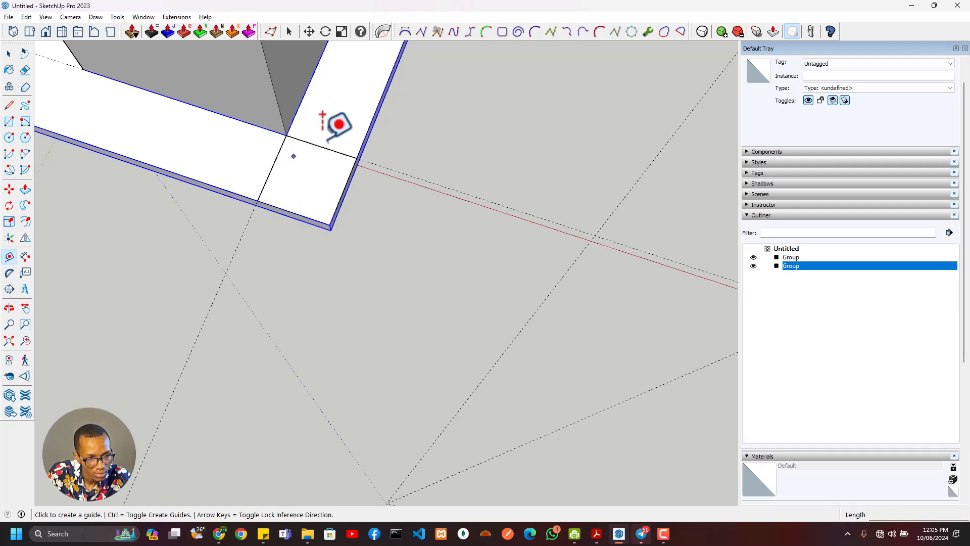
click(322, 147)
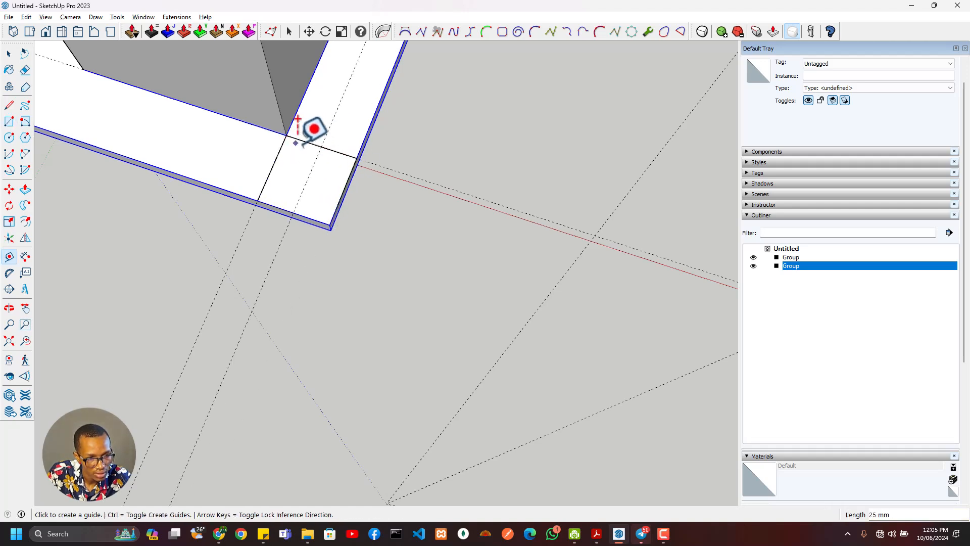
click(302, 141)
click(276, 171)
scroll(319, 173, up, 1)
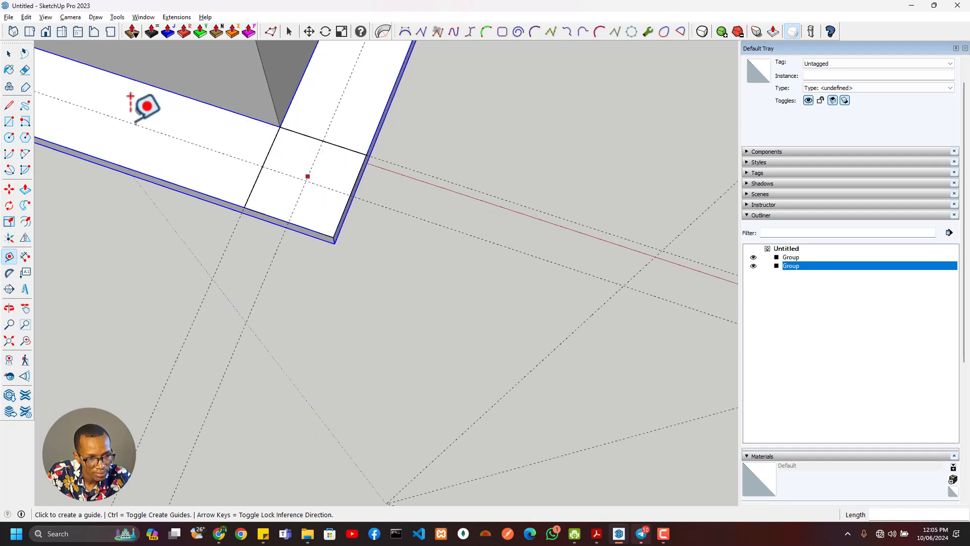
- Draw a six-sided polygon with a 15 mm radius centred on the guide crossing in the corner square
click(24, 138)
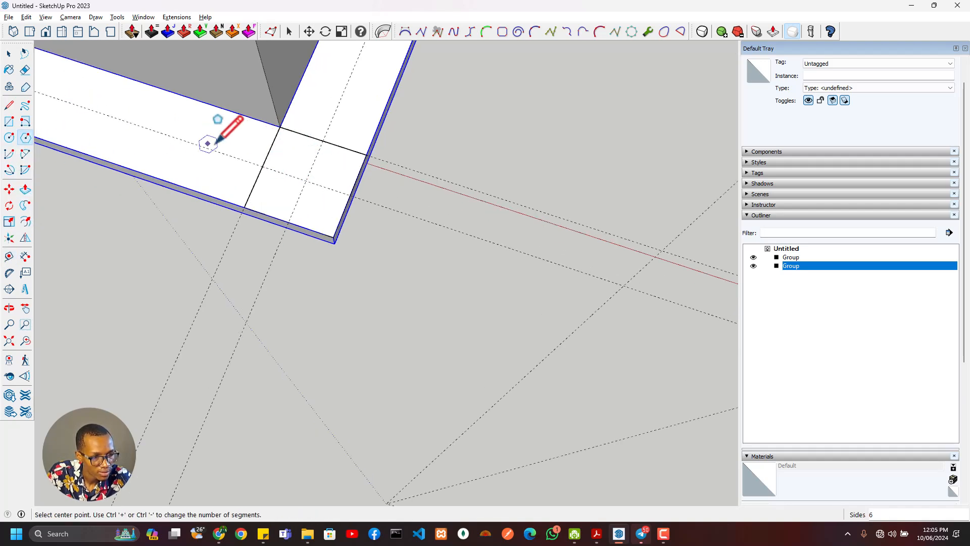
click(305, 181)
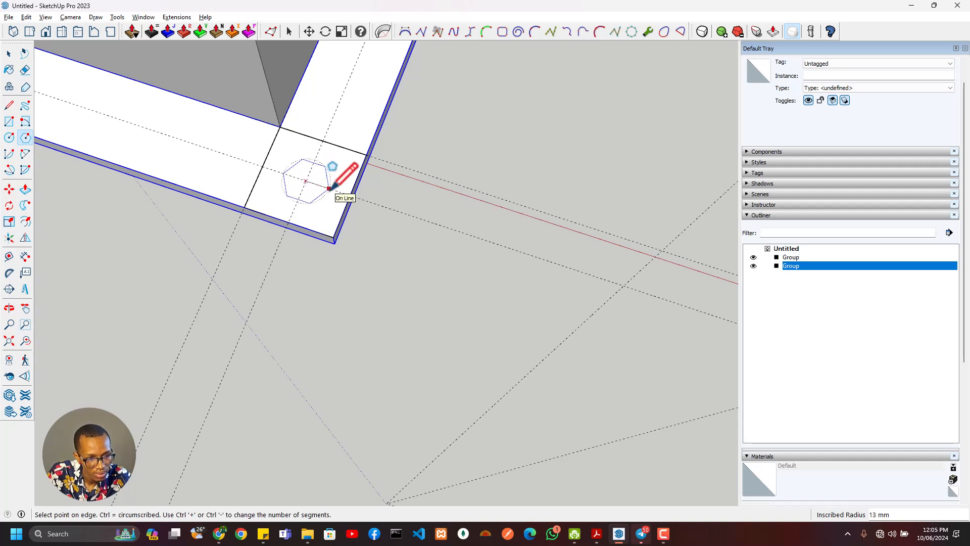
text(1)
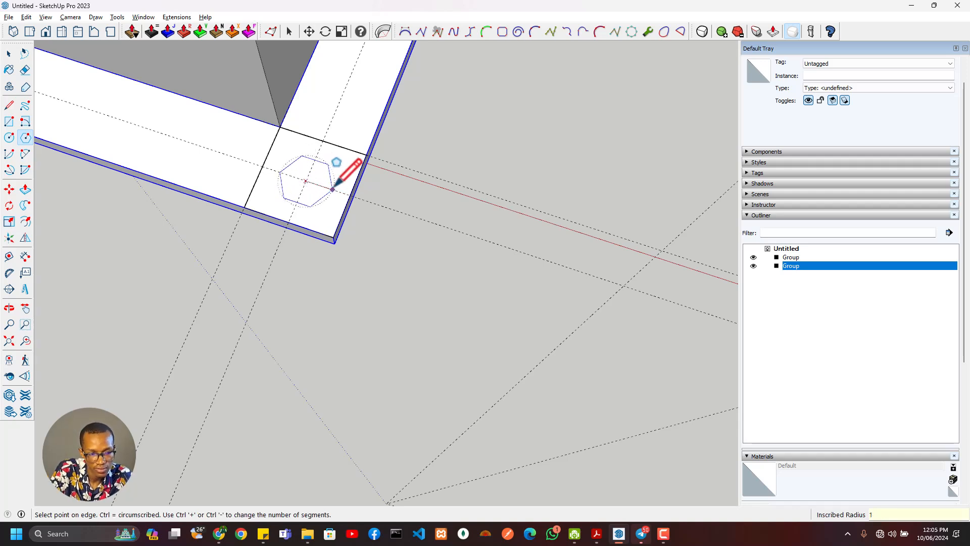
text(5)
key(Return)
- Extrude the hexagon upward 25 mm to form the bolt head
key(p)
middle_drag(297, 190, 300, 174)
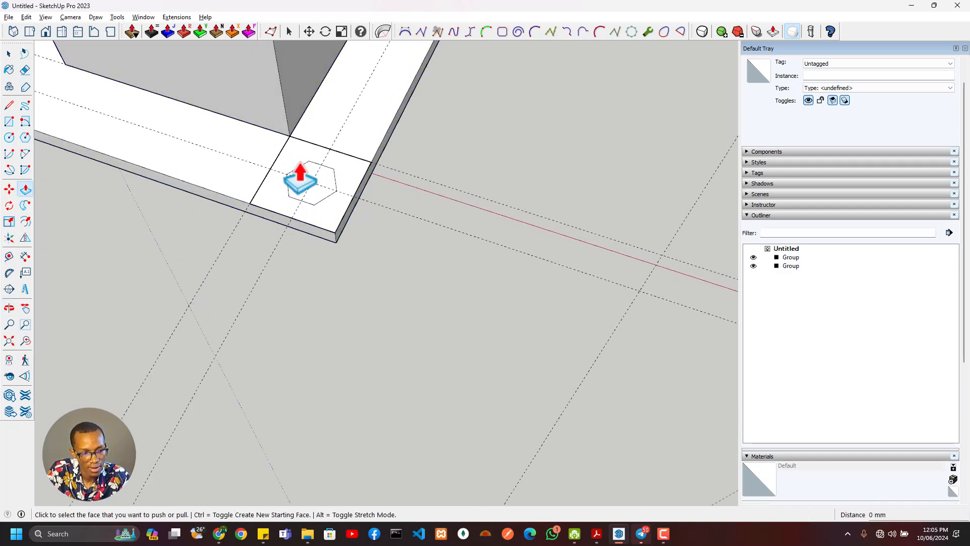
click(315, 200)
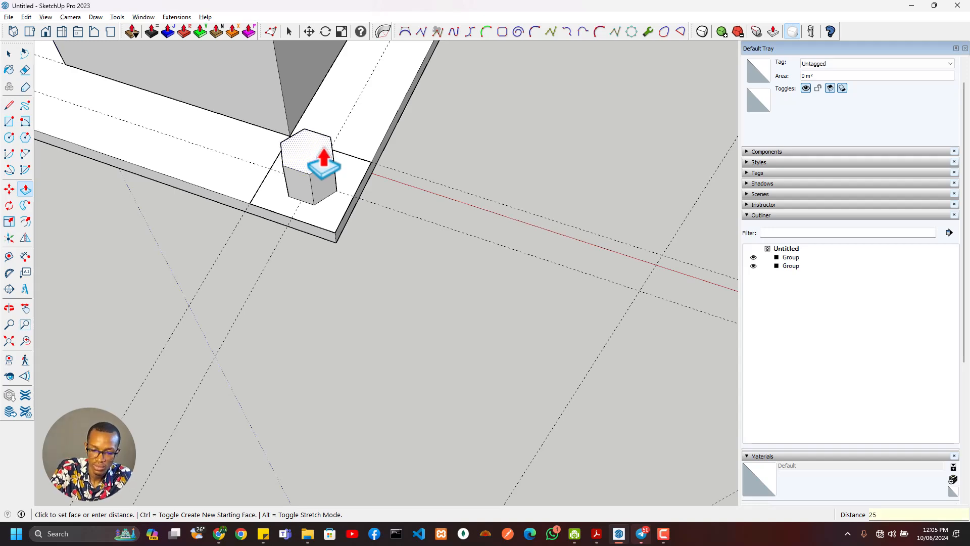
click(342, 178)
middle_drag(342, 179, 329, 3)
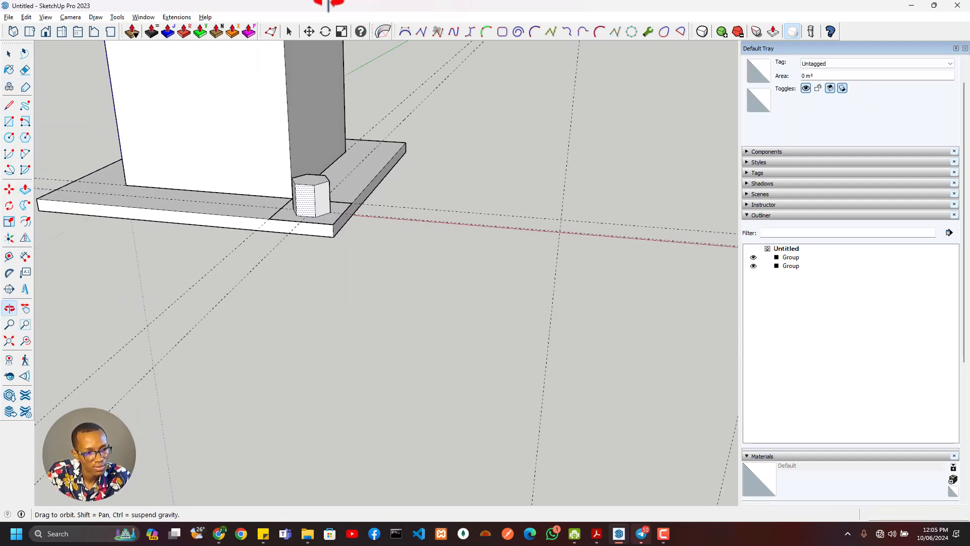
scroll(315, 195, up, 5)
middle_drag(315, 195, 310, 270)
scroll(293, 237, up, 4)
click(317, 241)
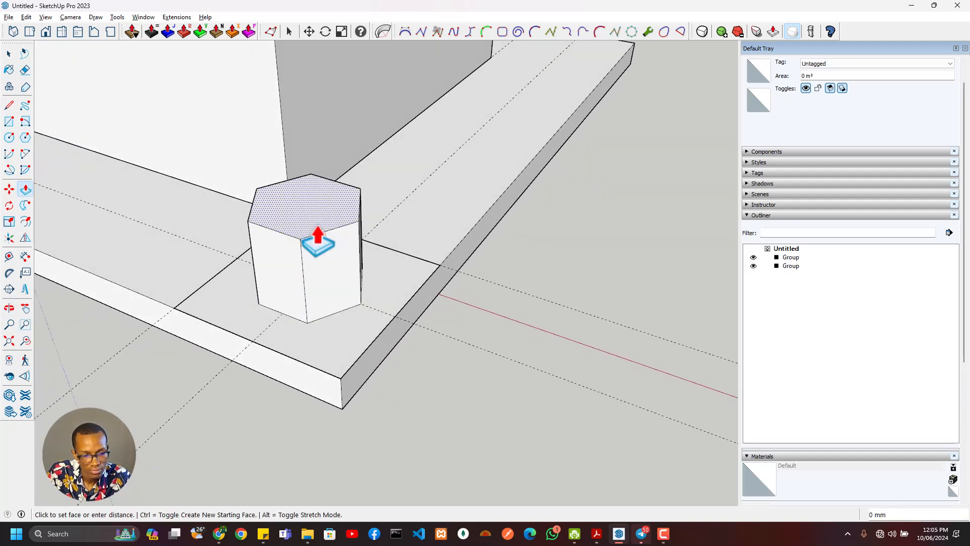
key(Return)
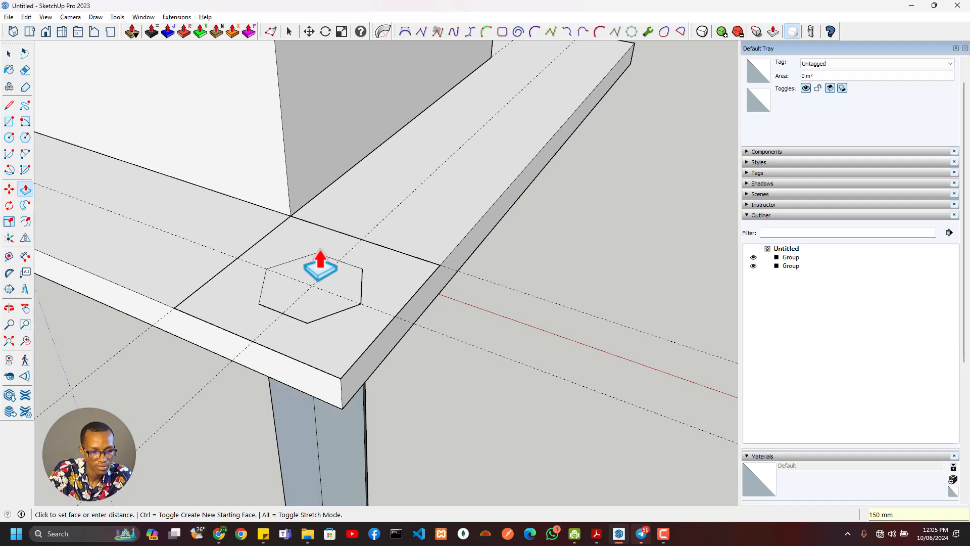
key(ctrl+z)
- Push the bolt's top face down 15 mm and extrude a separate 5 mm section on top of it
click(309, 228)
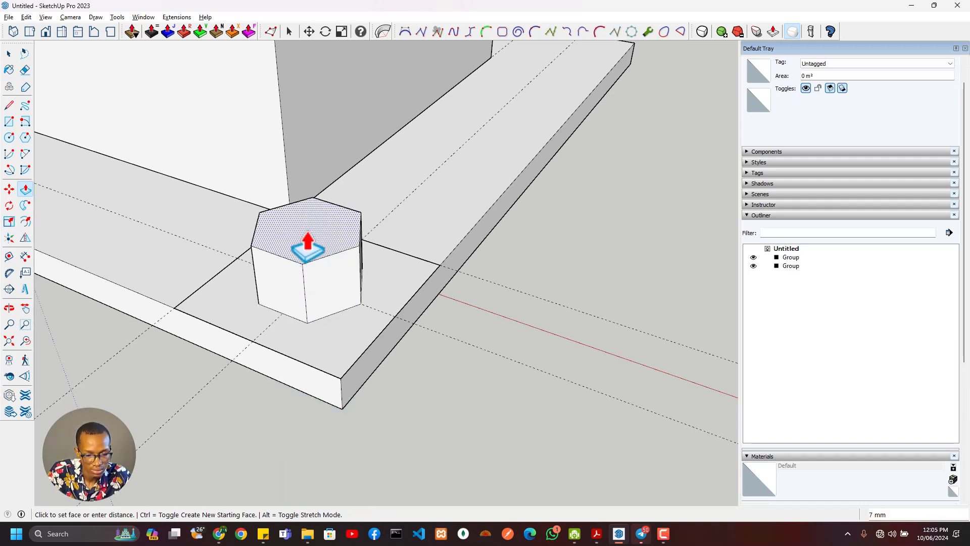
key(Return)
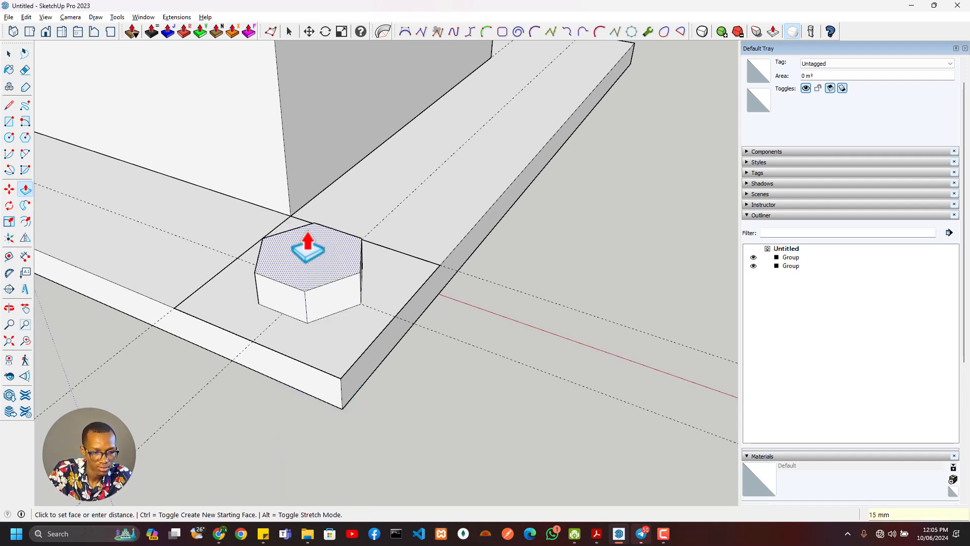
click(337, 271)
key(ctrl)
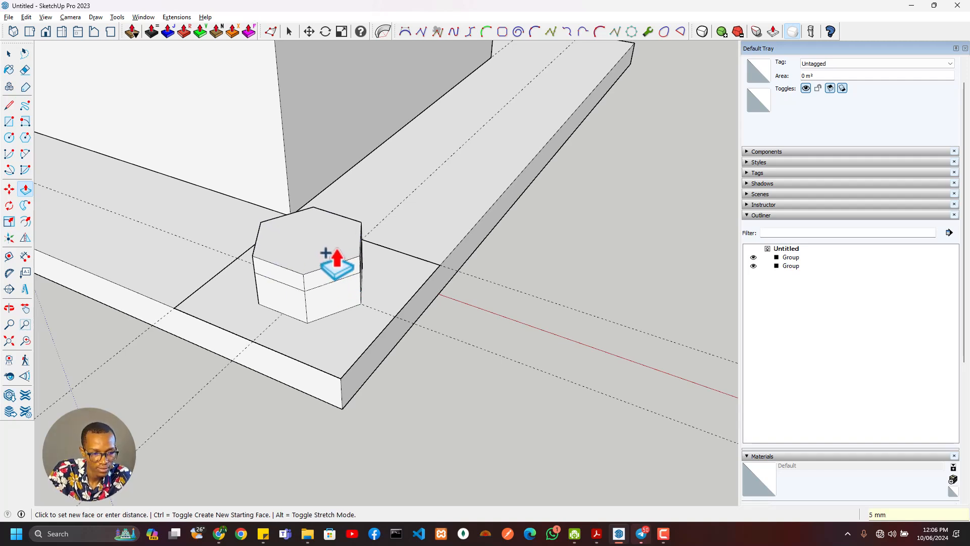
click(335, 255)
- Scale the bolt's top face uniformly about its centre to 0.70 to taper the upper section
key(space)
click(314, 254)
key(s)
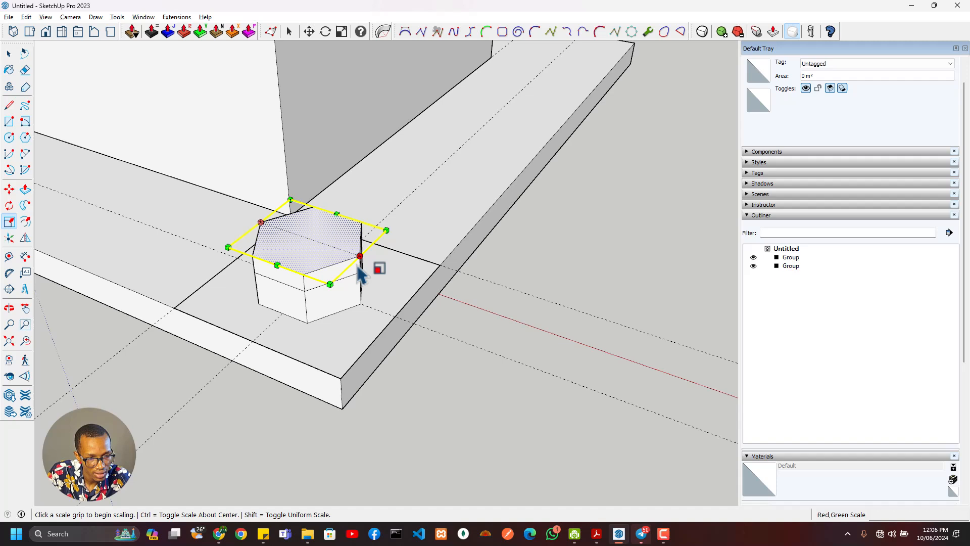
click(330, 284)
key(ctrl)
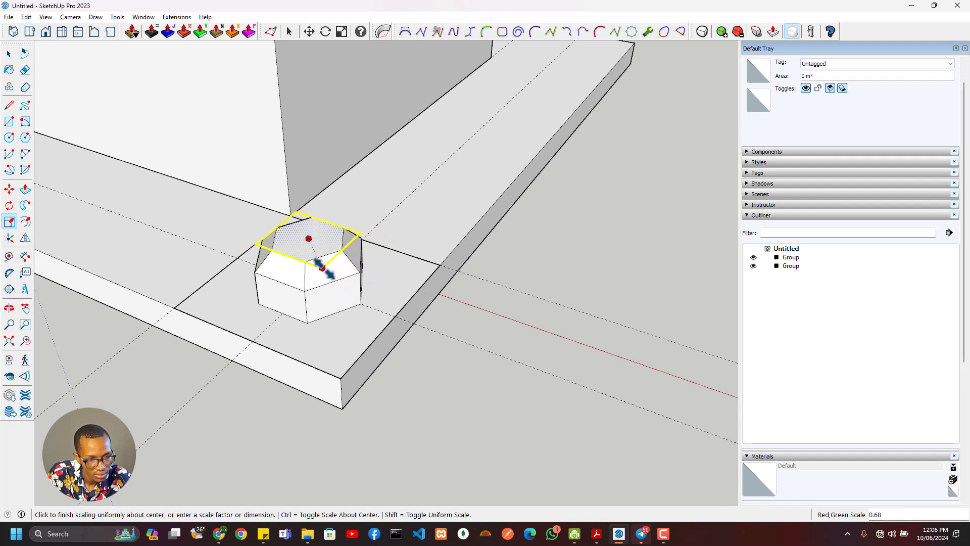
click(323, 270)
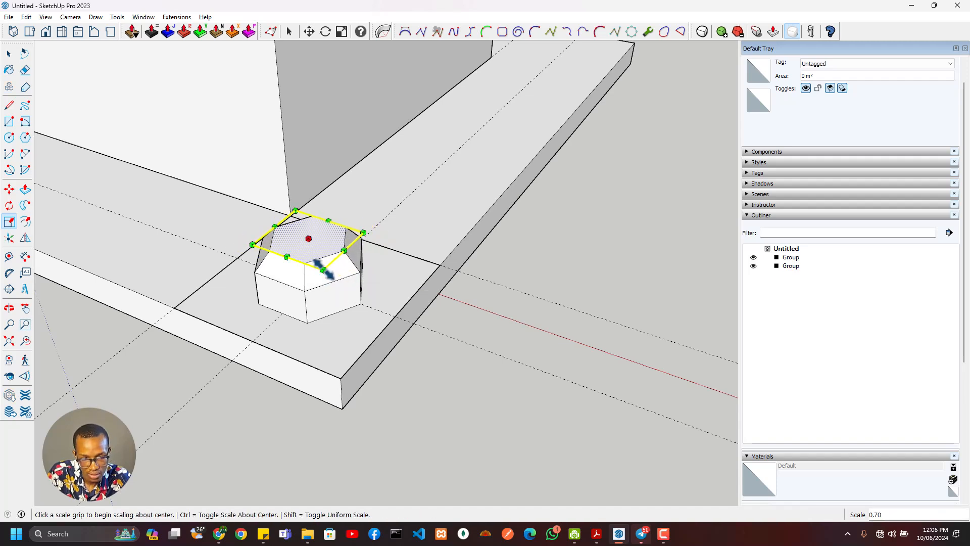
- Make the bolt and its corner square a component named Gate Foot Bolt
scroll(329, 296, down, 2)
key(space)
triple_click(329, 299)
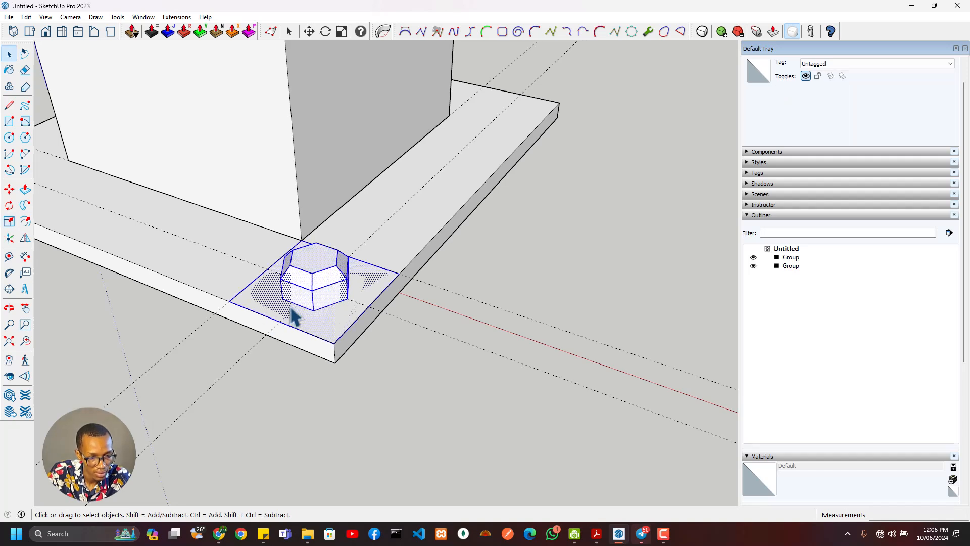
right_click(320, 288)
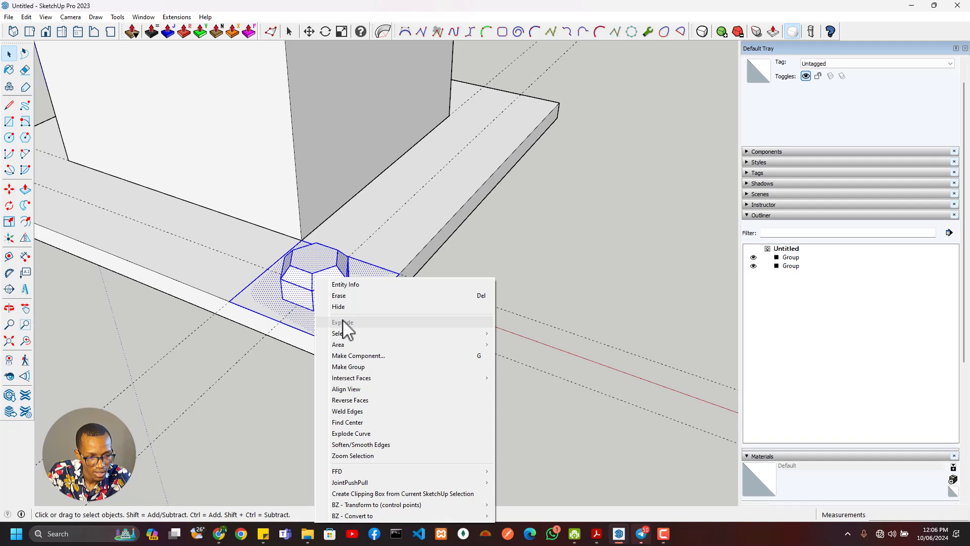
click(364, 356)
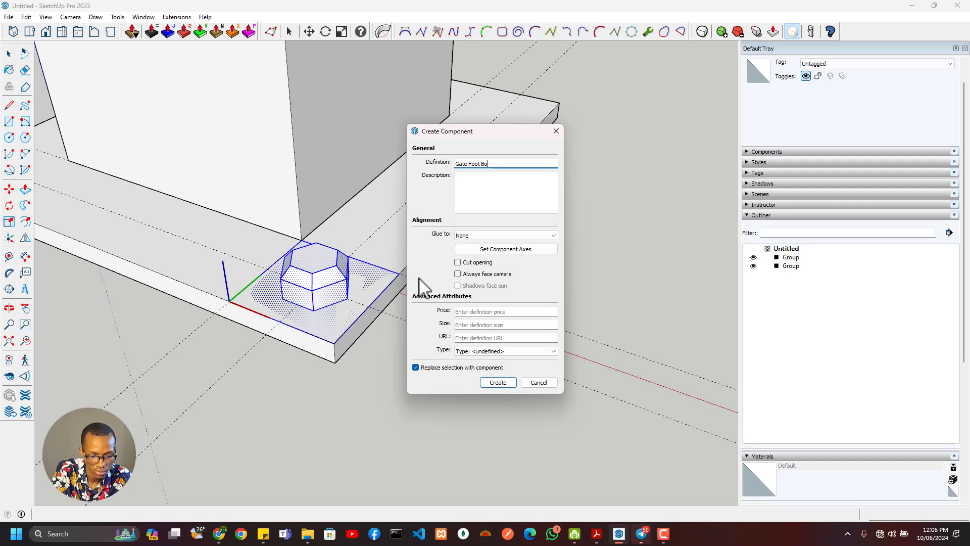
key(Return)
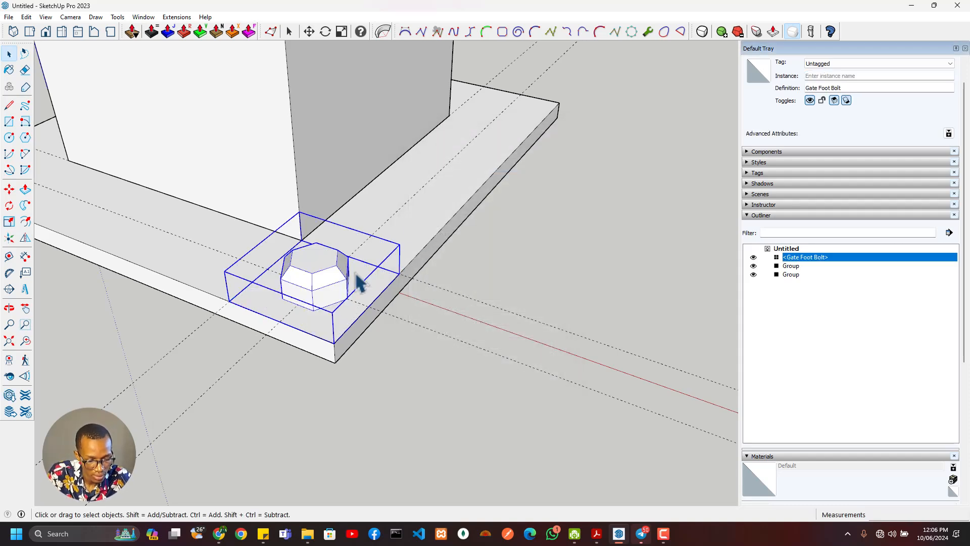
- Copy the bolt component along the plate's edge and align the copy's outer corner with the plate's far corner
key(m)
click(332, 340)
key(ctrl)
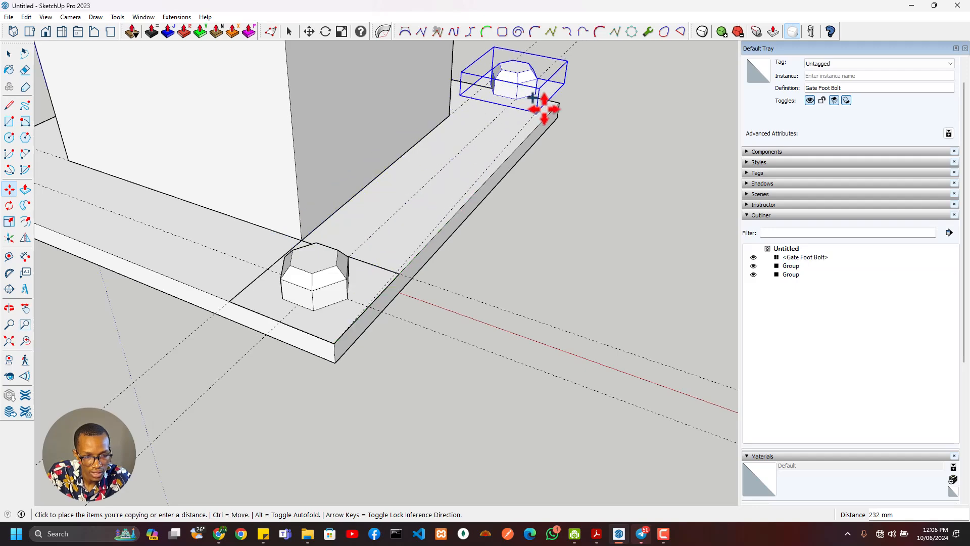
click(521, 141)
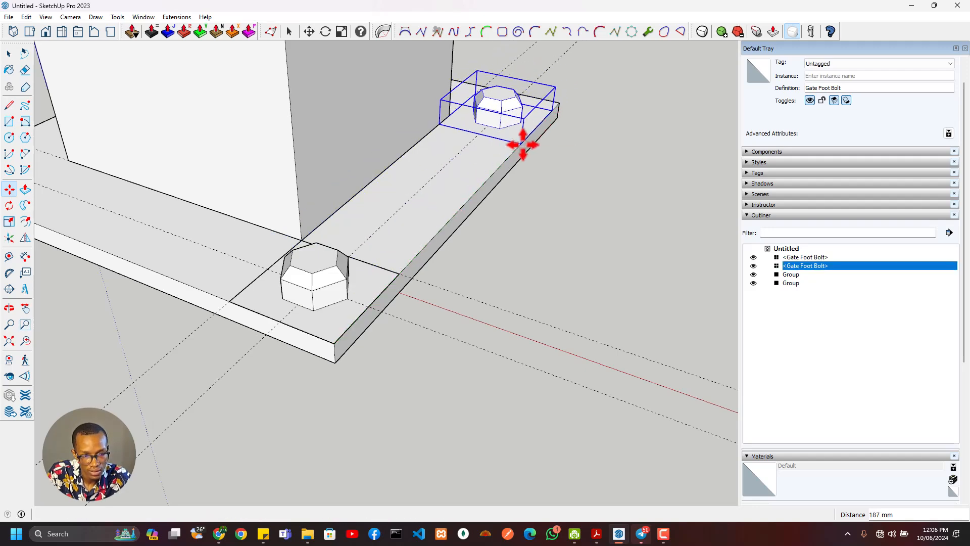
click(550, 107)
click(559, 105)
scroll(481, 169, down, 3)
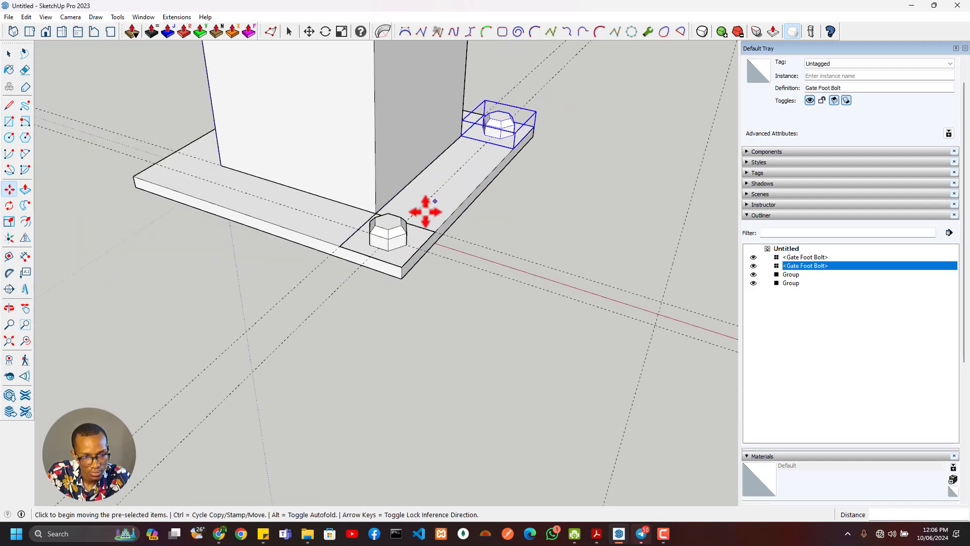
- Select both bolts and copy them about 200 mm across to the plate's opposite two corners
key(space)
shift+click(402, 235)
key(m)
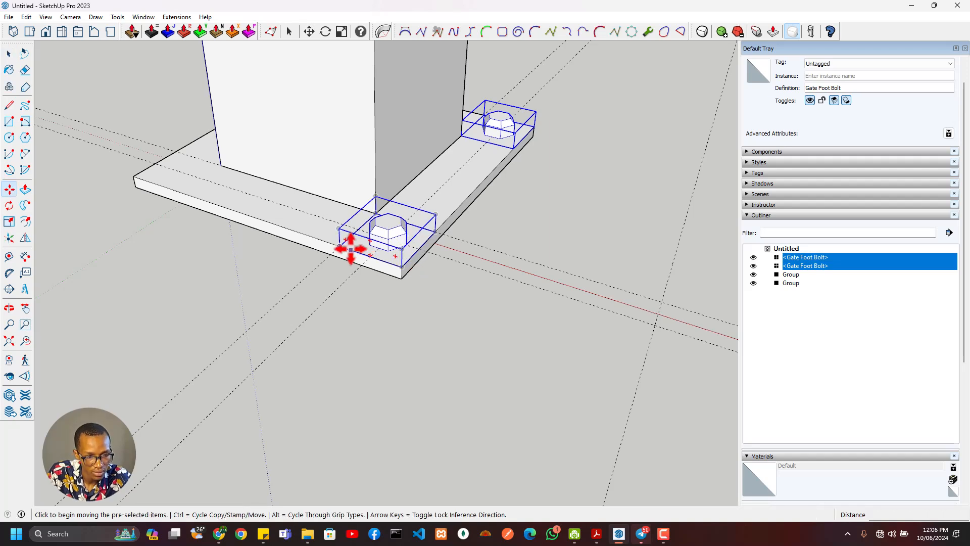
click(339, 245)
key(ctrl)
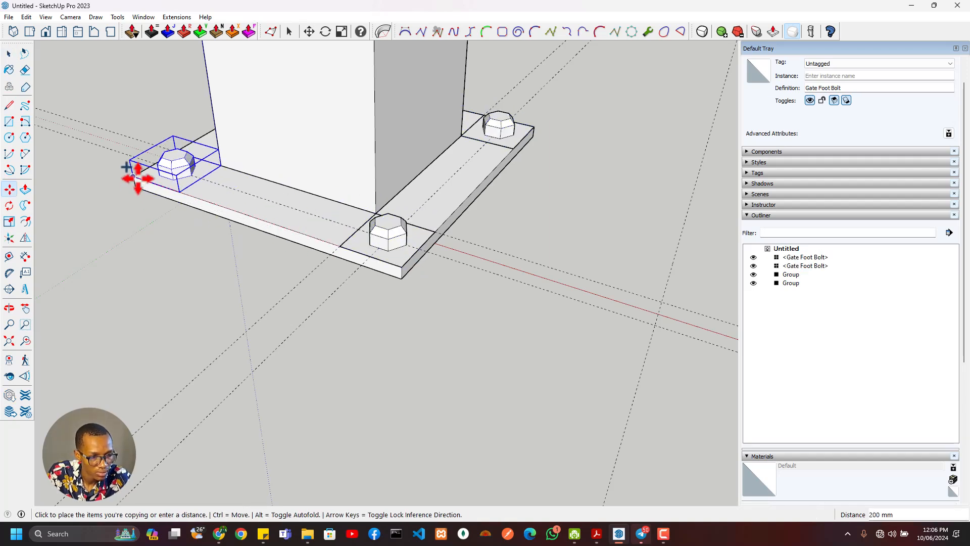
click(154, 188)
- Open one bolt component, delete the flat square face around the bolt and close the component
key(space)
double_click(172, 184)
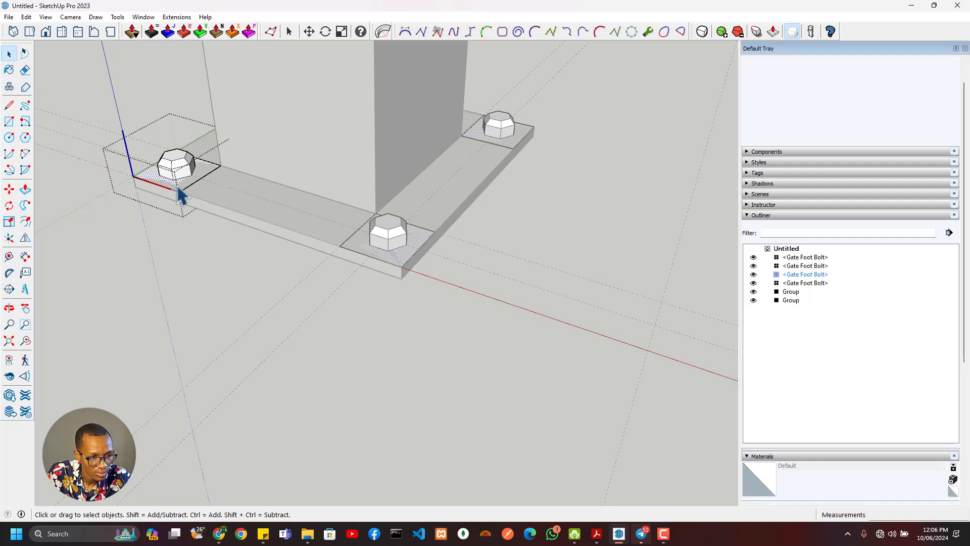
click(178, 186)
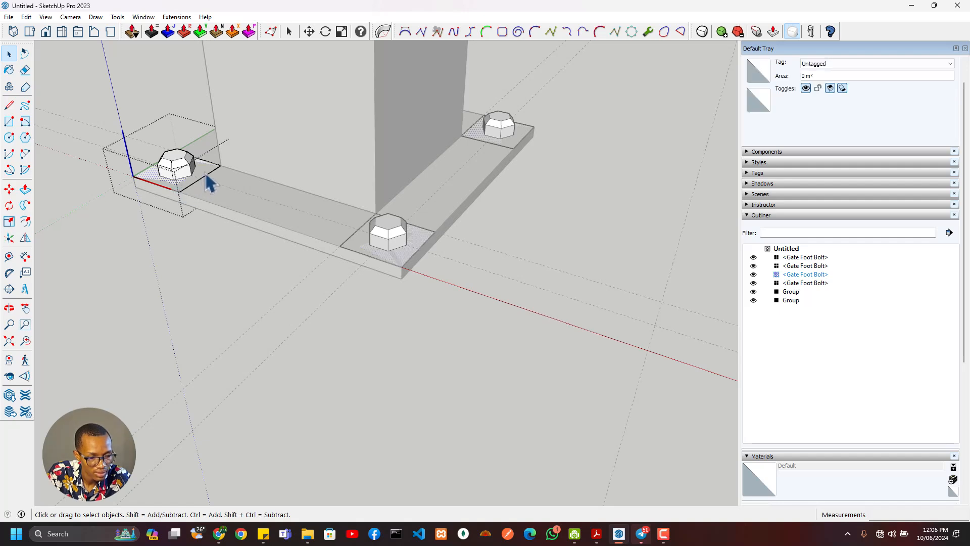
key(Delete)
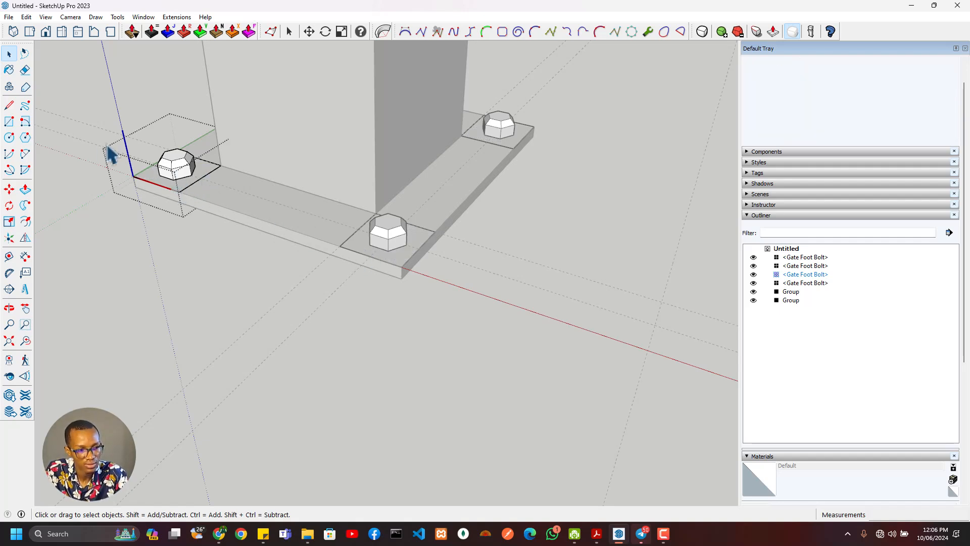
key(Escape)
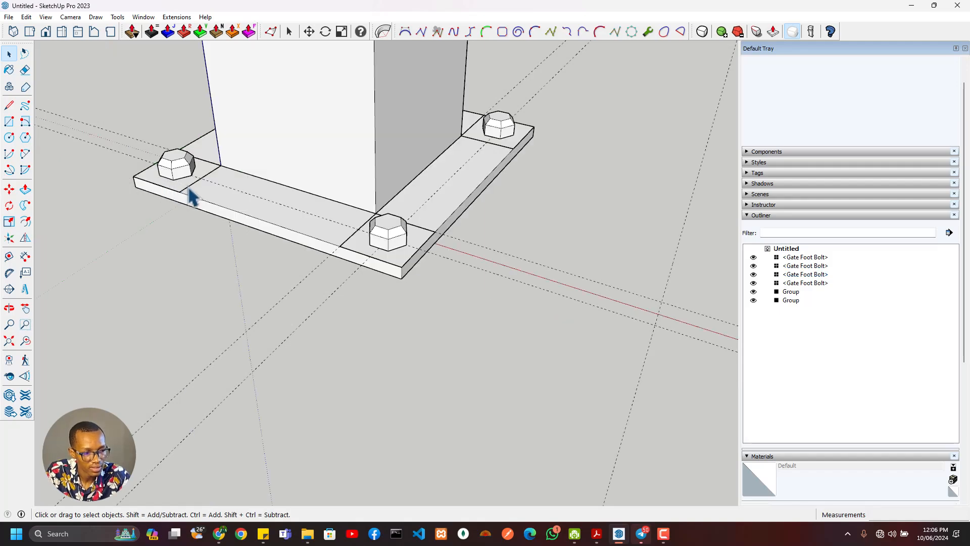
- Select the base plate, all four bolts and the post, and make them one component named Gate Post
click(191, 196)
scroll(177, 187, up, 2)
middle_drag(162, 177, 357, 265)
scroll(454, 275, down, 3)
scroll(453, 275, up, 2)
click(359, 265)
scroll(361, 237, down, 2)
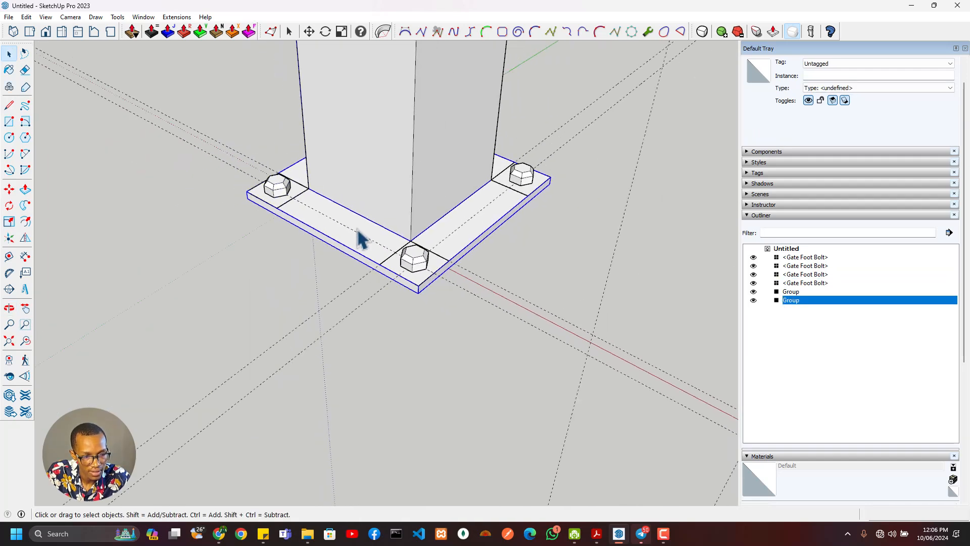
scroll(361, 238, down, 1)
ctrl+click(291, 193)
ctrl+click(405, 251)
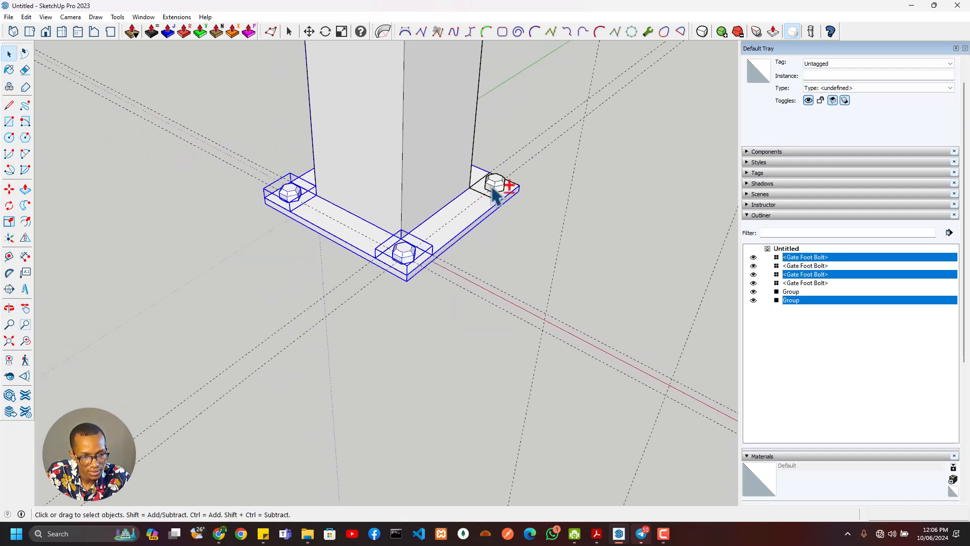
ctrl+click(493, 188)
middle_drag(524, 173, 195, 184)
ctrl+click(554, 223)
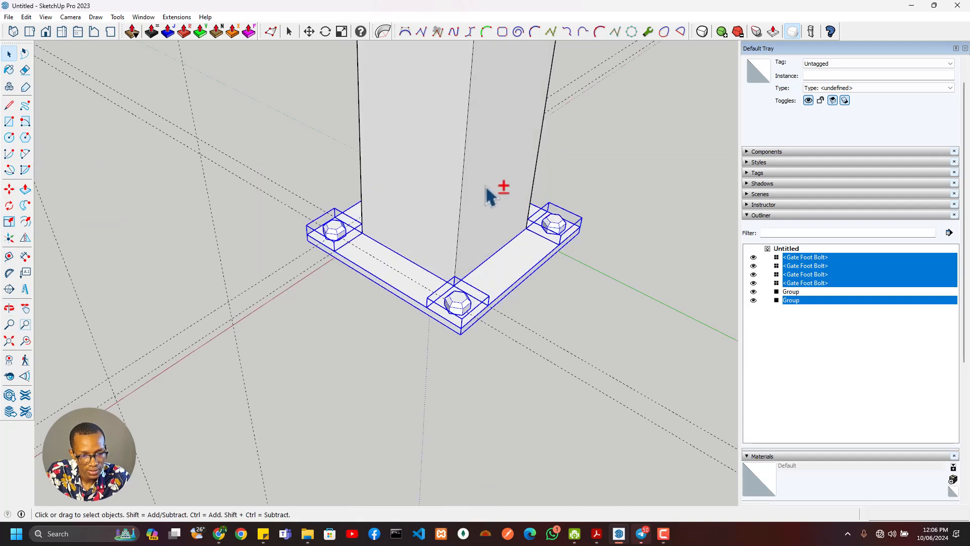
shift+click(485, 193)
right_click(480, 185)
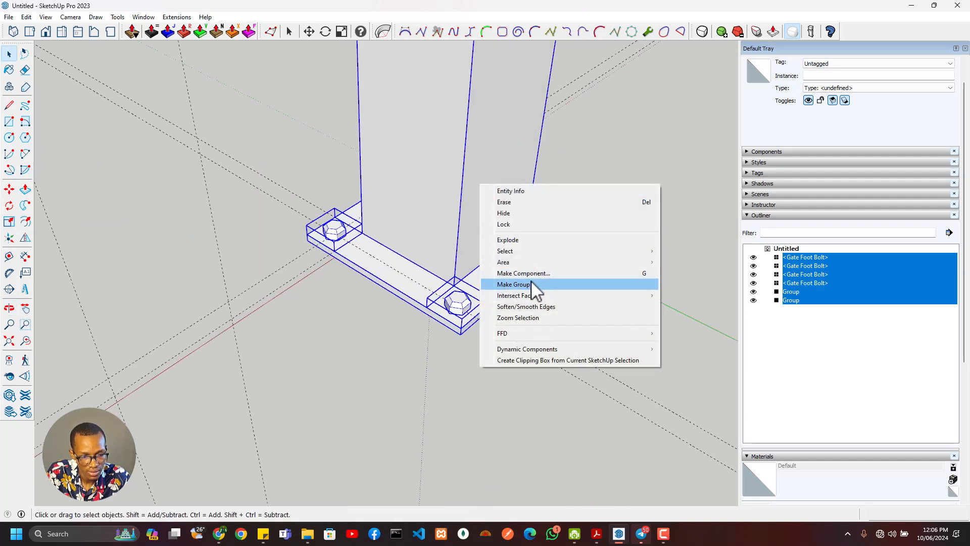
click(533, 276)
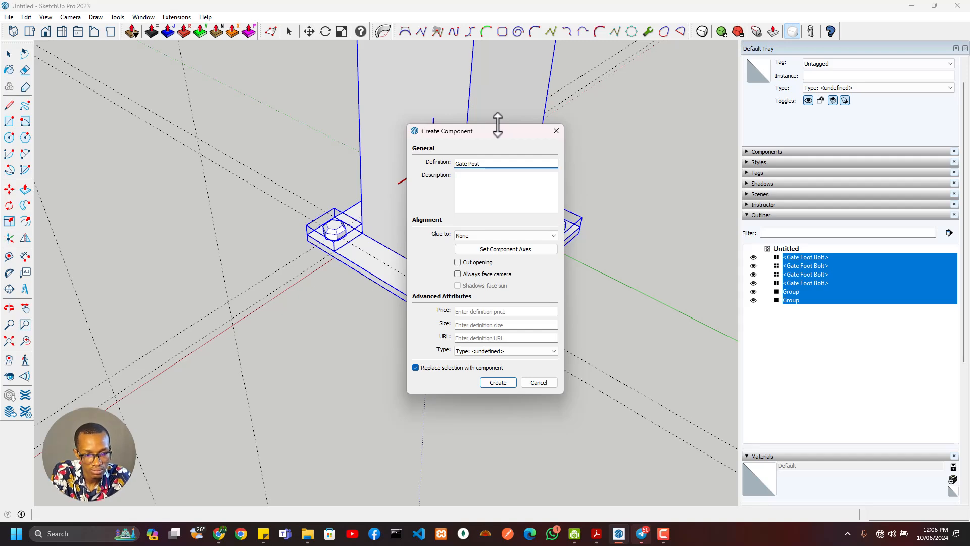
key(Return)
- Examine the reference drawing's left post, base plate and optional post extension against the modelled Gate Post
scroll(373, 232, down, 3)
middle_drag(373, 232, 543, 213)
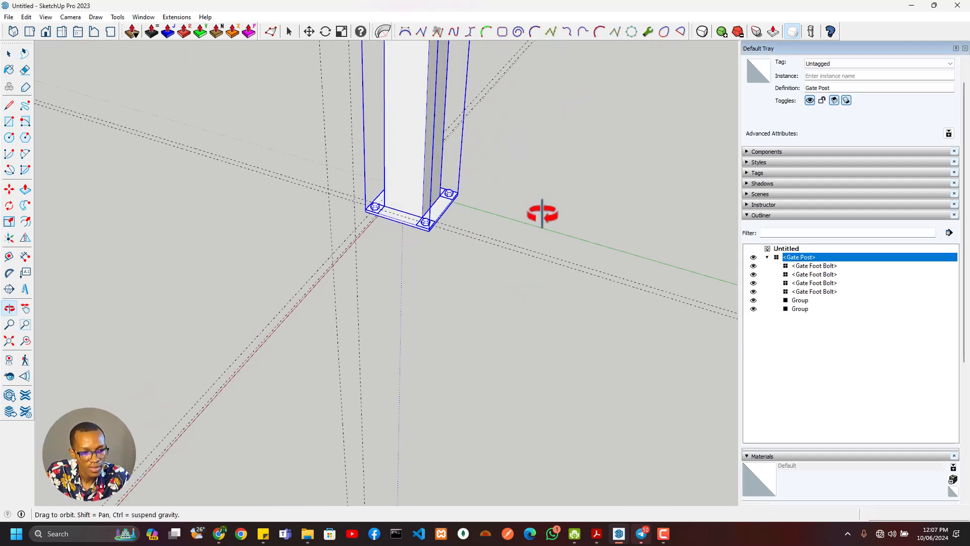
scroll(449, 210, down, 4)
middle_drag(418, 199, 537, 234)
scroll(390, 289, up, 5)
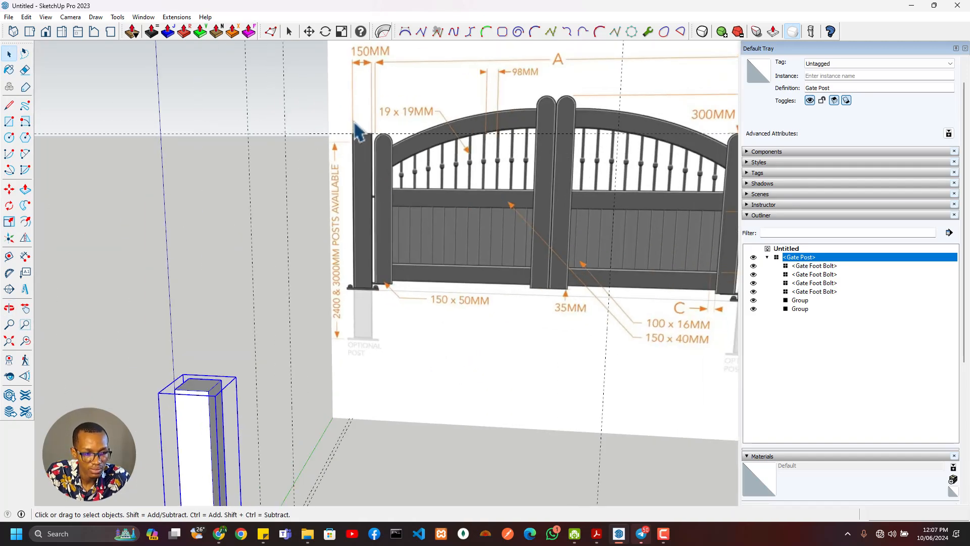
scroll(389, 325, up, 2)
scroll(418, 459, down, 1)
scroll(411, 454, up, 3)
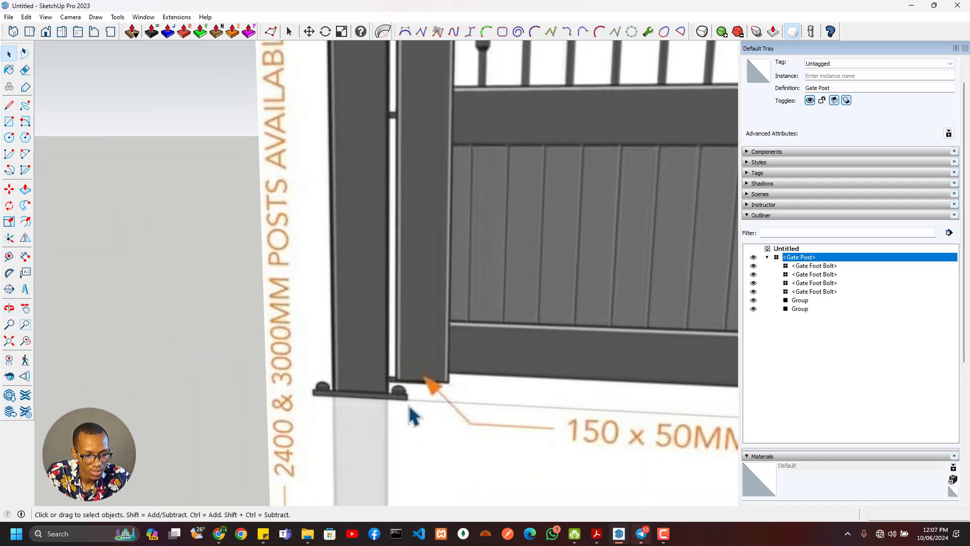
scroll(408, 406, down, 5)
shift+middle_drag(412, 413, 444, 329)
shift+middle_drag(445, 328, 462, 197)
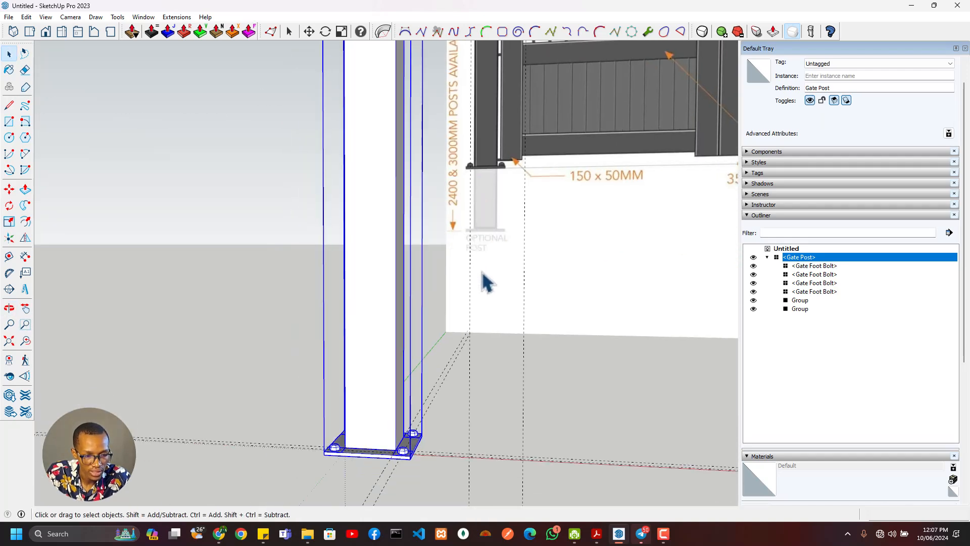
scroll(482, 275, up, 5)
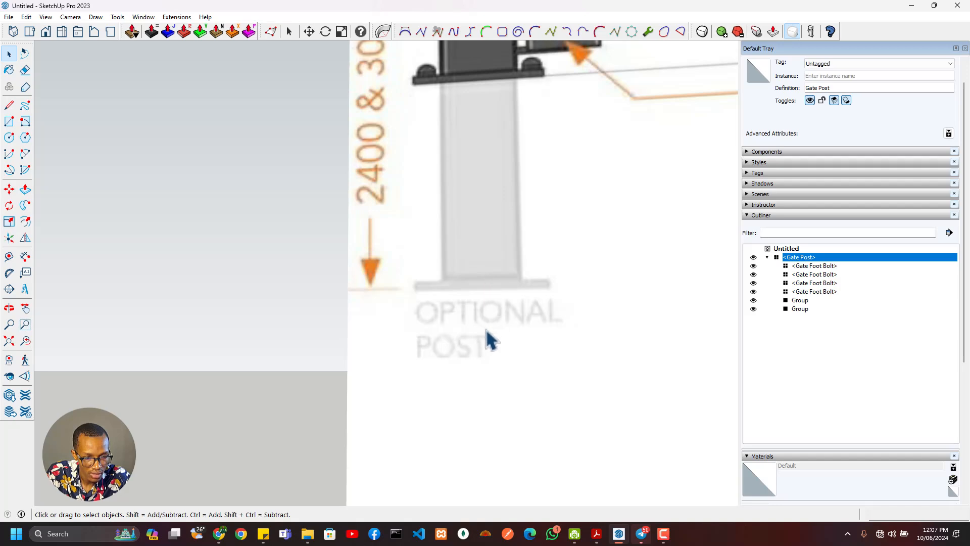
scroll(484, 313, down, 5)
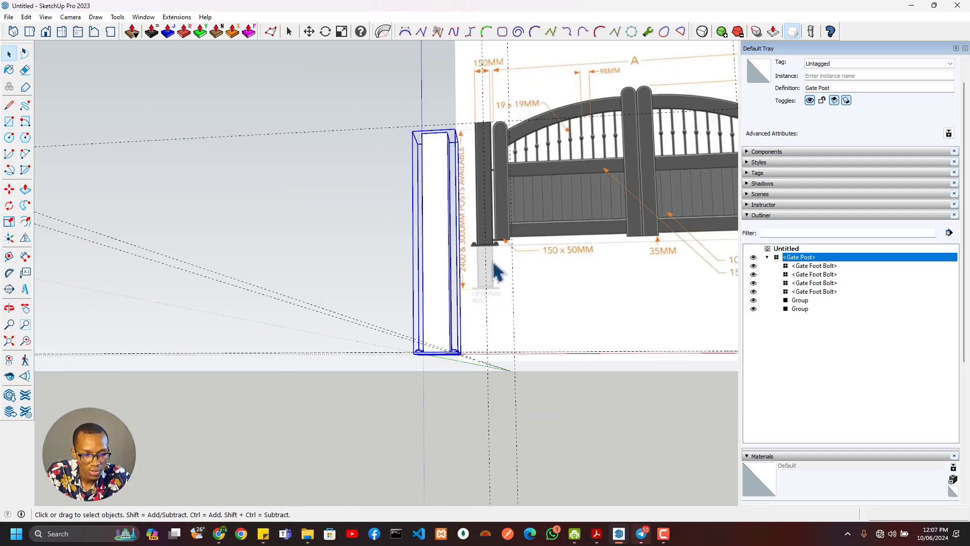
middle_drag(470, 363, 425, 384)
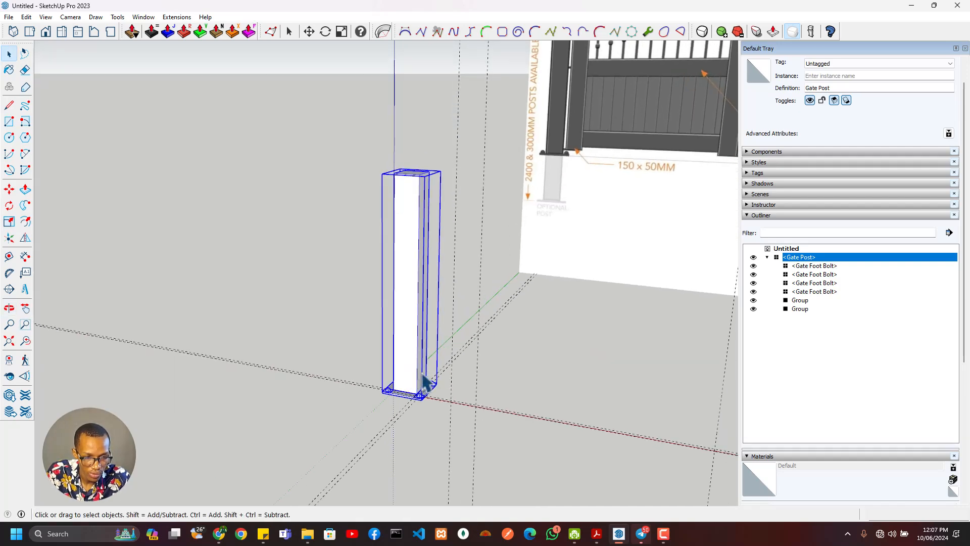
scroll(557, 166, down, 6)
shift+middle_drag(559, 166, 491, 264)
scroll(520, 230, up, 5)
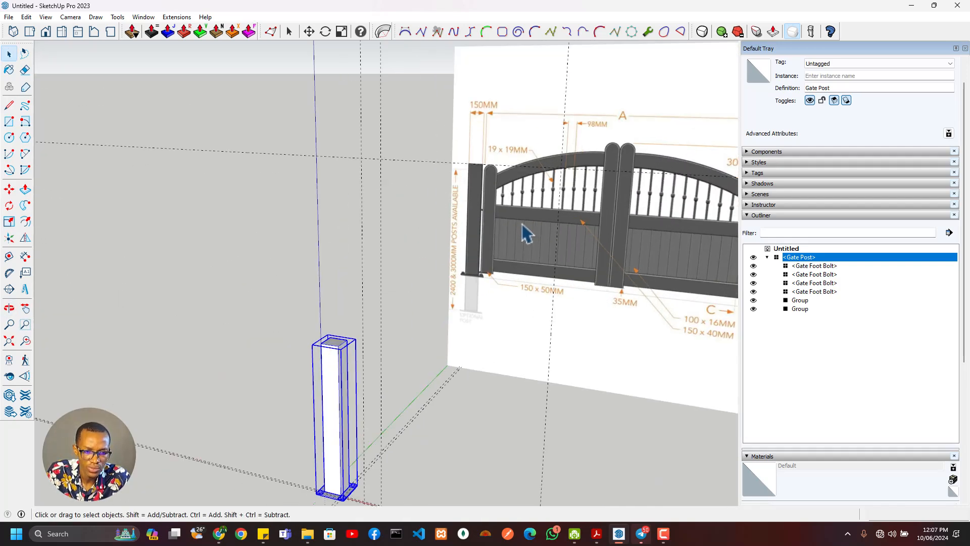
- Draw a 150 mm wide rectangle over the post's outer side face, from the base plate up to the post's top
scroll(483, 229, down, 3)
shift+middle_drag(408, 243, 378, 185)
scroll(355, 298, up, 4)
middle_drag(348, 262, 498, 383)
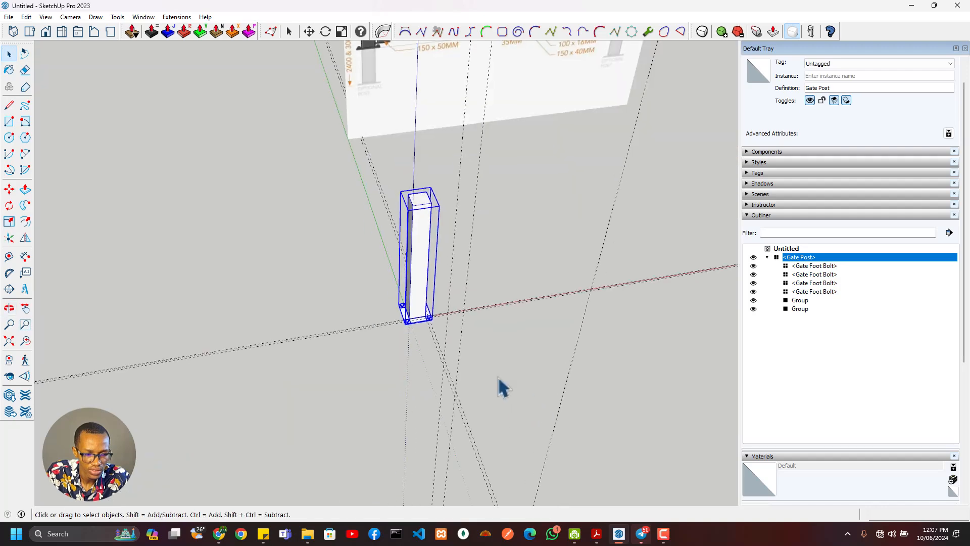
scroll(390, 331, up, 6)
middle_drag(406, 343, 429, 329)
scroll(451, 309, up, 3)
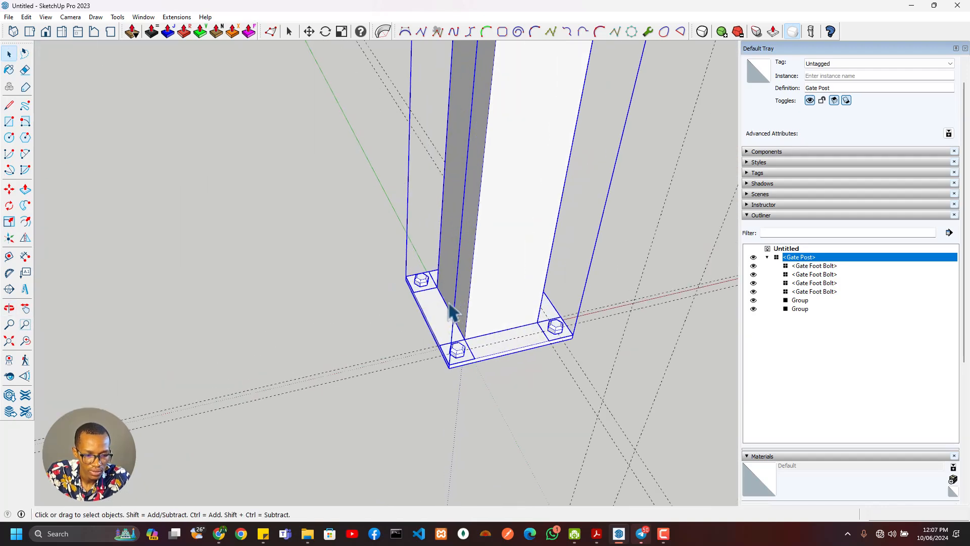
key(r)
click(437, 286)
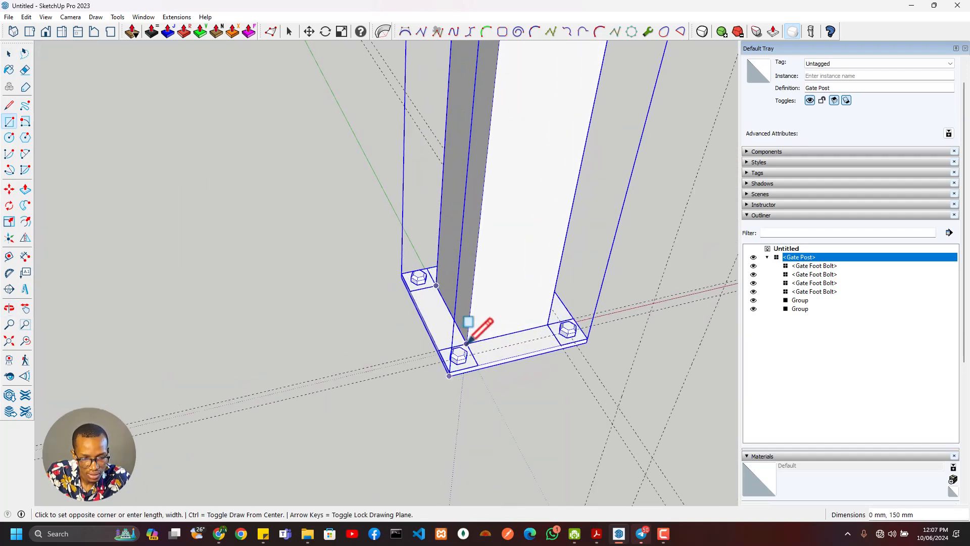
scroll(466, 343, down, 6)
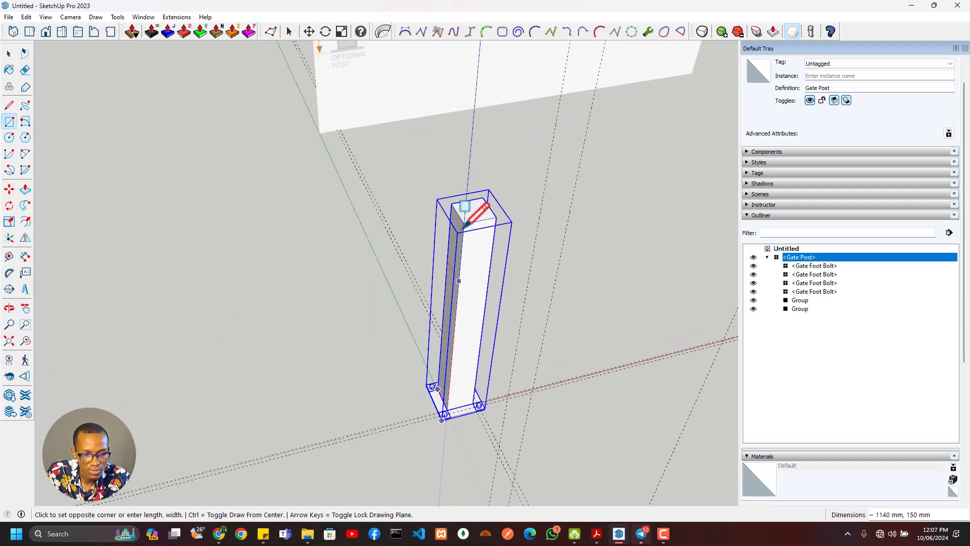
click(451, 307)
- Push/Pull the rectangle 3000 mm outward from the post to form the side wall
key(p)
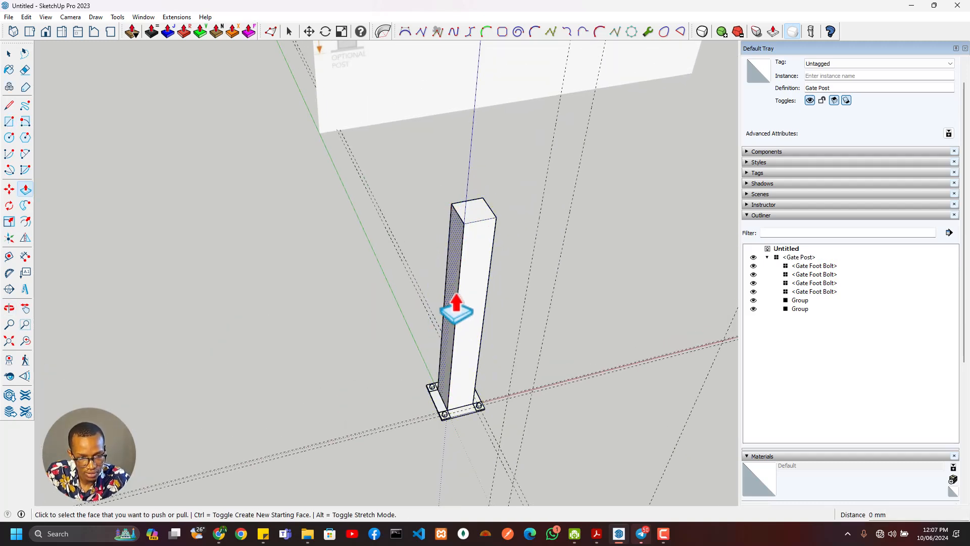
click(454, 315)
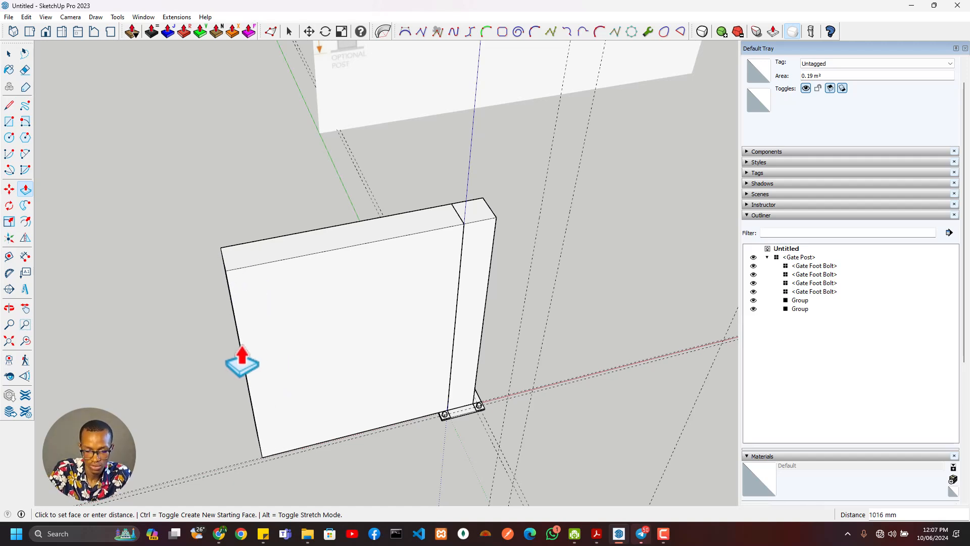
key(Return)
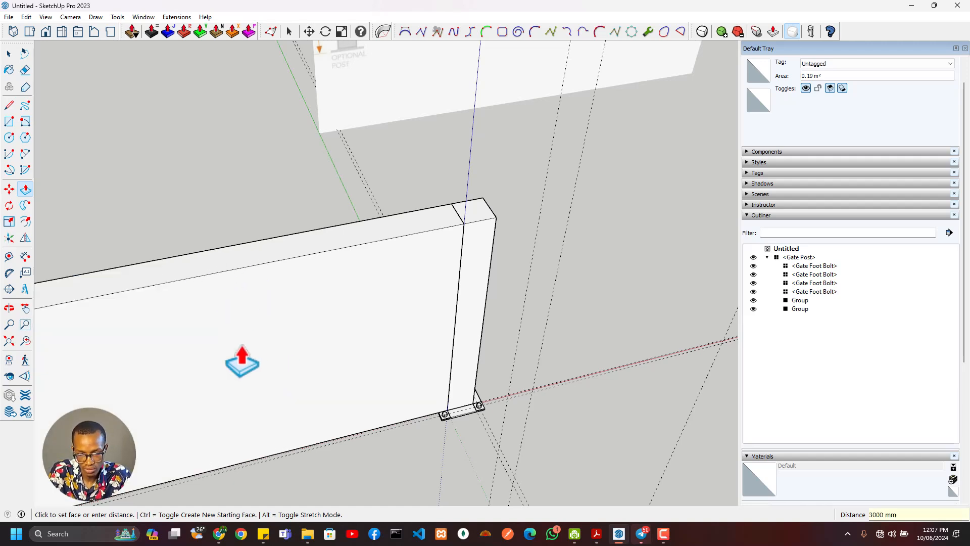
- Push the wall's end face back 50 mm from the post
middle_drag(190, 307, 271, 283)
scroll(295, 262, up, 3)
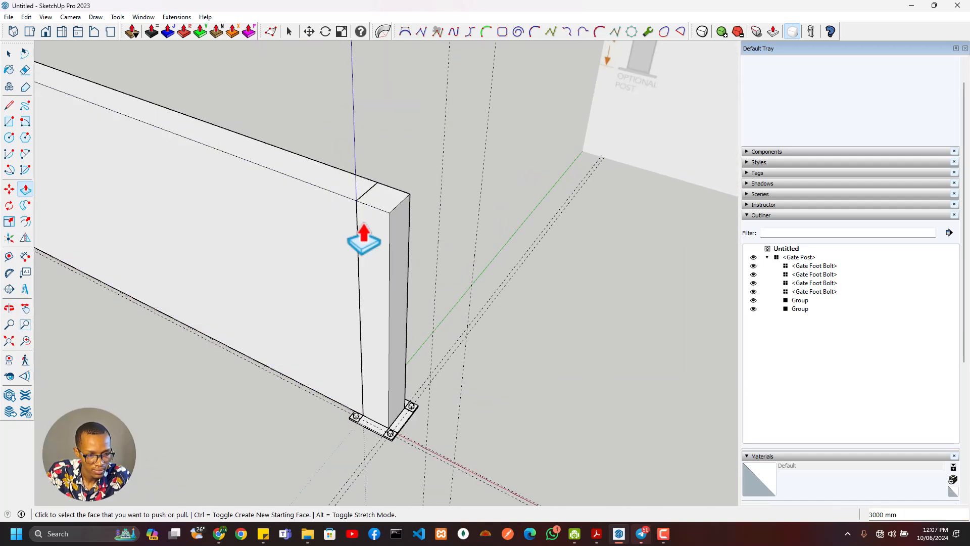
click(362, 244)
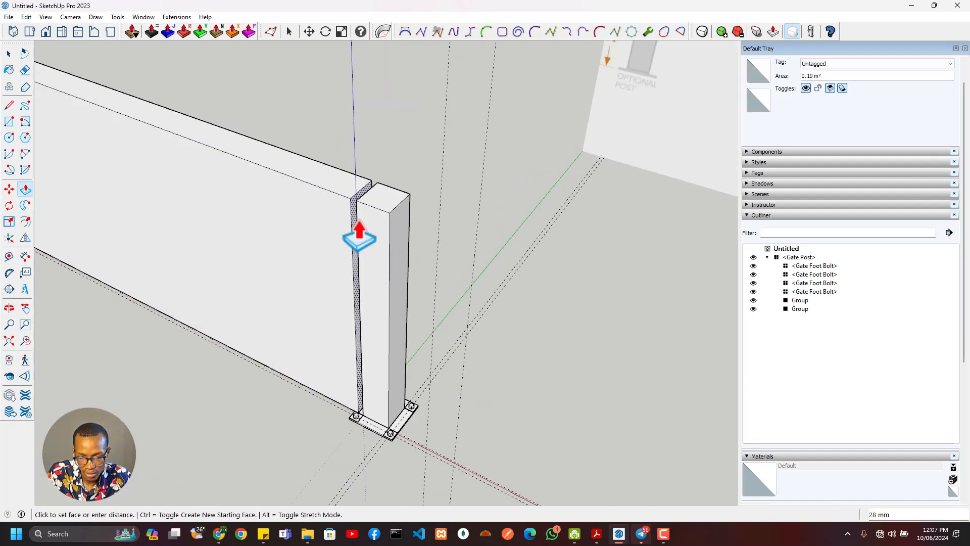
text(50mm)
key(Return)
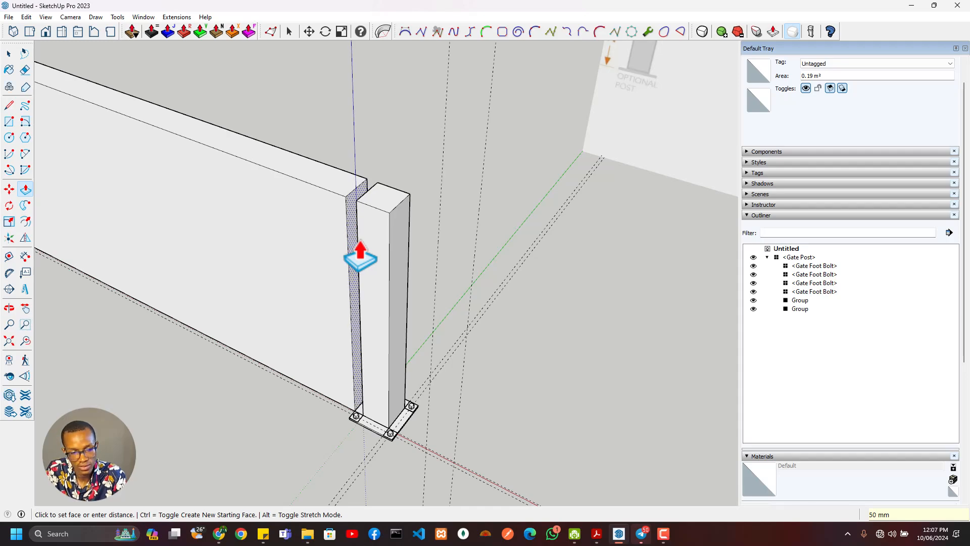
- Push the wall's end face back a further 10 mm near the bolt on the base plate
scroll(360, 256, down, 2)
middle_drag(354, 256, 447, 147)
scroll(336, 328, up, 3)
middle_drag(352, 412, 272, 321)
scroll(431, 368, up, 2)
middle_drag(431, 369, 459, 372)
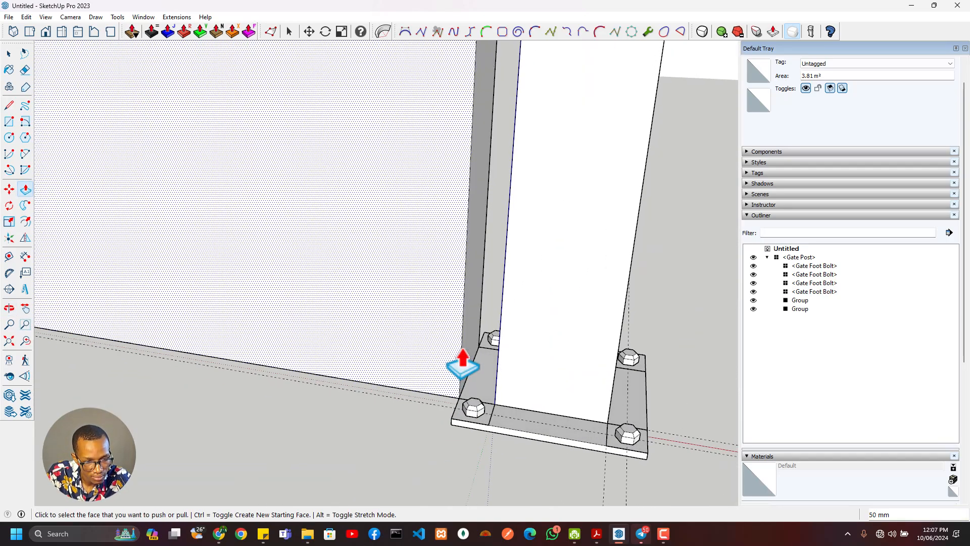
click(460, 361)
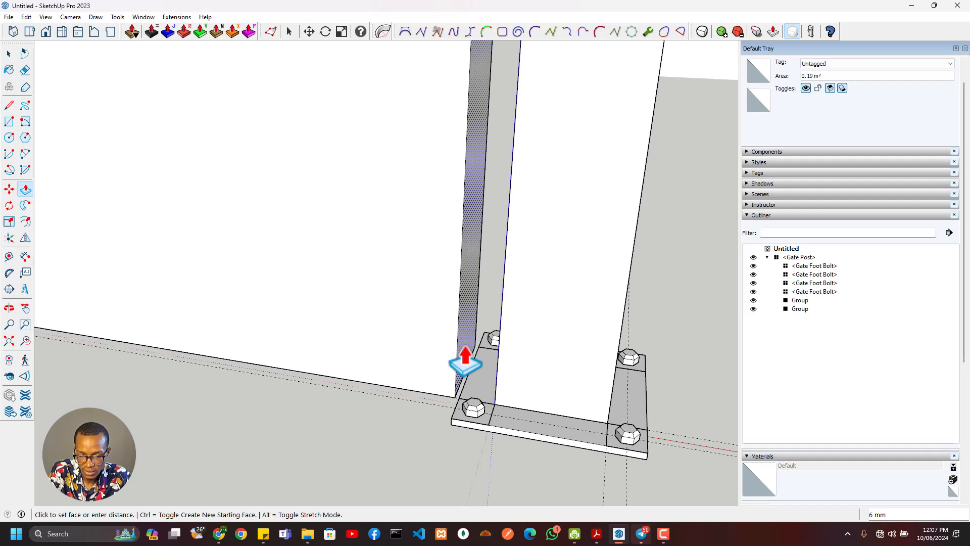
text(10)
key(Return)
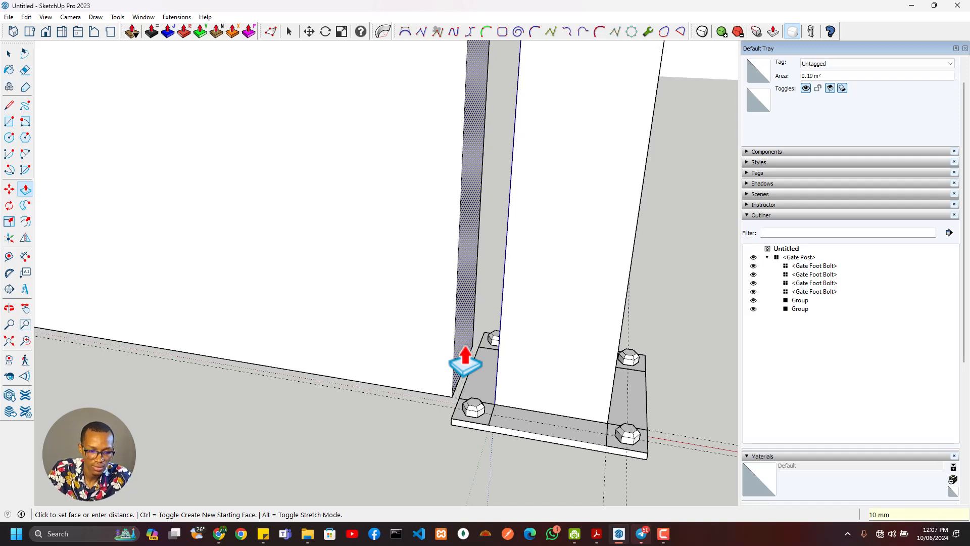
- Make the whole wall solid a group, name its instance Wall, and collapse Gate Post in the Outliner
scroll(465, 361, down, 10)
key(space)
click(380, 343)
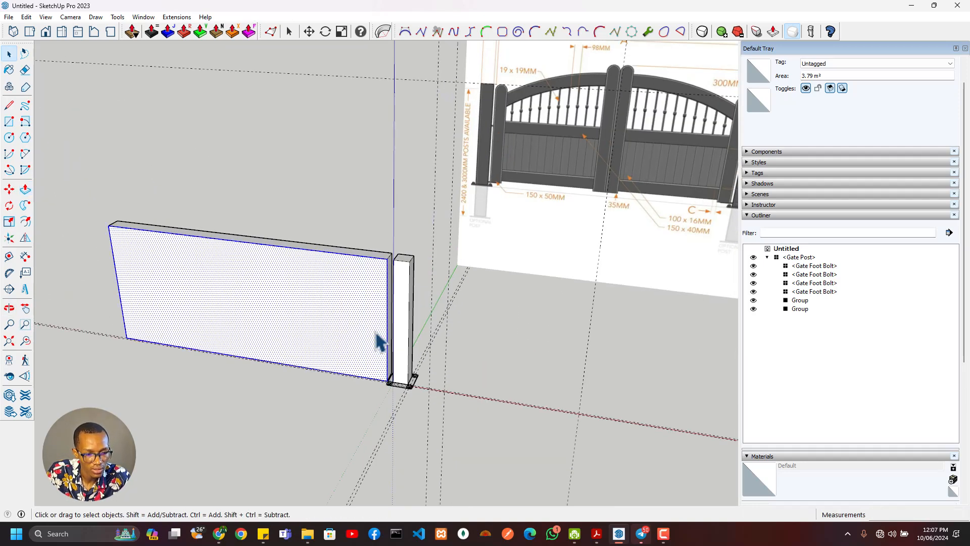
double_click(380, 342)
right_click(380, 343)
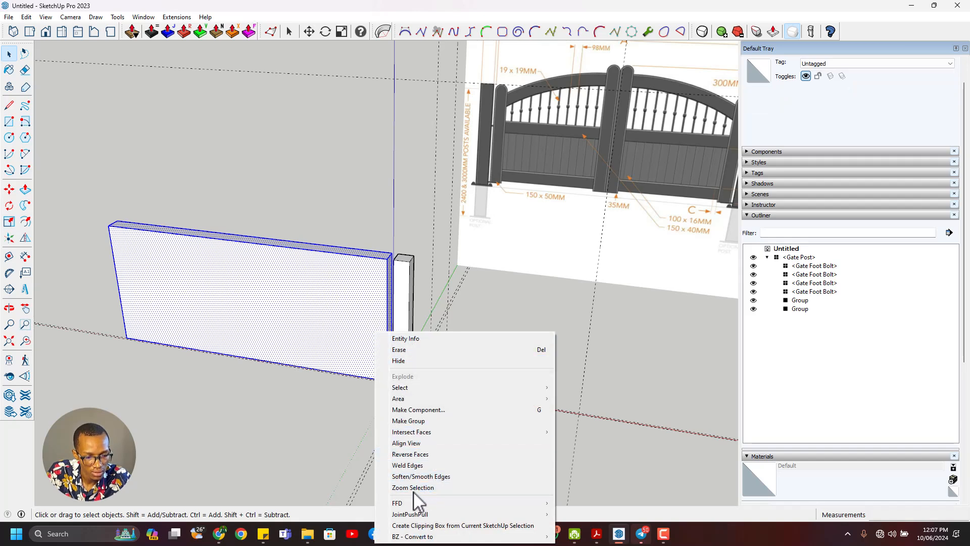
click(424, 421)
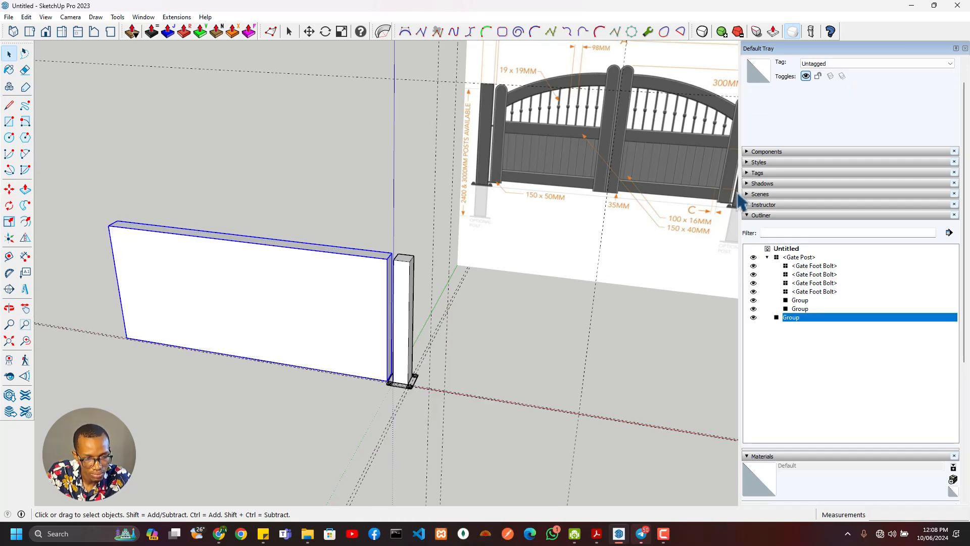
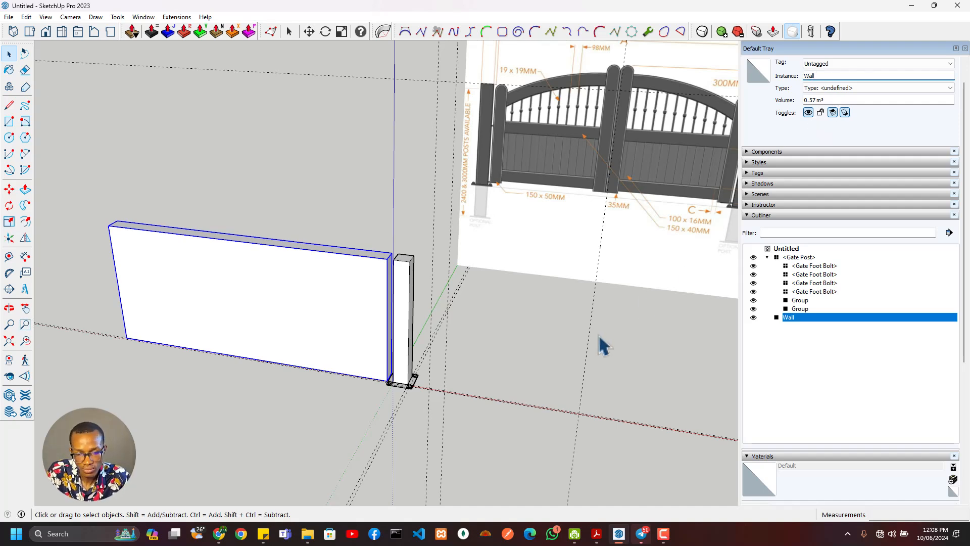
click(767, 257)
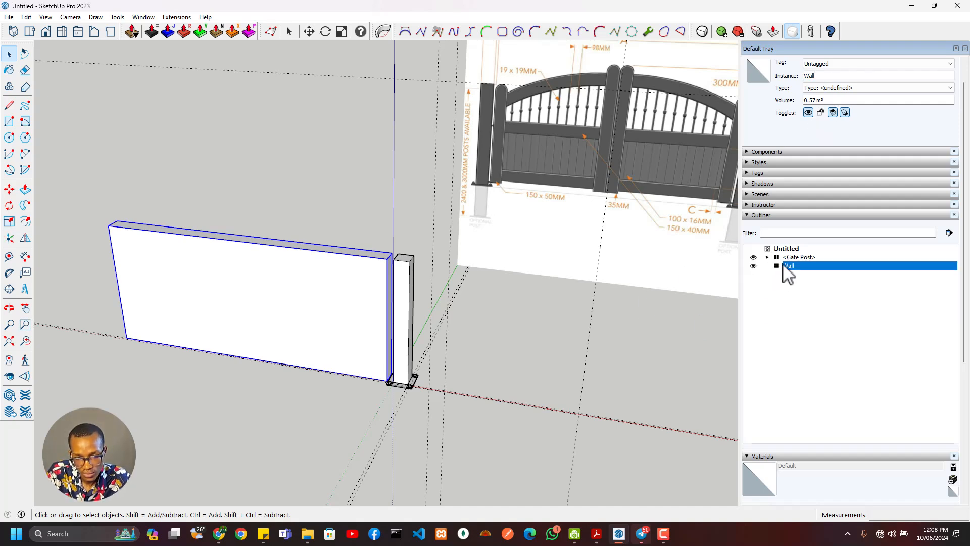
- Examine the reference drawing's left gate stile, its 150 x 50MM label and its gap to the post
scroll(455, 310, up, 4)
scroll(531, 238, down, 5)
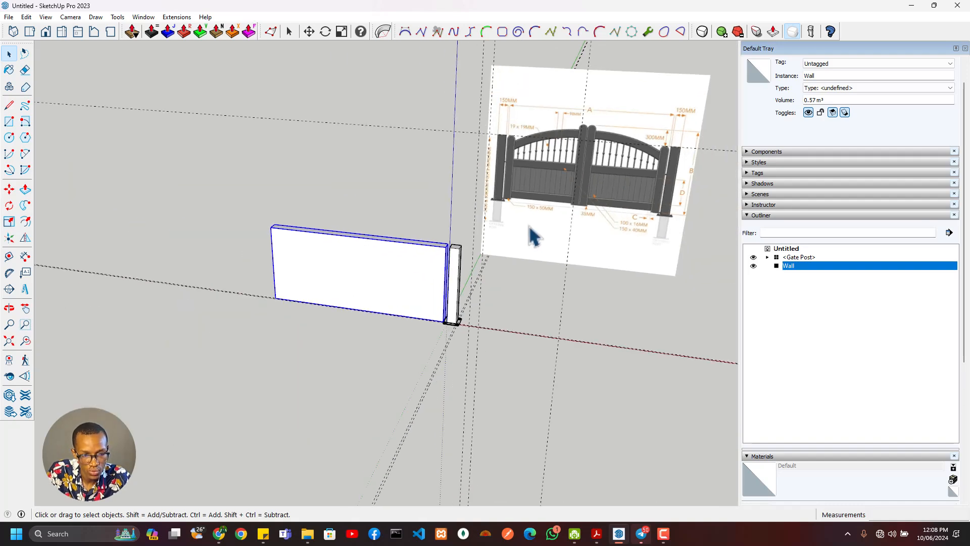
scroll(596, 149, up, 5)
scroll(488, 198, up, 3)
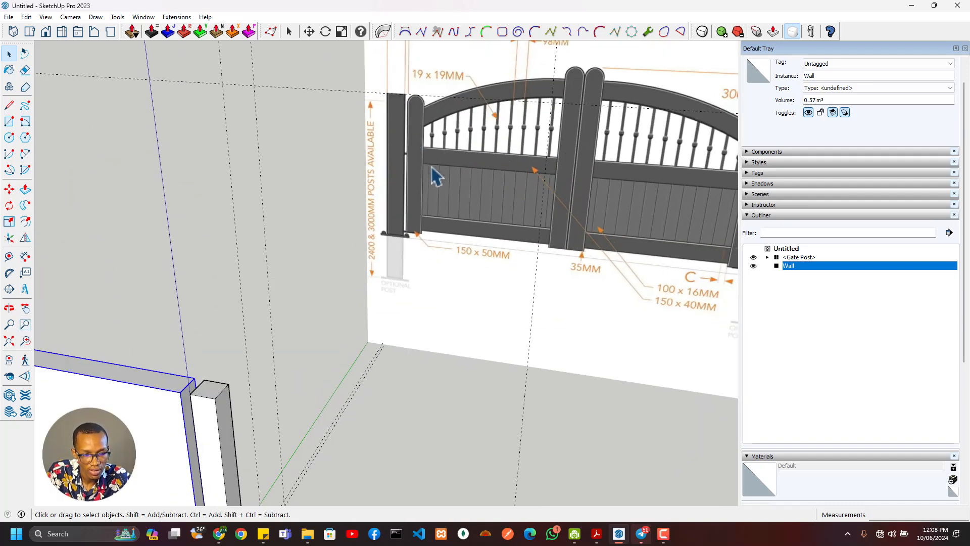
scroll(432, 174, down, 4)
shift+middle_drag(403, 265, 325, 211)
middle_drag(200, 297, 290, 201)
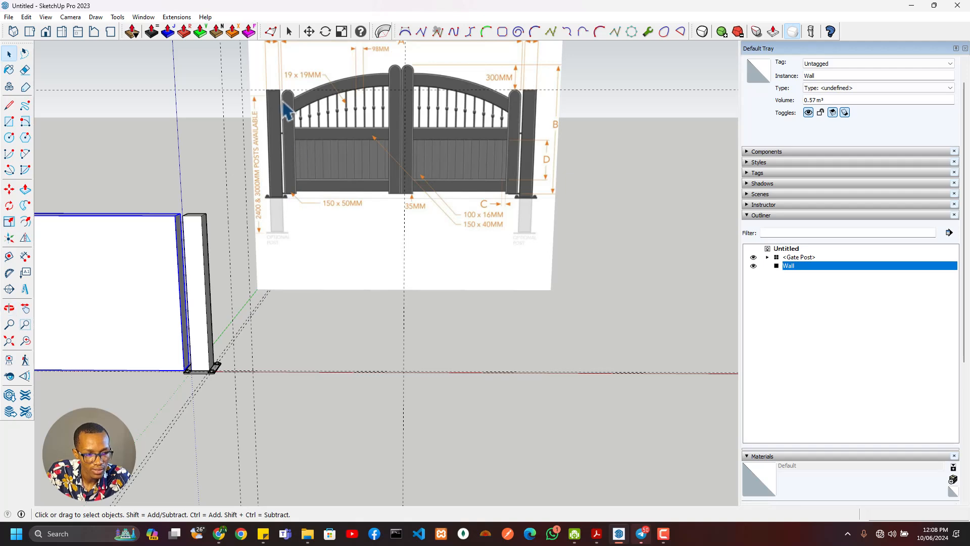
scroll(286, 204, up, 5)
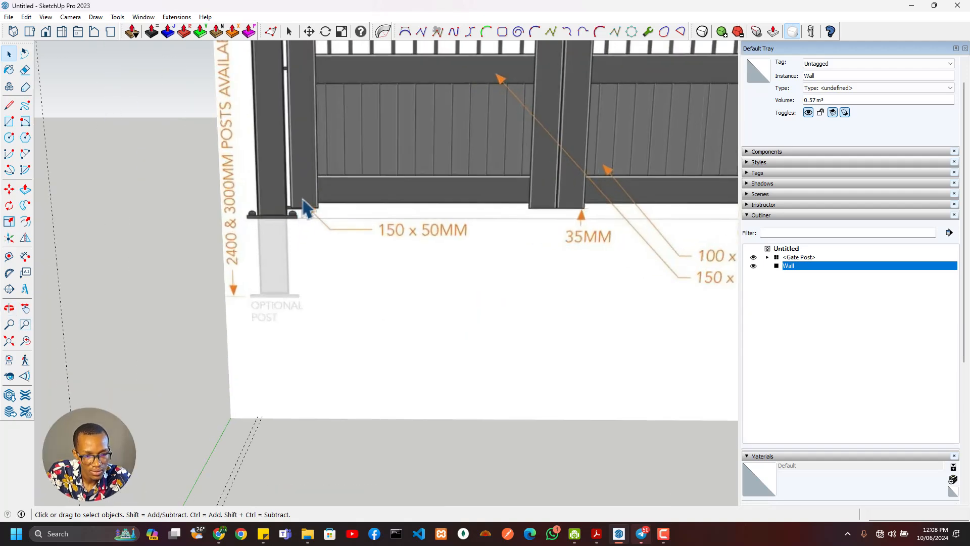
- Examine the lower part of the reference drawing, including the 35MM and 150 x 50MM labels and the left gate stile beside its post
scroll(306, 207, down, 3)
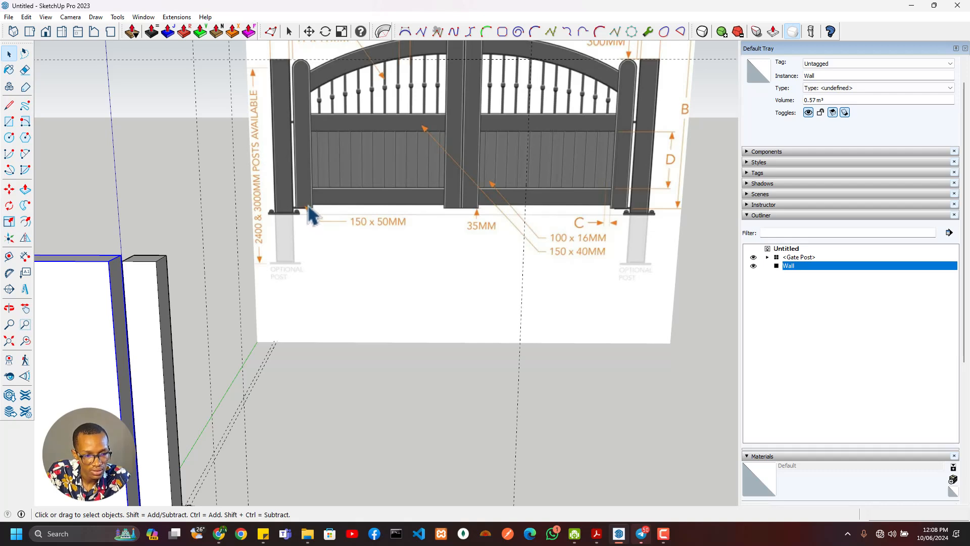
scroll(483, 223, up, 2)
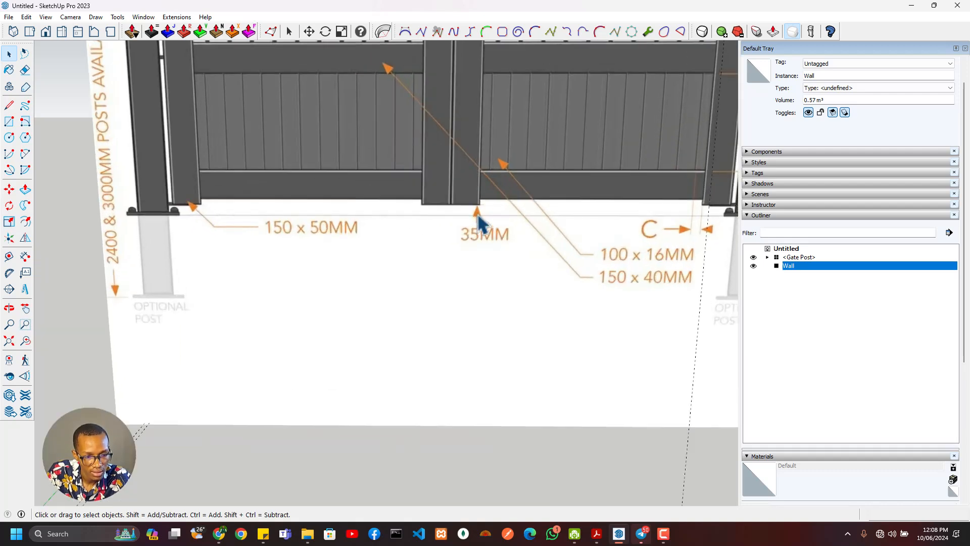
scroll(500, 246, down, 3)
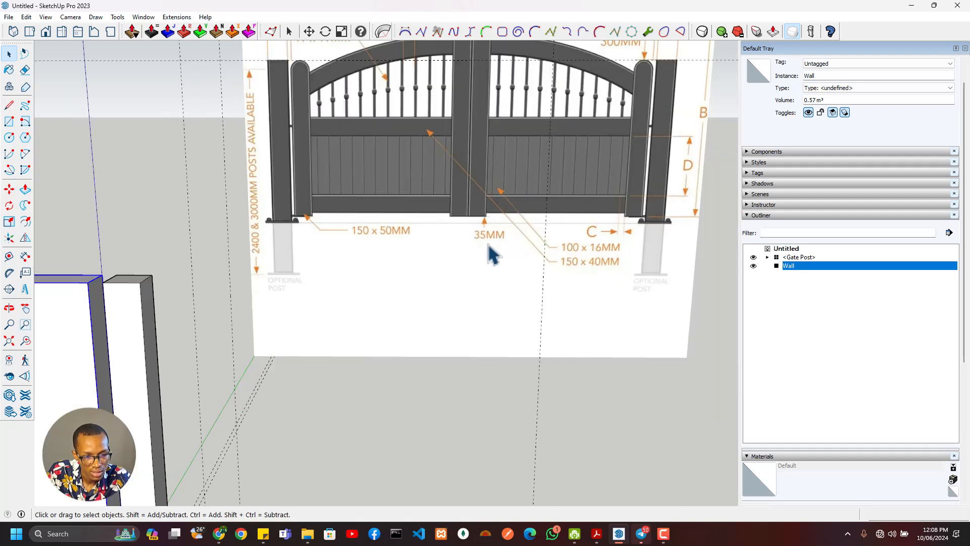
scroll(489, 246, up, 3)
scroll(489, 232, down, 4)
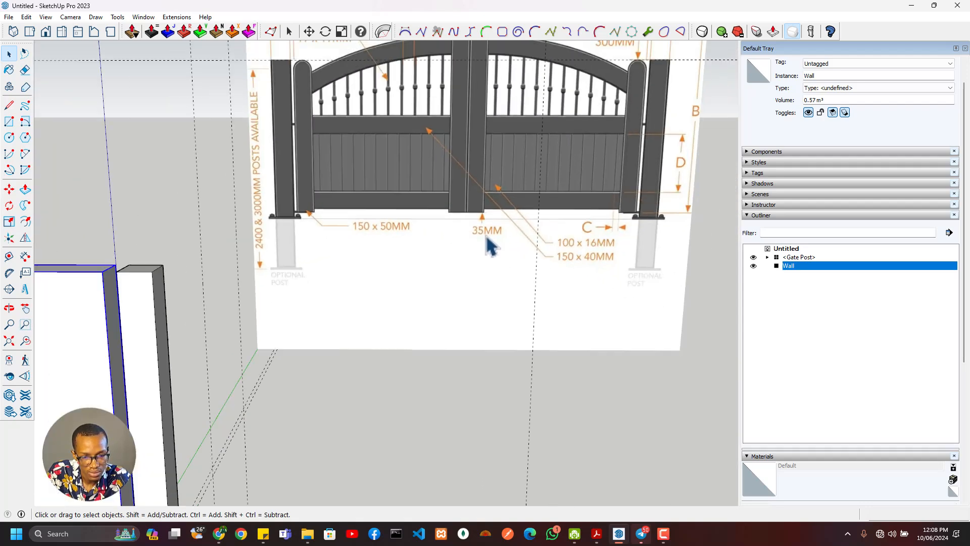
scroll(489, 246, down, 2)
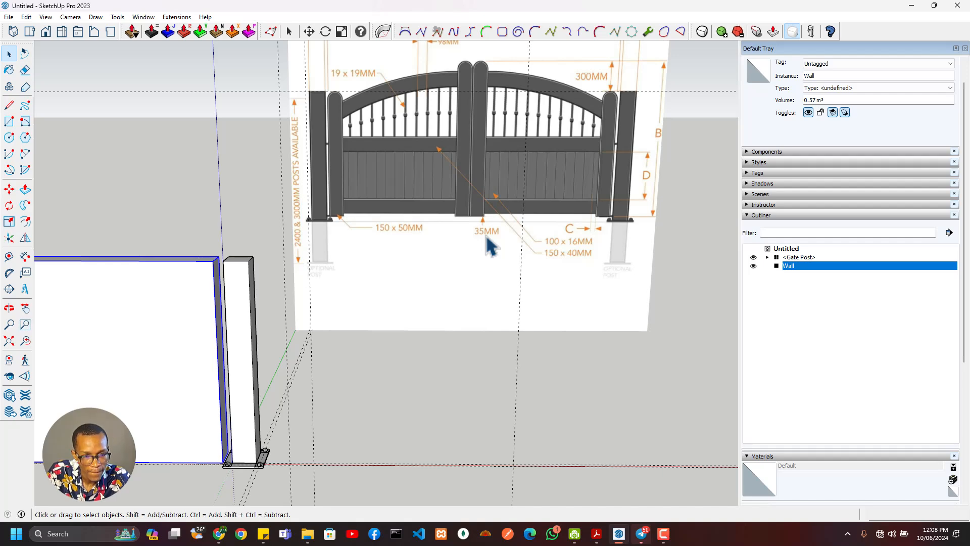
scroll(486, 237, down, 3)
scroll(394, 246, up, 4)
scroll(236, 236, up, 1)
scroll(266, 239, down, 2)
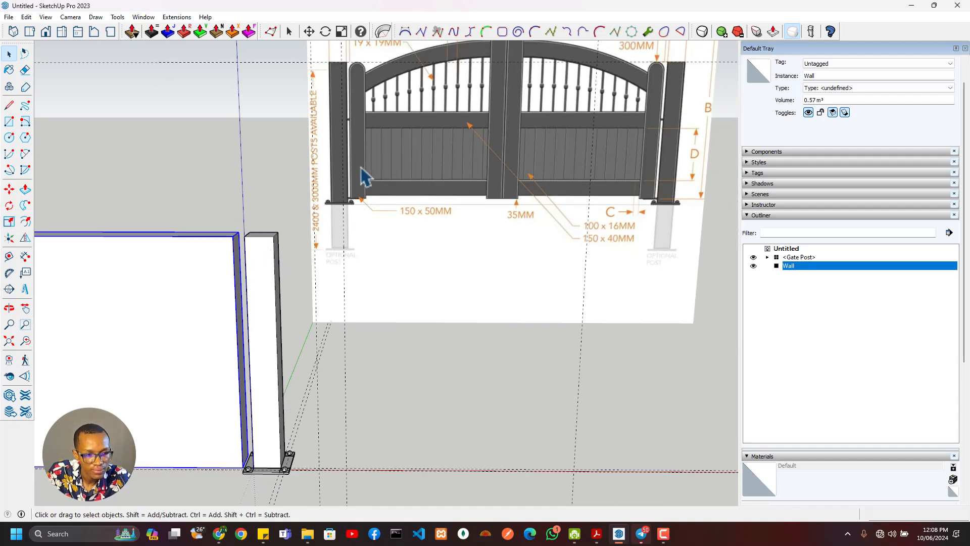
scroll(390, 227, up, 3)
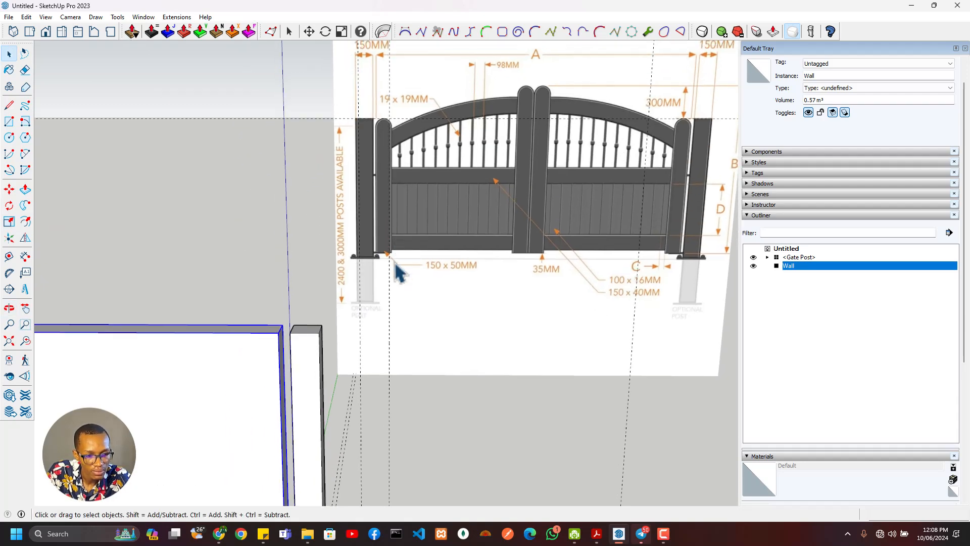
- Place a guide line through the middle of the gate post's top face, parallel to the wall
scroll(247, 384, up, 4)
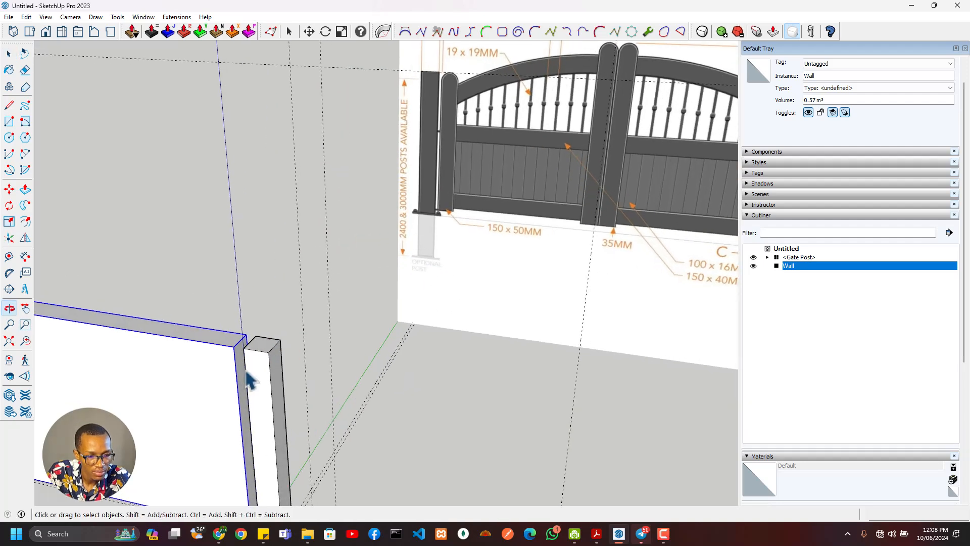
scroll(253, 379, up, 3)
key(t)
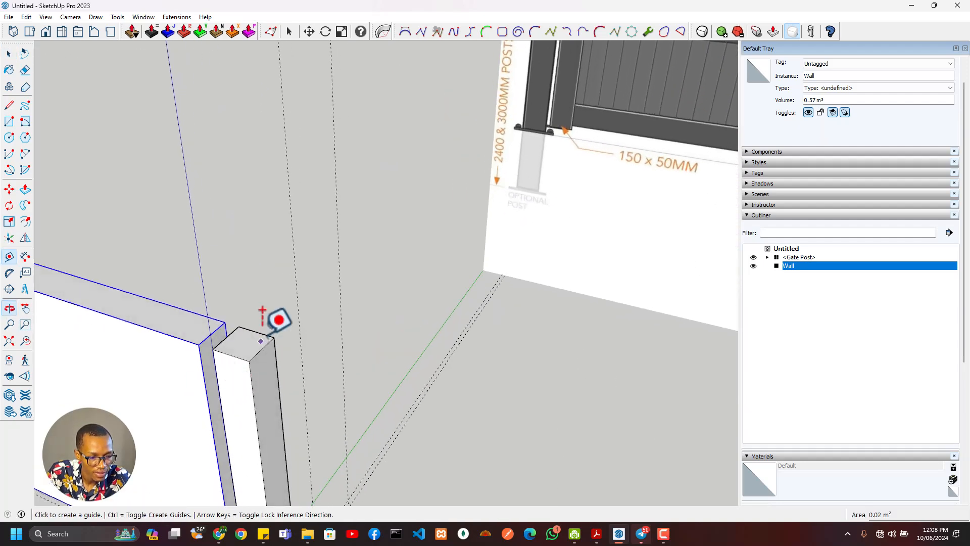
click(259, 326)
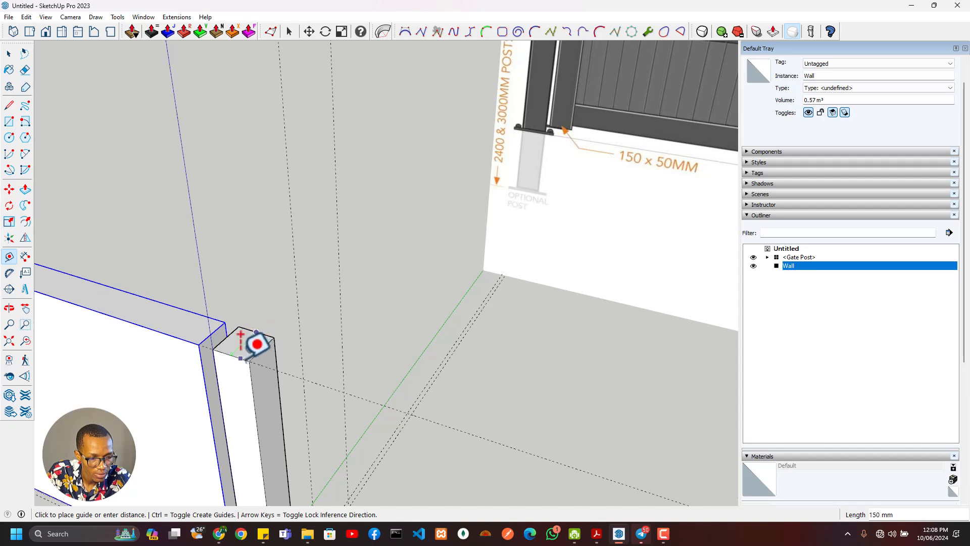
click(267, 353)
- Place a guide line 50 mm above the bottom edge of the gate post's front face
middle_drag(263, 396, 176, 399)
scroll(265, 338, up, 3)
shift+middle_drag(271, 328, 288, 108)
scroll(300, 357, down, 3)
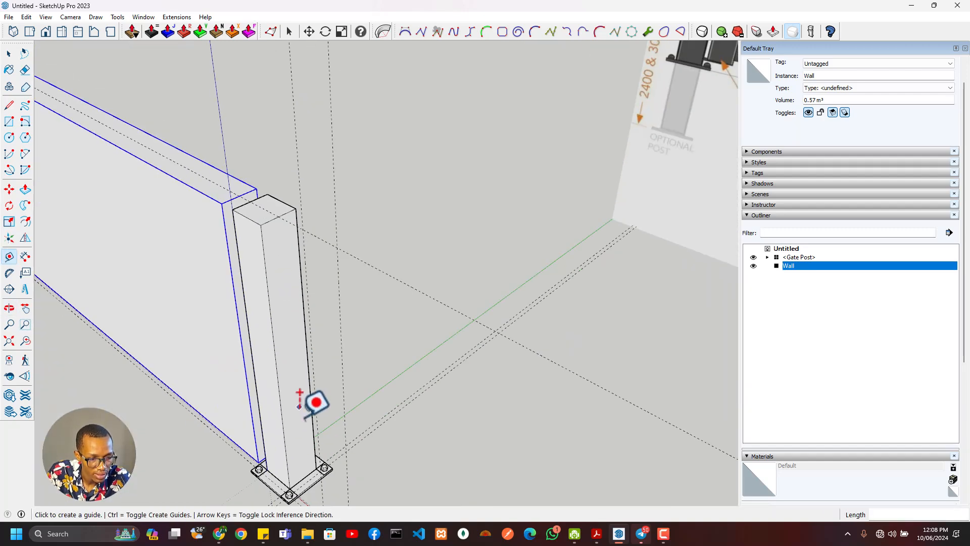
click(279, 478)
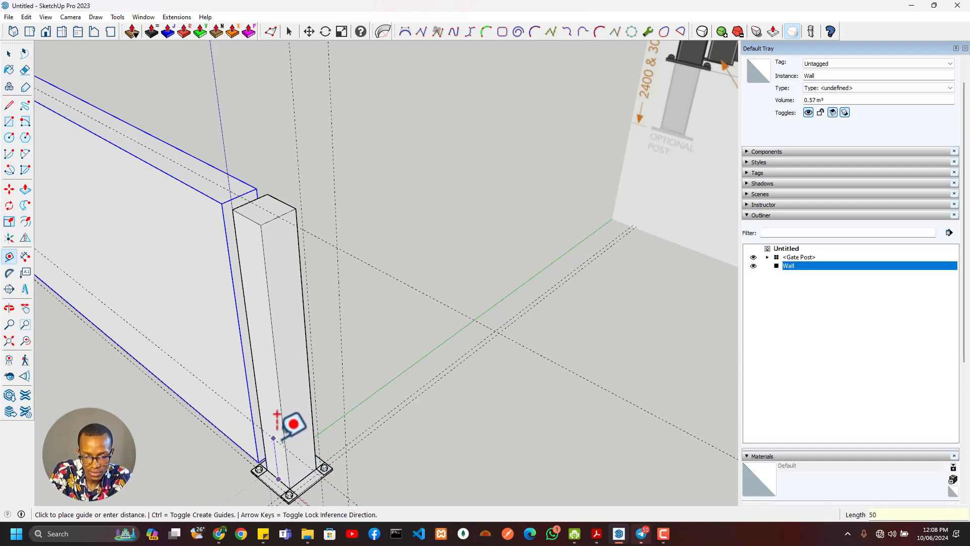
middle_drag(281, 421, 265, 418)
drag(410, 189, 283, 429)
- Add a horizontal guide on the post's gate-side face level with the 50 mm guide, and a vertical guide along that face's centre
key(t)
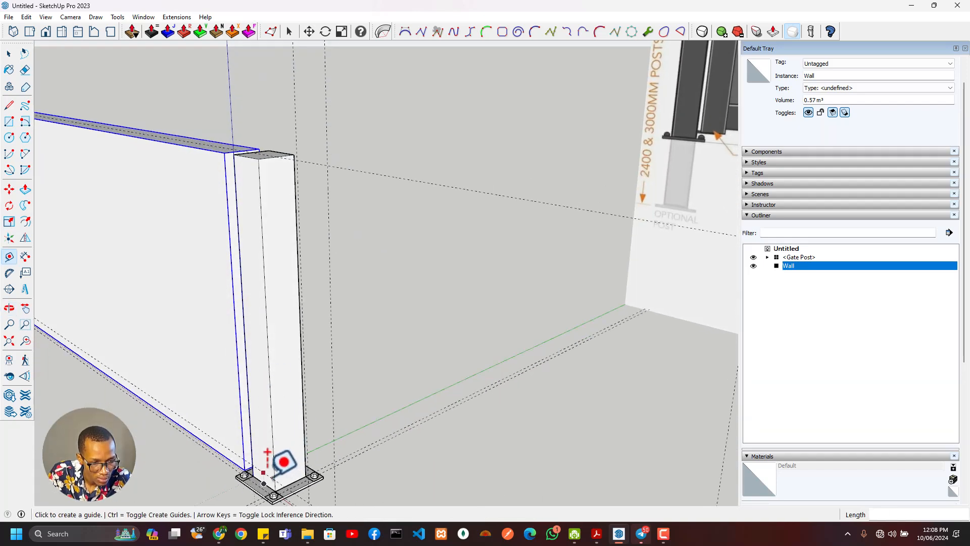
scroll(274, 474, up, 2)
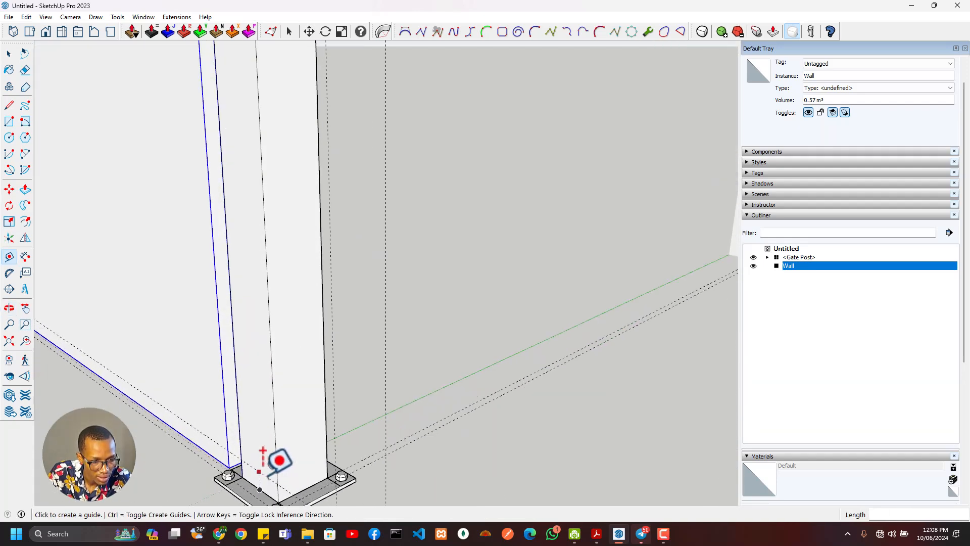
click(304, 490)
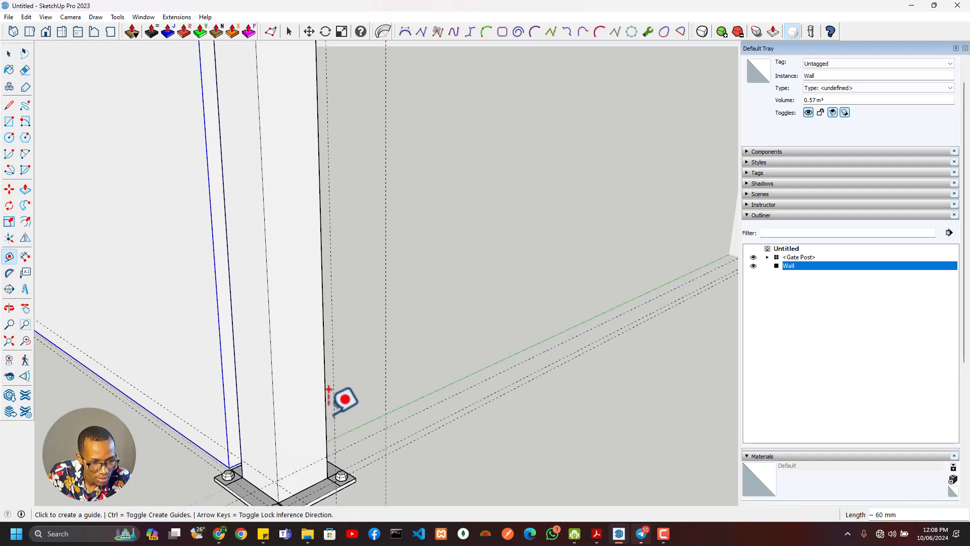
click(304, 441)
scroll(309, 433, down, 2)
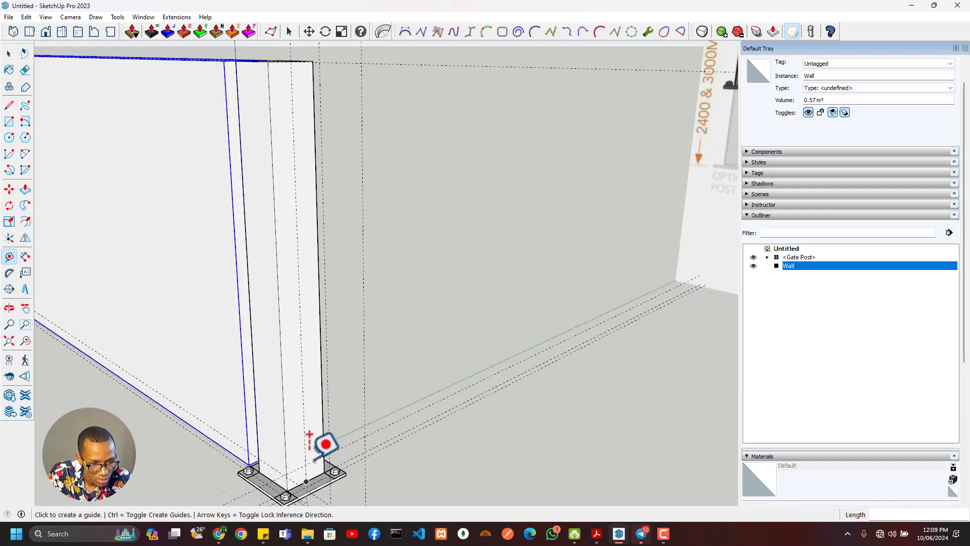
- Place vertical guides 25 mm to each side of the centre guide on the post's gate-side face
key(r)
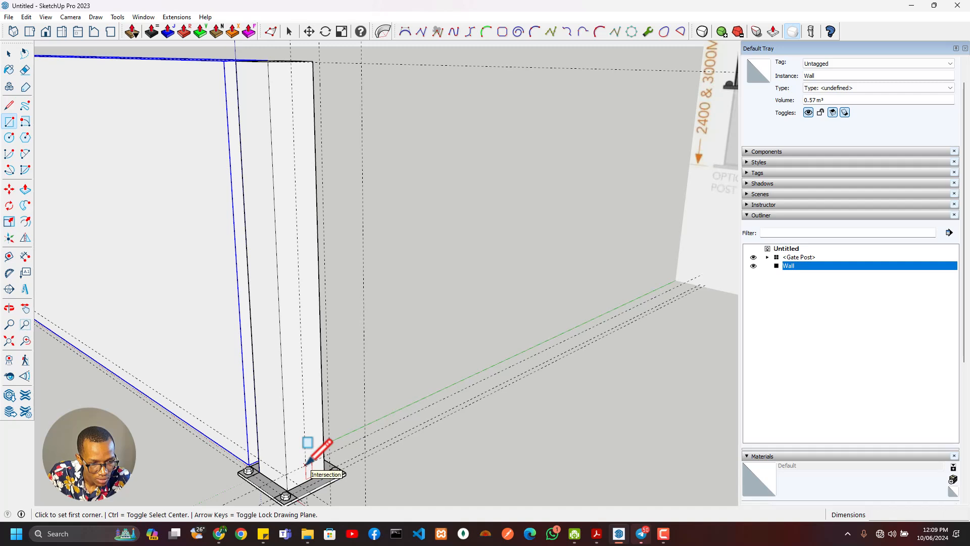
key(t)
click(305, 419)
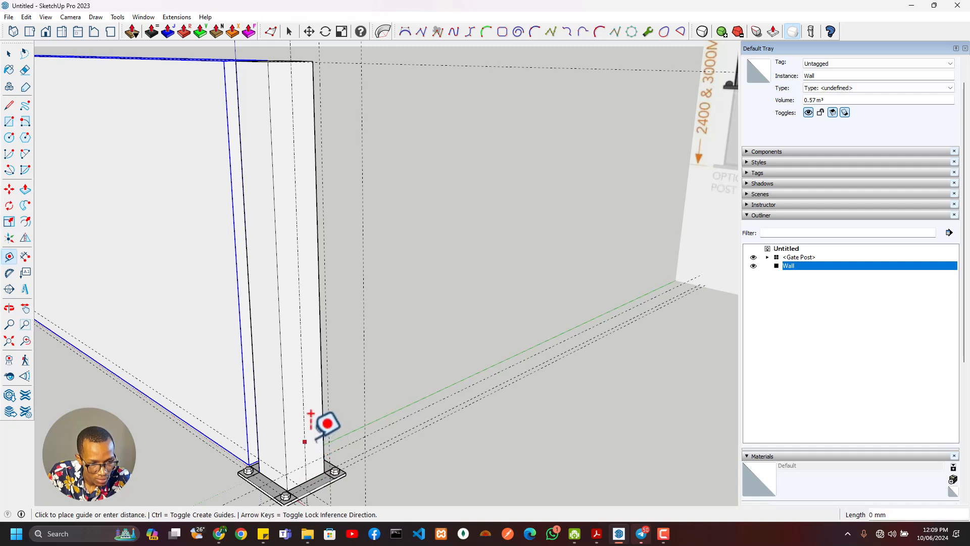
text(2)
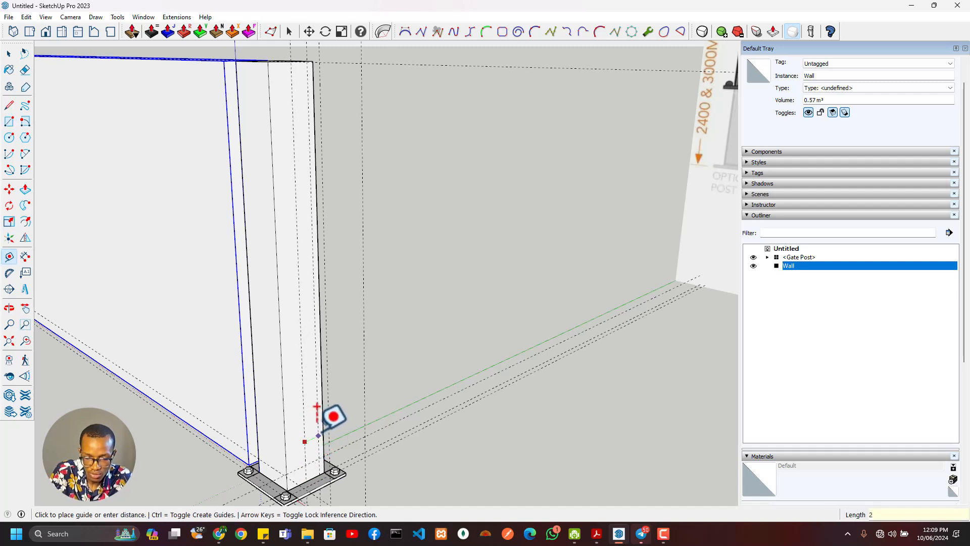
text(5)
key(Return)
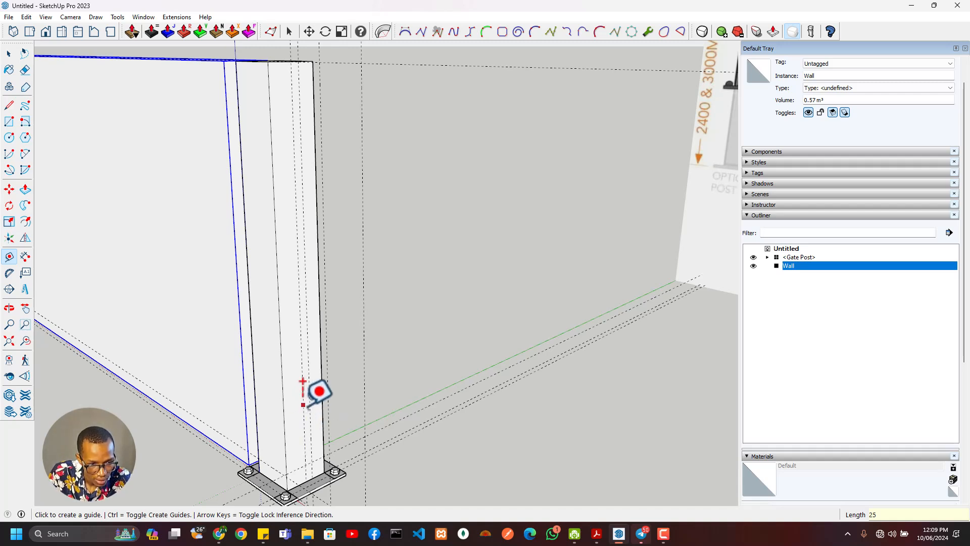
click(303, 404)
key(Return)
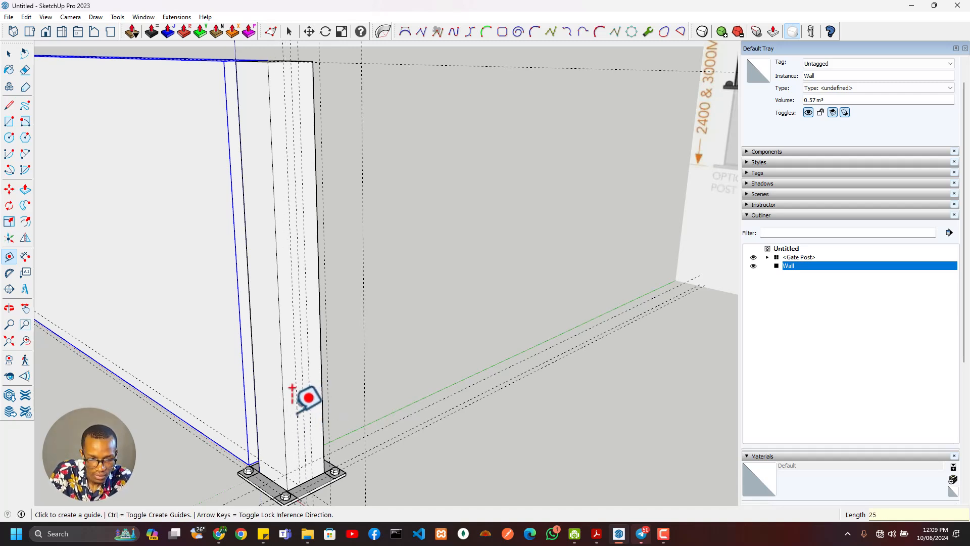
- Draw a 50 mm wide rectangle between the outer vertical guides, from the guide above the base plate to the post's top
key(r)
click(311, 458)
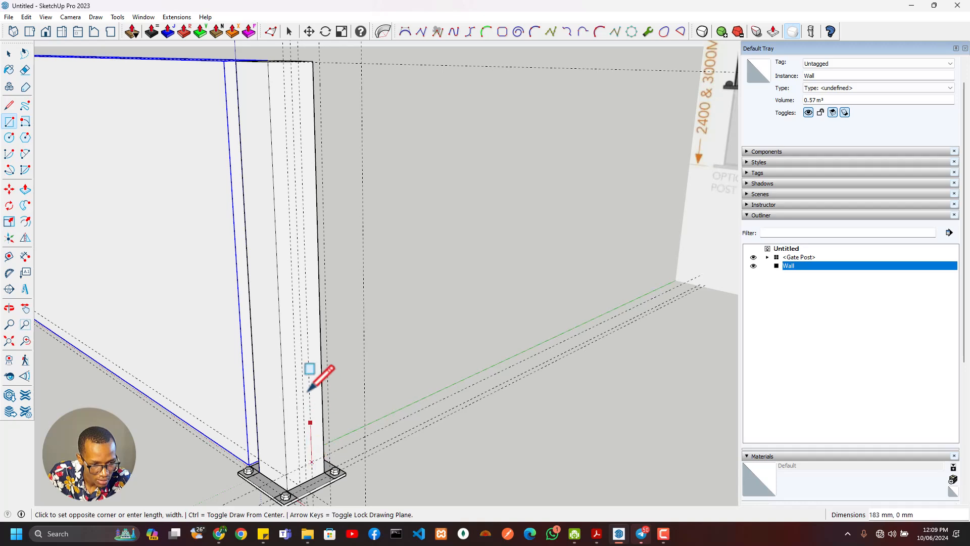
scroll(314, 372, down, 1)
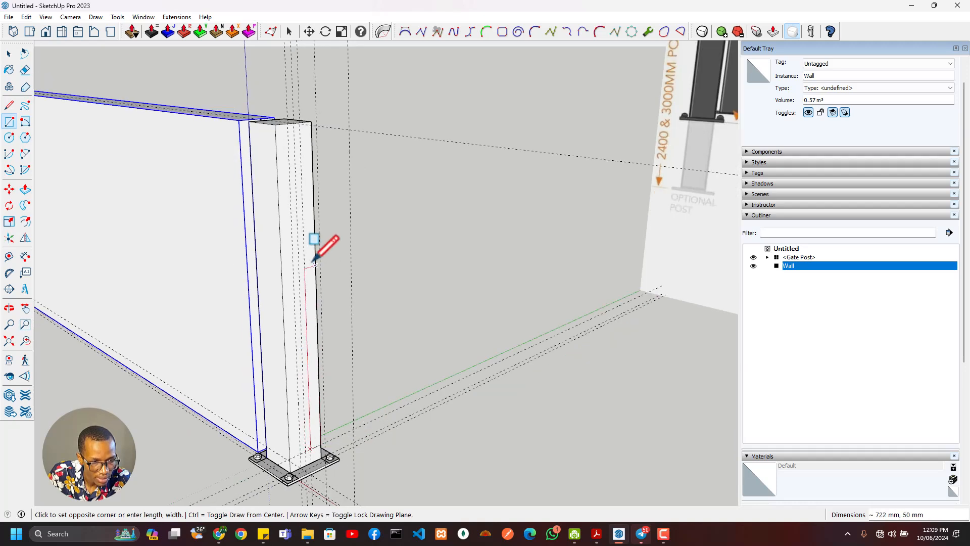
click(287, 121)
scroll(330, 167, down, 5)
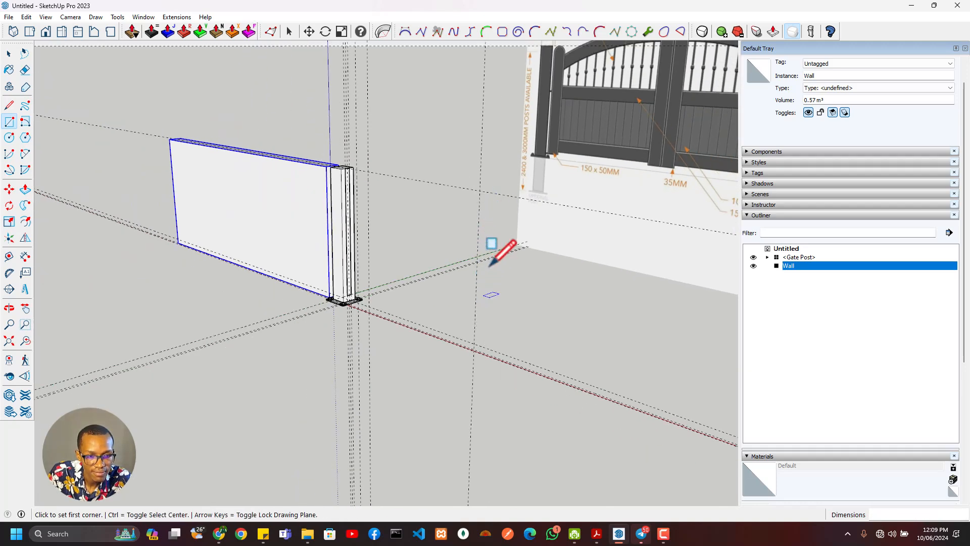
- Pull the rectangle 150 mm out from the post to form the gate stile
scroll(470, 242, up, 5)
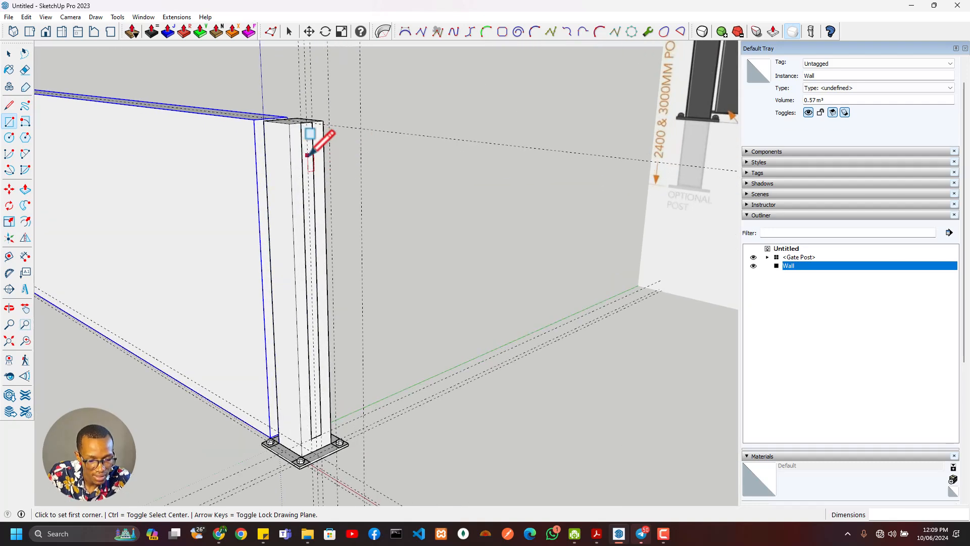
key(p)
click(314, 169)
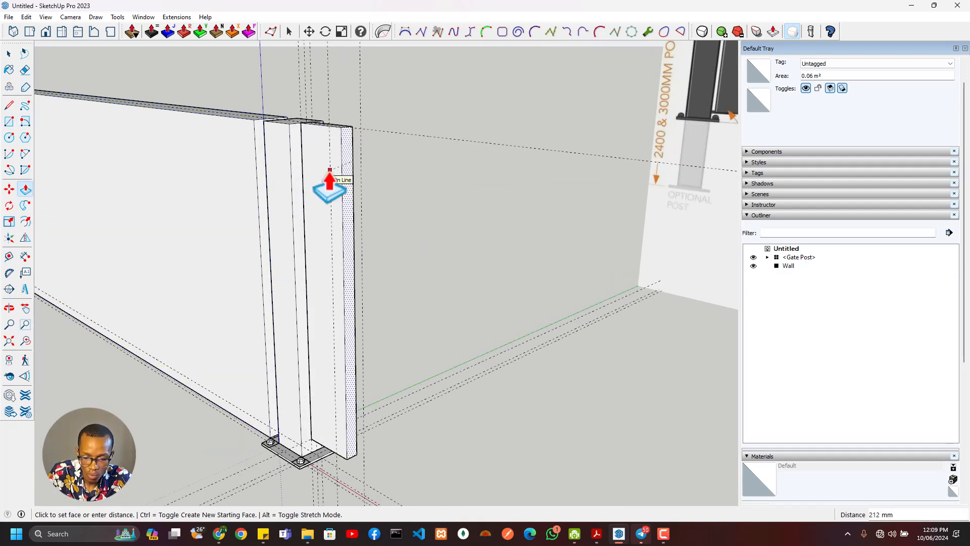
middle_drag(347, 184, 548, 264)
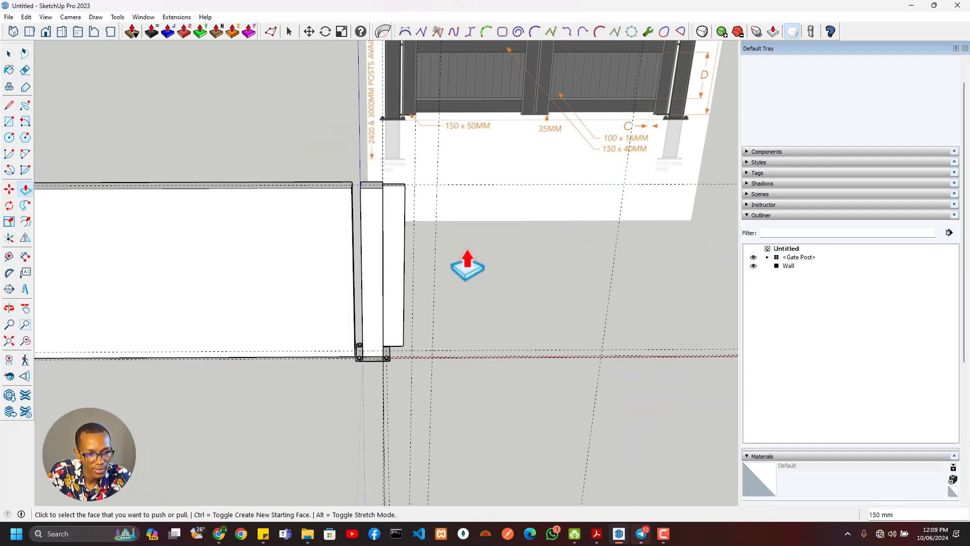
- Check the rounded stile top in the reference drawing and place a horizontal guide below the new stile's top edge
shift+middle_drag(465, 262, 459, 406)
scroll(422, 130, up, 5)
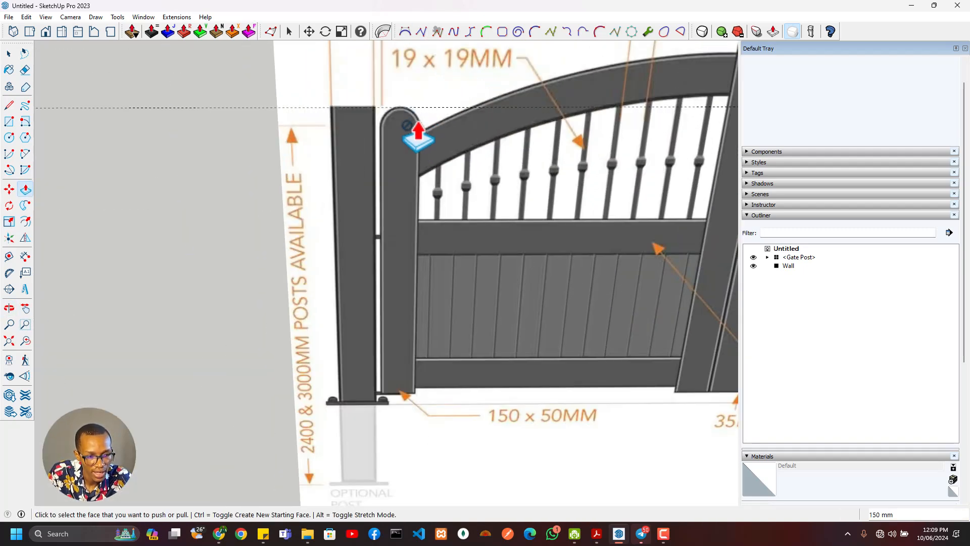
scroll(381, 138, down, 3)
shift+middle_drag(373, 285, 386, 119)
scroll(373, 244, up, 3)
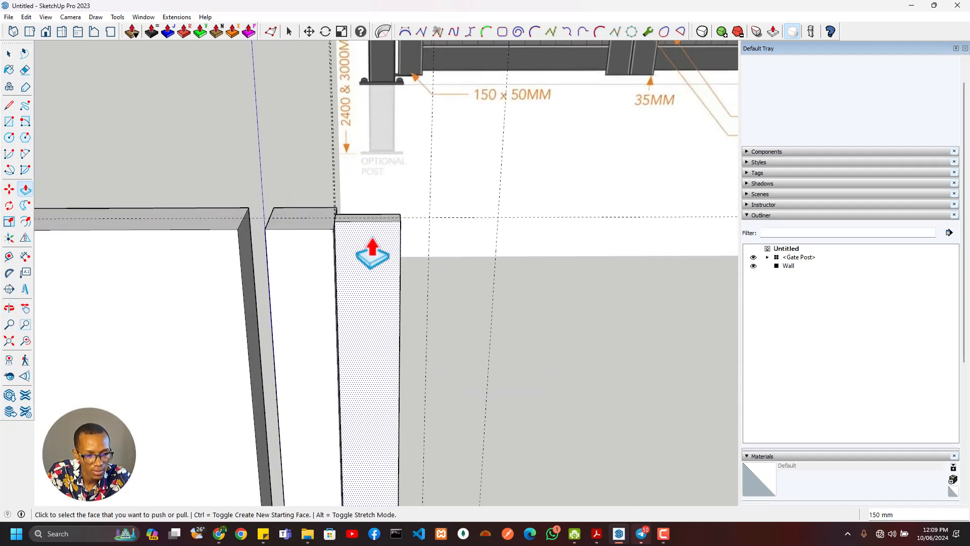
middle_drag(353, 235, 326, 218)
key(t)
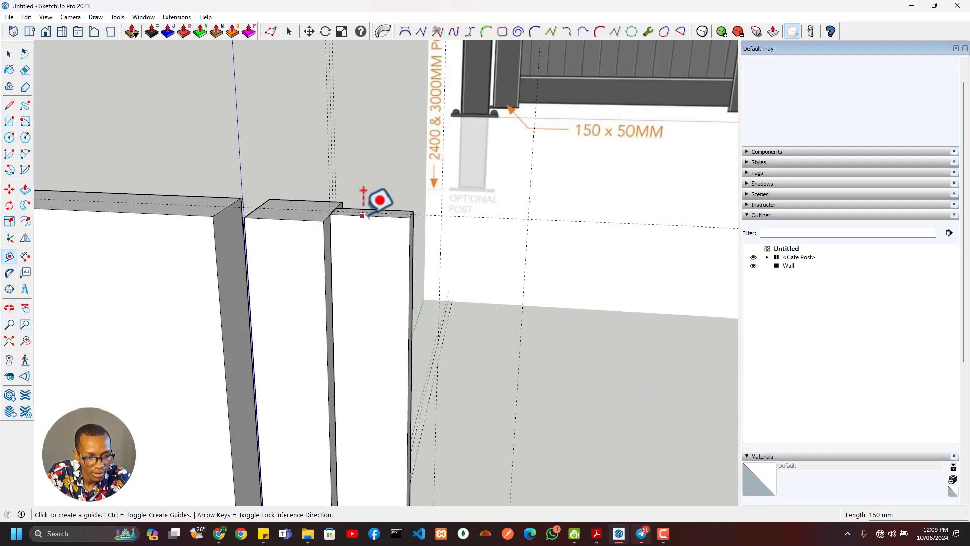
click(362, 216)
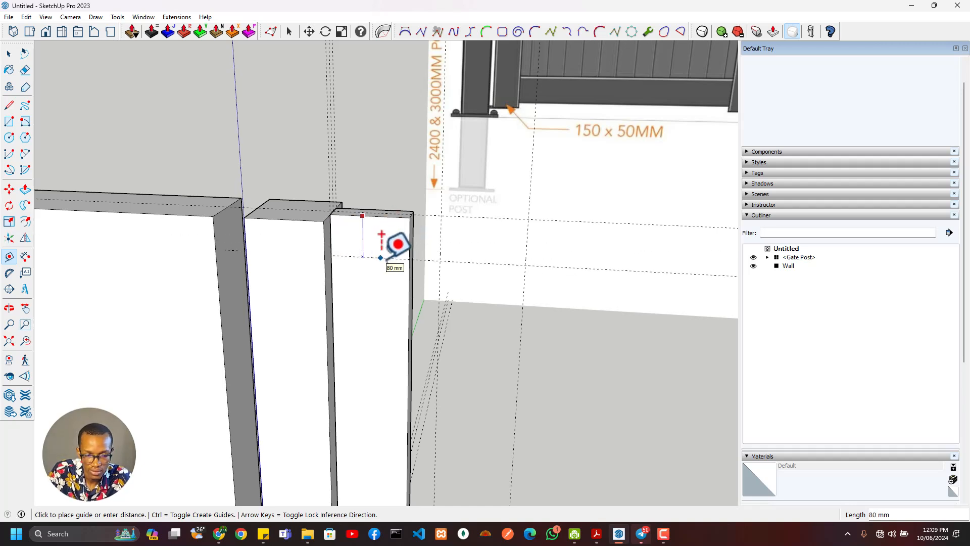
key(Return)
- Draw an arc across the stile's front face between the guide's ends, with its crown on the top edge
scroll(418, 227, up, 2)
key(a)
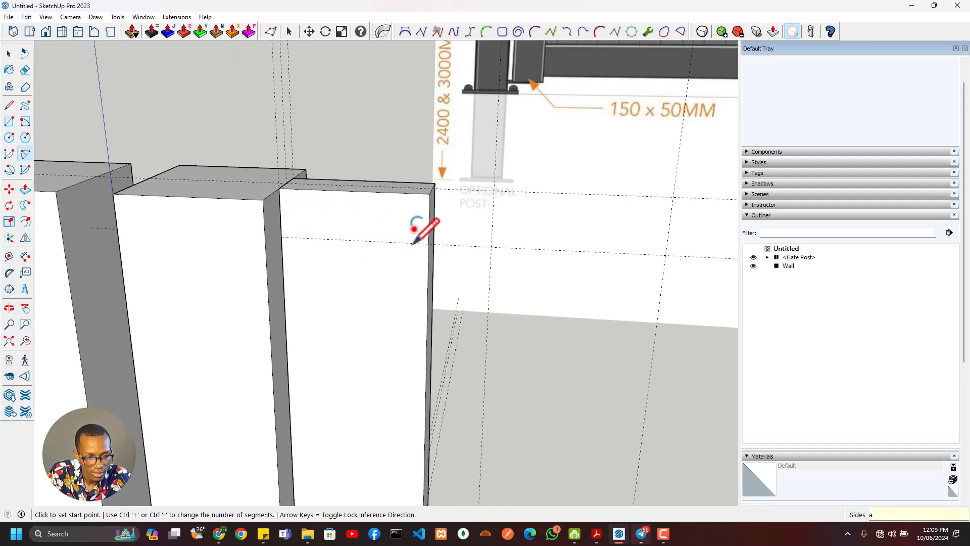
click(429, 244)
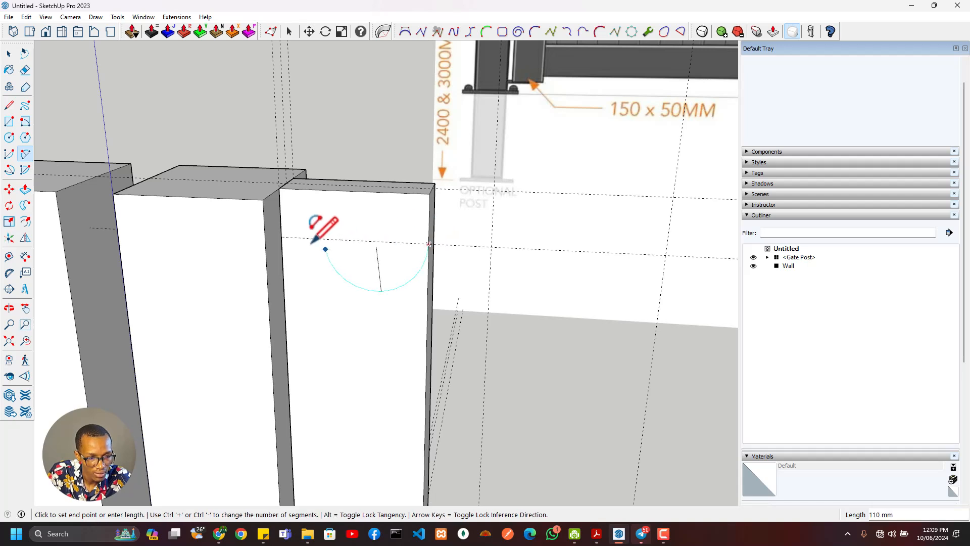
click(281, 237)
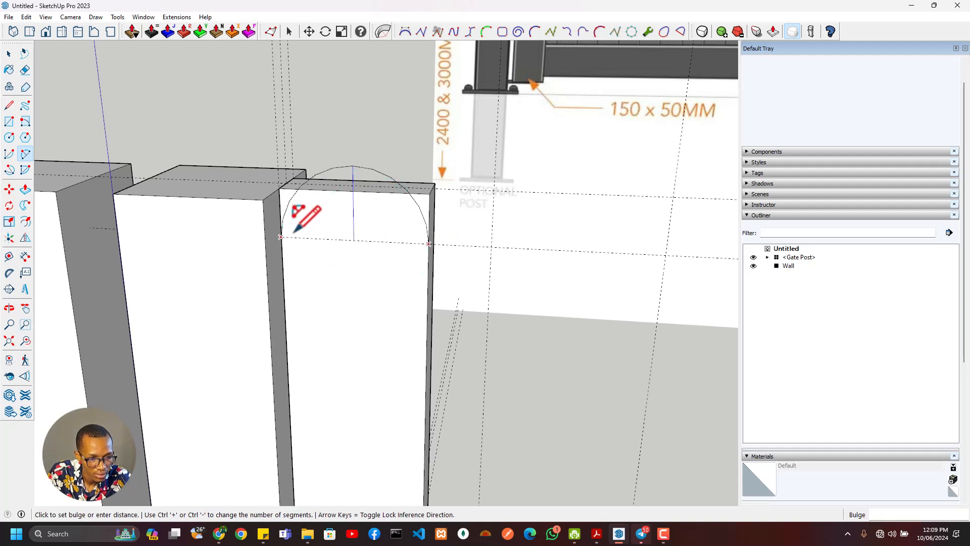
click(353, 191)
- Push the two corner faces outside the arc back 50 mm to round off the stile's top
key(p)
click(428, 197)
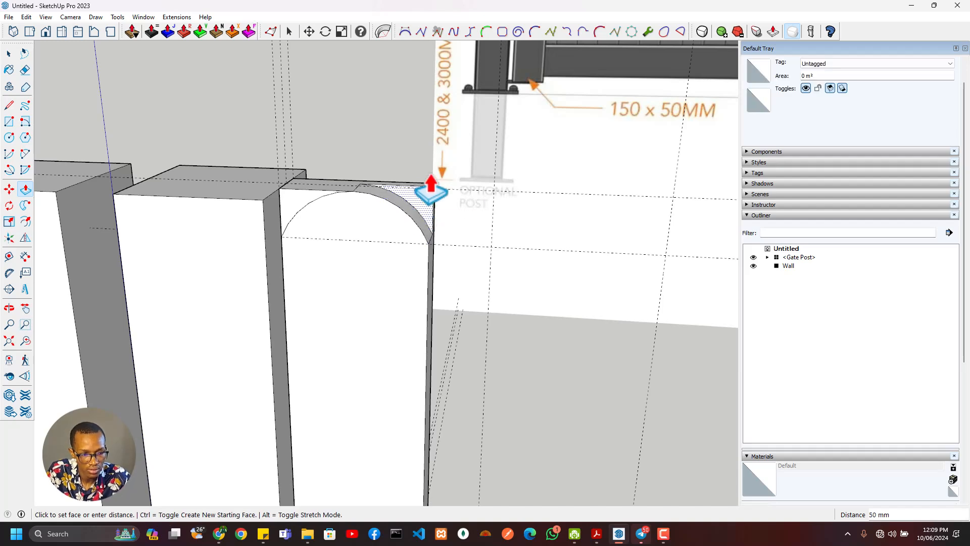
click(432, 196)
click(303, 202)
click(391, 177)
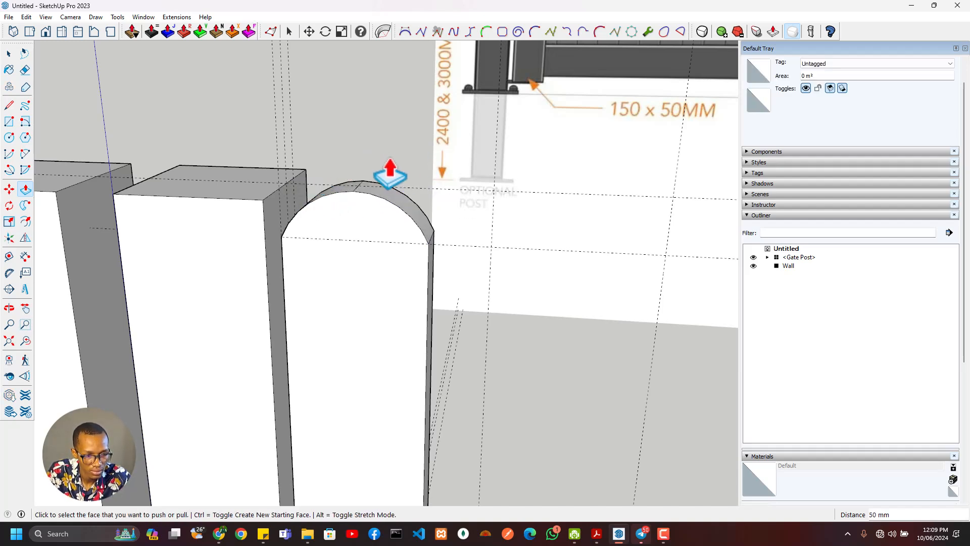
scroll(446, 226, up, 3)
middle_drag(351, 222, 440, 240)
scroll(445, 250, down, 4)
middle_drag(481, 319, 396, 256)
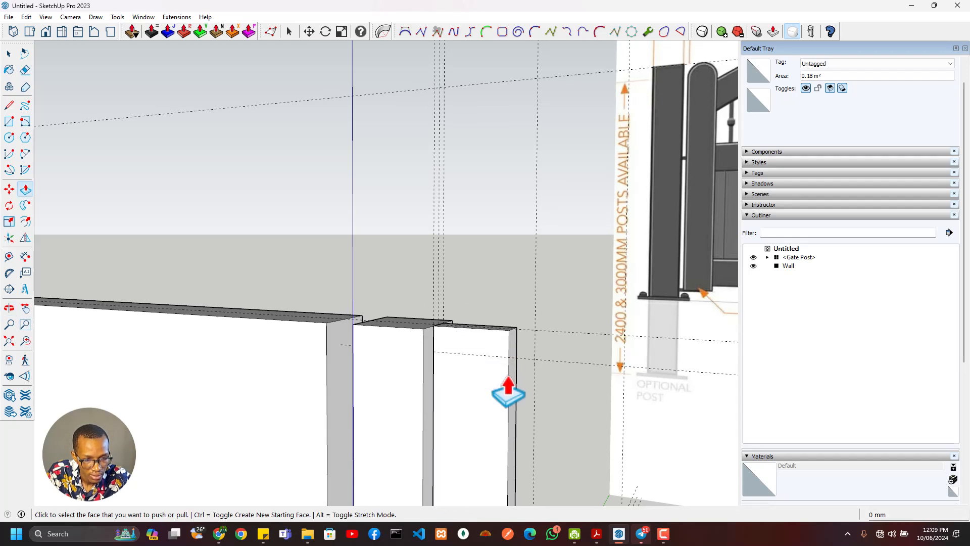
scroll(500, 376, up, 3)
key(a)
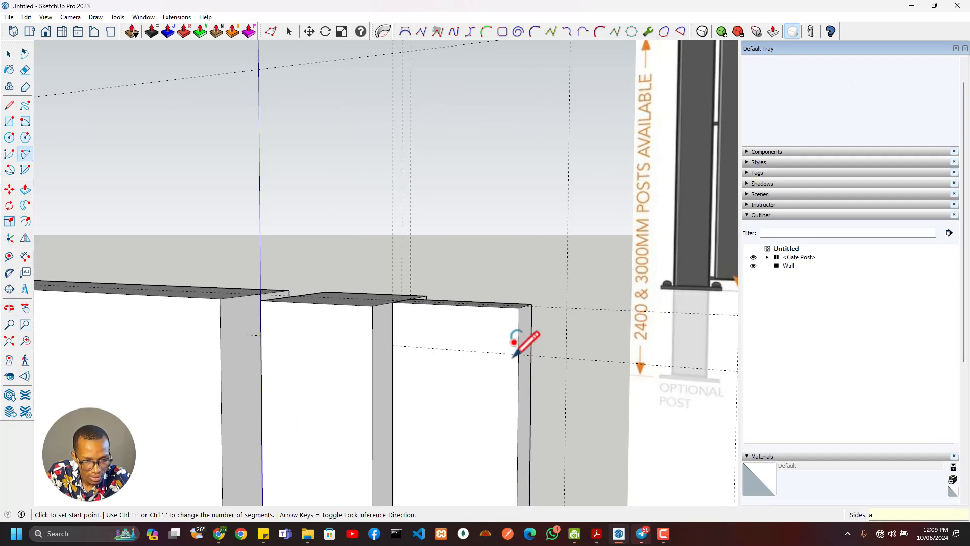
click(519, 355)
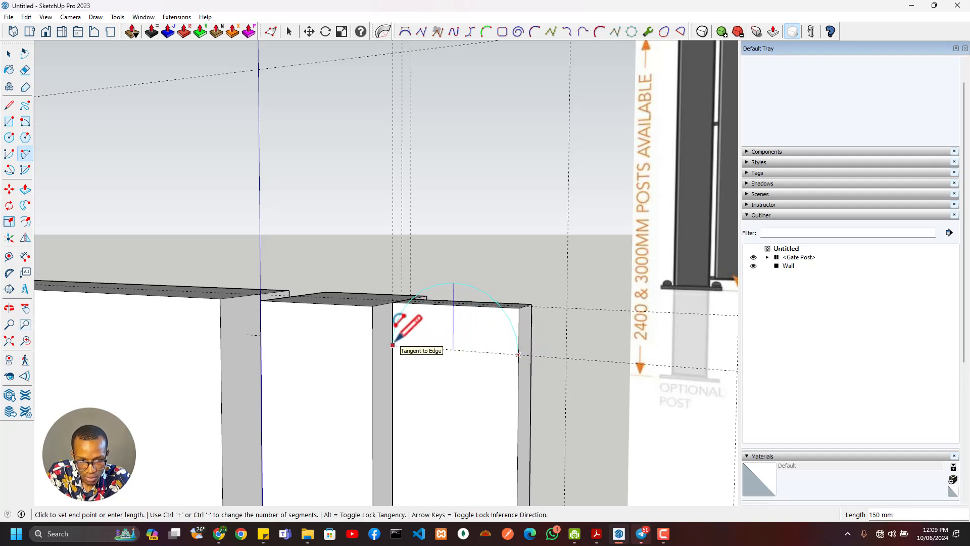
key(Escape)
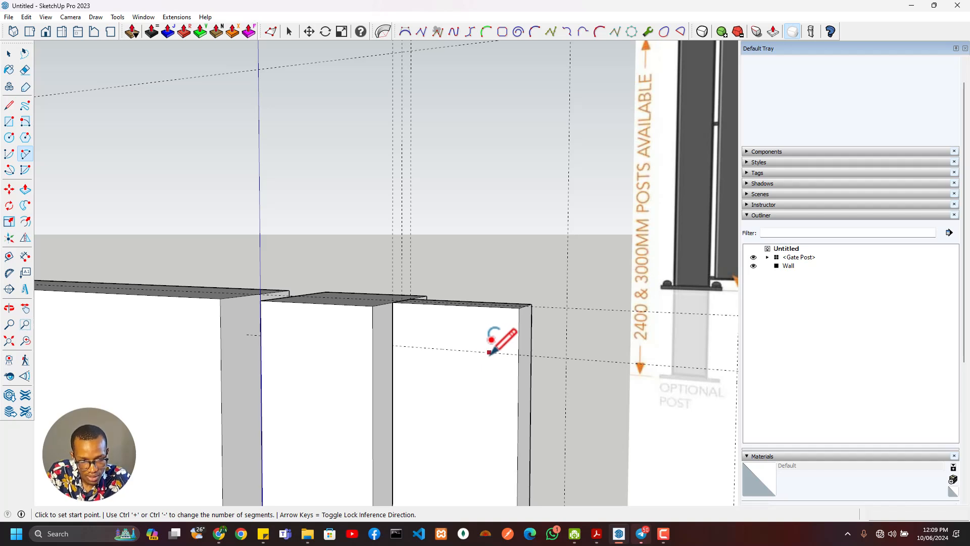
- Move the horizontal guide across the stile's front face down by 20 mm
key(space)
click(511, 364)
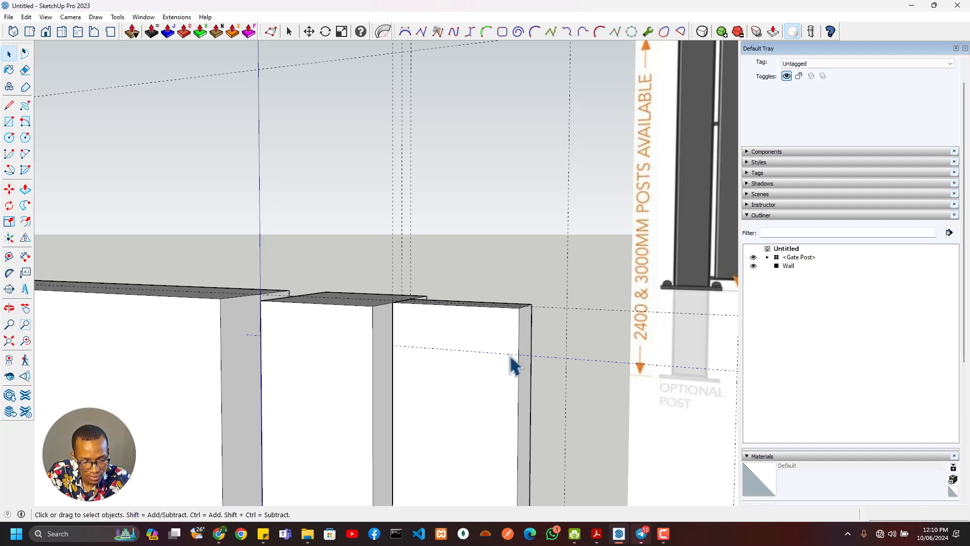
key(m)
click(509, 363)
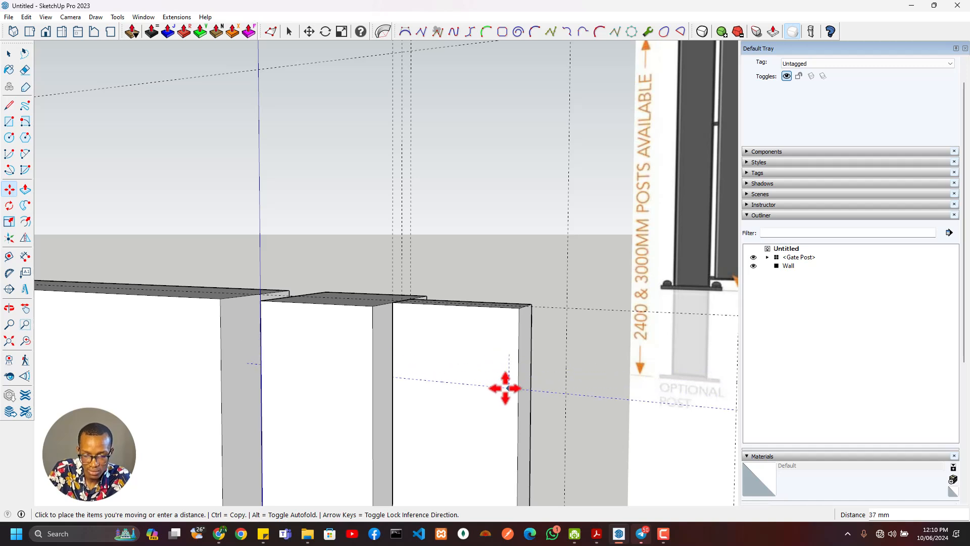
text(20)
key(Return)
- Draw a tangent arc across the stile's front face between the points where the lowered guide meets its side edges
key(a)
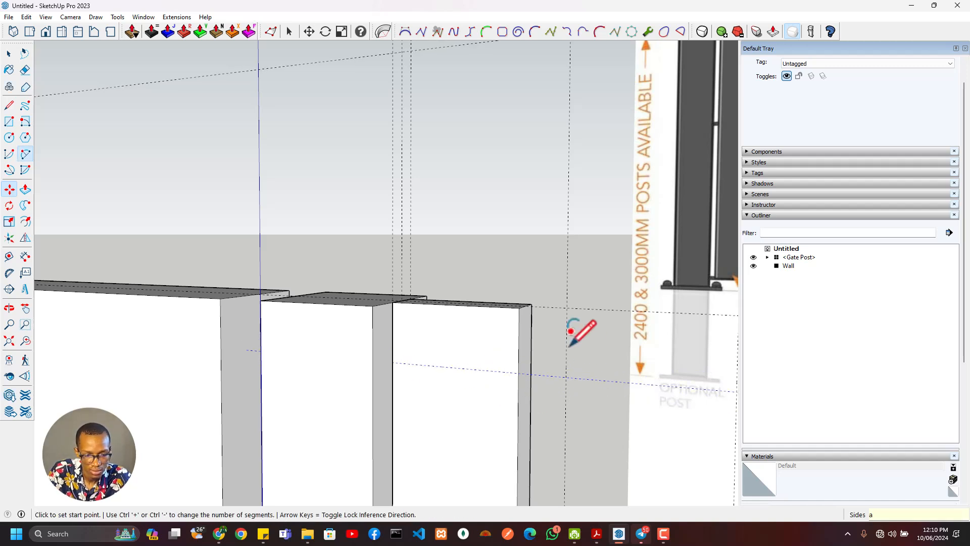
click(518, 373)
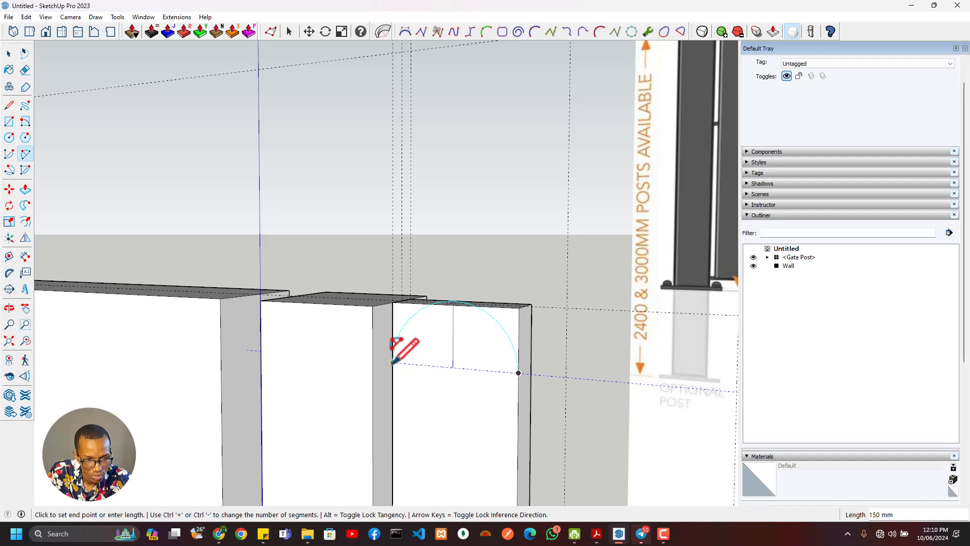
click(394, 362)
scroll(501, 323, up, 3)
- Push the stile's two corner faces beside the new arc through the full 50 mm thickness
key(e)
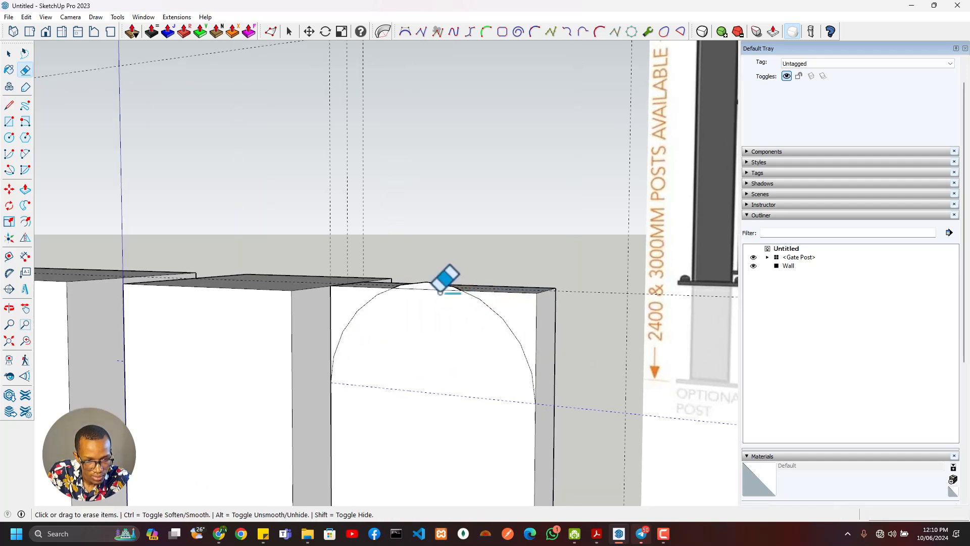
key(p)
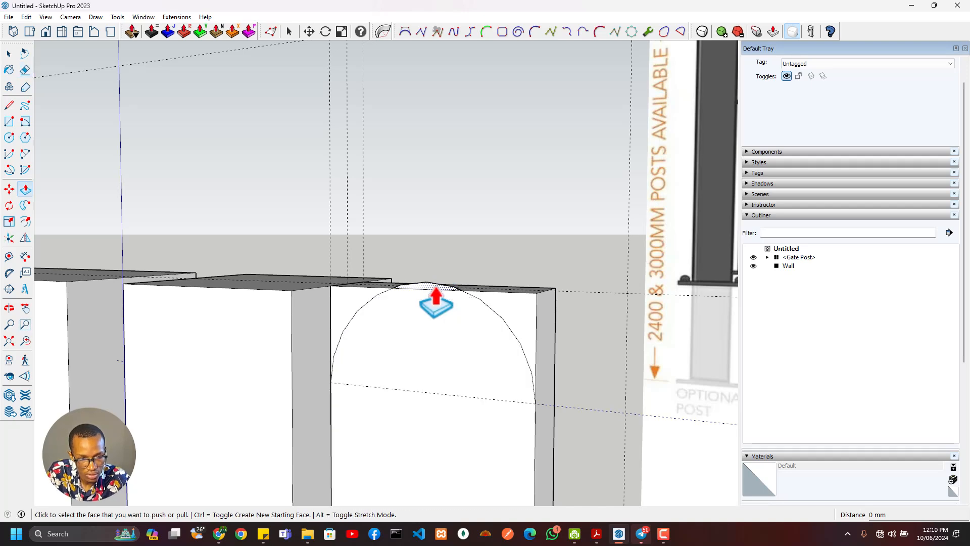
click(504, 314)
click(568, 288)
double_click(368, 310)
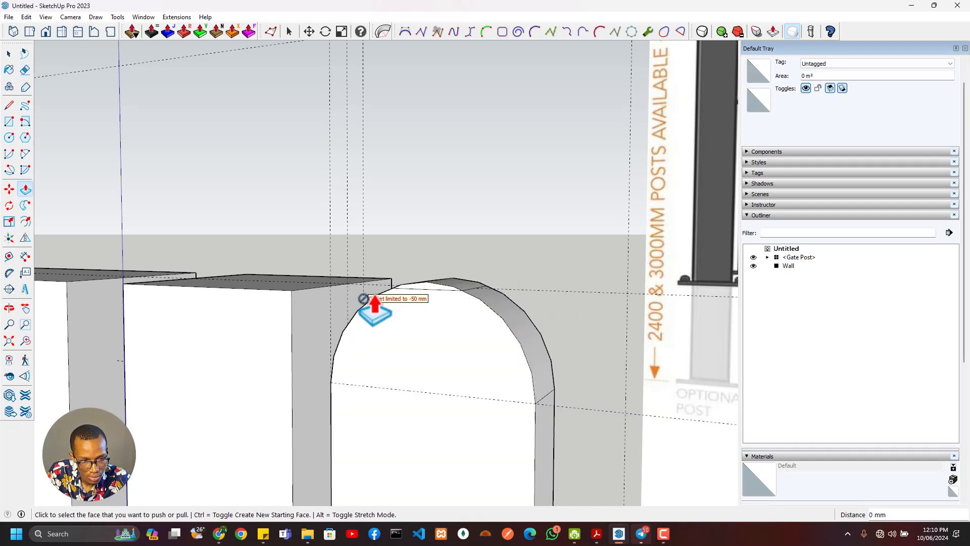
- Undo the push-pull cuts at the stile's top corners
key(r)
click(446, 289)
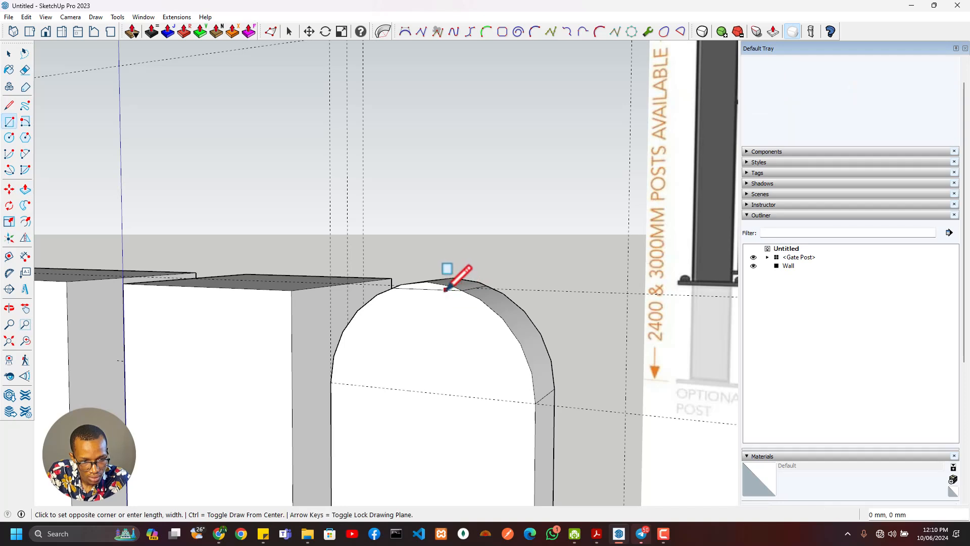
key(Escape)
key(F1)
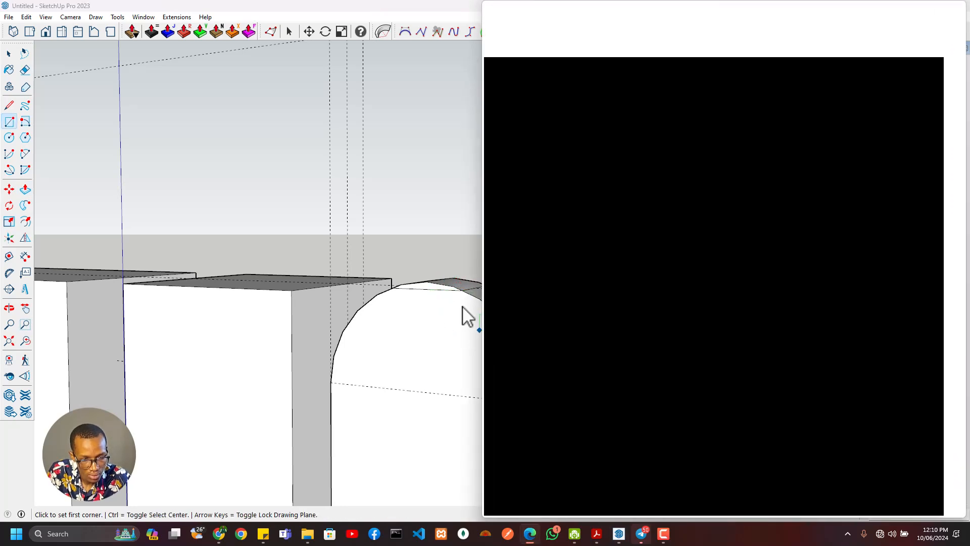
click(461, 23)
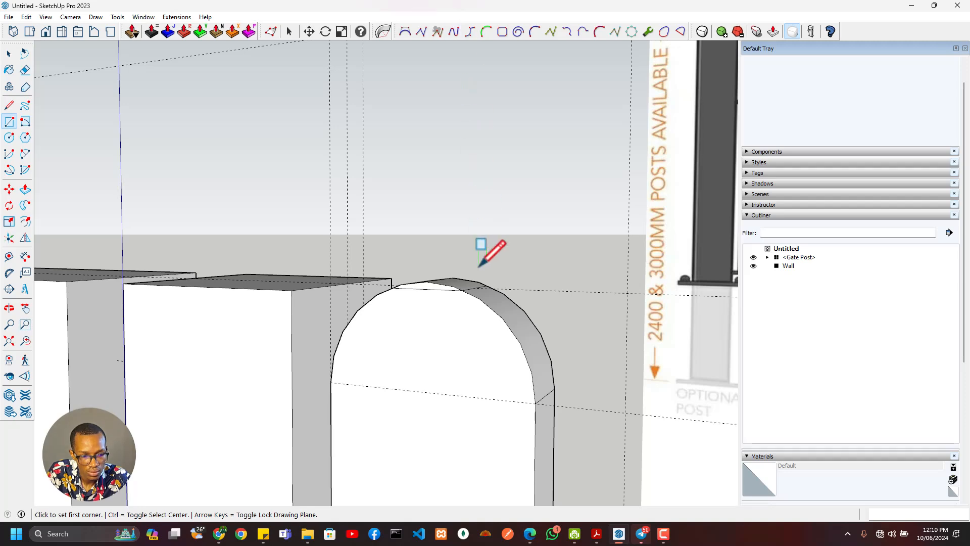
key(ctrl+z)
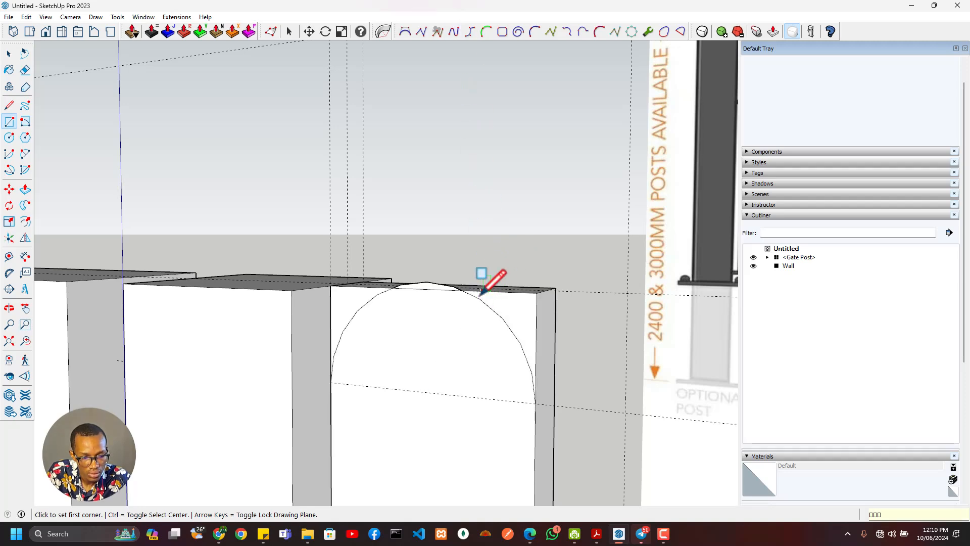
- Draw a 50 mm line across the stile's outer side face from the arc's end to the back edge
key(e)
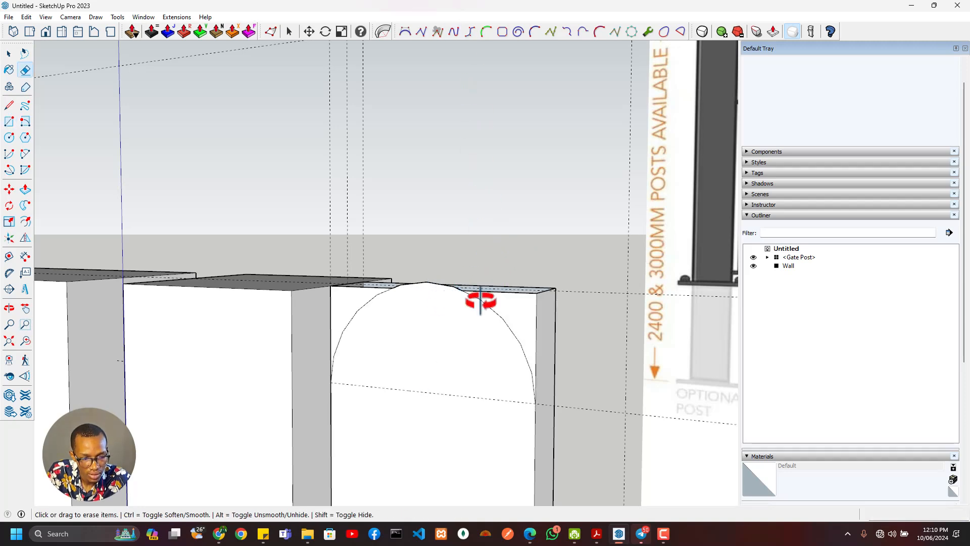
mouse_move(481, 301)
middle_down()
mouse_move(397, 351)
mouse_move(487, 314)
middle_up()
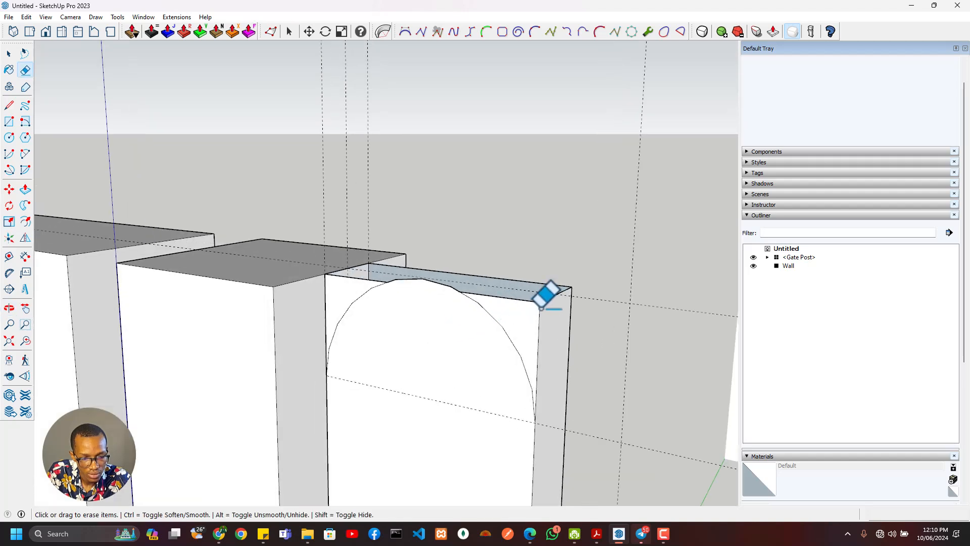
key(l)
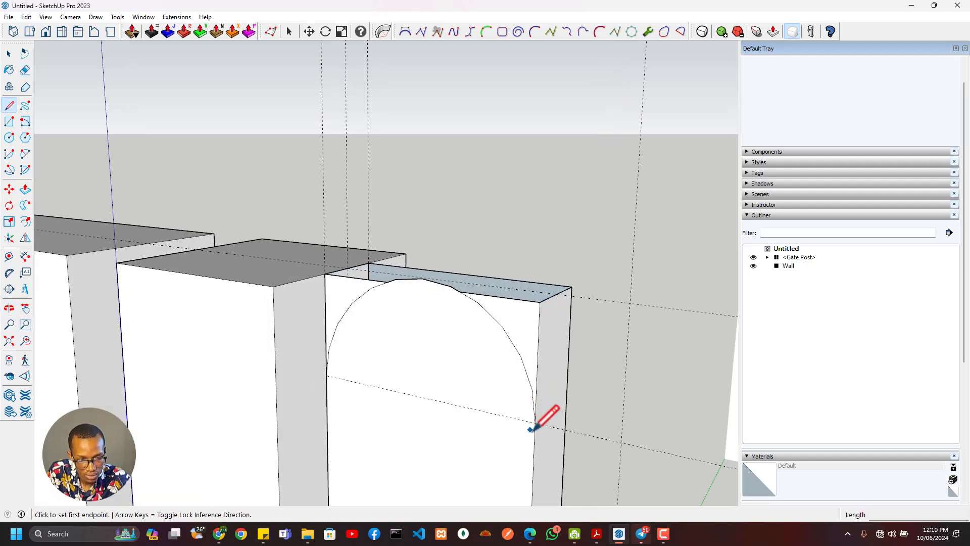
click(536, 422)
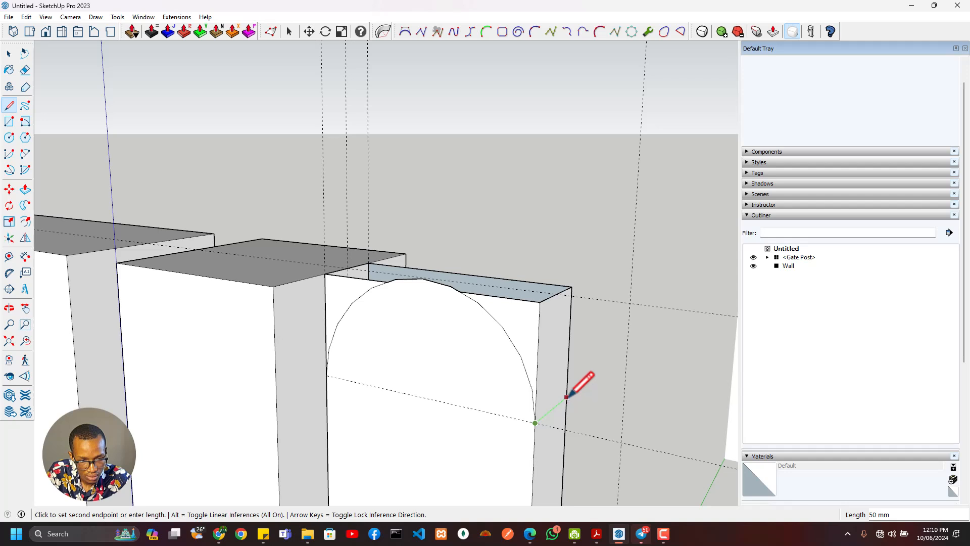
click(566, 397)
click(326, 375)
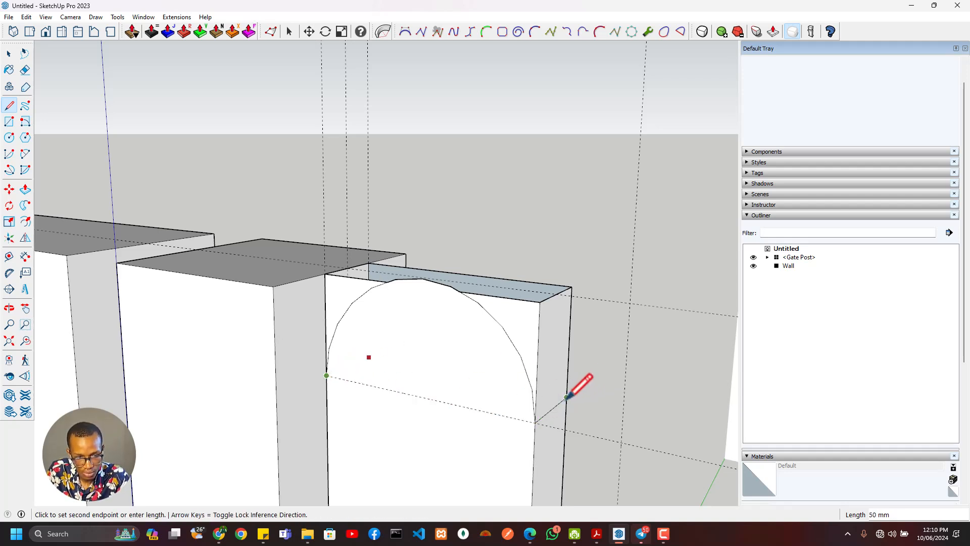
- Erase the stile's straight top and corner edges around the arc, leaving only its half-round front face
key(e)
click(554, 286)
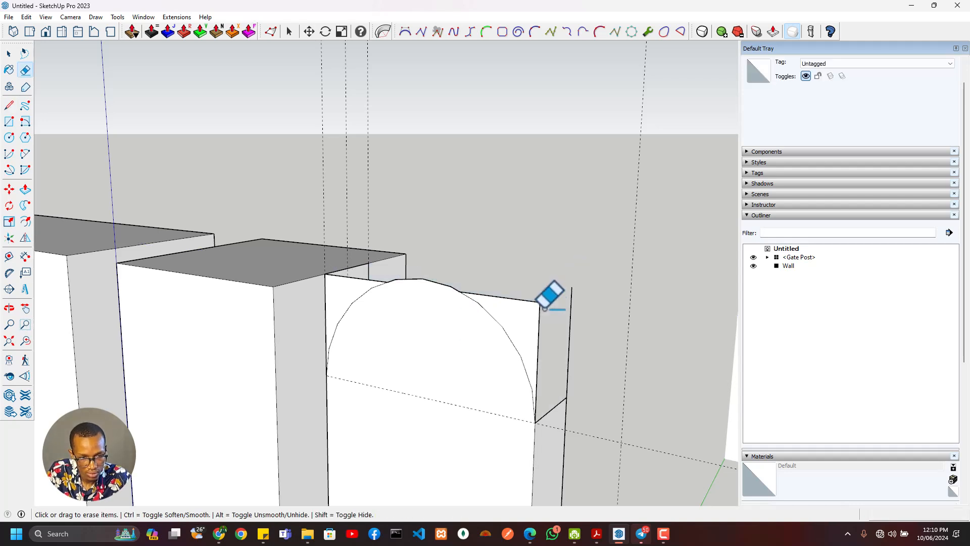
scroll(341, 283, up, 2)
drag(317, 284, 389, 270)
key(space)
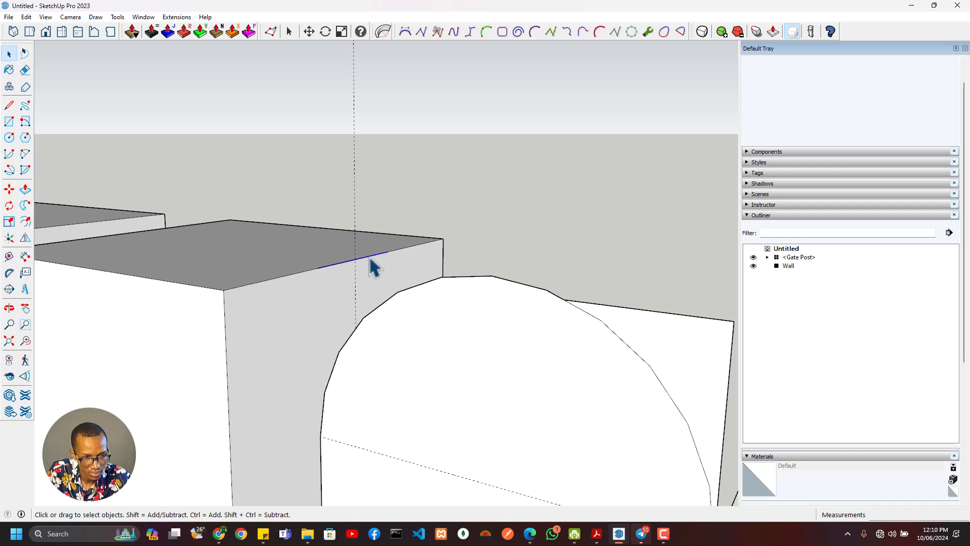
click(376, 259)
scroll(518, 302, down, 2)
key(e)
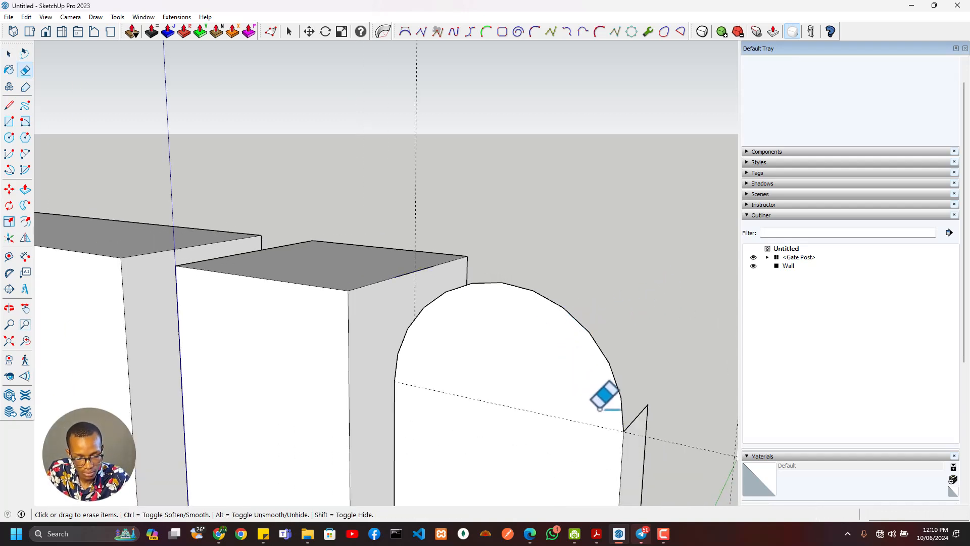
- Draw 150 mm lines across the stile's front and back at the level of the arc's ends
key(l)
click(623, 432)
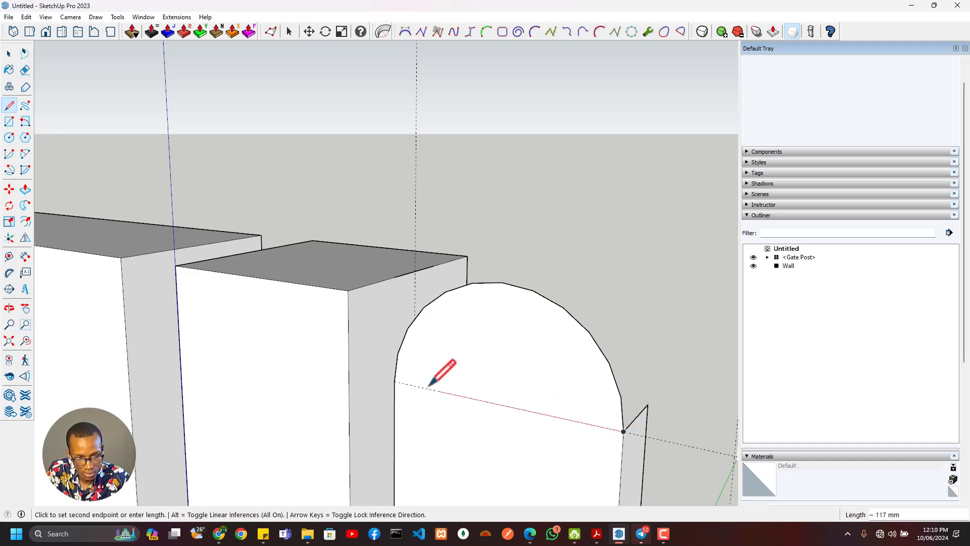
click(394, 381)
middle_drag(580, 320, 320, 312)
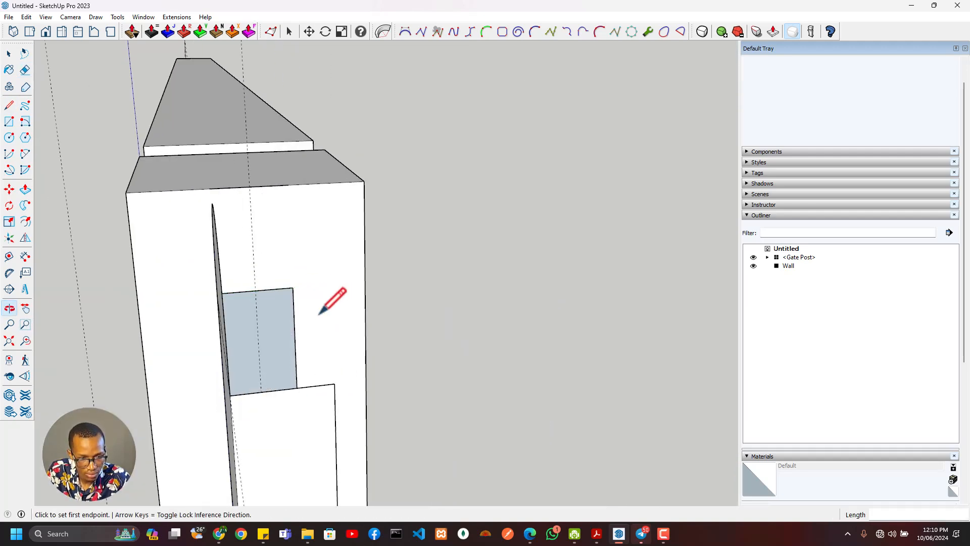
click(334, 384)
click(293, 288)
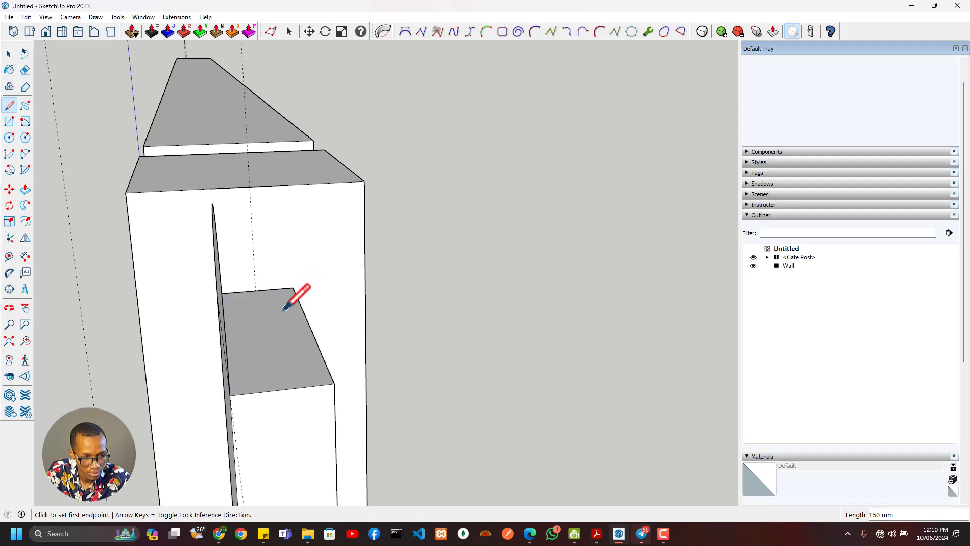
- Delete the flat face capping the stile below the arc and extrude the half-round face 50 mm to the back edge
key(space)
click(286, 322)
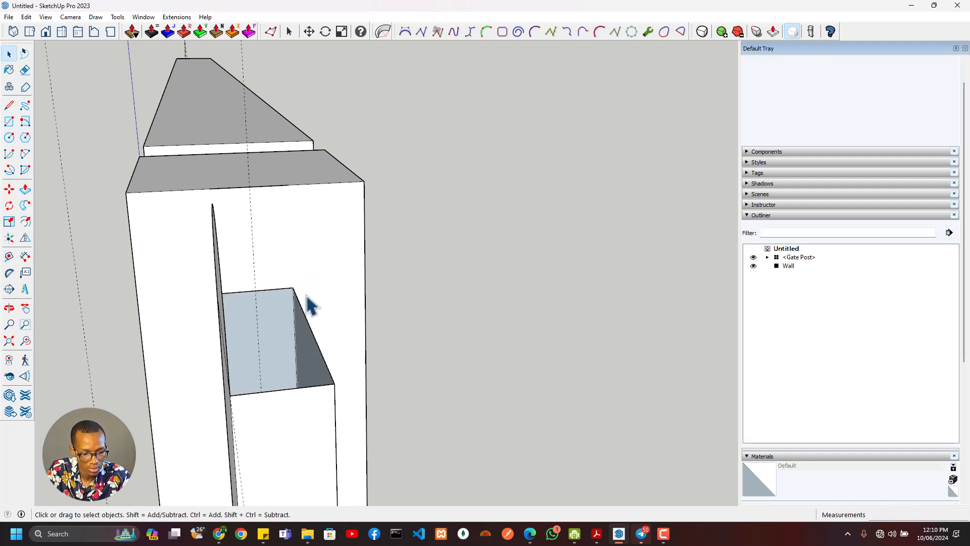
key(p)
click(219, 283)
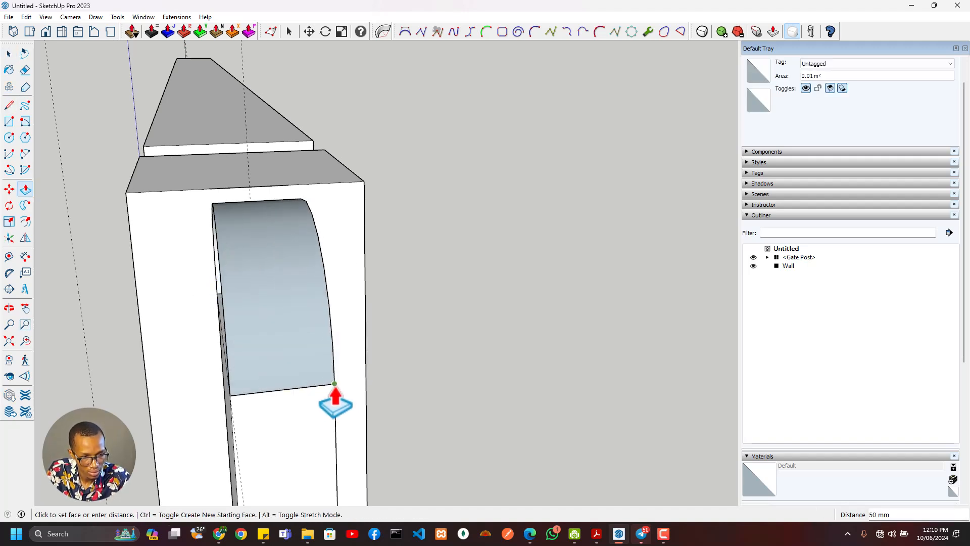
click(335, 388)
- Inspect the rounded stile top and delete the stray edge left along the post's upper edge
scroll(266, 366, down, 1)
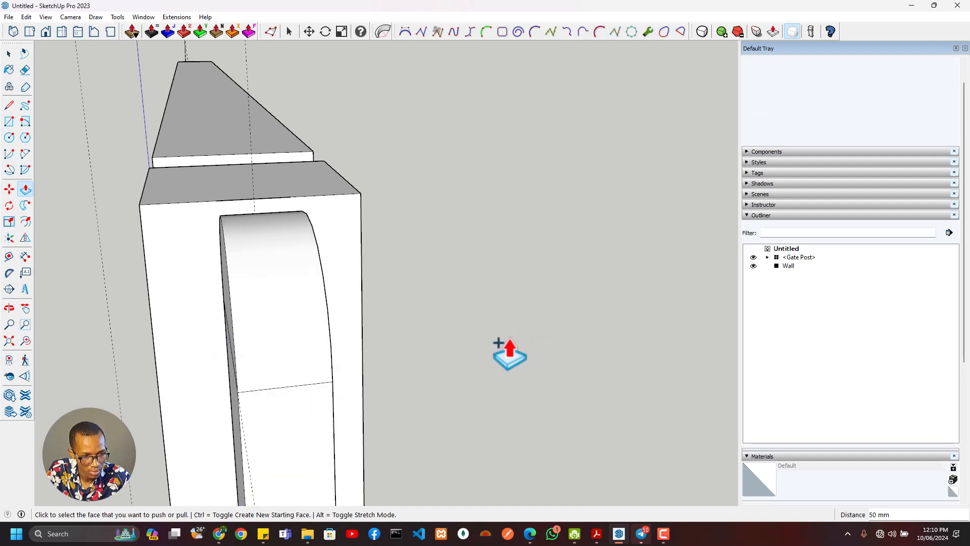
middle_drag(304, 347, 499, 329)
scroll(340, 370, down, 4)
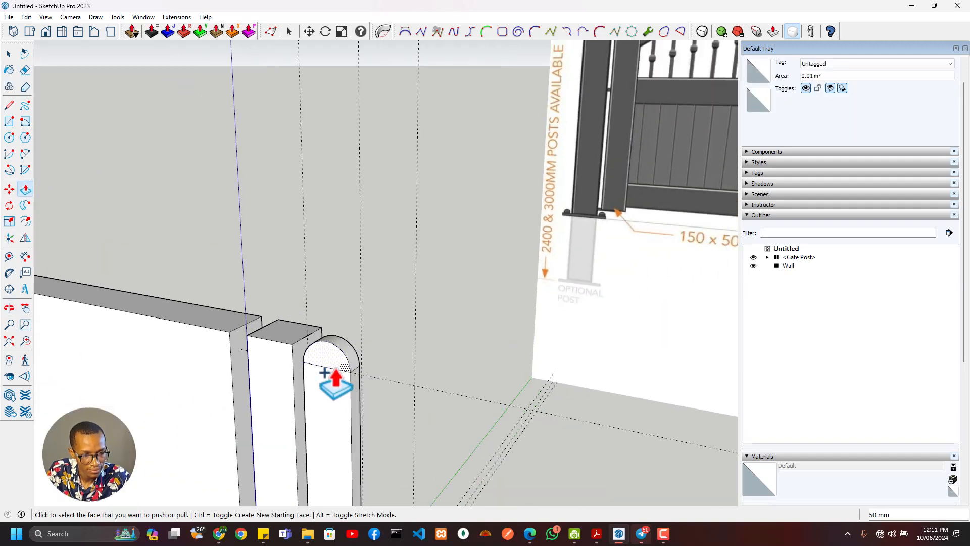
scroll(347, 249, up, 4)
scroll(353, 397, up, 2)
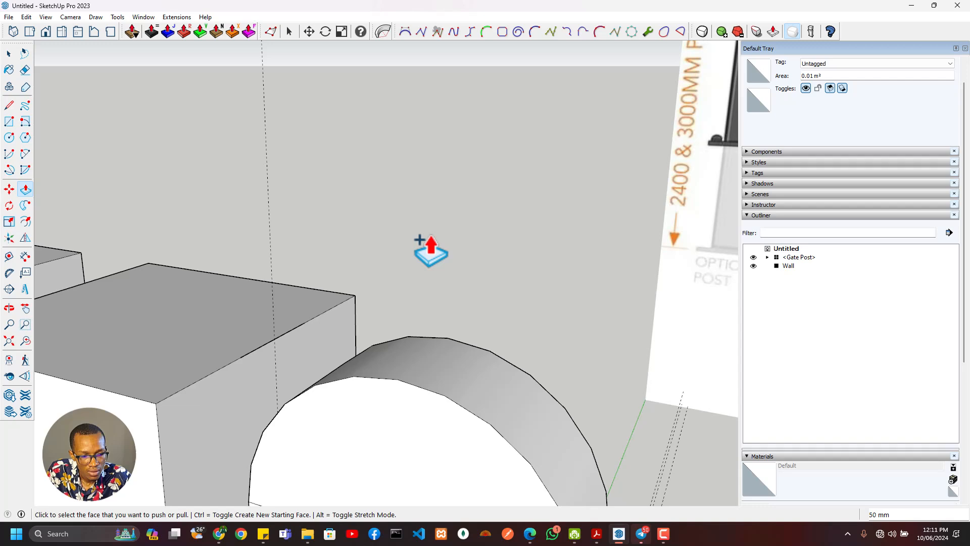
key(space)
click(258, 363)
scroll(262, 365, down, 6)
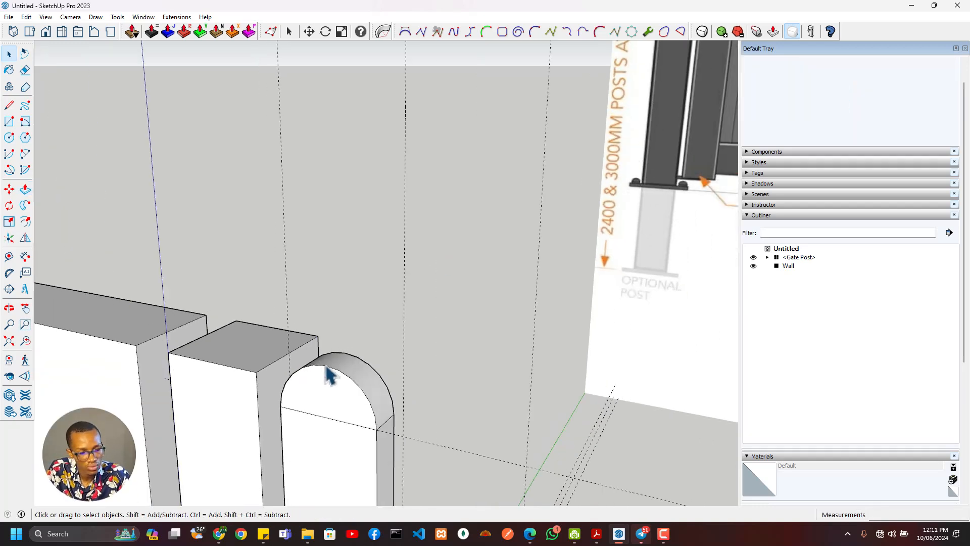
scroll(307, 415, up, 3)
scroll(306, 415, down, 4)
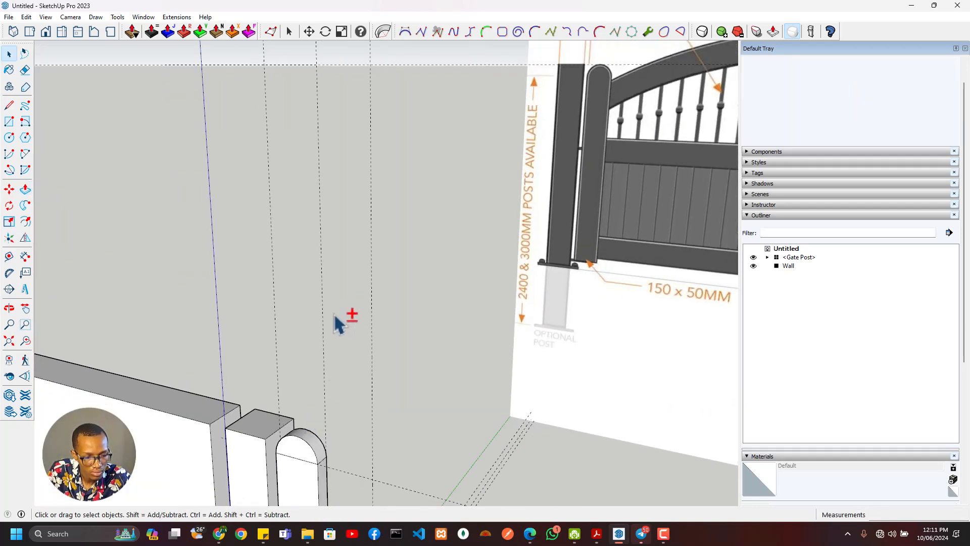
scroll(344, 314, up, 4)
click(390, 303)
scroll(387, 303, up, 2)
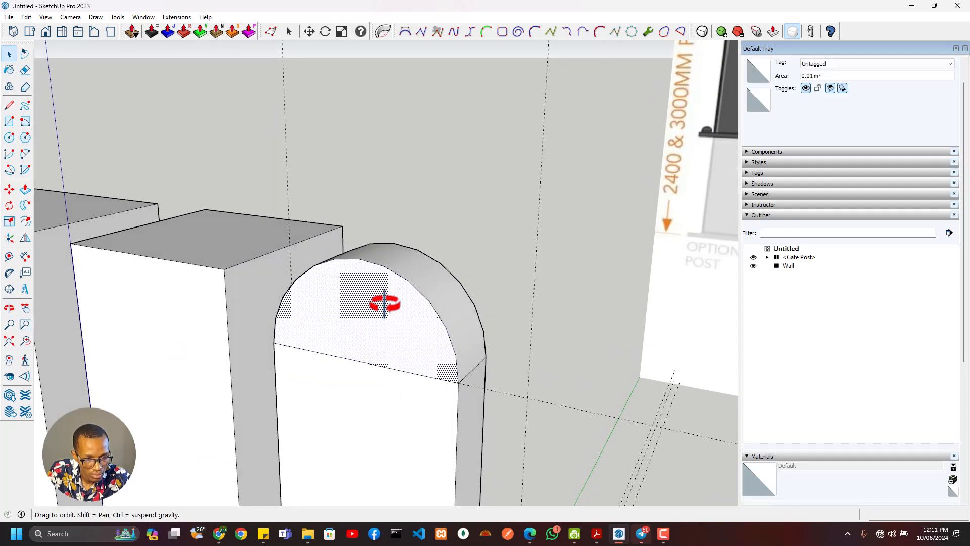
middle_drag(385, 304, 278, 318)
middle_drag(470, 334, 375, 321)
shift+click(261, 208)
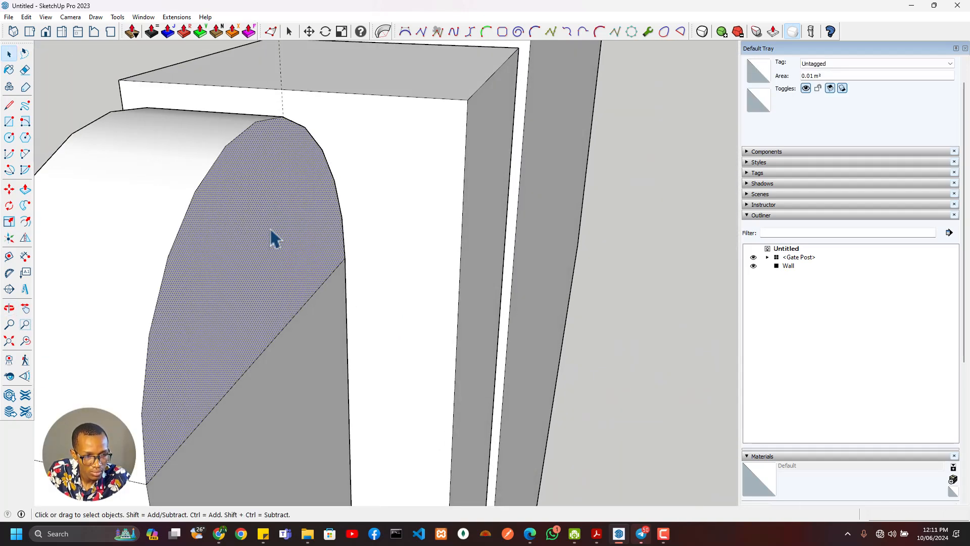
key(m)
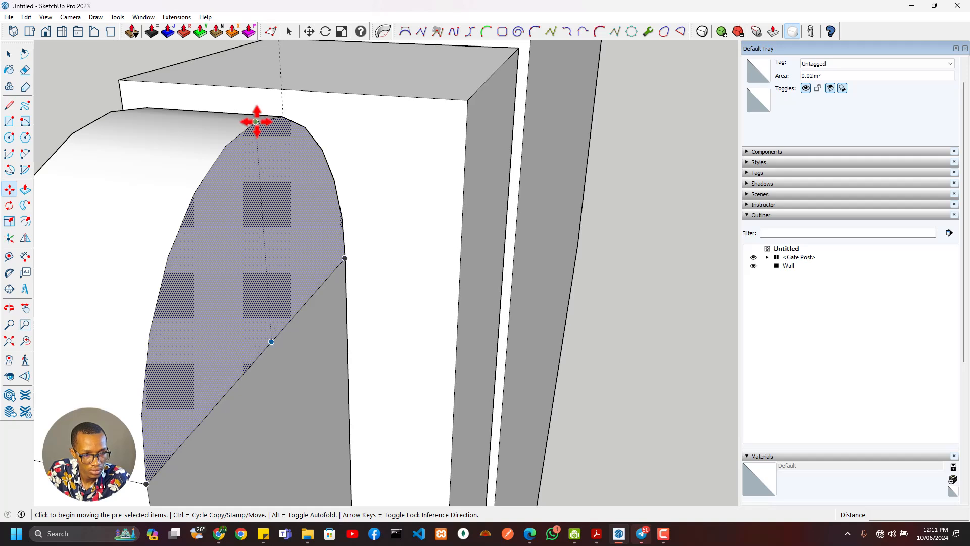
click(251, 124)
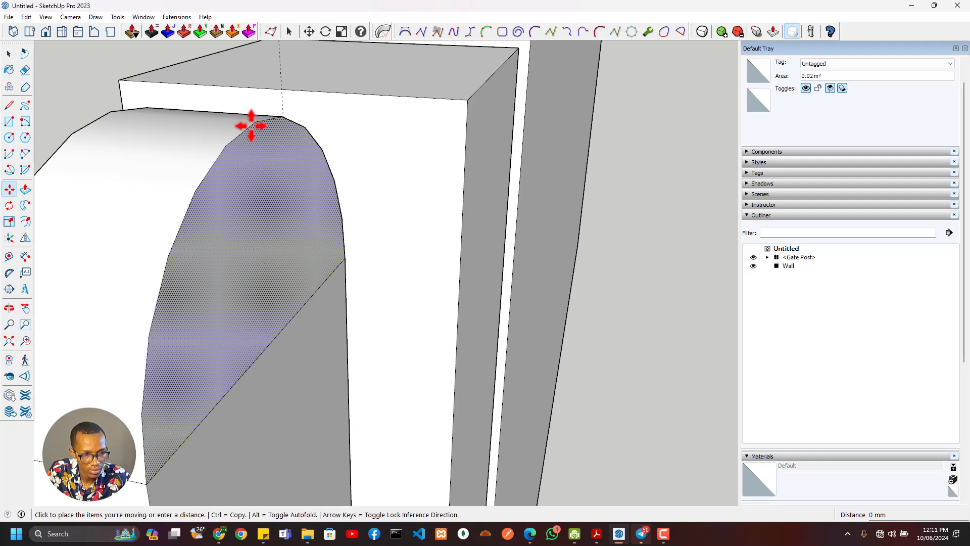
click(467, 100)
middle_drag(417, 134, 298, 321)
scroll(308, 318, down, 3)
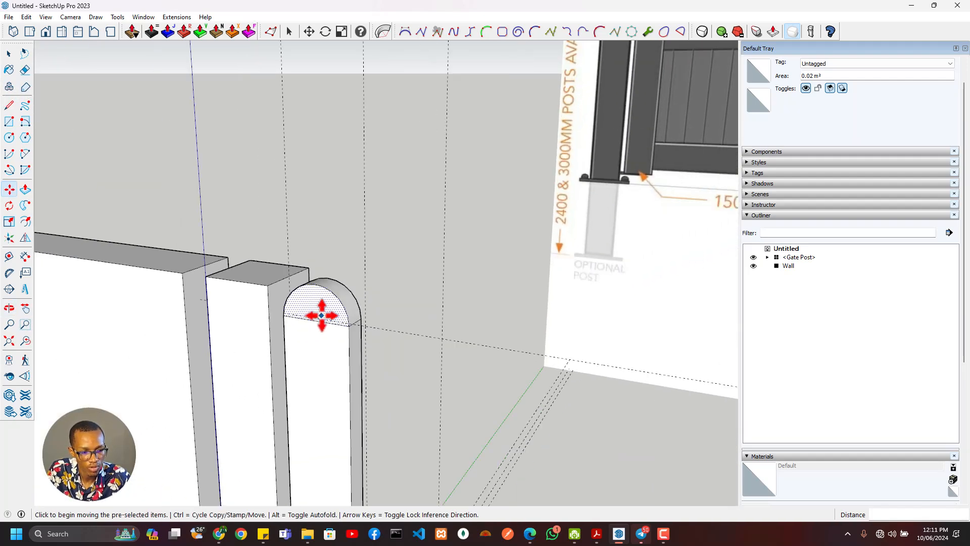
scroll(609, 95, down, 1)
click(599, 127)
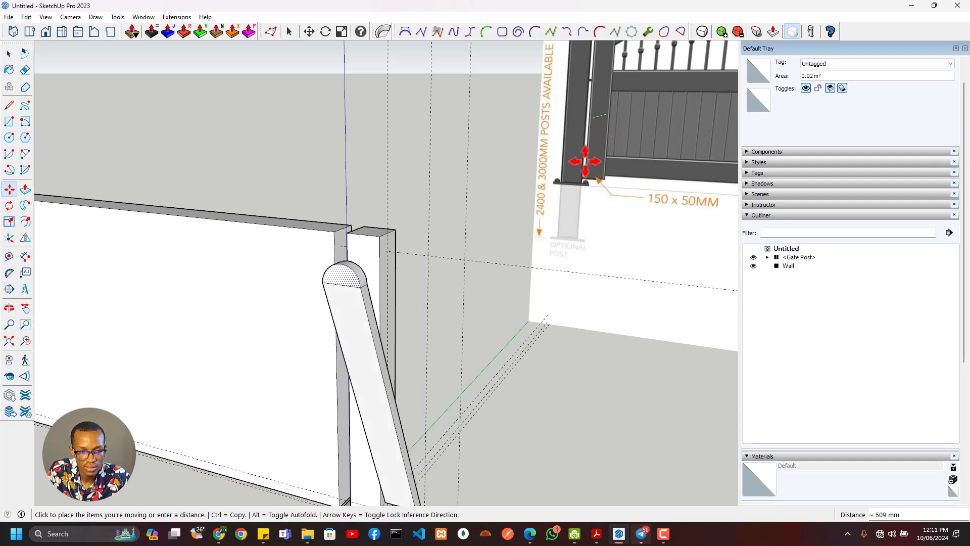
key(Escape)
- Examine the reference drawing's rails, panels, stiles and dimension labels against the modelled post and stile
scroll(550, 202, down, 2)
scroll(581, 82, up, 3)
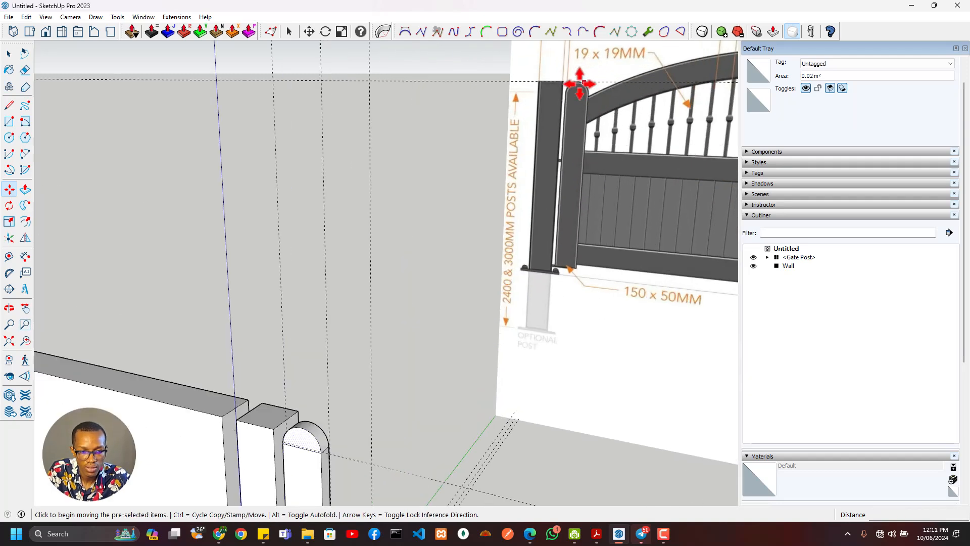
scroll(515, 157, down, 2)
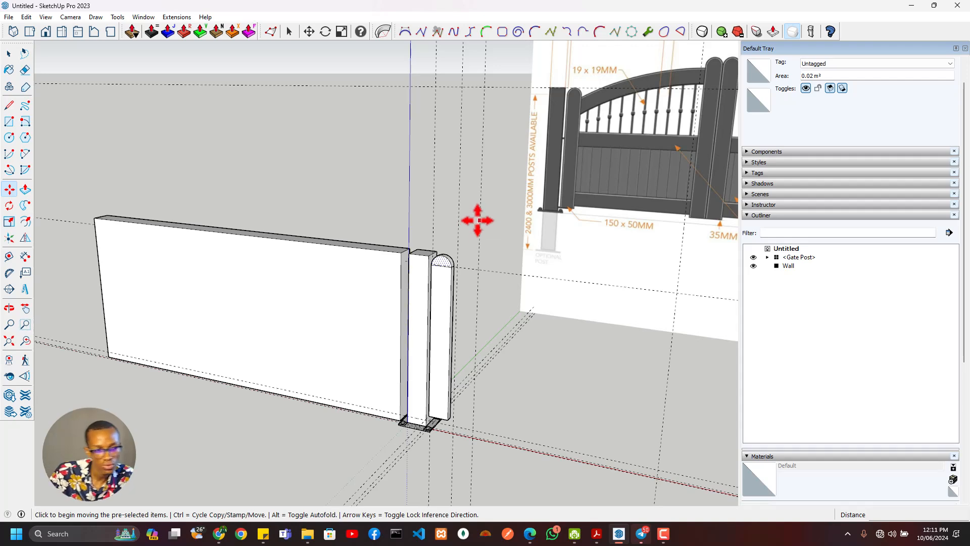
scroll(452, 329, up, 3)
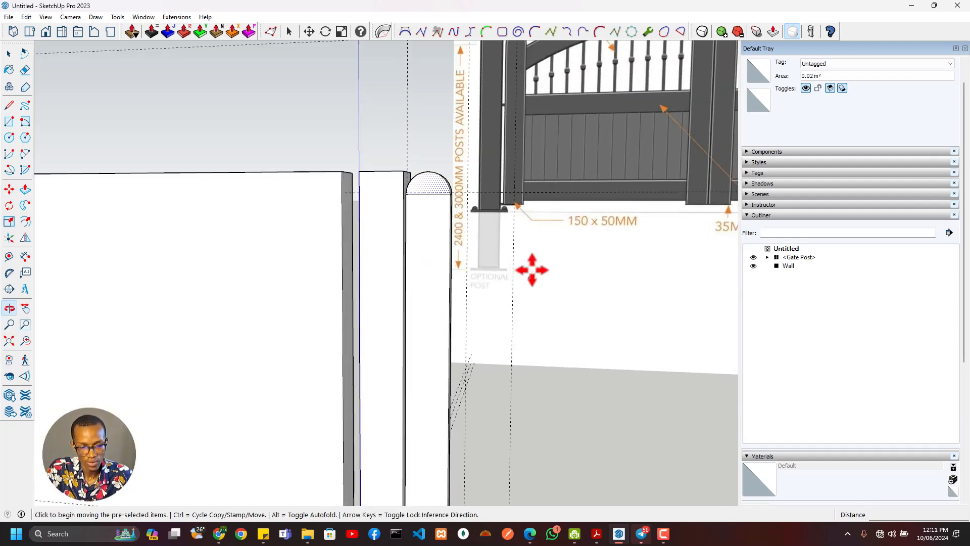
scroll(532, 270, down, 4)
scroll(368, 259, up, 3)
scroll(327, 268, down, 2)
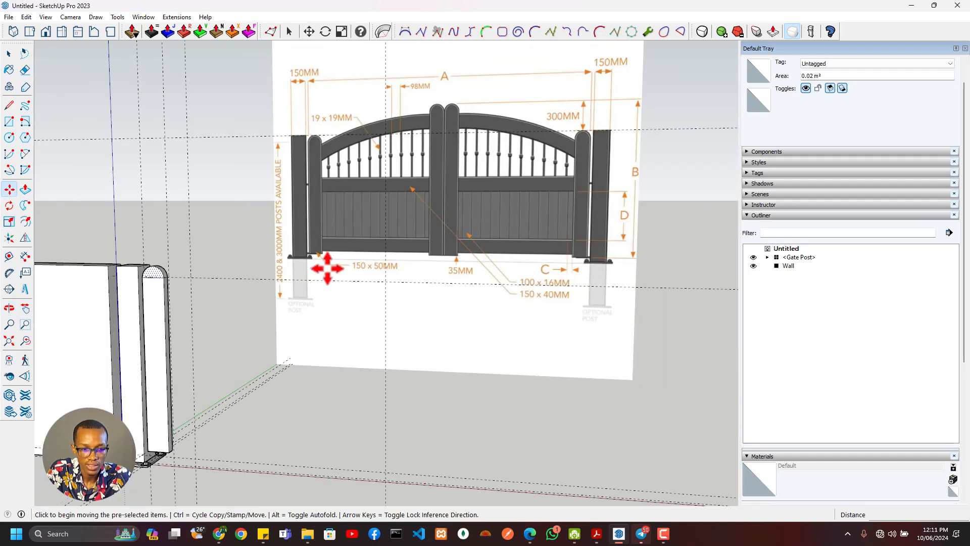
middle_drag(327, 268, 322, 198)
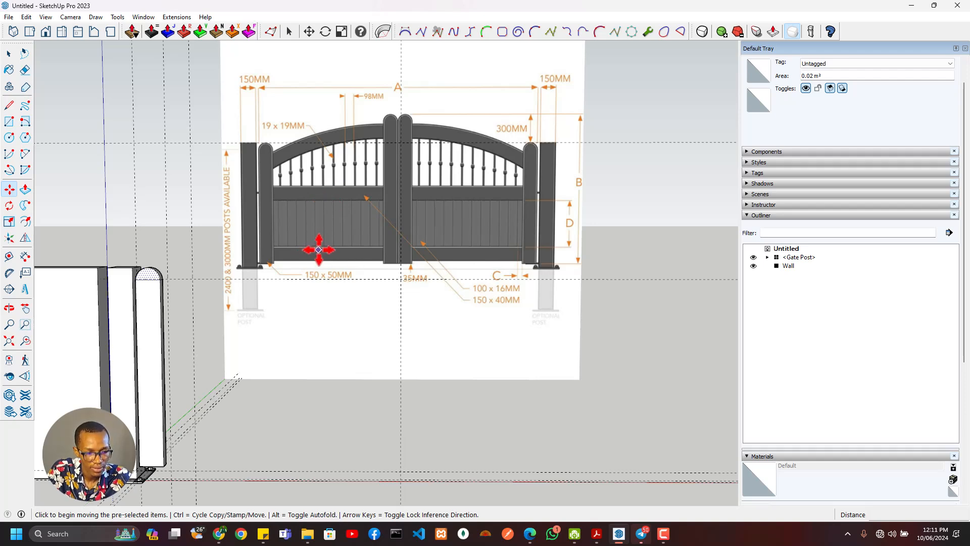
scroll(321, 263, up, 3)
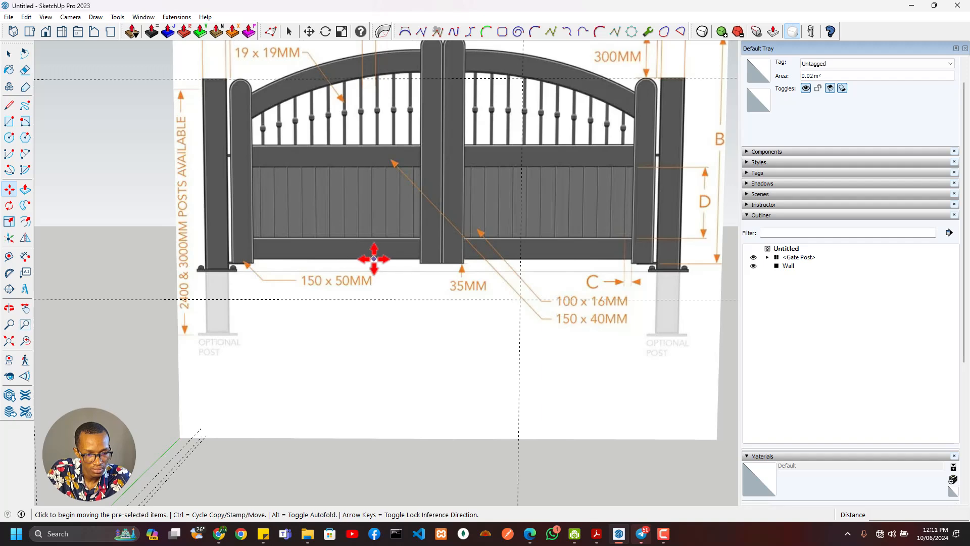
scroll(237, 257, up, 1)
scroll(249, 263, down, 5)
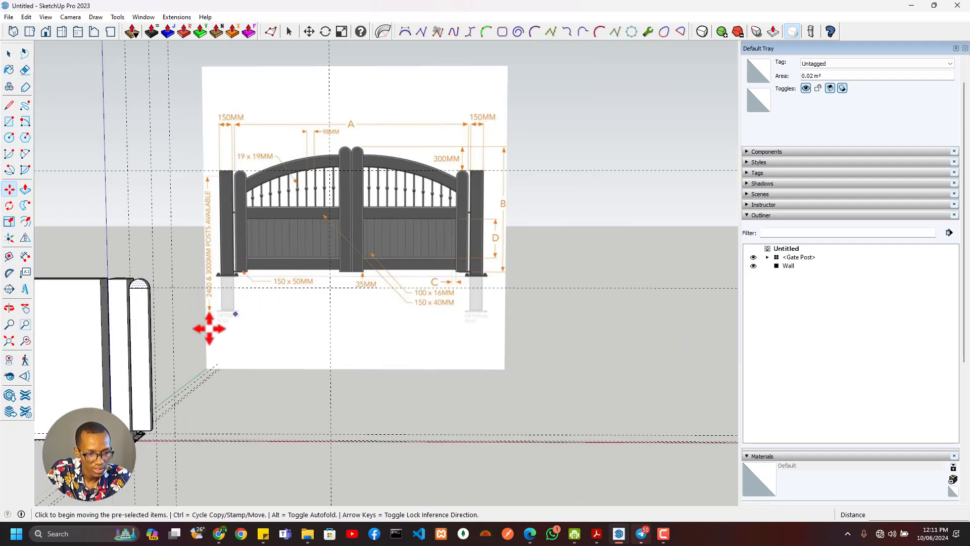
scroll(172, 343, up, 2)
scroll(322, 162, down, 1)
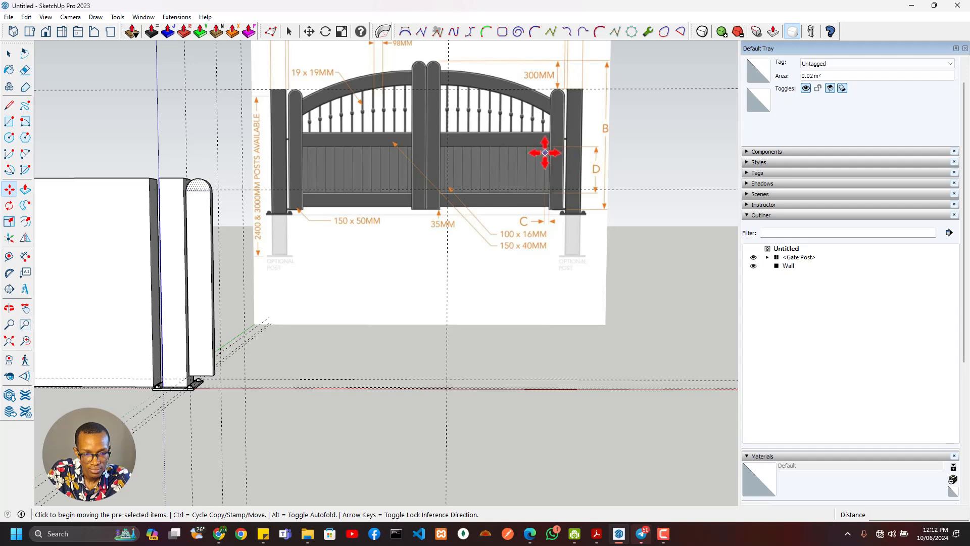
scroll(313, 161, up, 3)
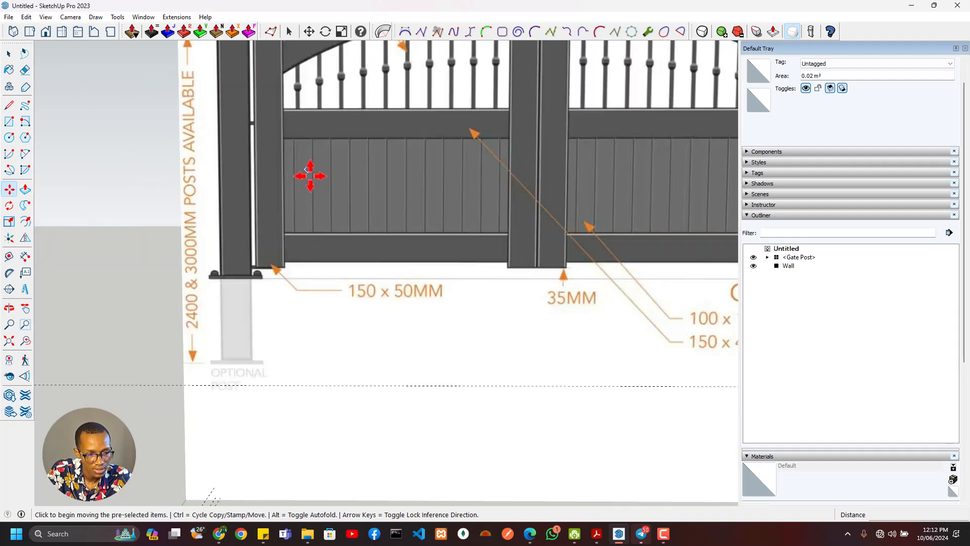
- Measure the vertical offset between the stile's bottom and the lower rail's underside on the reference drawing
key(t)
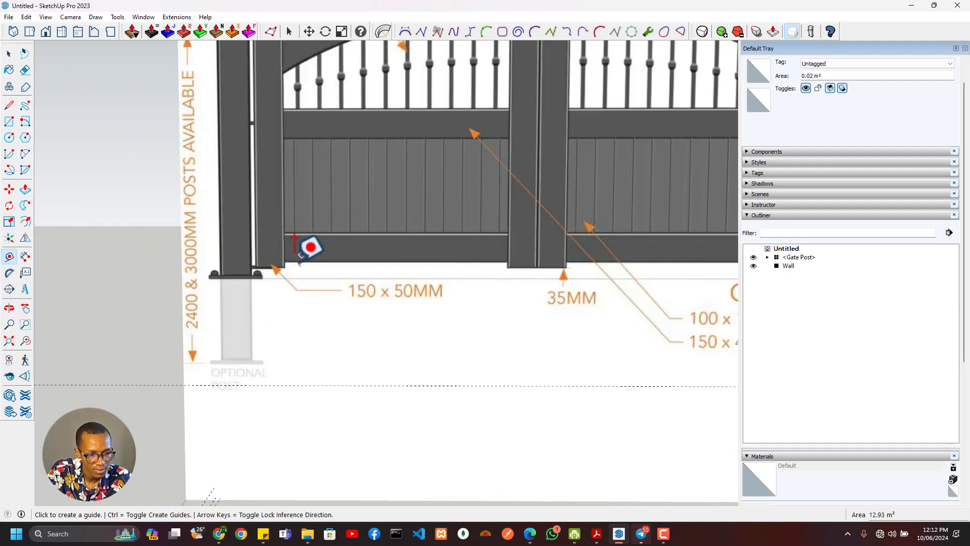
scroll(286, 261, up, 2)
scroll(279, 270, up, 2)
click(282, 268)
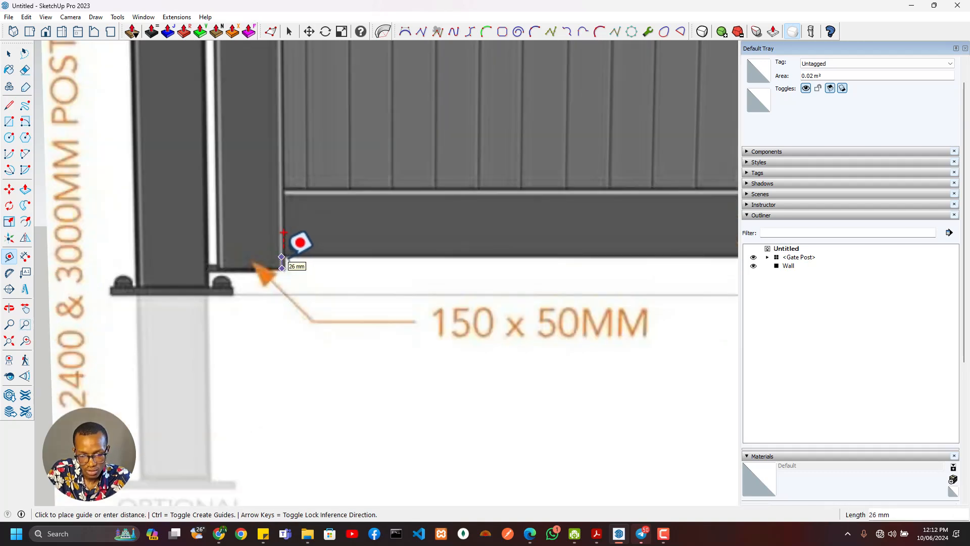
click(282, 257)
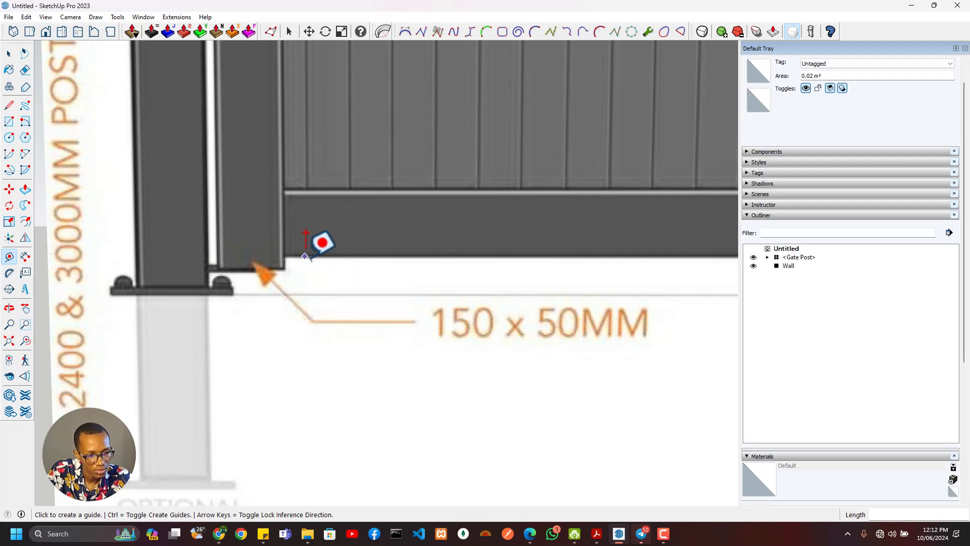
- Measure the height of the boarded panel between the lower and middle rails on the reference drawing
scroll(304, 256, down, 3)
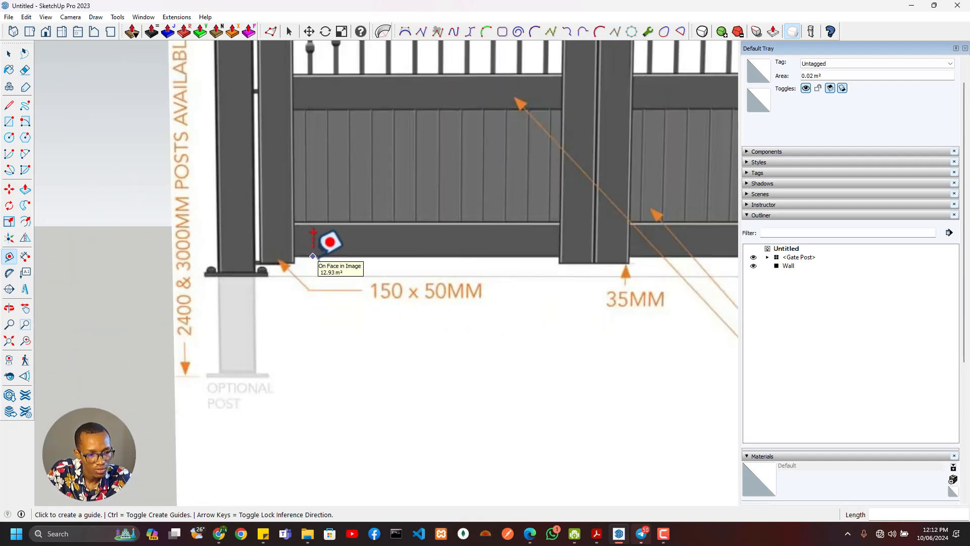
scroll(313, 256, down, 2)
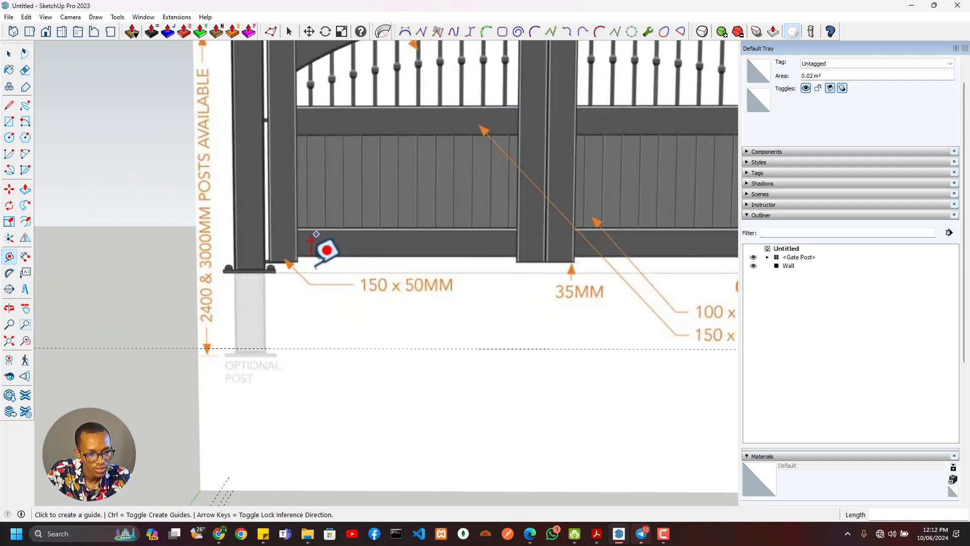
scroll(317, 234, down, 5)
click(313, 244)
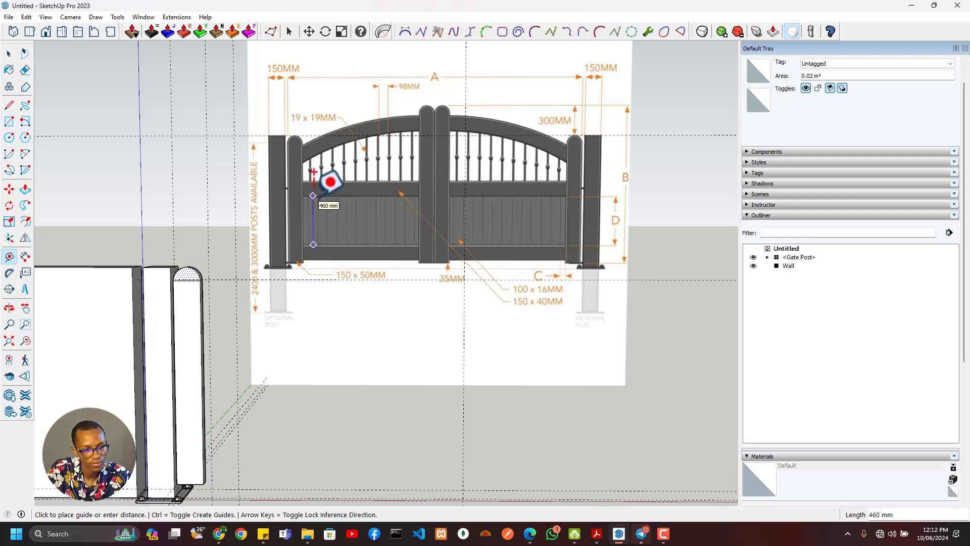
key(Escape)
scroll(319, 260, down, 4)
scroll(298, 303, up, 4)
- Select all the connected geometry of the round-topped stile and make it a group
middle_drag(294, 307, 185, 328)
key(space)
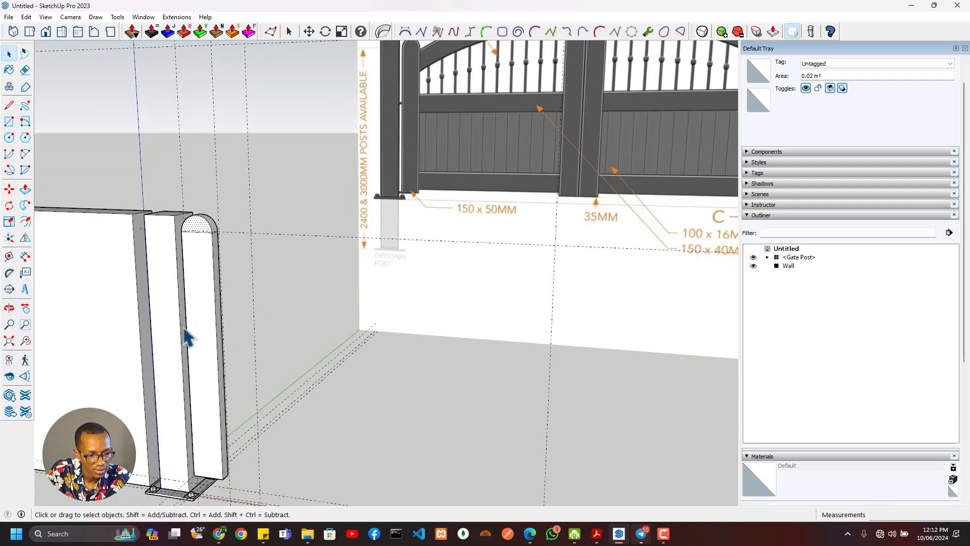
click(184, 328)
triple_click(202, 311)
right_click(202, 310)
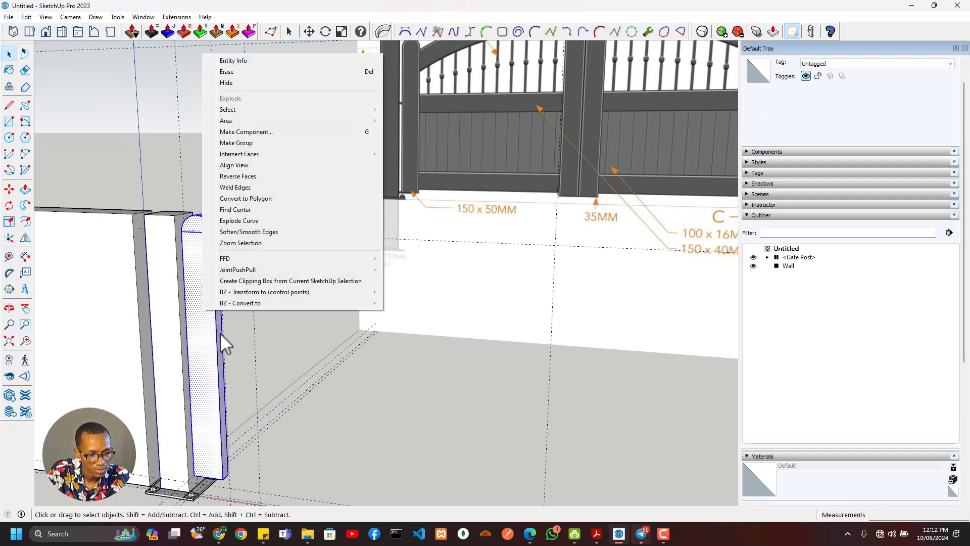
click(248, 143)
- Place a horizontal guide just above the stile's bottom edge to mark the lower rail's underside
scroll(225, 308, down, 3)
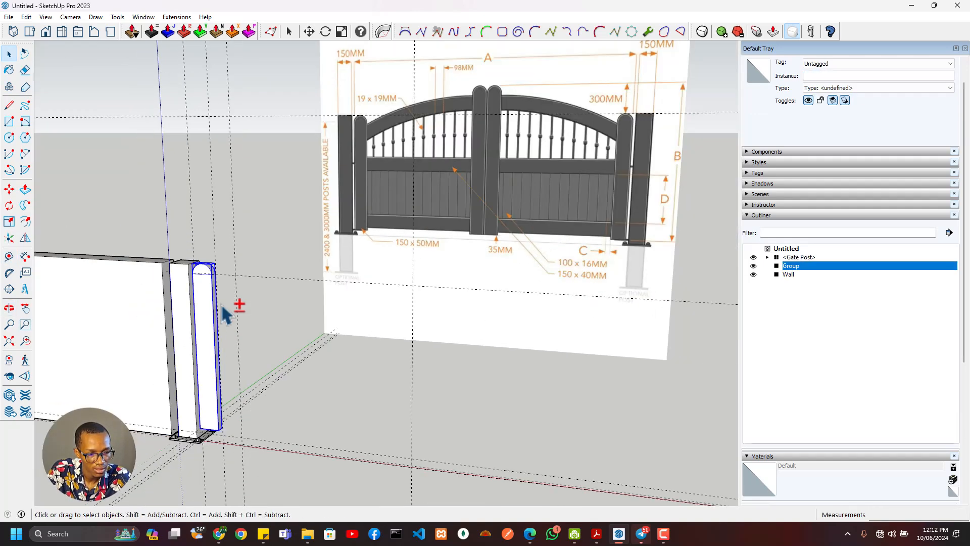
middle_drag(204, 420, 205, 438)
scroll(208, 435, up, 5)
key(t)
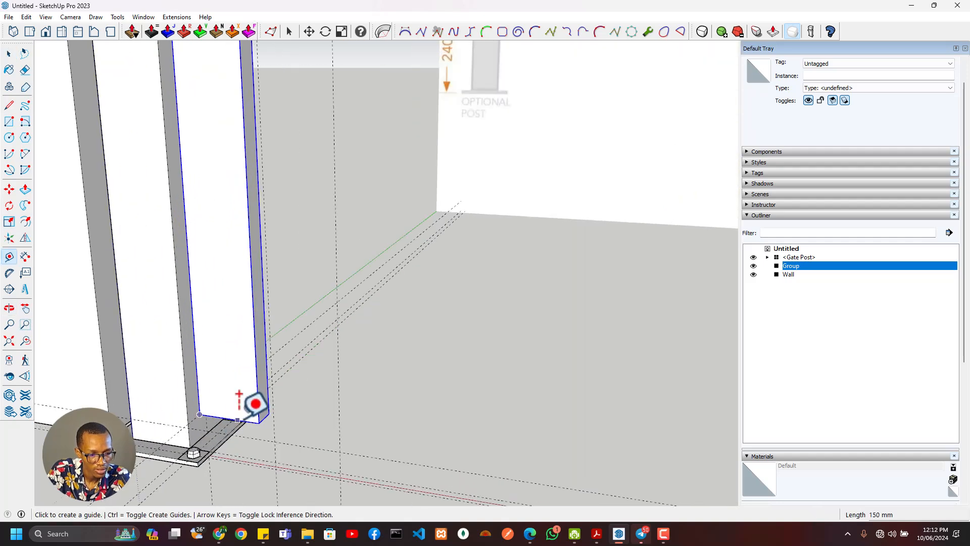
click(242, 420)
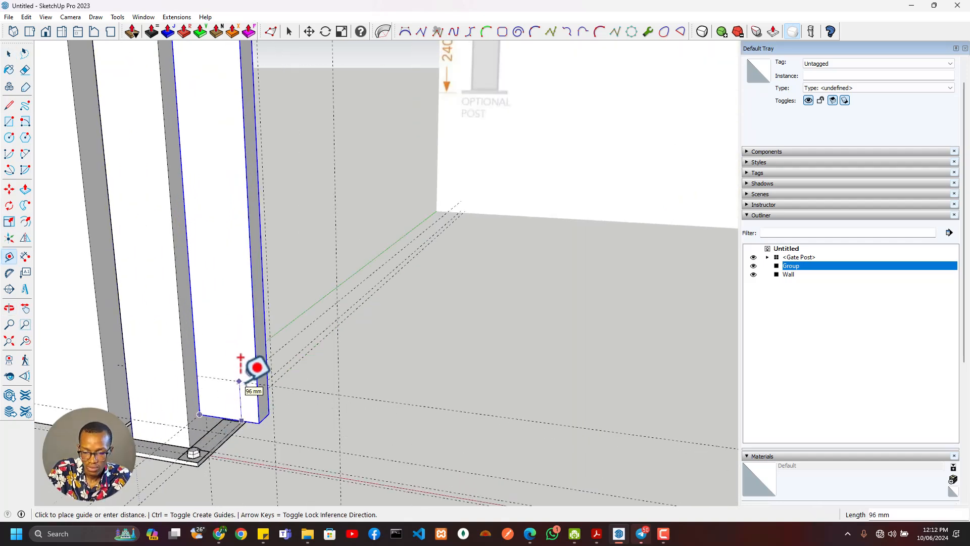
scroll(238, 405, up, 2)
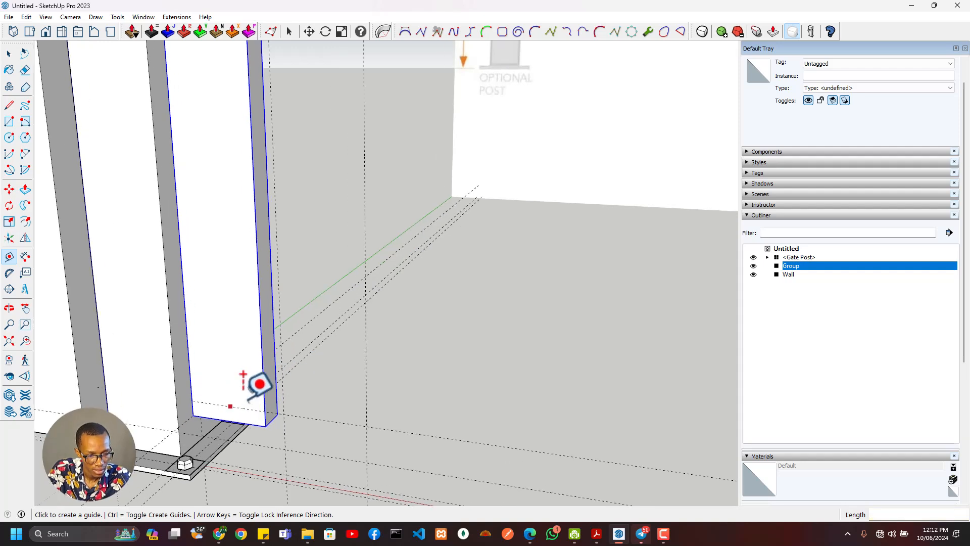
- Draw a 150 mm high rectangle across the stile's inner side face, starting at the horizontal guide
key(r)
click(286, 400)
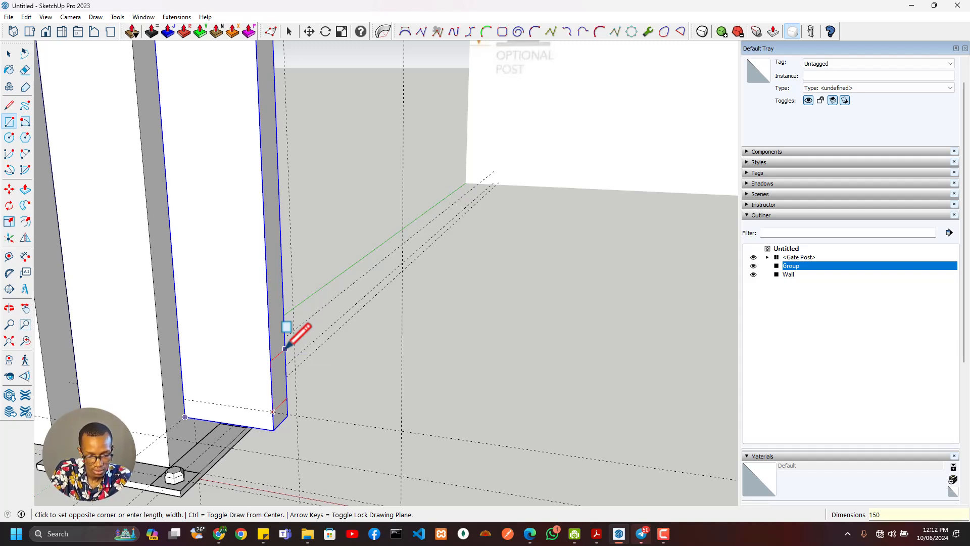
middle_drag(302, 329, 201, 344)
scroll(201, 344, down, 3)
- Extrude the rectangle 1462 mm away from the stile to the vertical guide, forming the lower rail
key(p)
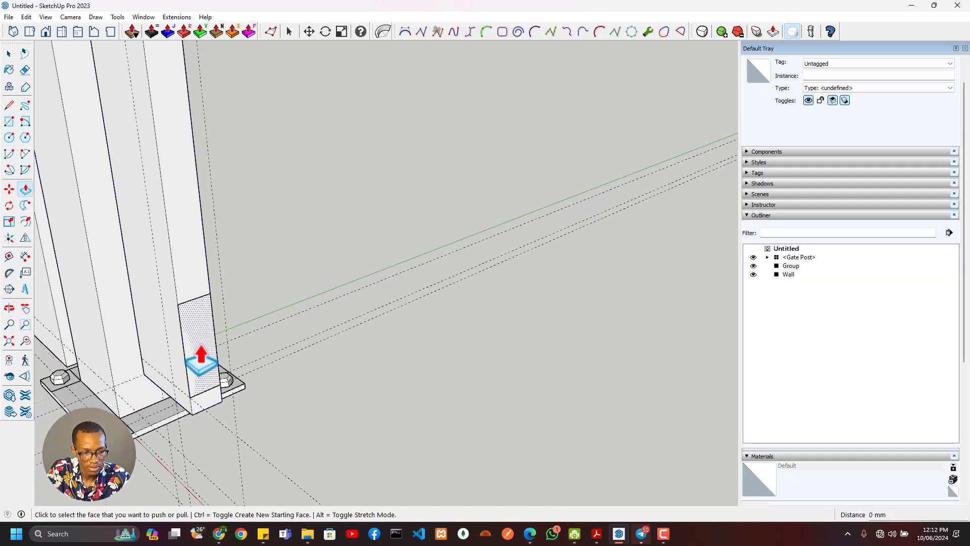
click(201, 346)
scroll(218, 362, down, 3)
scroll(223, 376, down, 4)
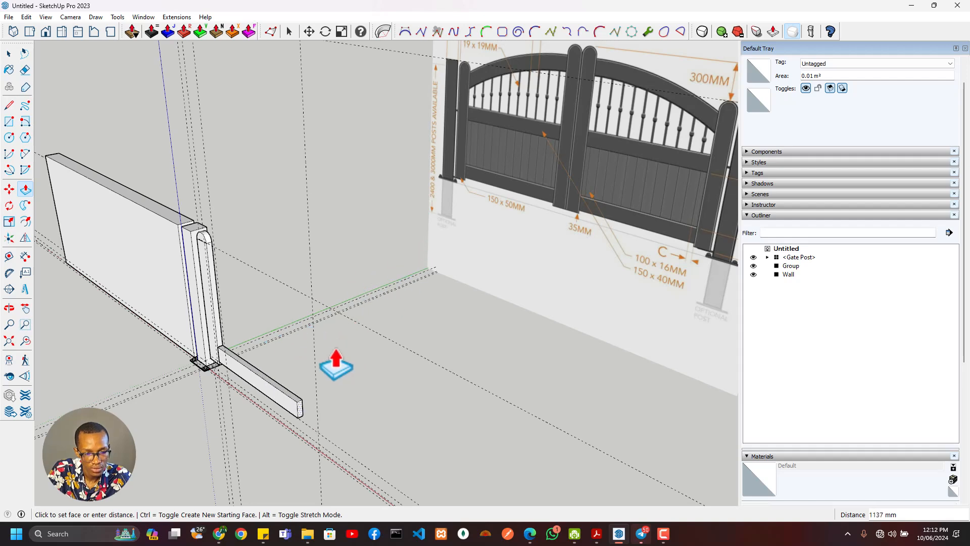
scroll(303, 415, up, 5)
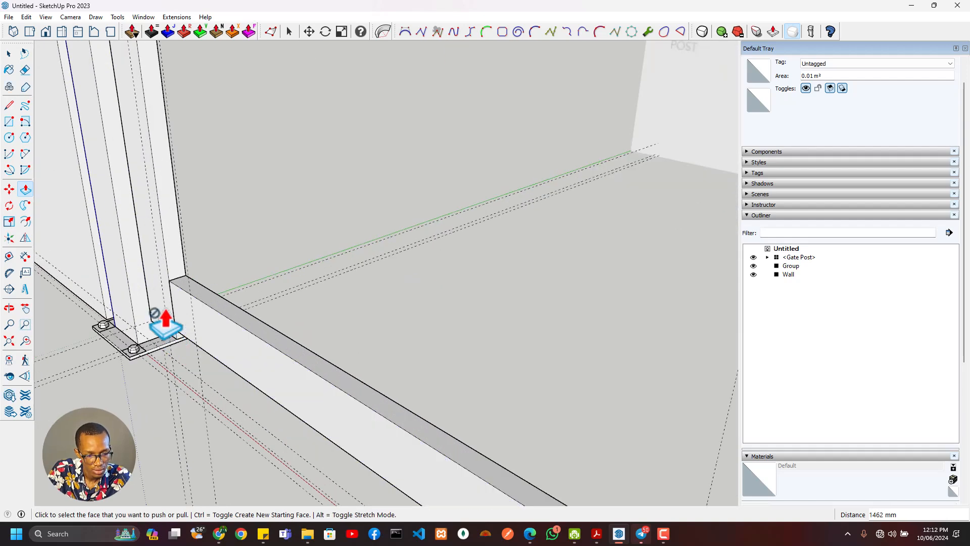
- Copy the round-topped stile group about 1500 mm along the red axis to the far end of the lower rail
scroll(528, 200, down, 4)
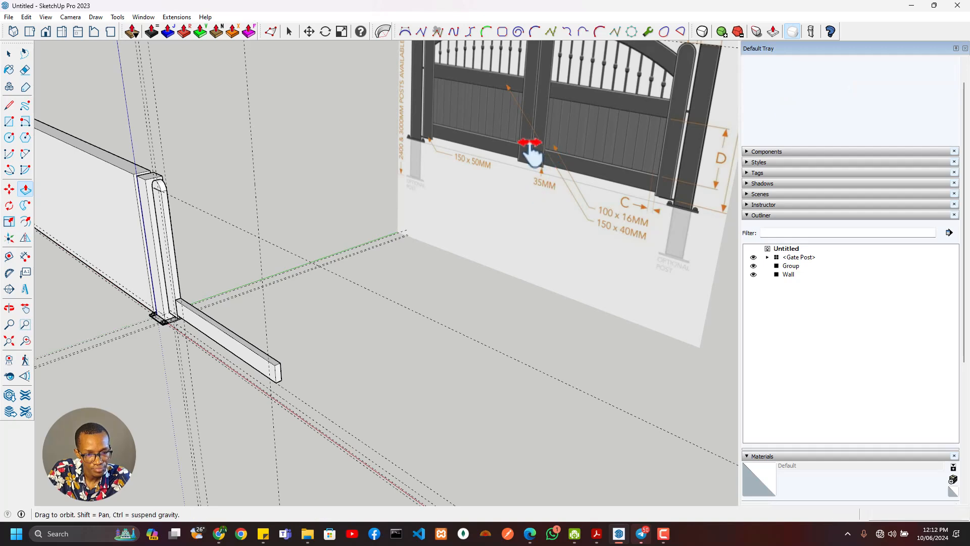
scroll(506, 256, up, 3)
mouse_move(310, 273)
shift+middle_down()
mouse_move(378, 199)
mouse_move(340, 258)
mouse_move(399, 228)
shift+middle_up()
key(space)
triple_click(215, 308)
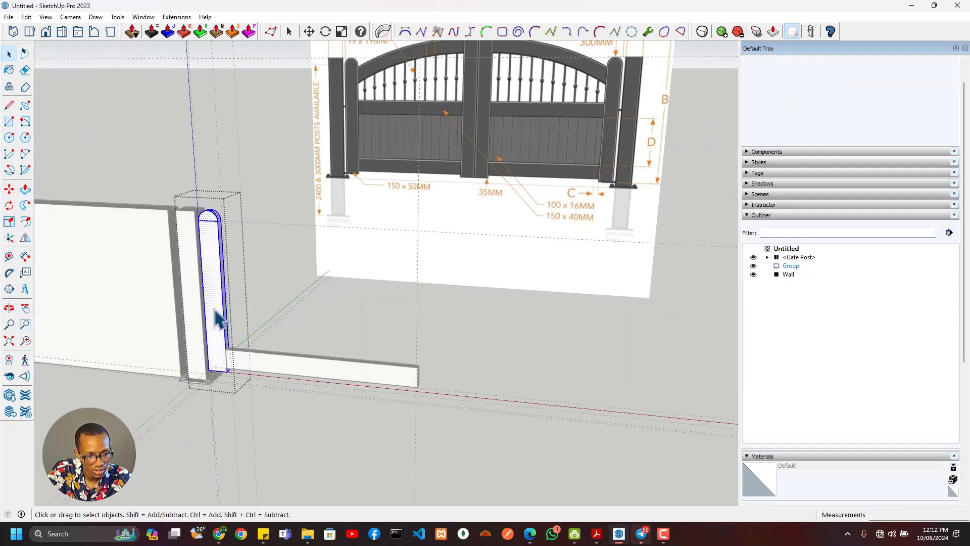
key(Escape)
click(209, 246)
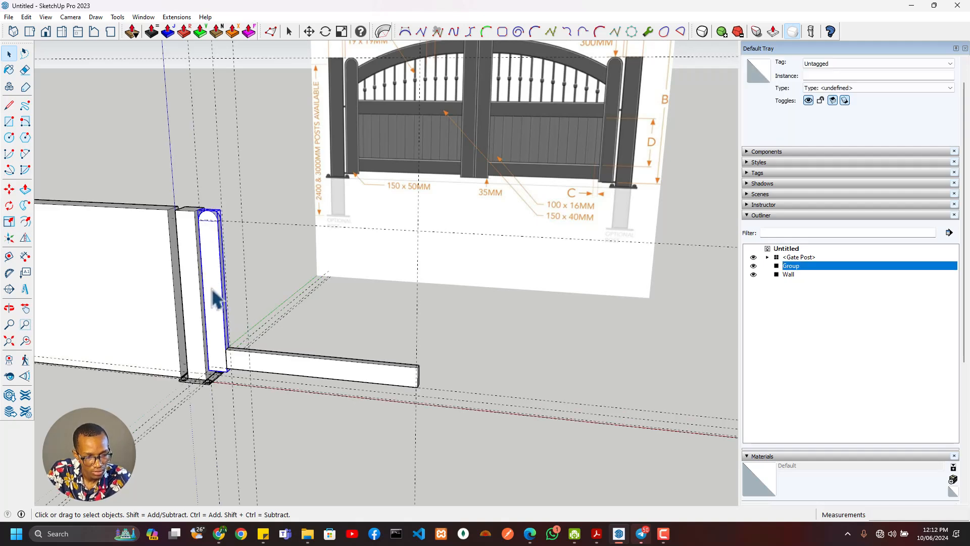
key(m)
scroll(206, 369, up, 5)
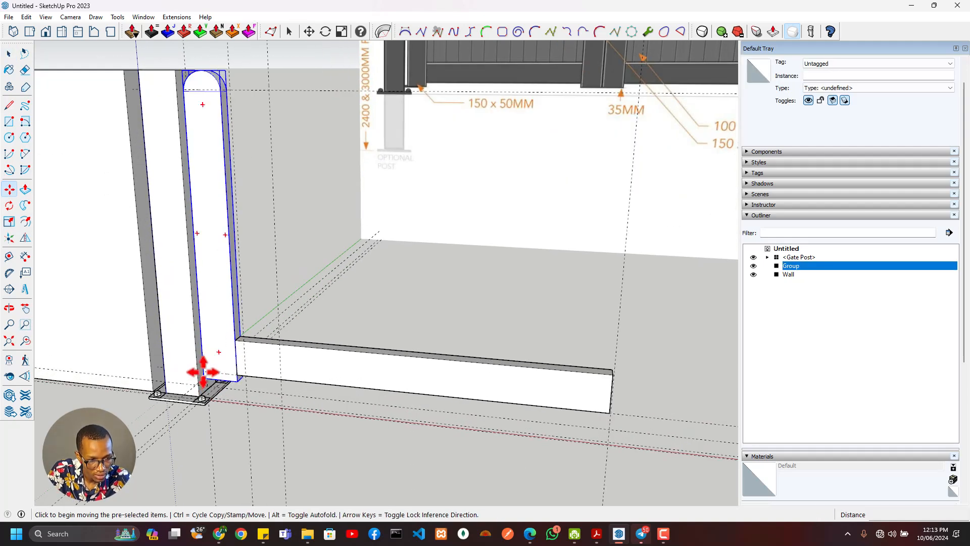
click(204, 373)
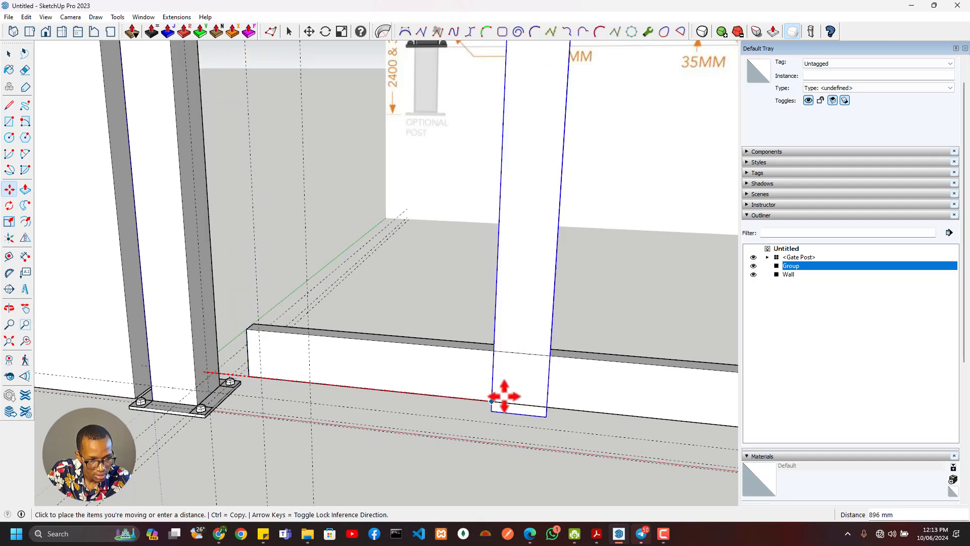
shift+middle_drag(504, 397, 101, 383)
key(ctrl)
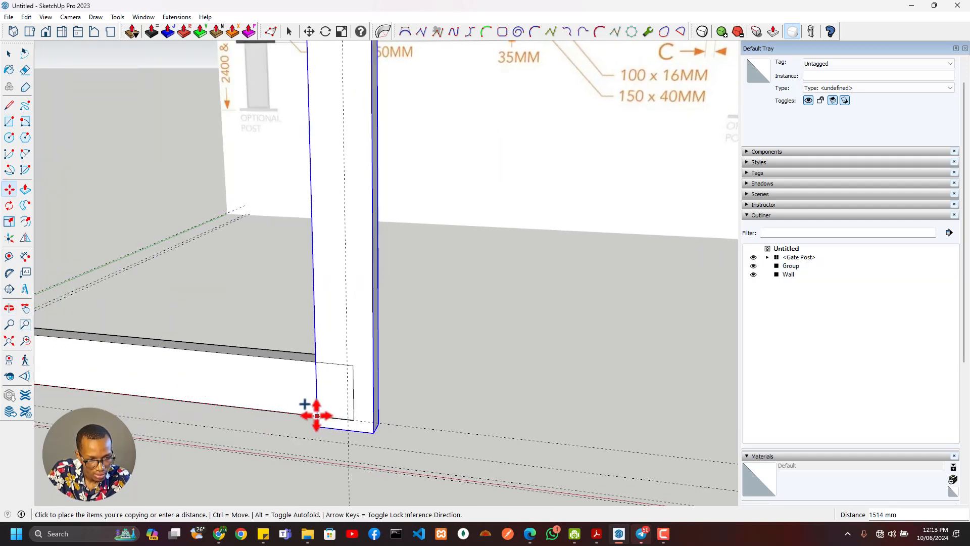
click(308, 414)
- Move the copied stile along the red axis until its outer face lines up with the lower rail's free end
middle_drag(308, 413, 368, 422)
click(356, 413)
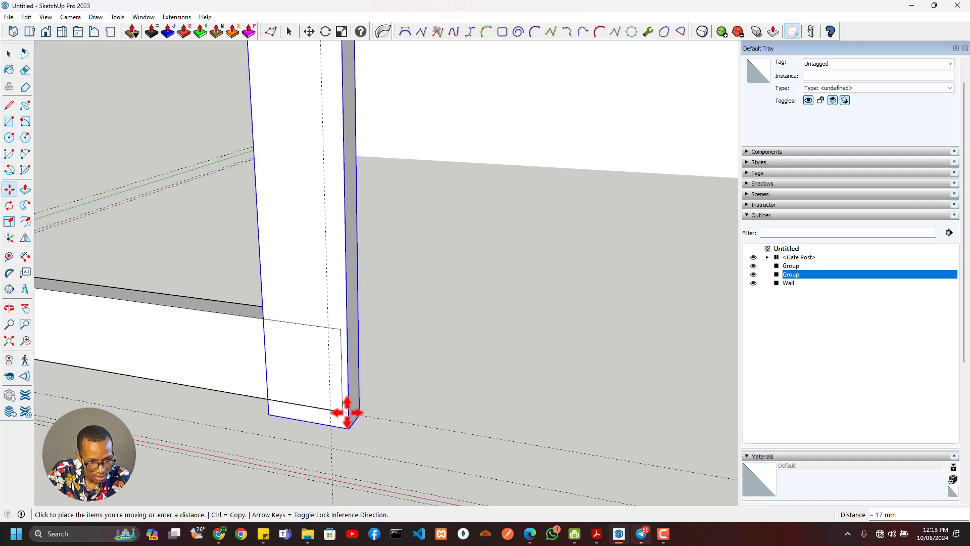
click(343, 412)
key(space)
- Push the lower rail's end face back 150 mm to meet the copied stile's inner side
key(p)
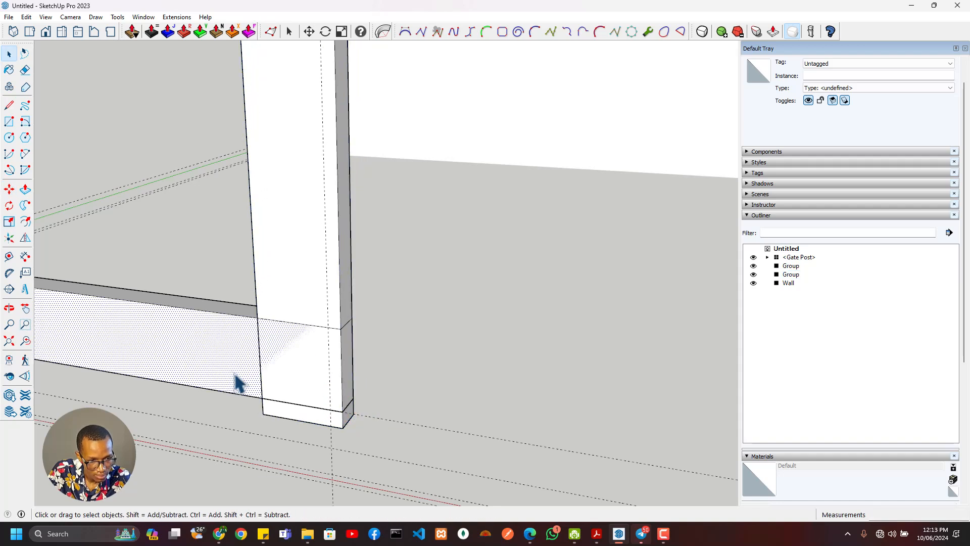
click(348, 361)
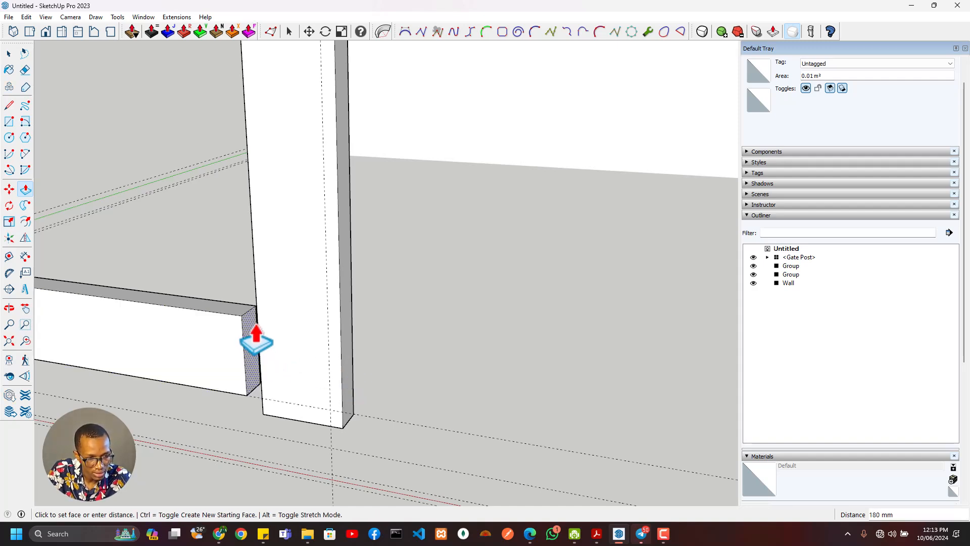
click(257, 337)
- Inside the copied stile's group, select the faces of the rounded top and raise them vertically to lengthen the stile
scroll(270, 433, down, 7)
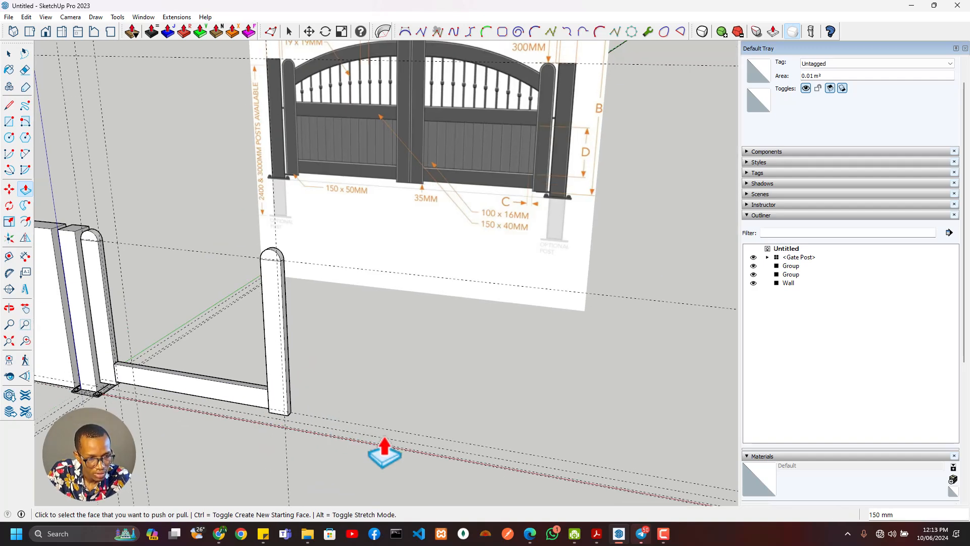
middle_drag(384, 452, 389, 314)
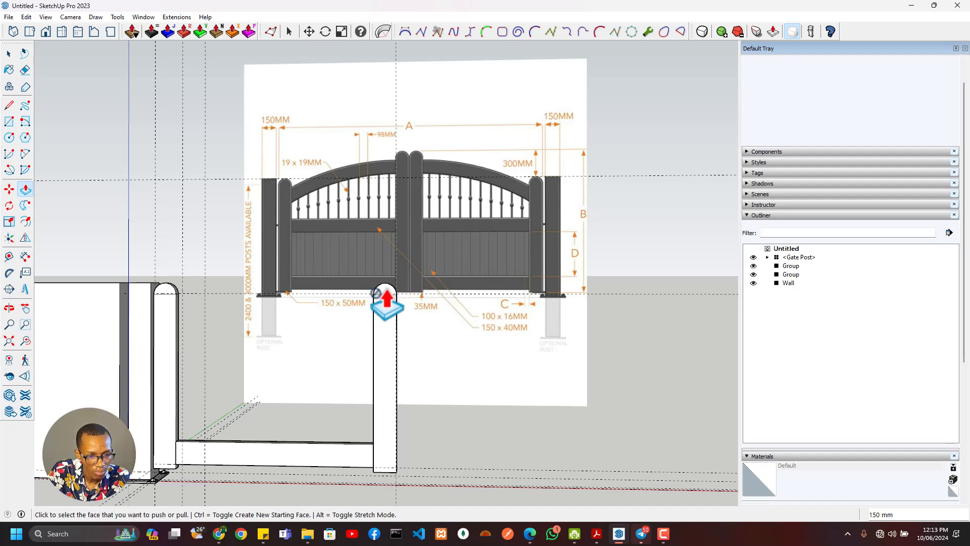
scroll(373, 303, up, 2)
scroll(411, 268, up, 3)
key(space)
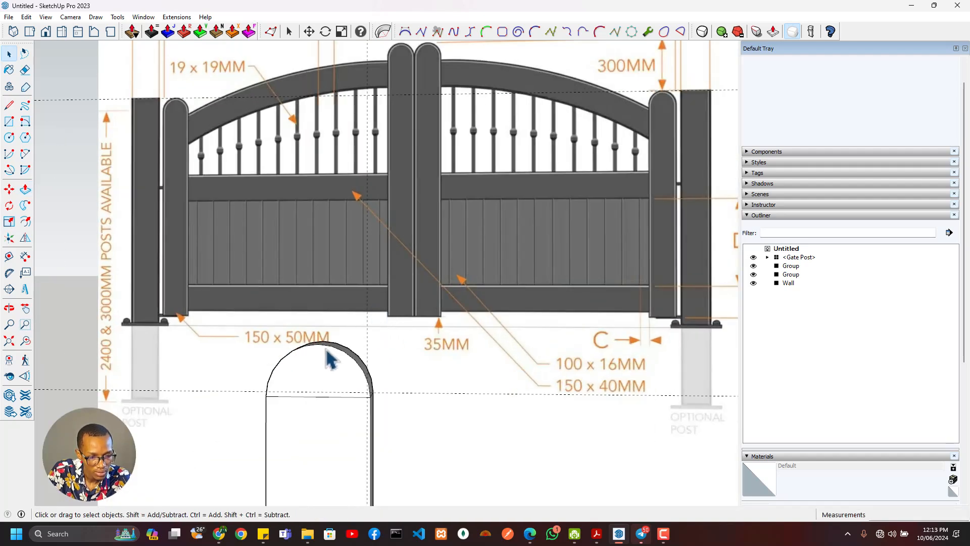
click(334, 361)
middle_drag(334, 361, 360, 351)
double_click(340, 350)
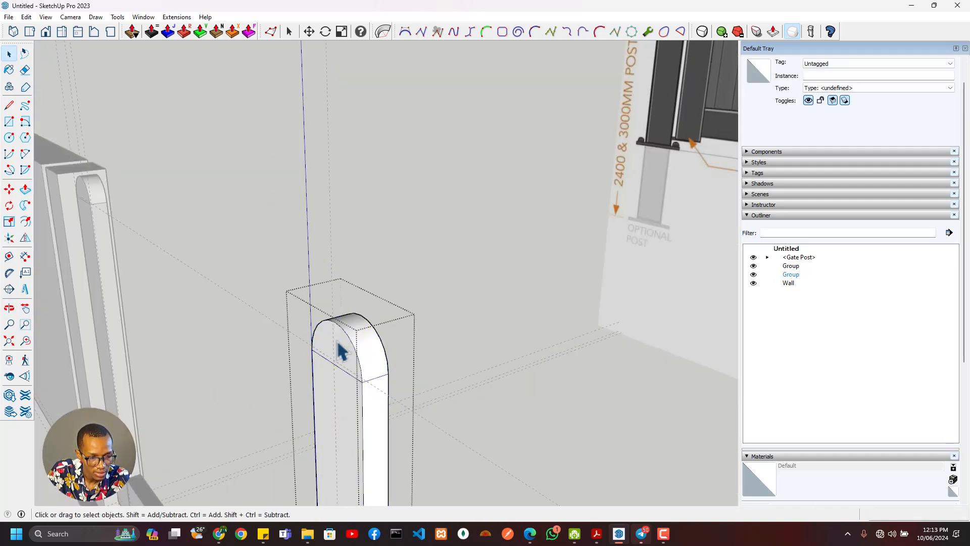
middle_drag(460, 331, 310, 268)
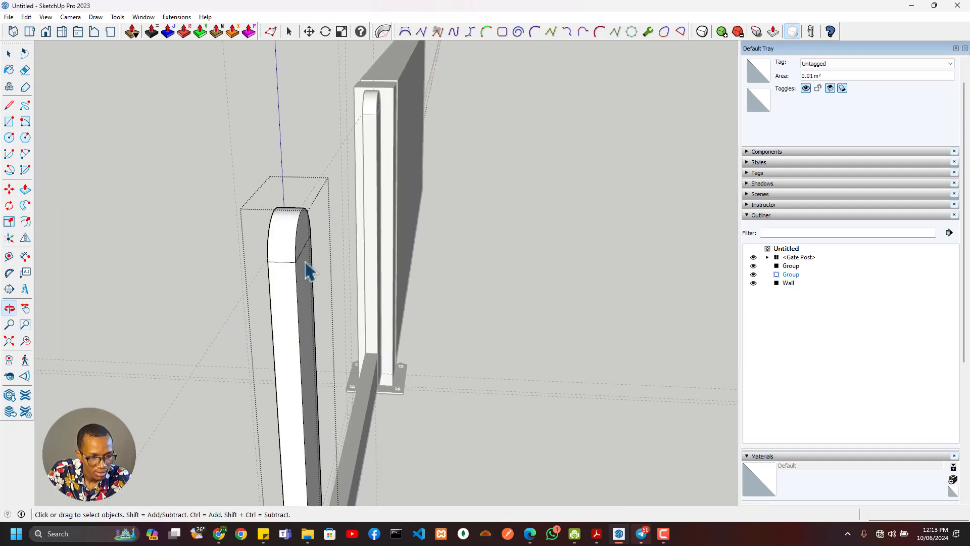
shift+click(302, 235)
middle_drag(302, 235, 397, 296)
key(m)
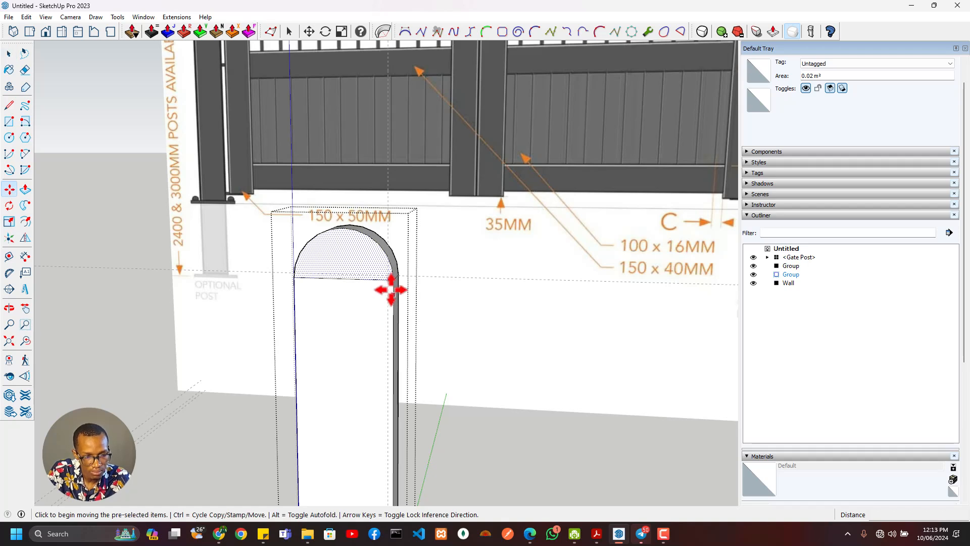
click(393, 280)
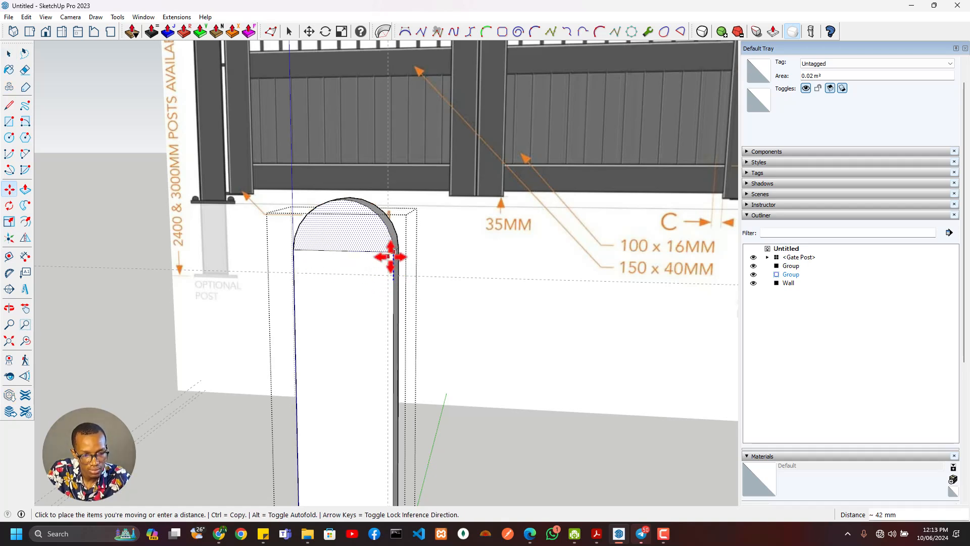
- Raise the rounded top of the gate's inner upright by 300 mm and leave the group
text(300)
key(Return)
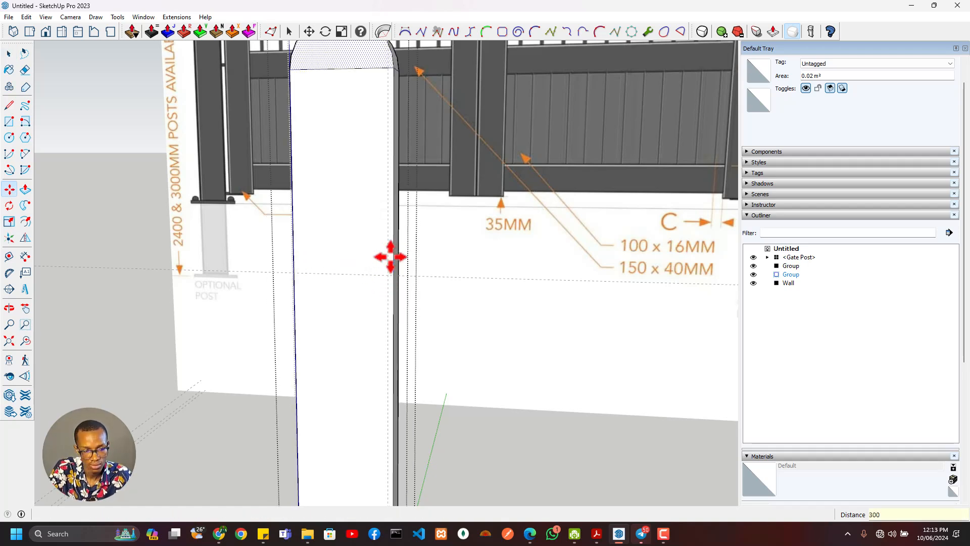
scroll(324, 262, down, 5)
key(Escape)
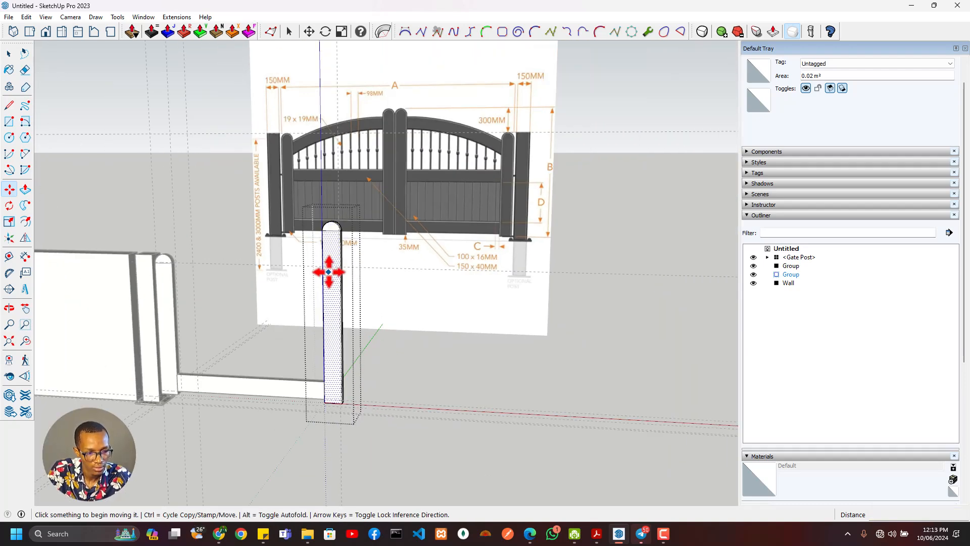
key(space)
key(Escape)
- Group the bottom rail between the two rounded gate uprights
scroll(310, 281, down, 3)
scroll(275, 293, up, 4)
scroll(325, 292, down, 2)
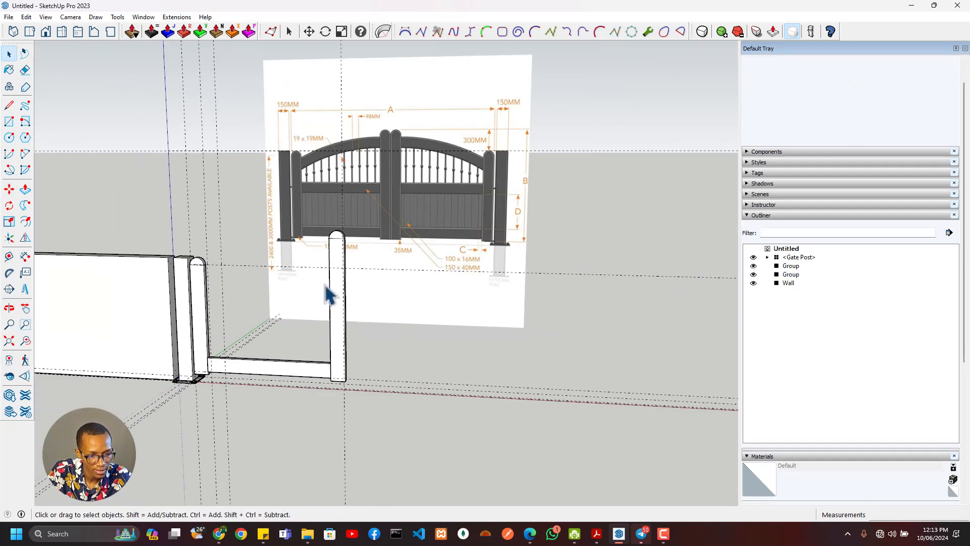
scroll(329, 319, up, 2)
scroll(333, 324, down, 1)
scroll(293, 308, up, 2)
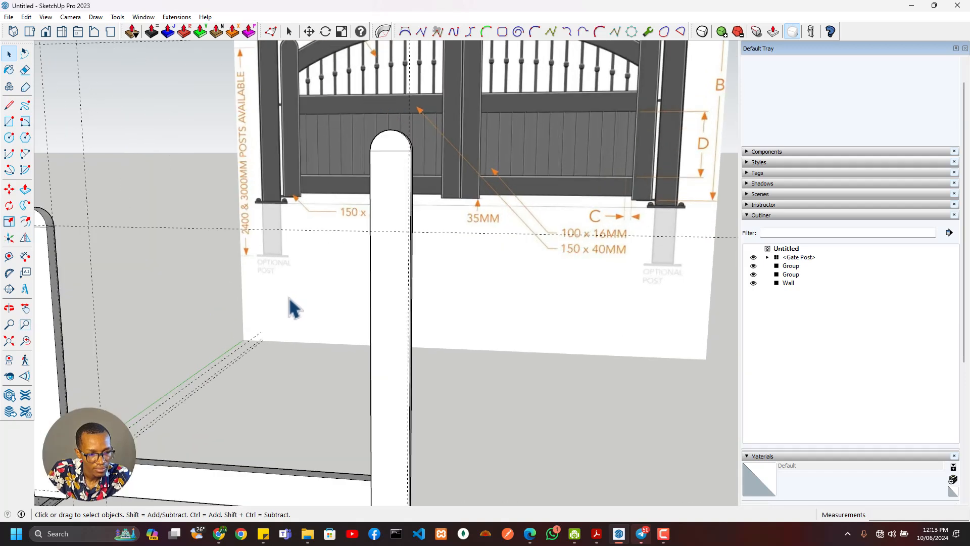
scroll(369, 314, down, 3)
scroll(443, 295, up, 2)
mouse_move(380, 283)
middle_down()
mouse_move(414, 274)
mouse_move(398, 287)
middle_up()
shift+middle_drag(308, 368, 381, 319)
scroll(394, 331, up, 2)
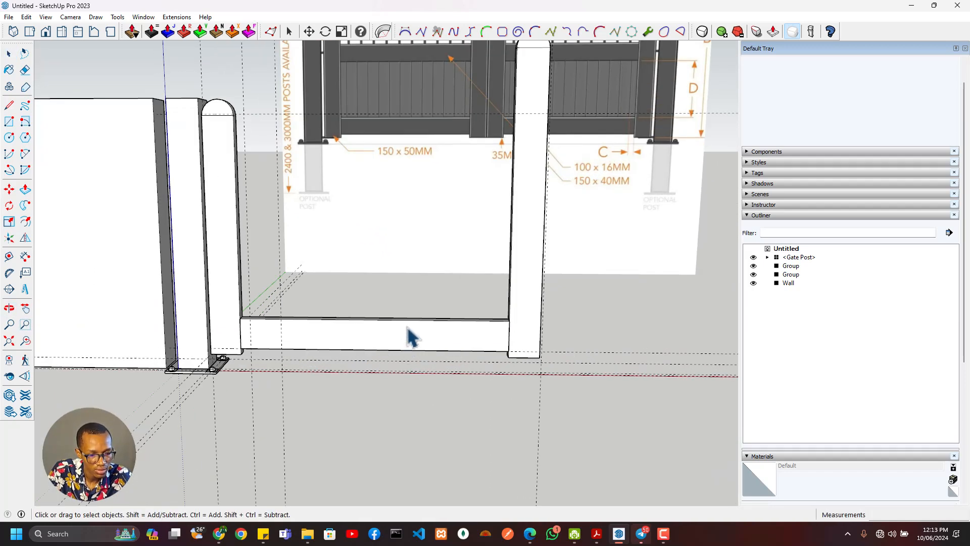
click(408, 335)
right_click(407, 336)
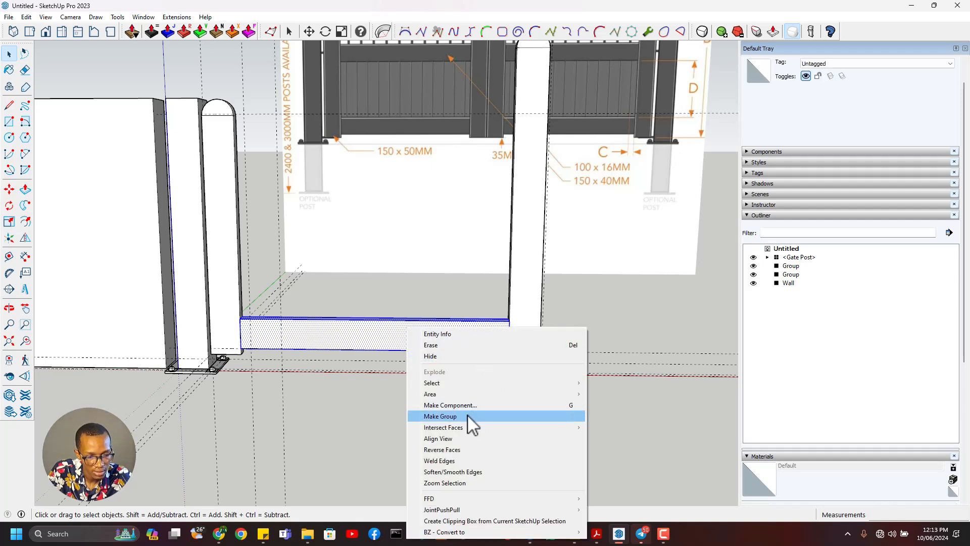
click(468, 416)
- Measure the height of the slatted panel between the lower and middle rails in the reference gate image
shift+middle_drag(435, 201, 410, 342)
key(t)
scroll(394, 263, up, 4)
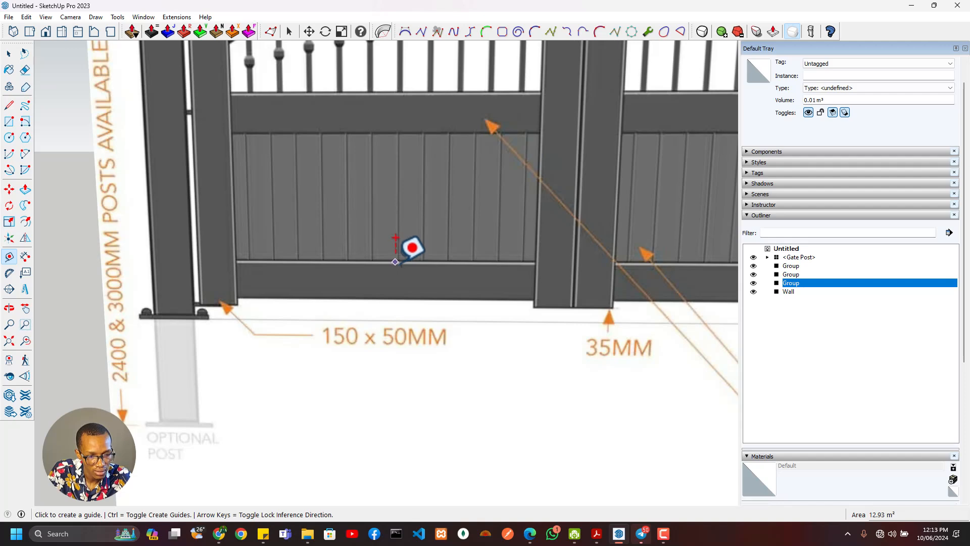
click(403, 242)
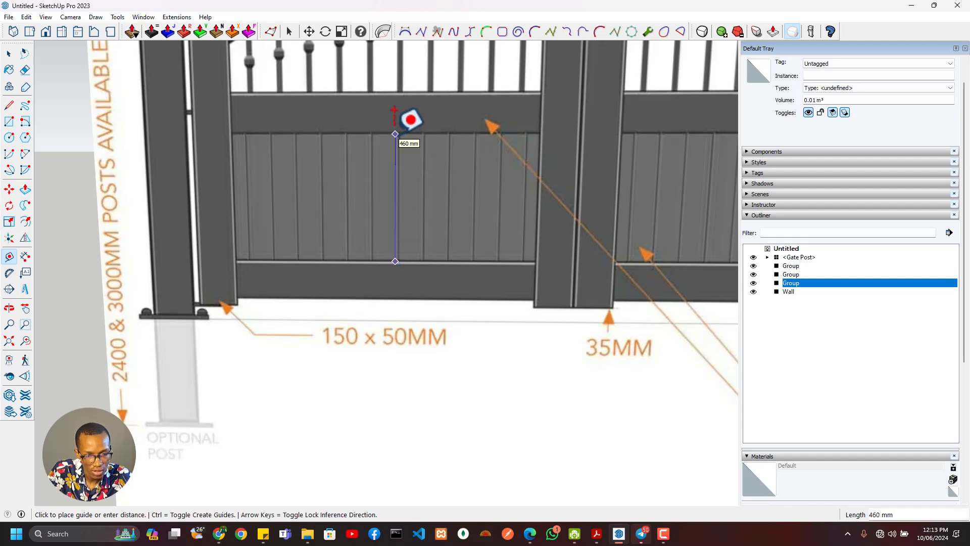
scroll(399, 133, down, 5)
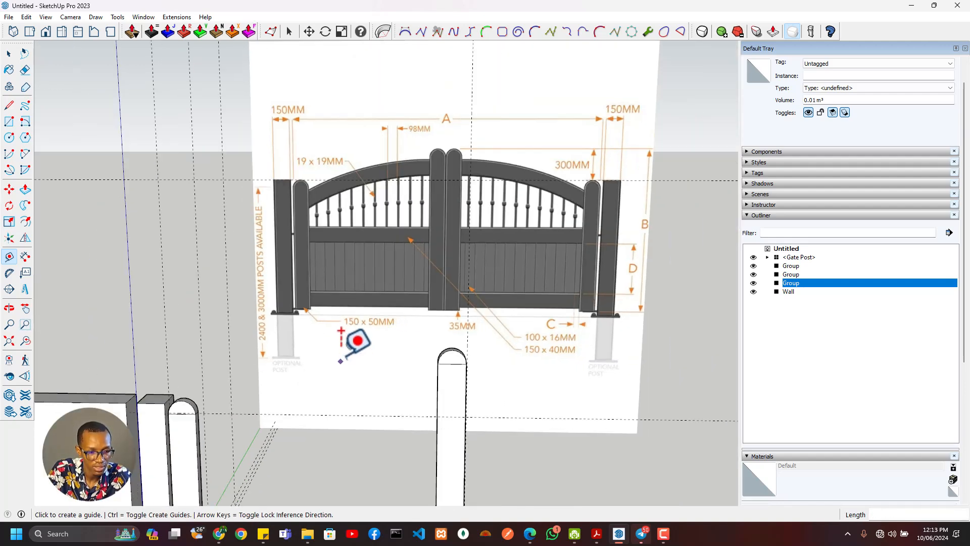
- Push the front face of the bottom rail inward 5 mm inside its group, then leave the group with the rail selected
middle_drag(370, 244, 364, 205)
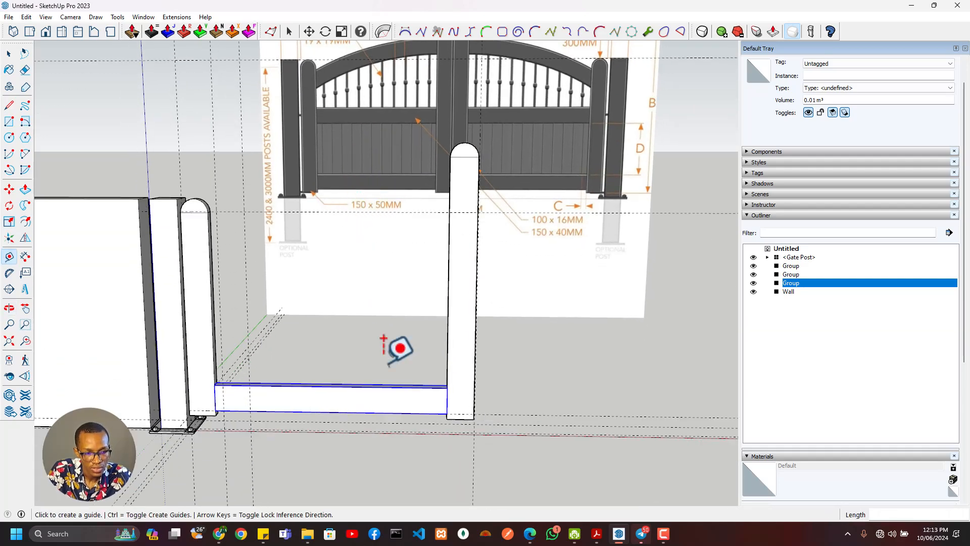
scroll(375, 360, up, 2)
middle_drag(375, 360, 281, 402)
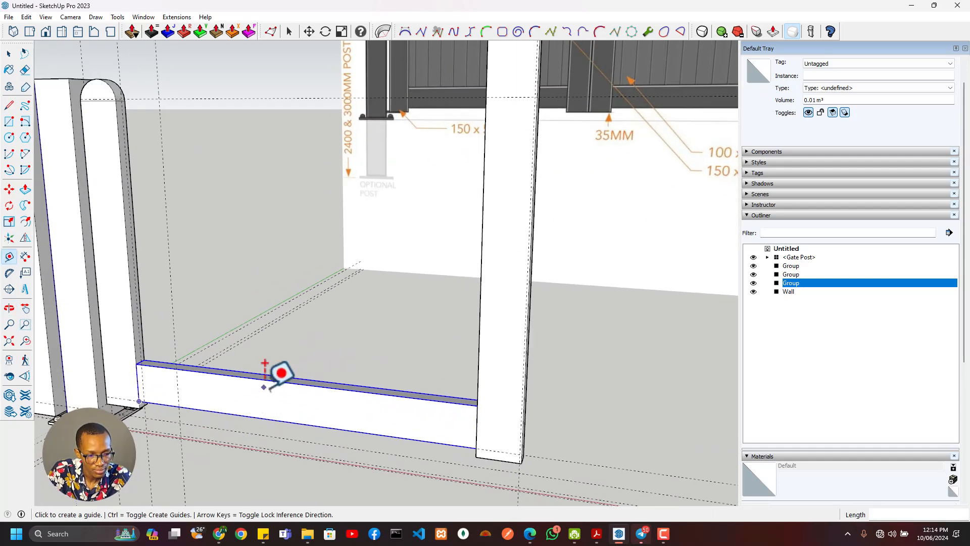
mouse_move(265, 363)
middle_down()
mouse_move(288, 360)
mouse_move(203, 375)
middle_up()
scroll(243, 334, up, 3)
mouse_move(233, 328)
middle_down()
mouse_move(170, 360)
mouse_move(204, 358)
mouse_move(228, 323)
middle_up()
scroll(212, 304, up, 2)
scroll(212, 304, up, 4)
key(space)
double_click(247, 288)
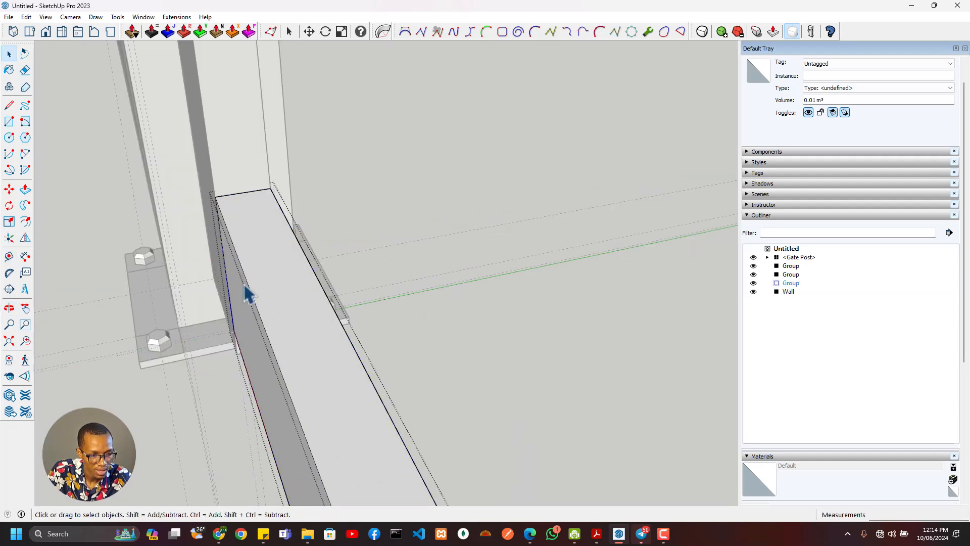
key(p)
click(244, 323)
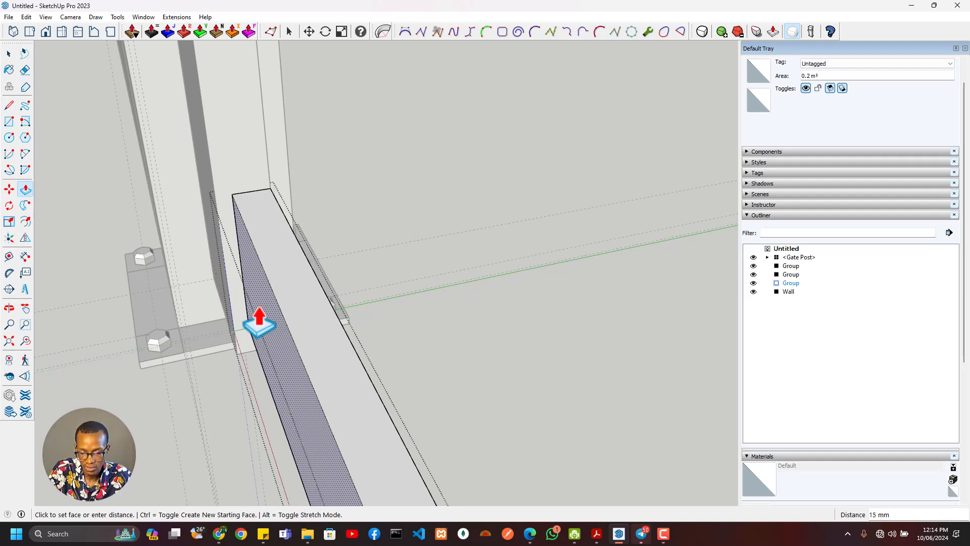
text(5)
key(Return)
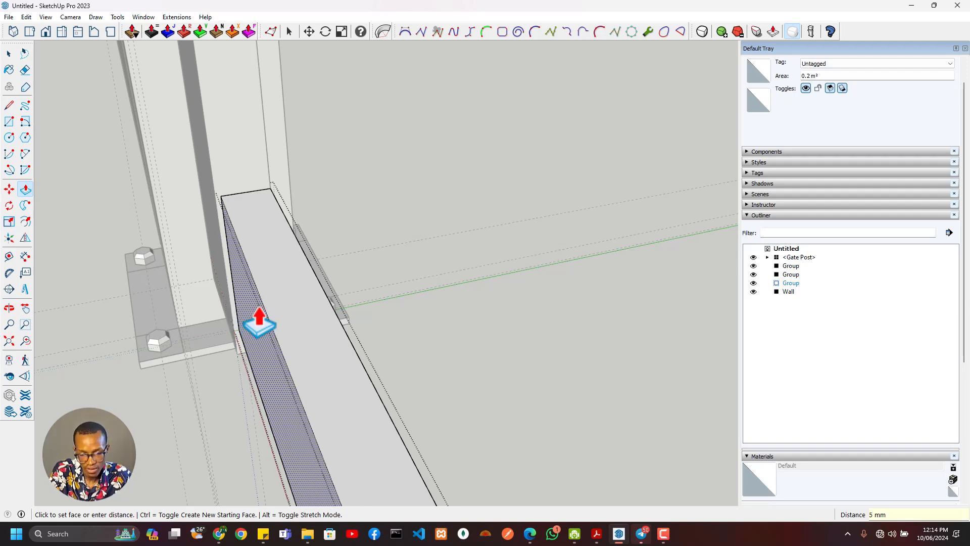
middle_drag(270, 321, 255, 255)
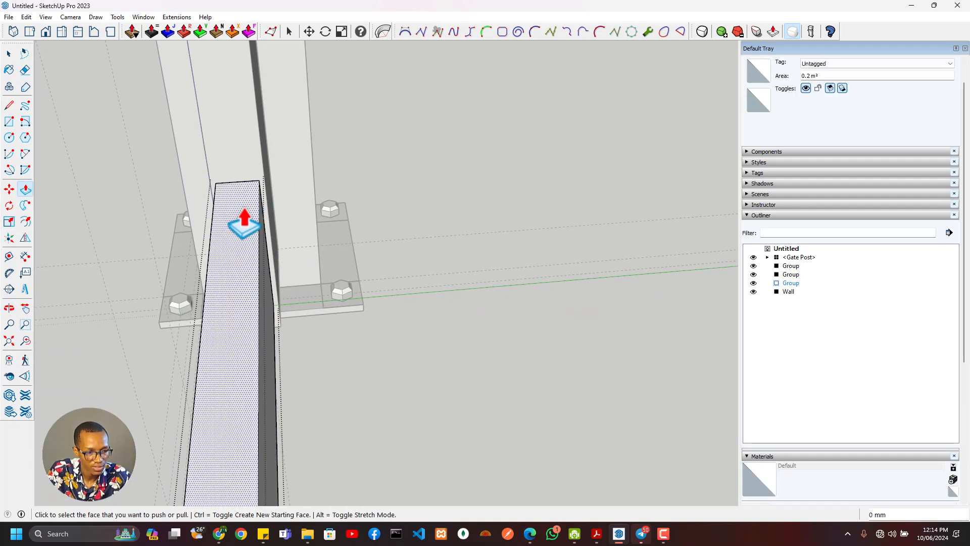
scroll(204, 288, down, 1)
middle_drag(204, 288, 489, 317)
key(space)
key(Escape)
click(251, 296)
- Copy the bottom rail vertically upward by 460 mm
scroll(485, 307, down, 5)
middle_drag(451, 255, 549, 278)
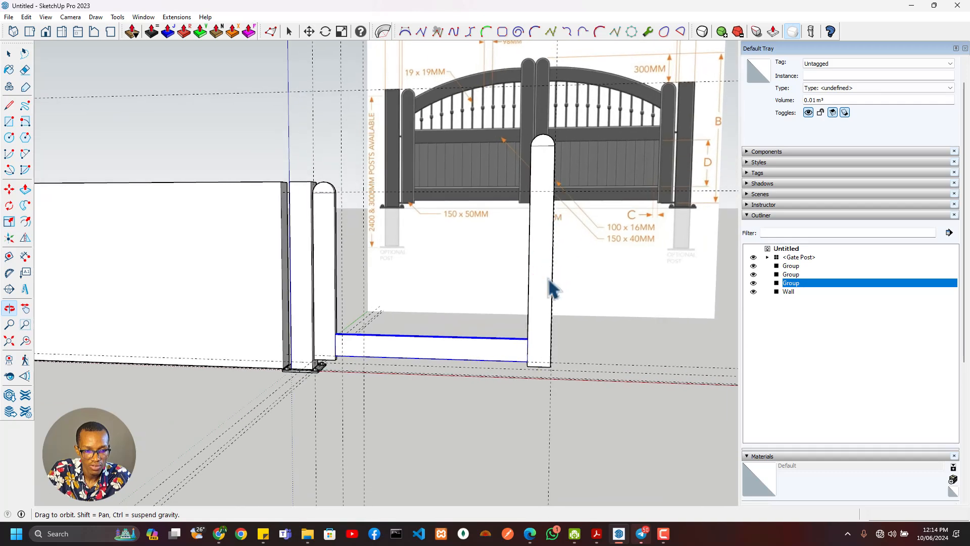
scroll(541, 390, up, 4)
middle_drag(541, 397, 663, 390)
scroll(537, 401, up, 4)
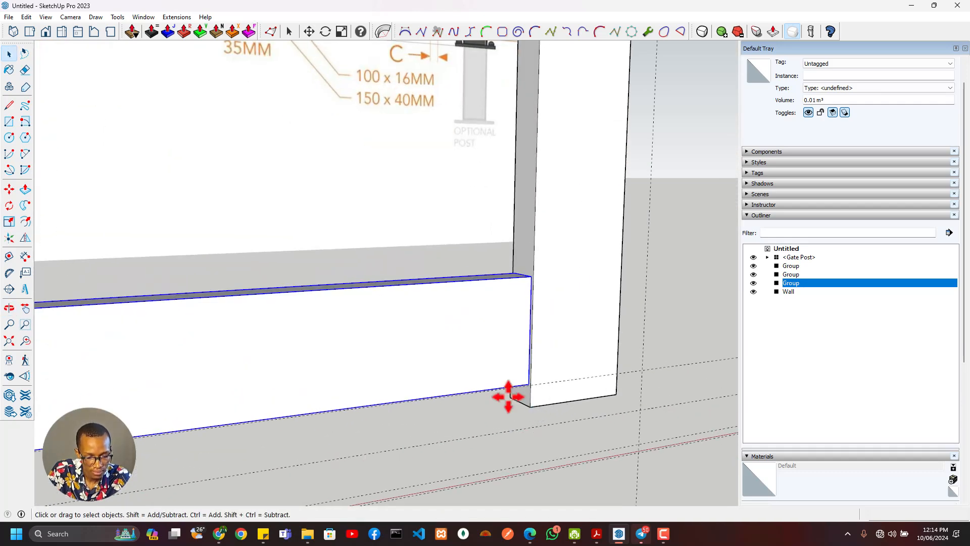
key(m)
scroll(508, 397, up, 3)
click(536, 372)
key(ctrl)
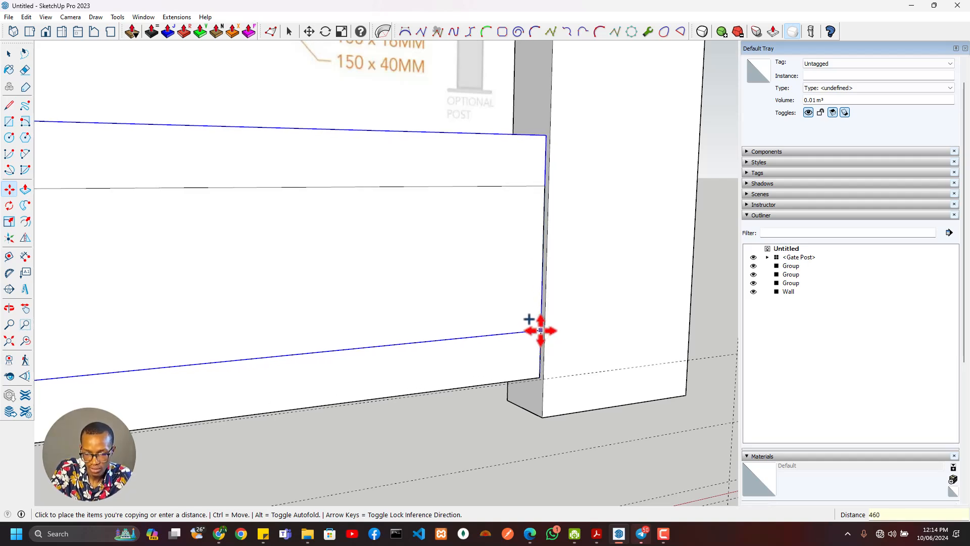
key(Return)
scroll(522, 308, down, 4)
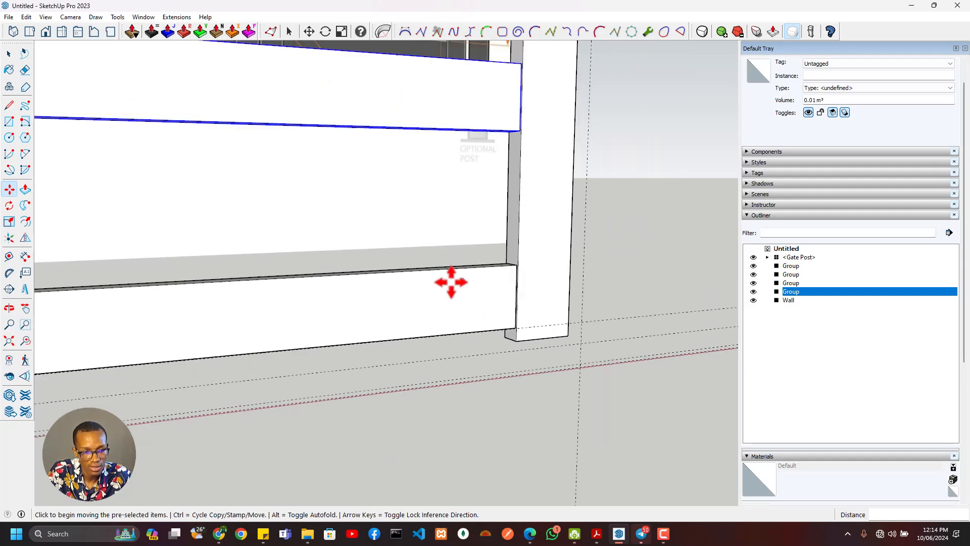
- Move the copied rail up by a further 150 mm along the vertical axis
scroll(452, 282, down, 6)
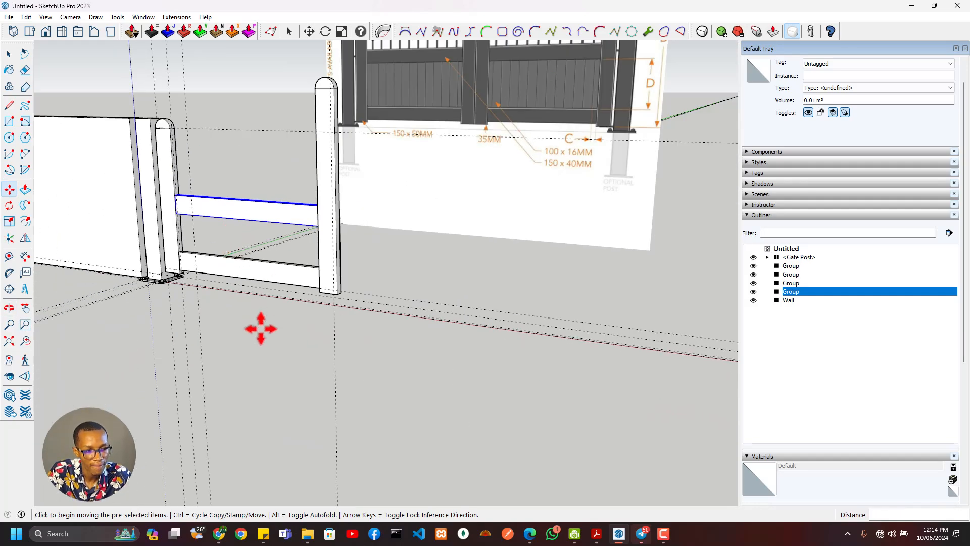
scroll(261, 328, down, 1)
shift+middle_drag(324, 317, 381, 422)
scroll(292, 362, up, 4)
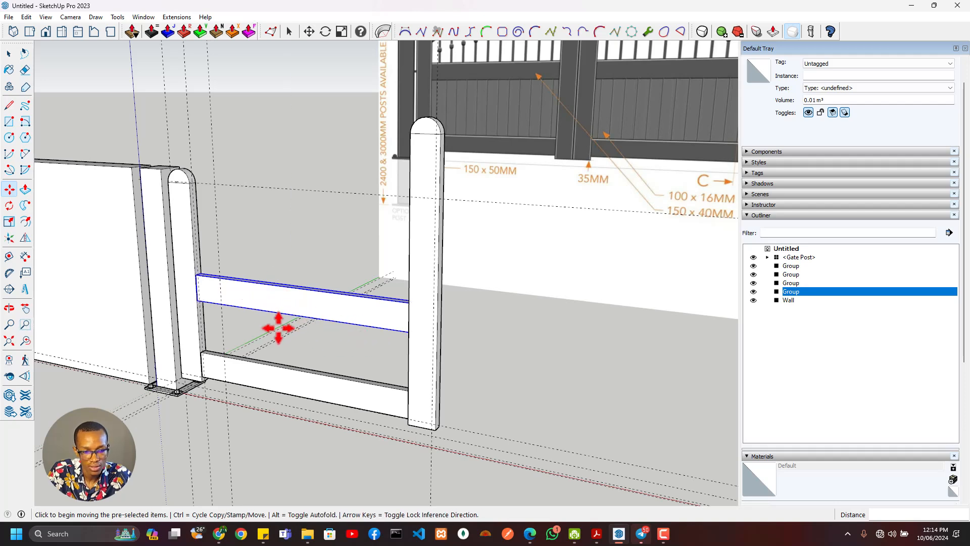
middle_drag(278, 328, 567, 288)
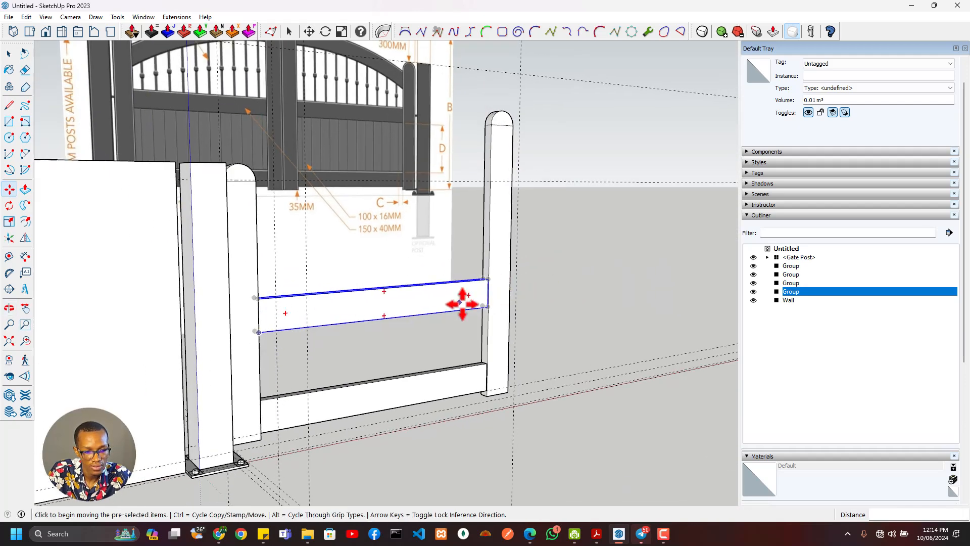
click(487, 307)
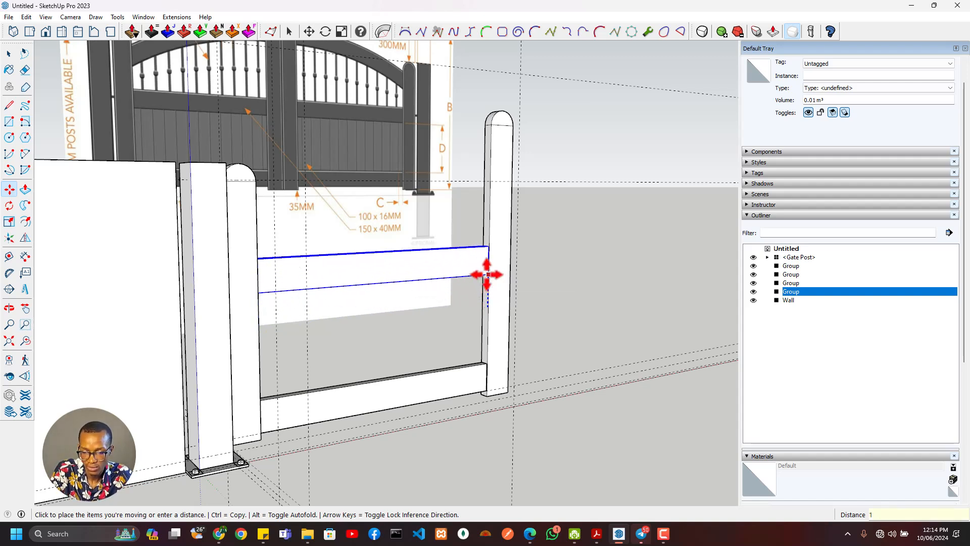
key(Return)
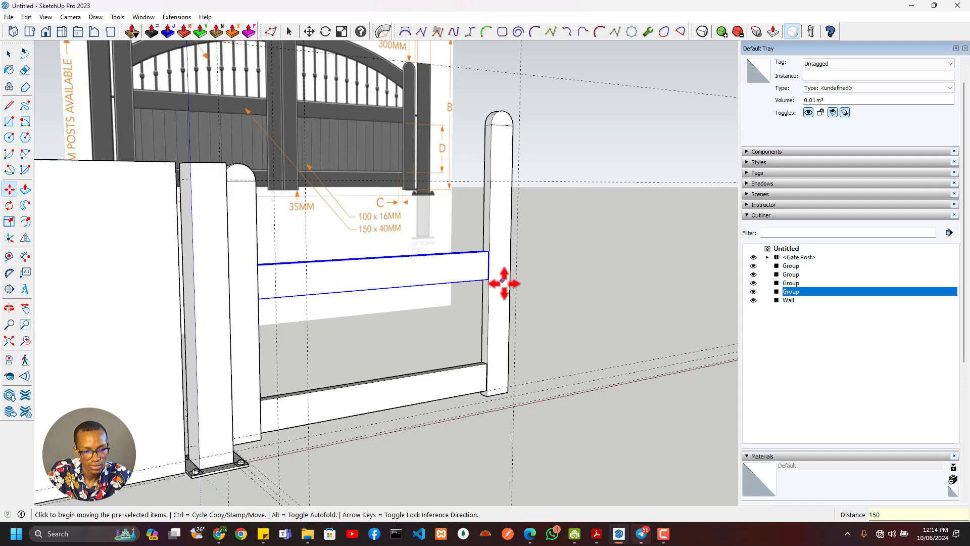
- Examine the rail spacing on the gate frame against the reference gate image
middle_drag(503, 277, 589, 310)
scroll(485, 381, up, 5)
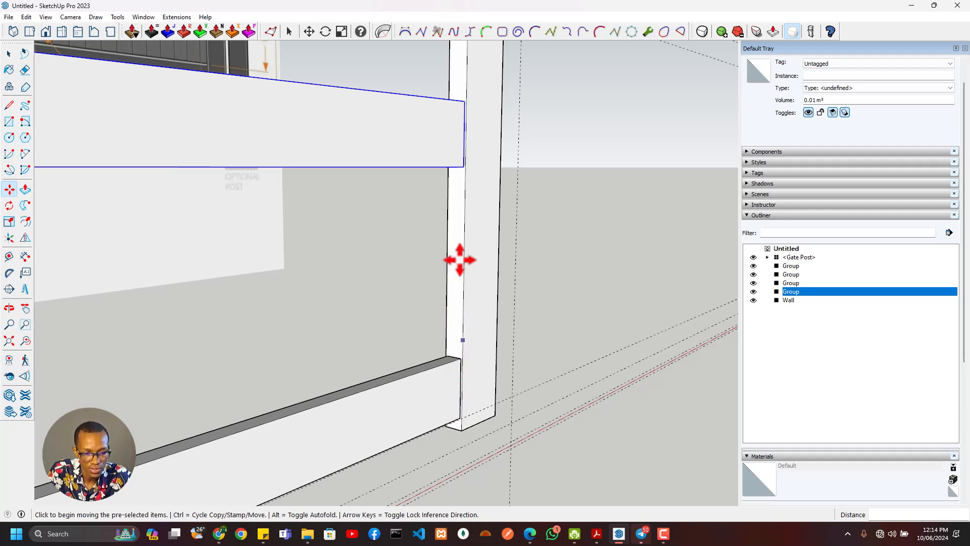
scroll(498, 208, down, 2)
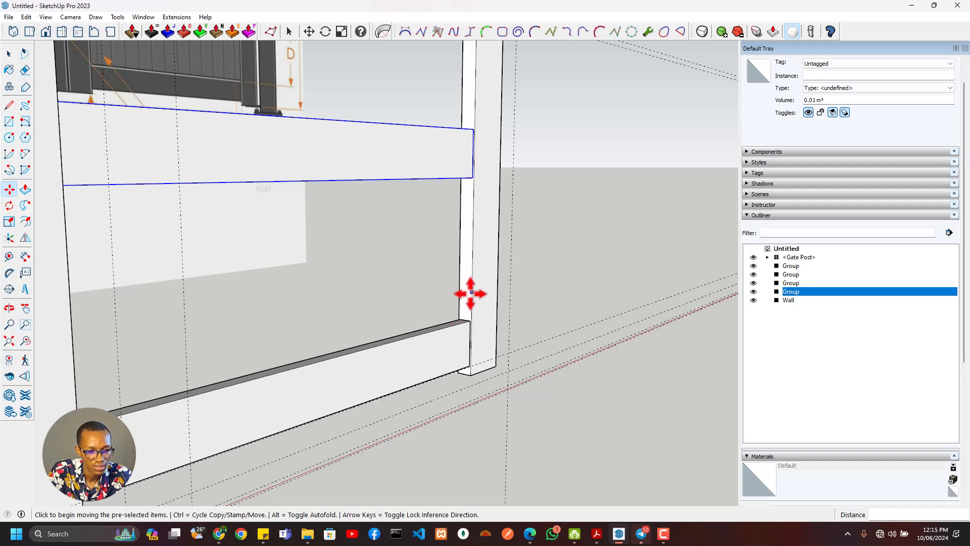
scroll(470, 293, down, 5)
middle_drag(268, 318, 475, 238)
key(m)
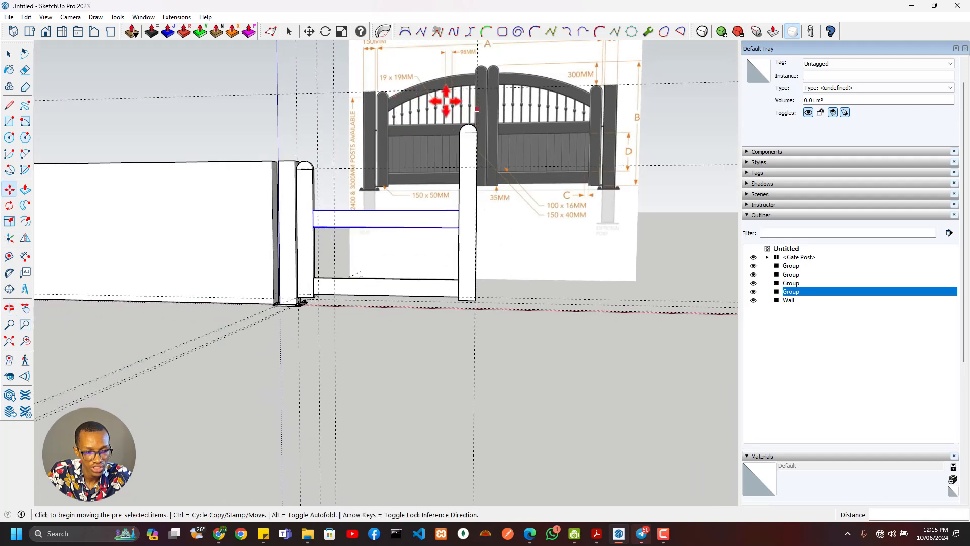
scroll(446, 101, up, 3)
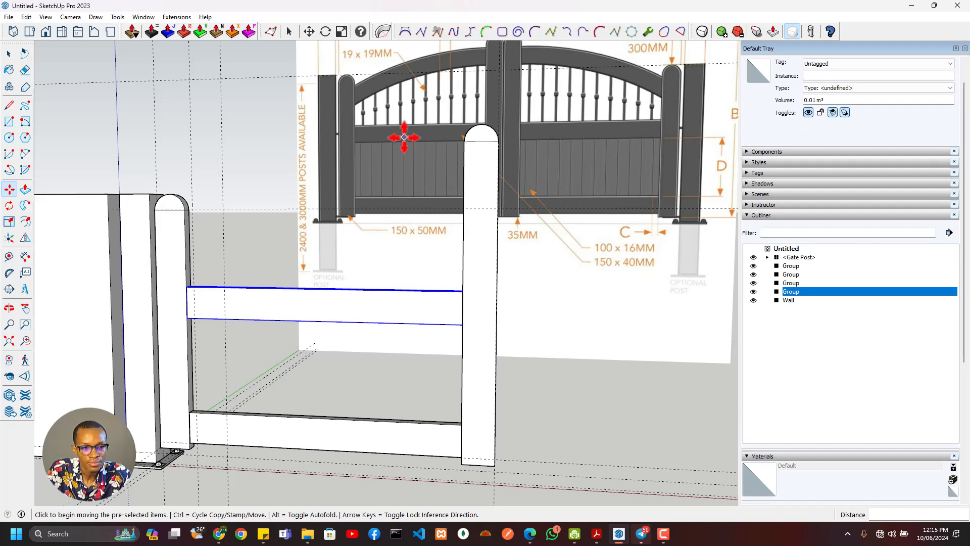
scroll(420, 68, down, 2)
scroll(418, 66, up, 2)
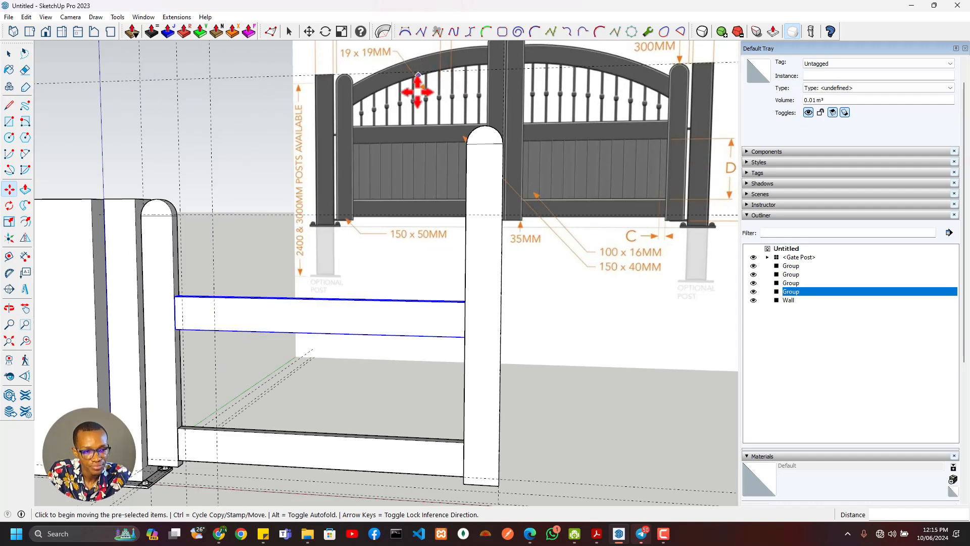
scroll(418, 97, down, 3)
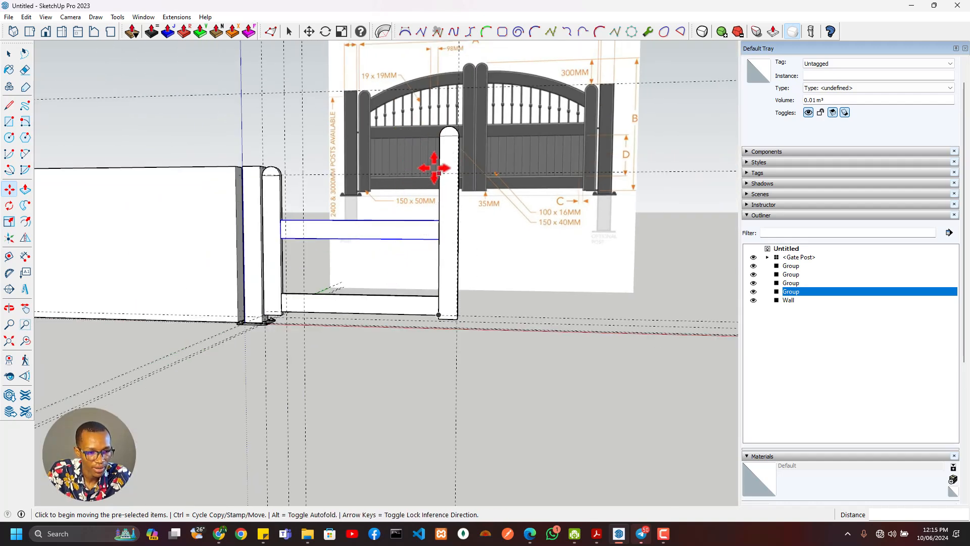
middle_drag(435, 131, 472, 95)
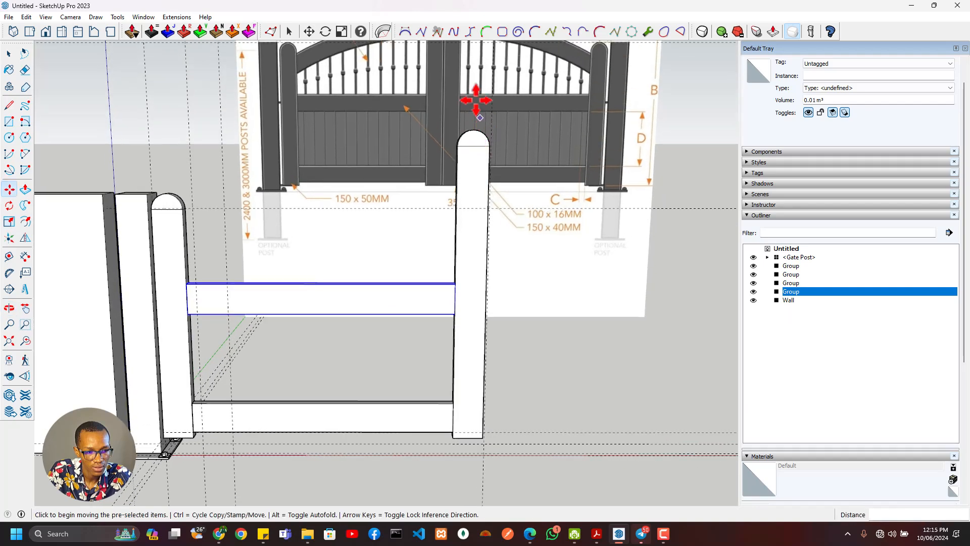
scroll(260, 249, up, 3)
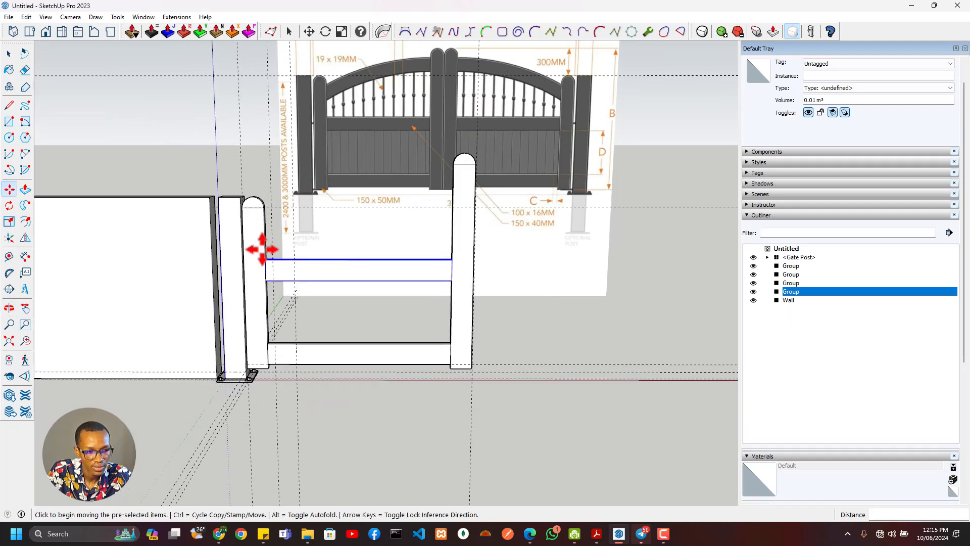
- Move both uprights and both rails together 30 mm horizontally away from the gate post
key(space)
shift+click(547, 280)
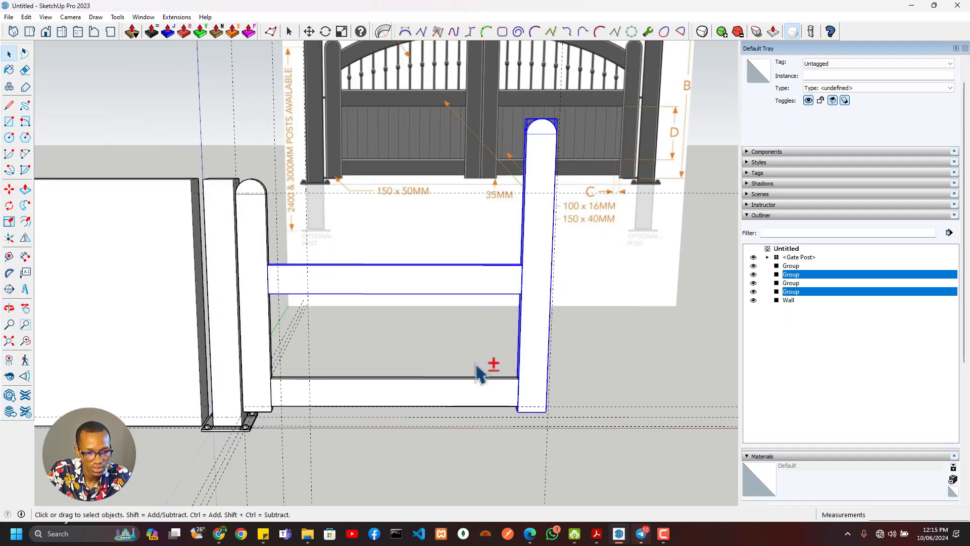
shift+click(465, 403)
shift+click(264, 334)
scroll(254, 243, up, 10)
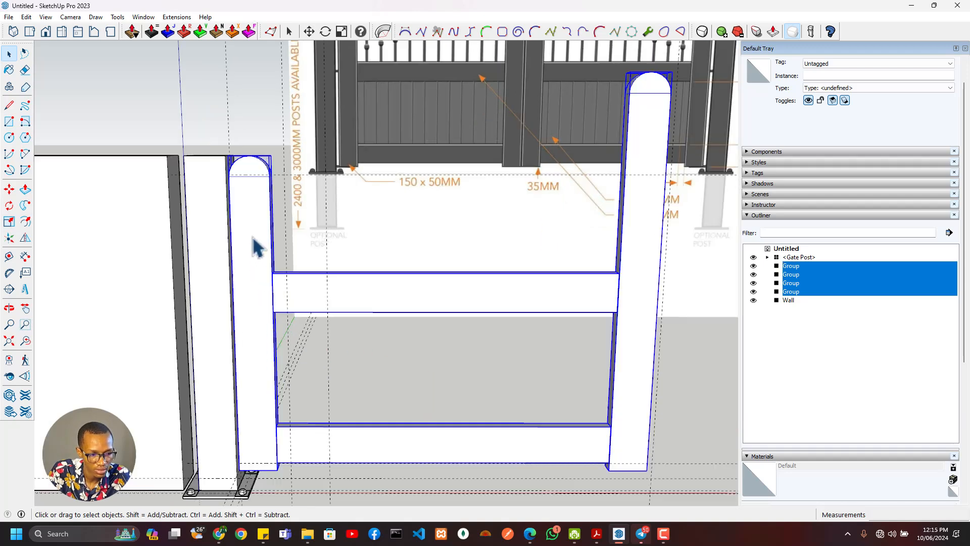
scroll(404, 100, up, 5)
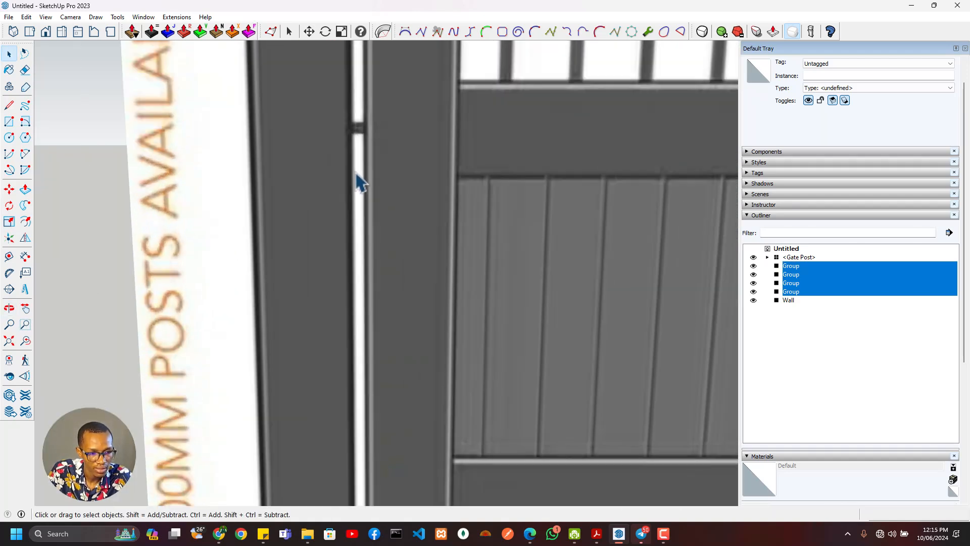
key(t)
click(365, 172)
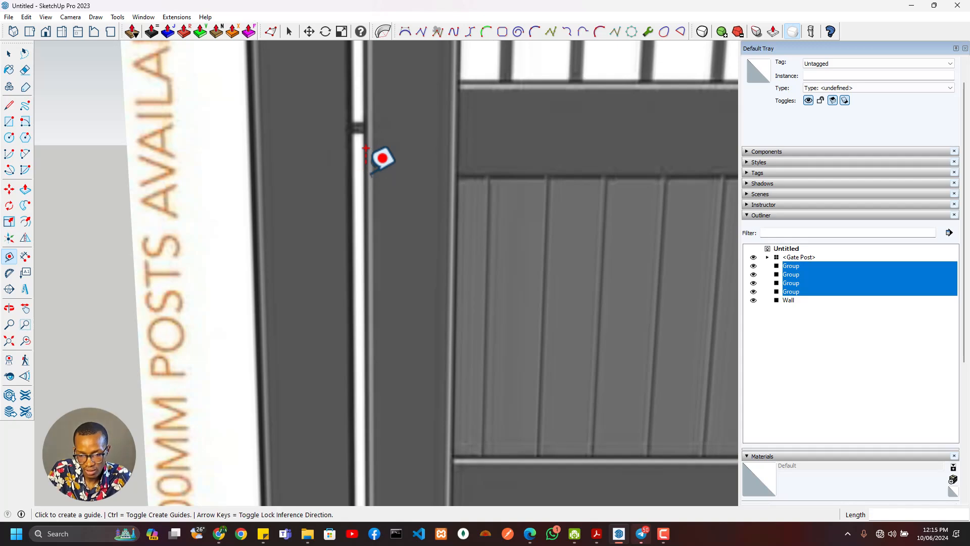
scroll(270, 244, down, 5)
shift+middle_drag(263, 281, 311, 153)
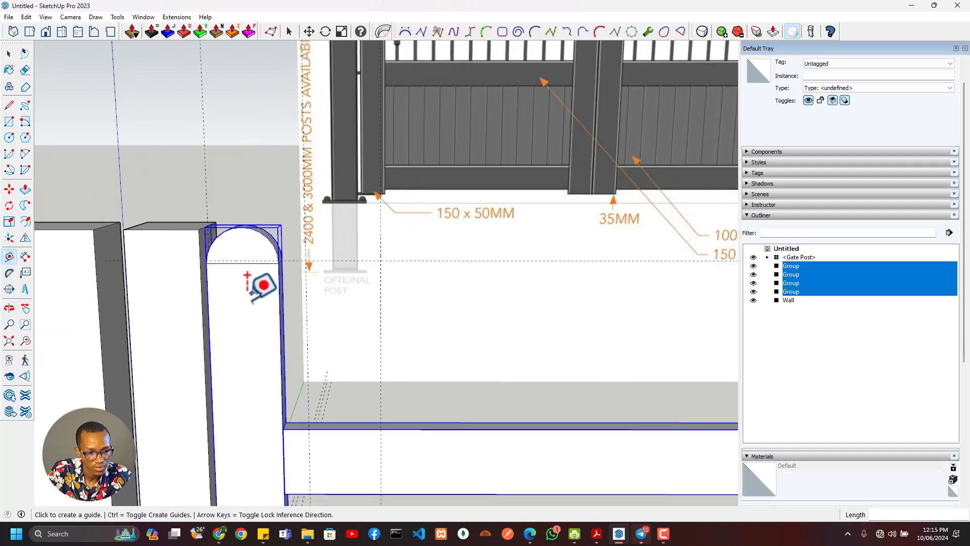
key(m)
click(212, 266)
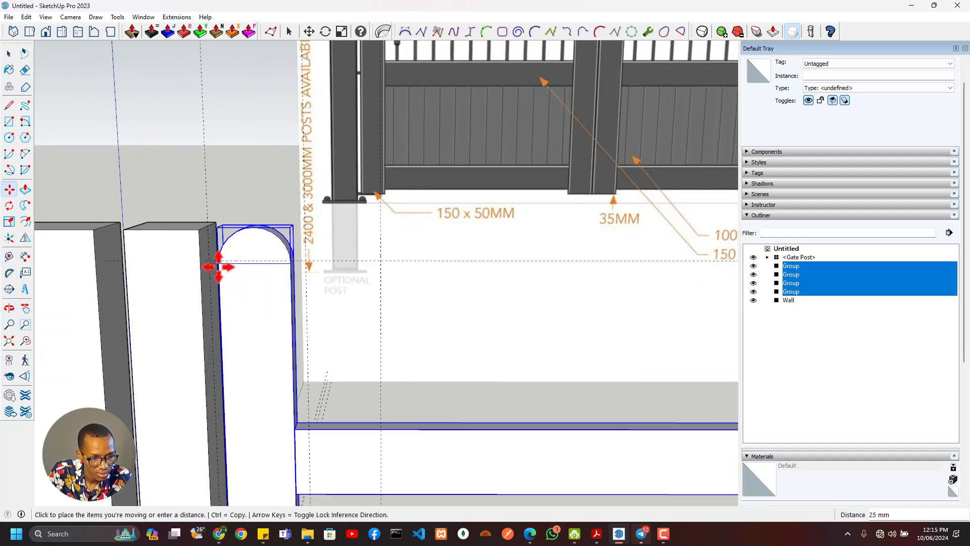
key(Return)
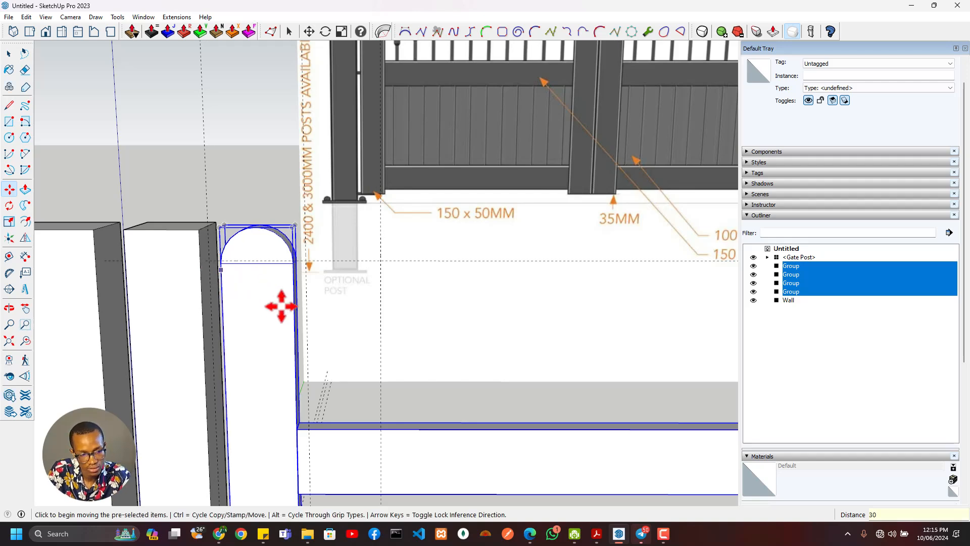
- Examine how the arched top rail meets the uprights on the reference gate image, and compare it with the modelled frame
scroll(329, 309, down, 3)
scroll(355, 269, down, 5)
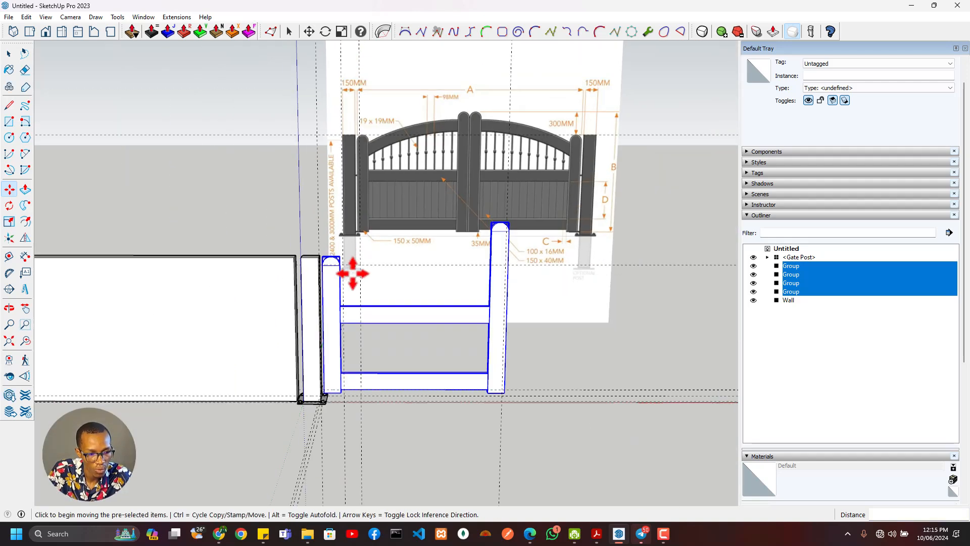
scroll(344, 278, up, 4)
scroll(323, 311, down, 1)
middle_drag(323, 310, 306, 326)
scroll(345, 327, up, 2)
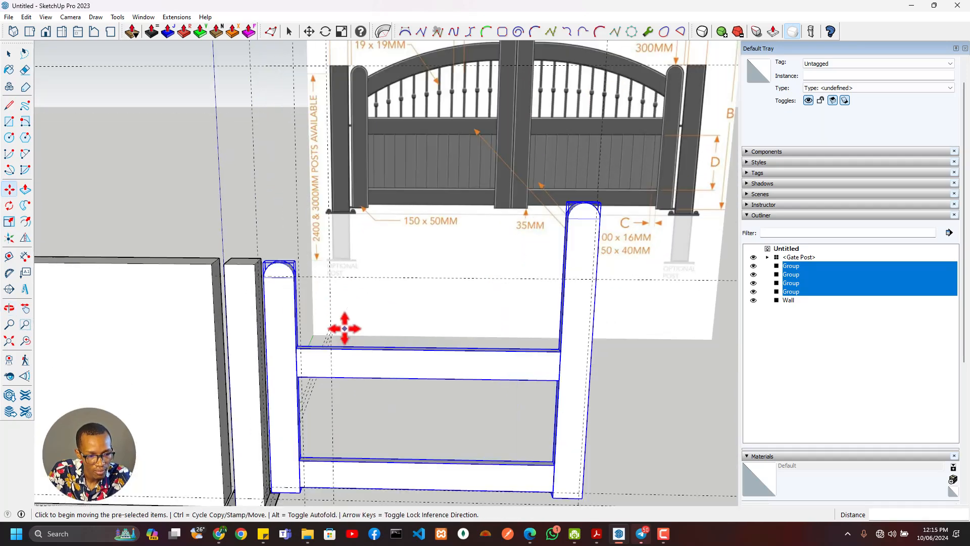
scroll(367, 281, down, 3)
scroll(435, 159, up, 2)
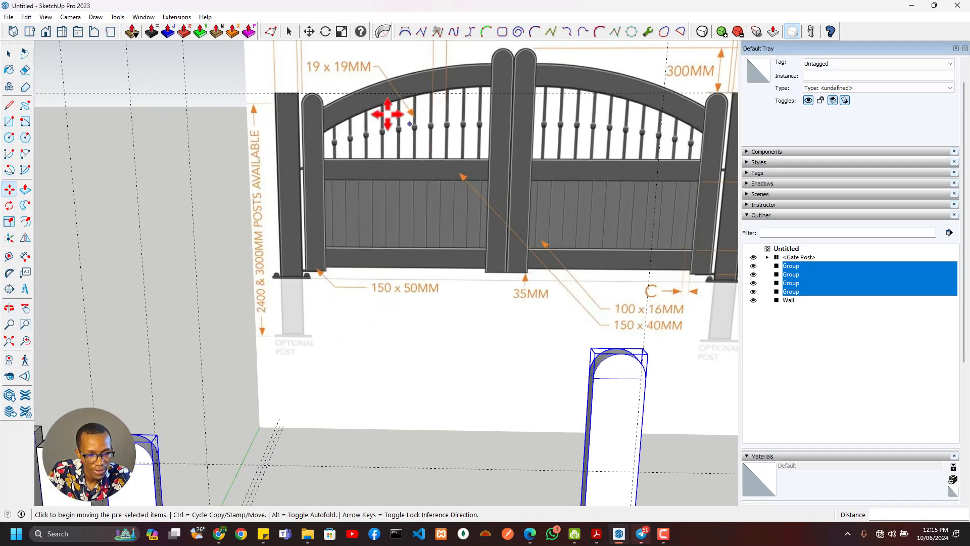
scroll(321, 103, up, 1)
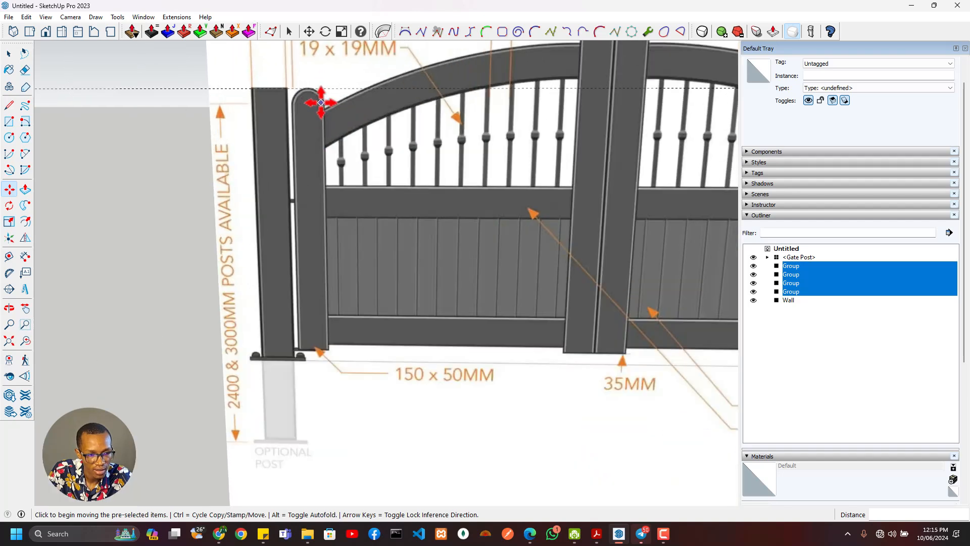
scroll(505, 75, down, 1)
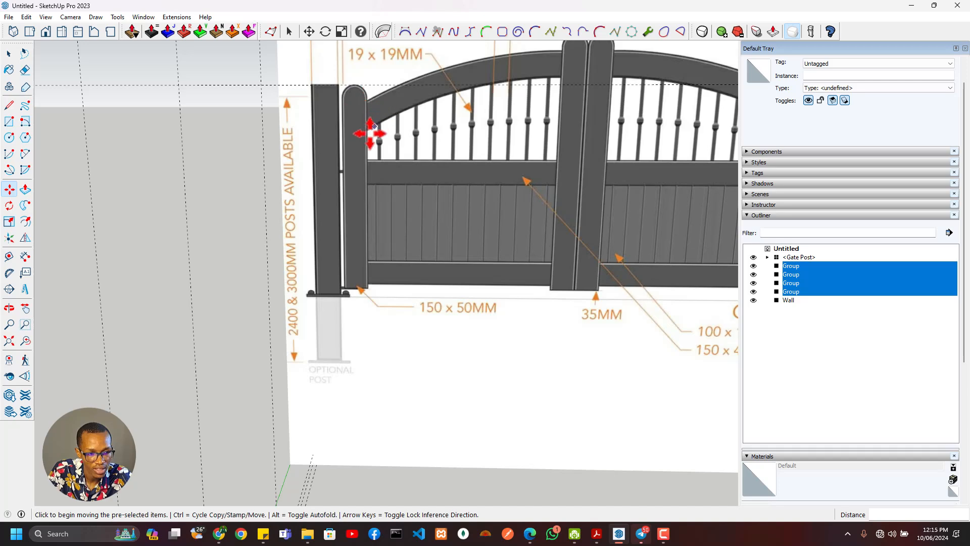
scroll(371, 132, down, 3)
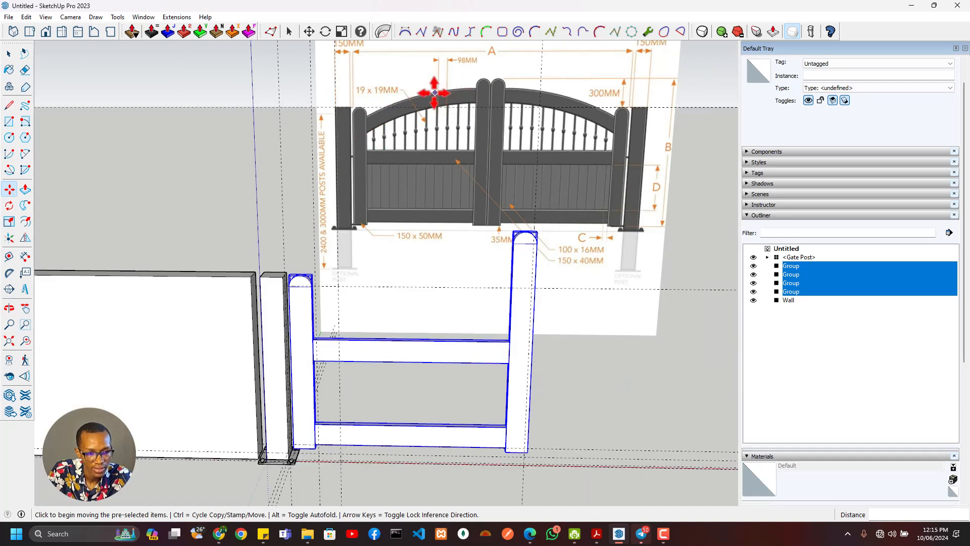
scroll(340, 358, up, 2)
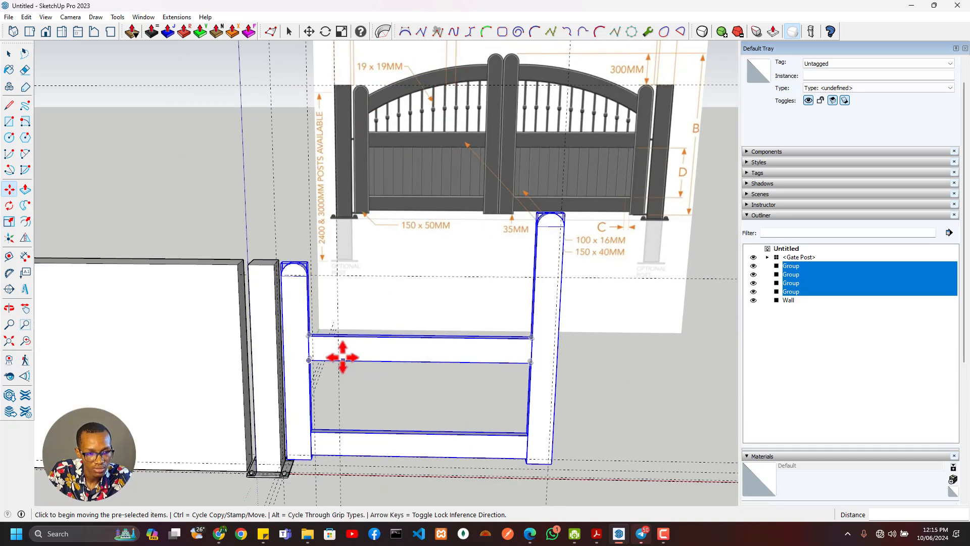
middle_drag(336, 306, 321, 245)
- Delete all construction guides from the model
scroll(333, 244, up, 4)
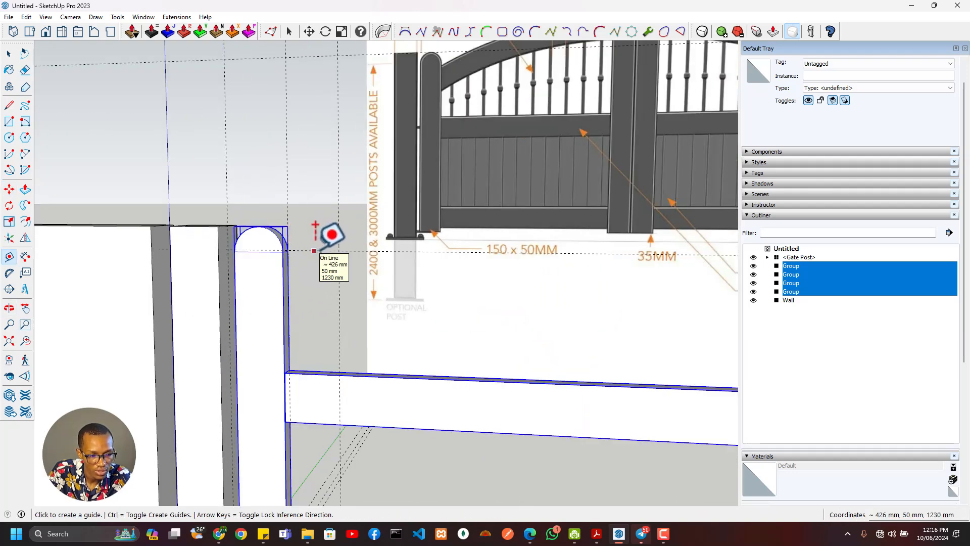
click(315, 250)
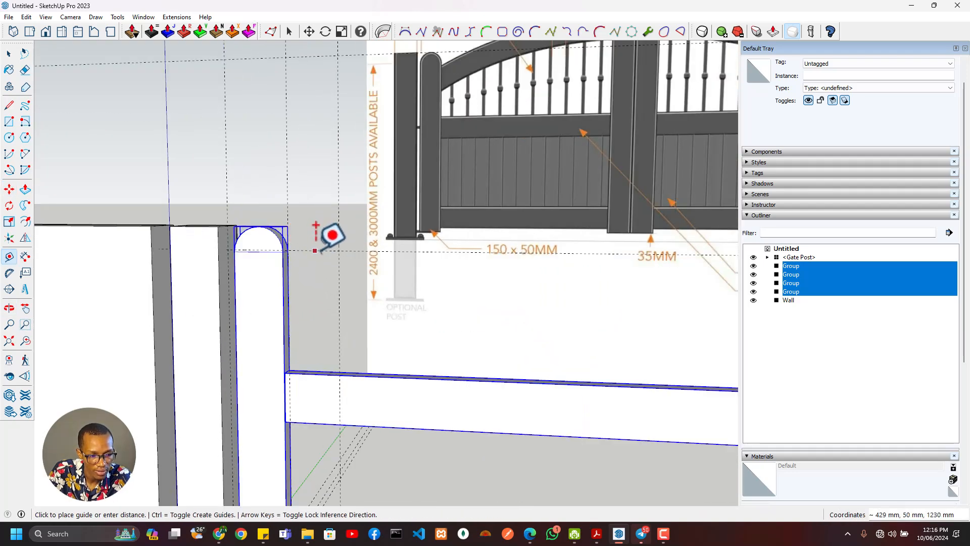
click(26, 17)
click(26, 17)
click(26, 17)
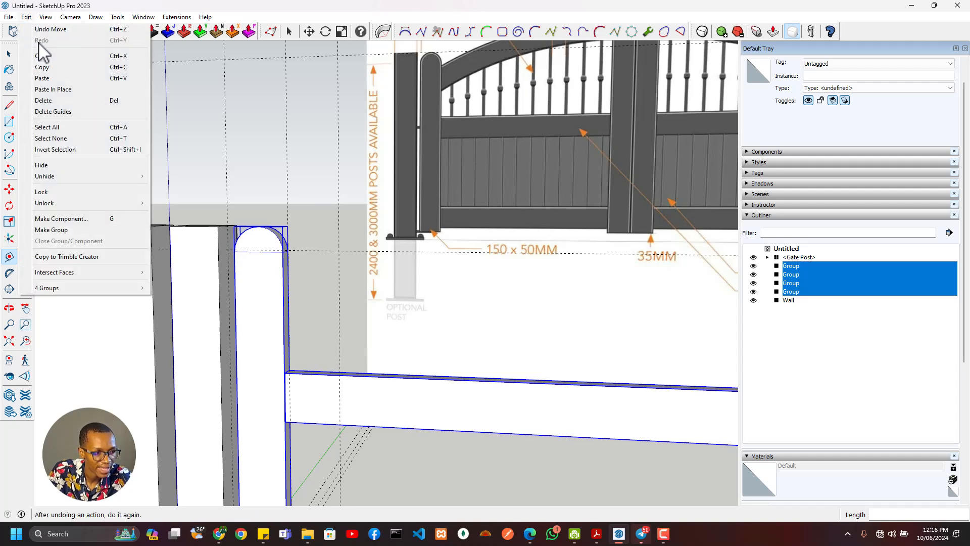
click(61, 114)
- Place a horizontal guide 25 mm below the base line of the rounded top on both the short and the tall upright
scroll(288, 303, down, 3)
scroll(292, 296, up, 3)
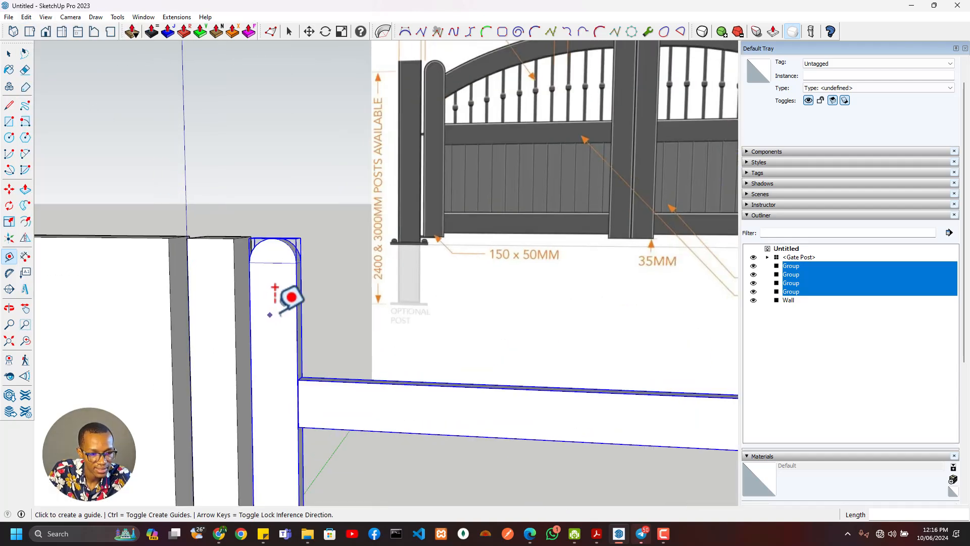
click(284, 238)
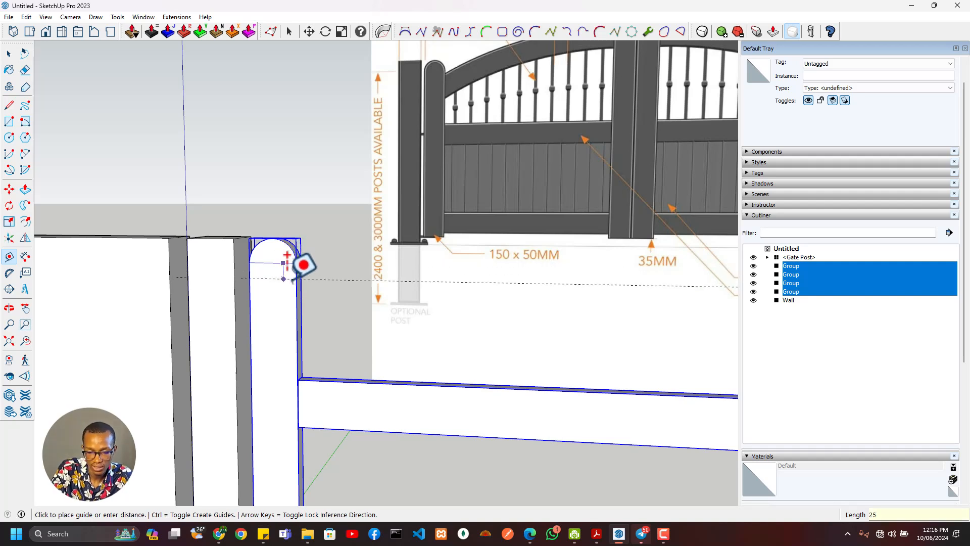
shift+middle_drag(347, 234, 319, 294)
scroll(423, 201, up, 2)
click(387, 221)
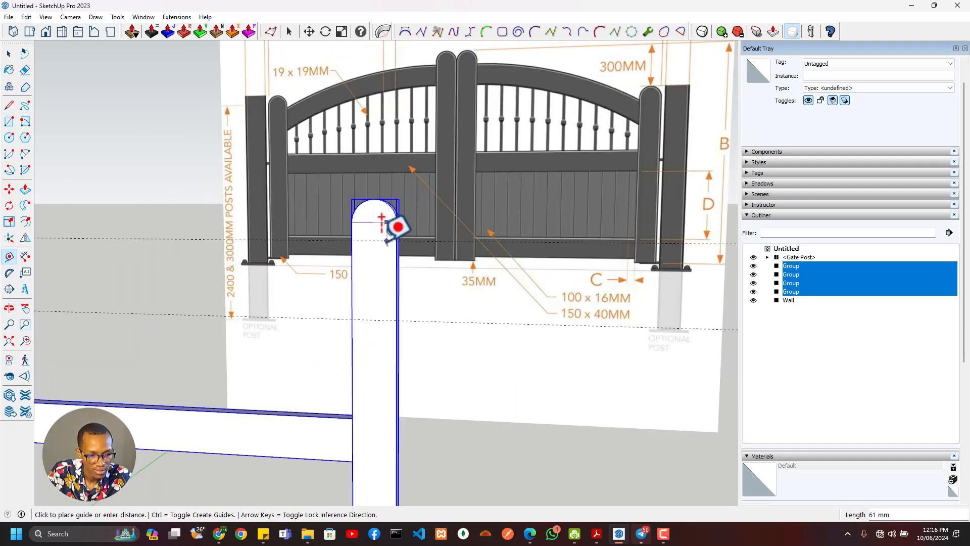
text(25)
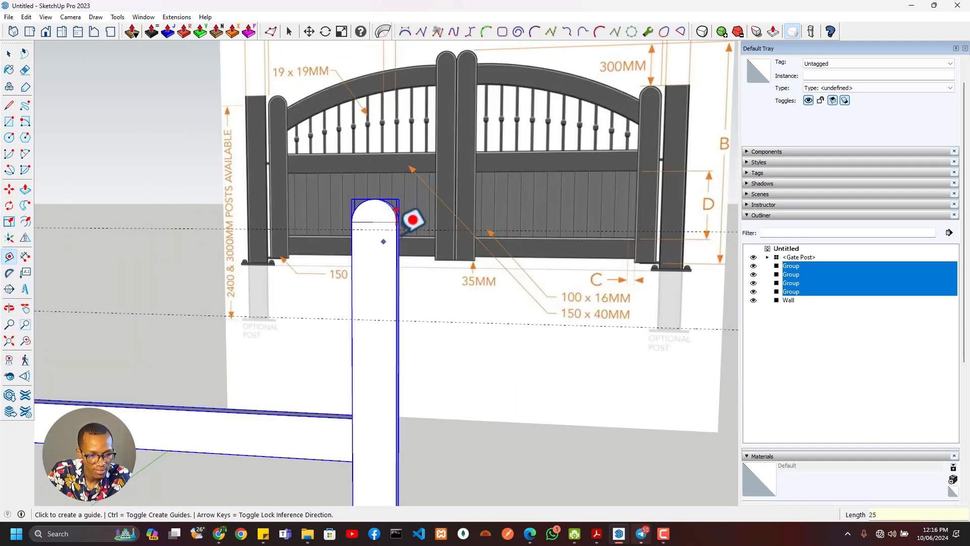
- Draw a two-point arc, radius about 2560 mm, bulging upward between the uprights' inner edges where the two guides cross them
scroll(399, 236, down, 2)
shift+middle_drag(388, 239, 495, 226)
scroll(439, 215, up, 2)
key(a)
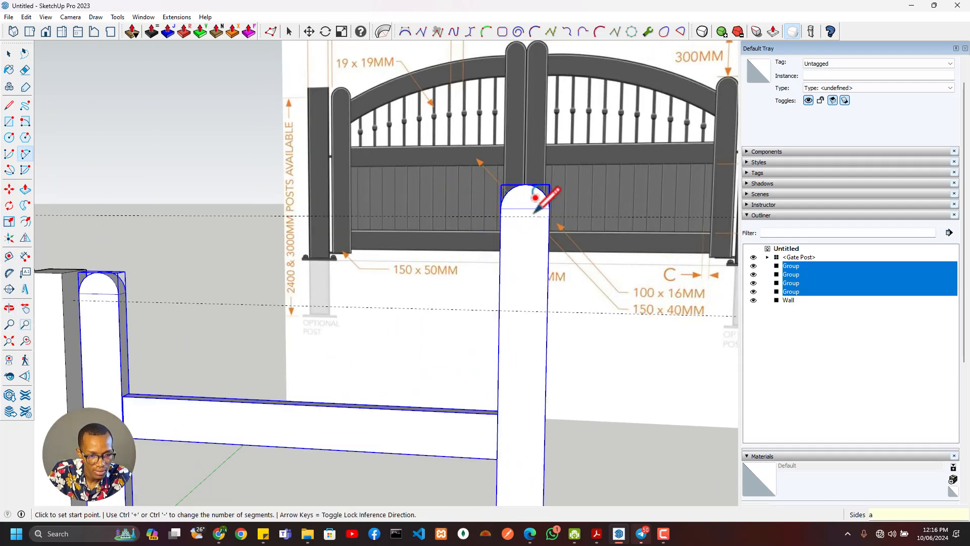
middle_drag(534, 213, 581, 191)
click(503, 214)
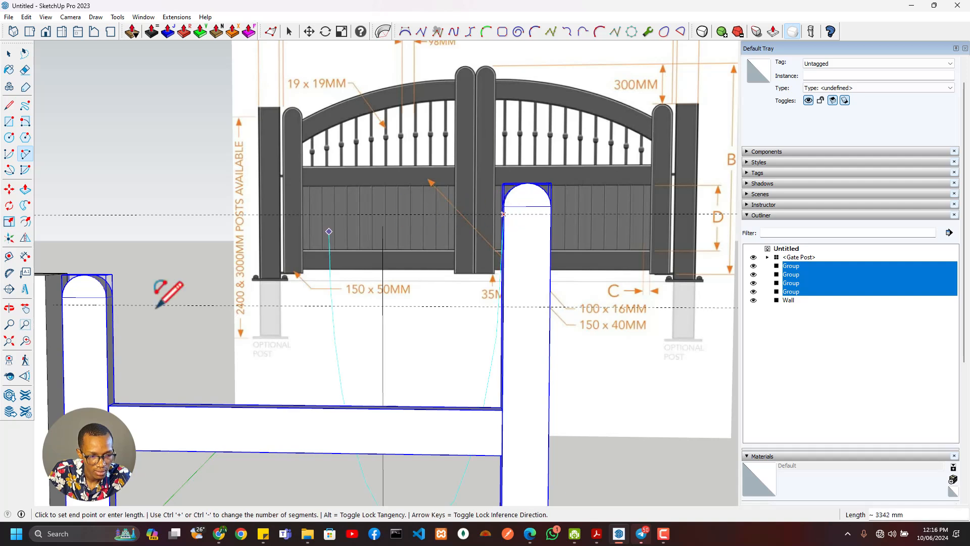
click(107, 305)
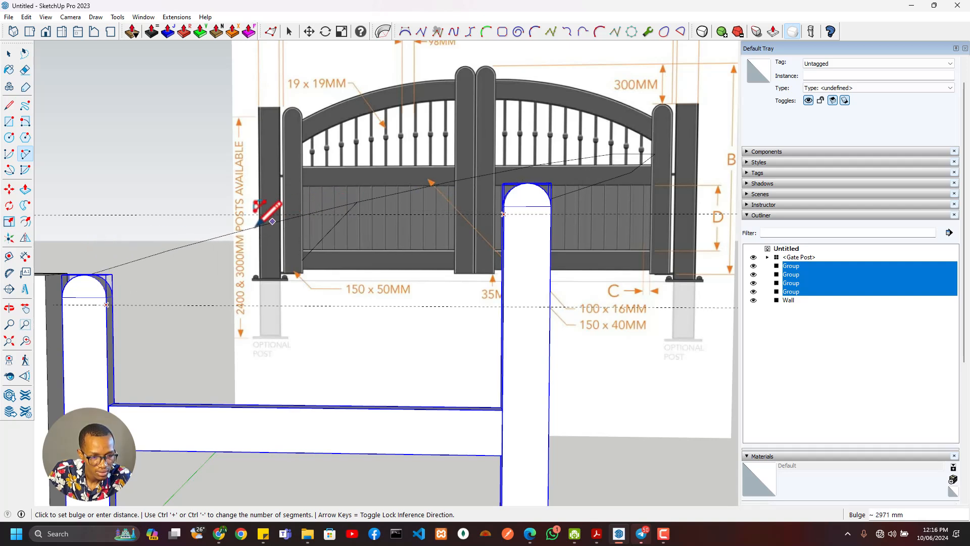
click(212, 253)
- Offset the arc 150 mm downward to form the lower edge of the arched top rail
scroll(192, 337, down, 3)
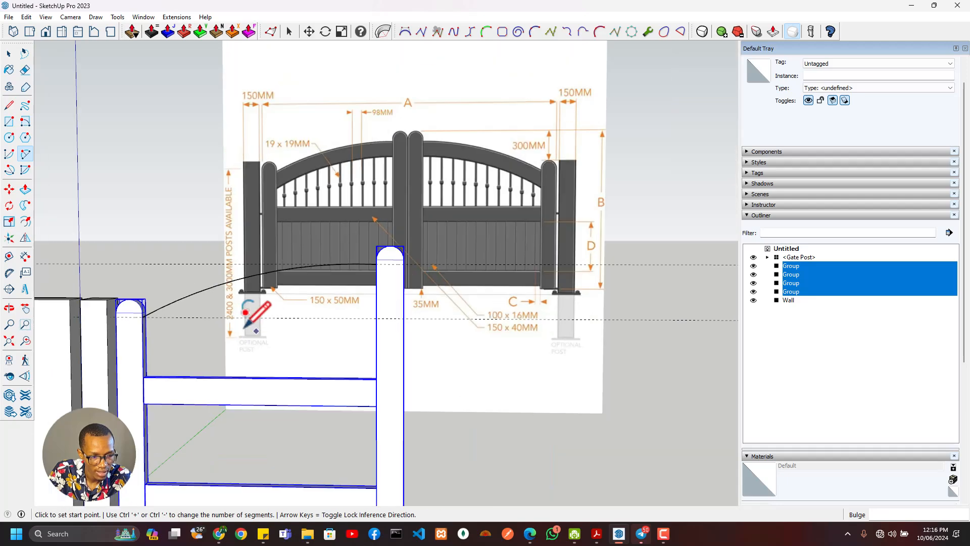
middle_drag(244, 328, 359, 288)
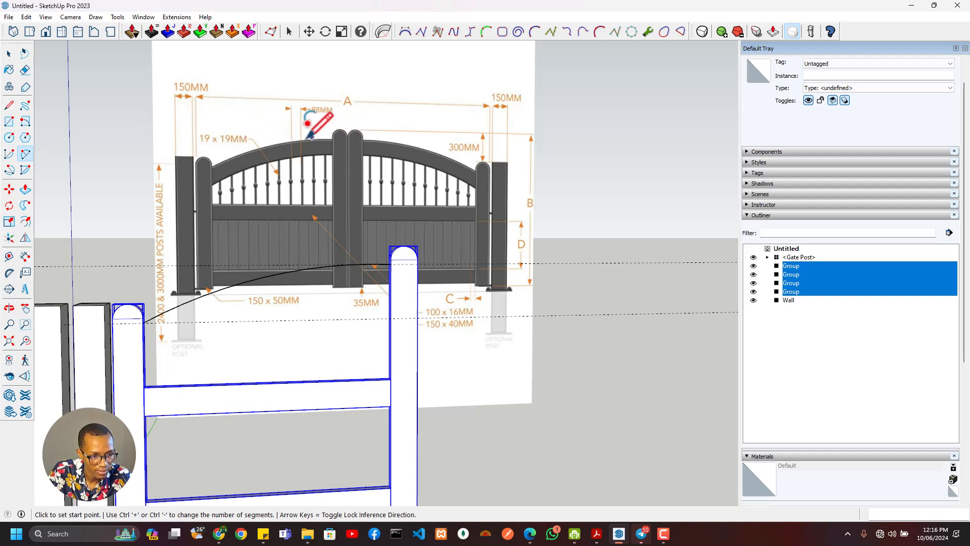
scroll(198, 316, up, 3)
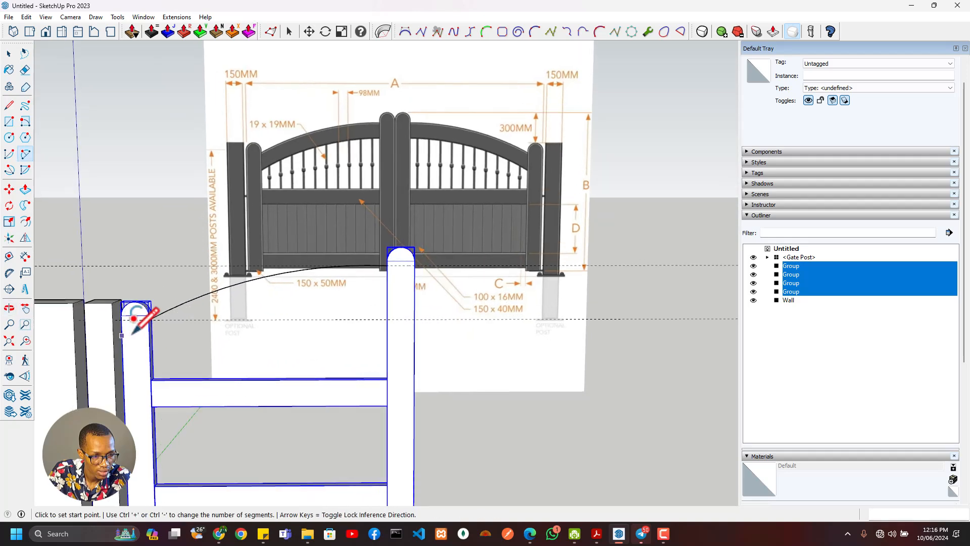
key(f)
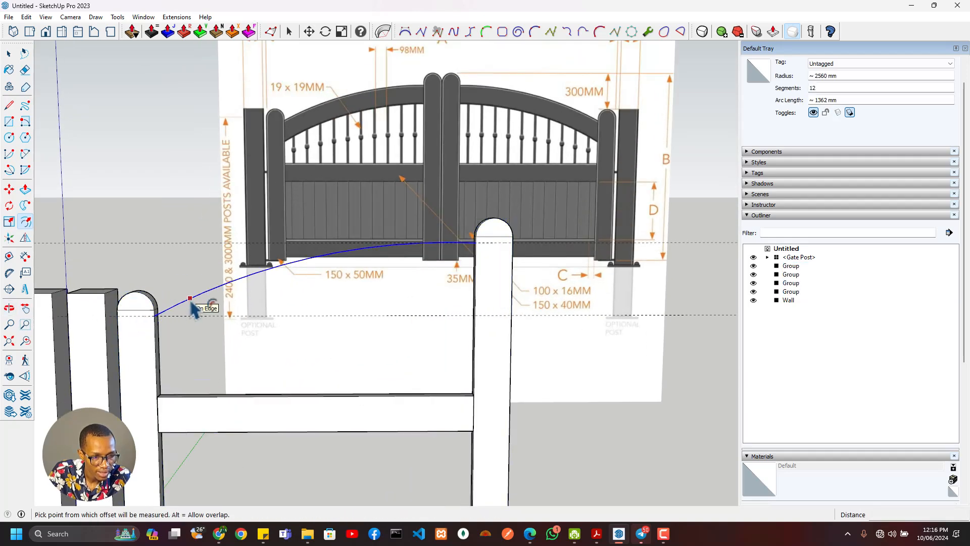
click(192, 305)
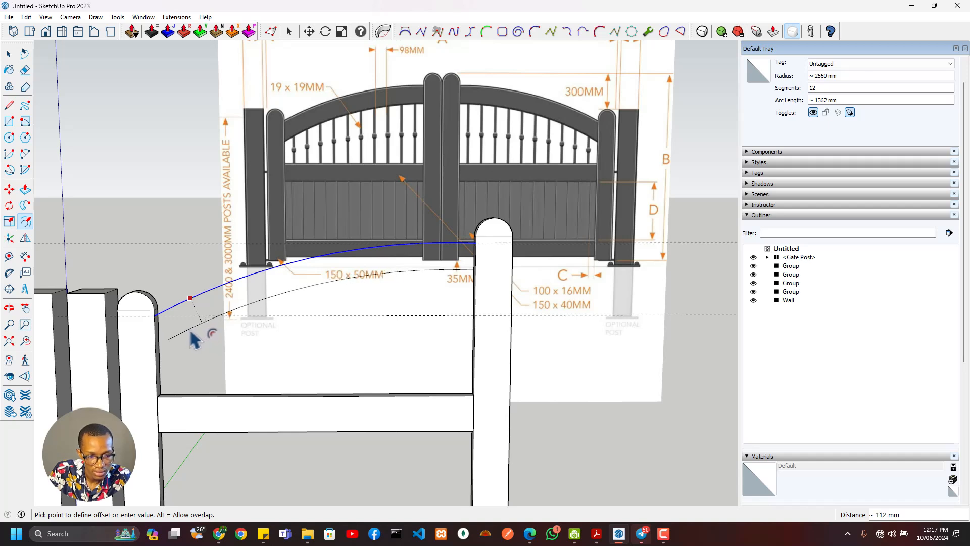
key(Return)
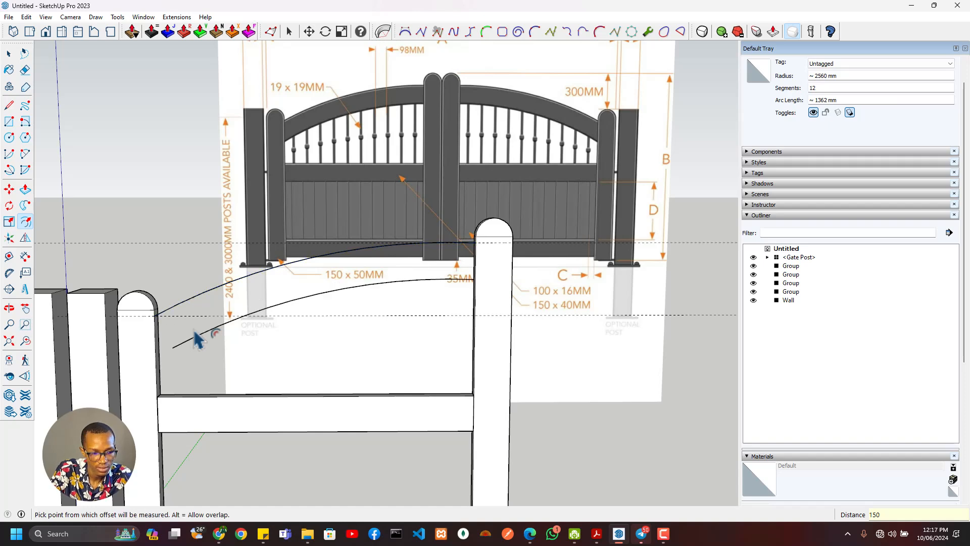
- Place a horizontal guide 150 mm below the existing guide at the short upright
scroll(273, 299, up, 2)
middle_drag(271, 299, 181, 335)
key(f)
scroll(129, 365, up, 2)
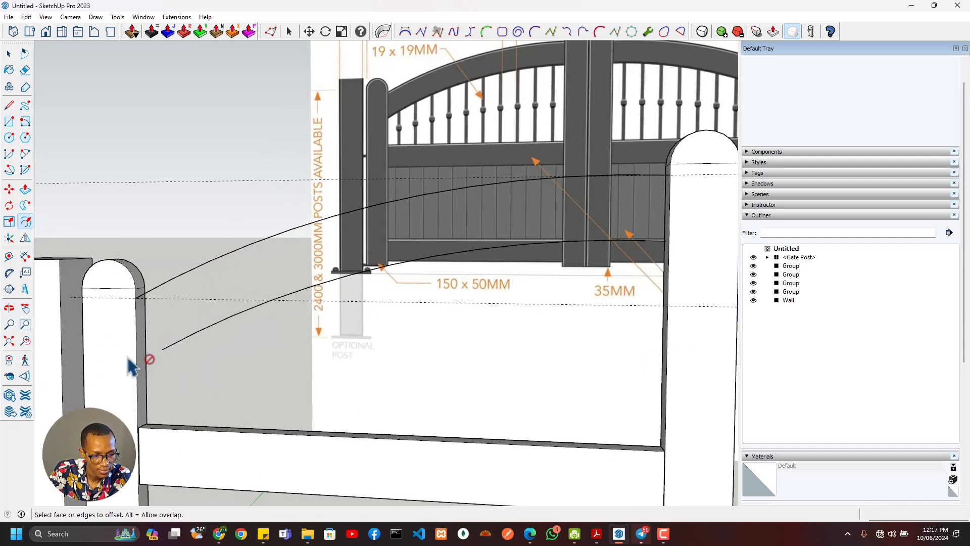
key(t)
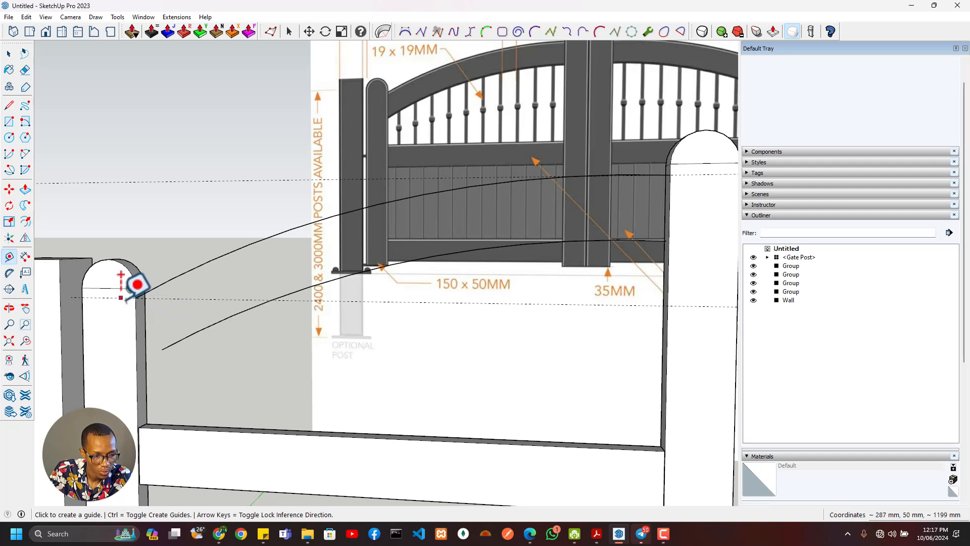
click(120, 298)
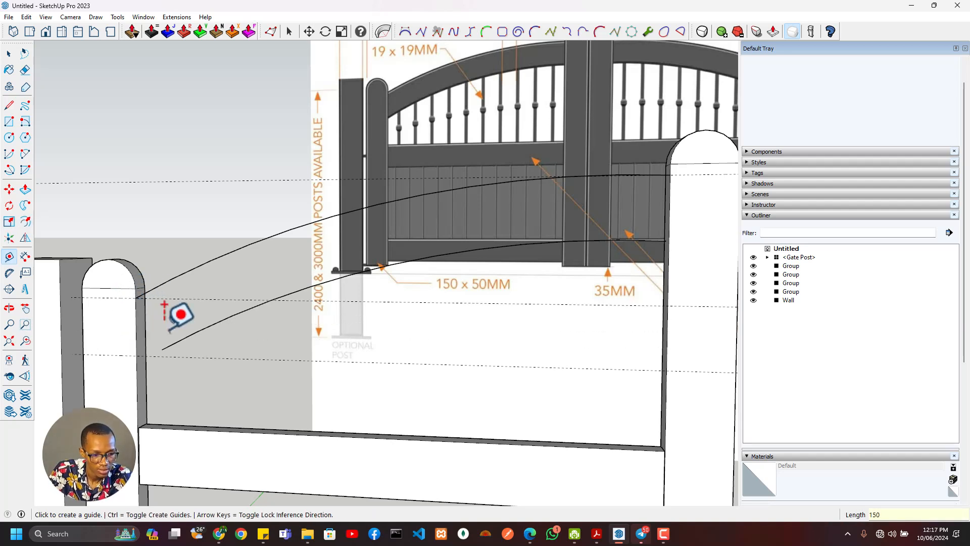
- Place a horizontal guide 150 mm below the existing upper guide at the tall upright
key(a)
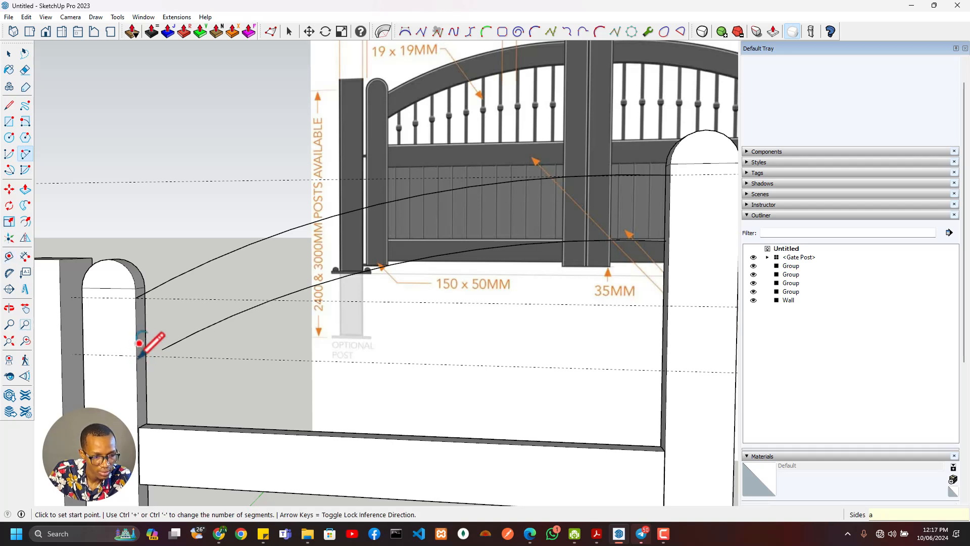
key(t)
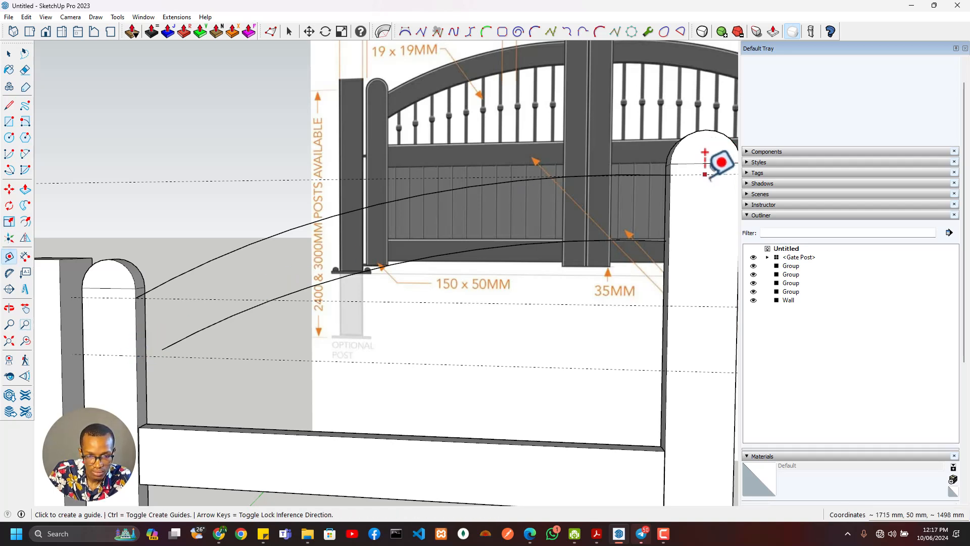
click(704, 164)
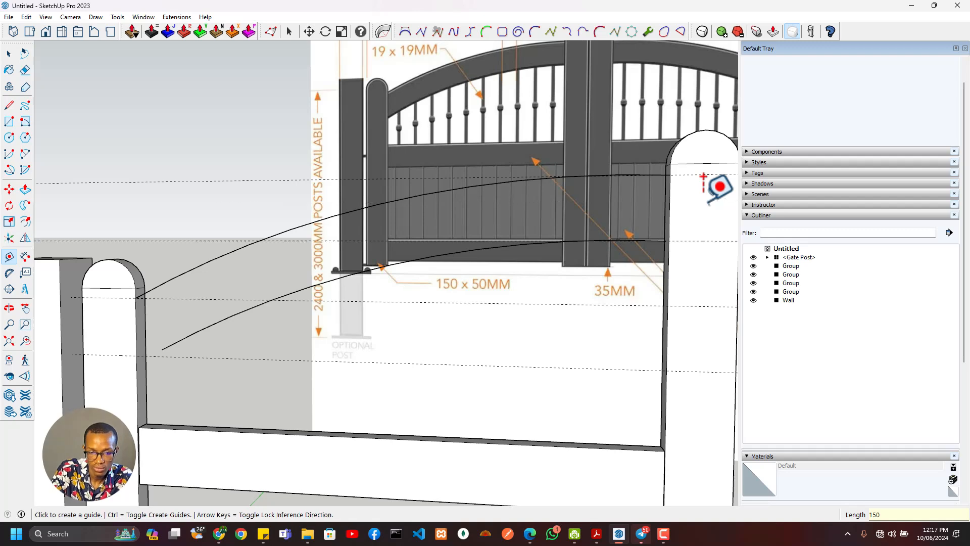
- Try to draw a two-point arc bulging upward about 86 mm between the uprights' inner edges at the lower guides
key(a)
middle_drag(206, 321, 259, 264)
click(113, 340)
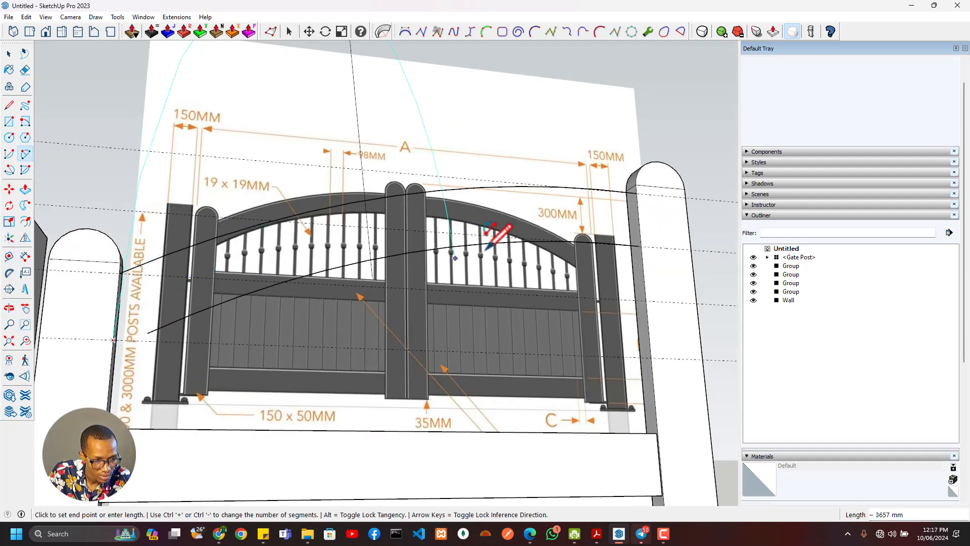
scroll(639, 238, up, 2)
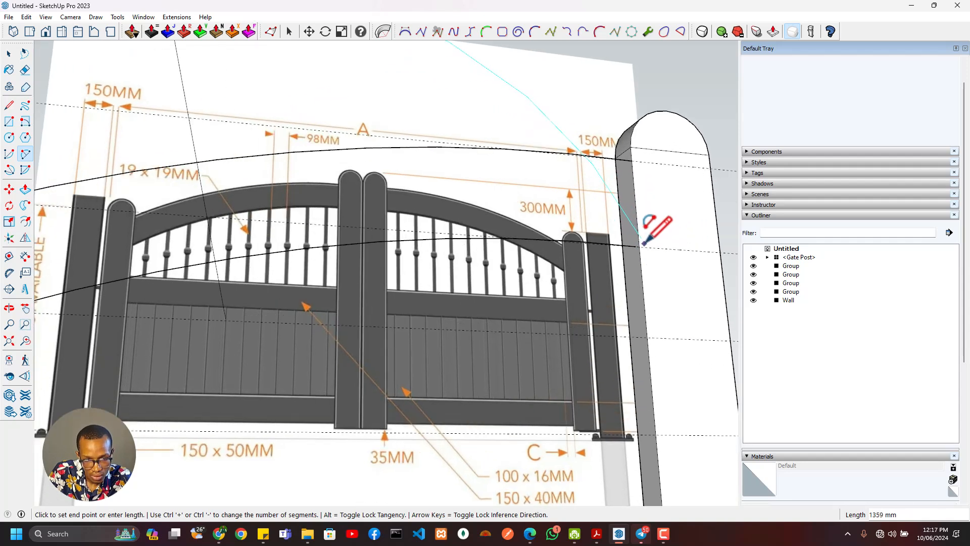
click(639, 247)
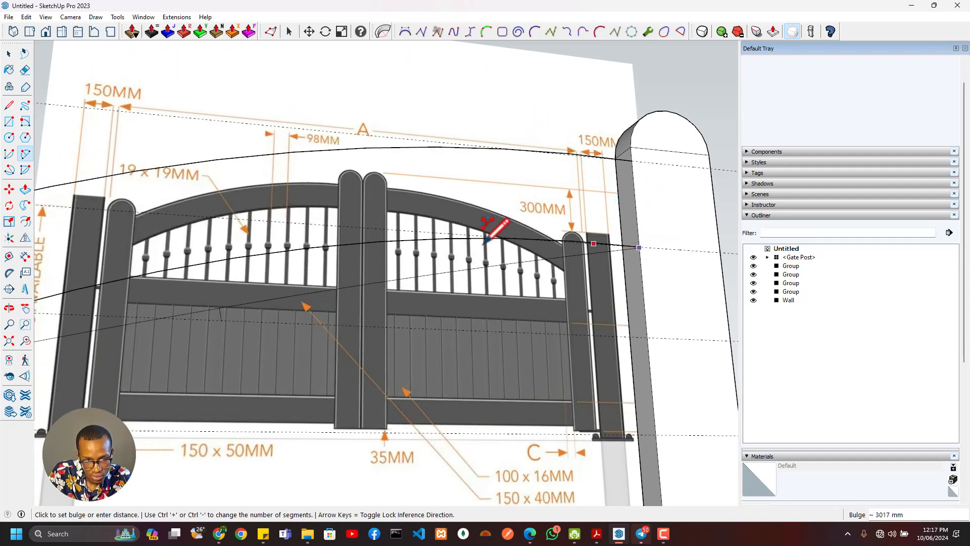
click(377, 235)
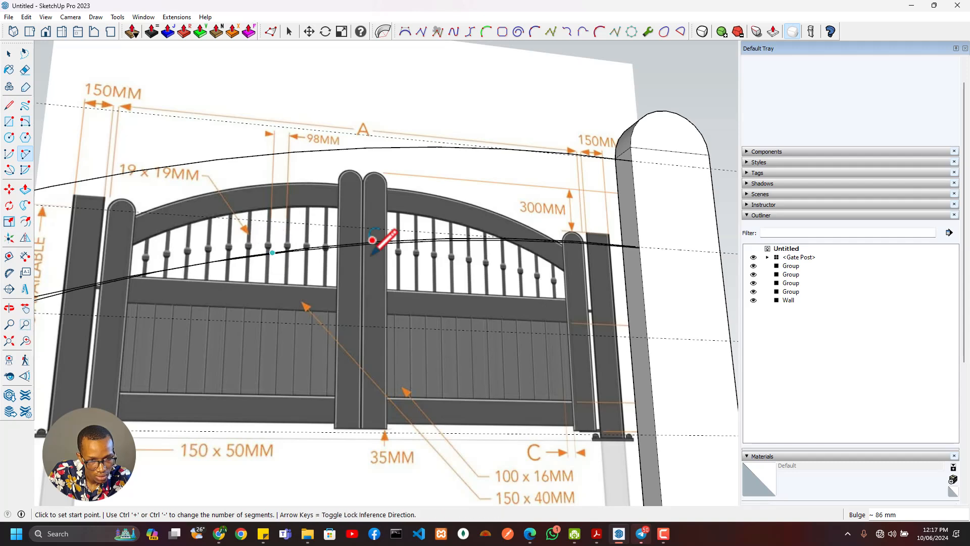
scroll(445, 250, down, 3)
scroll(277, 266, up, 2)
key(space)
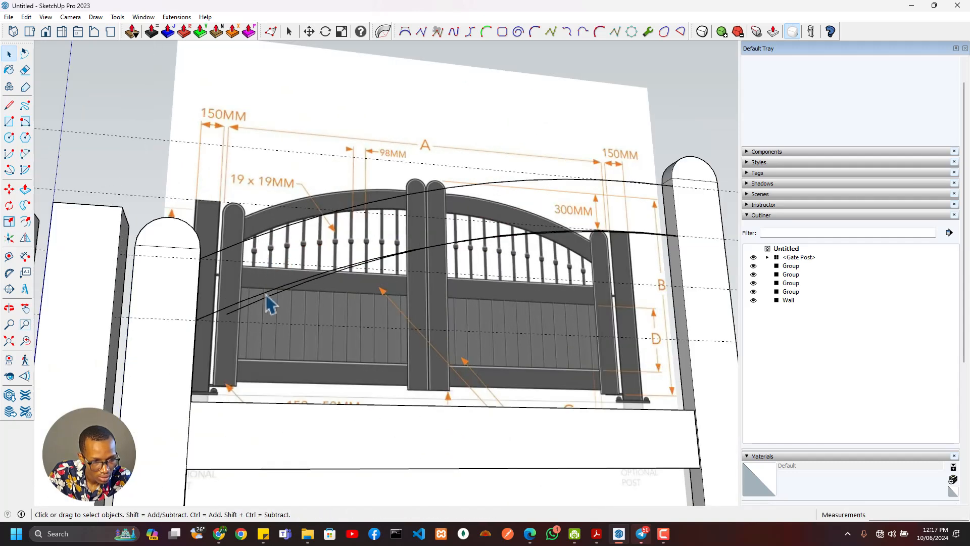
key(ctrl+z)
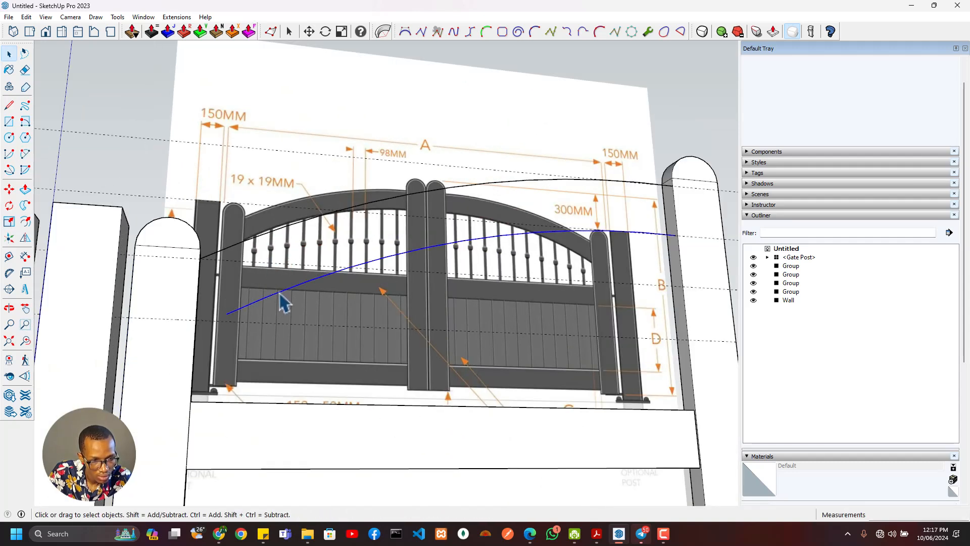
click(281, 295)
right_click(280, 293)
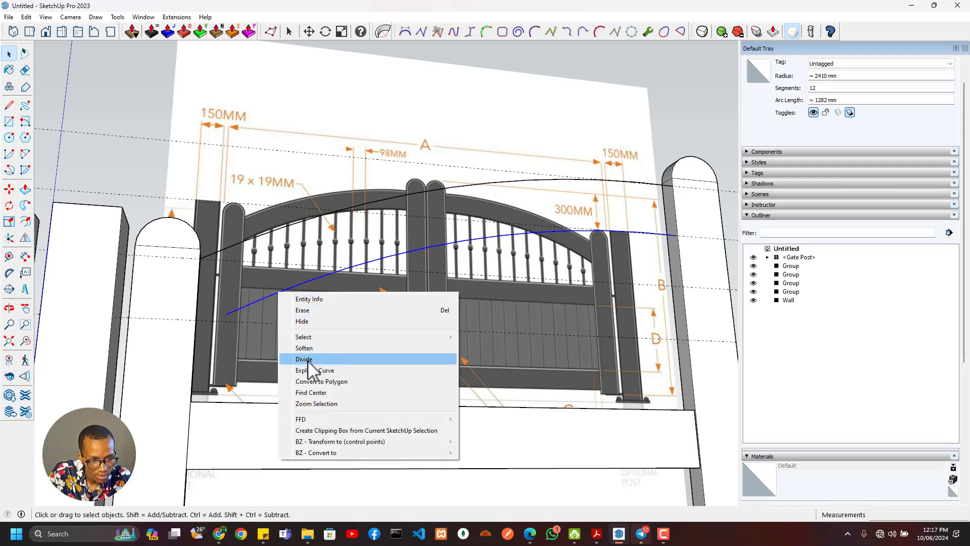
click(304, 283)
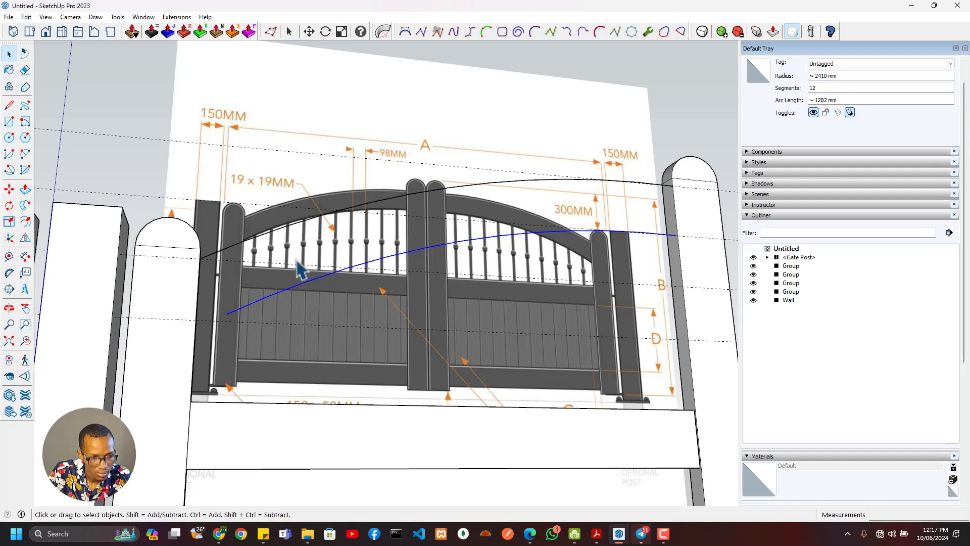
click(23, 54)
click(11, 56)
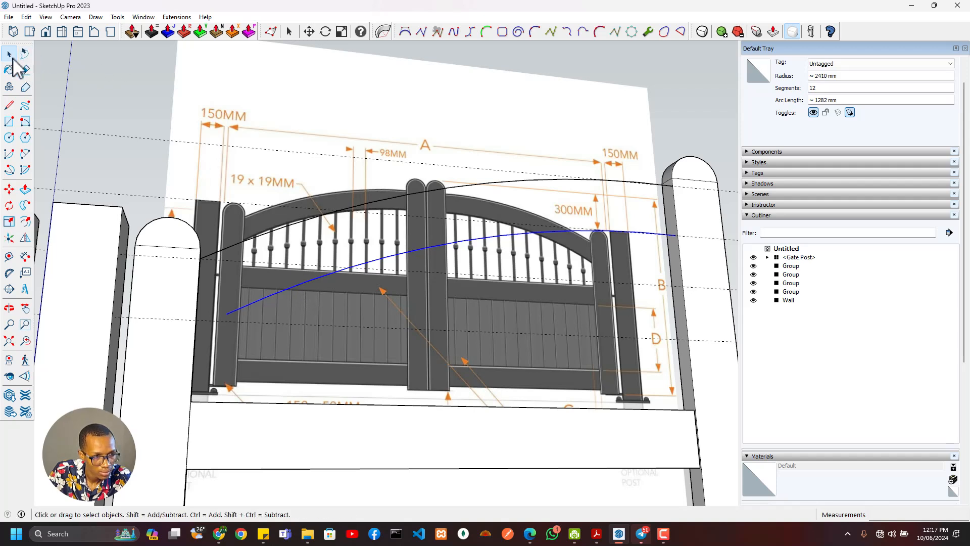
right_click(321, 278)
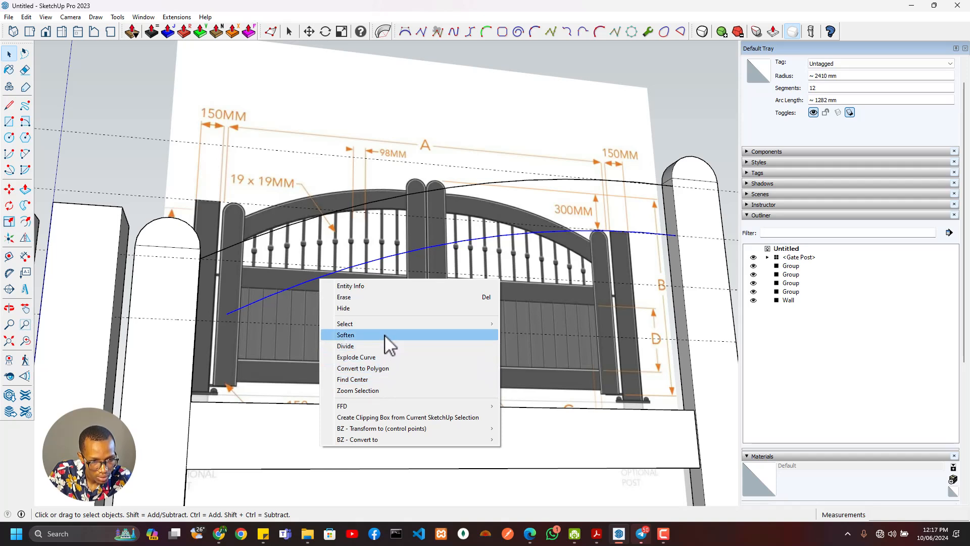
key(Escape)
- Draw a short line down from the middle of the offset arc and group it together with the arc
key(l)
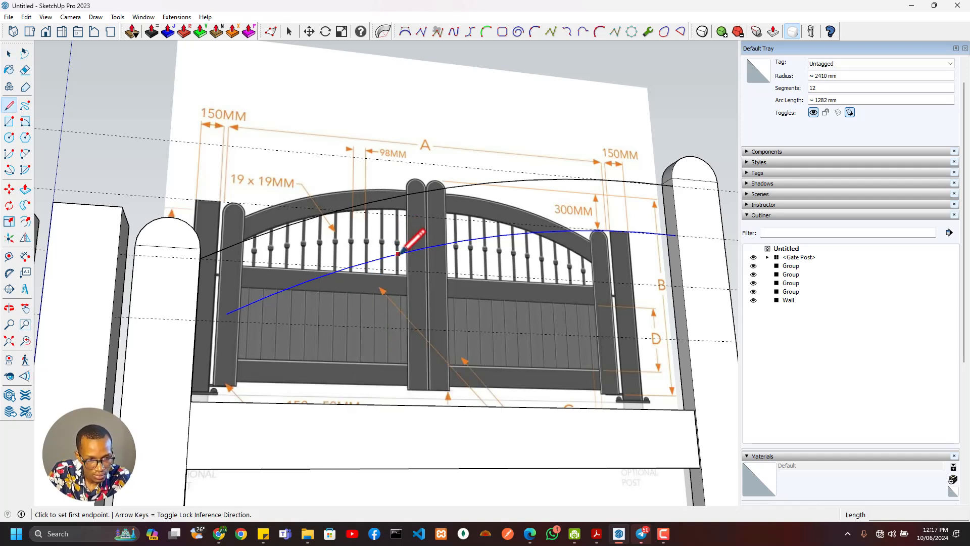
click(399, 254)
key(space)
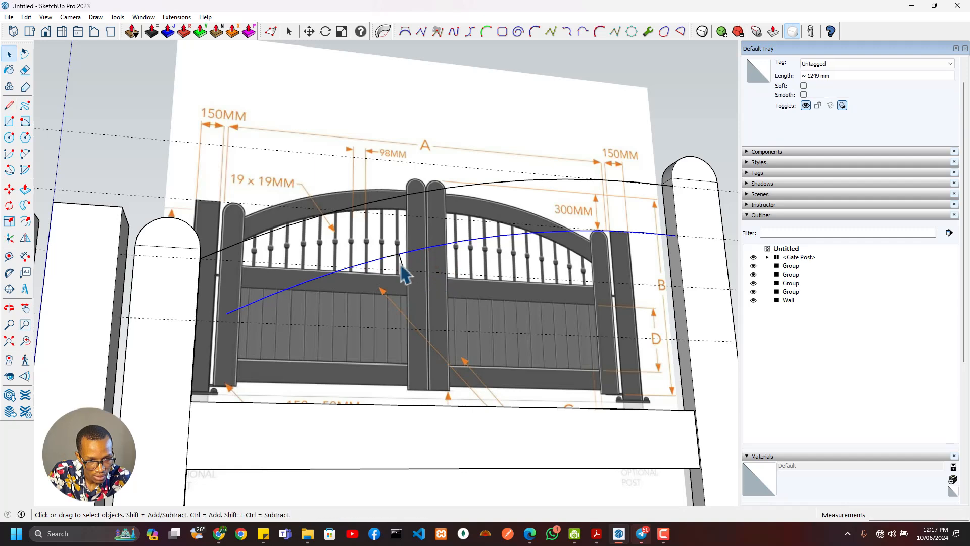
right_click(404, 263)
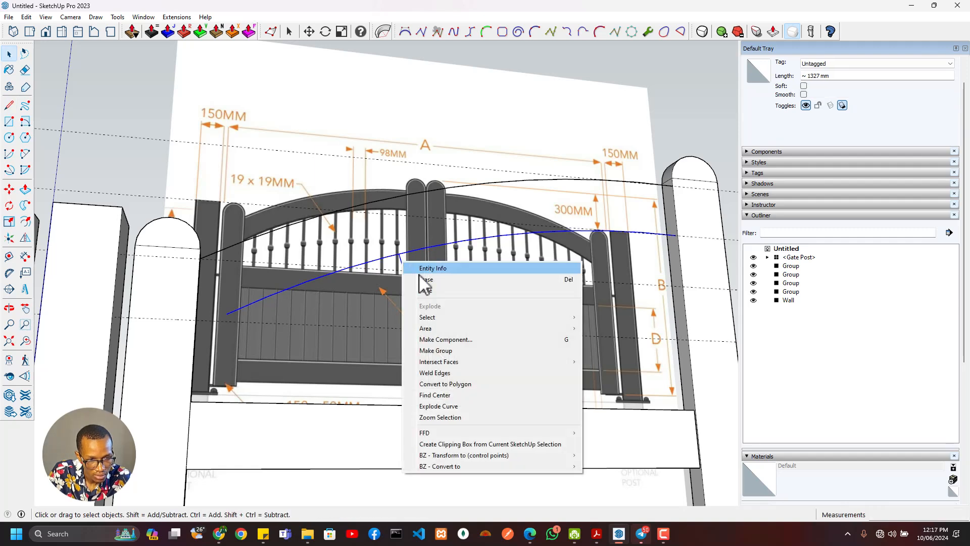
click(455, 351)
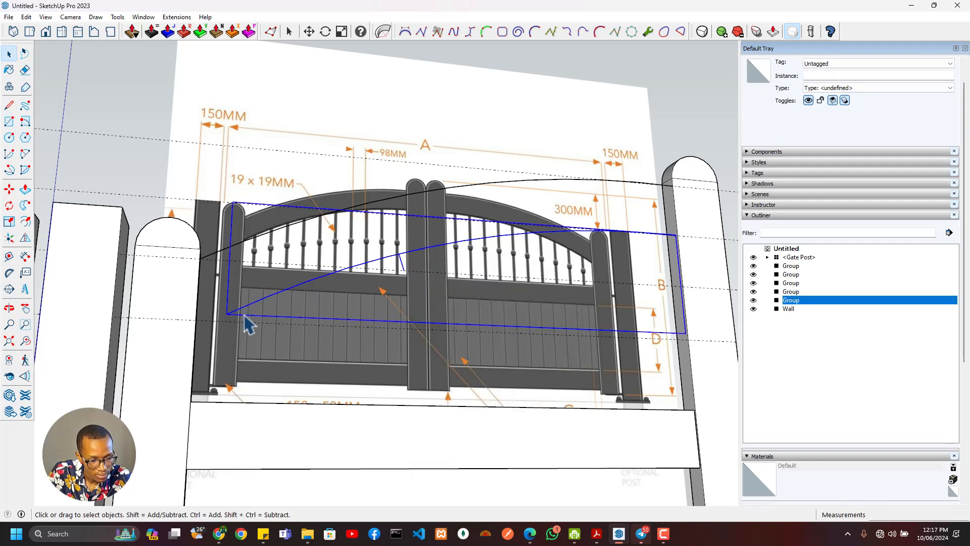
- Draw a two-point arc bulging upward about 85 mm between the uprights' inner edges, where the two 150 mm guides cross them
key(a)
scroll(197, 303, down, 2)
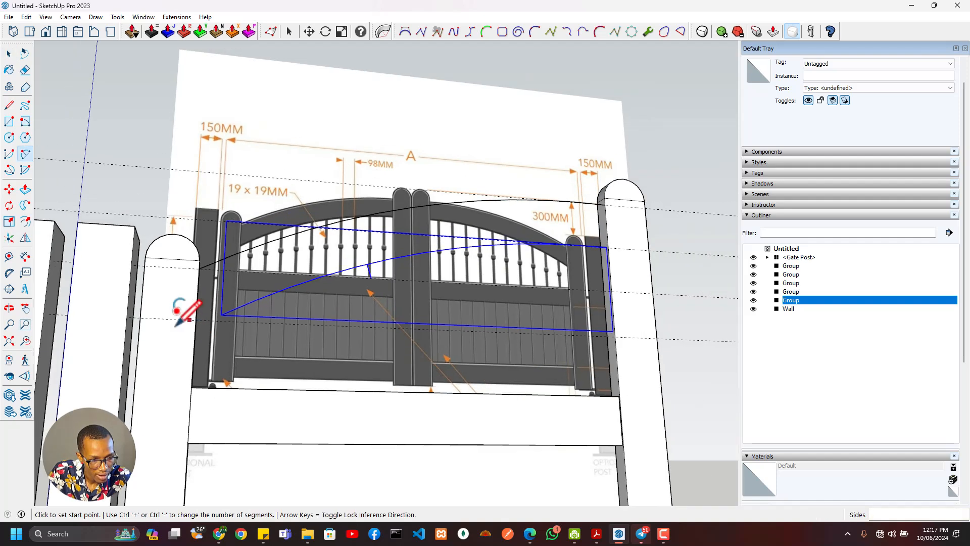
click(191, 318)
scroll(619, 222, up, 2)
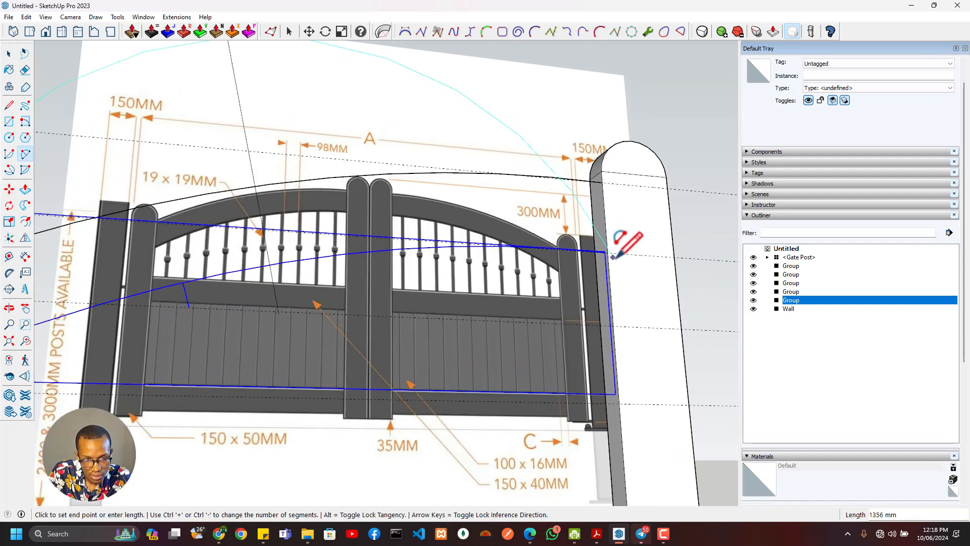
click(608, 252)
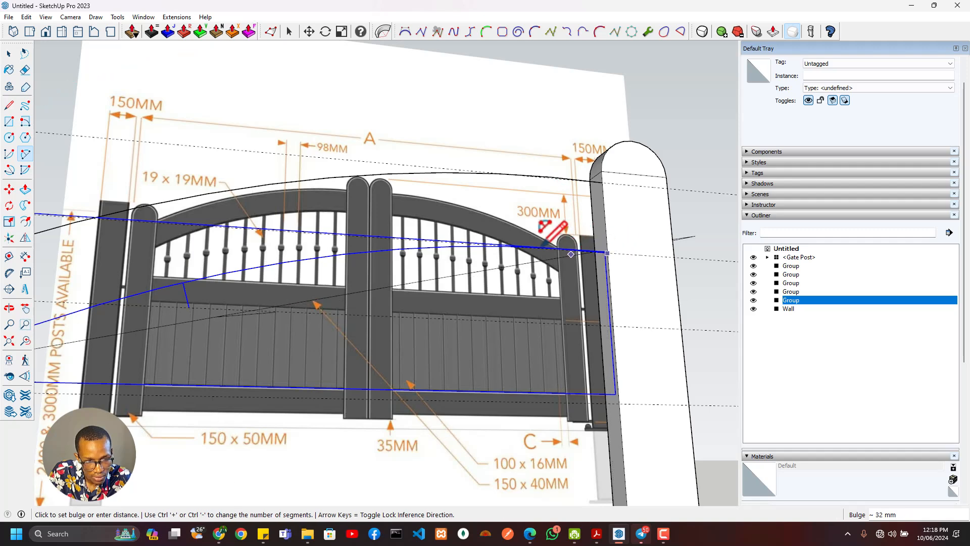
mouse_move(546, 233)
middle_down()
mouse_move(538, 234)
mouse_move(584, 217)
mouse_move(571, 237)
mouse_move(558, 237)
middle_up()
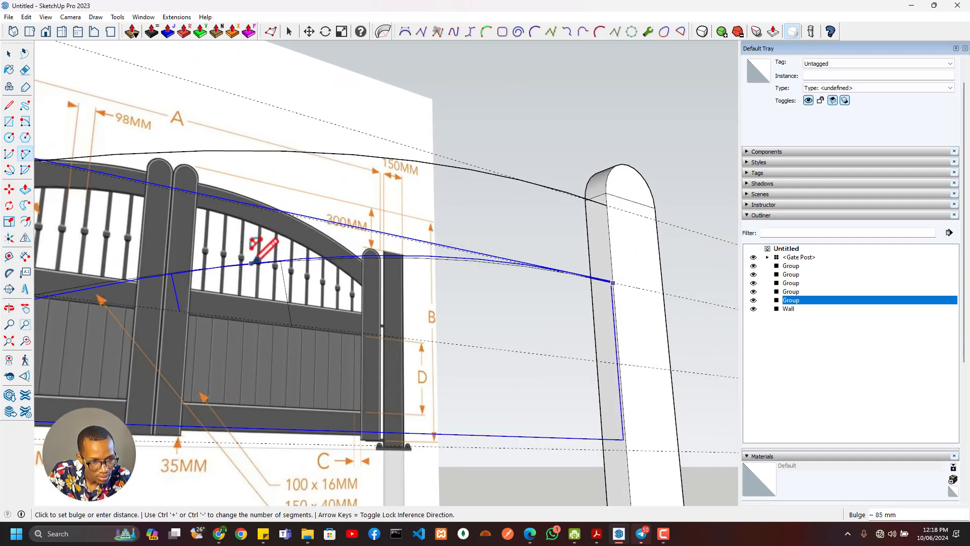
scroll(314, 280, down, 3)
click(279, 281)
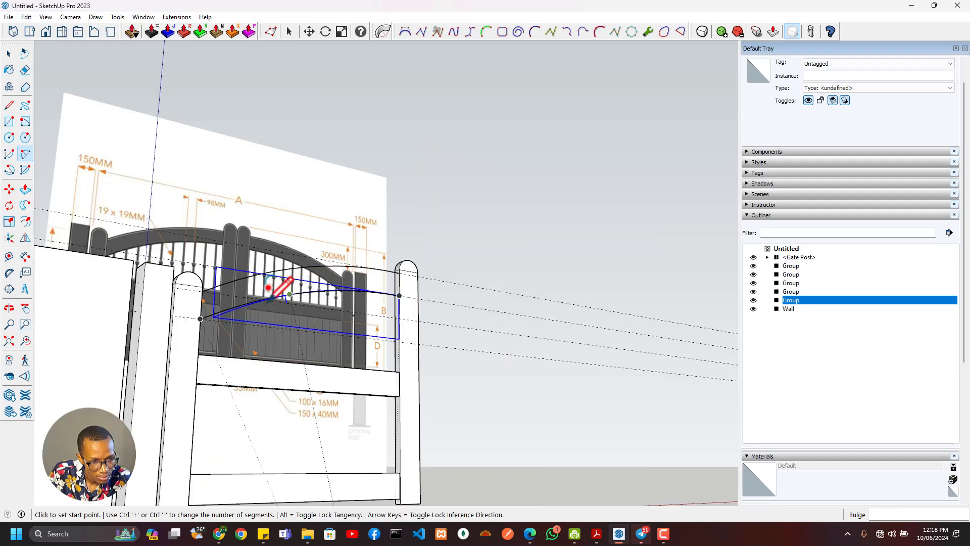
- Delete the group containing the offset arc and the short line
scroll(278, 282, up, 3)
key(space)
click(192, 324)
click(186, 323)
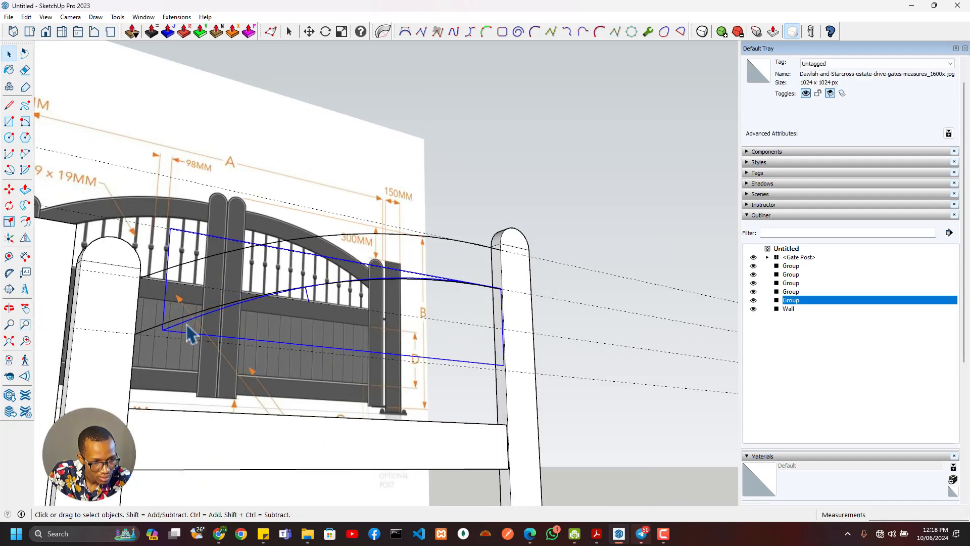
key(Delete)
- Close the arched top rail's profile with lines joining both arcs' ends along the inner edges of the tall and short uprights
middle_drag(317, 332, 81, 382)
key(space)
key(l)
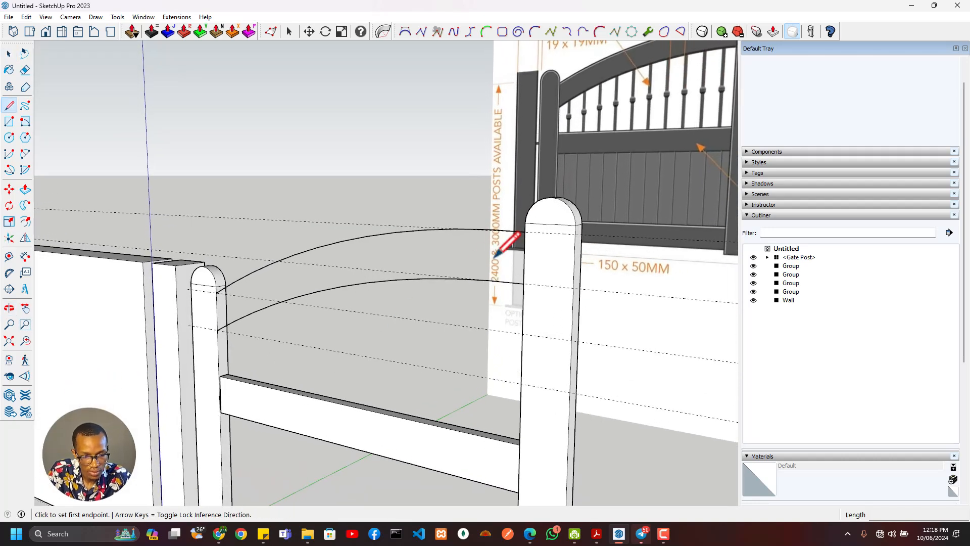
mouse_move(503, 238)
middle_down()
mouse_move(582, 241)
mouse_move(595, 216)
middle_up()
click(589, 216)
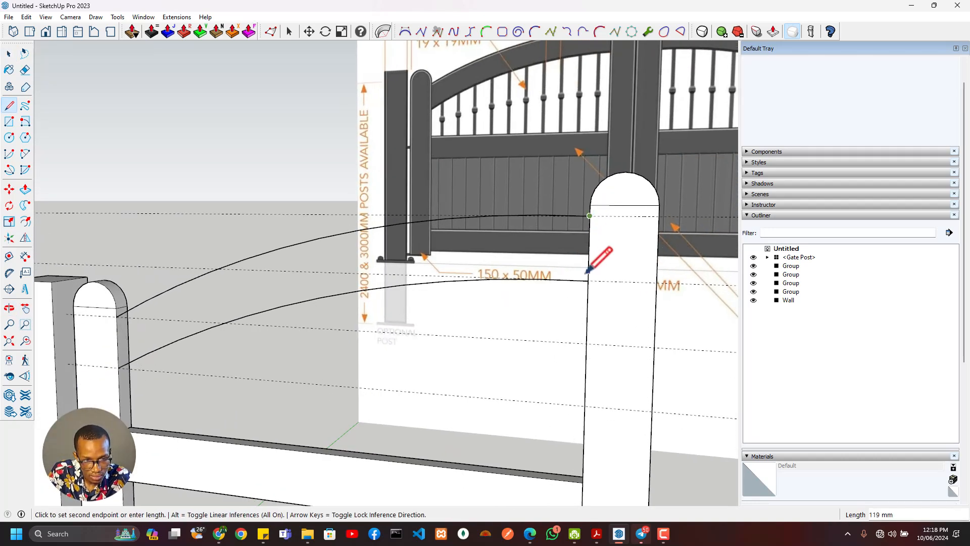
click(588, 281)
key(Escape)
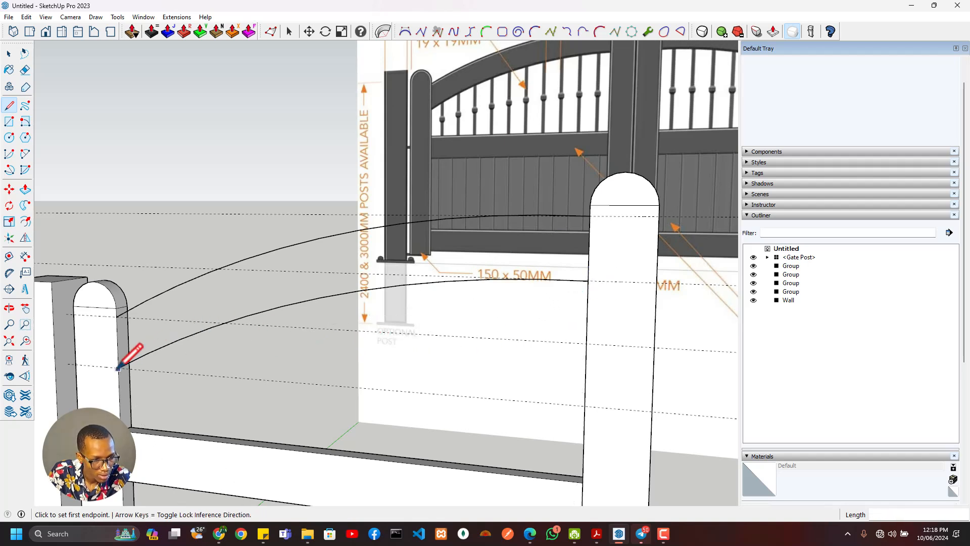
click(118, 369)
key(Escape)
click(118, 367)
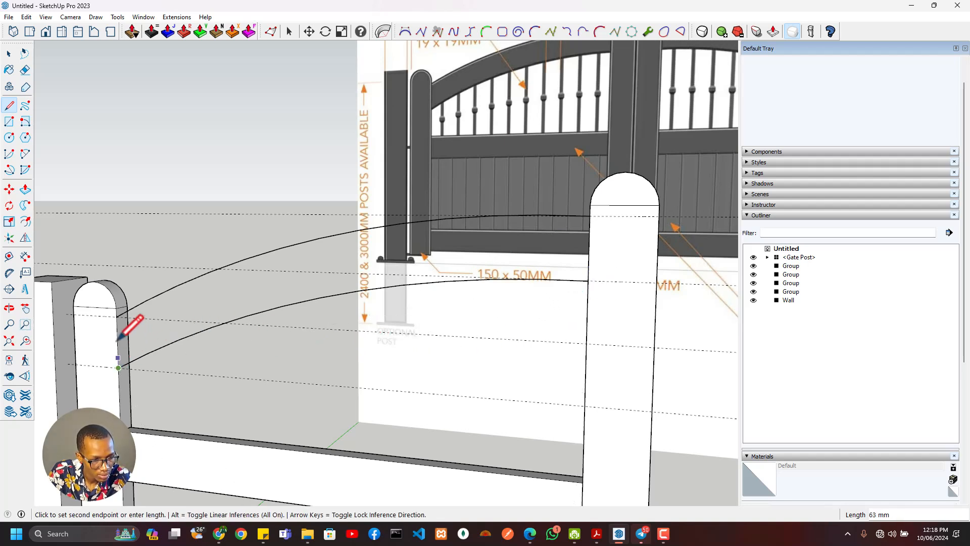
click(116, 316)
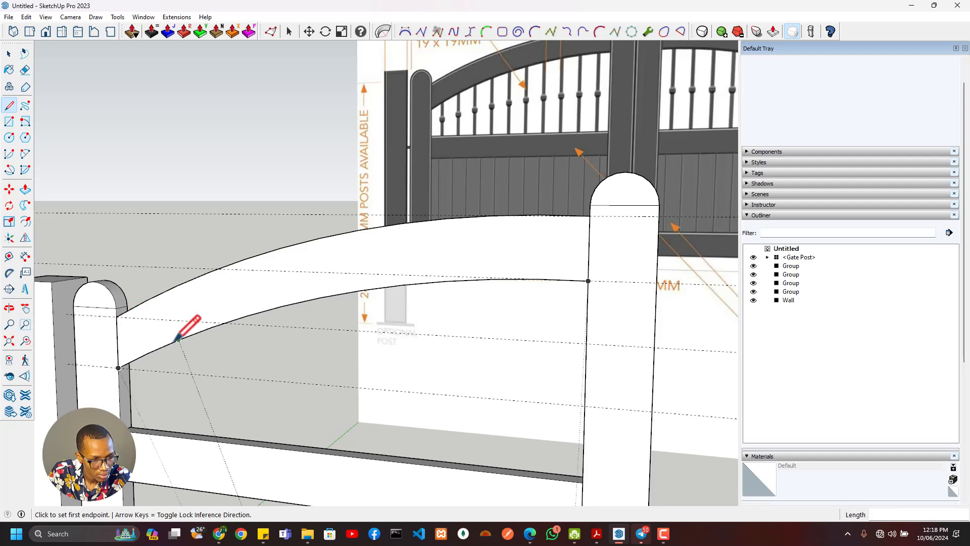
- Push/Pull the arched rail face 50 mm backward to match the thickness of the uprights
scroll(186, 329, down, 2)
scroll(156, 336, up, 3)
middle_drag(162, 328, 542, 303)
key(p)
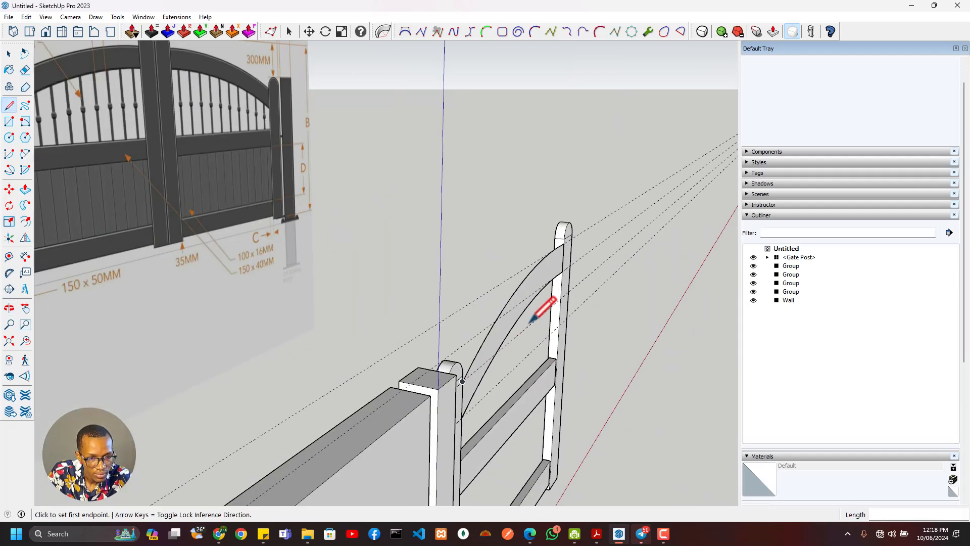
scroll(544, 306, up, 1)
click(550, 289)
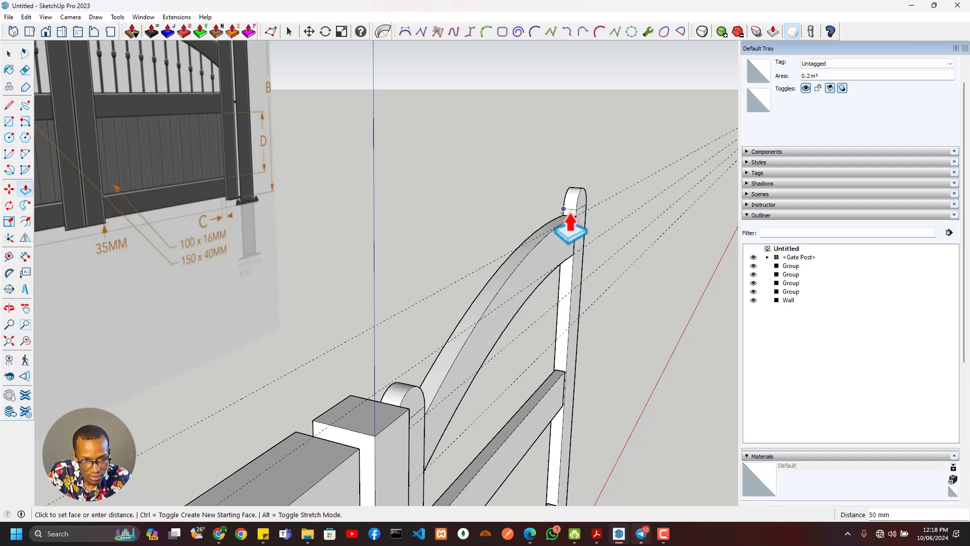
middle_drag(629, 270, 647, 283)
key(Return)
- Select the entire arched top rail and make it a group
middle_drag(520, 302, 447, 329)
key(space)
click(457, 288)
right_click(455, 280)
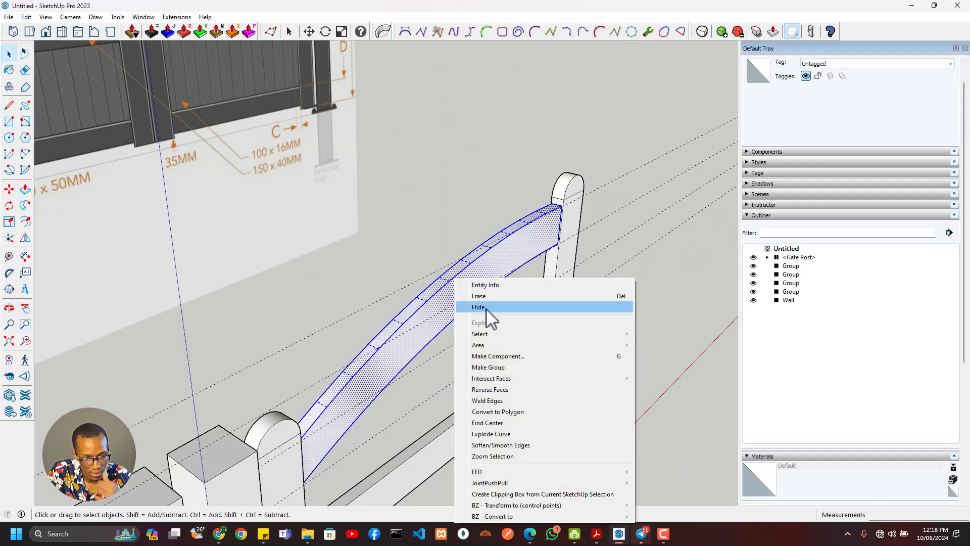
click(497, 377)
- Compare the modelled gate leaf with the reference image and examine the image's vertical boards between the horizontal rails
scroll(436, 309, down, 5)
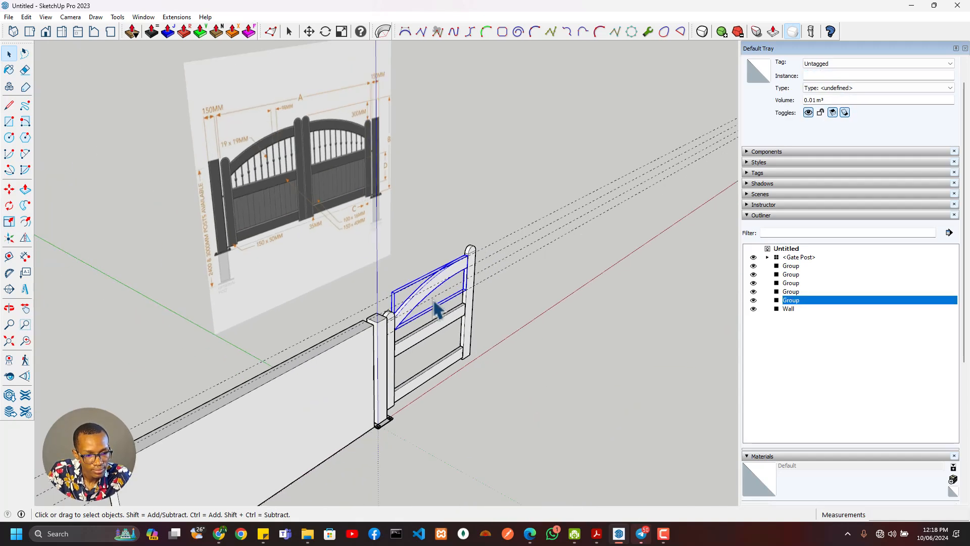
scroll(476, 311, up, 4)
middle_drag(463, 304, 222, 207)
middle_drag(254, 142, 205, 130)
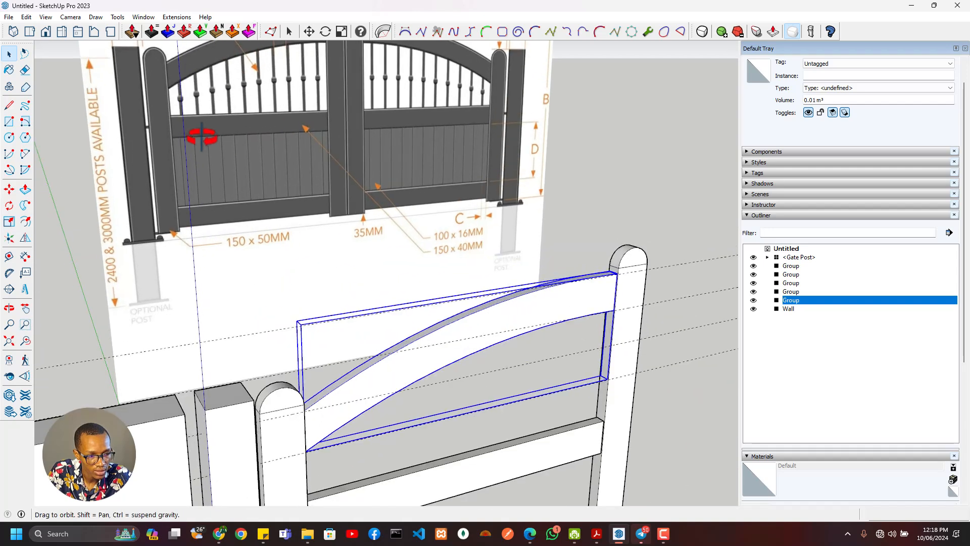
scroll(316, 192, up, 3)
scroll(360, 233, up, 5)
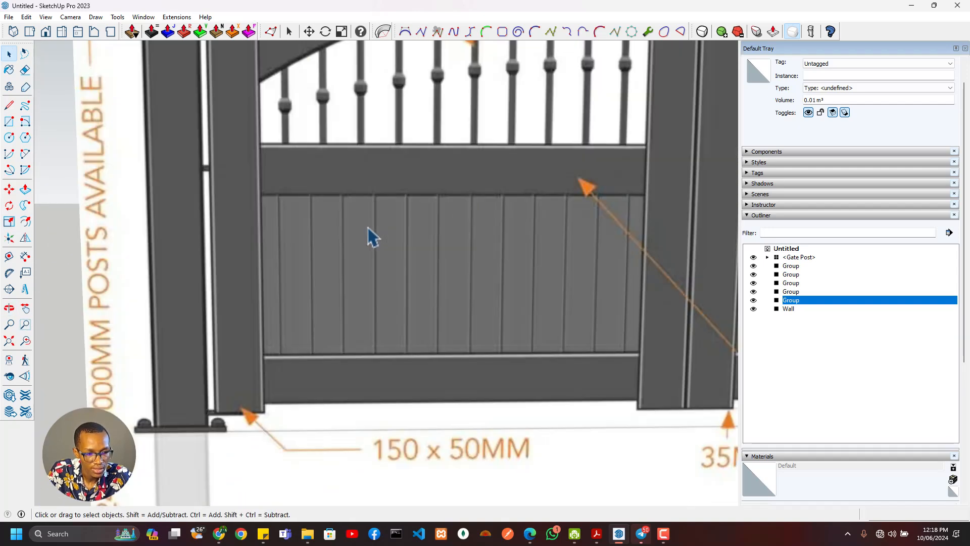
scroll(386, 216, down, 2)
scroll(383, 215, down, 4)
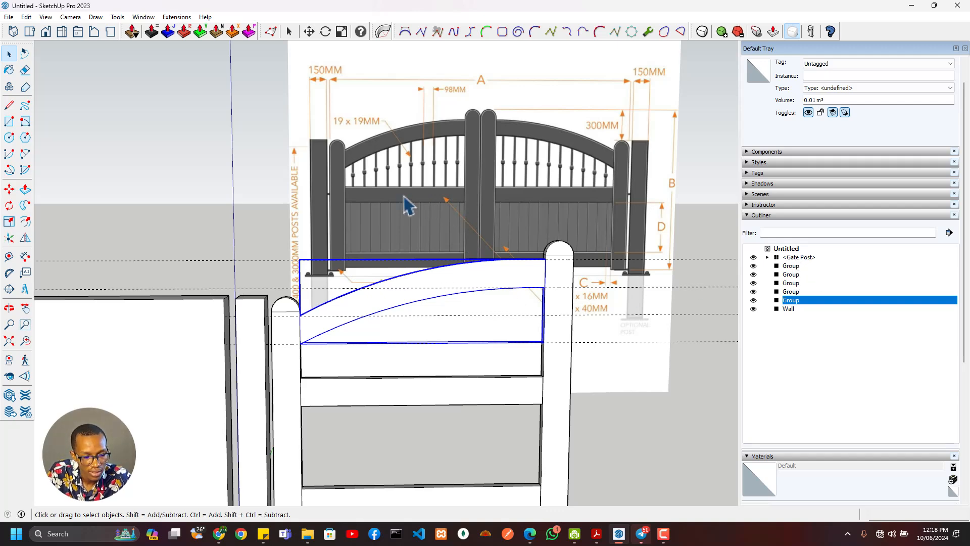
- Examine the reference image's balusters and boards, and inspect the modelled leaf's opening between the middle and bottom rails
scroll(409, 205, up, 5)
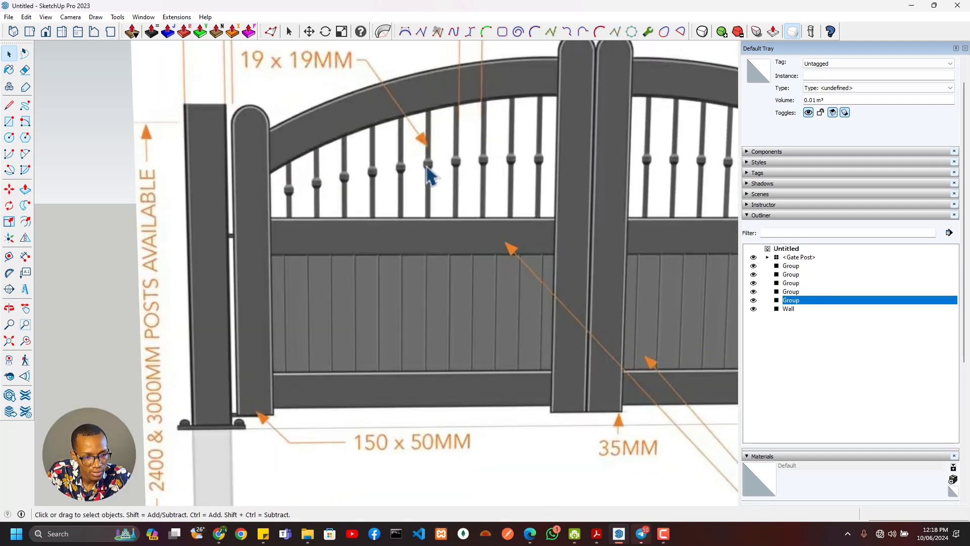
scroll(429, 174, up, 1)
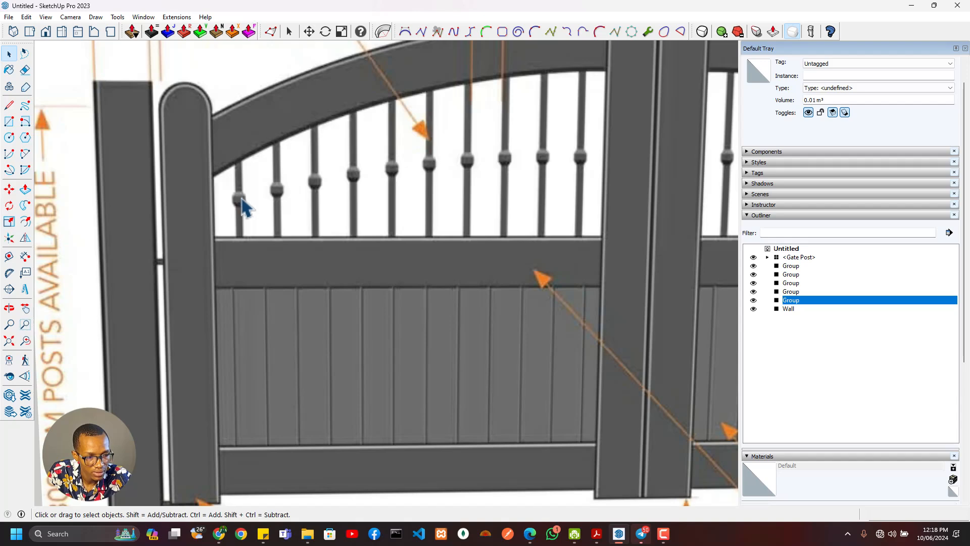
scroll(526, 154, up, 5)
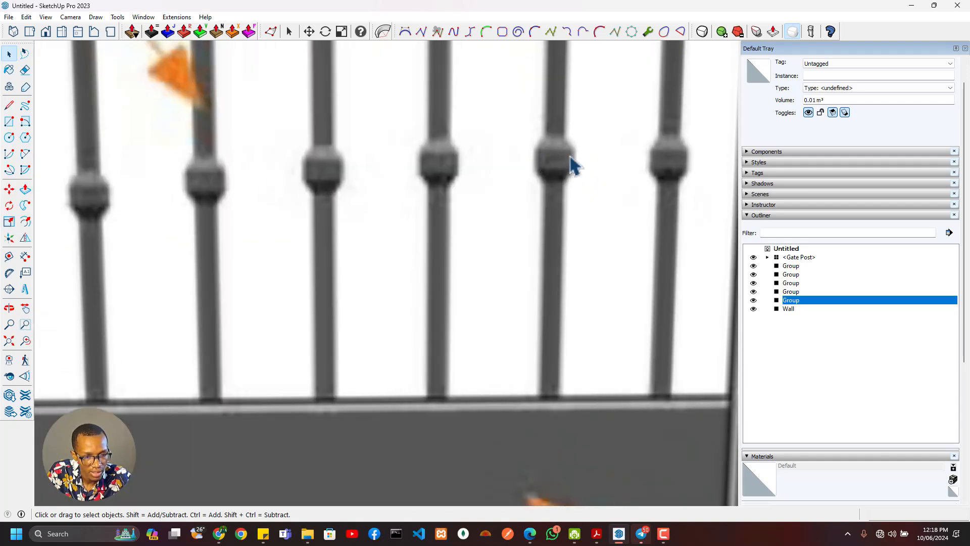
scroll(528, 166, down, 10)
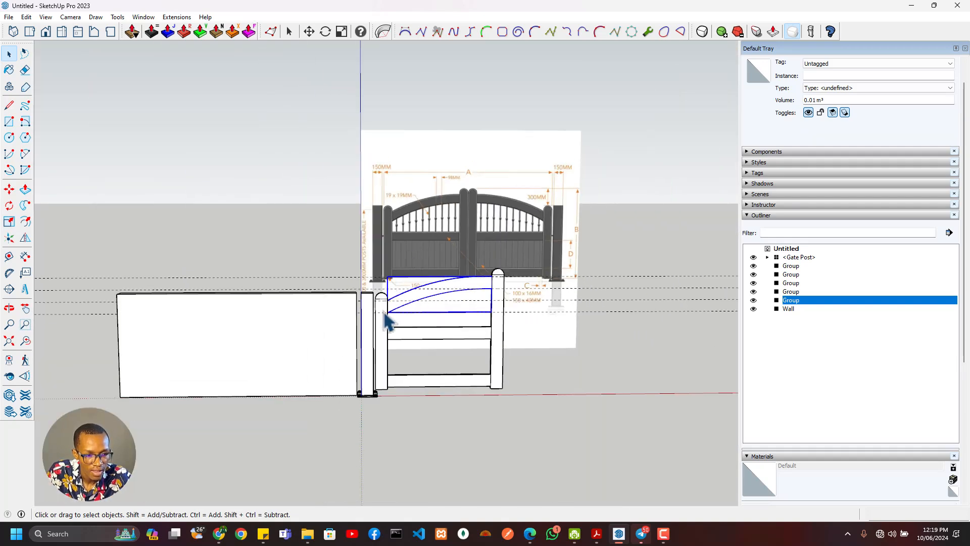
scroll(385, 318, up, 5)
middle_drag(441, 330, 260, 394)
click(401, 160)
middle_drag(379, 275, 288, 460)
scroll(407, 373, up, 3)
click(378, 379)
scroll(385, 378, up, 3)
scroll(302, 346, down, 7)
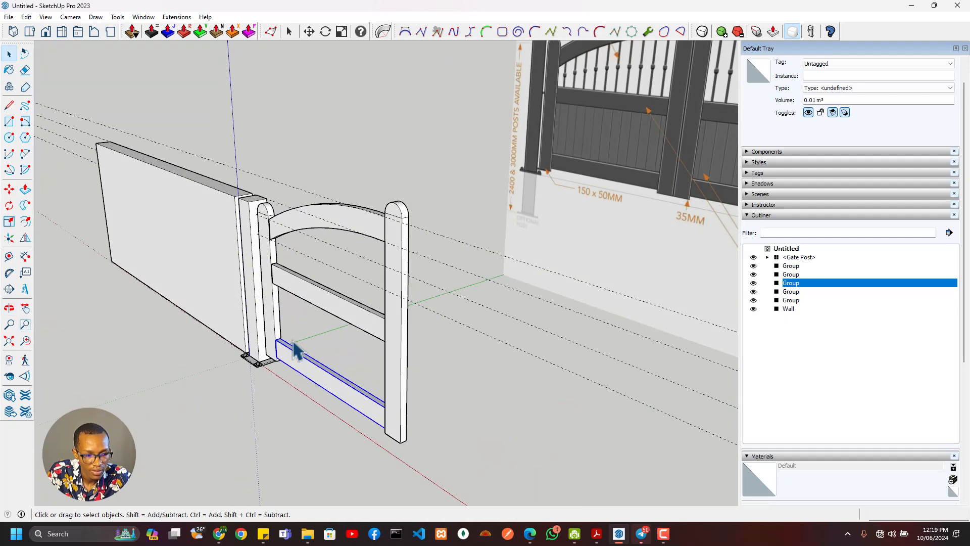
scroll(282, 351, up, 5)
middle_drag(281, 351, 353, 324)
scroll(444, 281, down, 8)
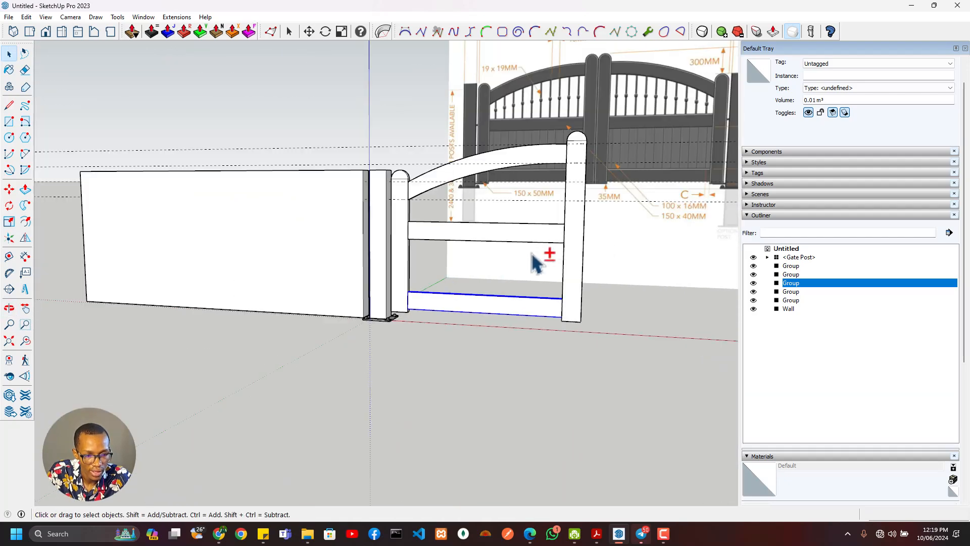
scroll(656, 174, up, 3)
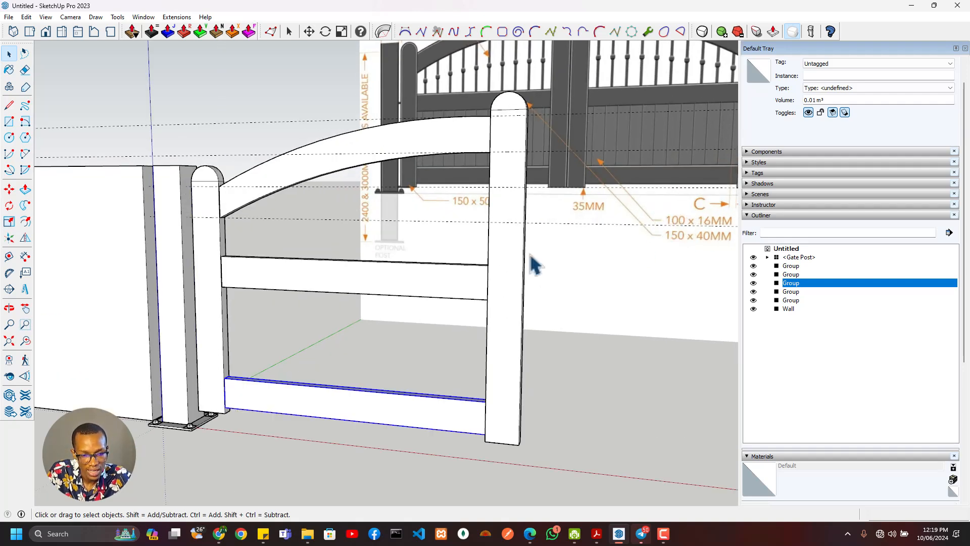
scroll(284, 332, down, 3)
middle_drag(284, 332, 275, 361)
scroll(272, 368, up, 5)
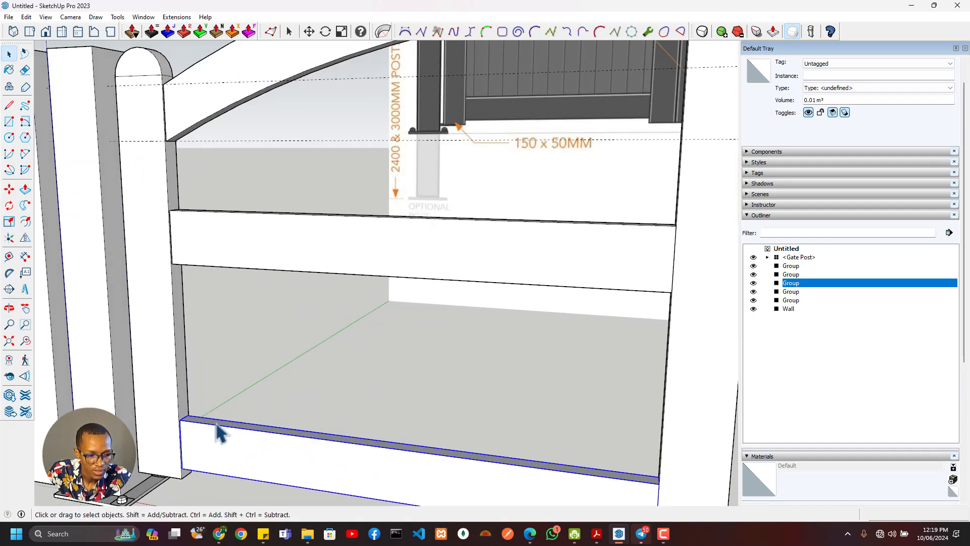
scroll(238, 367, down, 3)
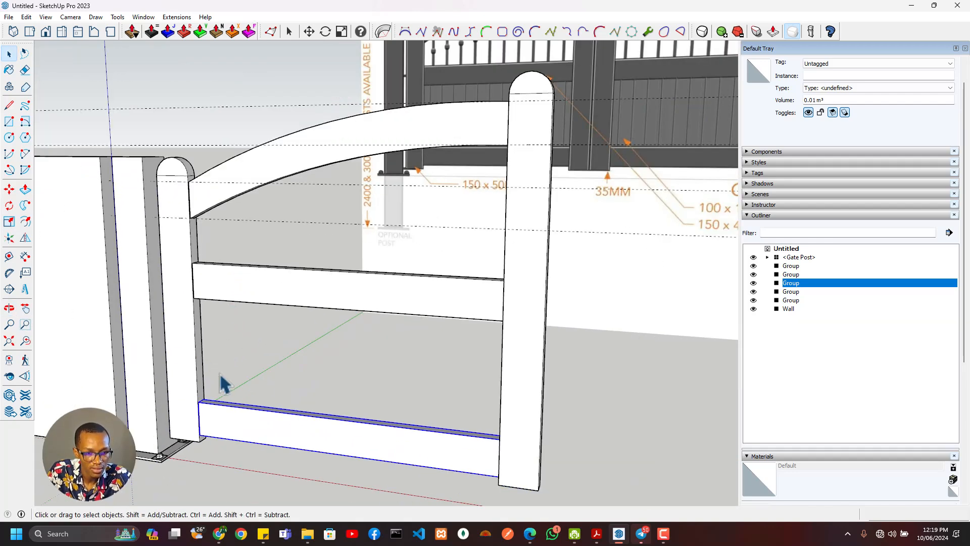
- Place guides on the bottom rail's top face along its centreline and 100 mm from the short upright
middle_drag(225, 385, 217, 226)
scroll(243, 275, up, 4)
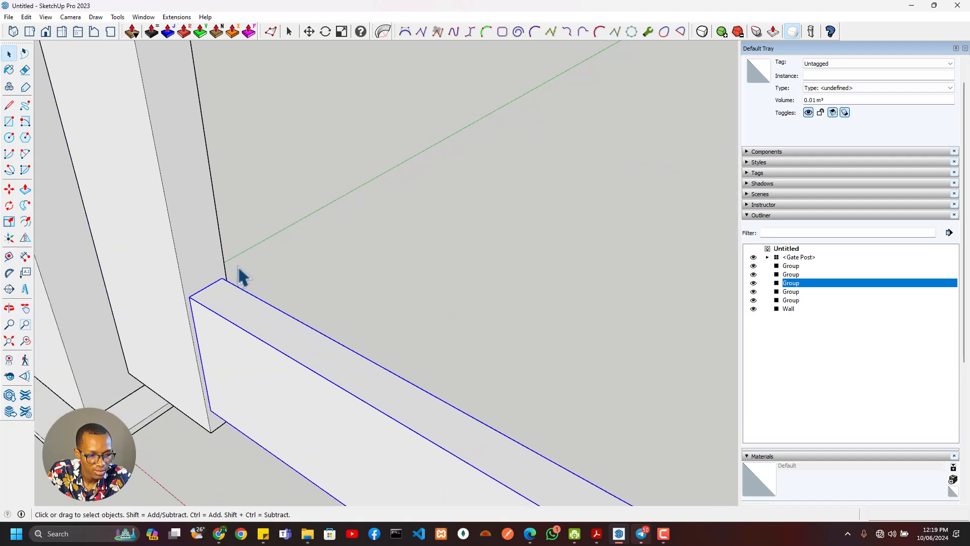
key(t)
click(223, 281)
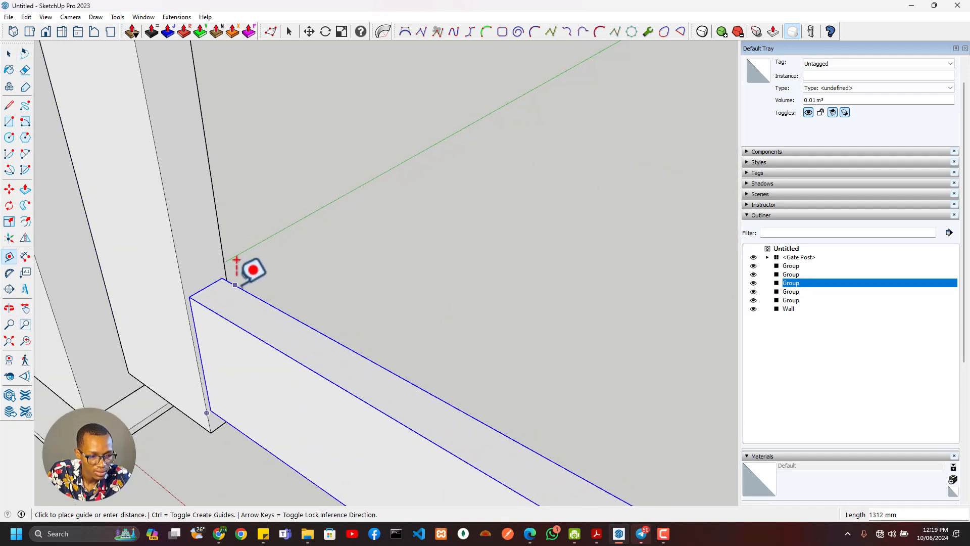
click(219, 287)
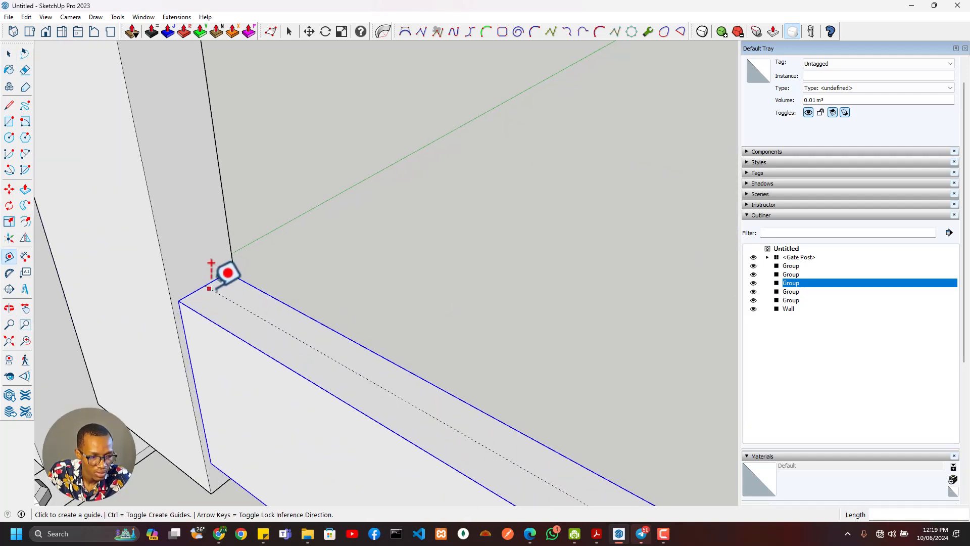
scroll(221, 283, up, 1)
click(215, 279)
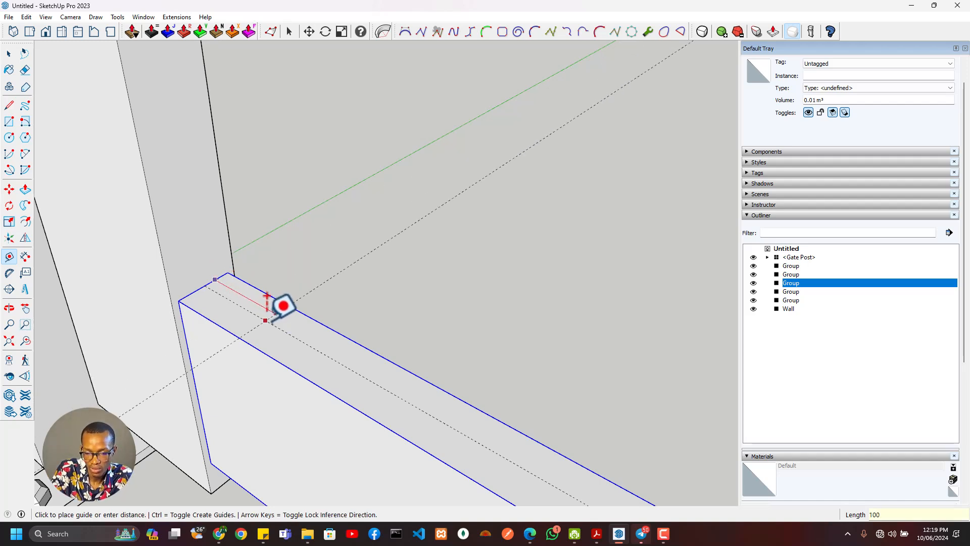
click(265, 320)
- Add parallel guides offset 16/2 mm on both sides of the bottom rail's centreline guide
click(276, 326)
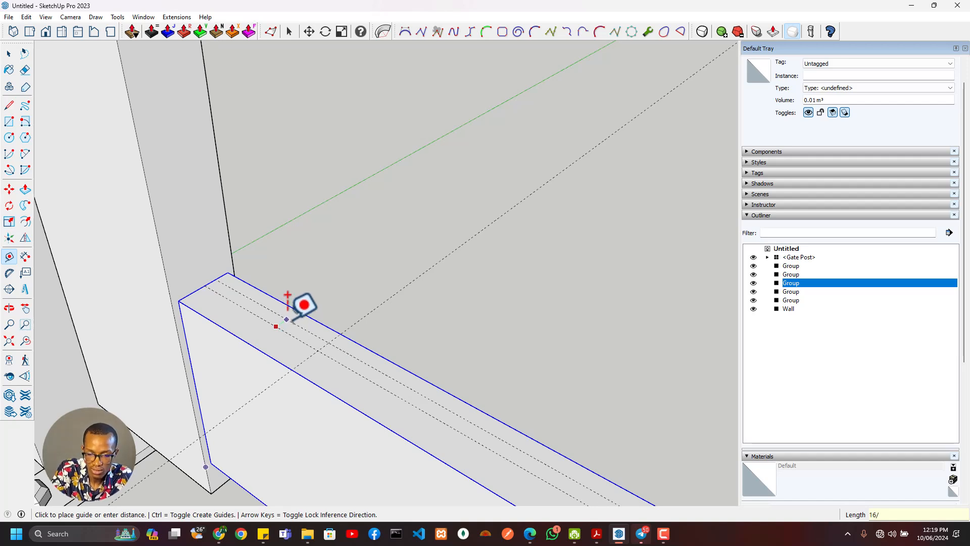
key(Return)
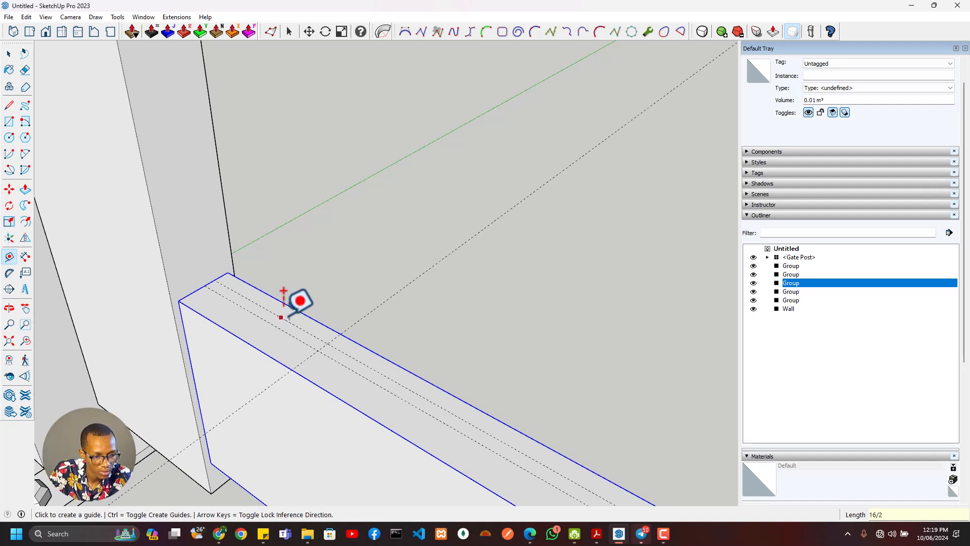
click(281, 322)
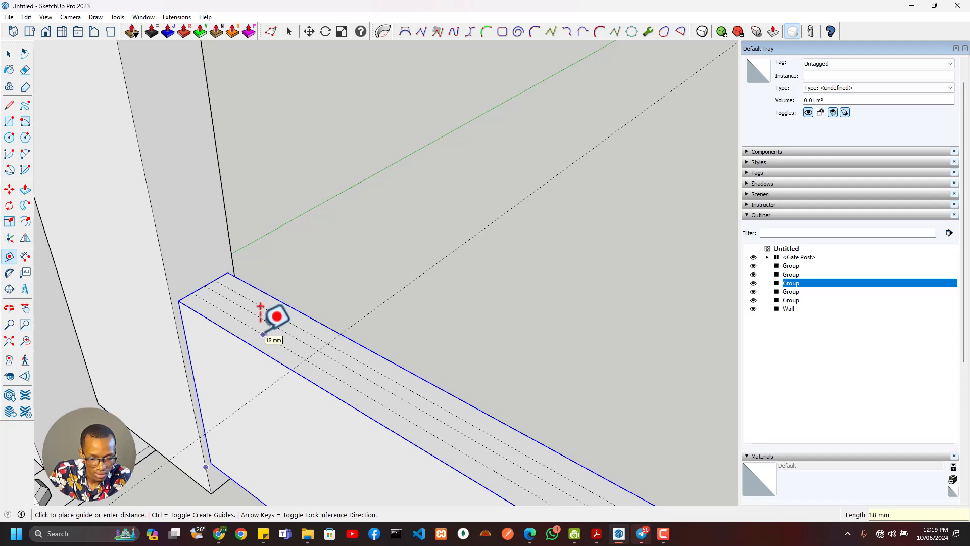
key(Return)
- Draw a 100 by 16 mm rectangle between the guides on the bottom rail, starting at the short upright
key(r)
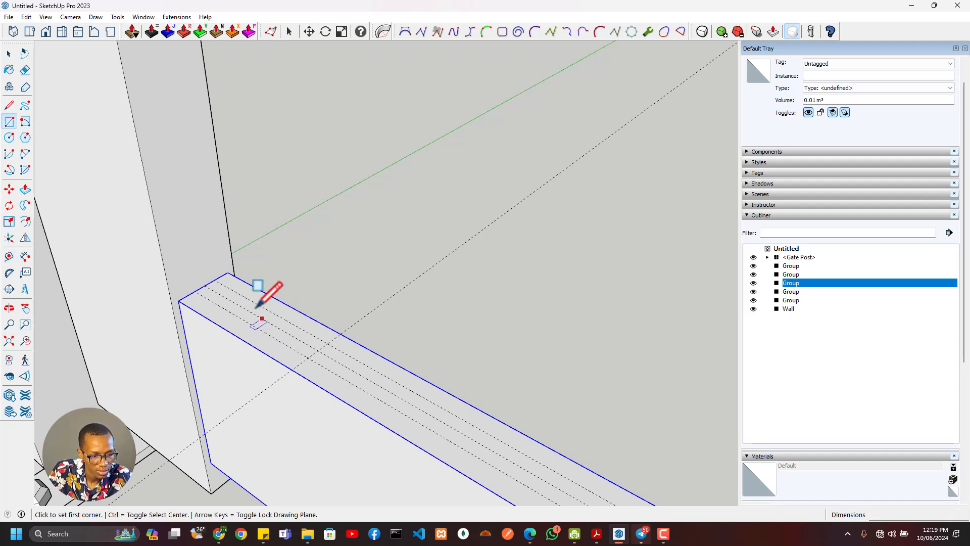
click(215, 279)
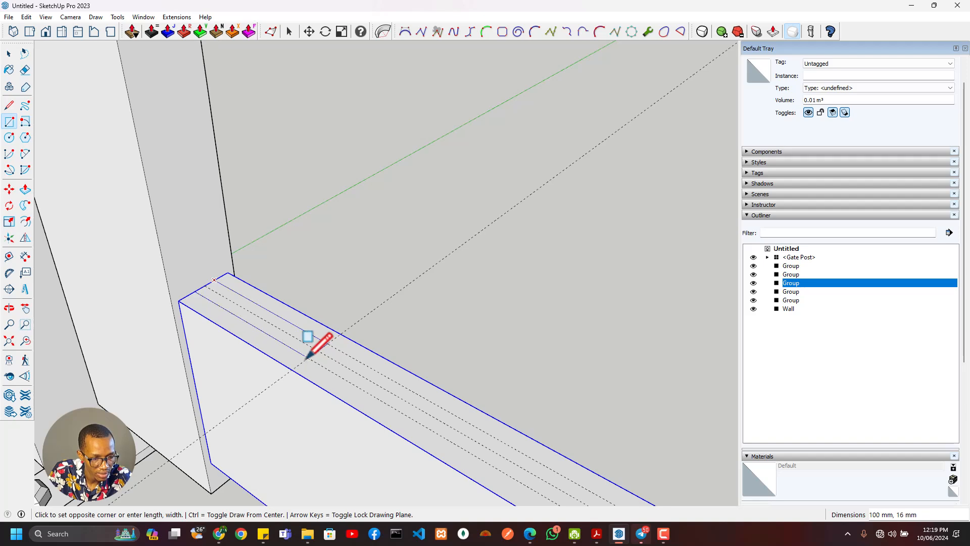
click(310, 357)
- Push/Pull the plank rectangle 460 mm up to the underside of the middle rail
scroll(311, 354, down, 4)
key(p)
click(311, 353)
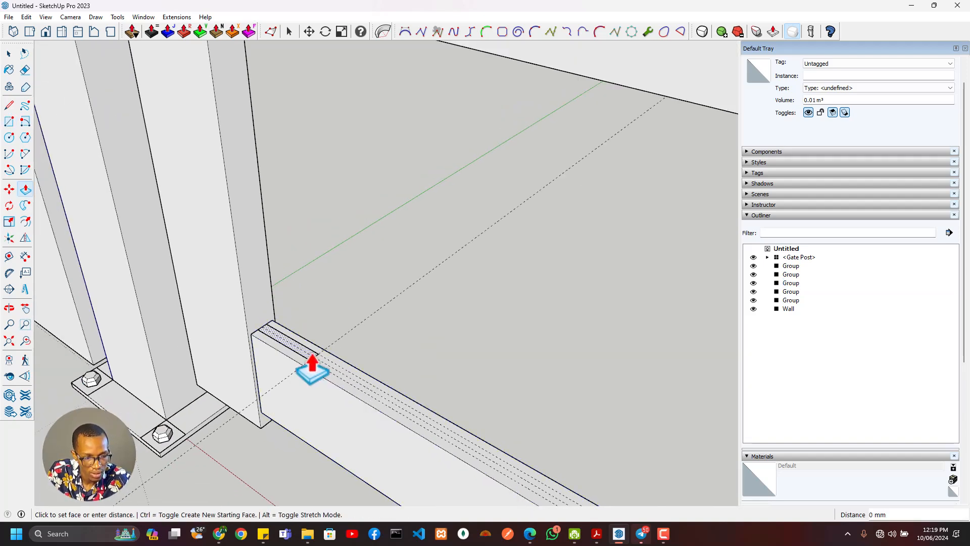
scroll(309, 323, down, 2)
scroll(307, 314, down, 1)
shift+middle_drag(300, 366, 300, 475)
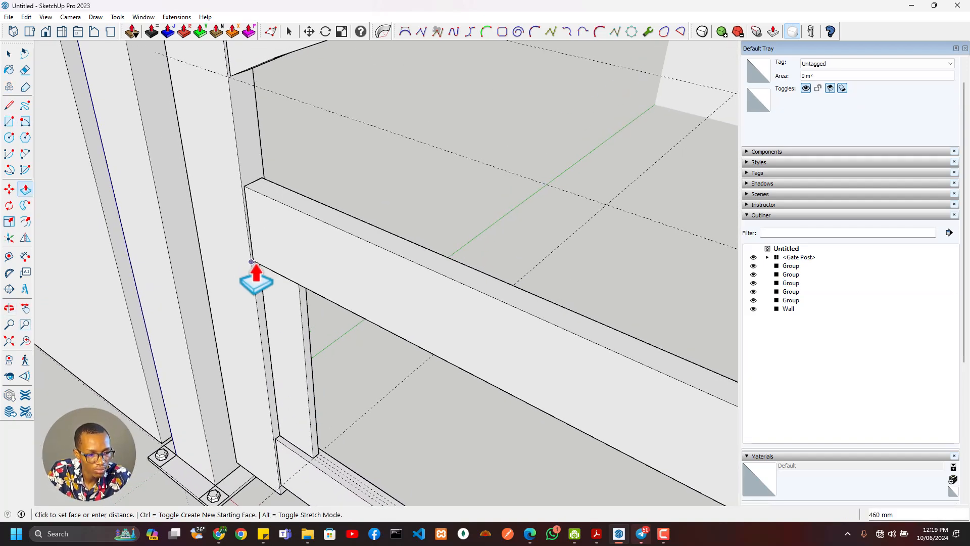
click(253, 260)
- Select the entire extruded plank and make it a component named Gate Plank
middle_drag(279, 320, 303, 203)
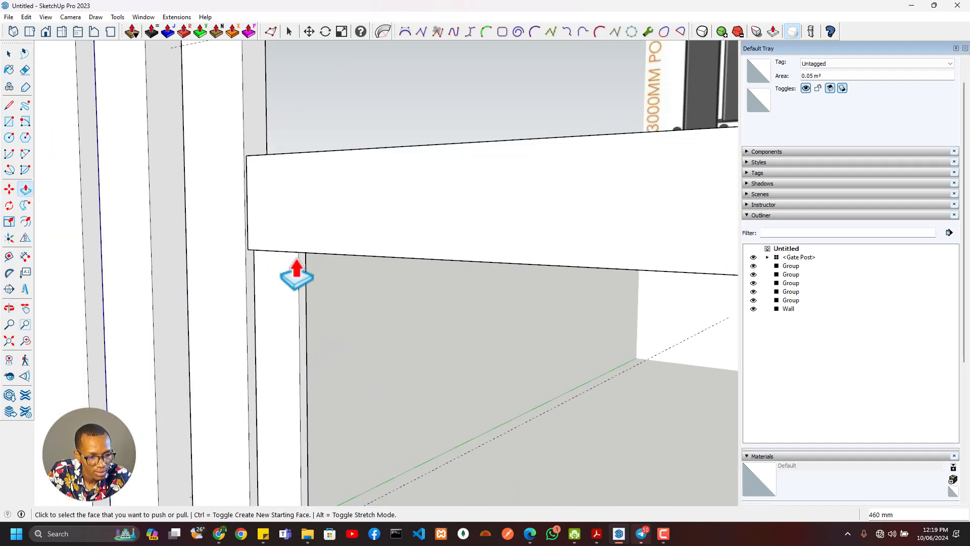
scroll(296, 252, up, 2)
key(space)
triple_click(295, 298)
right_click(295, 297)
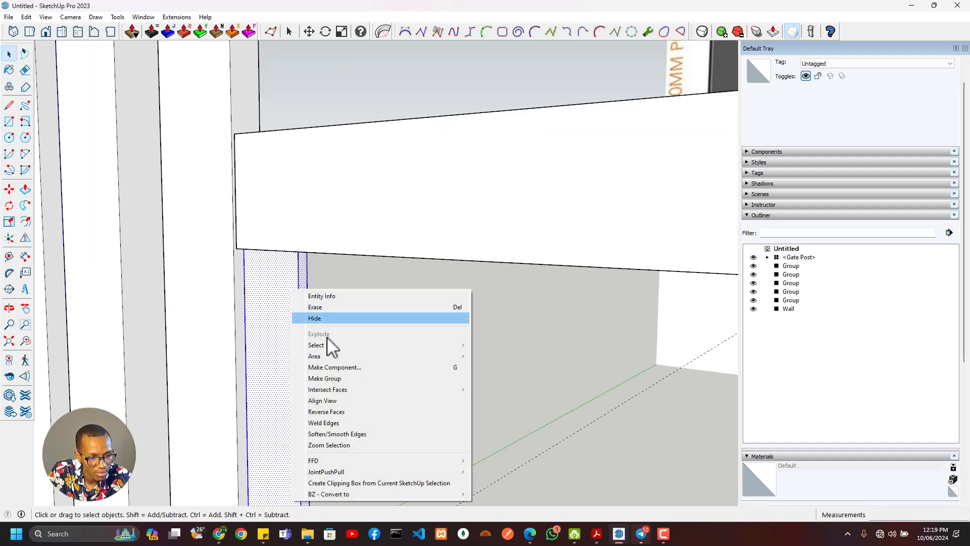
click(345, 365)
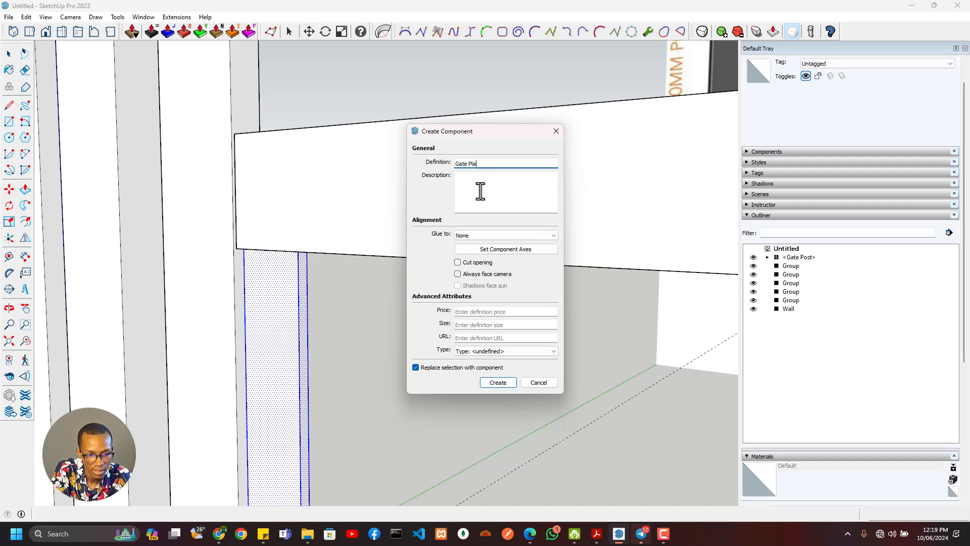
key(Return)
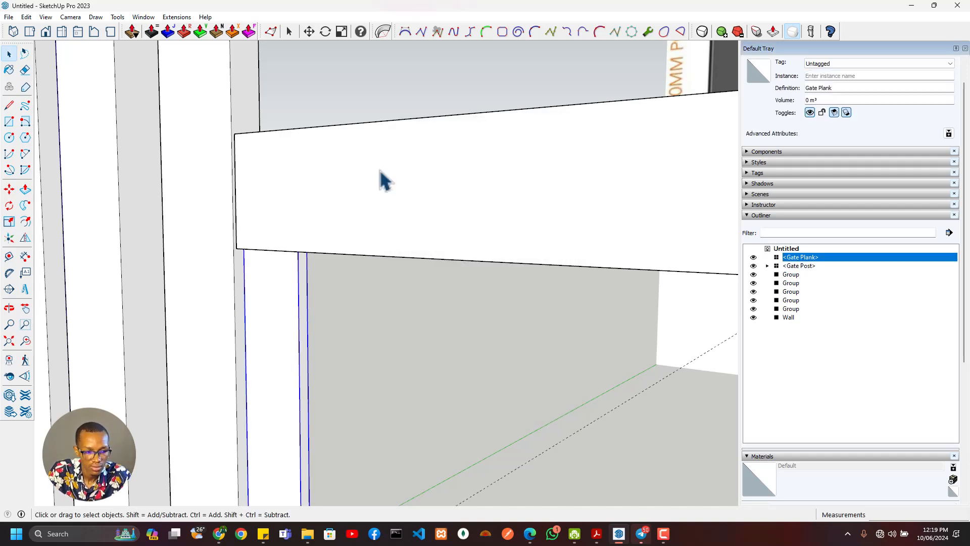
- Copy the Gate Plank 100 mm along the bottom rail and shift the copy 2 mm to leave a gap
middle_drag(379, 180, 297, 329)
scroll(303, 403, up, 5)
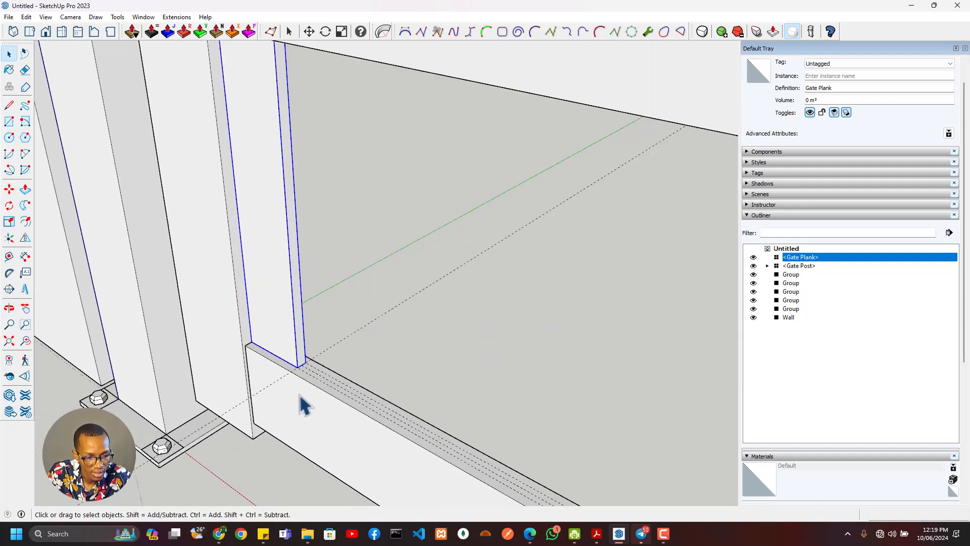
key(m)
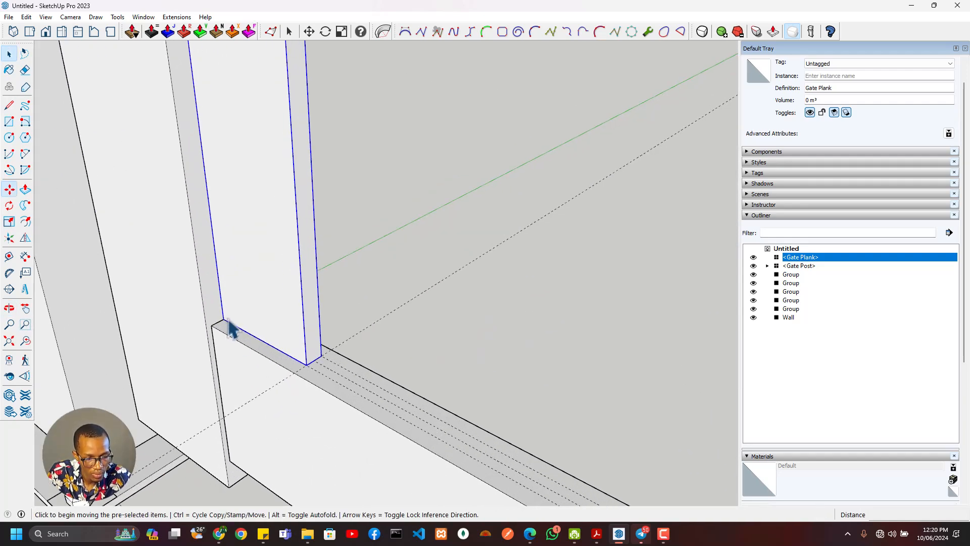
key(ctrl)
click(223, 319)
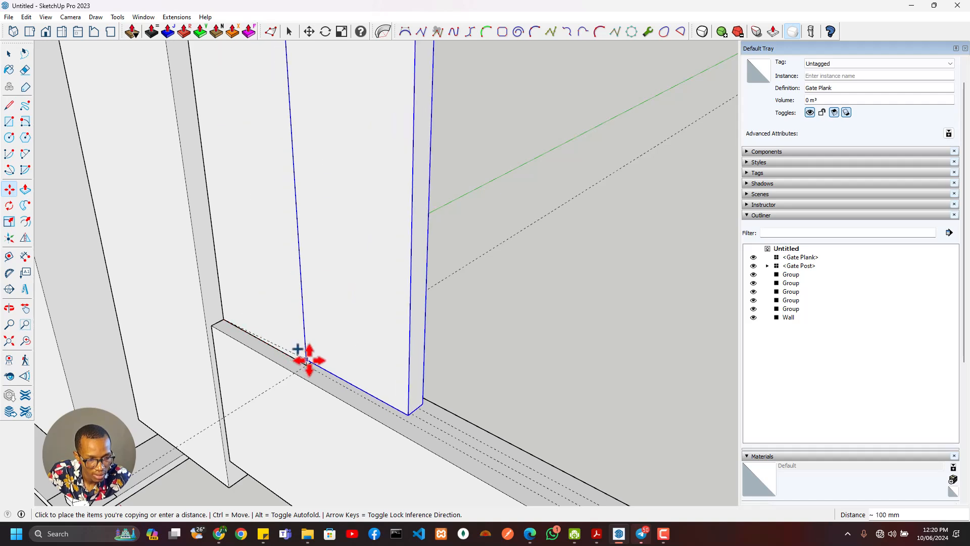
click(306, 365)
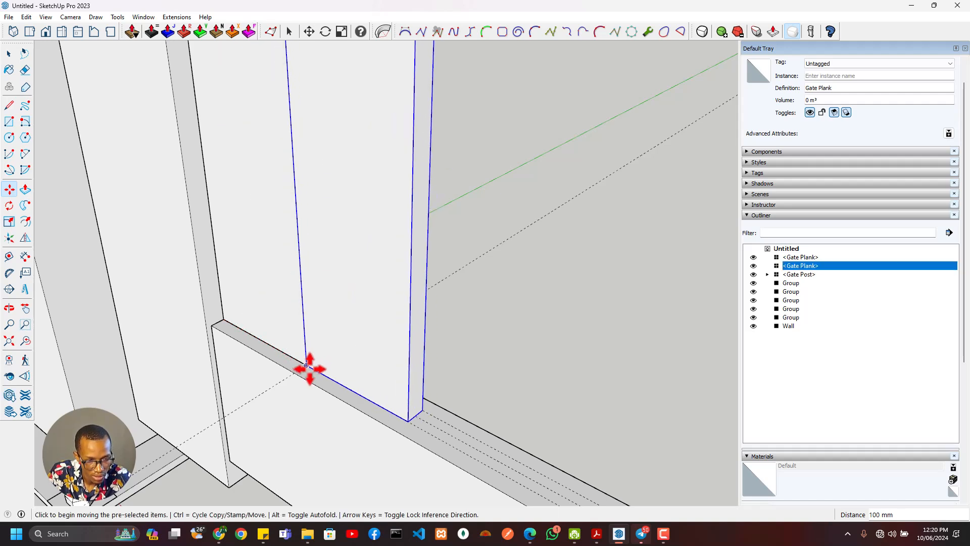
click(306, 366)
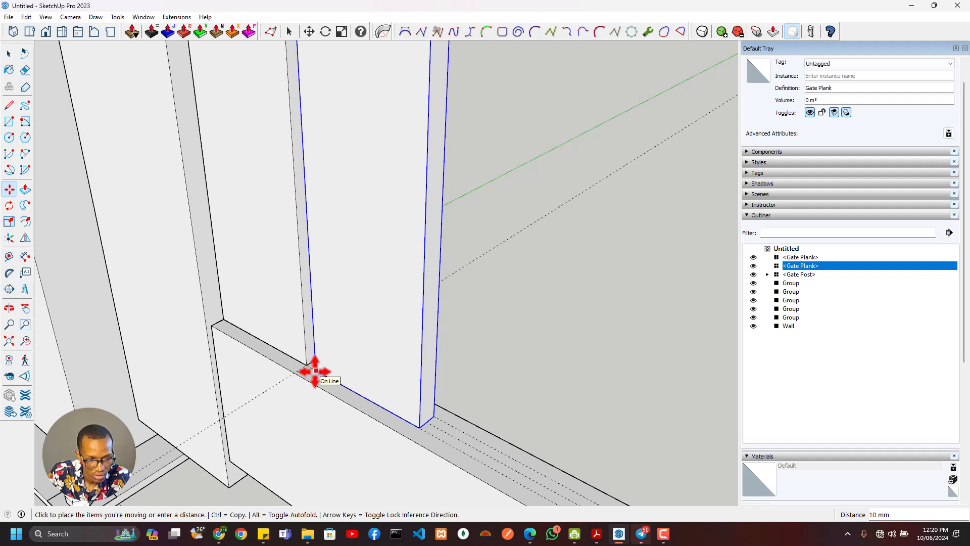
key(Return)
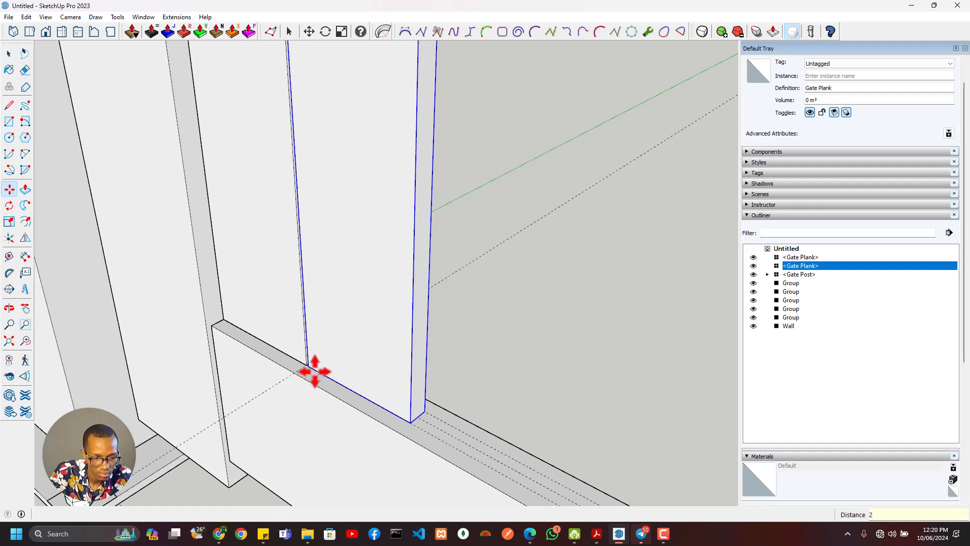
- Select both Gate Plank components together
scroll(314, 375, down, 2)
key(space)
click(294, 349)
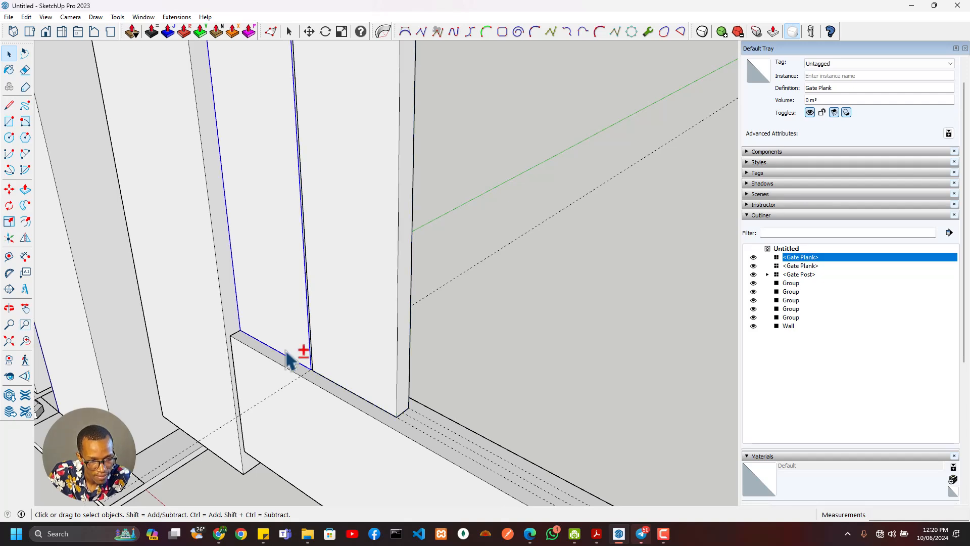
shift+click(331, 363)
- Place guides at the second plank's outer bottom edge and 2 mm beyond it
key(t)
scroll(401, 399, up, 3)
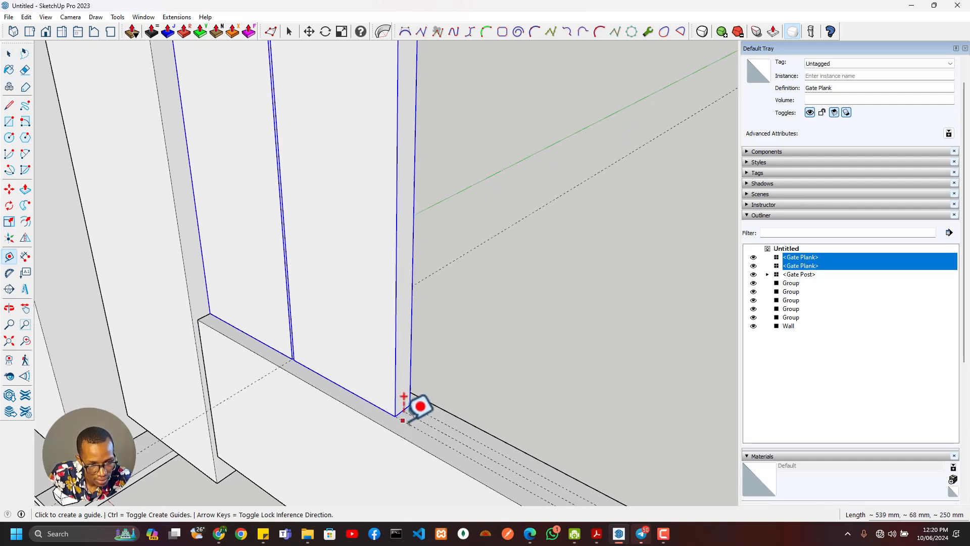
scroll(403, 404, up, 2)
click(413, 399)
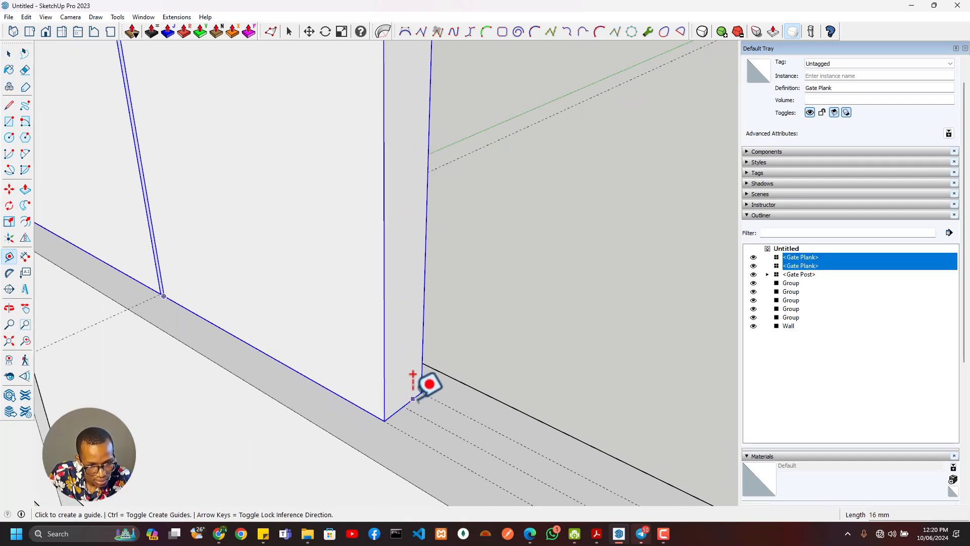
key(Escape)
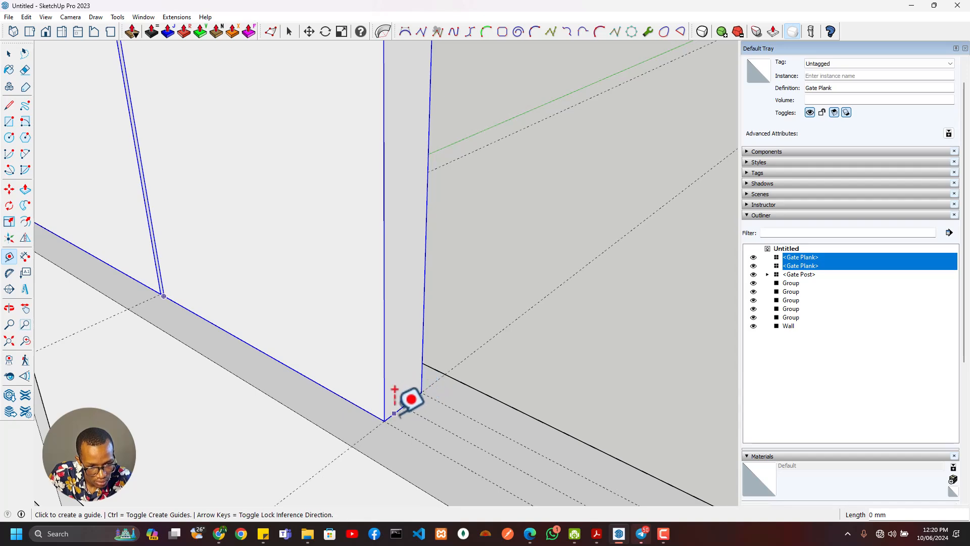
click(393, 414)
click(424, 402)
text(2)
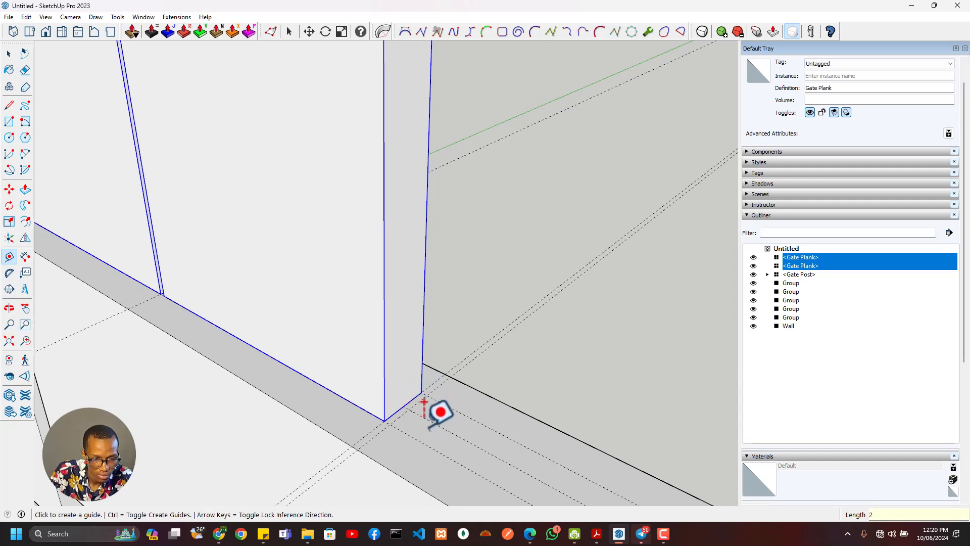
- Copy the pair of Gate Planks 204 mm along the bottom rail and repeat the copy five times
key(Return)
scroll(100, 239, down, 3)
key(m)
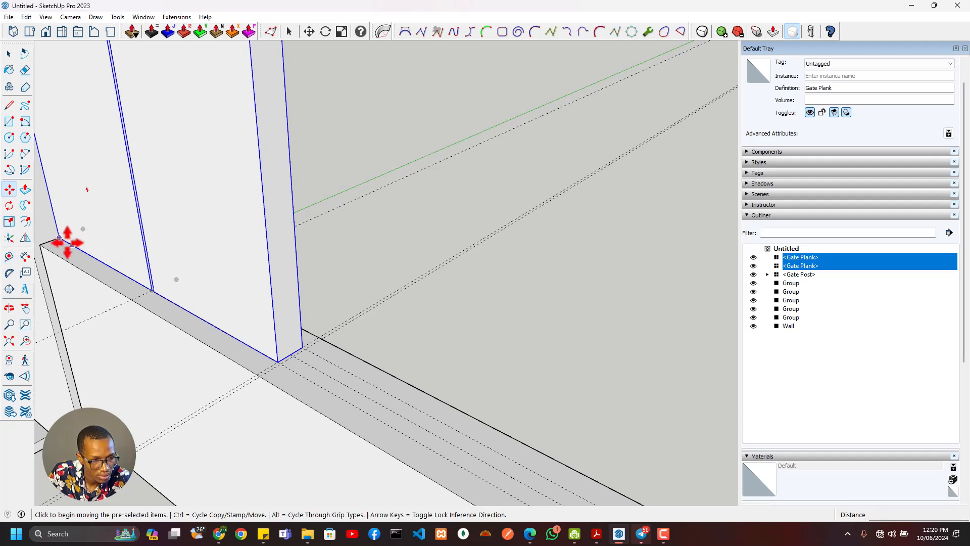
click(60, 238)
key(ctrl)
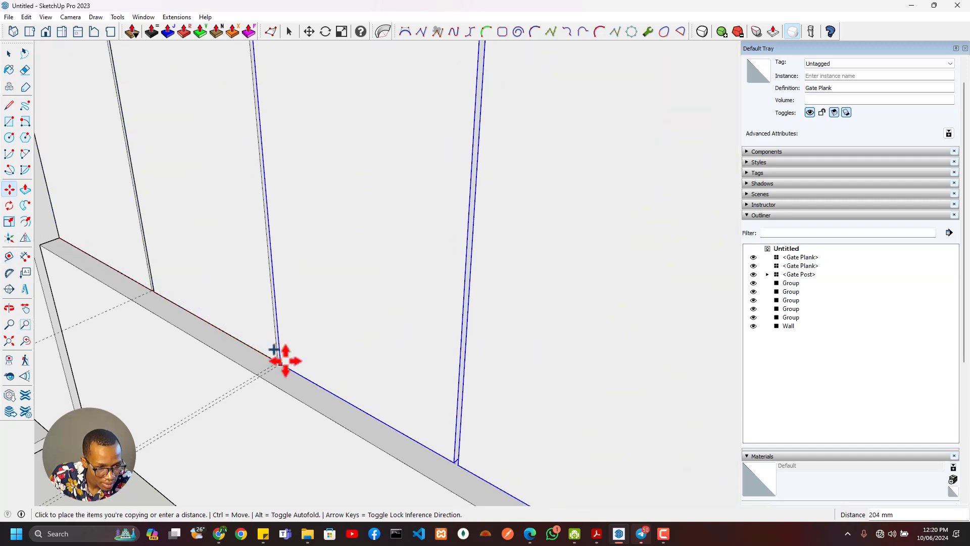
click(279, 362)
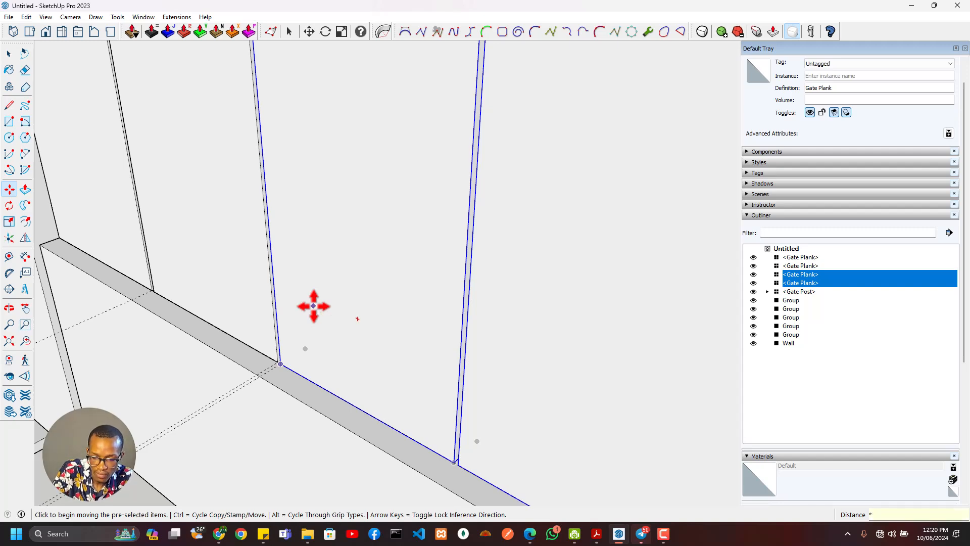
text(*5)
key(Return)
- Extend the plank array to six copies so the infill spans between the two uprights
scroll(296, 243, down, 4)
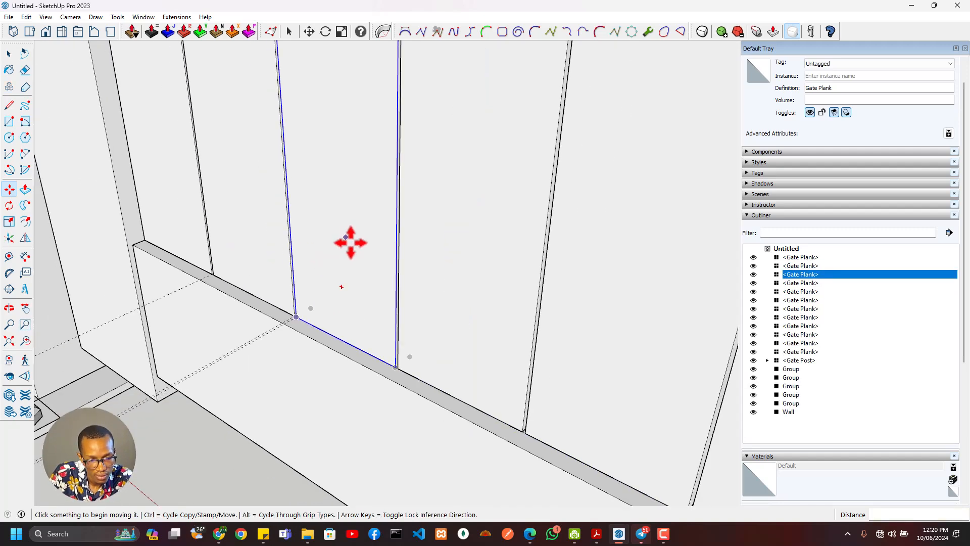
scroll(402, 232, down, 5)
middle_drag(418, 232, 436, 290)
scroll(436, 289, up, 3)
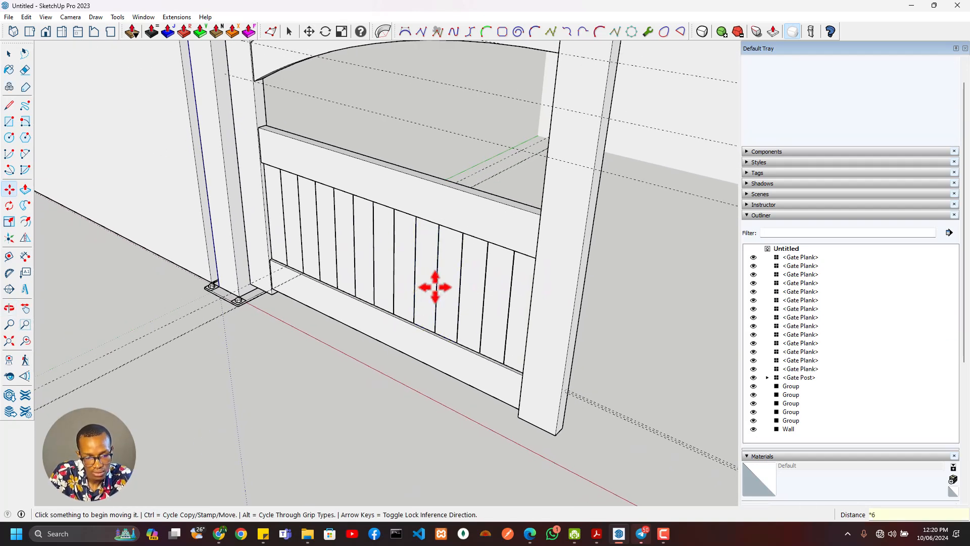
middle_drag(466, 291, 454, 233)
- Group all the Gate Plank components and name the group Lower Gate Part
key(m)
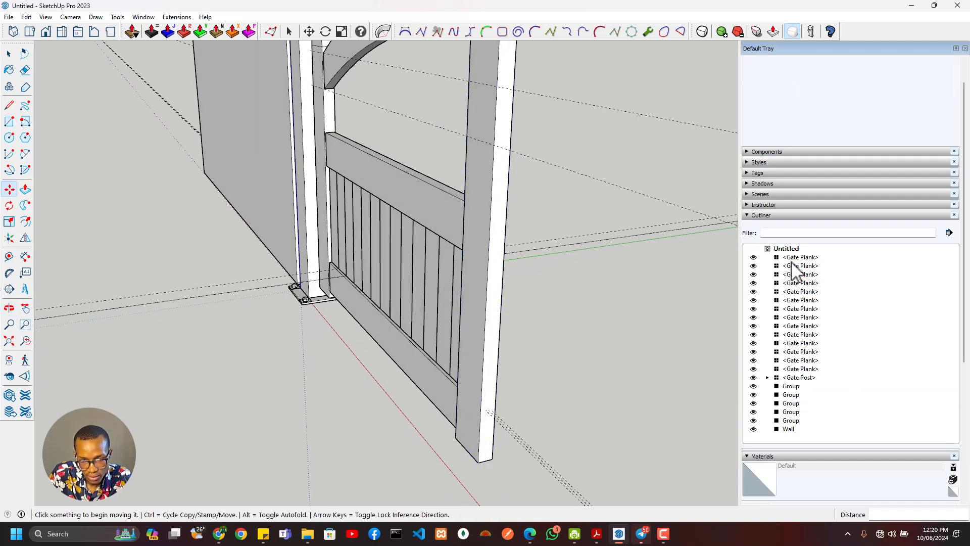
click(794, 265)
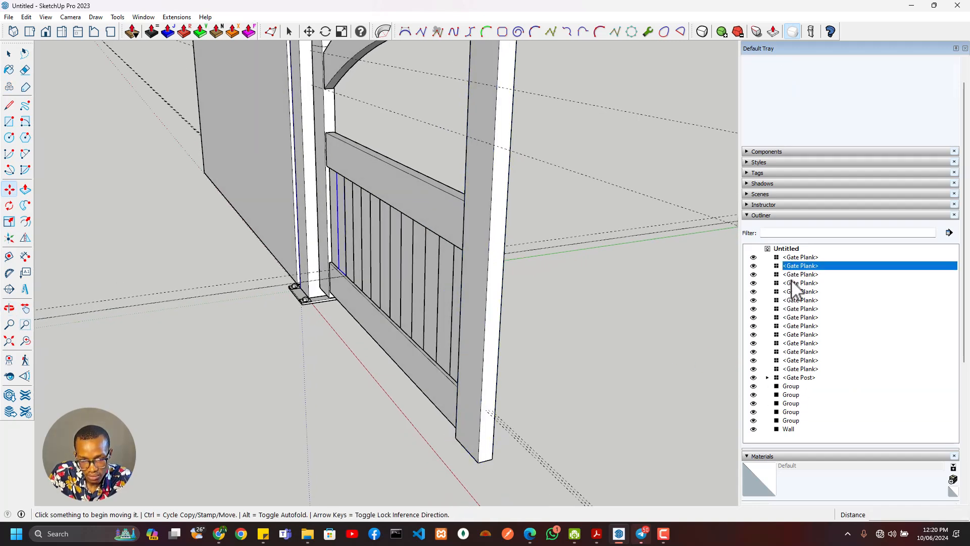
click(827, 258)
shift+click(811, 369)
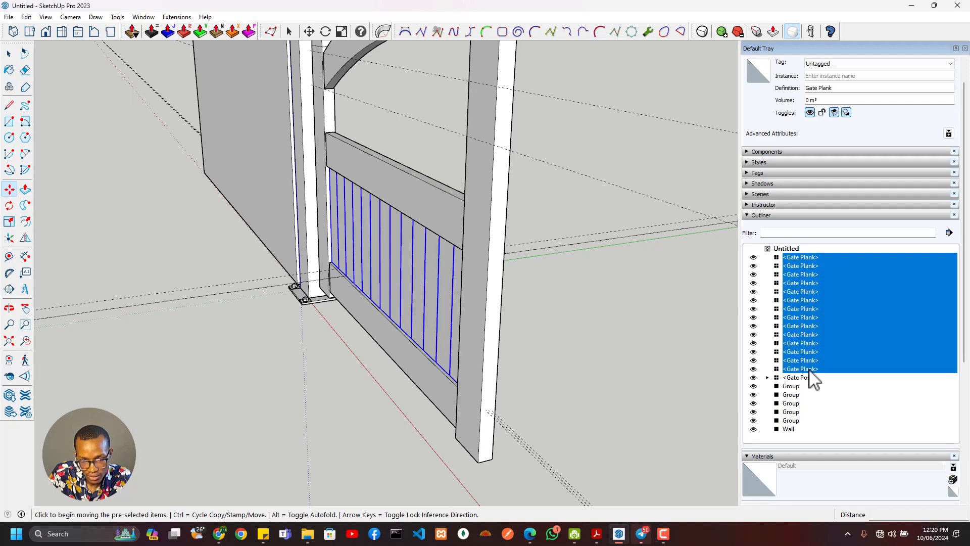
right_click(806, 332)
click(834, 212)
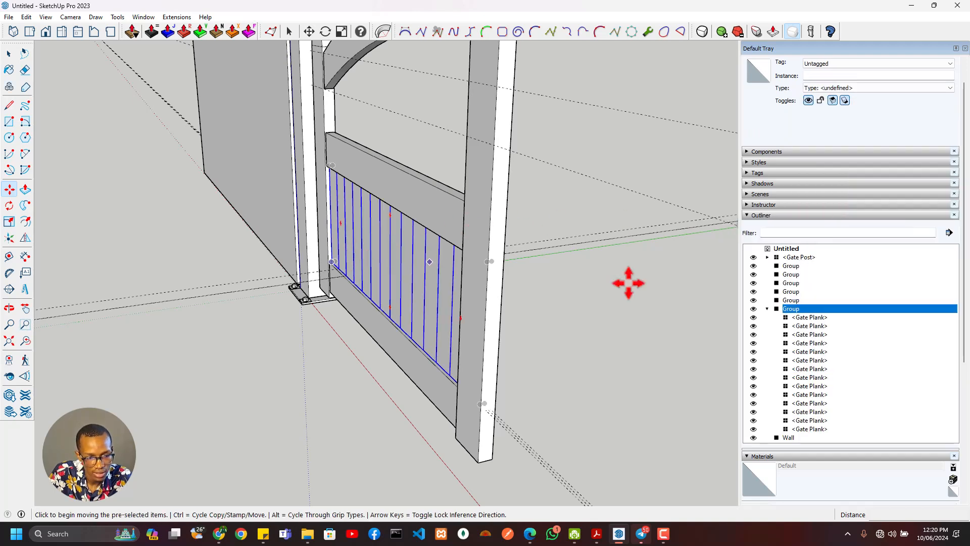
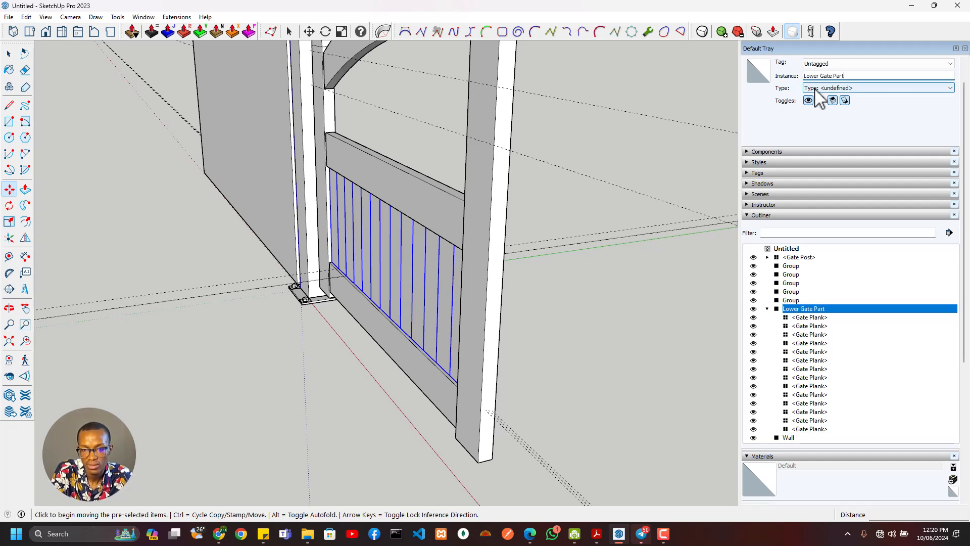
click(768, 308)
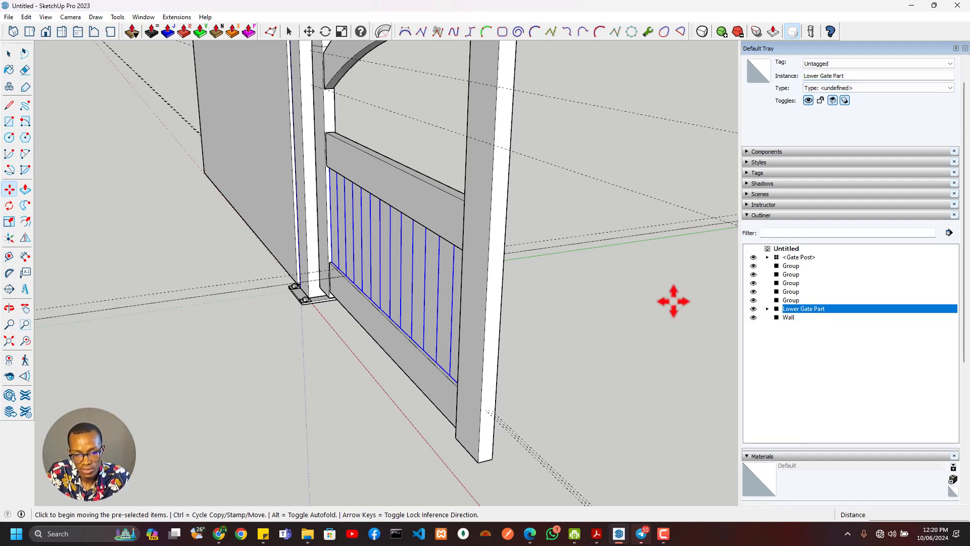
scroll(434, 228, down, 3)
scroll(553, 202, up, 4)
click(562, 214)
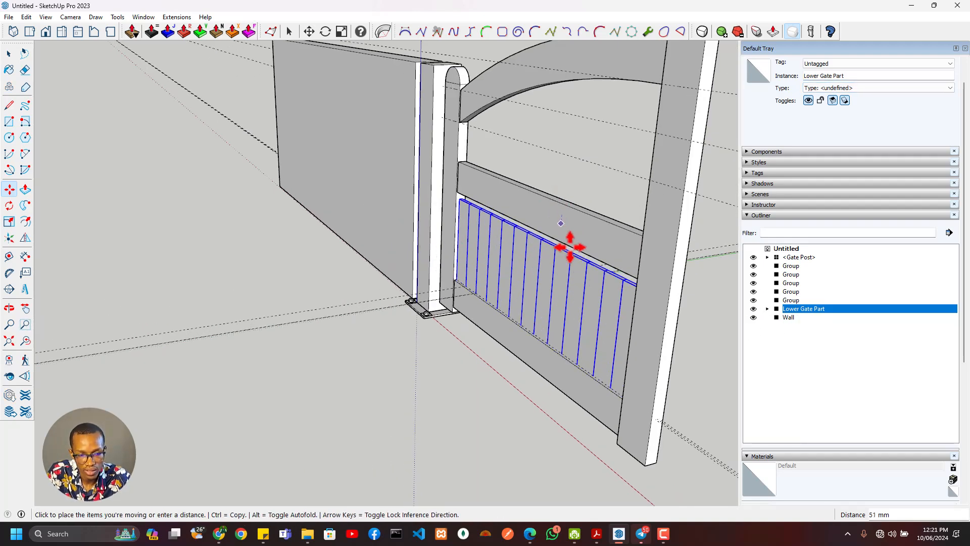
key(Escape)
- Select the middle rail, the Lower Gate Part group and the bottom rail together
key(space)
click(578, 247)
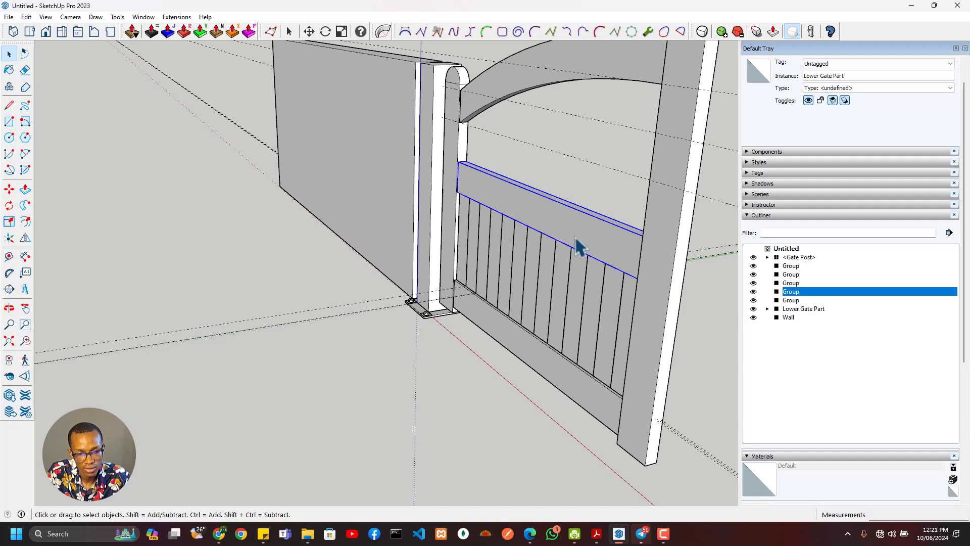
ctrl+click(551, 318)
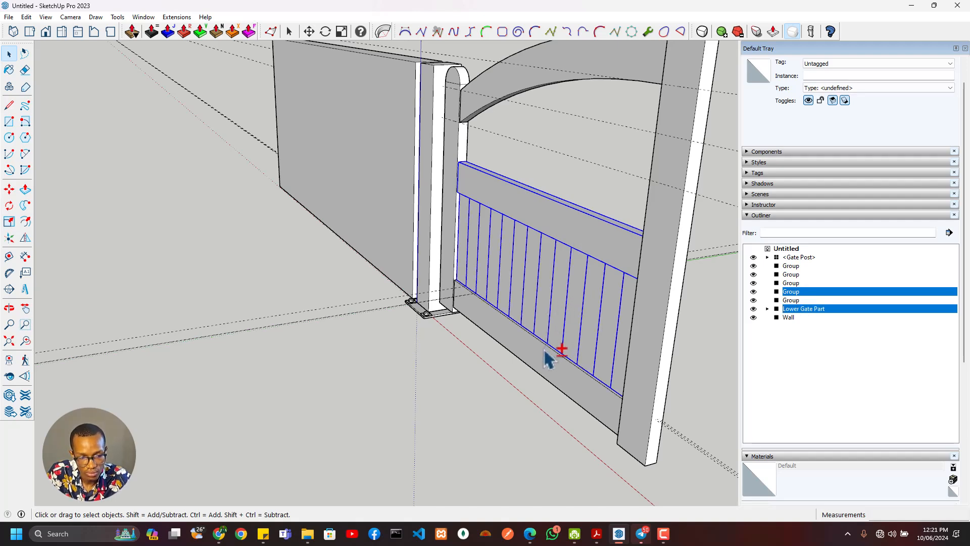
ctrl+click(548, 357)
- Examine the size, shape and spacing of the balusters between the arched rail and middle rail in the reference image
scroll(498, 230, down, 3)
middle_drag(485, 208, 627, 188)
scroll(572, 170, up, 3)
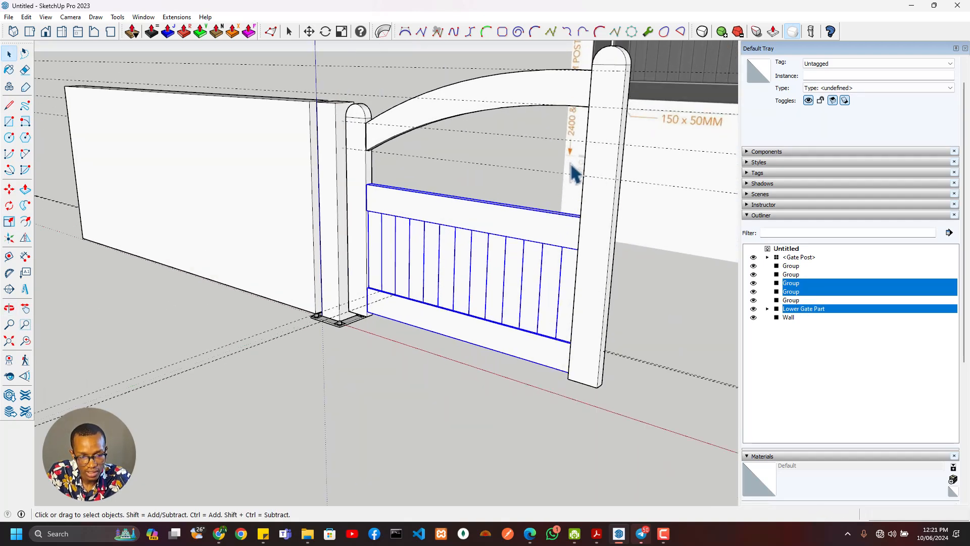
shift+middle_drag(429, 252, 373, 361)
scroll(304, 272, up, 2)
middle_drag(305, 273, 558, 106)
scroll(416, 232, down, 2)
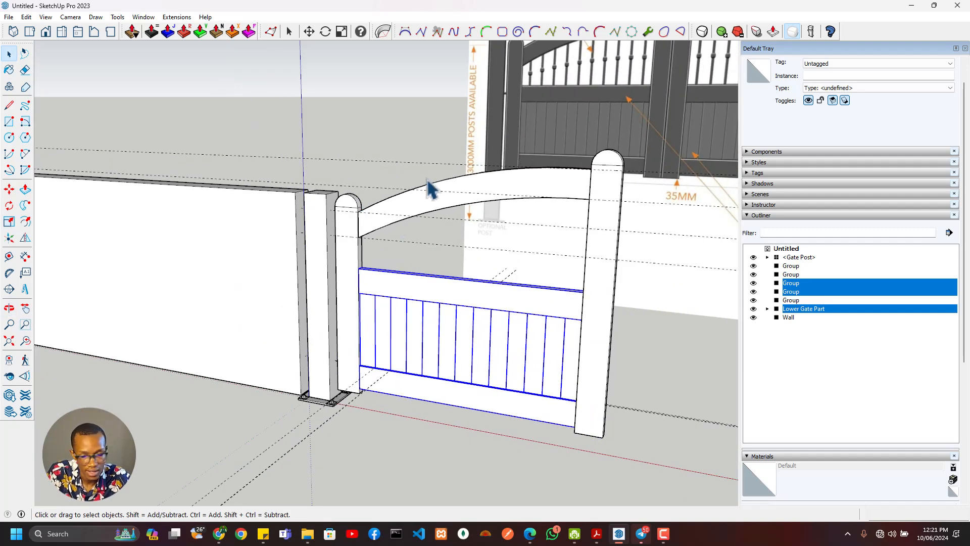
scroll(551, 96, down, 2)
scroll(548, 81, up, 3)
scroll(559, 95, down, 1)
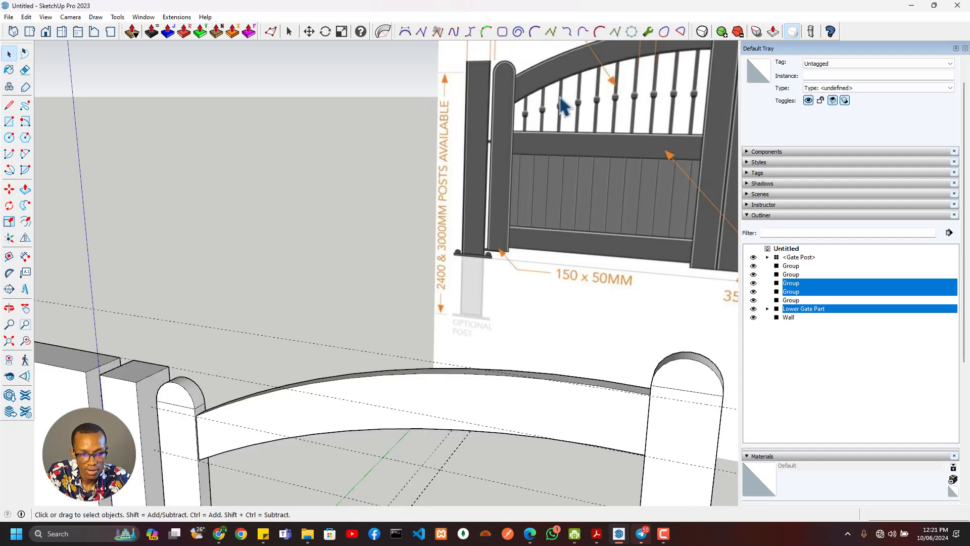
scroll(561, 98, up, 2)
scroll(519, 129, down, 3)
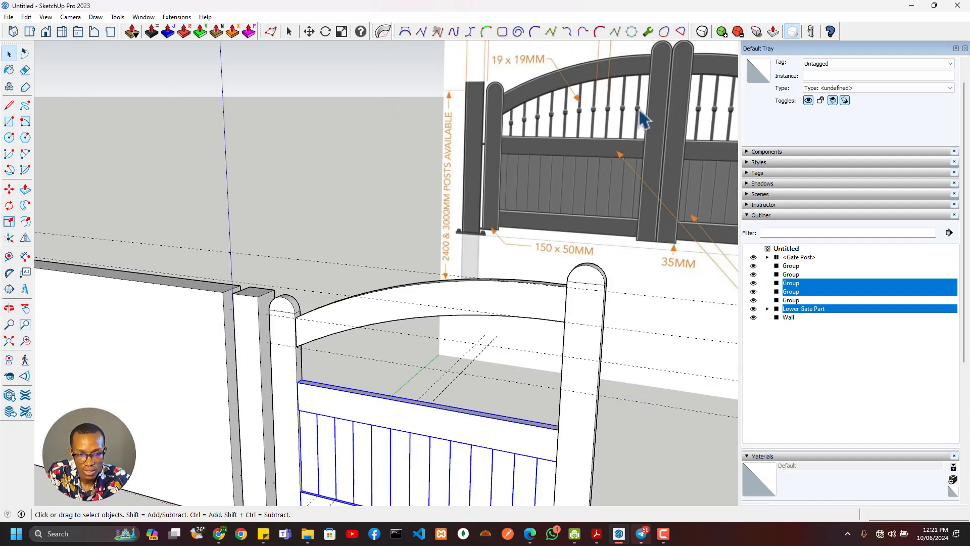
scroll(643, 115, down, 1)
scroll(574, 91, up, 4)
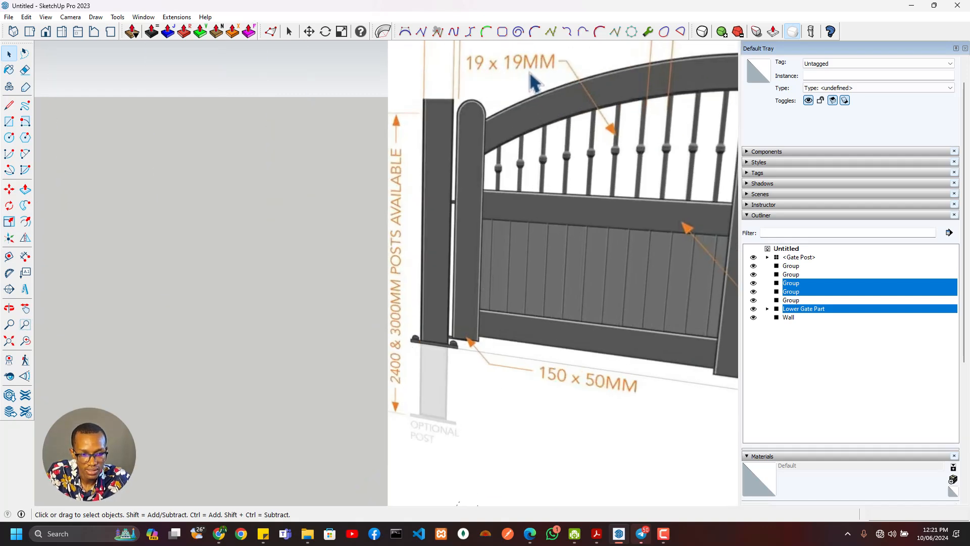
scroll(652, 129, down, 2)
scroll(650, 130, up, 6)
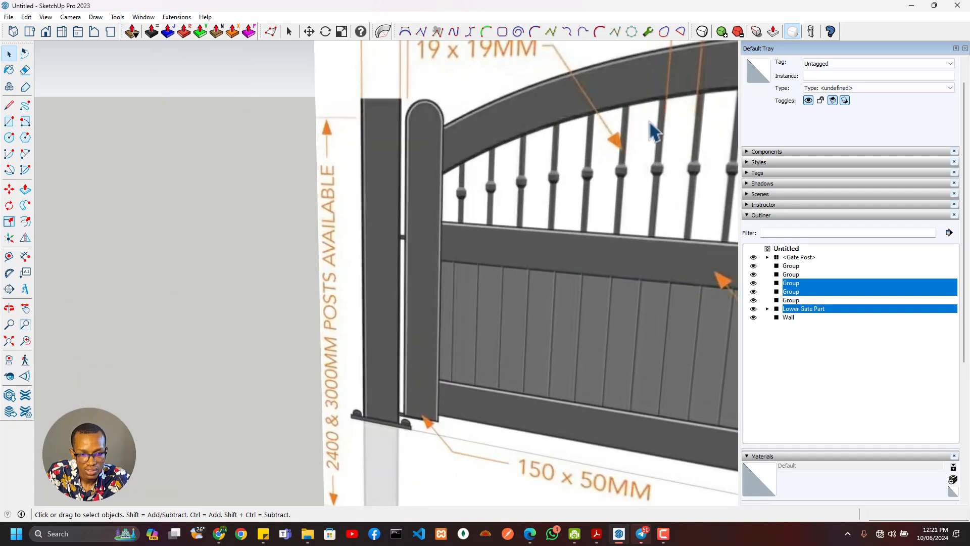
scroll(657, 135, down, 3)
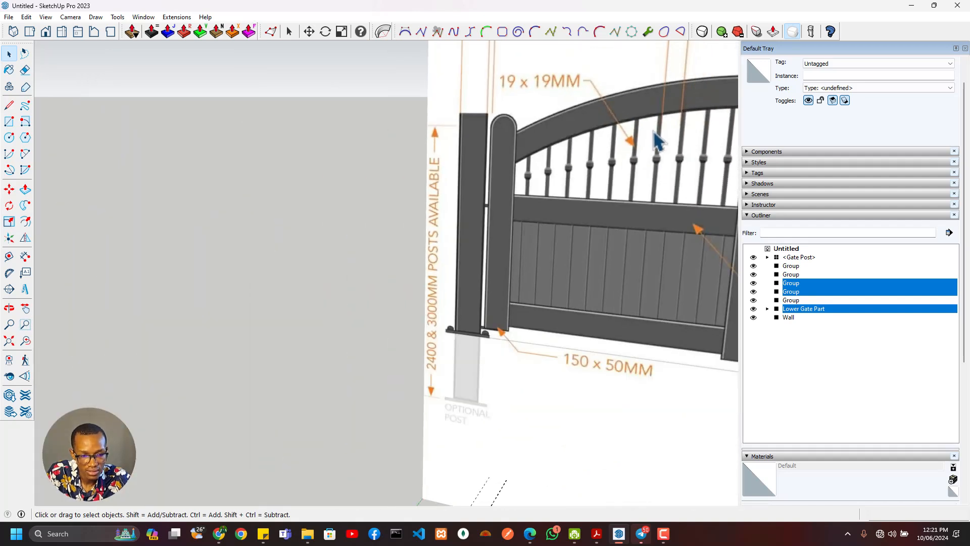
scroll(621, 182, up, 4)
scroll(611, 187, down, 2)
scroll(607, 189, up, 3)
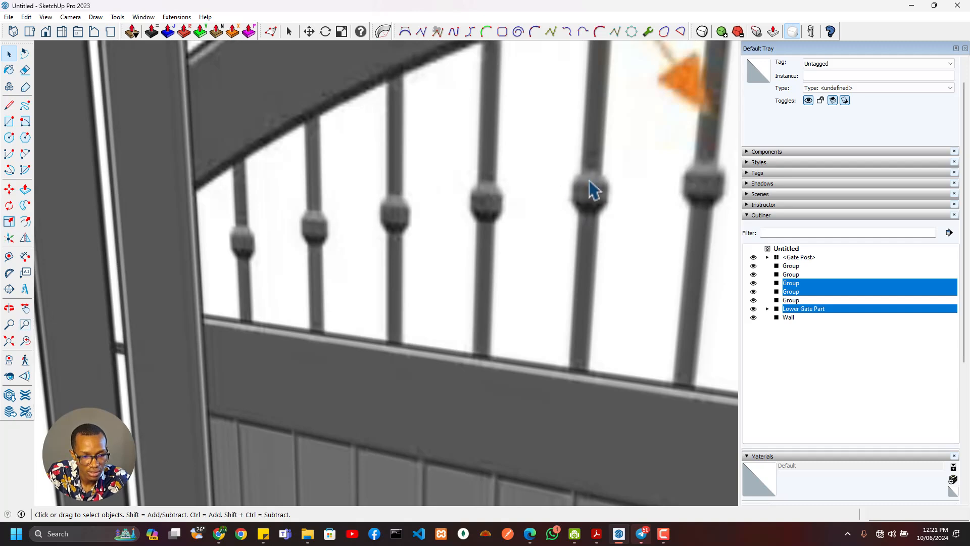
scroll(389, 222, up, 2)
scroll(392, 226, down, 4)
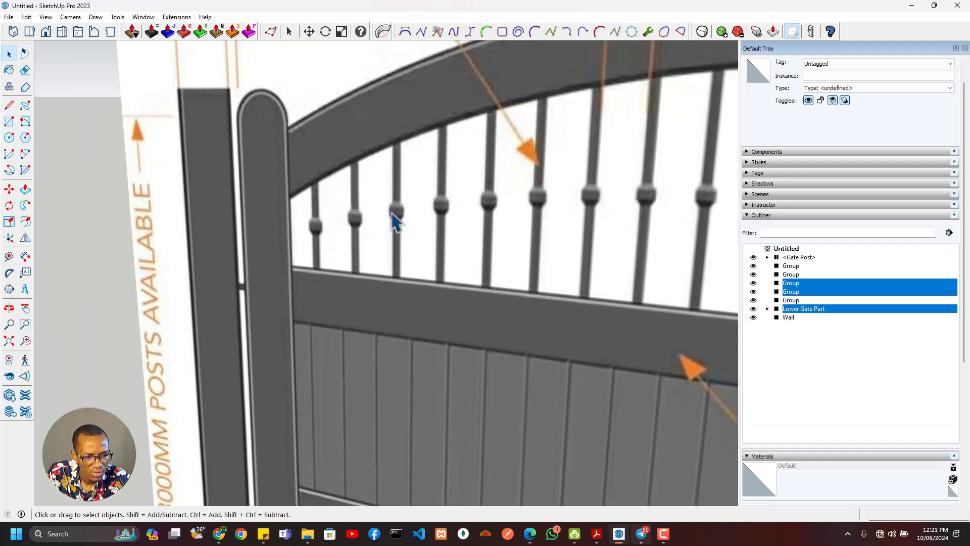
scroll(397, 220, down, 6)
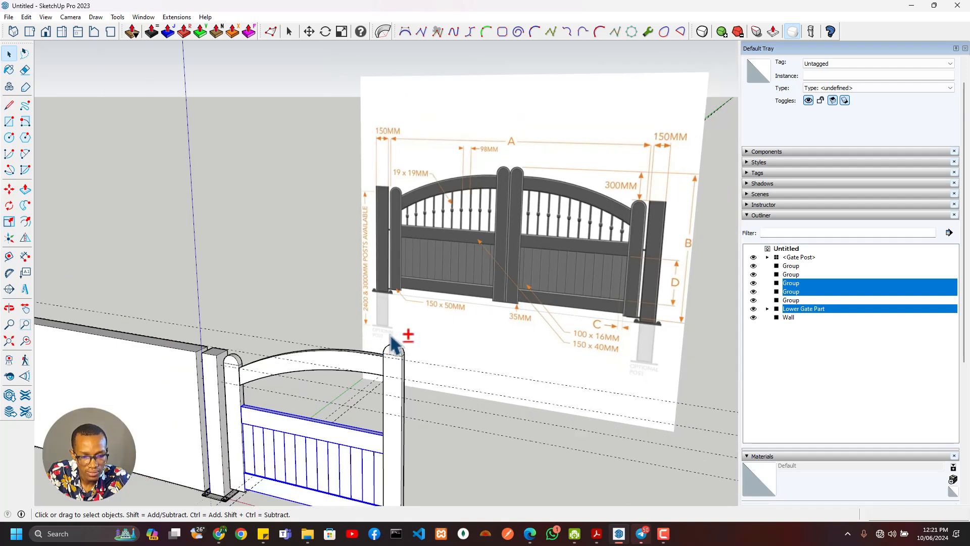
- Compare the top of the modelled middle rail with the baluster positions and spacing dimension in the reference image
scroll(429, 255, down, 5)
shift+middle_drag(433, 220, 463, 137)
scroll(401, 253, up, 8)
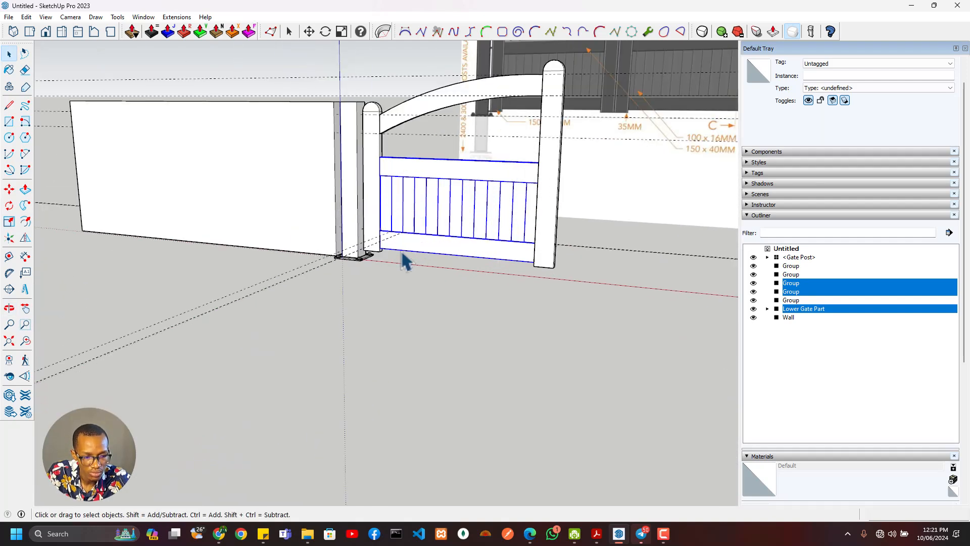
scroll(424, 242, down, 4)
mouse_move(455, 210)
middle_down()
mouse_move(156, 286)
mouse_move(450, 265)
mouse_move(342, 278)
mouse_move(361, 258)
middle_up()
scroll(391, 92, up, 4)
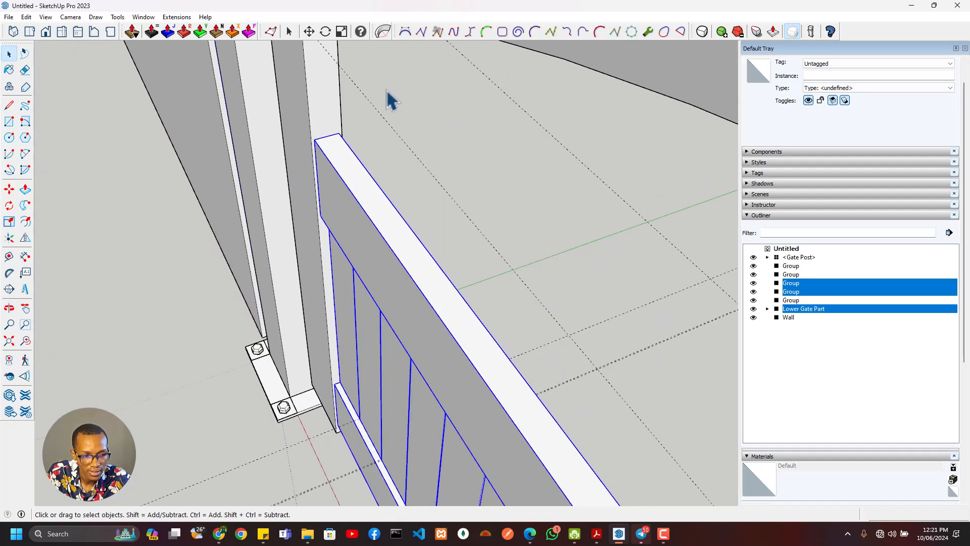
scroll(399, 104, down, 6)
scroll(408, 119, down, 3)
middle_drag(603, 90, 584, 141)
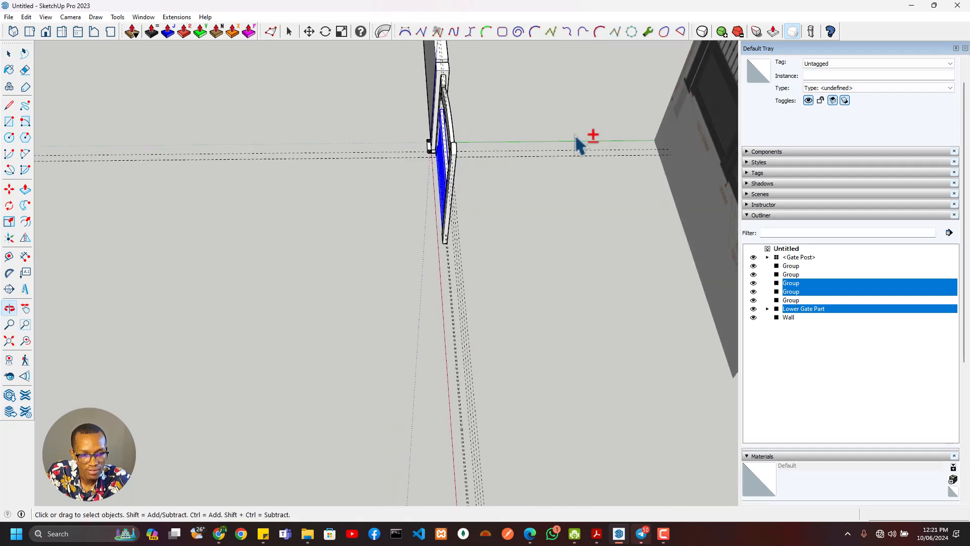
middle_drag(284, 262, 552, 97)
scroll(461, 210, up, 10)
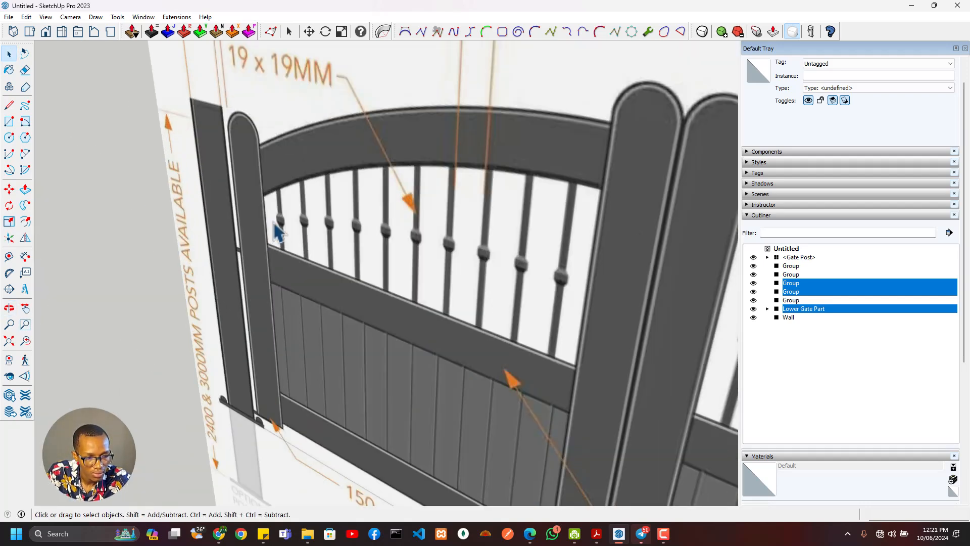
scroll(279, 232, down, 3)
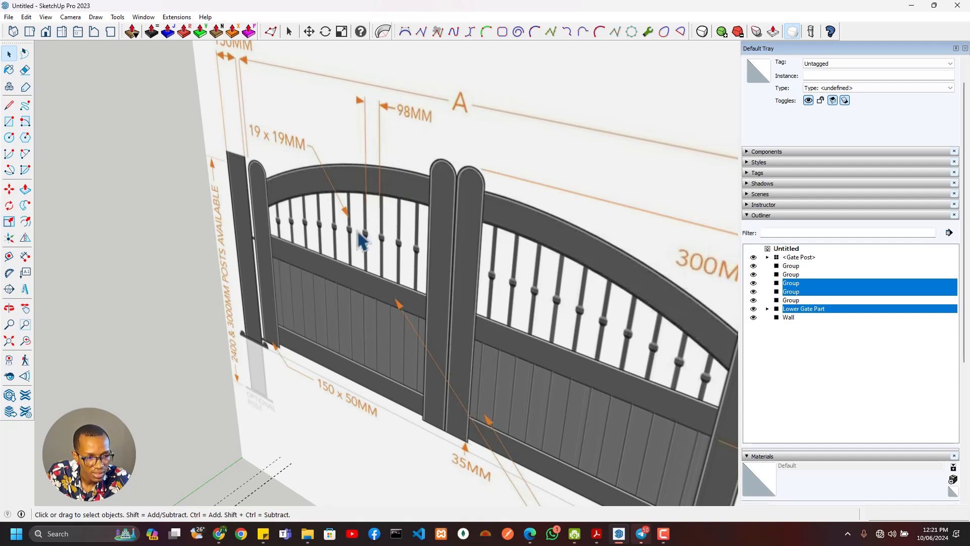
scroll(348, 256, down, 7)
shift+middle_drag(346, 259, 470, 202)
scroll(342, 321, up, 11)
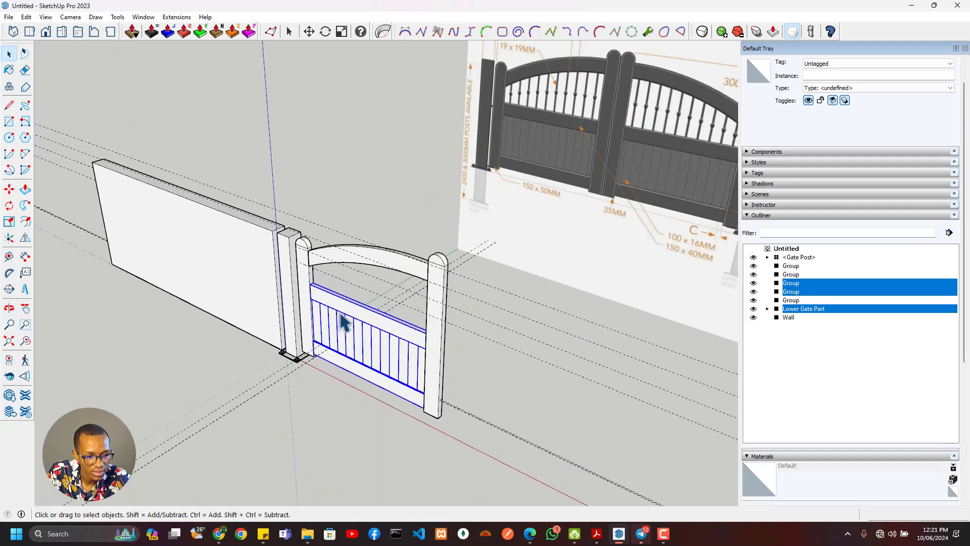
- Place a guide across the middle rail's top face, 98 mm from the end nearest the gate post
key(t)
scroll(198, 315, up, 5)
click(172, 335)
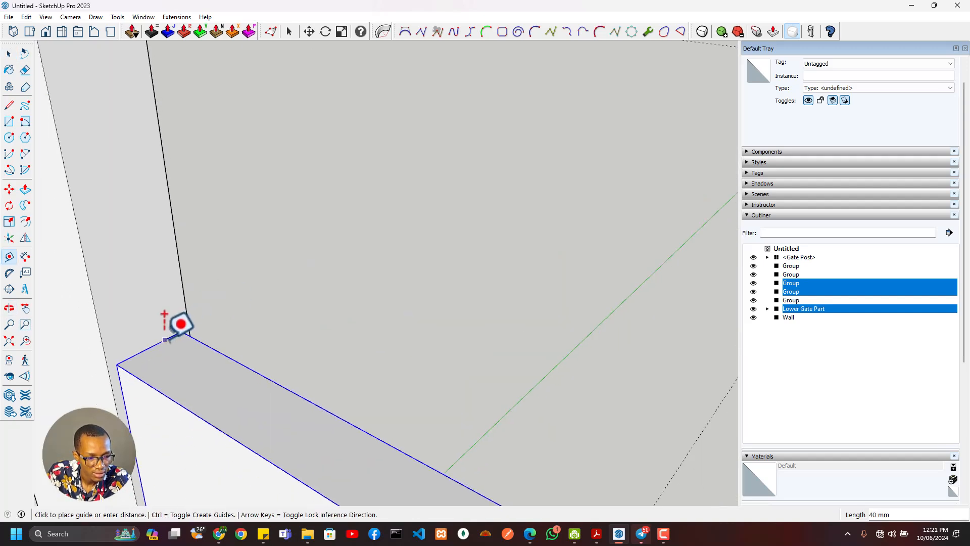
scroll(171, 335, down, 5)
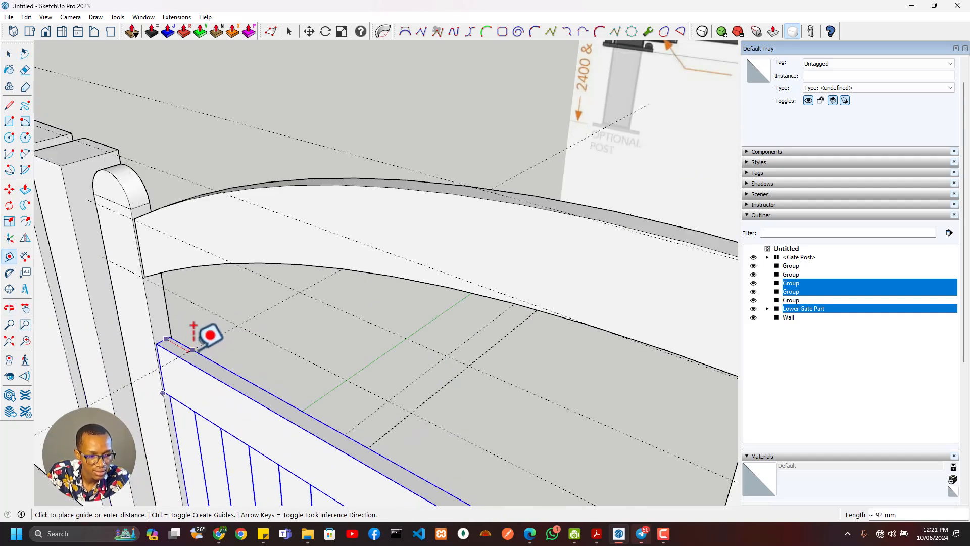
key(Return)
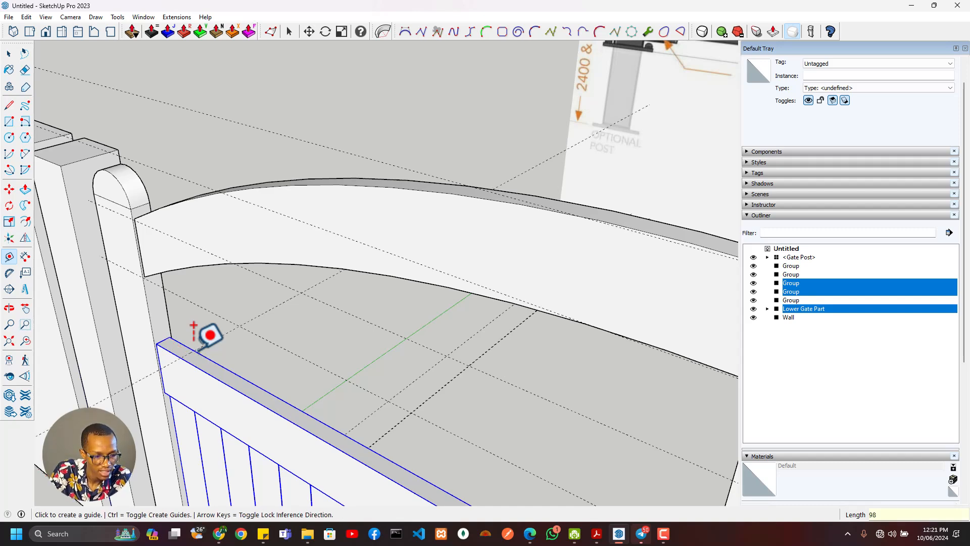
- Place a second guide across the middle rail, 19 mm beyond the 98 mm guide, to mark the baluster width
scroll(209, 354, up, 5)
click(121, 353)
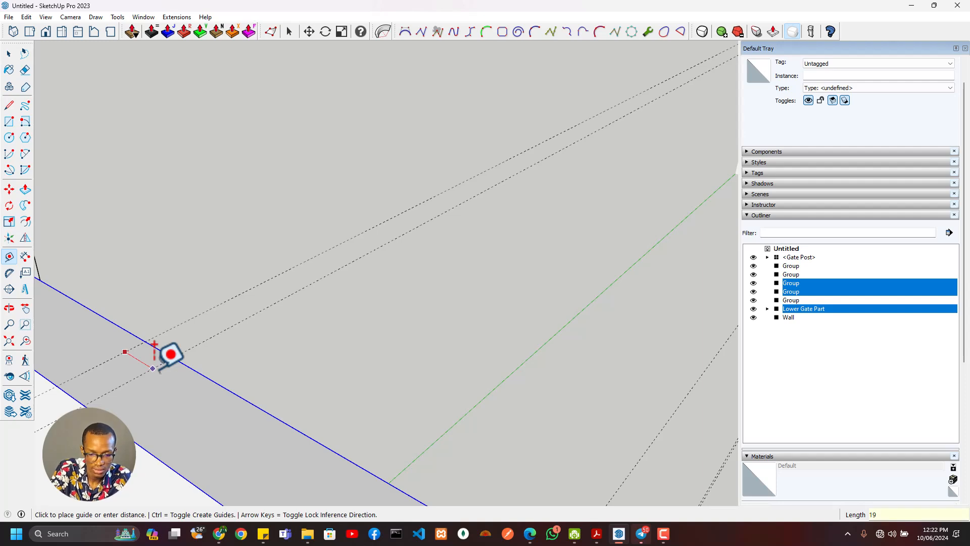
click(169, 354)
scroll(170, 353, down, 4)
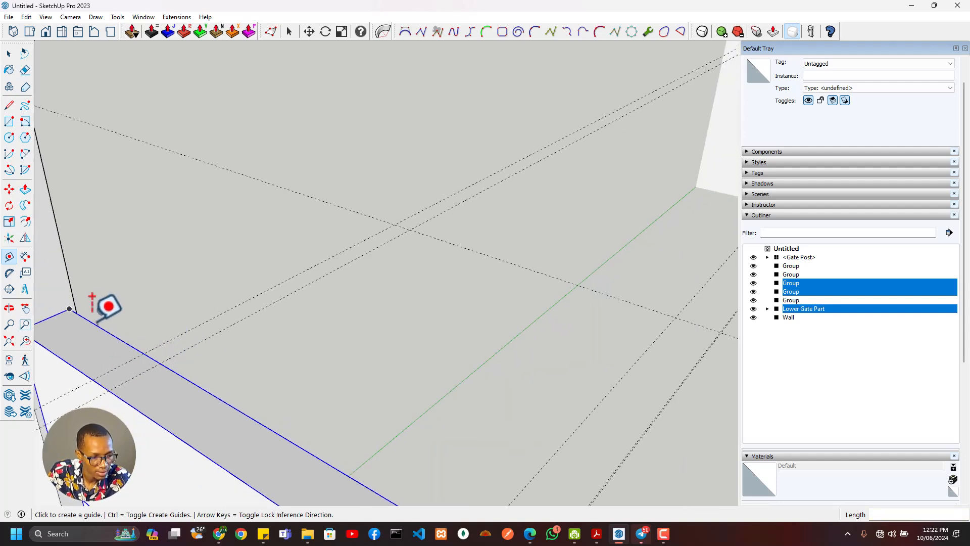
- Place a guide along the centreline of the middle rail's top face, through the midpoint of the rail's end edge
scroll(101, 299, up, 2)
click(158, 305)
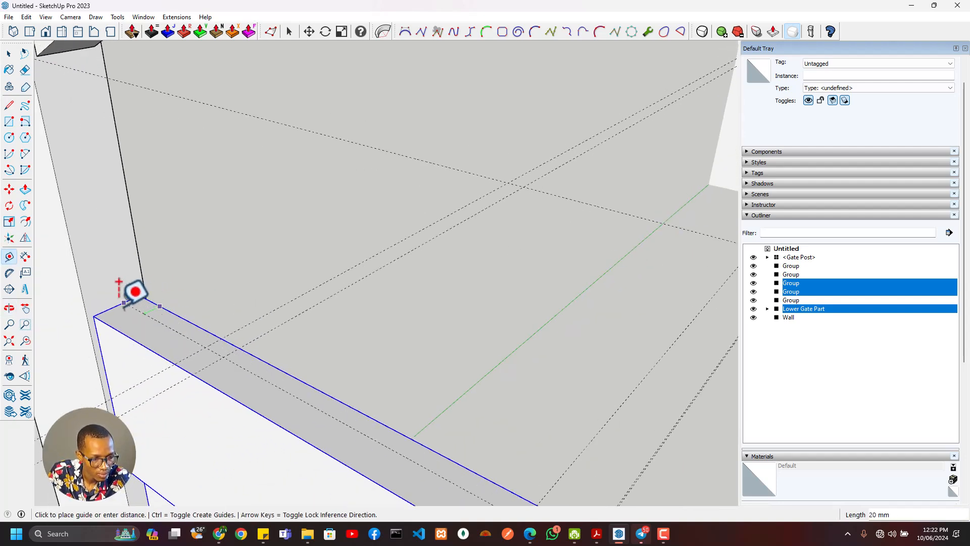
click(122, 308)
key(r)
scroll(187, 347, down, 2)
scroll(192, 350, up, 3)
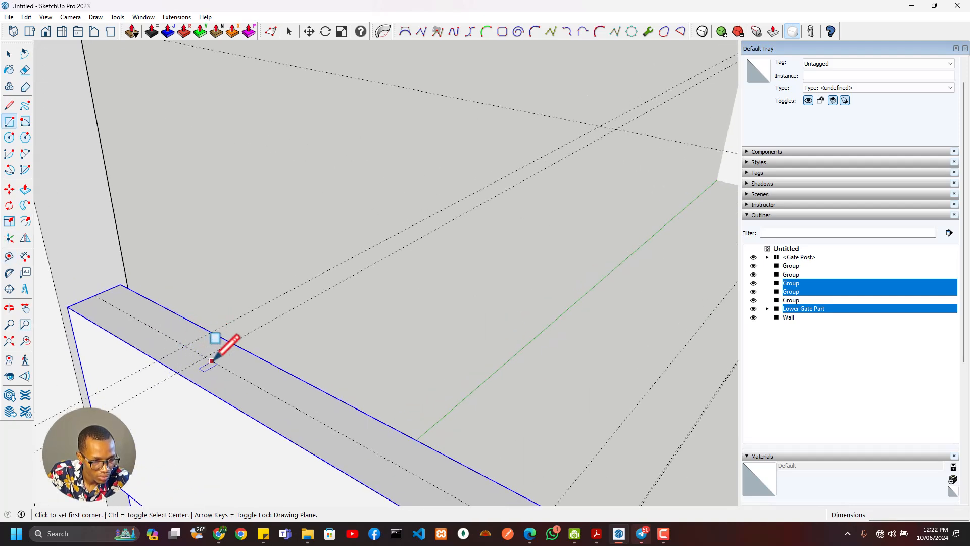
- Place a lengthwise guide 19/2 mm from the rail's centreline guide, and another 19 mm back from it across the centreline
key(t)
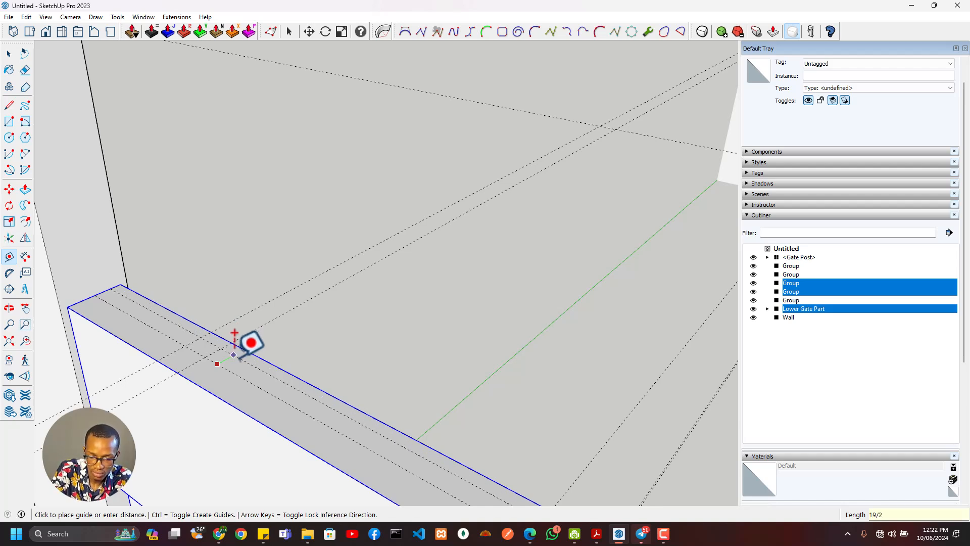
click(234, 355)
click(239, 362)
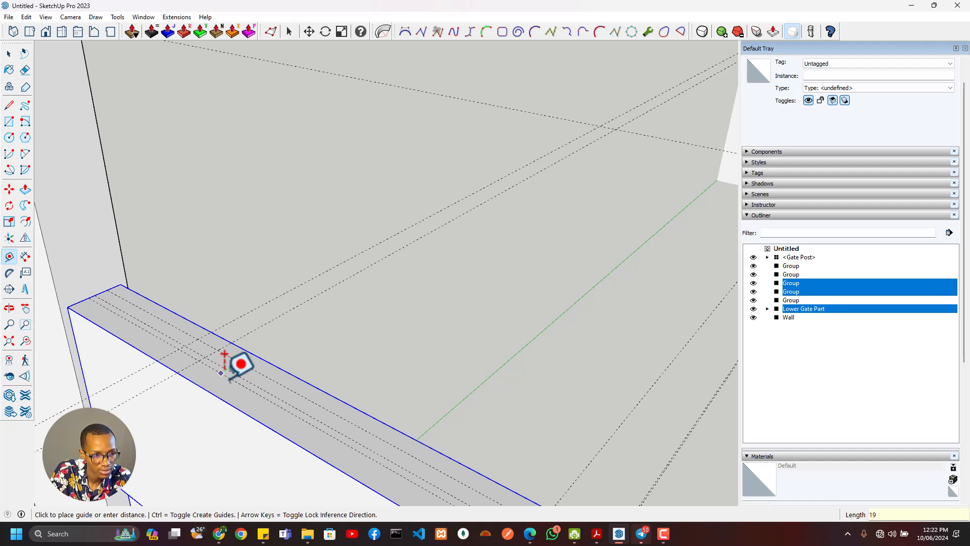
click(241, 362)
- Draw a 19 mm square baluster footprint between the crossing guides on the middle rail's top face
key(r)
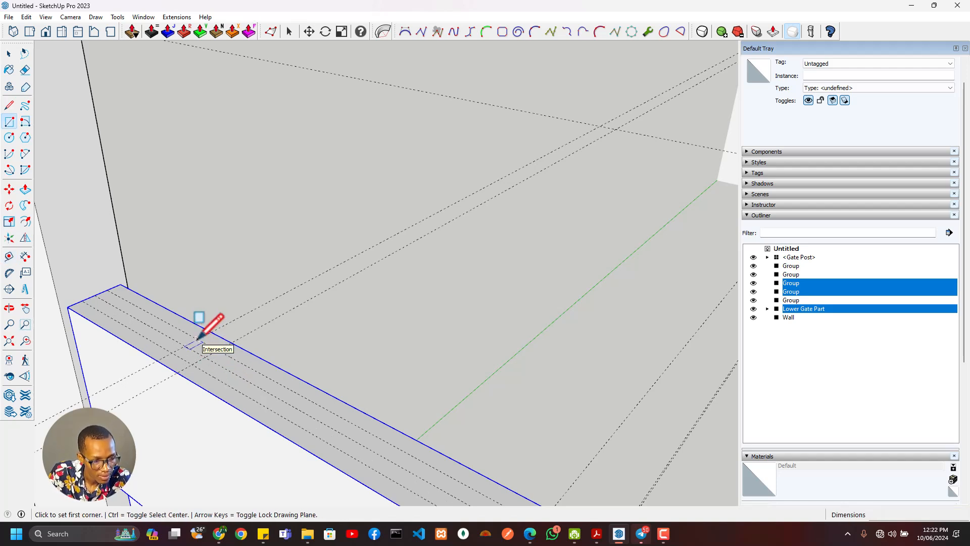
click(193, 344)
click(192, 365)
scroll(221, 392, down, 2)
mouse_move(221, 391)
middle_down()
mouse_move(229, 407)
mouse_move(259, 408)
mouse_move(262, 310)
mouse_move(217, 403)
middle_up()
scroll(232, 396, down, 2)
key(space)
- Place a guide across the middle rail through the centre of the square baluster footprint
scroll(232, 395, down, 3)
scroll(214, 403, up, 3)
click(25, 138)
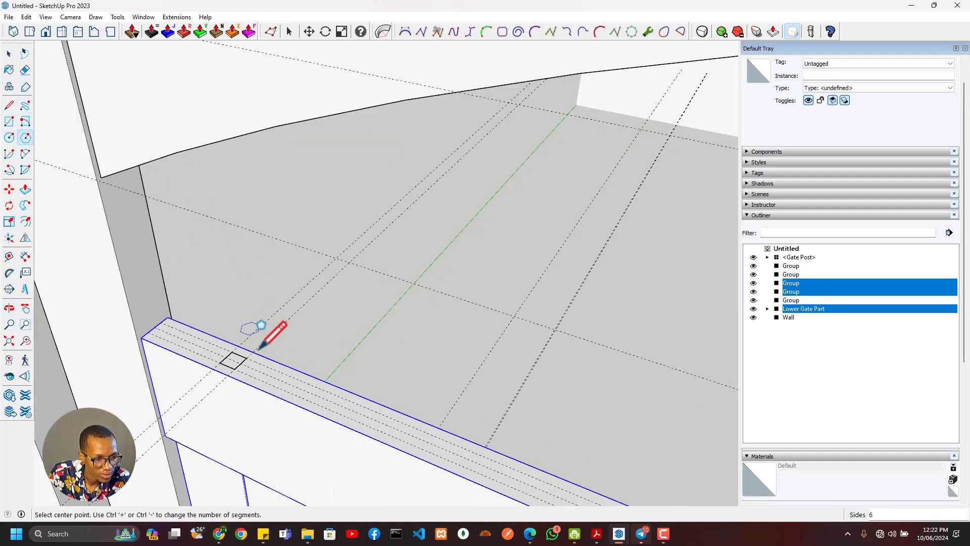
scroll(237, 363, up, 2)
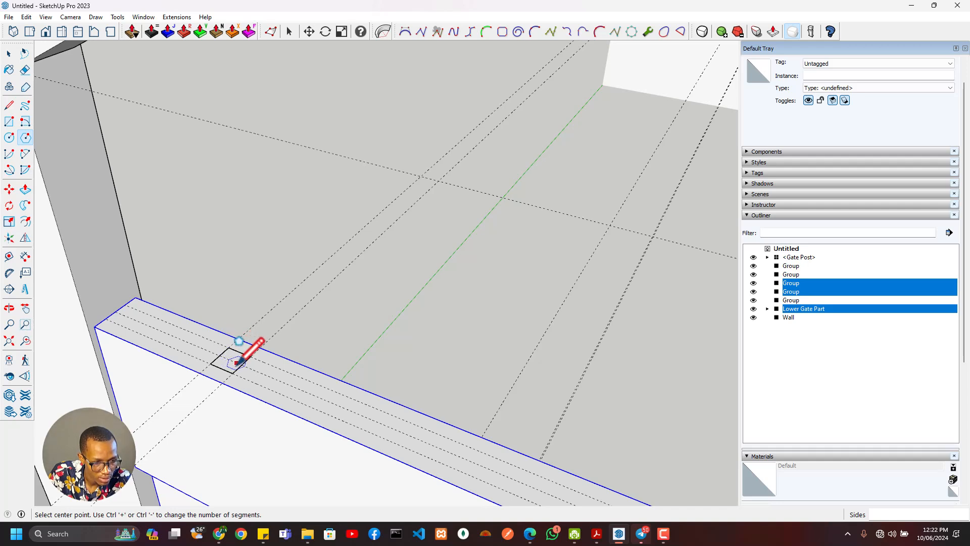
key(t)
click(229, 348)
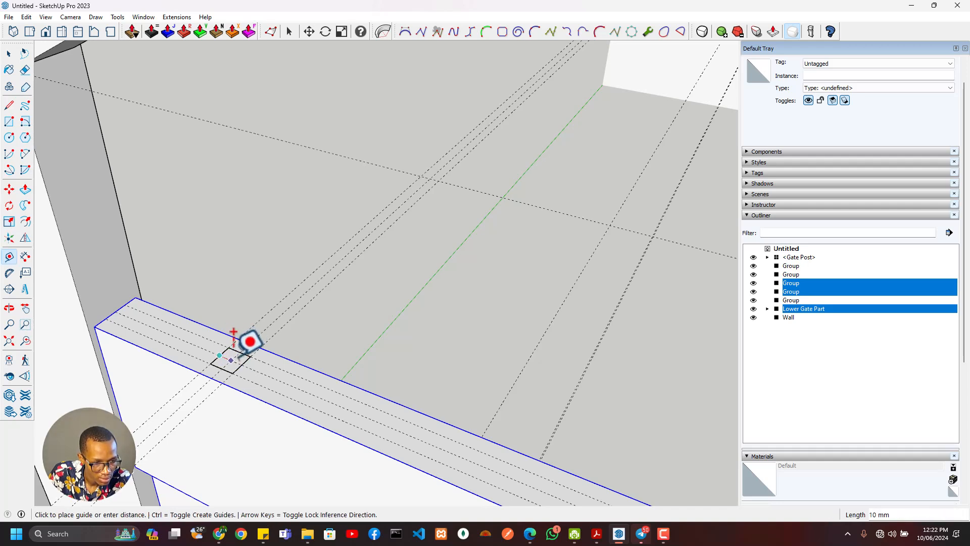
key(Escape)
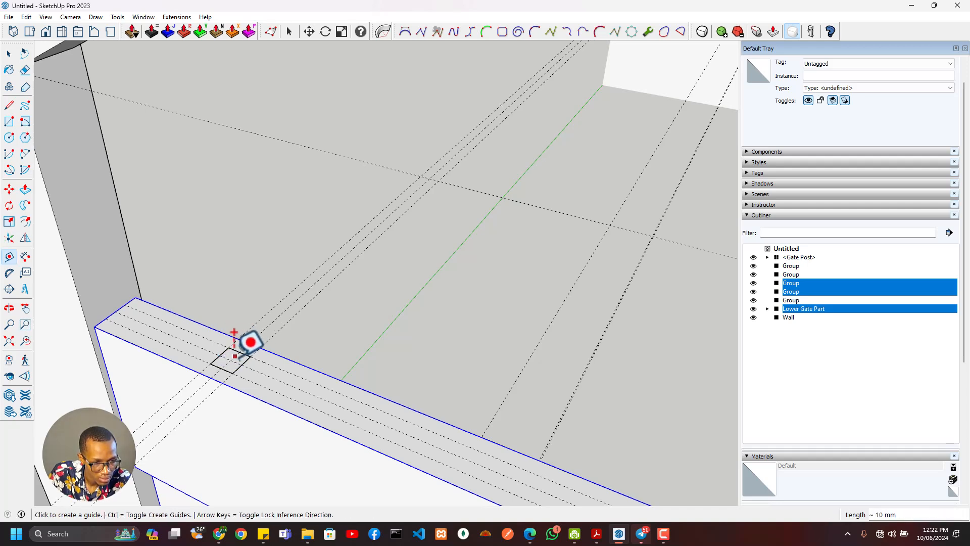
- Try an inscribed hexagon of about 10 mm radius centred on the baluster square
click(26, 137)
click(233, 361)
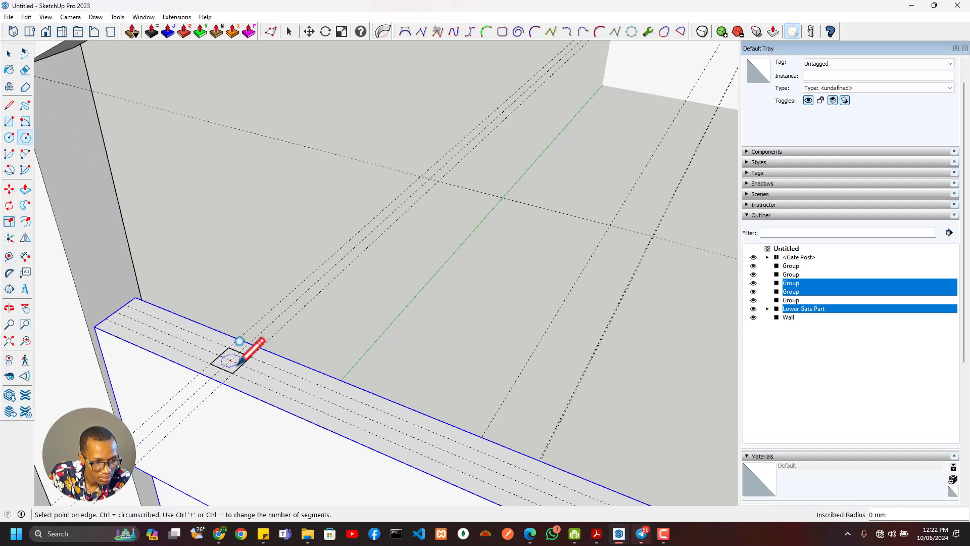
scroll(236, 368, up, 2)
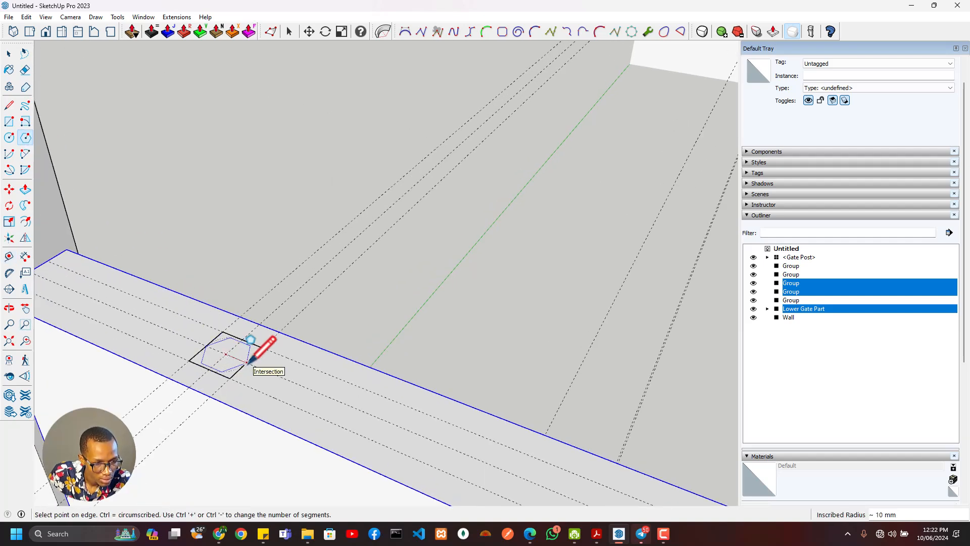
click(247, 362)
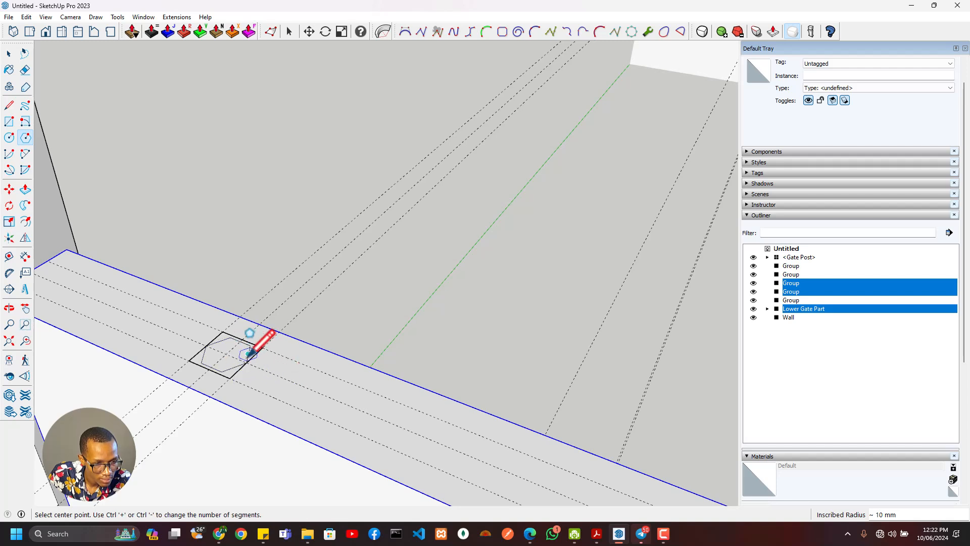
key(ctrl+z)
- Try a circumscribed hexagon of about 9 mm radius centred on the baluster square
click(223, 333)
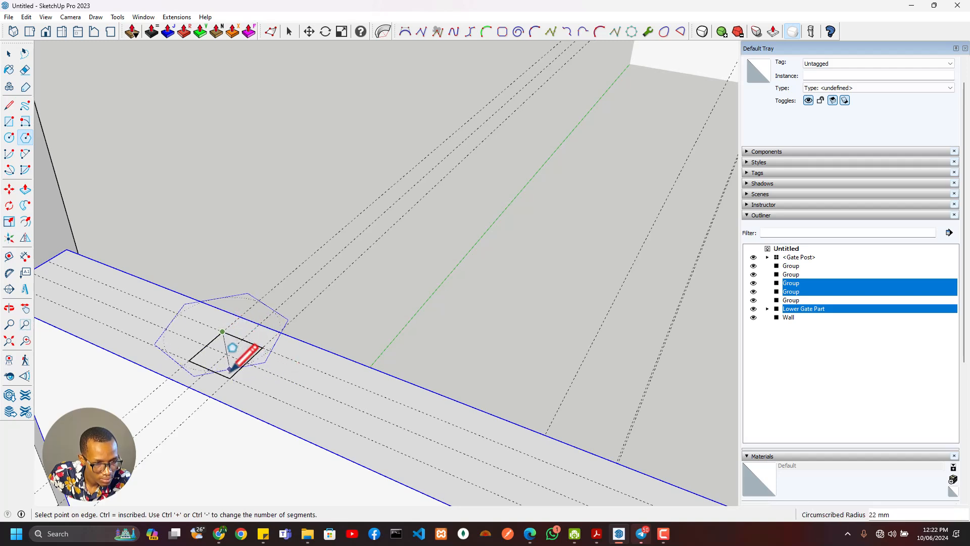
key(Escape)
click(226, 354)
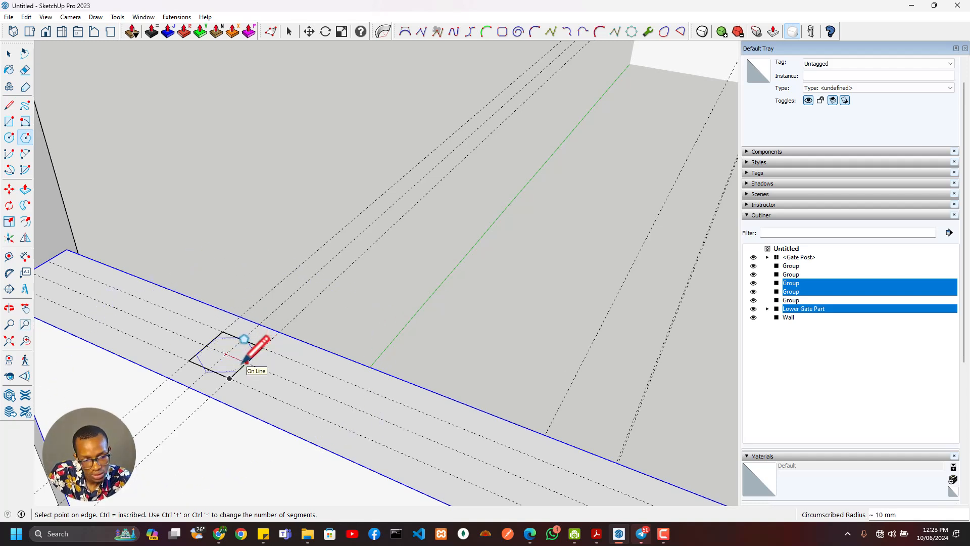
key(Escape)
click(226, 356)
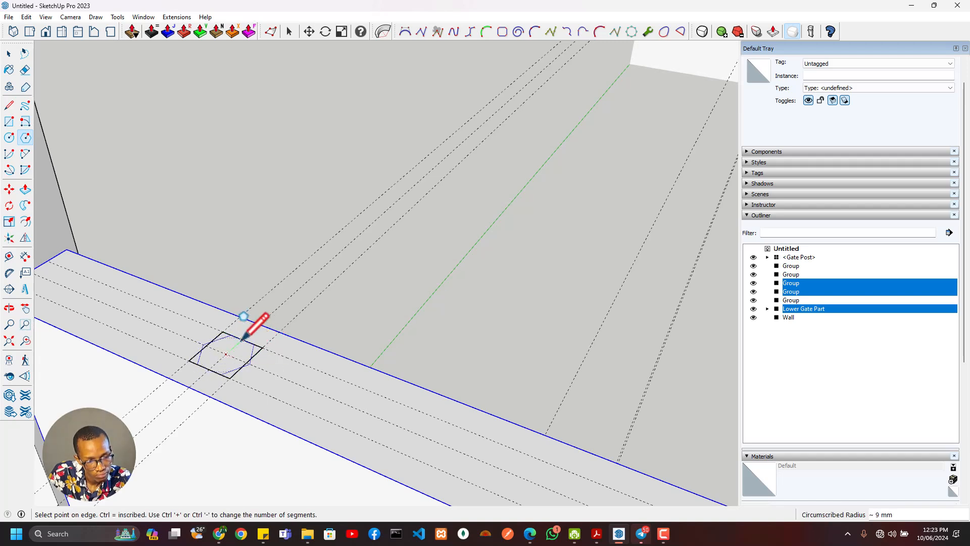
click(243, 317)
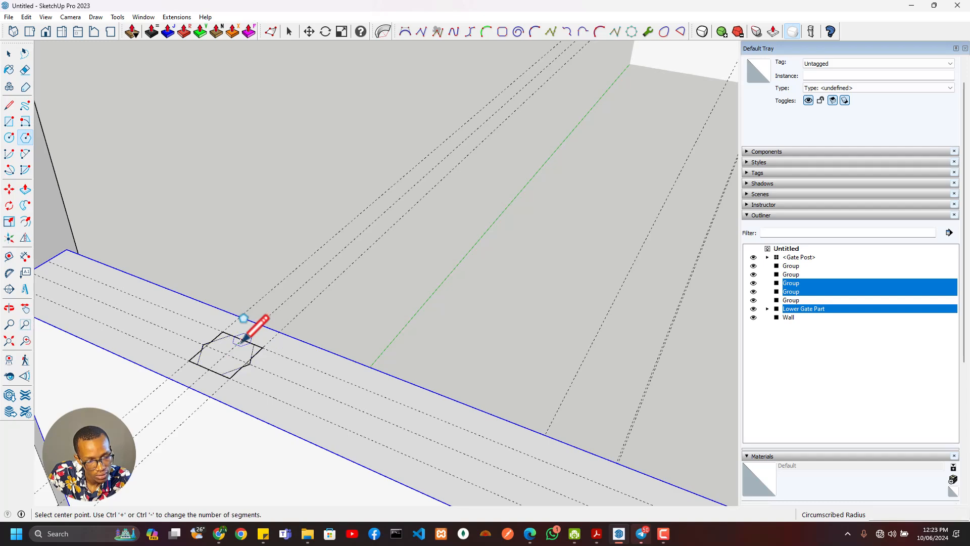
- Undo the circumscribed hexagon drawn over the baluster square
scroll(253, 329, up, 2)
key(e)
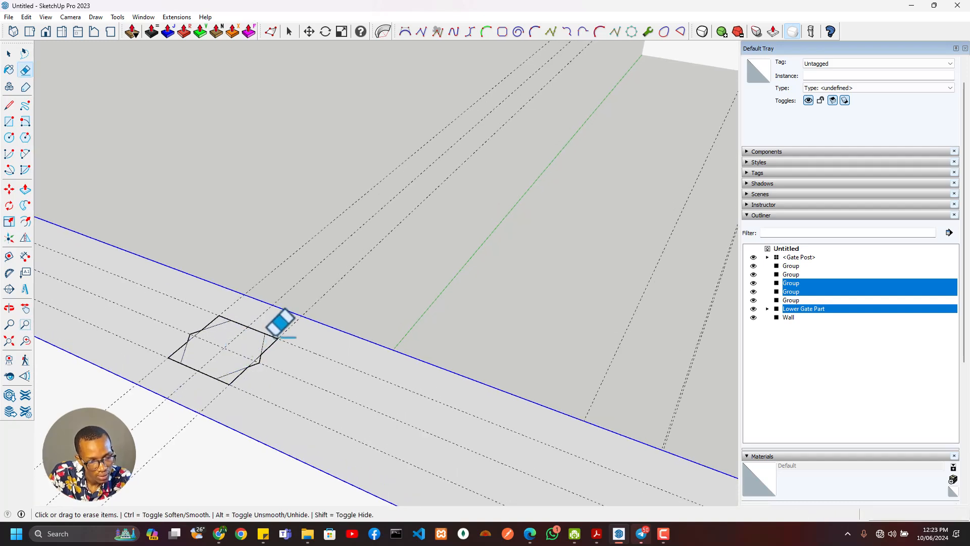
key(space)
click(273, 338)
key(ctrl+z)
key(ctrl+z)
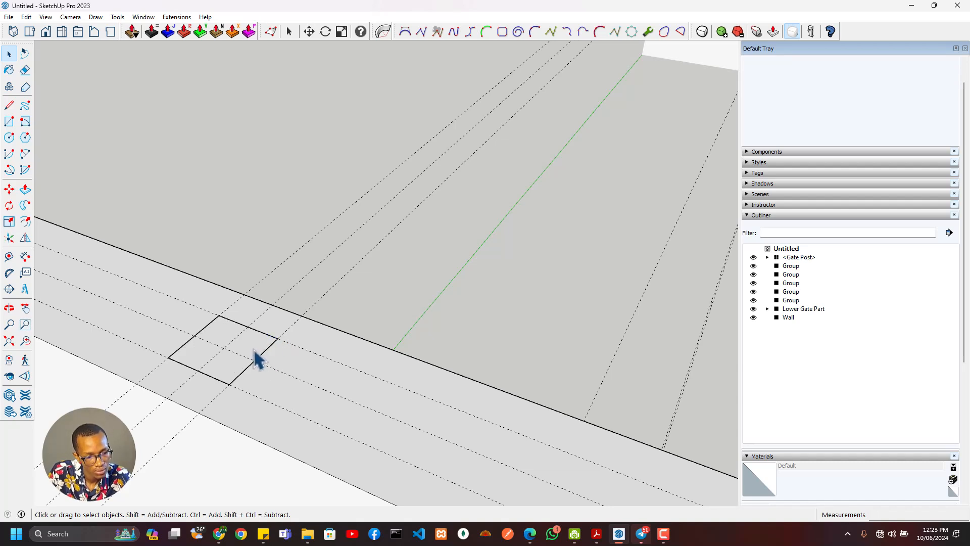
- Group the square baluster footprint with its edges on the middle rail's top face
double_click(255, 358)
right_click(255, 358)
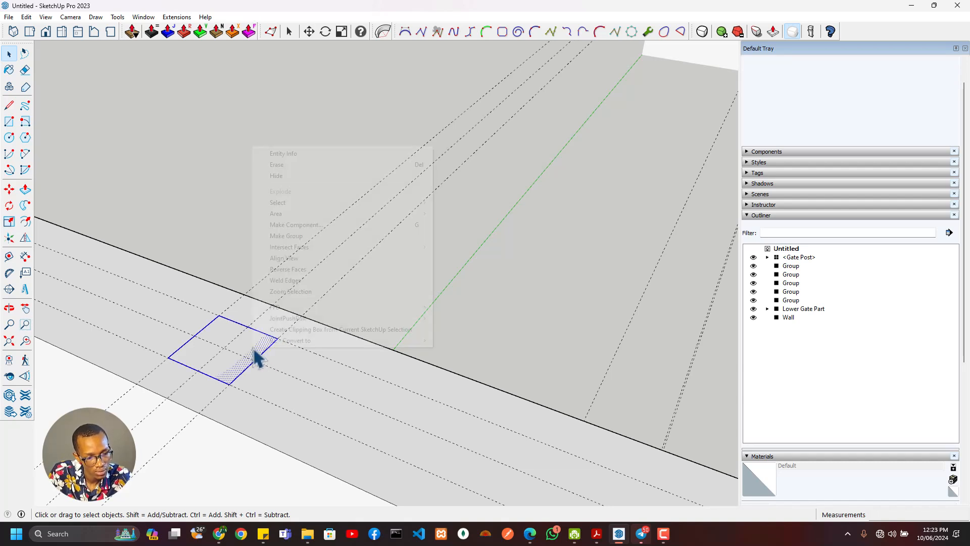
click(297, 235)
- Draw an inscribed hexagon of about 9 mm radius, centred on the grouped square on the middle rail
click(26, 137)
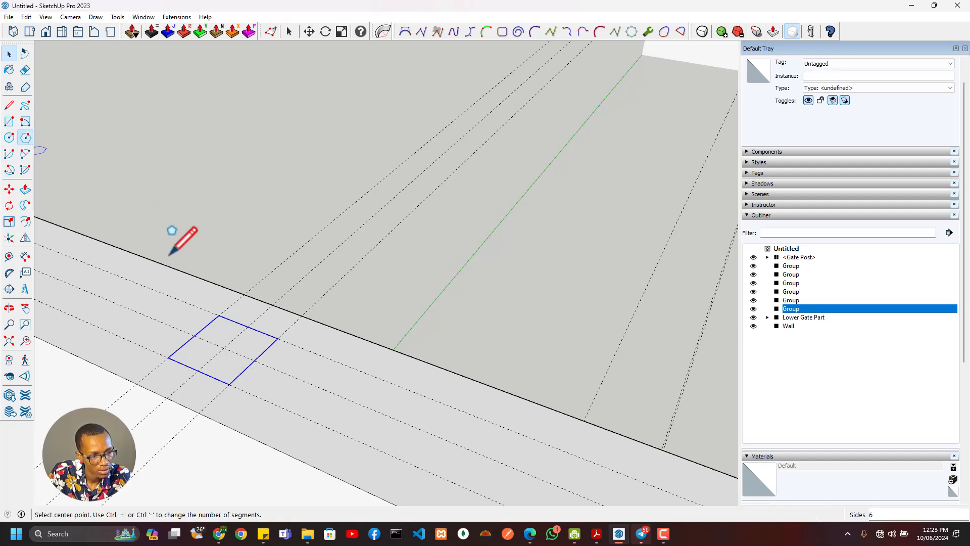
click(224, 347)
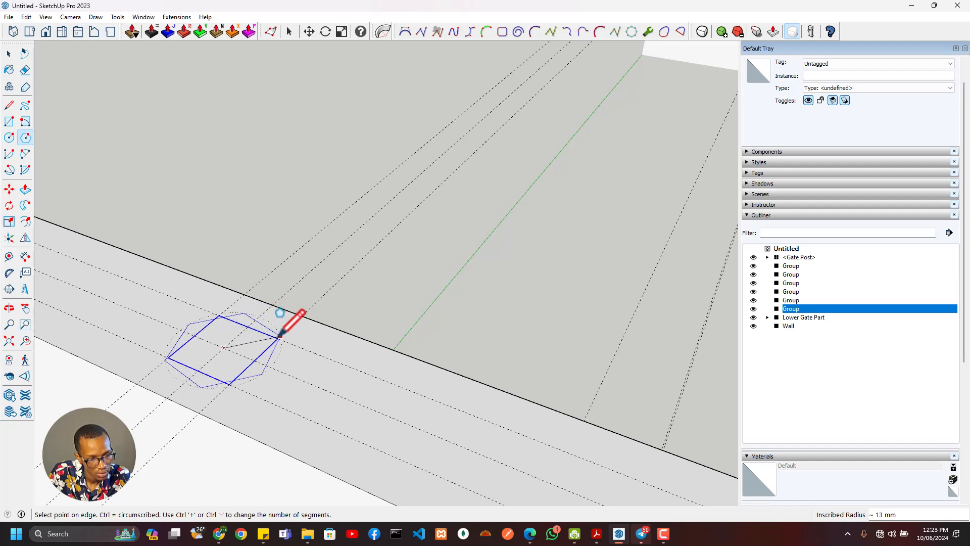
click(248, 328)
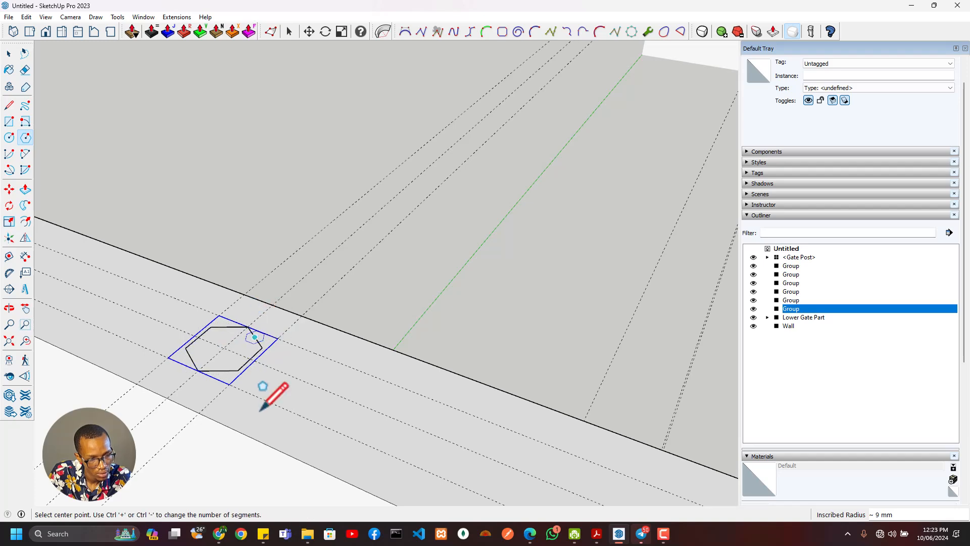
scroll(210, 362, down, 4)
middle_drag(210, 362, 236, 361)
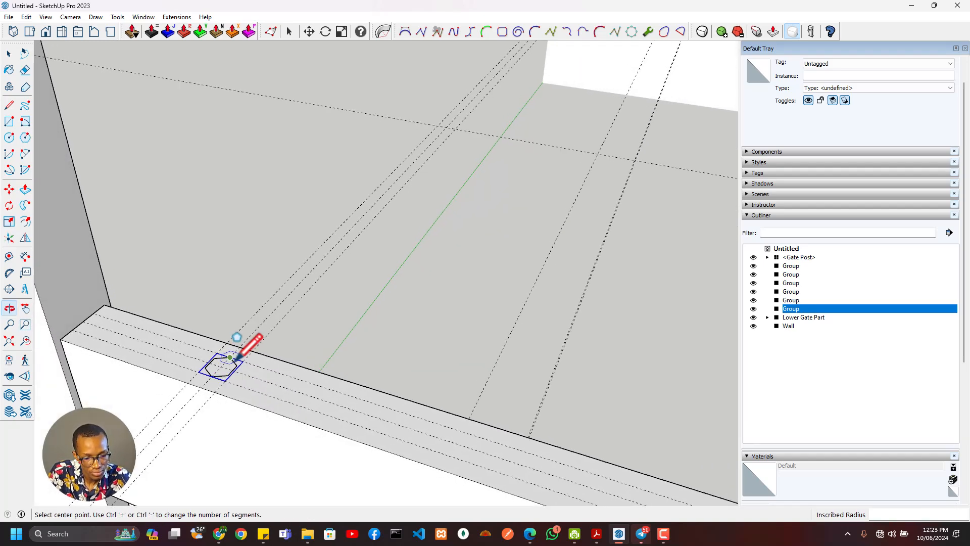
- Extrude the hexagon upward from the middle rail by about 94 mm
key(p)
click(222, 366)
scroll(223, 366, down, 5)
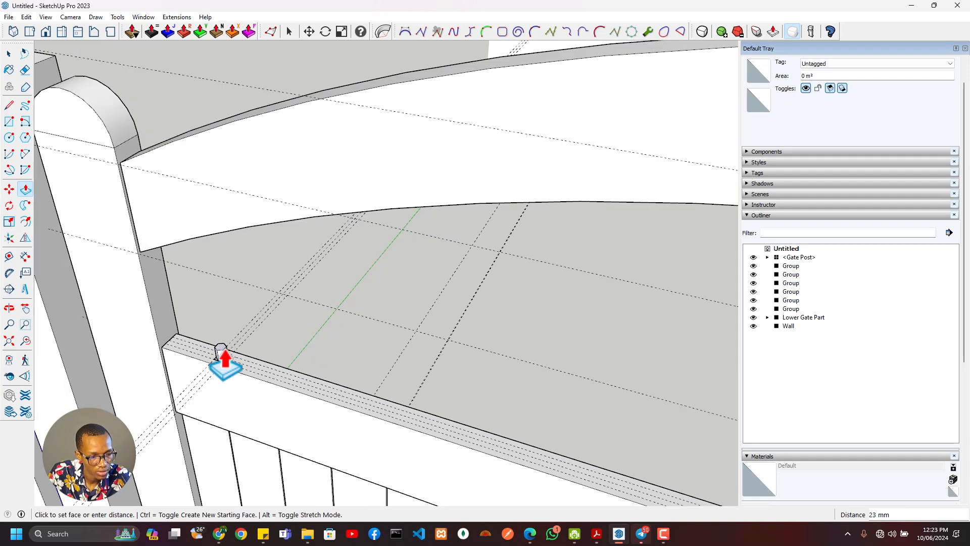
scroll(223, 362, up, 3)
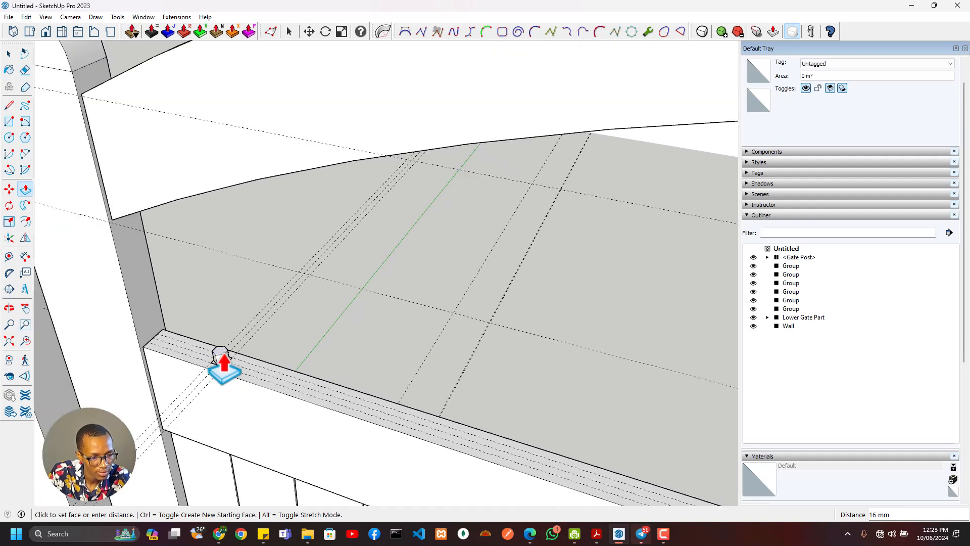
middle_drag(223, 363, 184, 191)
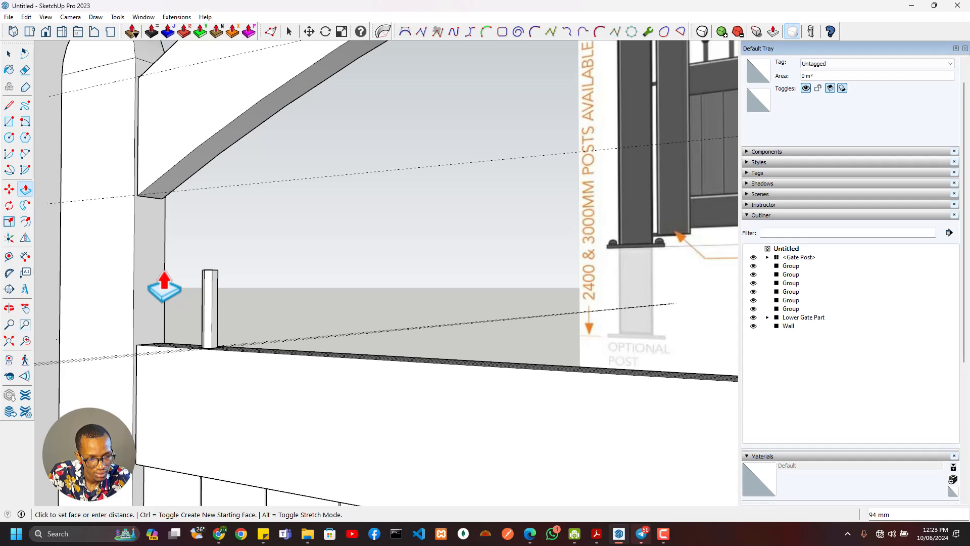
click(167, 295)
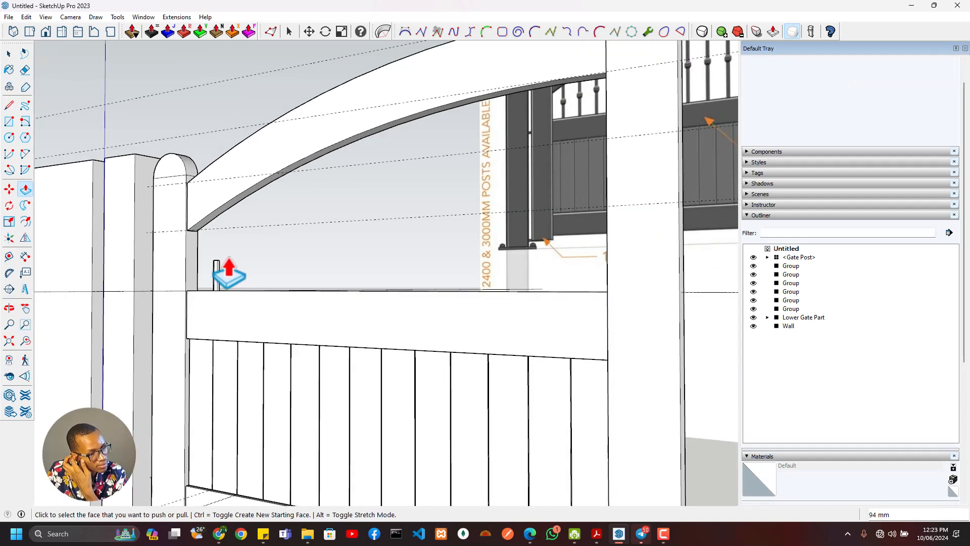
- Copy the front lower arc edge of the arched rail out of its group and paste it in place
key(space)
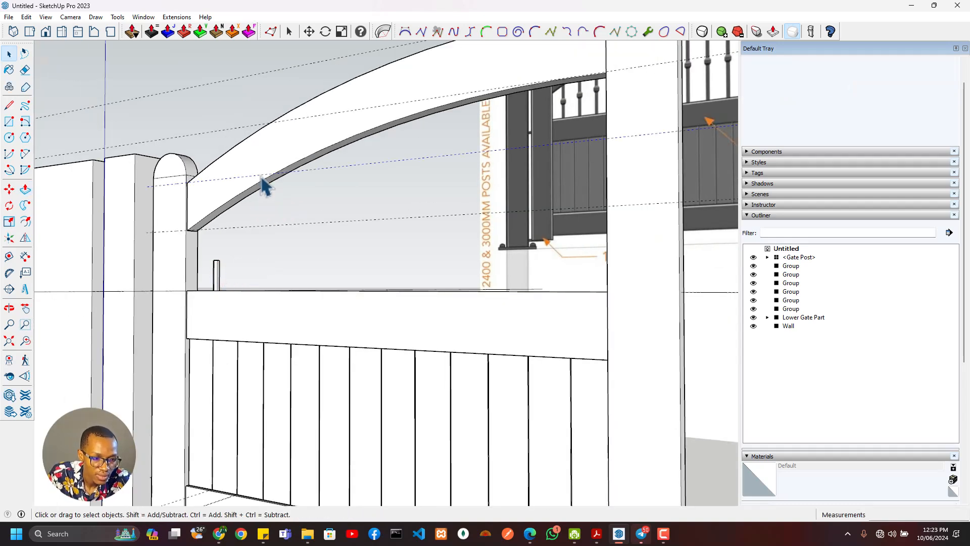
double_click(256, 193)
click(251, 198)
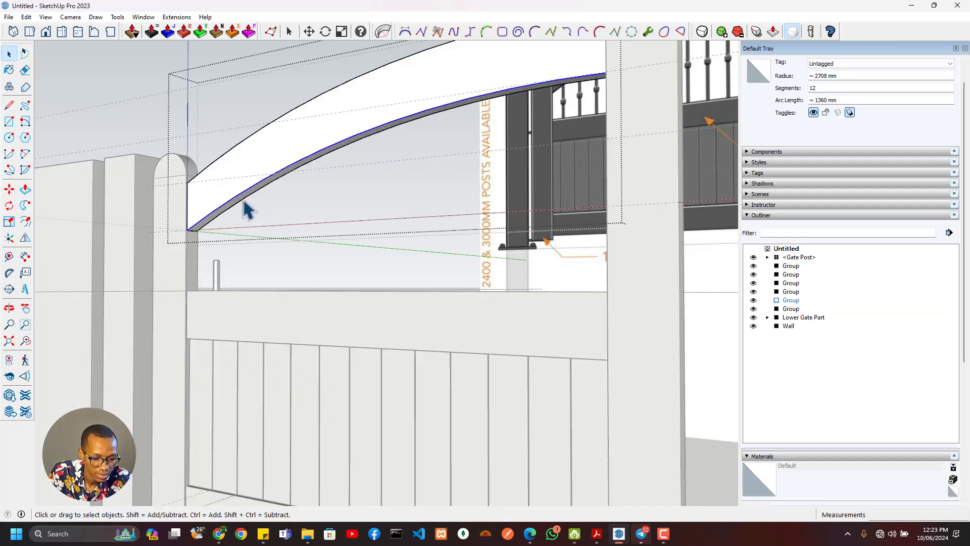
click(244, 202)
click(26, 17)
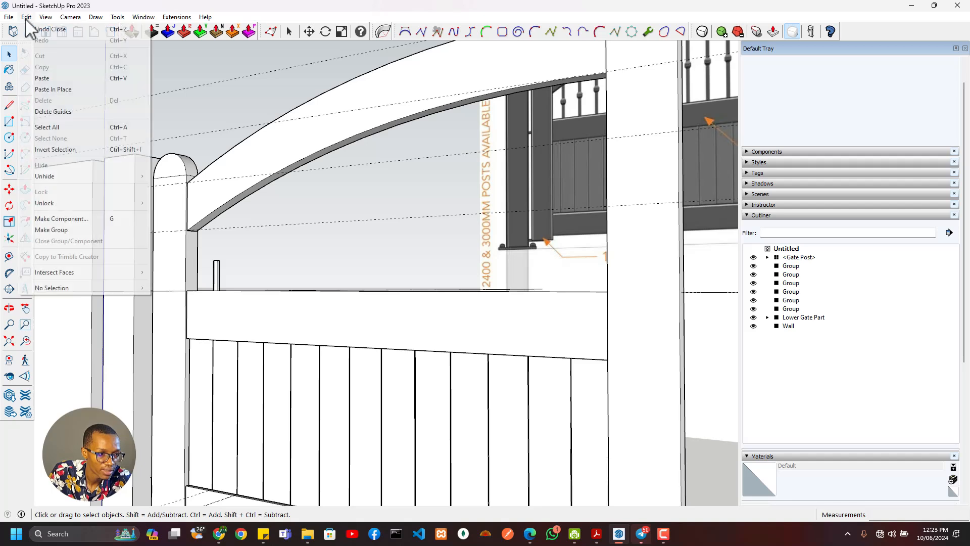
click(59, 90)
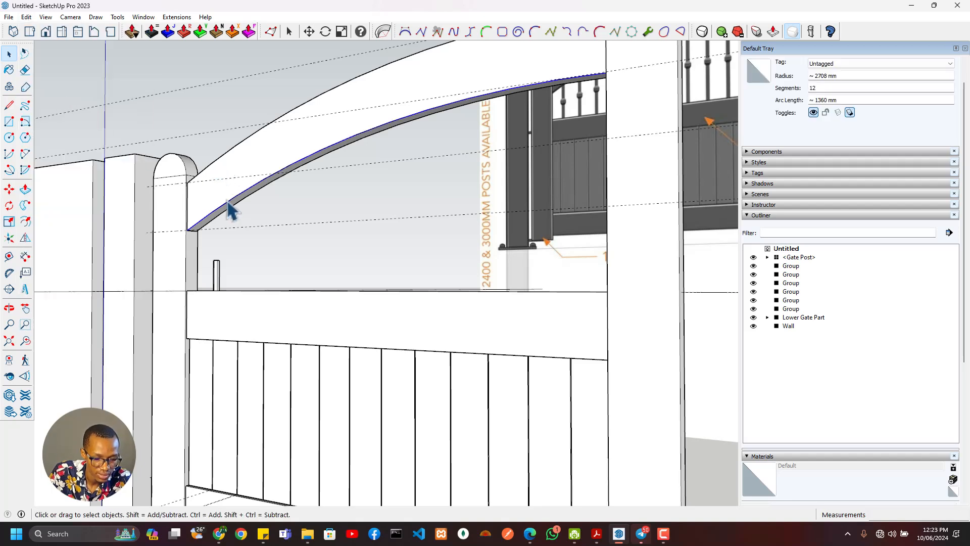
- Offset the pasted arc 200 mm downward toward the middle rail
key(f)
click(245, 192)
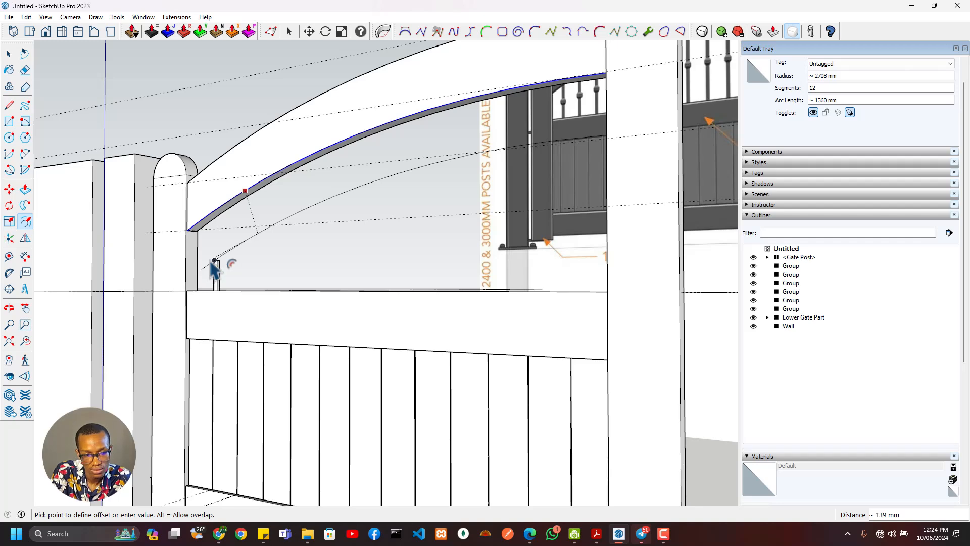
key(alt+Tab)
key(alt+Tab)
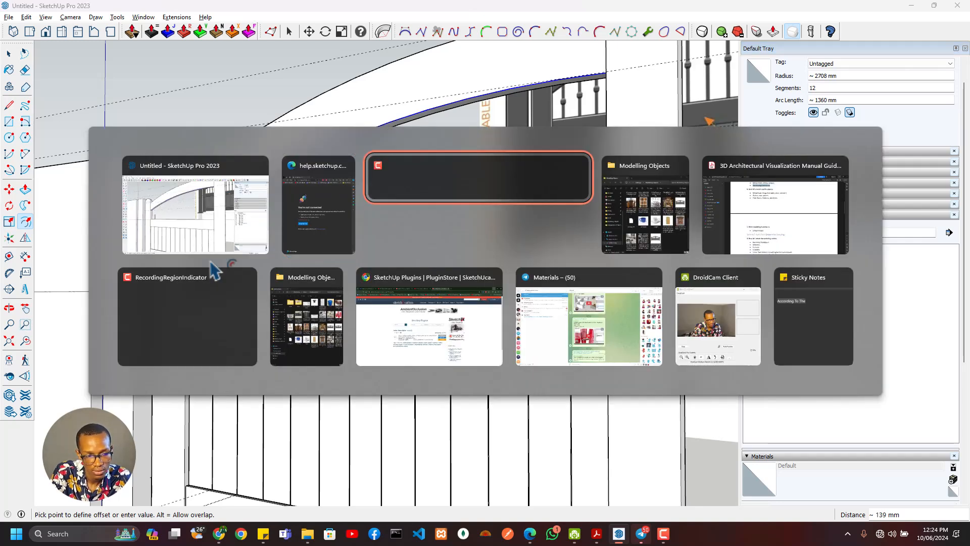
scroll(347, 253, down, 3)
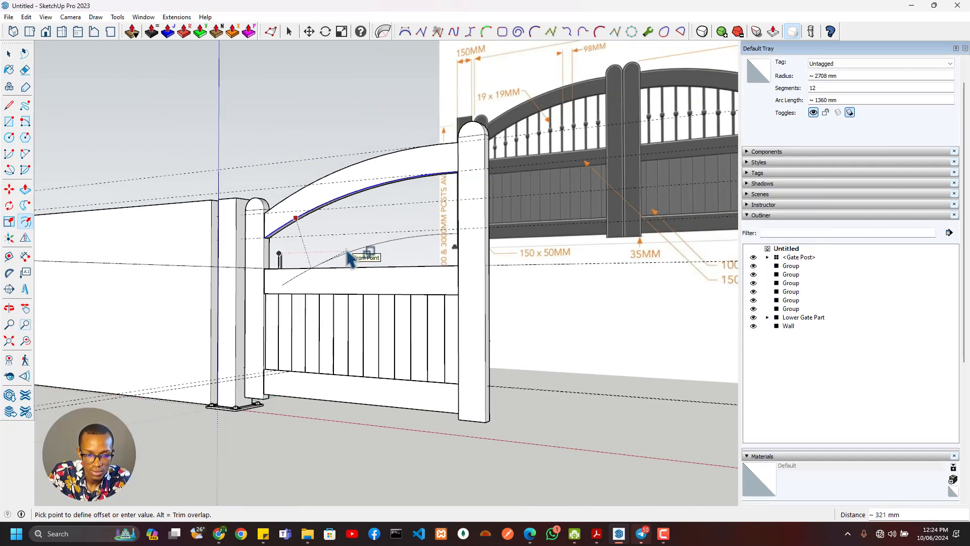
click(286, 273)
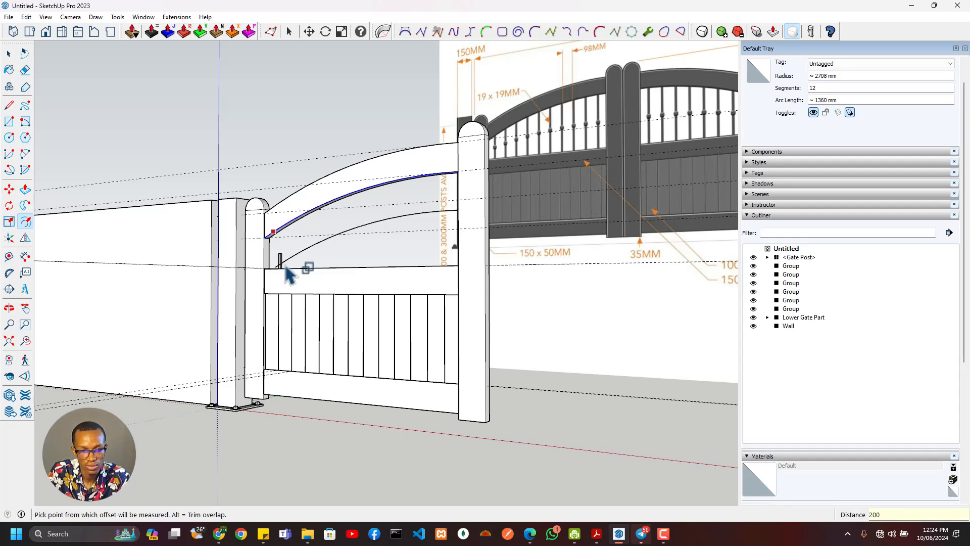
mouse_move(275, 283)
middle_down()
mouse_move(329, 292)
mouse_move(292, 284)
middle_up()
scroll(292, 285, up, 2)
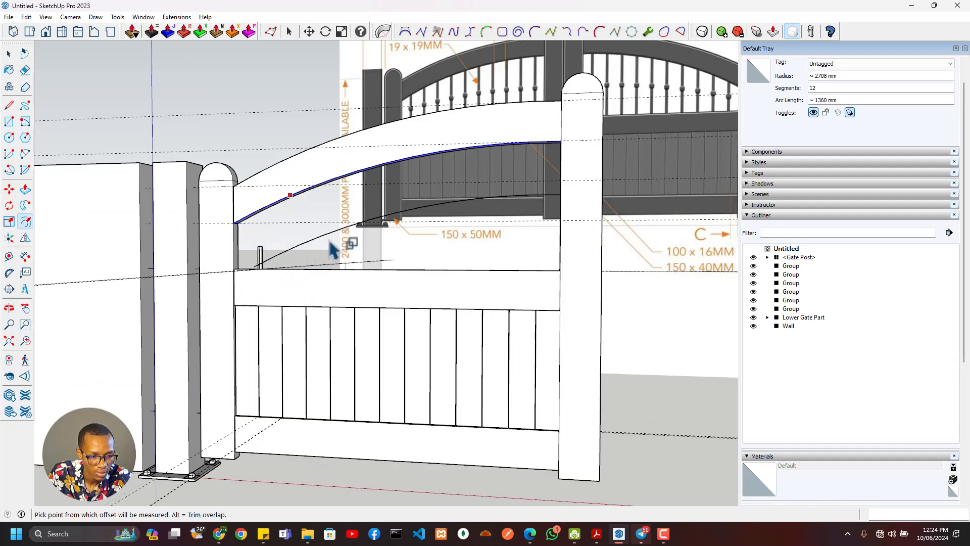
key(a)
scroll(383, 201, up, 3)
click(486, 194)
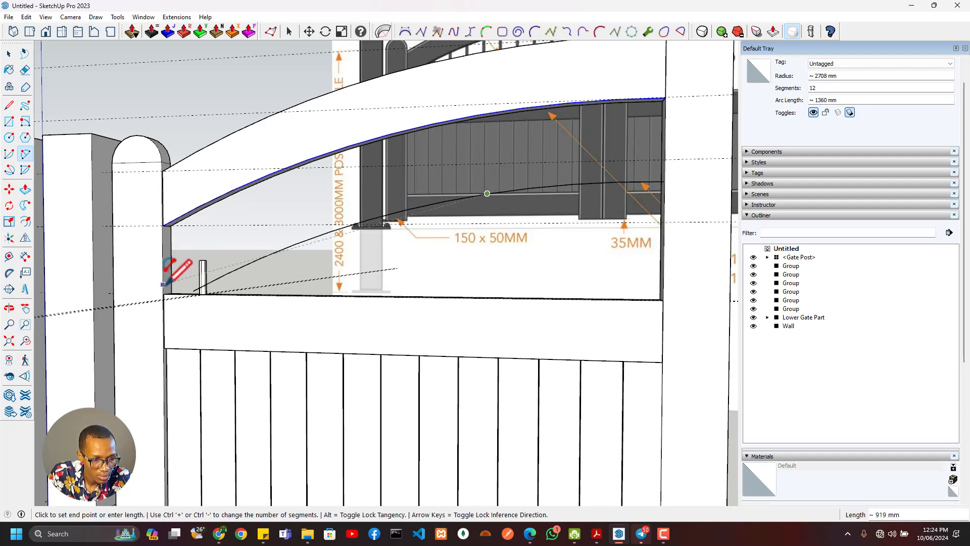
middle_drag(167, 281, 143, 288)
scroll(242, 265, up, 3)
scroll(247, 262, up, 2)
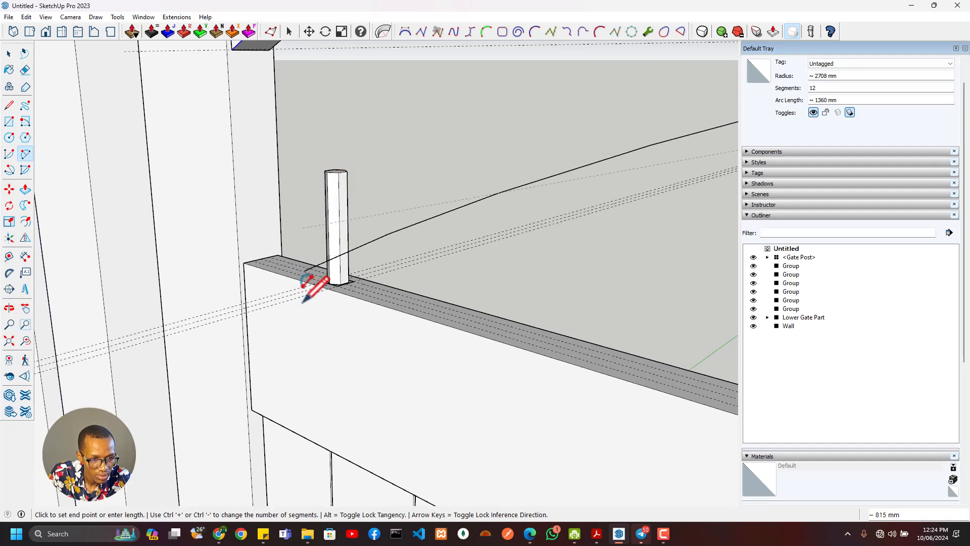
scroll(357, 210, down, 3)
scroll(343, 223, up, 3)
key(space)
scroll(346, 252, down, 3)
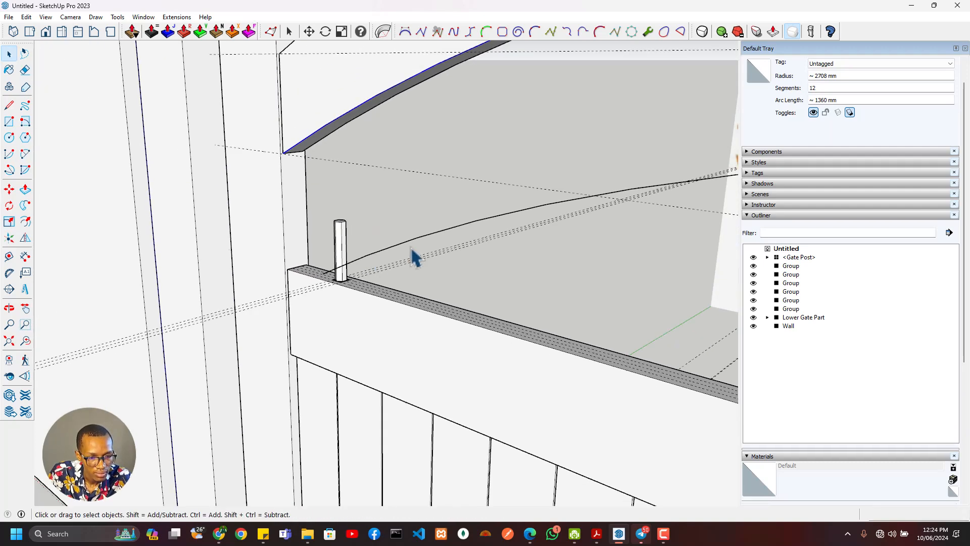
- Examine the shape and position of the baluster knobs in the reference image and compare them with the modelled hexagonal post
scroll(536, 213, down, 2)
middle_drag(554, 210, 518, 178)
scroll(382, 272, up, 3)
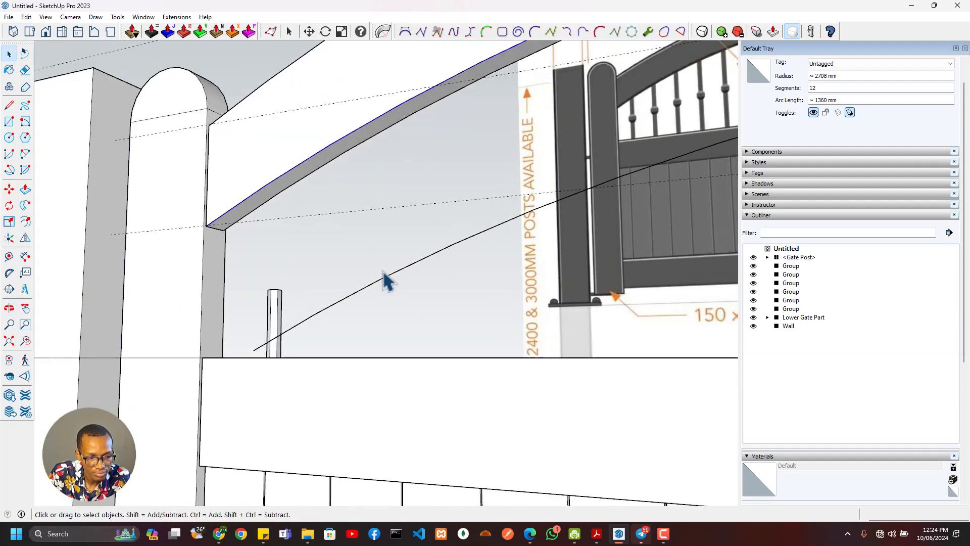
scroll(295, 257, down, 4)
middle_drag(294, 261, 381, 223)
scroll(450, 186, up, 6)
scroll(443, 207, down, 5)
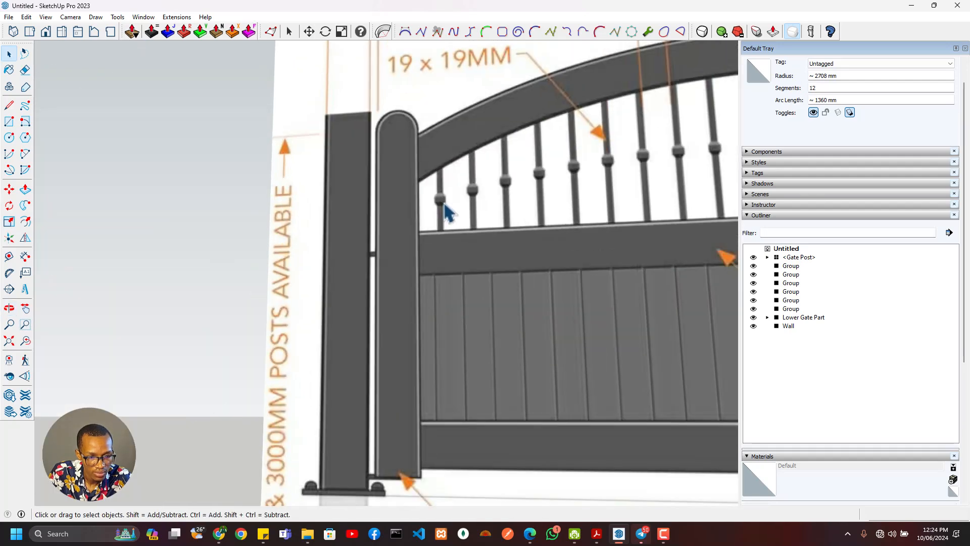
scroll(380, 248, up, 4)
middle_drag(246, 307, 187, 440)
scroll(230, 309, up, 5)
scroll(271, 293, down, 4)
- Group the whole extruded hexagonal baluster post on the middle rail
middle_drag(322, 286, 347, 256)
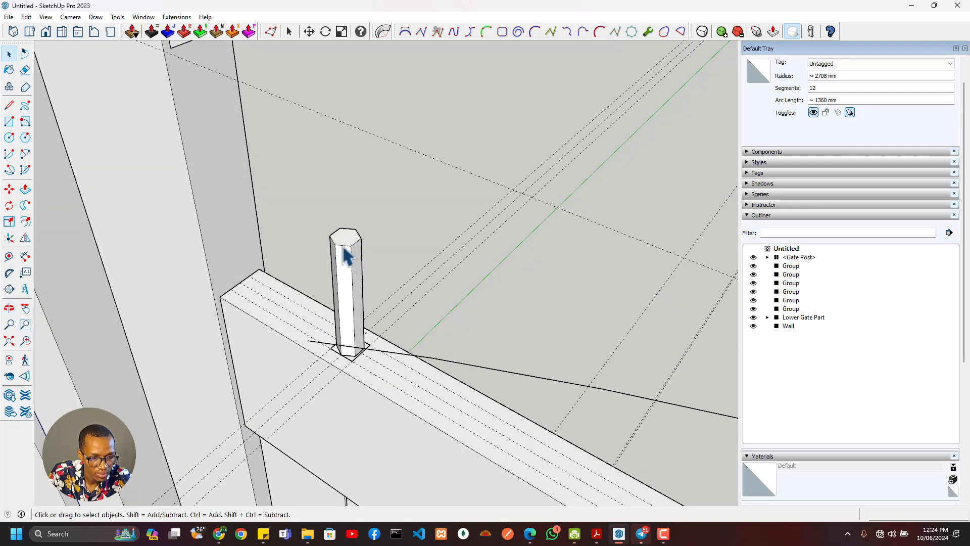
triple_click(349, 249)
right_click(350, 249)
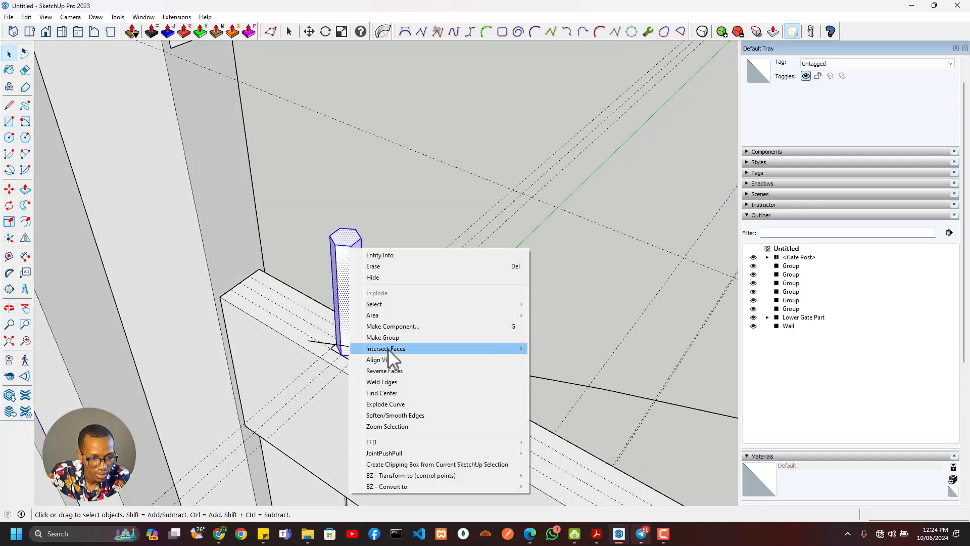
click(393, 348)
- Copy the top hexagon face out of the baluster post group and paste it in place outside the group
double_click(364, 277)
click(347, 241)
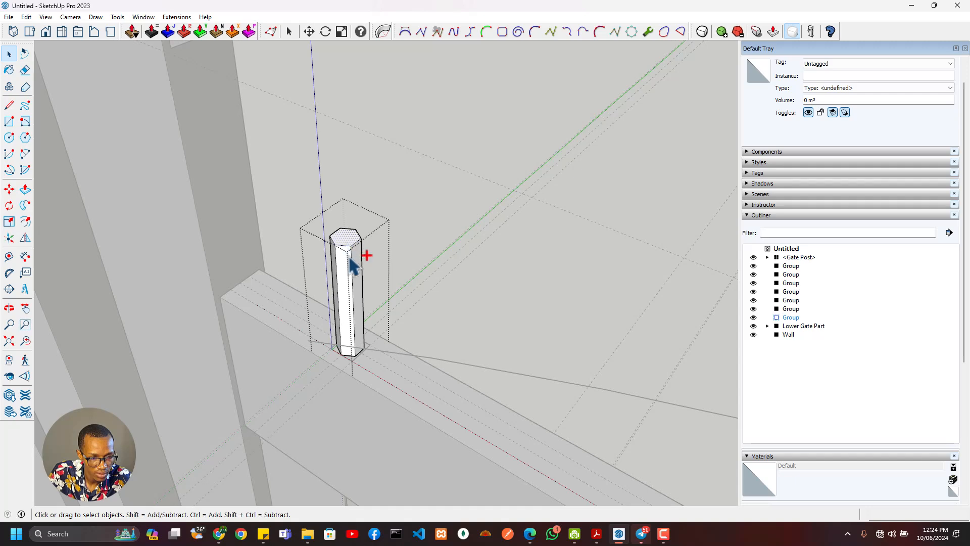
key(Escape)
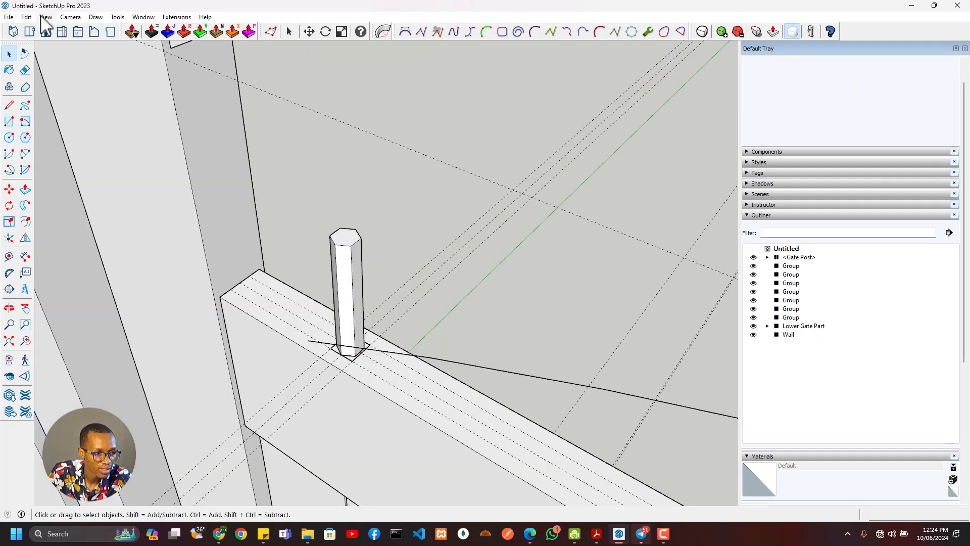
click(26, 17)
click(88, 89)
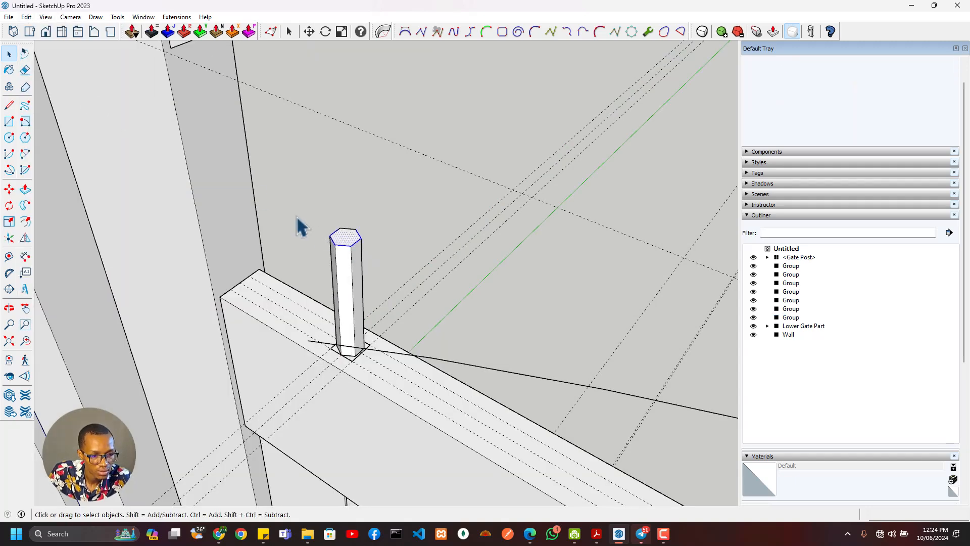
- Scale the pasted hexagon face uniformly about its centre by a factor of 1.3
scroll(357, 248, up, 2)
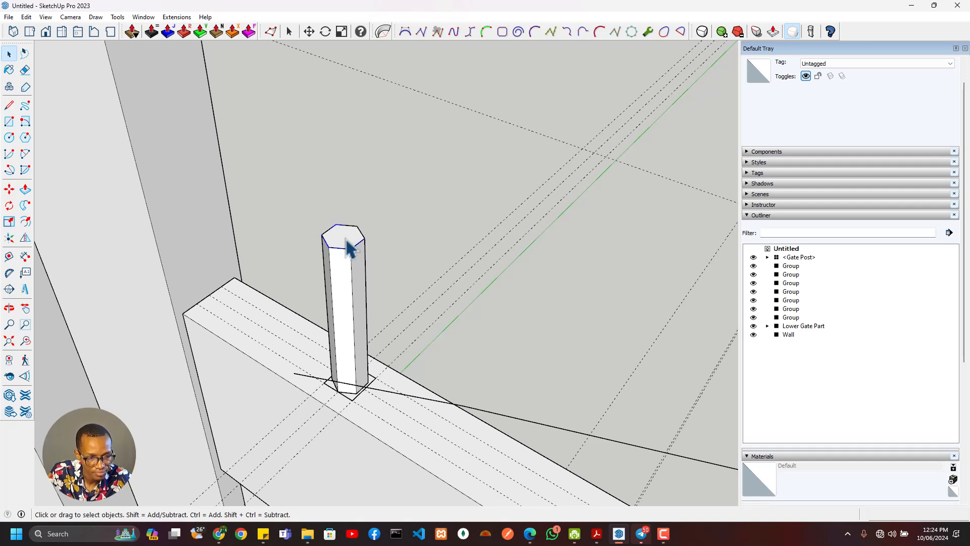
key(s)
click(344, 254)
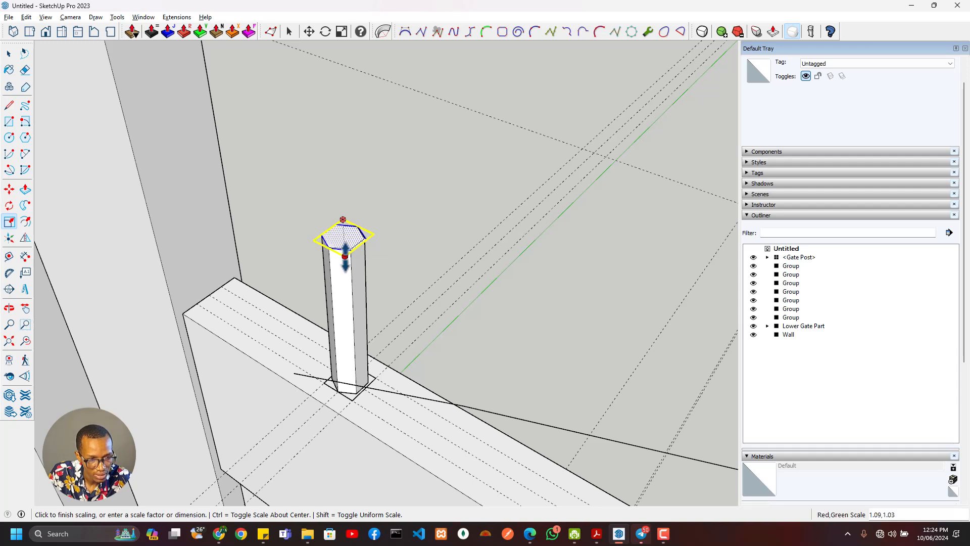
key(ctrl)
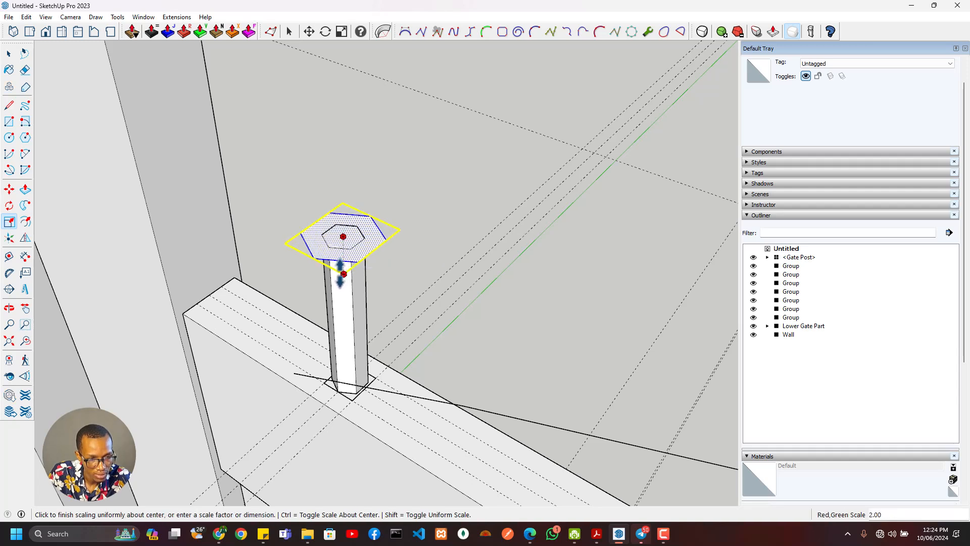
click(341, 273)
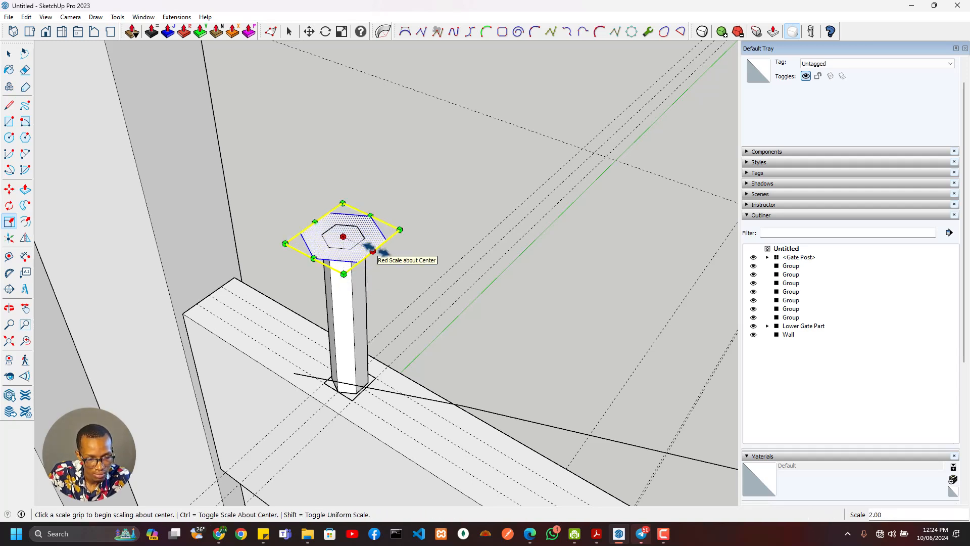
text(.3)
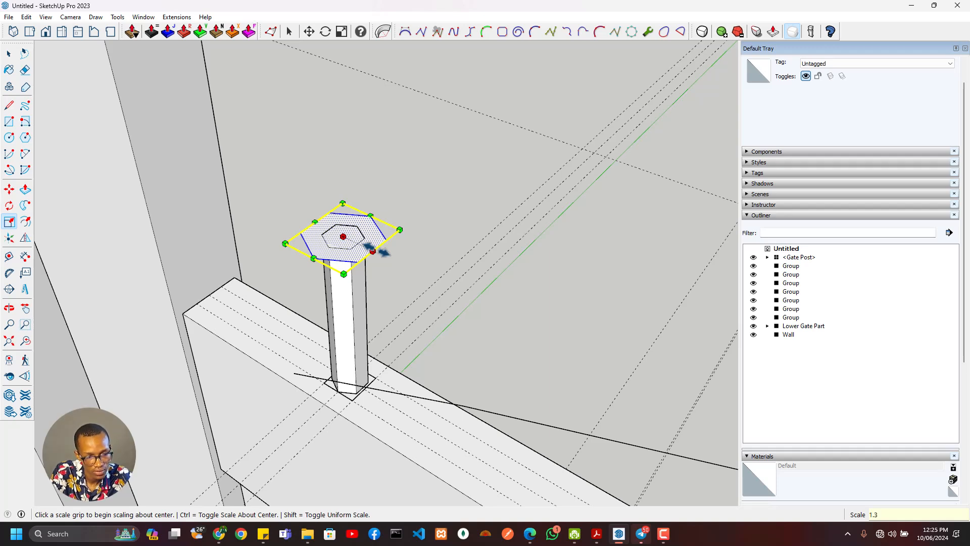
key(Return)
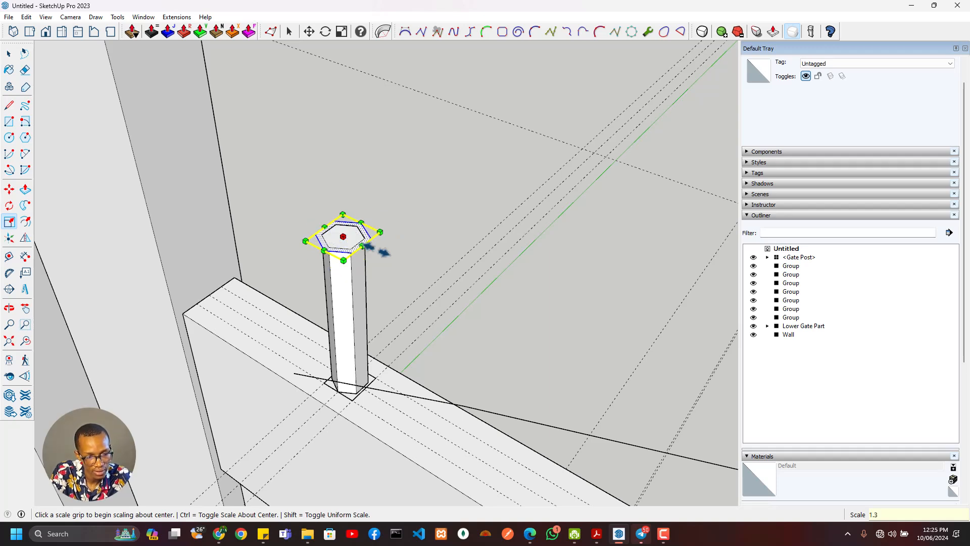
- Extrude the enlarged hexagon upward by 10 mm to begin the knob on the baluster post
scroll(360, 218, down, 6)
scroll(357, 226, up, 4)
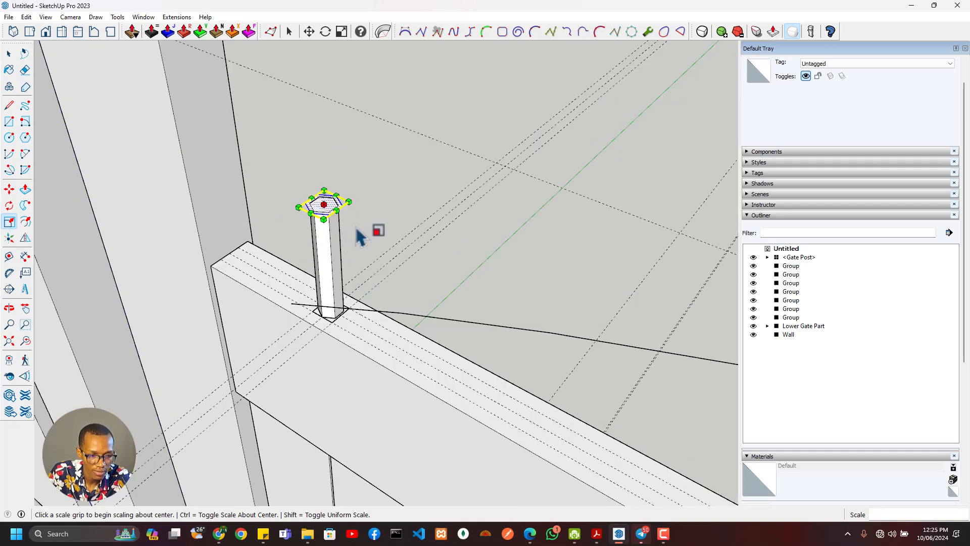
scroll(323, 214, up, 2)
scroll(326, 222, up, 2)
key(f)
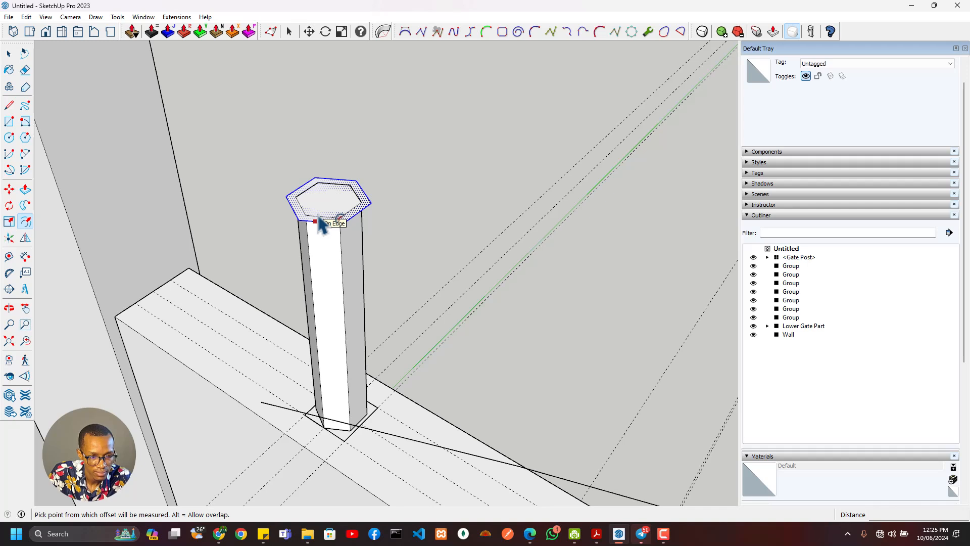
key(p)
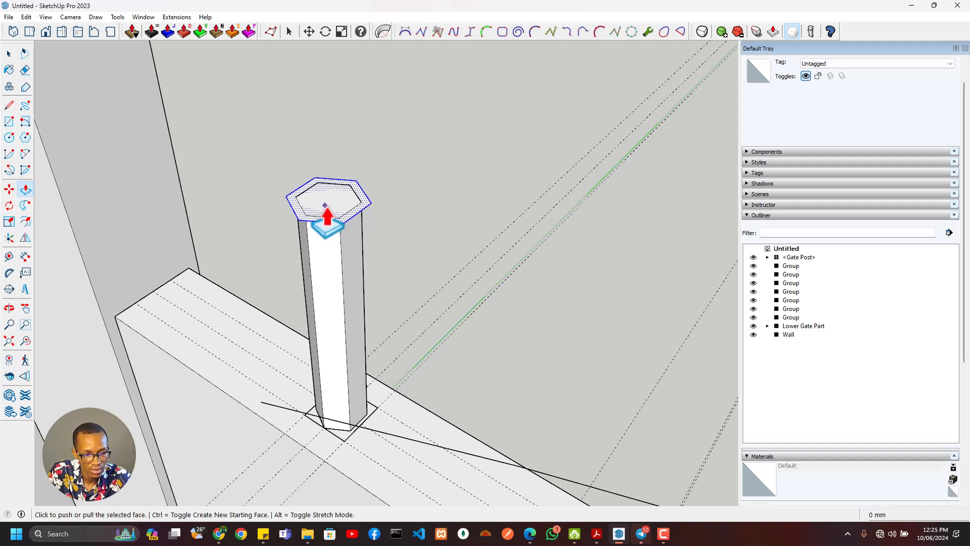
click(328, 217)
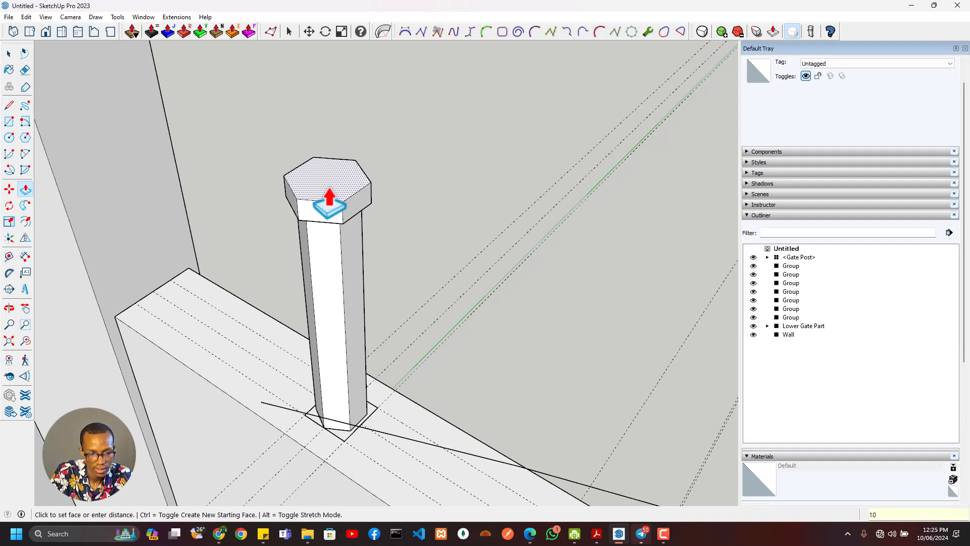
key(Return)
- Push/Pull the knob's top face upward as new faces to stack two more 10 mm sections
scroll(330, 217, down, 2)
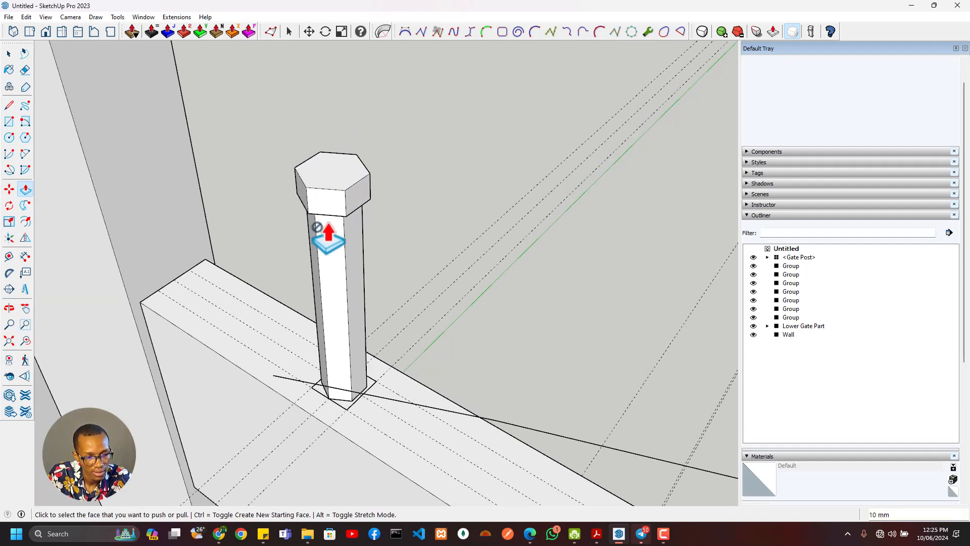
middle_drag(329, 232, 316, 253)
scroll(323, 263, down, 3)
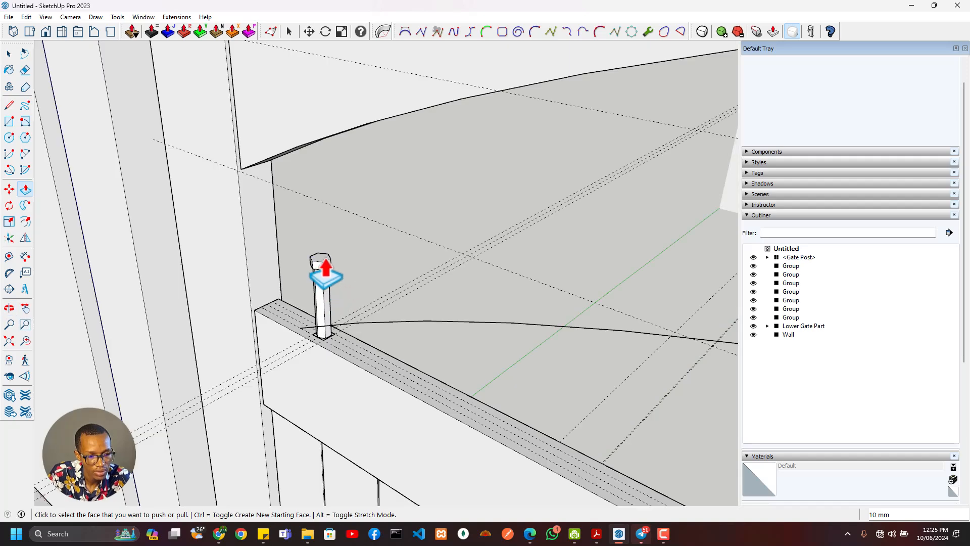
scroll(326, 268, up, 2)
click(319, 266)
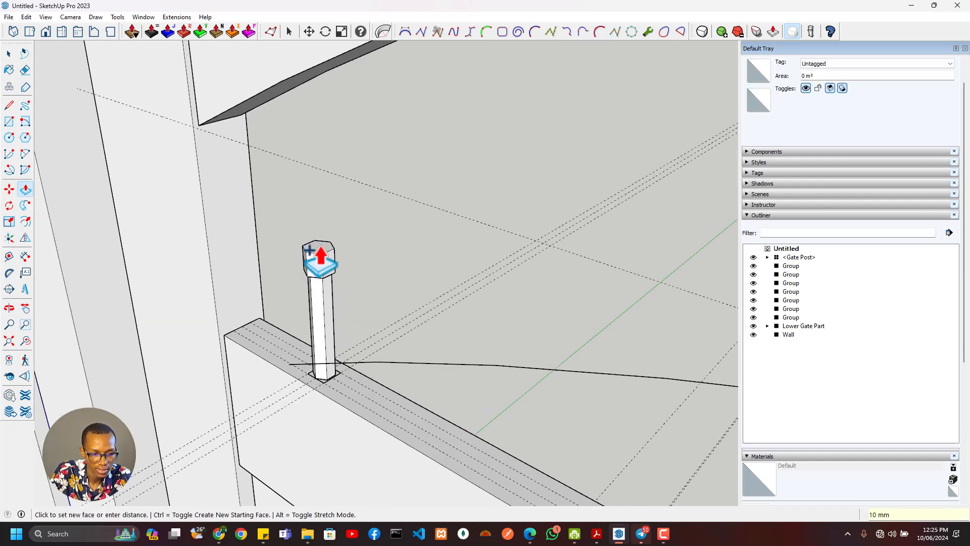
double_click(314, 251)
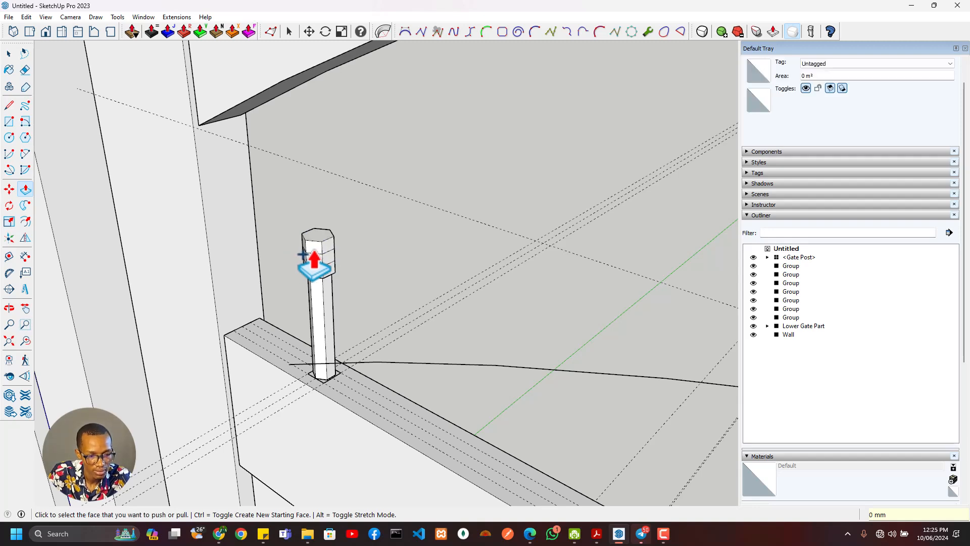
- Select the top and bottom faces of the three-section knob together and activate the Scale tool
middle_drag(323, 288, 362, 180)
scroll(322, 252, up, 3)
middle_drag(304, 275, 323, 250)
key(space)
middle_drag(325, 272, 340, 101)
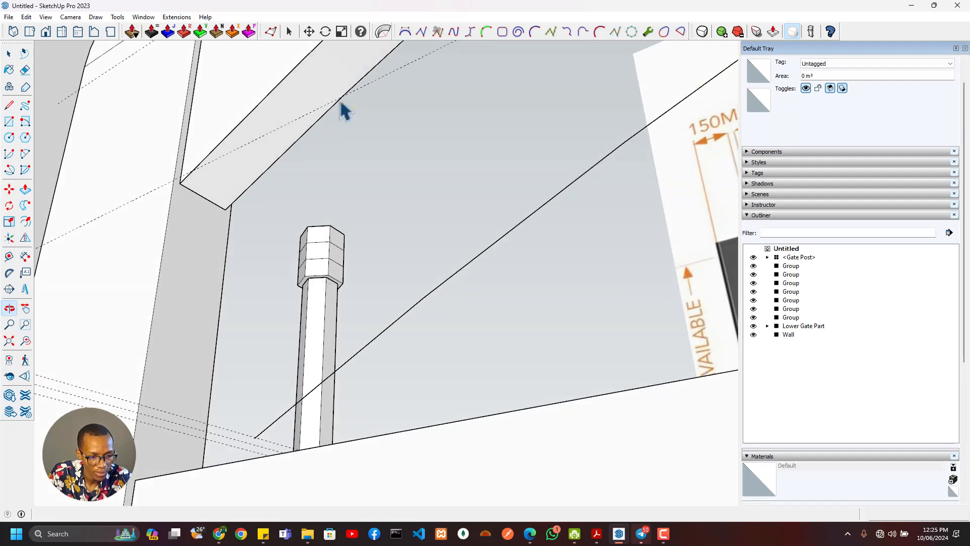
scroll(320, 265, up, 3)
click(317, 287)
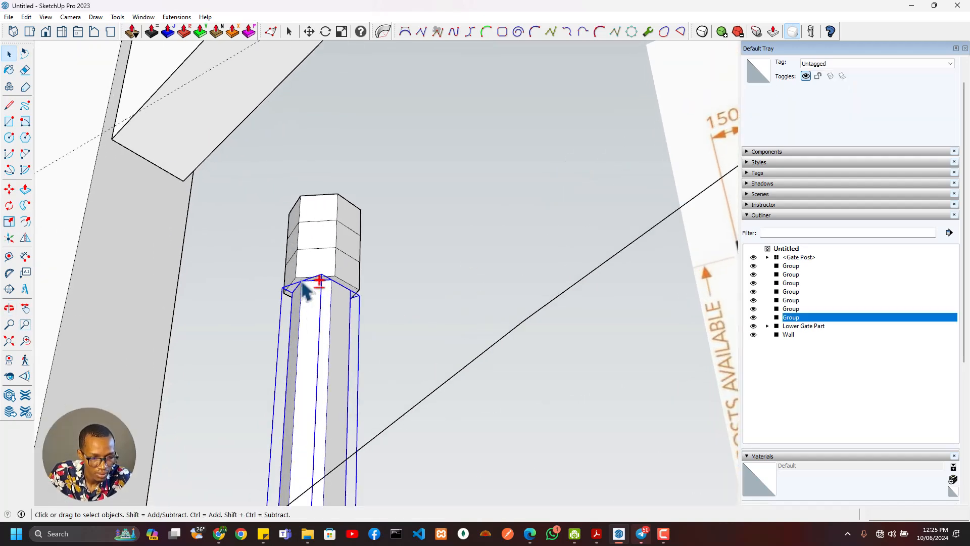
click(309, 288)
key(s)
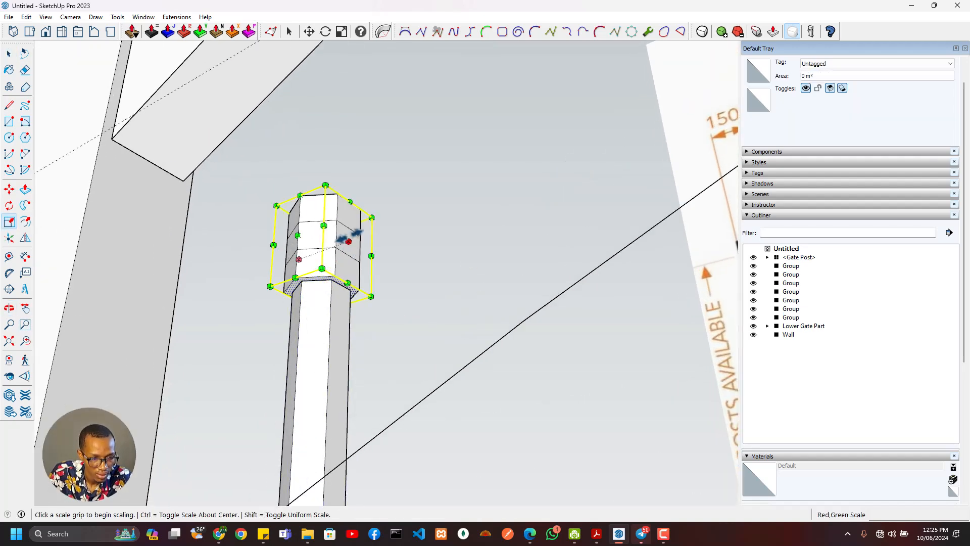
click(326, 185)
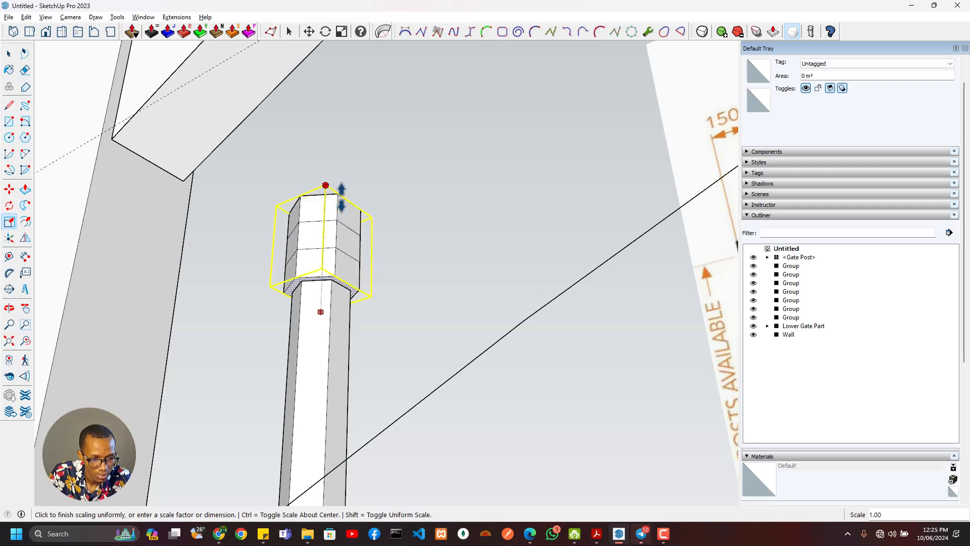
click(342, 188)
middle_drag(374, 237, 358, 357)
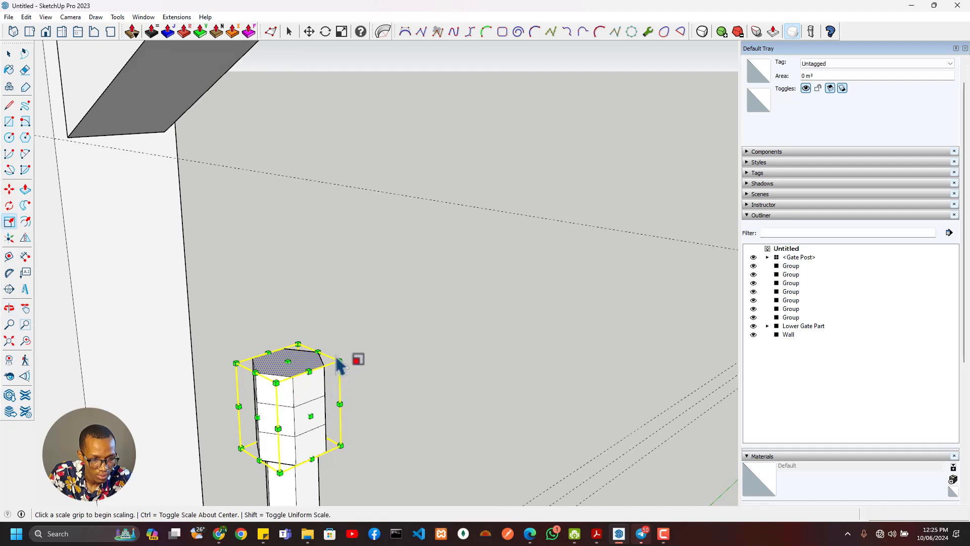
click(340, 406)
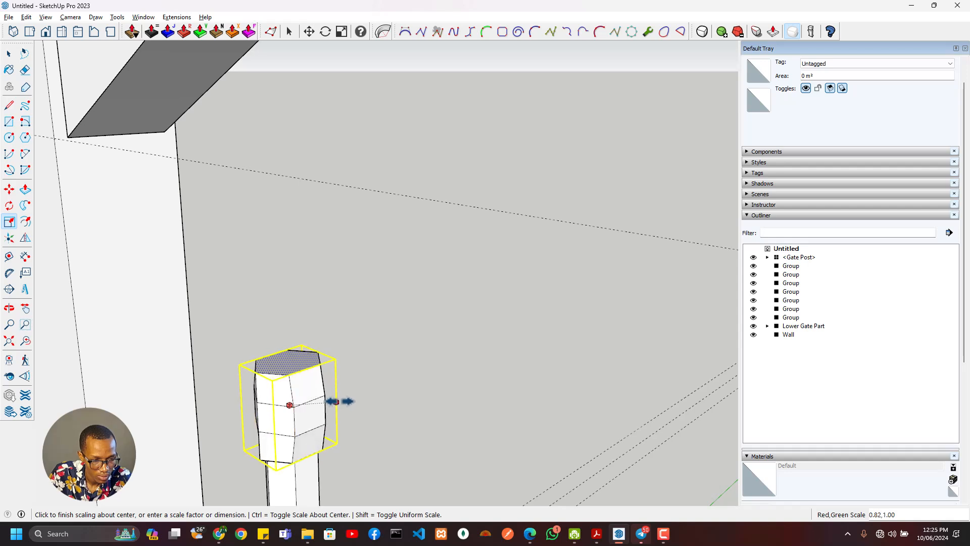
click(326, 409)
key(ctrl)
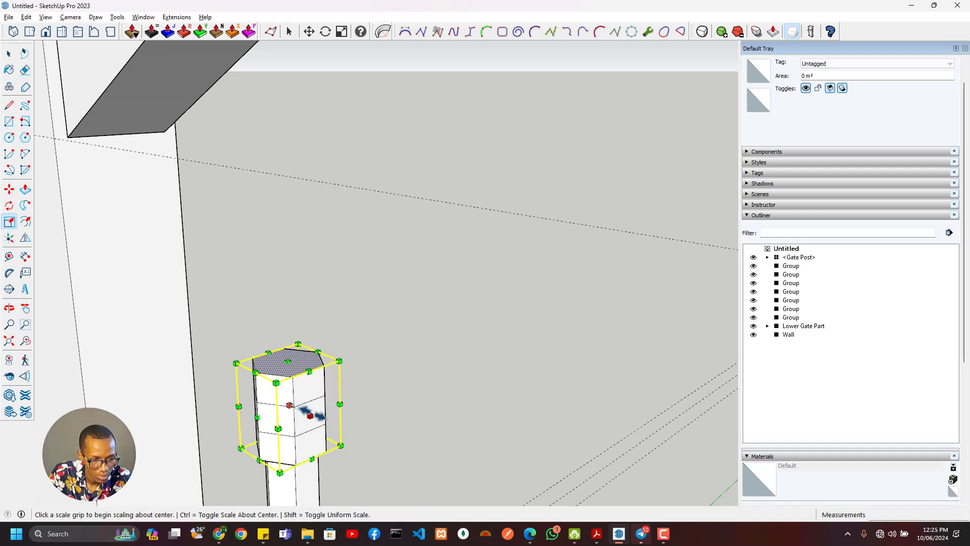
click(311, 415)
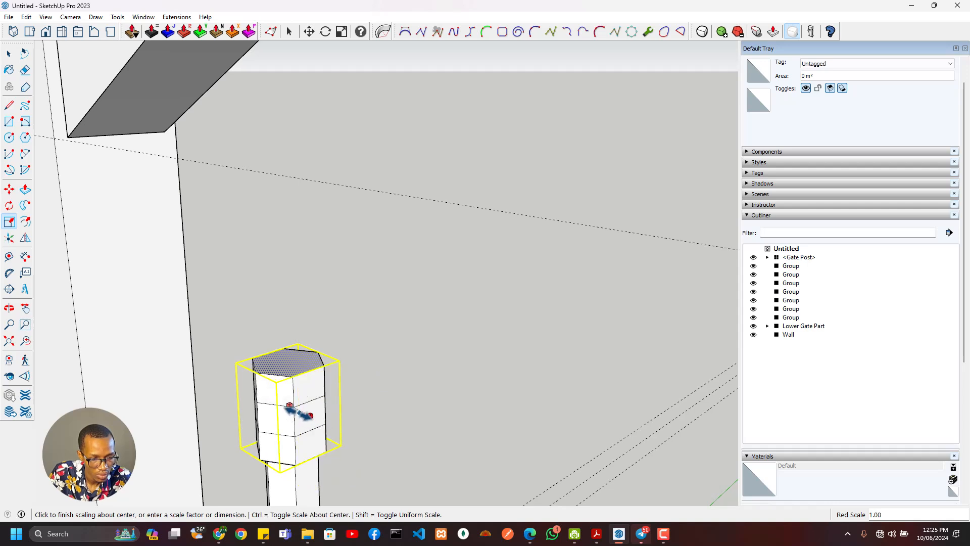
click(310, 415)
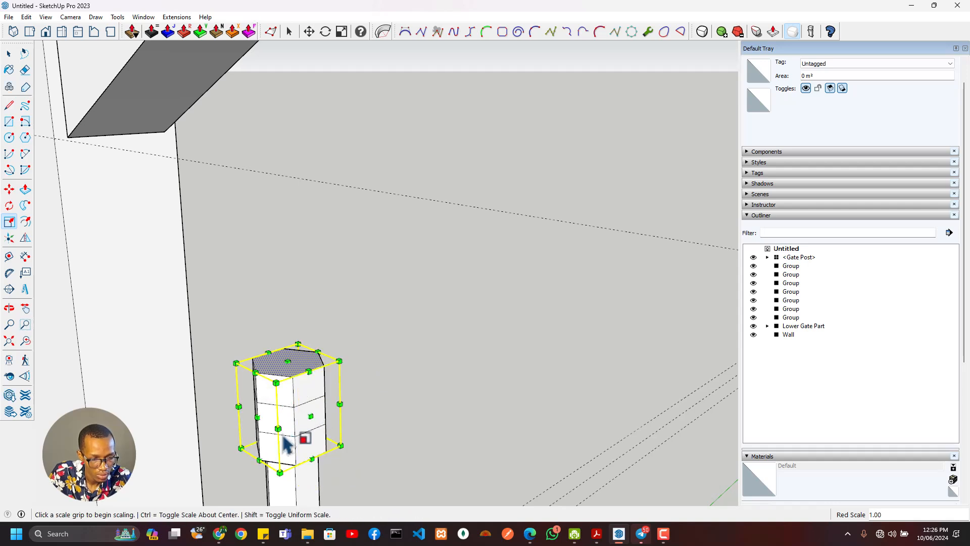
- Try to scale the knob's top and bottom faces together uniformly about their centre by about 0.67
click(278, 429)
key(ctrl)
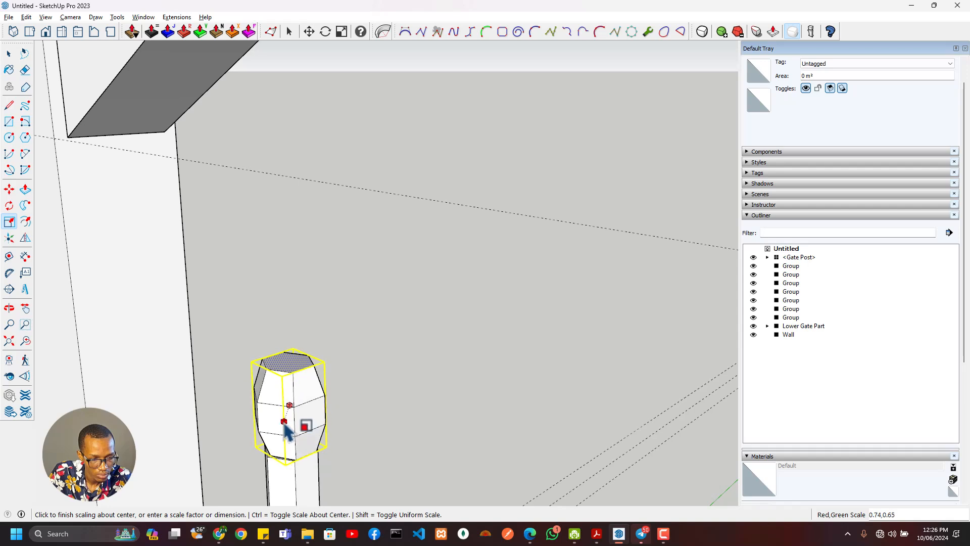
key(shift)
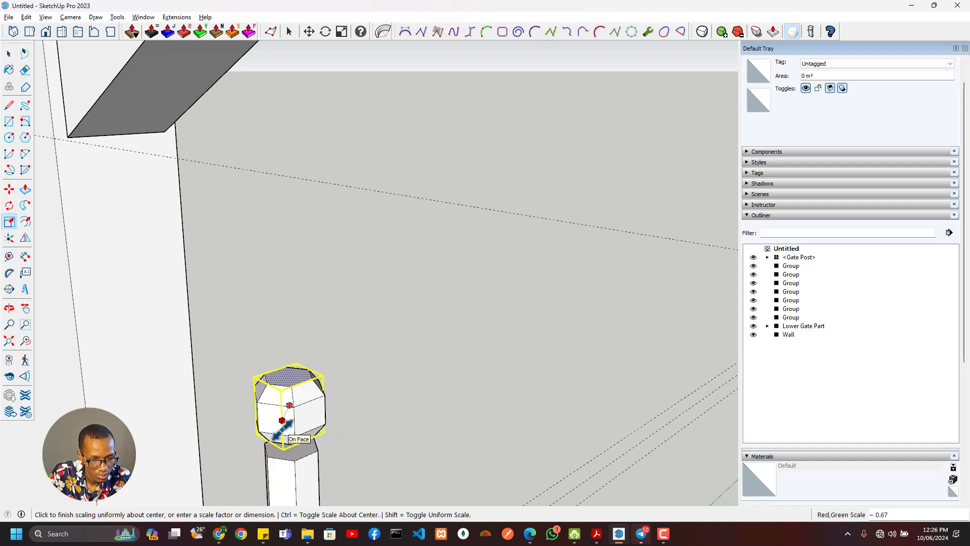
click(282, 431)
middle_drag(282, 431, 239, 309)
scroll(329, 345, up, 2)
scroll(347, 395, down, 3)
scroll(343, 384, up, 6)
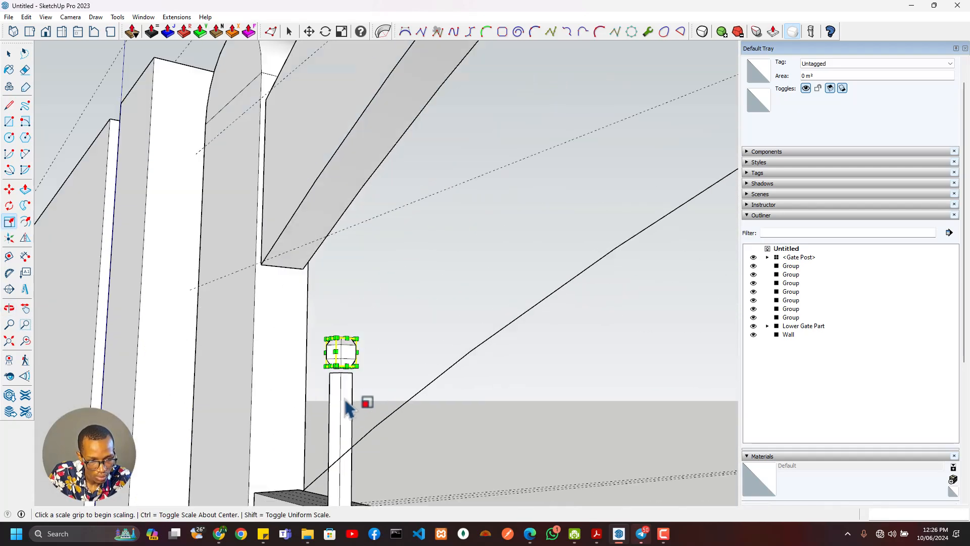
middle_drag(334, 348, 309, 396)
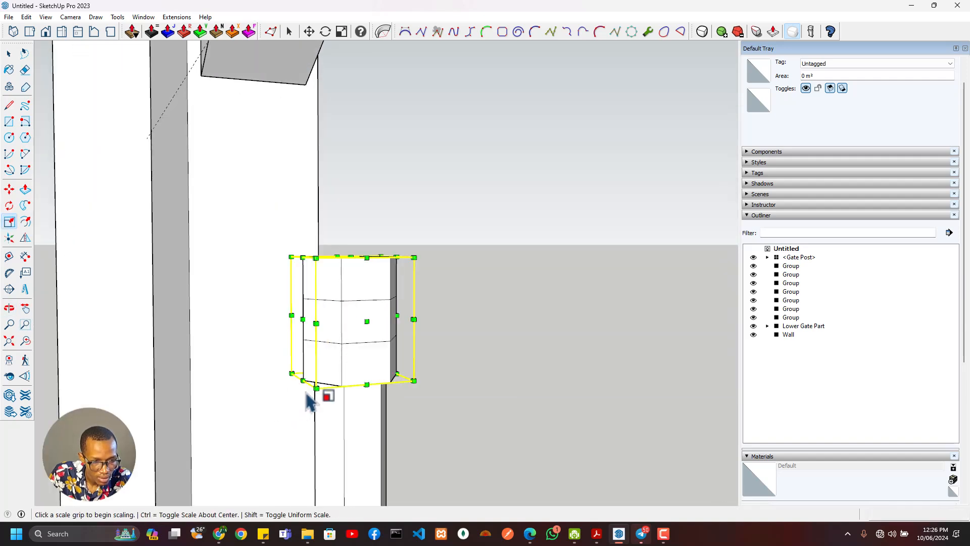
- Scale only the knob's bottom face uniformly about its centre by a factor of 0.8
middle_drag(356, 290, 346, 223)
scroll(343, 303, up, 4)
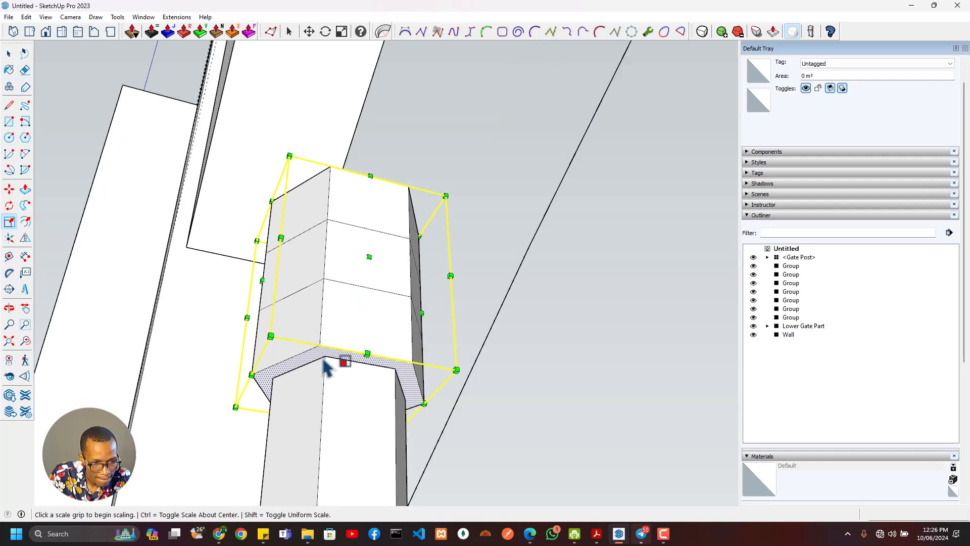
middle_drag(329, 363, 369, 299)
key(space)
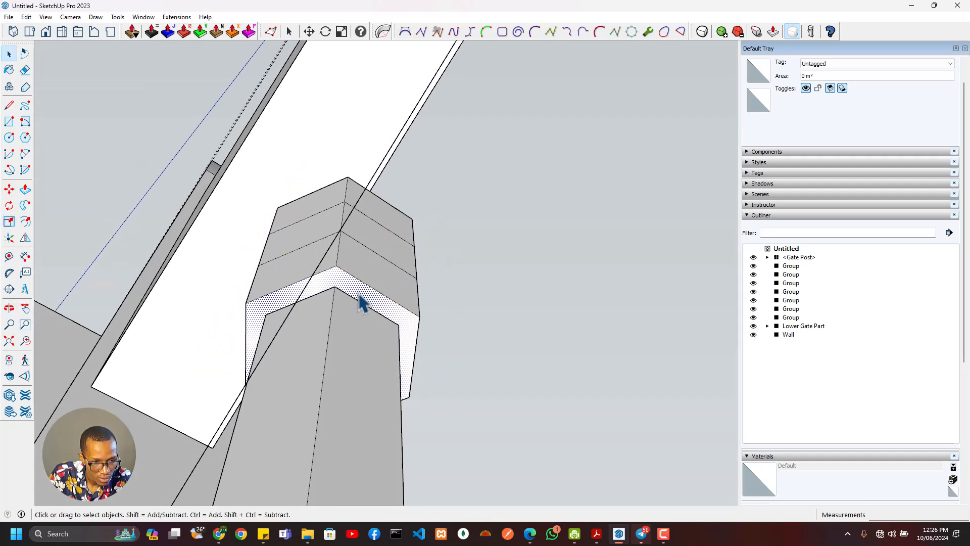
key(s)
click(454, 341)
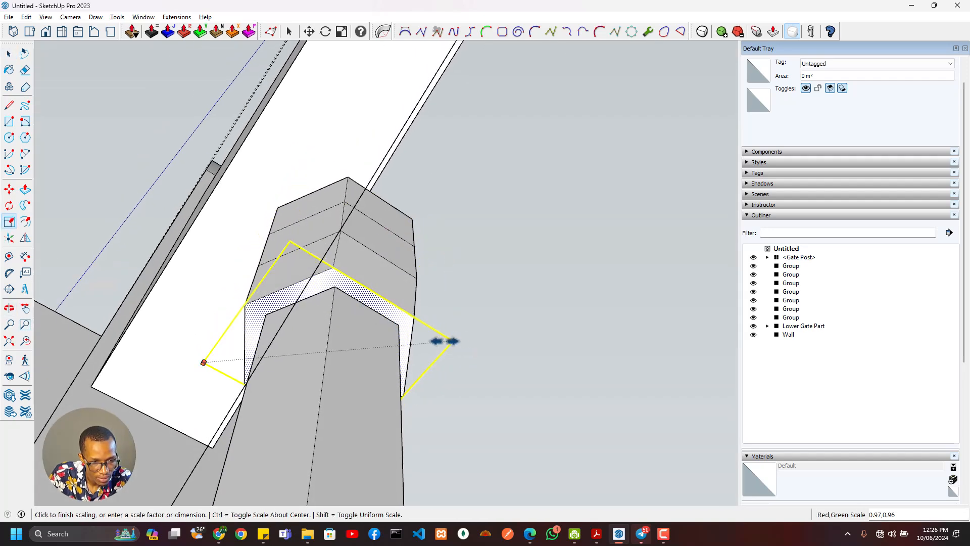
key(ctrl)
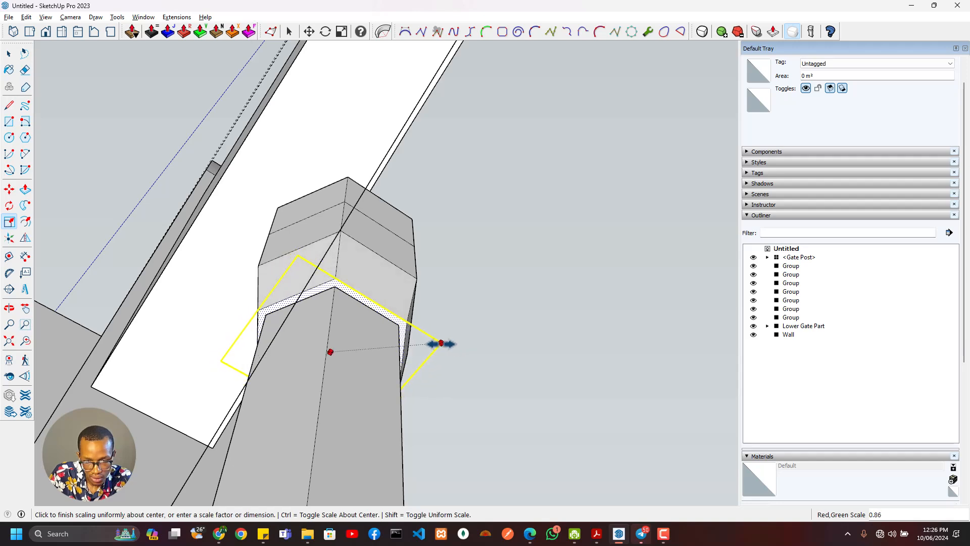
click(441, 343)
text(.)
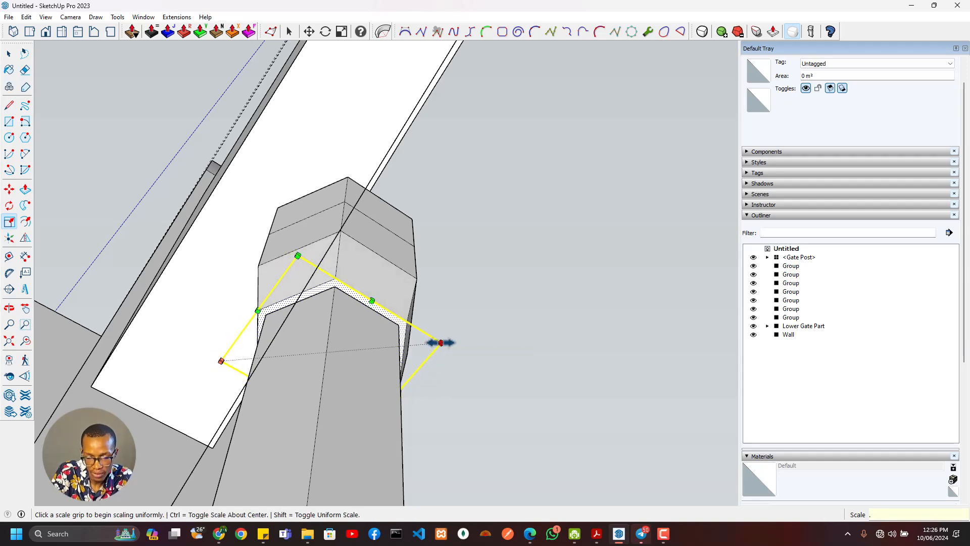
text(8)
key(Return)
- Scale the knob's top face uniformly about its centre by a factor of 0.8
middle_drag(445, 354, 410, 292)
key(space)
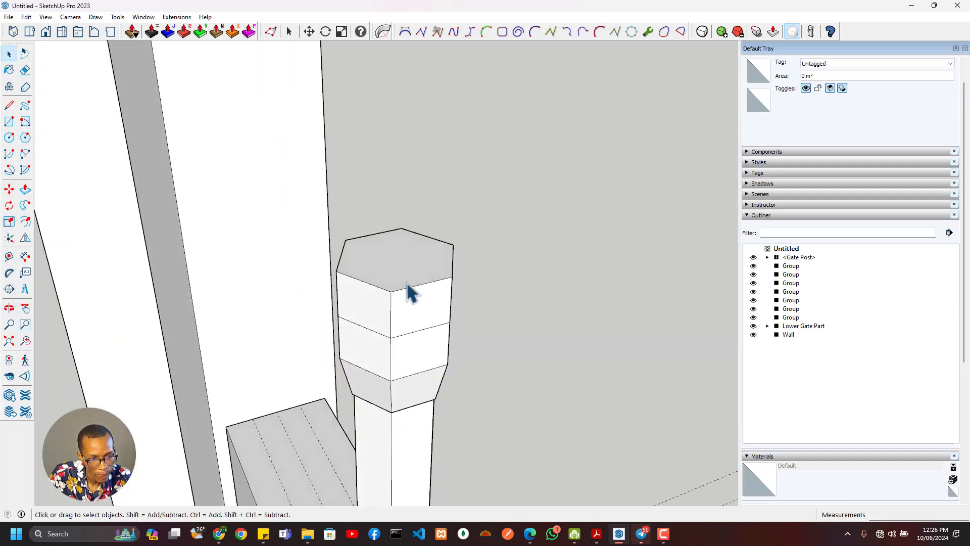
click(407, 281)
key(s)
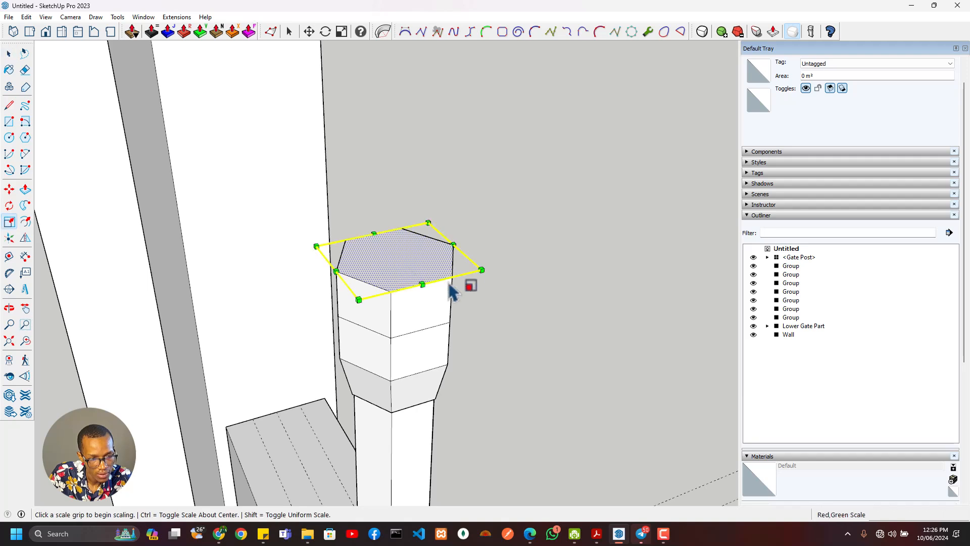
click(481, 270)
click(464, 268)
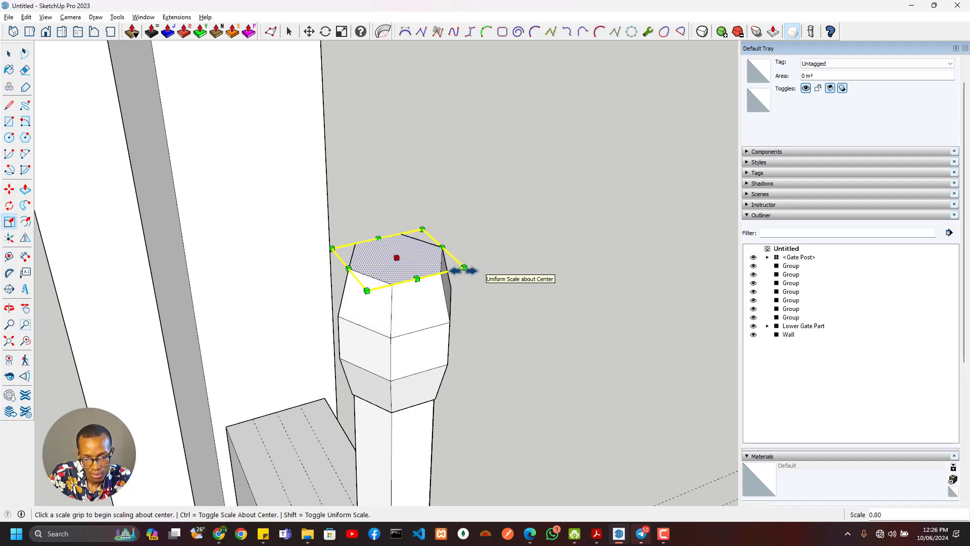
text(.)
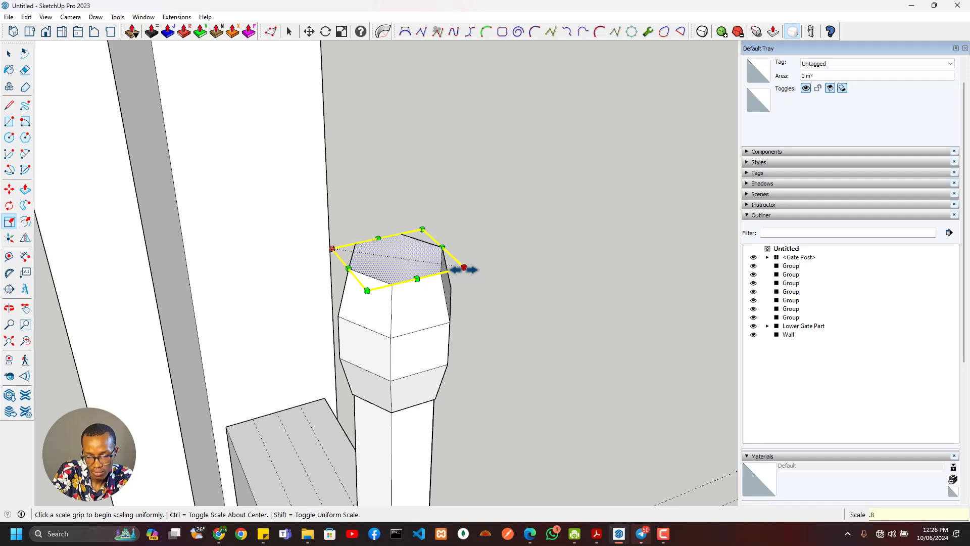
key(Return)
- Select the whole knob and scale it uniformly about its centre by a factor of about 1.25
scroll(477, 283, down, 5)
middle_drag(402, 297, 448, 242)
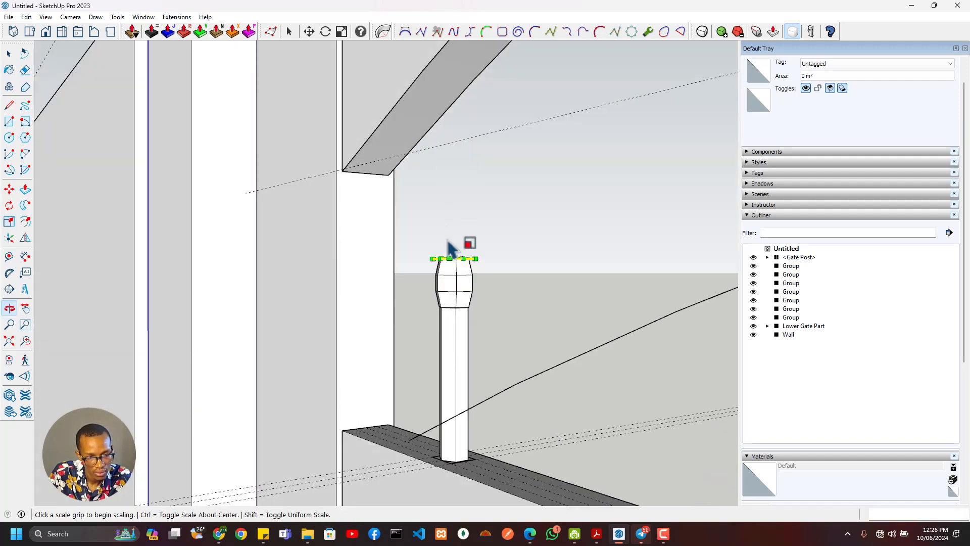
scroll(448, 283, up, 3)
scroll(447, 344, down, 6)
scroll(449, 435, up, 4)
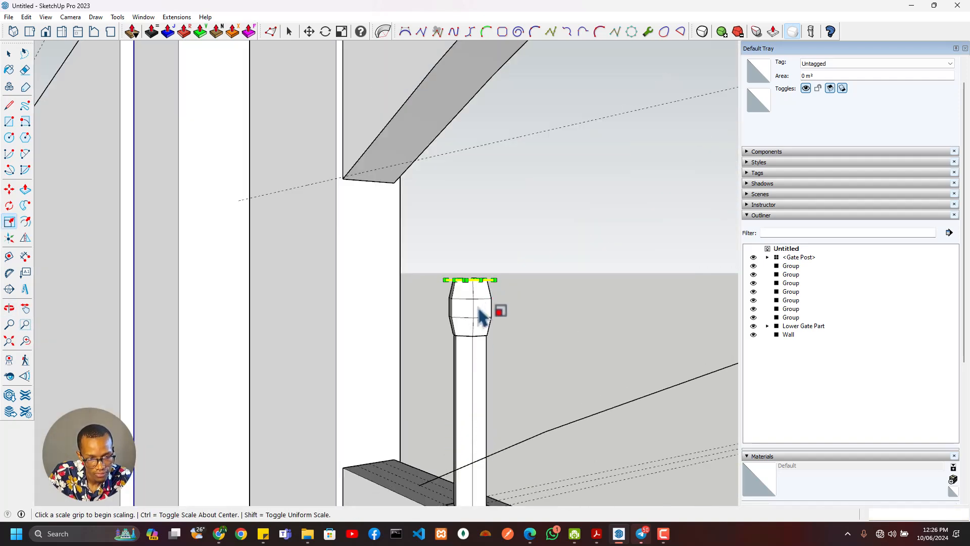
scroll(479, 316, up, 2)
mouse_move(467, 338)
middle_down()
mouse_move(418, 264)
mouse_move(344, 186)
mouse_move(377, 259)
mouse_move(381, 403)
mouse_move(465, 329)
middle_up()
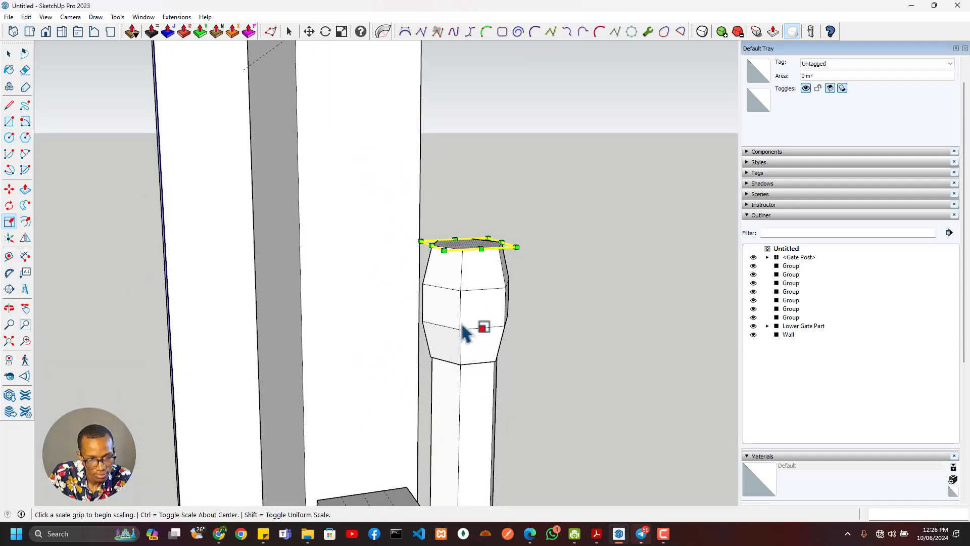
key(space)
click(470, 326)
key(s)
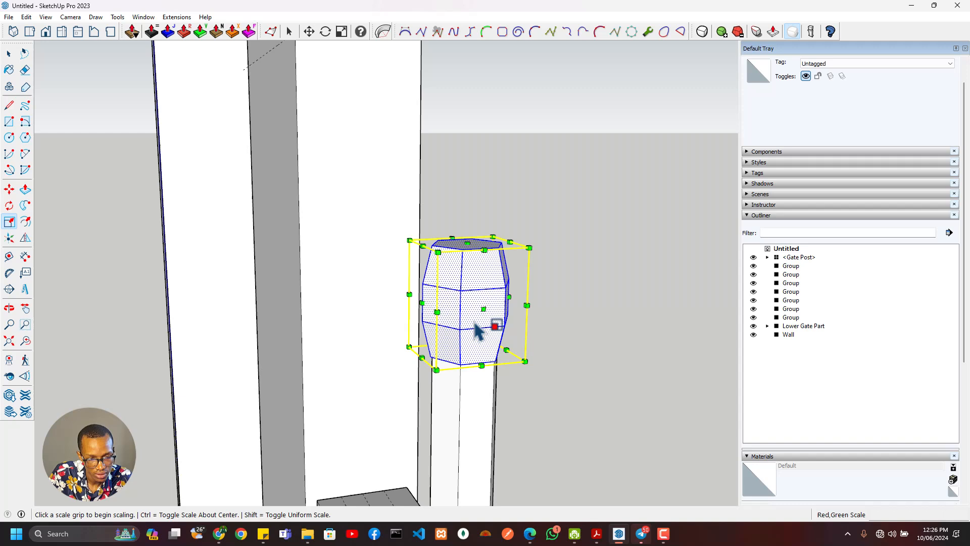
click(525, 361)
key(ctrl)
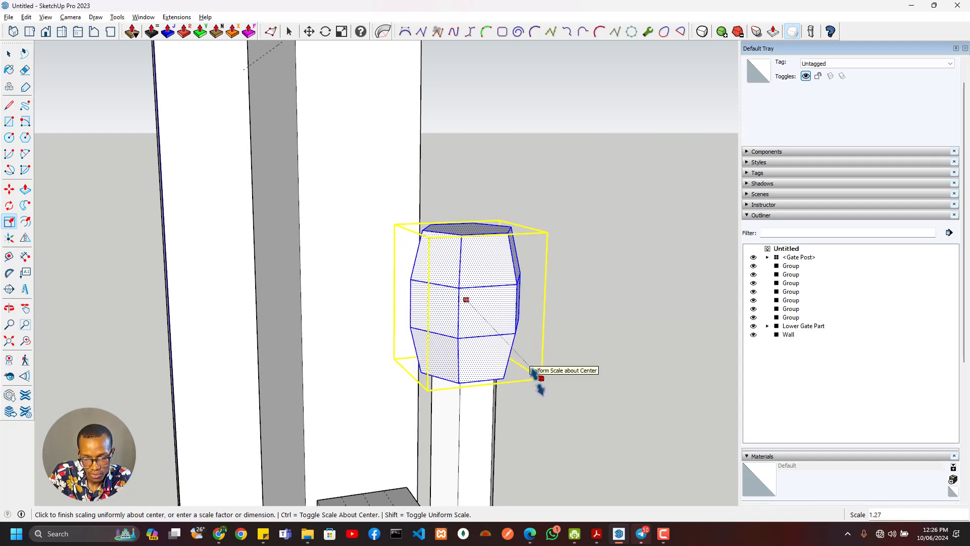
click(538, 384)
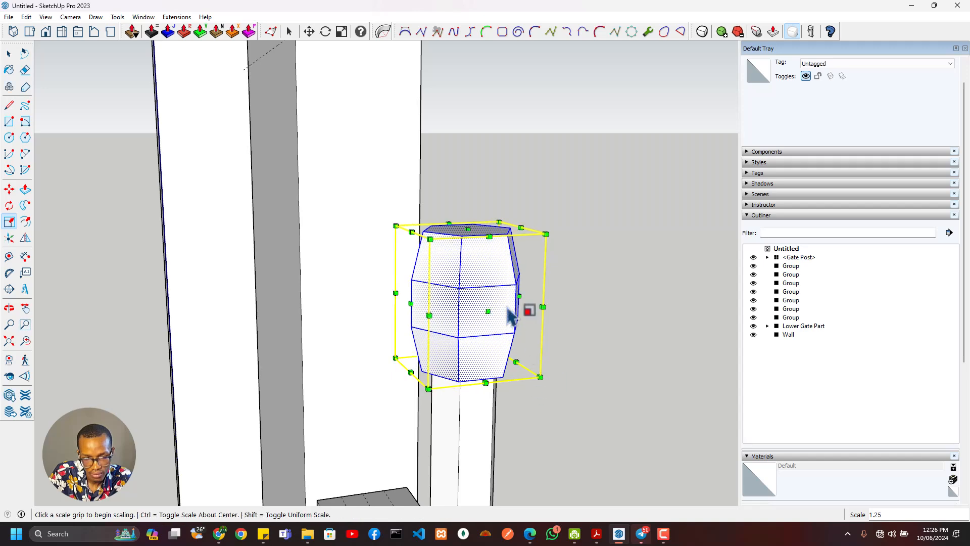
- Scale the knob vertically from its top to about 0.84 of its height
scroll(505, 303, down, 2)
scroll(455, 235, down, 3)
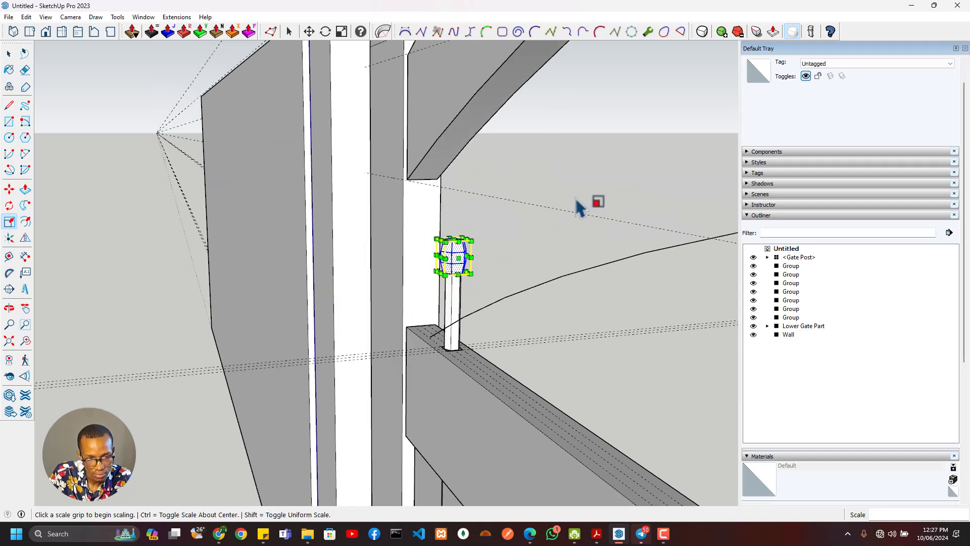
scroll(444, 228, up, 5)
scroll(453, 254, down, 4)
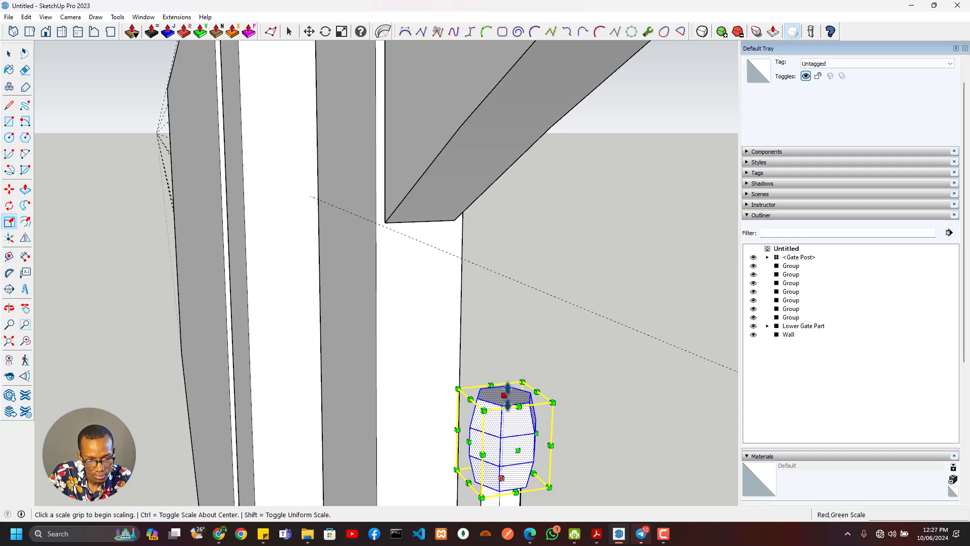
click(505, 396)
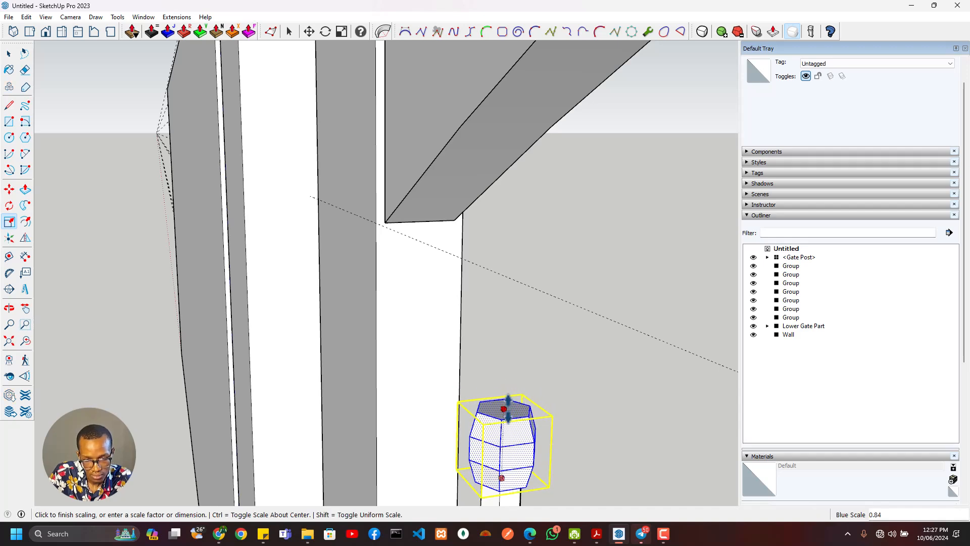
click(508, 411)
- Examine the baluster knobs in the reference image and compare their shape with the modelled knob
scroll(422, 368, down, 5)
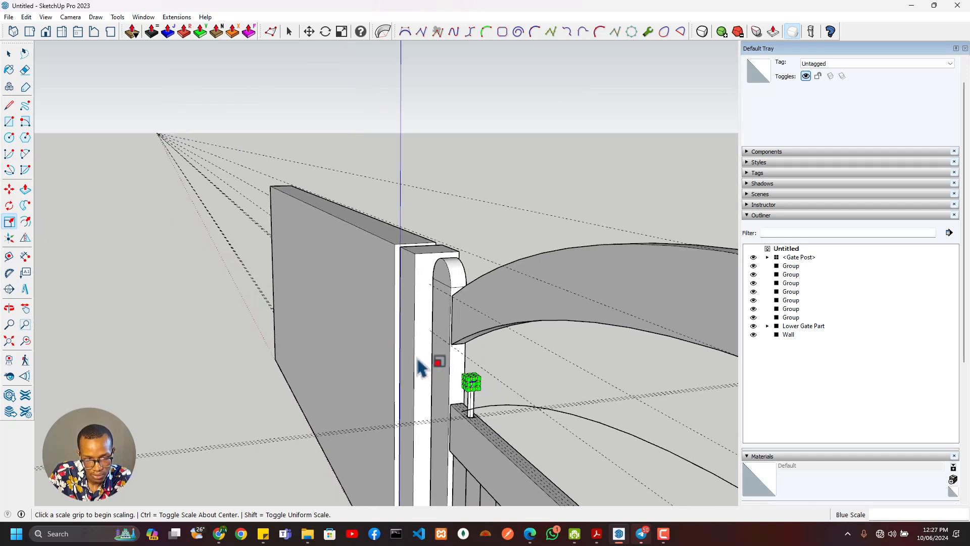
scroll(478, 339, down, 3)
middle_drag(470, 335, 649, 243)
scroll(640, 236, up, 2)
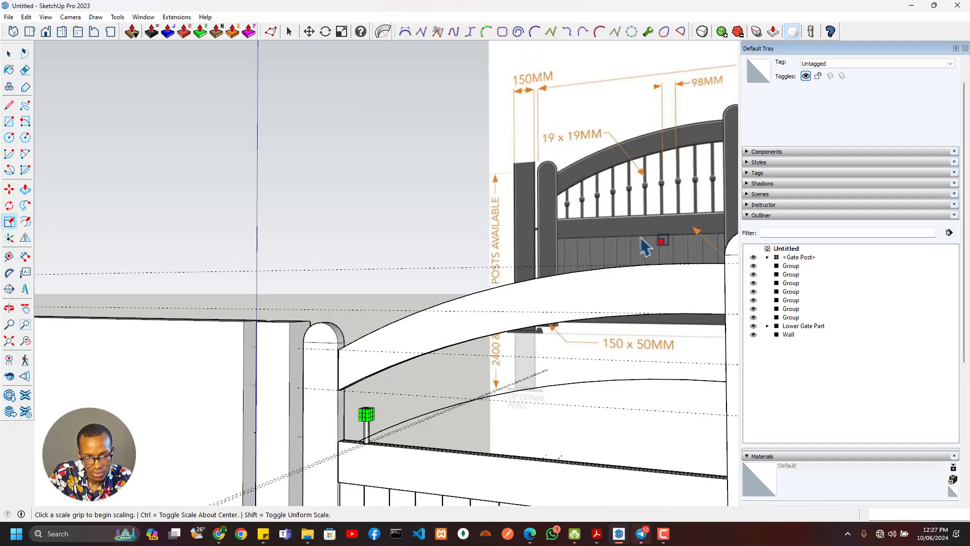
scroll(609, 189, up, 4)
scroll(585, 210, up, 1)
scroll(589, 210, down, 4)
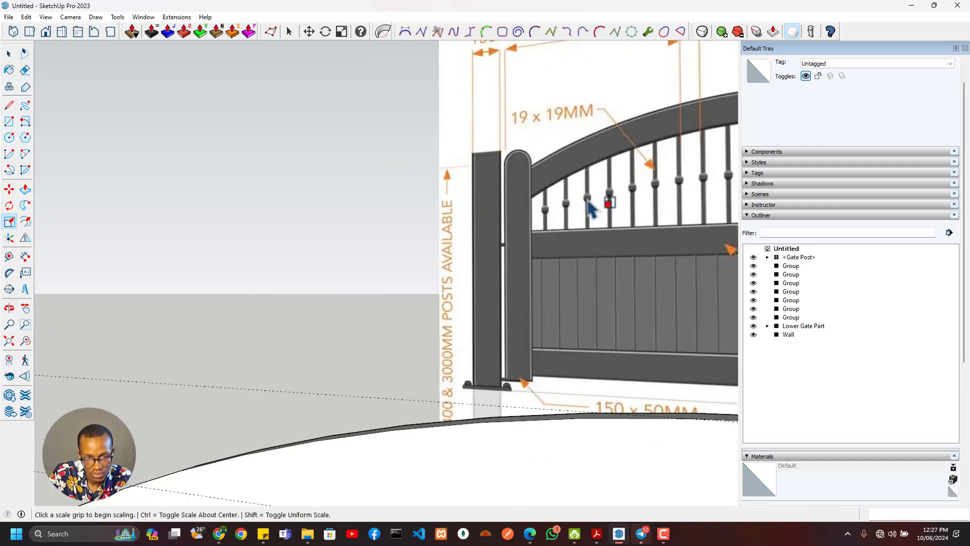
scroll(304, 365, up, 10)
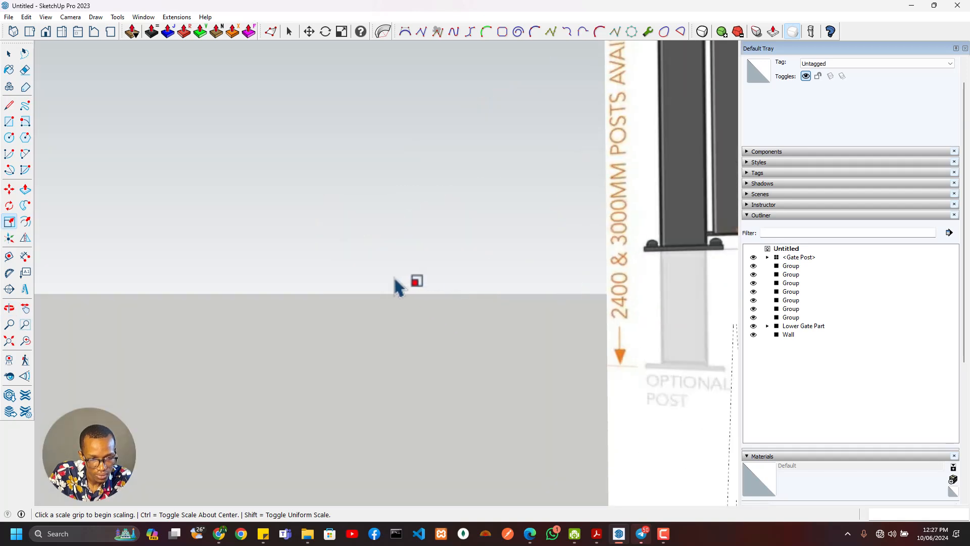
scroll(394, 279, down, 3)
scroll(379, 285, up, 1)
- Offset the knob's top face inward by about 2 mm, using the baluster's hexagon corner as the reference
middle_drag(377, 278, 429, 316)
key(space)
scroll(370, 272, up, 3)
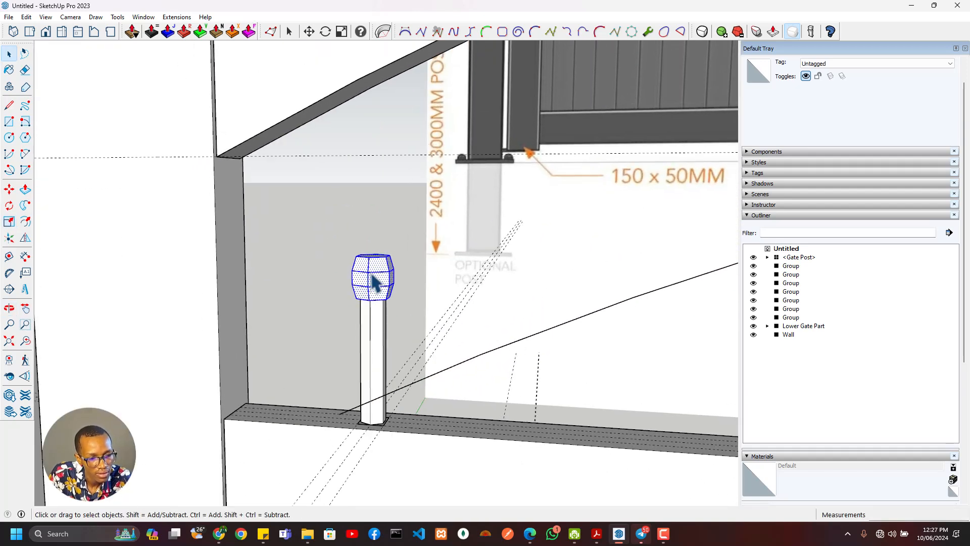
scroll(374, 273, down, 1)
middle_drag(358, 364, 362, 176)
scroll(371, 283, up, 2)
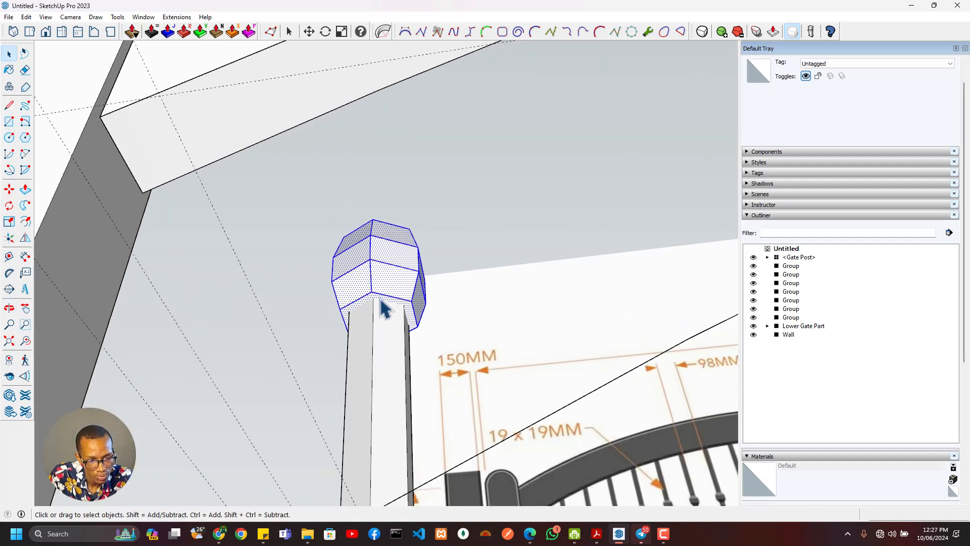
click(385, 302)
key(f)
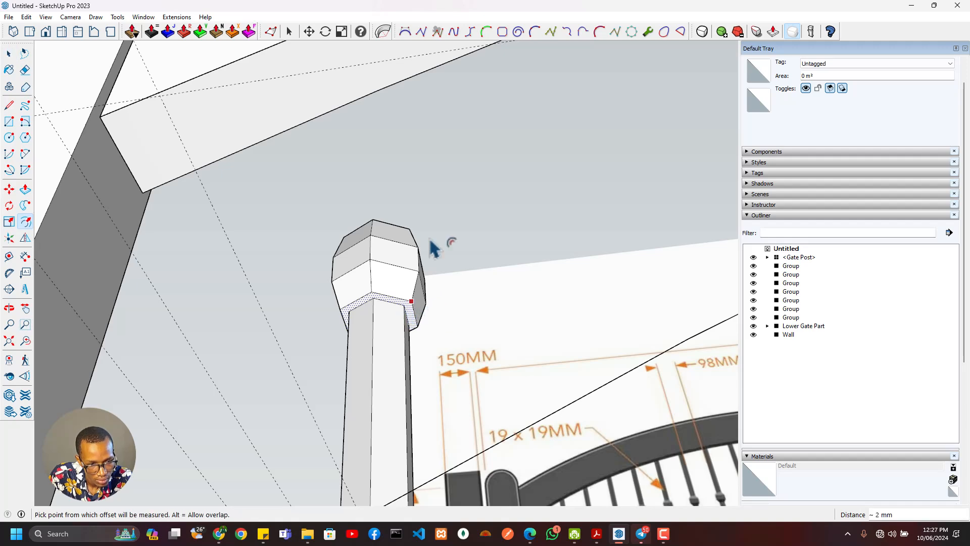
middle_drag(402, 304, 357, 368)
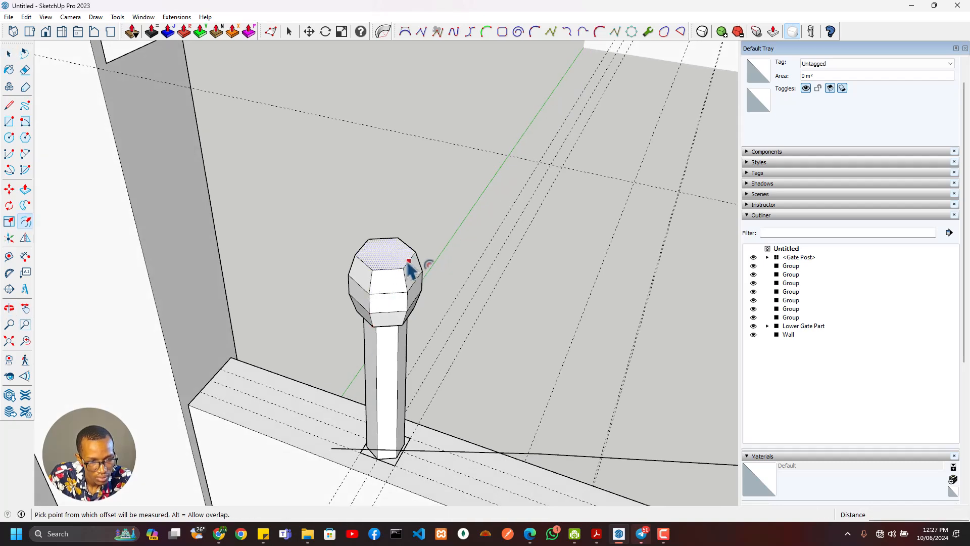
click(403, 270)
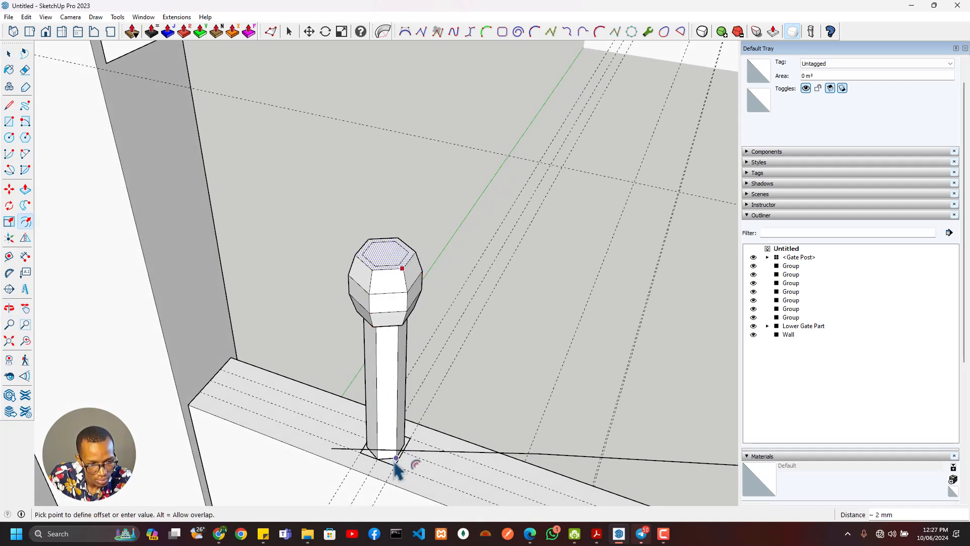
click(395, 459)
- Select the whole knob on the baluster and make it a component named Gate Bar Knob
scroll(420, 283, down, 2)
middle_drag(420, 284, 385, 279)
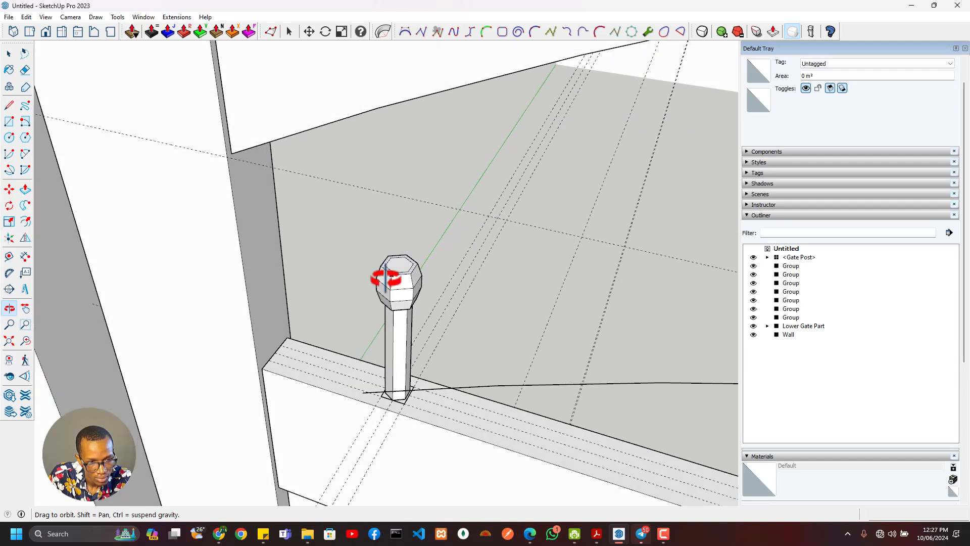
scroll(405, 269, up, 2)
scroll(383, 281, down, 2)
key(space)
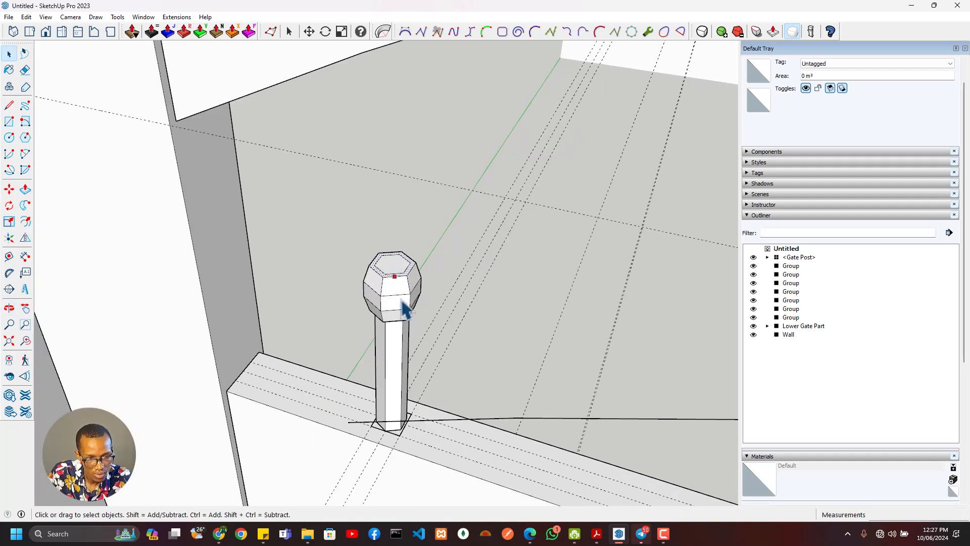
triple_click(402, 302)
right_click(400, 299)
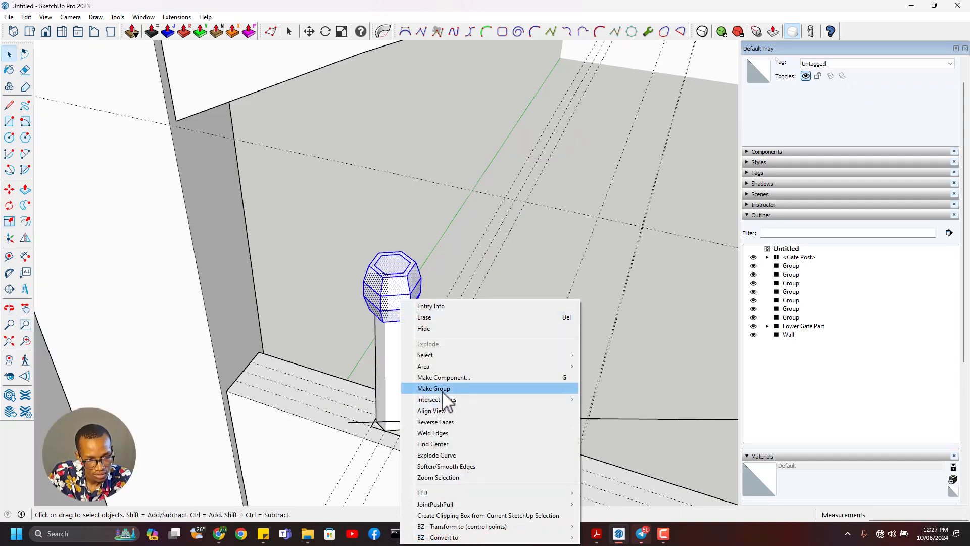
click(456, 379)
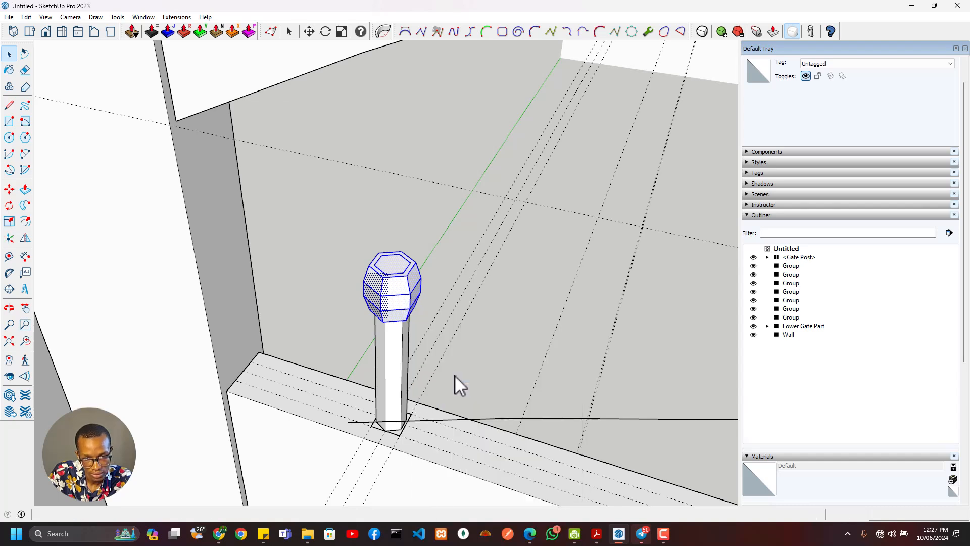
text(Gate Bar Knob)
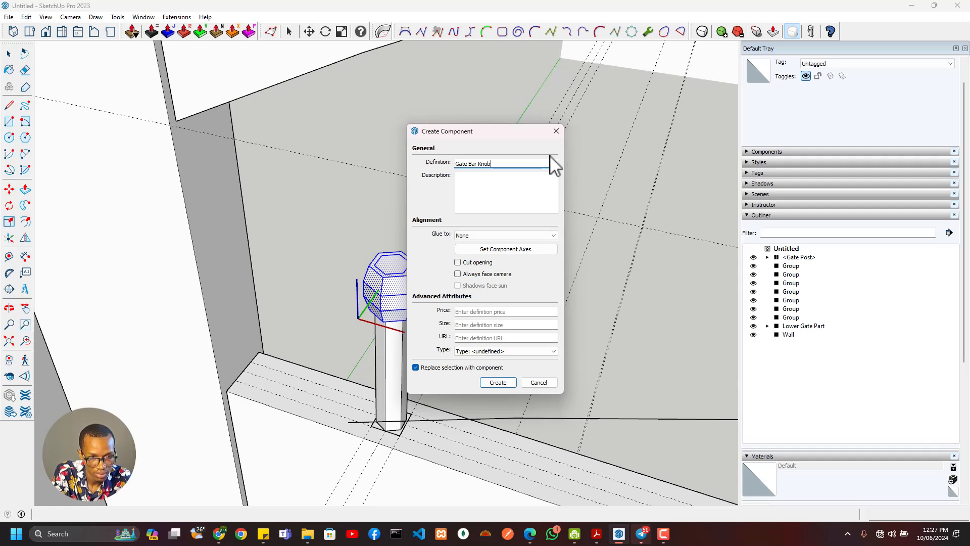
key(Return)
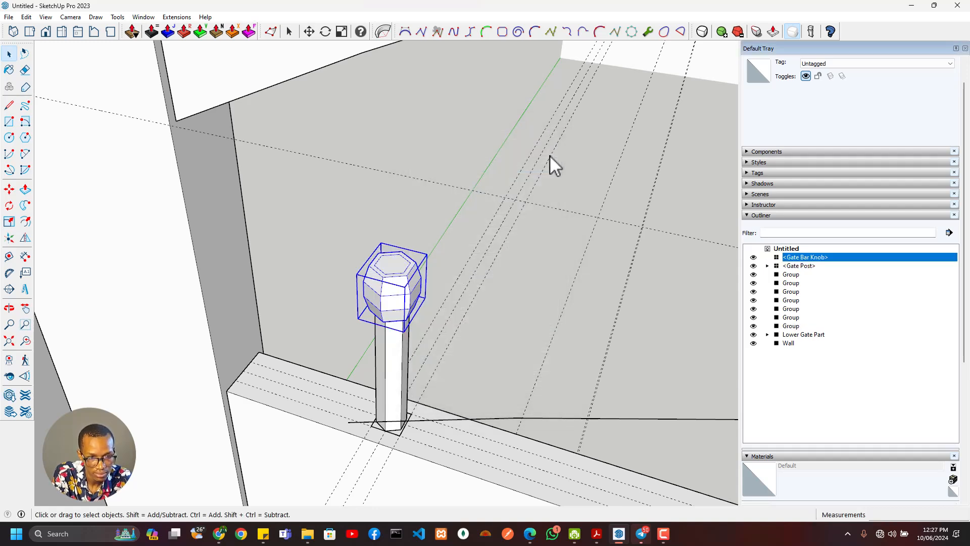
- Open the baluster bar's group and push/pull its top face up through the knob into the underside of the arched top rail
click(394, 347)
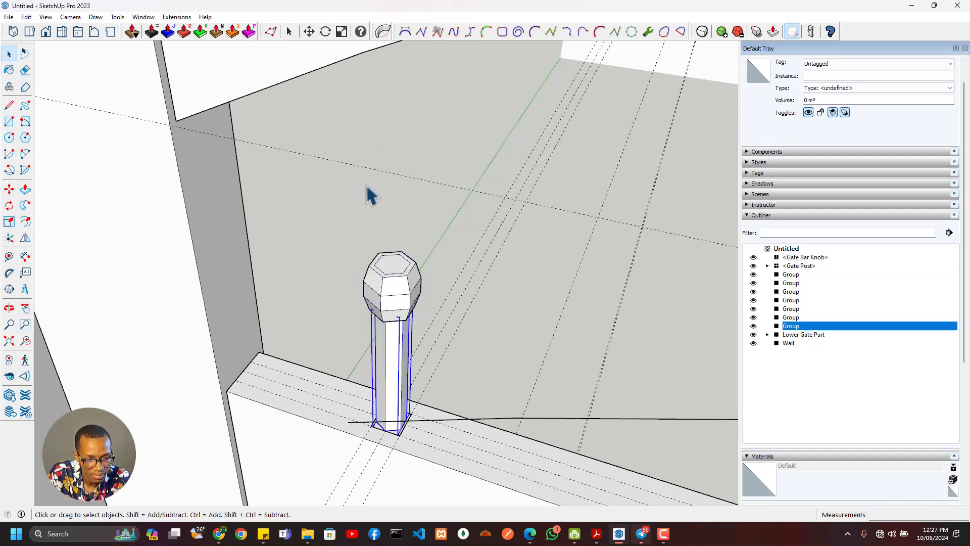
double_click(396, 391)
key(p)
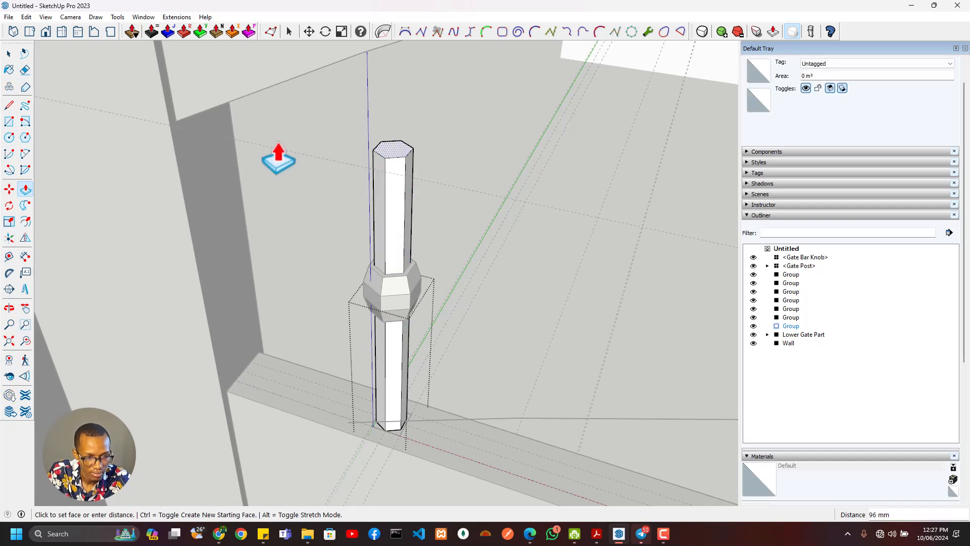
scroll(214, 132, down, 3)
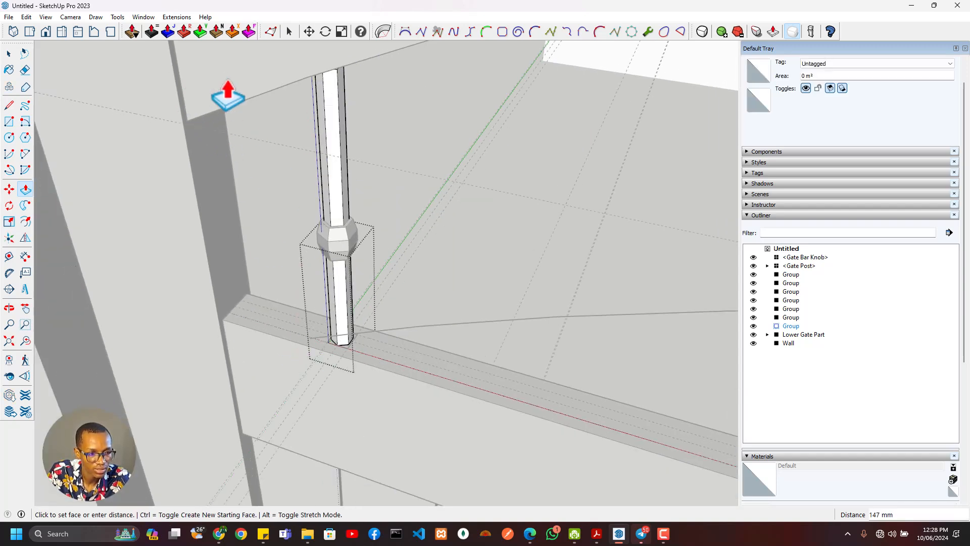
click(223, 97)
middle_drag(223, 97, 330, 57)
scroll(363, 164, up, 3)
middle_drag(387, 361, 387, 256)
click(388, 250)
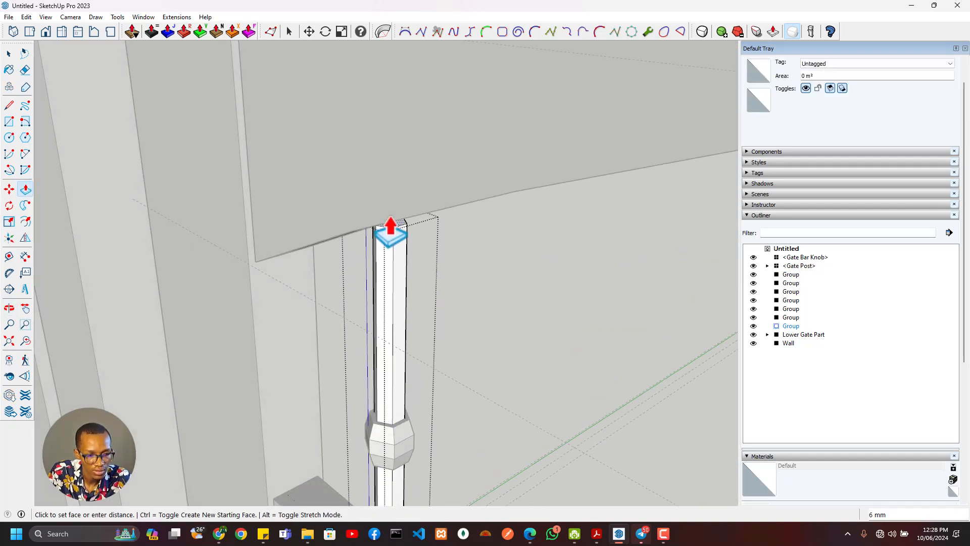
click(389, 216)
scroll(378, 250, down, 3)
middle_drag(363, 275, 449, 289)
key(space)
click(449, 287)
- Select the Gate Bar Knob together with the extended baluster bar and combine them into one group
scroll(399, 342, down, 5)
middle_drag(399, 348, 499, 407)
scroll(407, 361, up, 5)
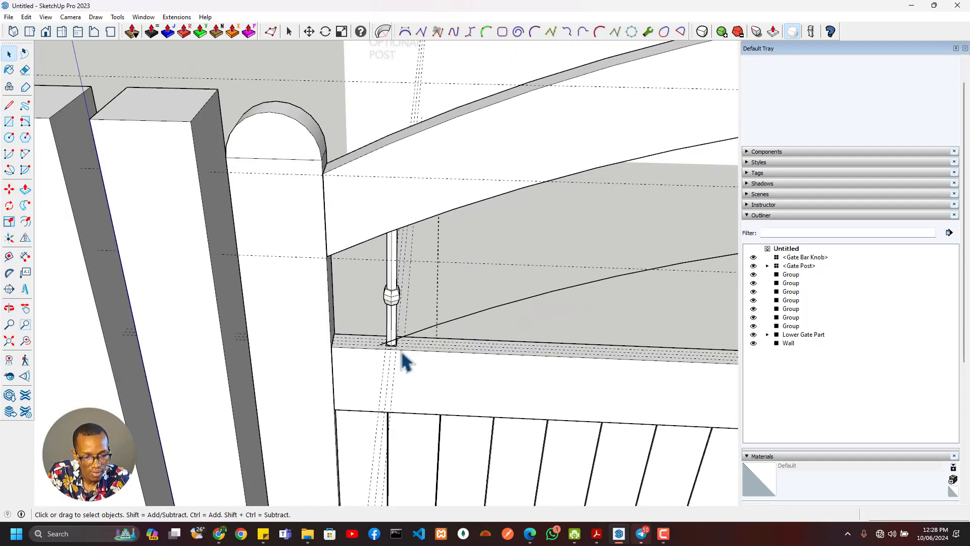
scroll(397, 334, up, 2)
click(395, 299)
ctrl+click(394, 321)
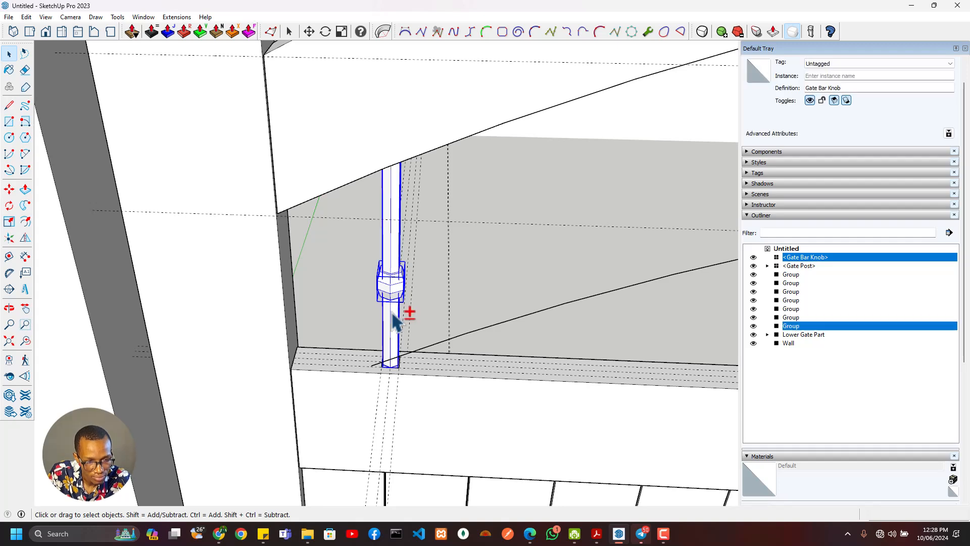
scroll(375, 313, up, 4)
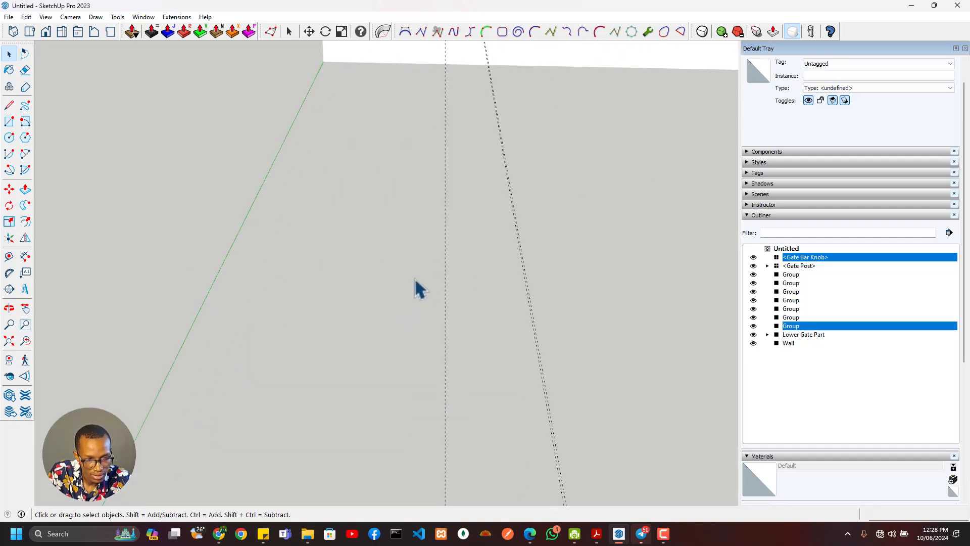
scroll(415, 277, down, 3)
click(454, 226)
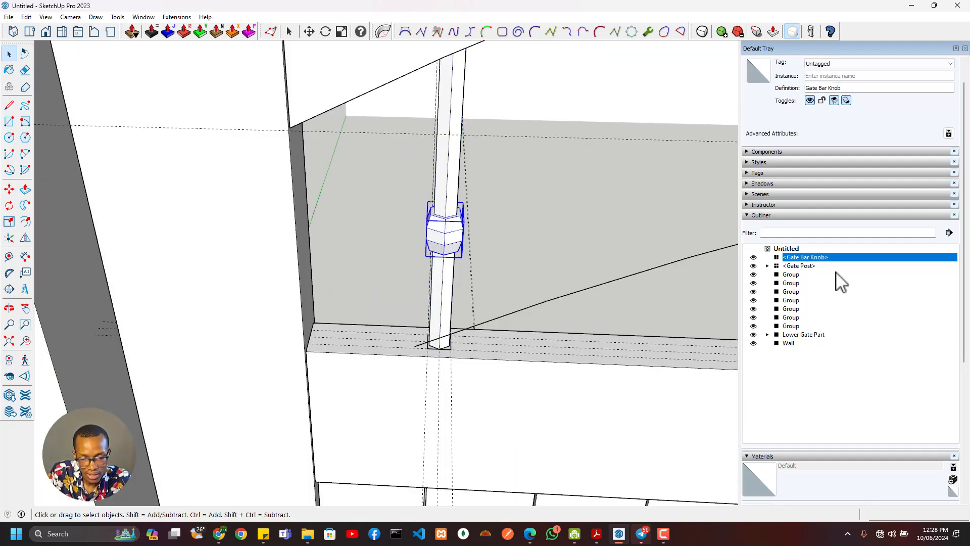
scroll(624, 137, down, 5)
shift+middle_drag(581, 185, 533, 184)
scroll(508, 392, up, 3)
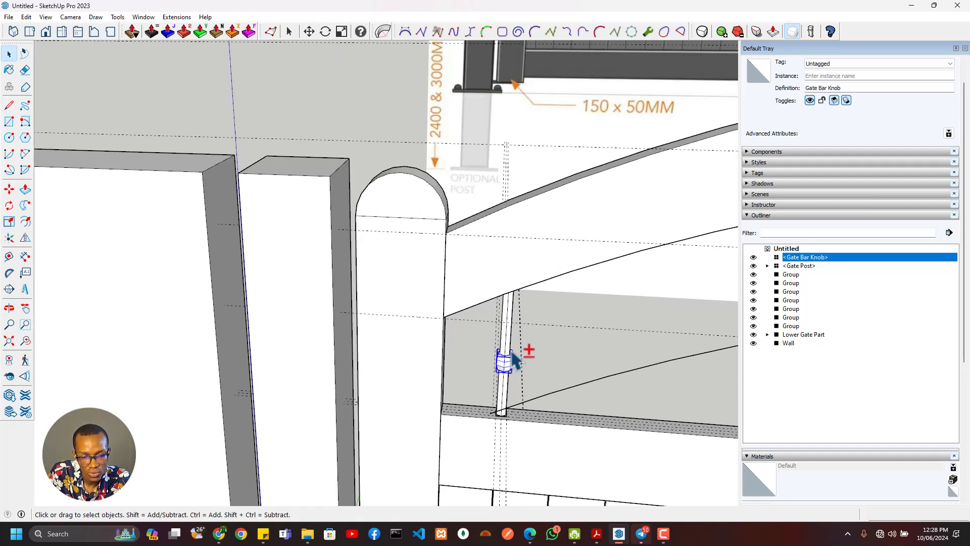
scroll(508, 356, up, 1)
ctrl+click(508, 343)
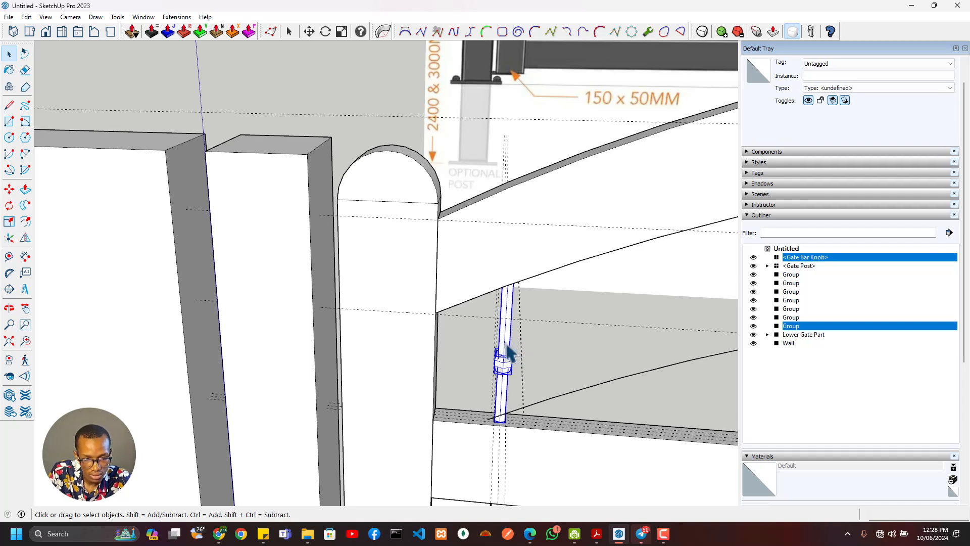
right_click(507, 345)
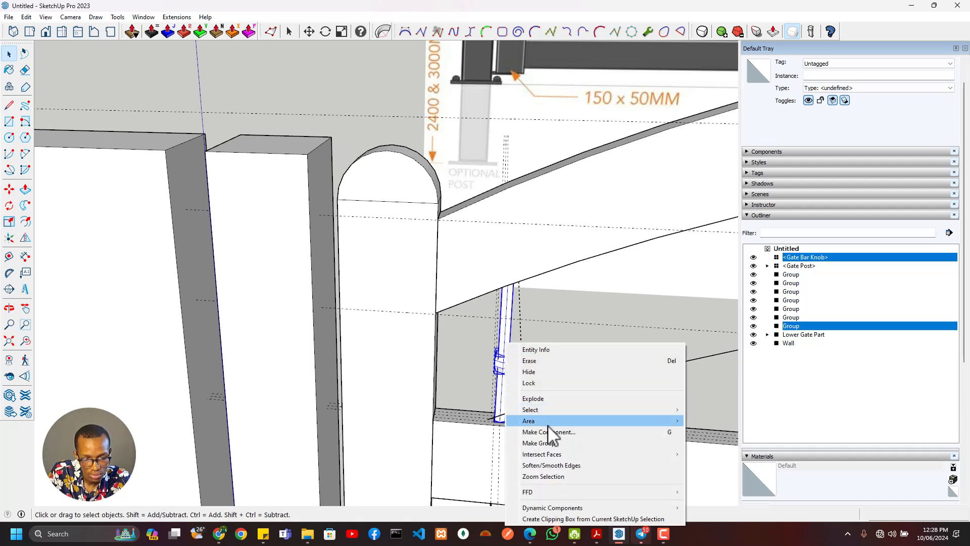
click(552, 442)
- Place a guide across the middle rail 98 mm from the inner edge of the square at the baluster's base
scroll(515, 434, up, 3)
scroll(340, 330, up, 2)
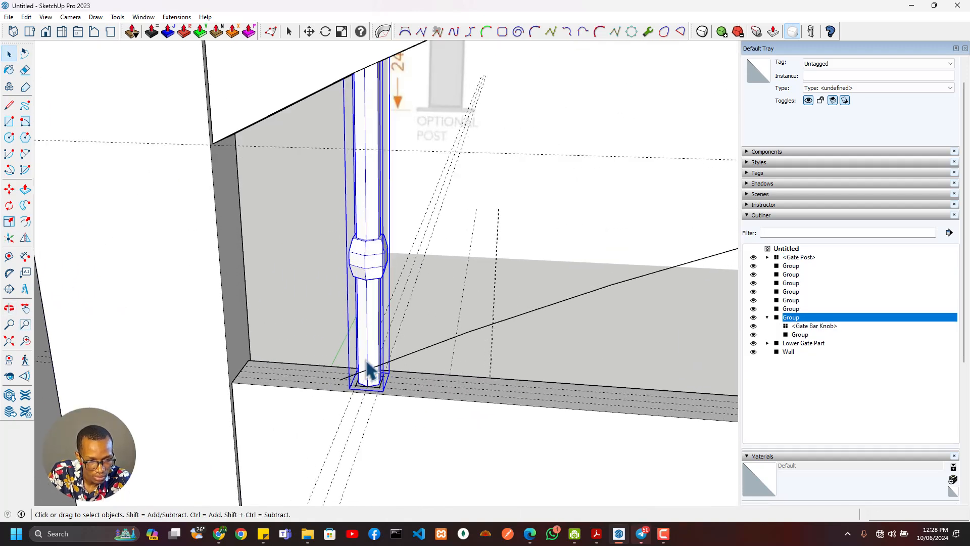
middle_drag(369, 372, 357, 407)
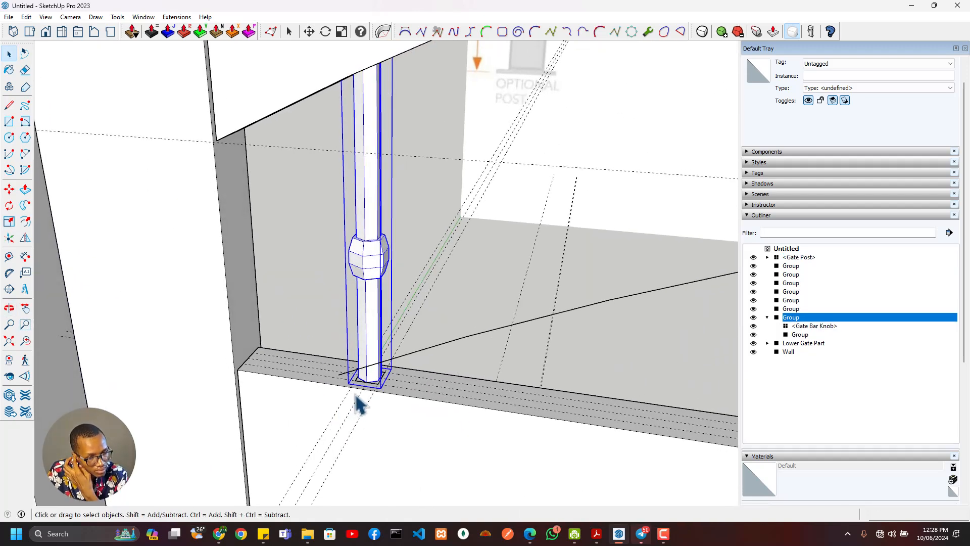
key(m)
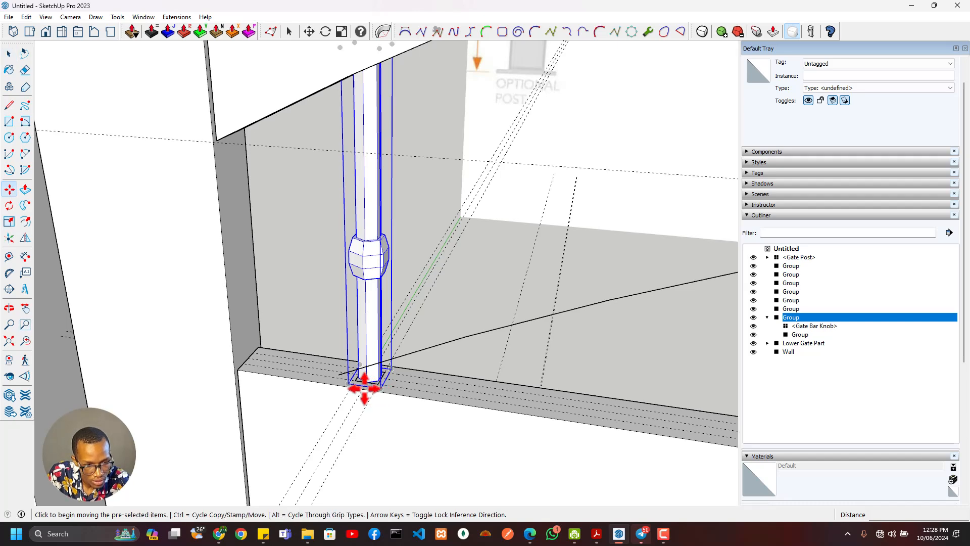
scroll(356, 384, up, 2)
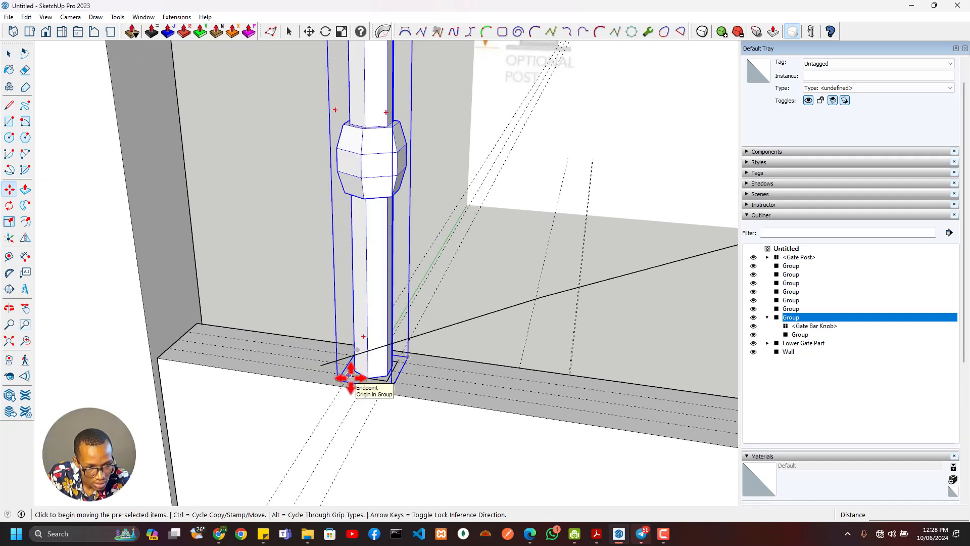
key(t)
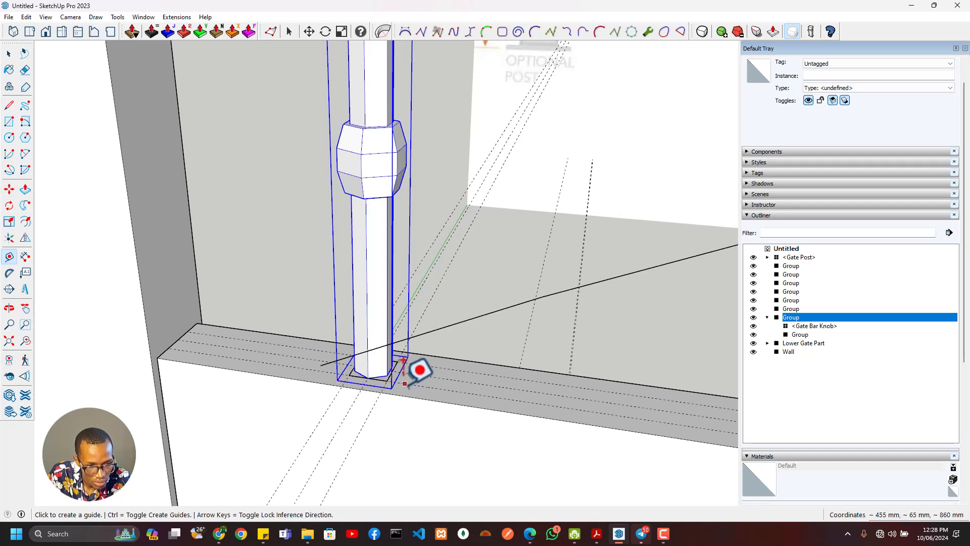
middle_drag(432, 386, 253, 359)
click(250, 370)
key(Escape)
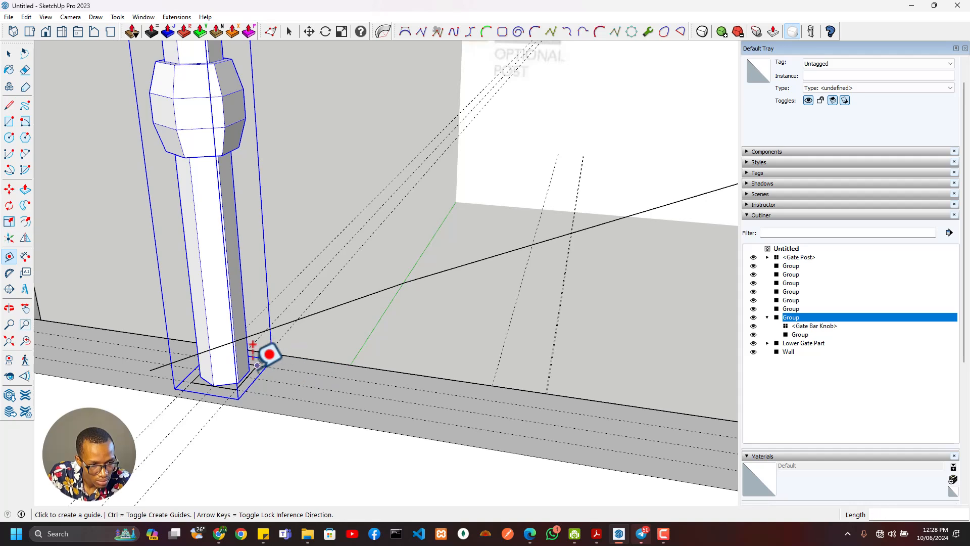
click(282, 337)
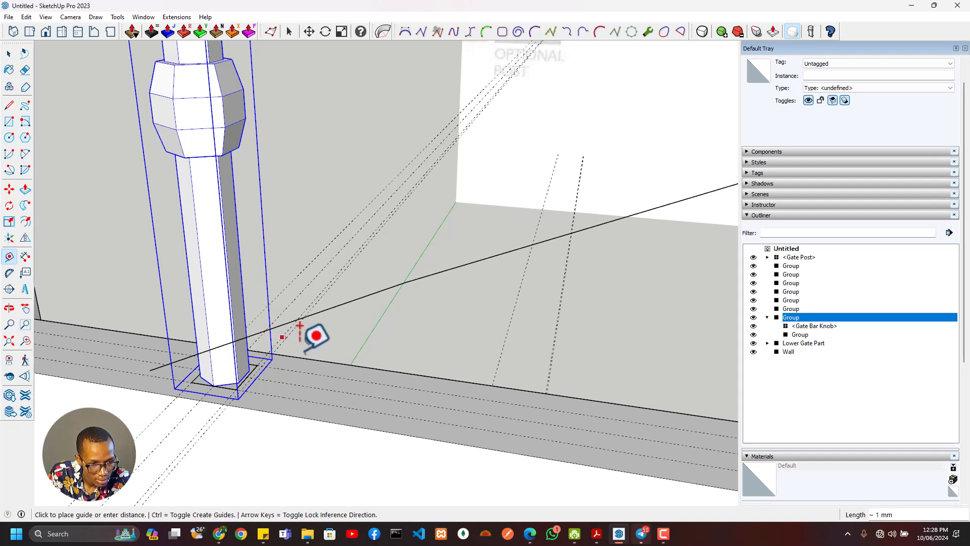
key(Return)
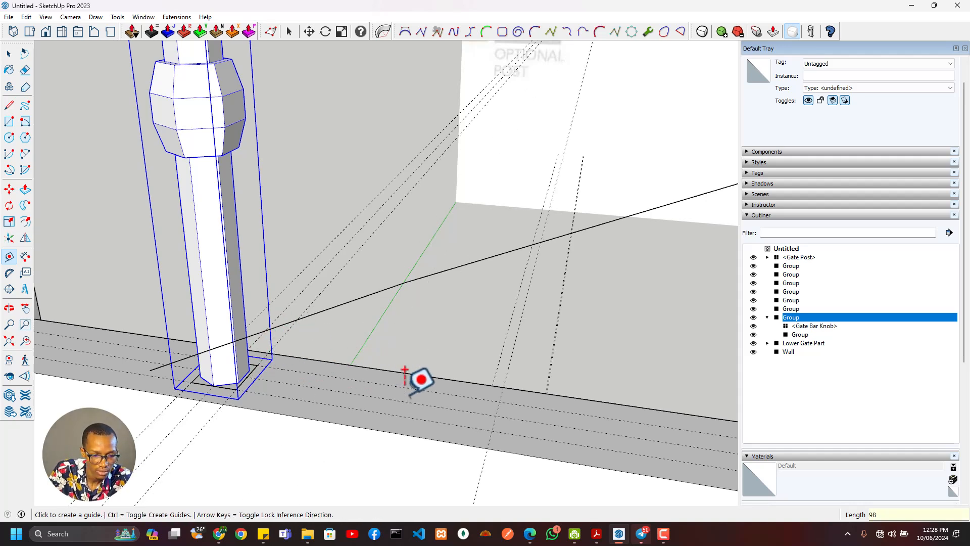
- Copy the baluster group 117 mm along the middle rail to the guide intersection and array it as ten copies
key(m)
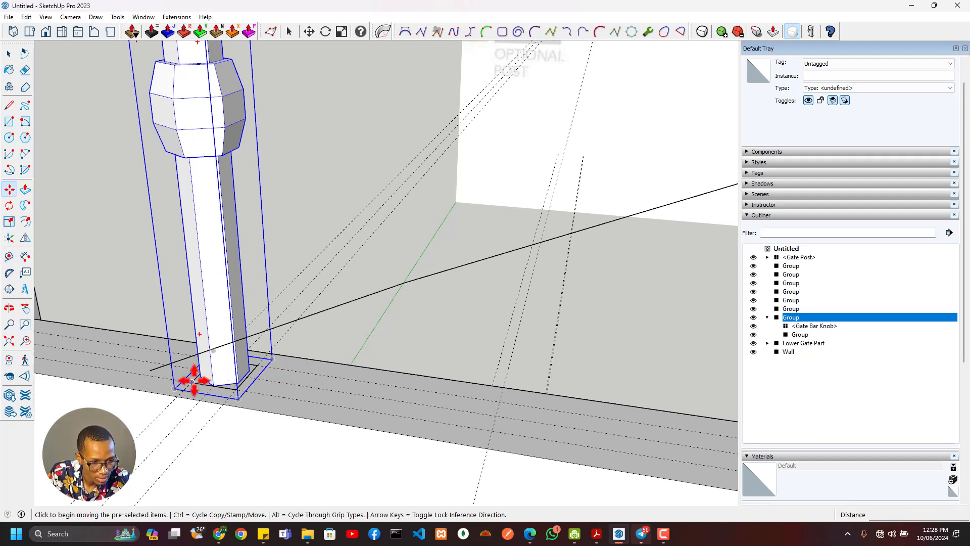
click(194, 380)
key(ctrl)
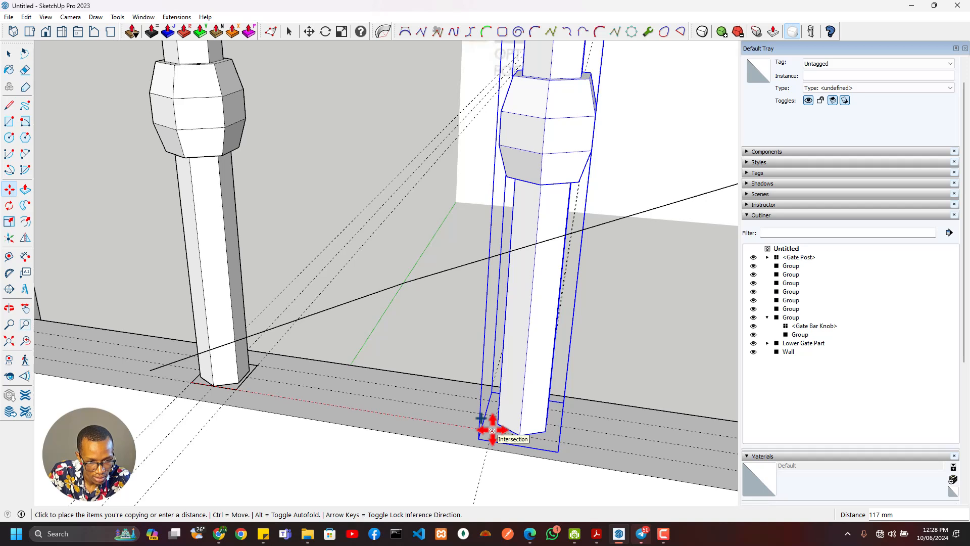
click(492, 430)
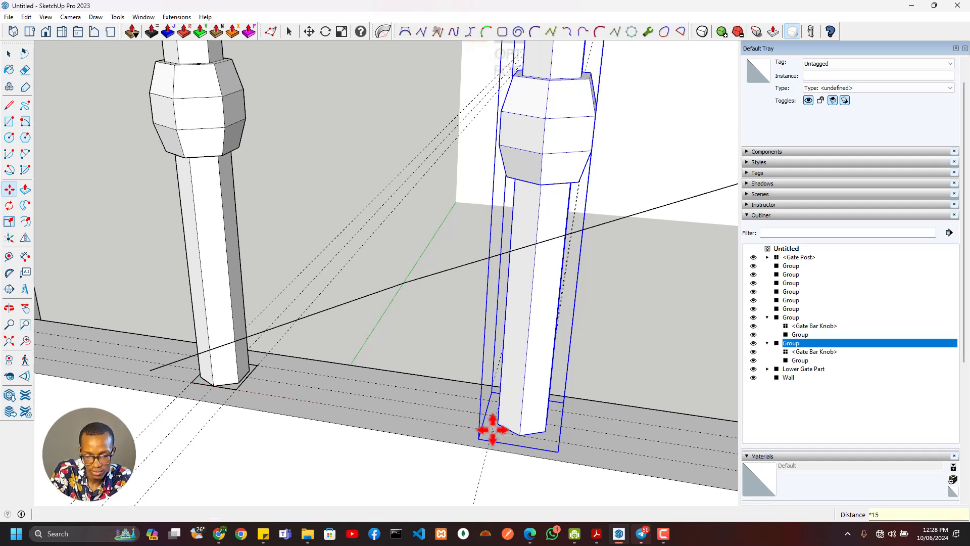
key(Return)
scroll(352, 334, down, 10)
middle_drag(521, 346, 445, 371)
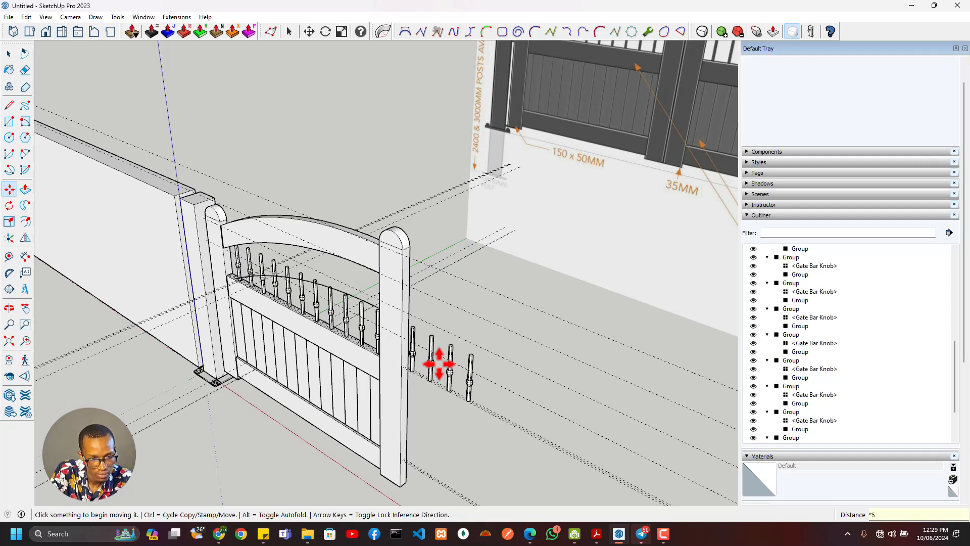
key(ctrl+z)
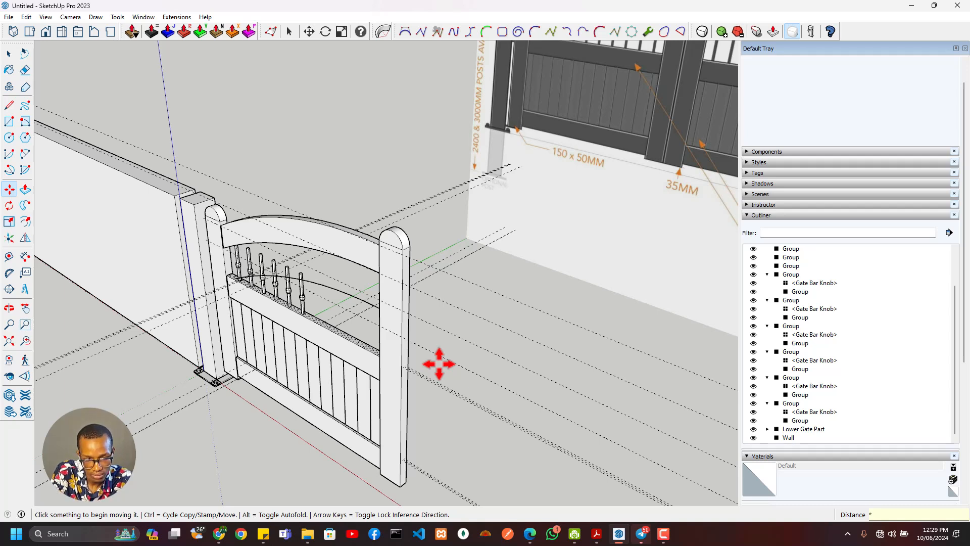
key(Return)
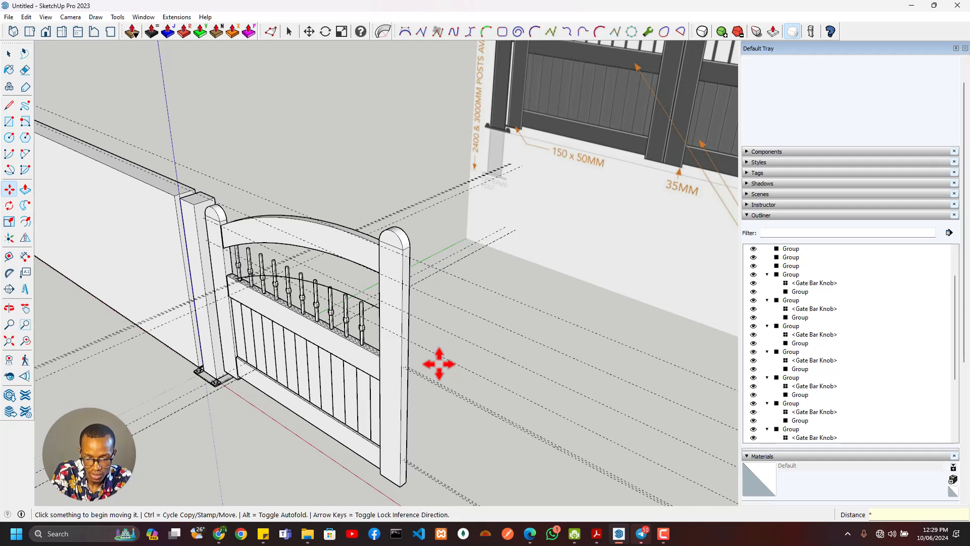
middle_drag(411, 379, 589, 248)
scroll(375, 281, up, 6)
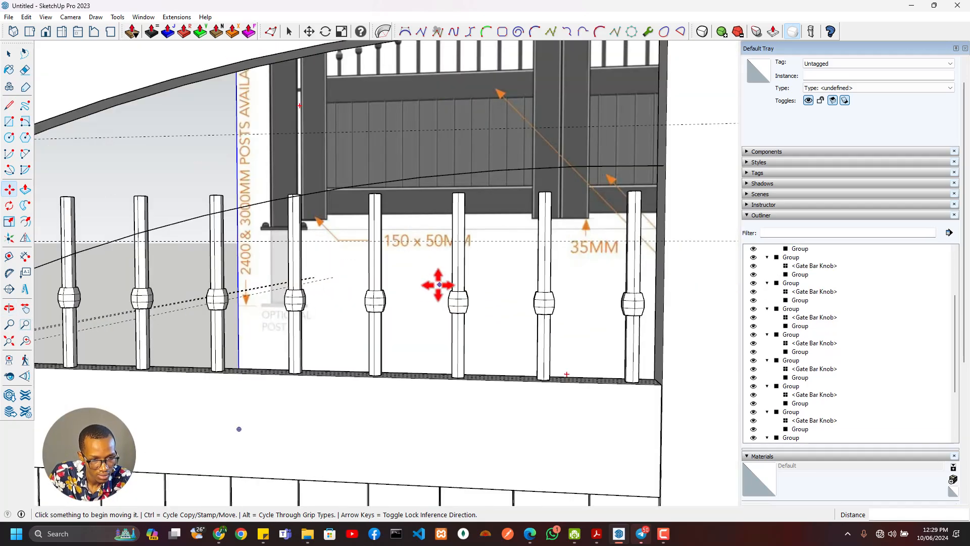
scroll(439, 286, down, 3)
scroll(504, 282, down, 1)
shift+middle_drag(458, 299, 497, 289)
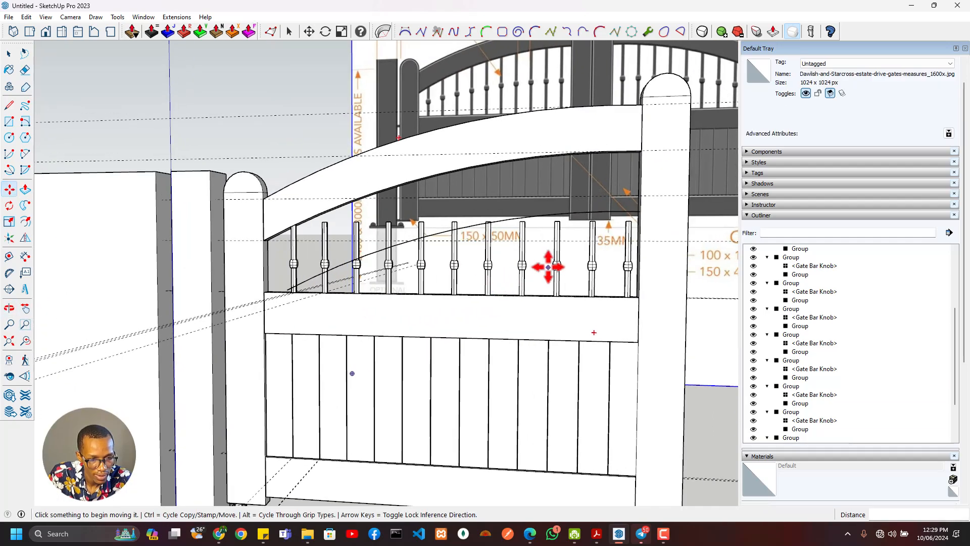
scroll(548, 266, up, 3)
middle_drag(551, 265, 563, 286)
key(space)
click(665, 271)
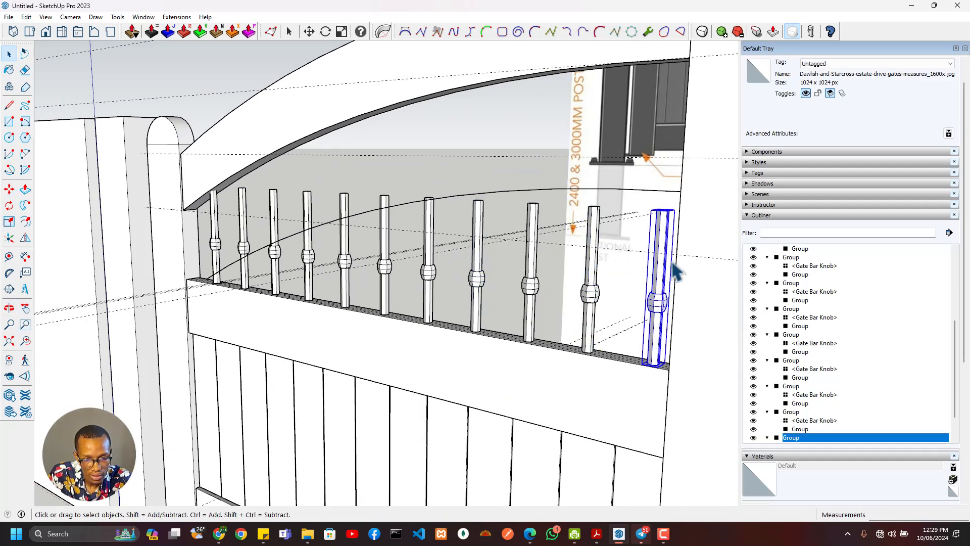
double_click(662, 255)
click(661, 254)
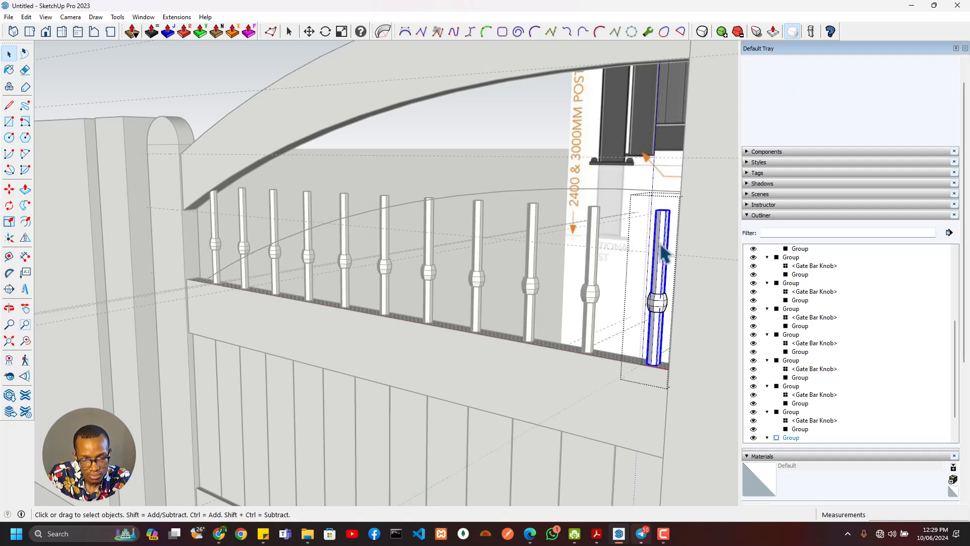
middle_drag(669, 217, 580, 343)
key(Escape)
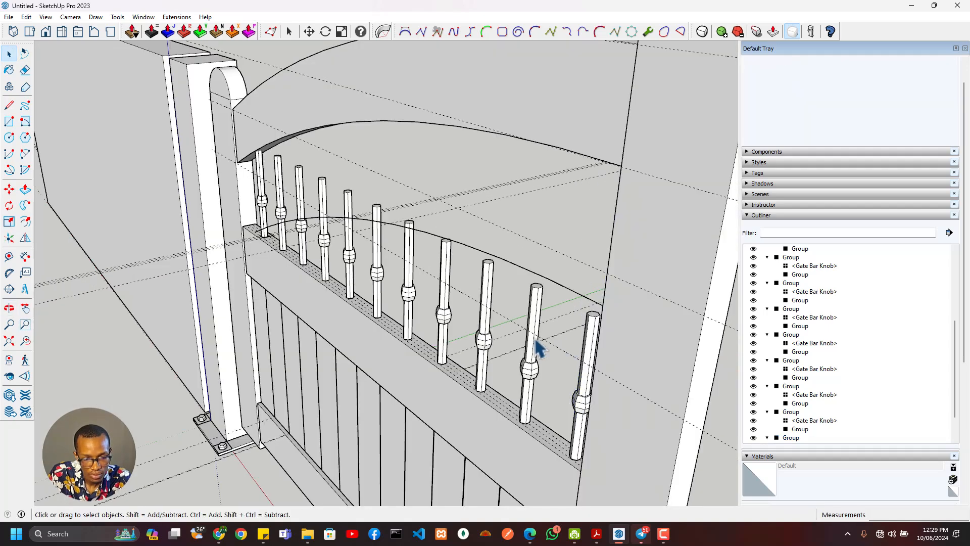
click(537, 347)
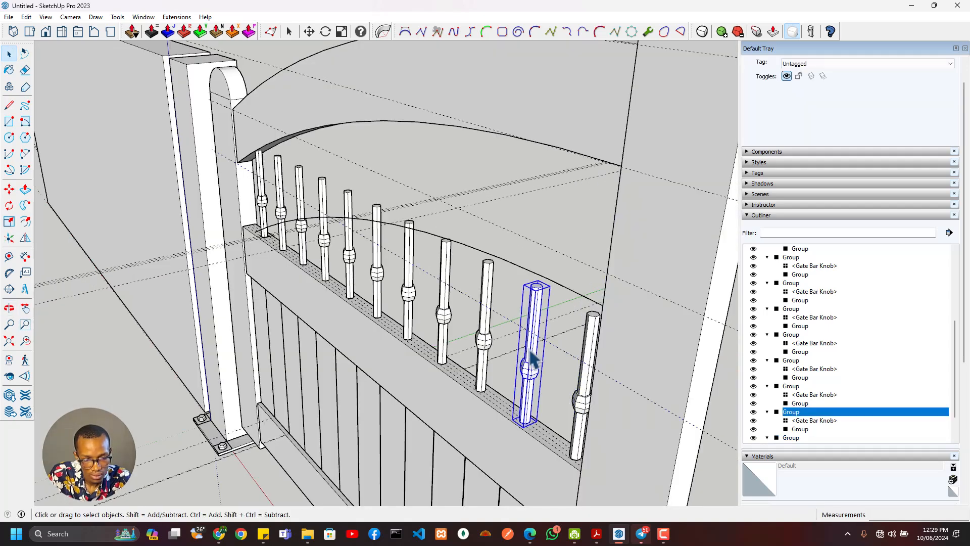
- Open the baluster group at the far end of the array and scale its bar upward into the arched top rail
double_click(591, 343)
key(s)
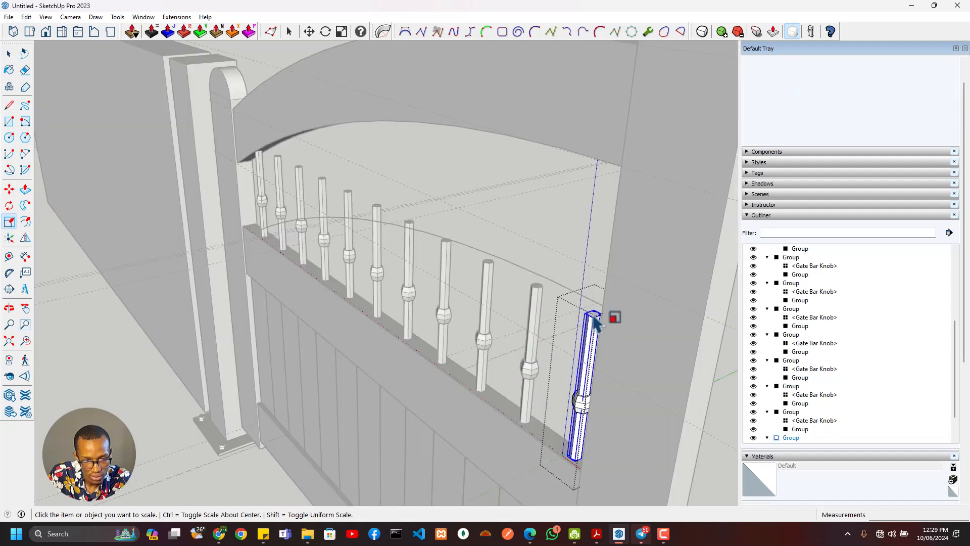
middle_drag(590, 317, 650, 395)
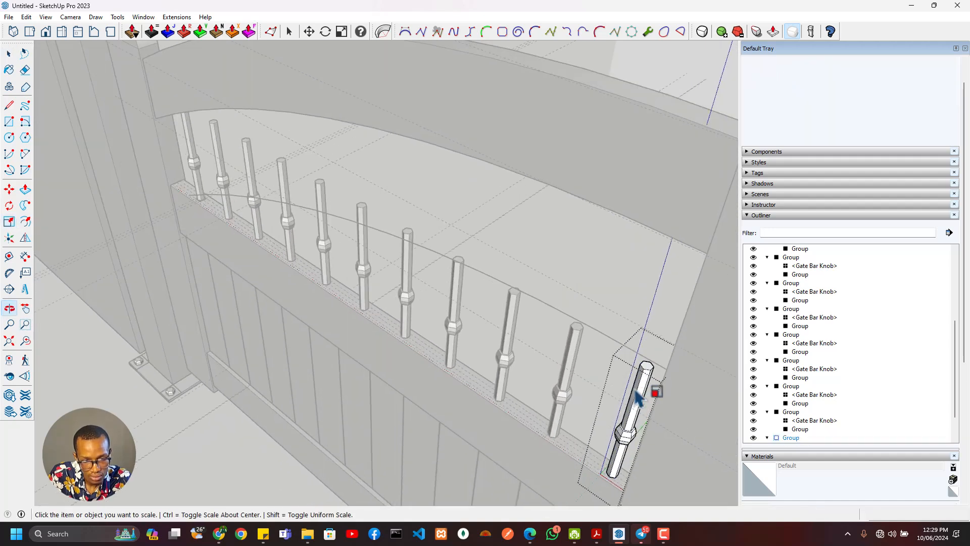
click(642, 376)
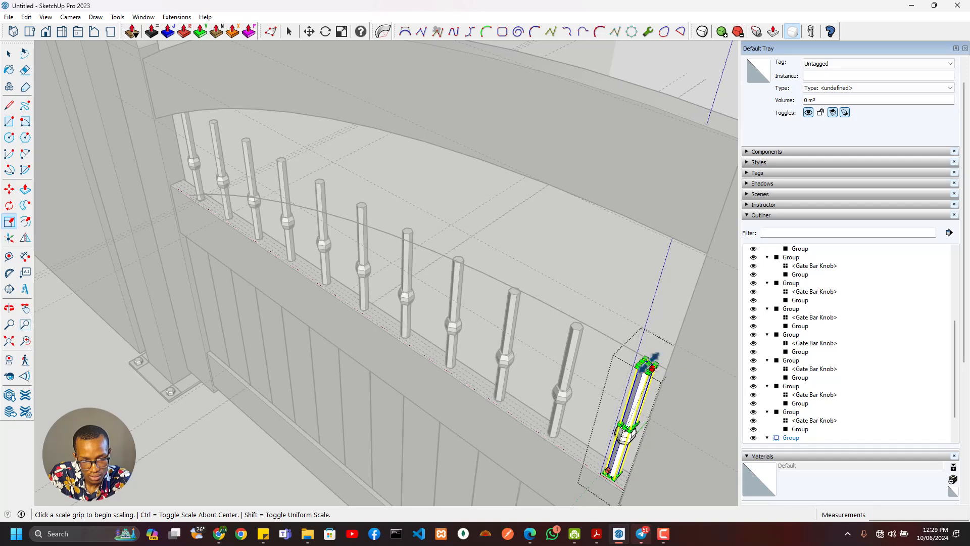
click(653, 358)
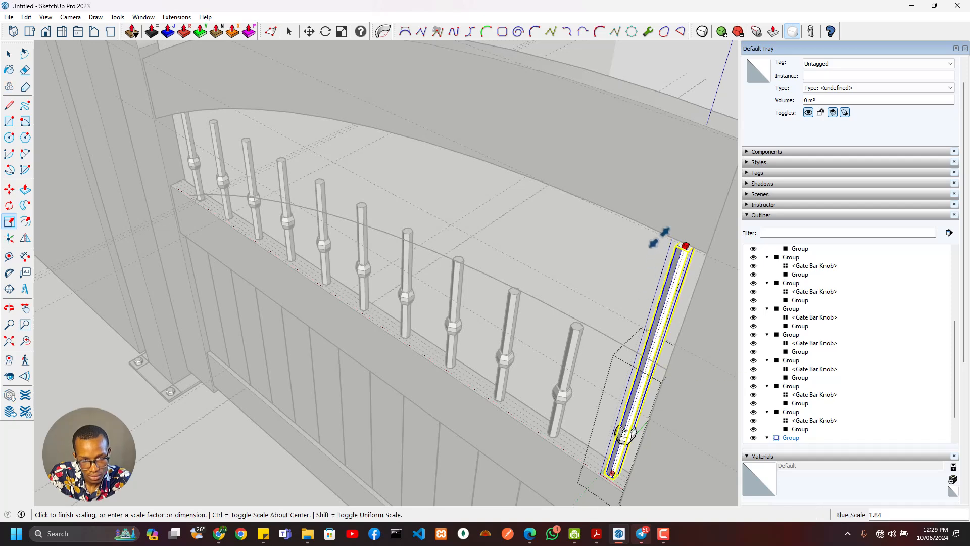
click(652, 211)
middle_drag(580, 293, 613, 363)
key(space)
key(Escape)
- Move the Gate Bar Knob of the stretched end baluster vertically up to the arc that crosses the balusters
double_click(644, 368)
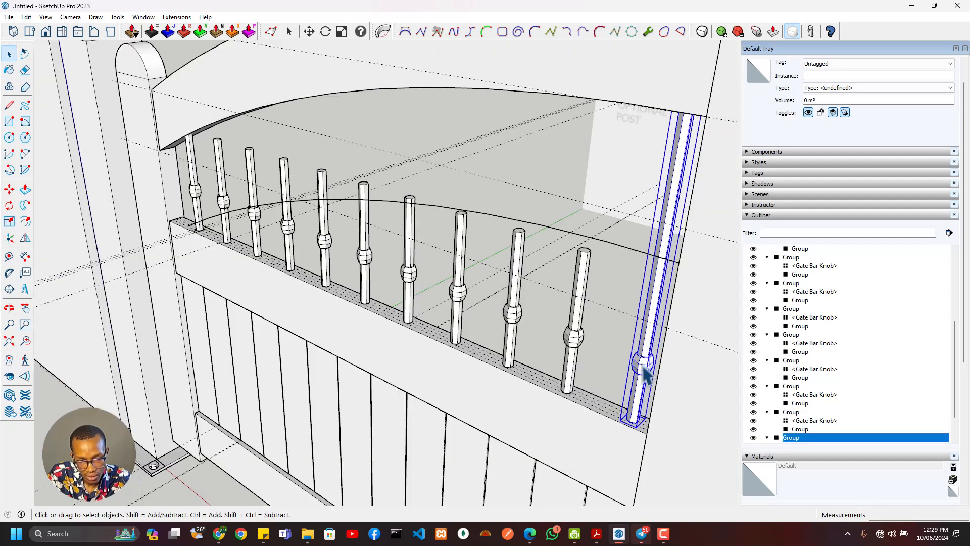
click(645, 370)
key(m)
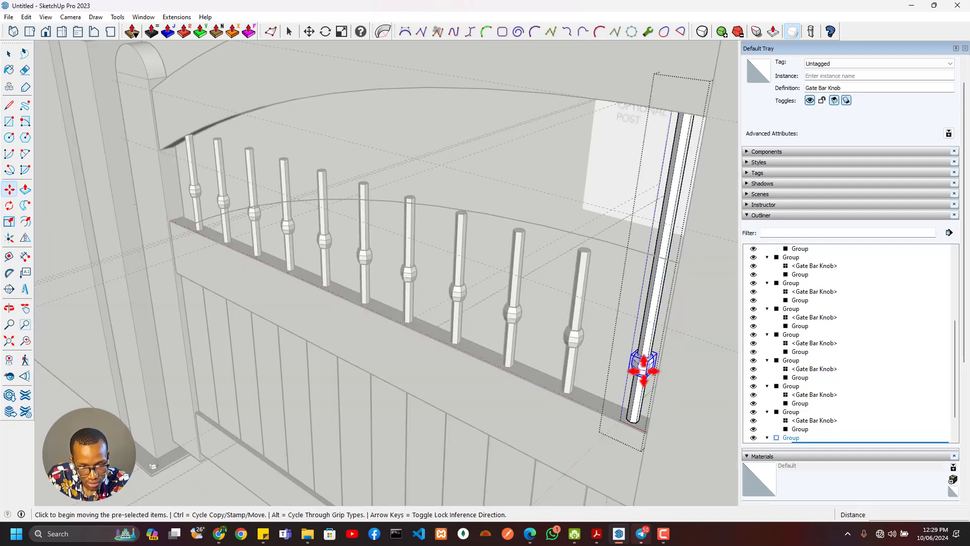
click(647, 355)
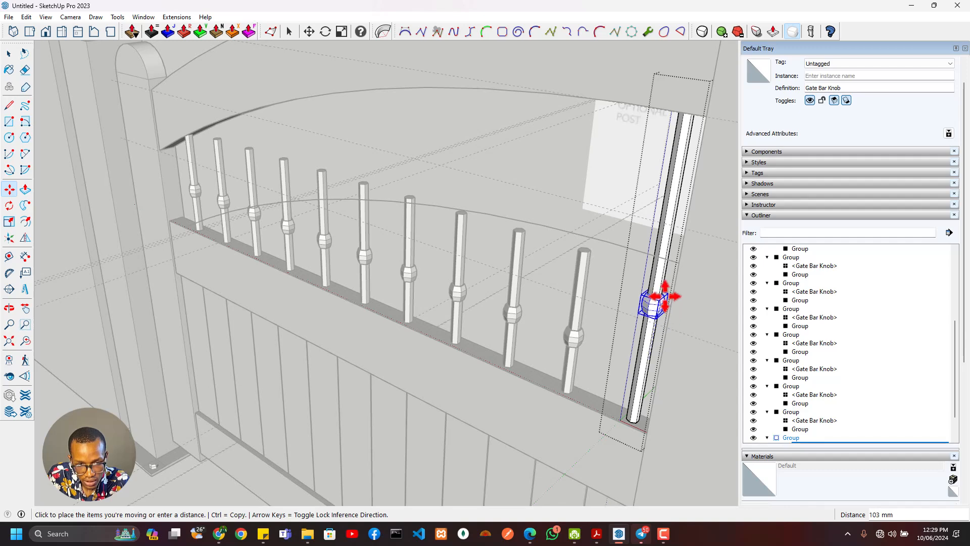
click(653, 246)
- Open the second baluster from the array's far end and move its knob about 179 mm up to the crossing arc
middle_drag(607, 276, 649, 238)
scroll(626, 253, up, 3)
key(space)
double_click(602, 261)
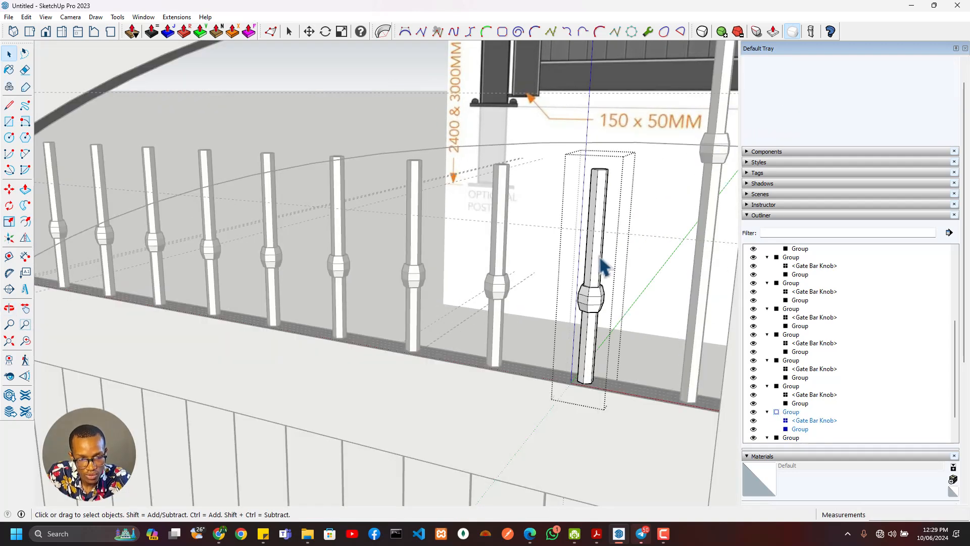
click(599, 302)
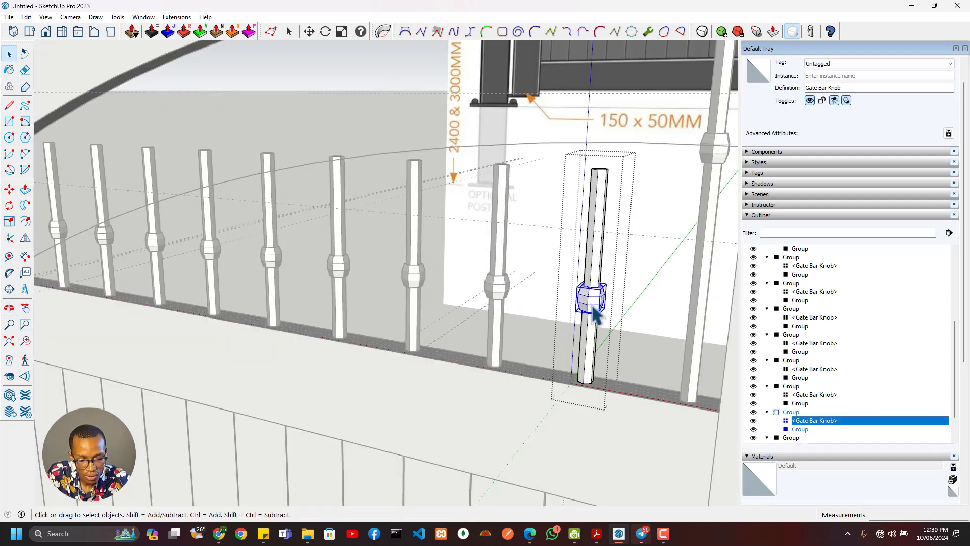
key(m)
click(595, 311)
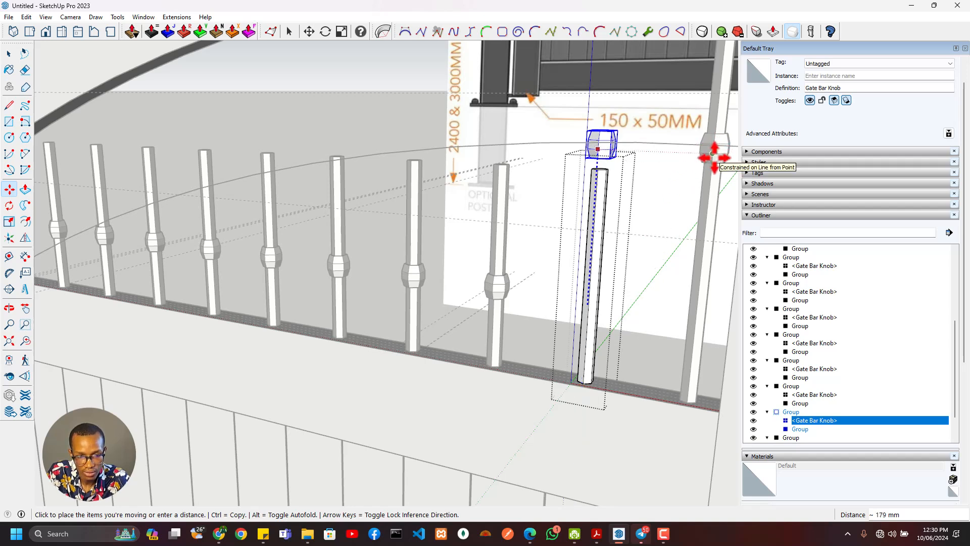
click(714, 157)
- Scale the second baluster's bar upward through its raised knob to the underside of the arched top rail
key(space)
click(600, 207)
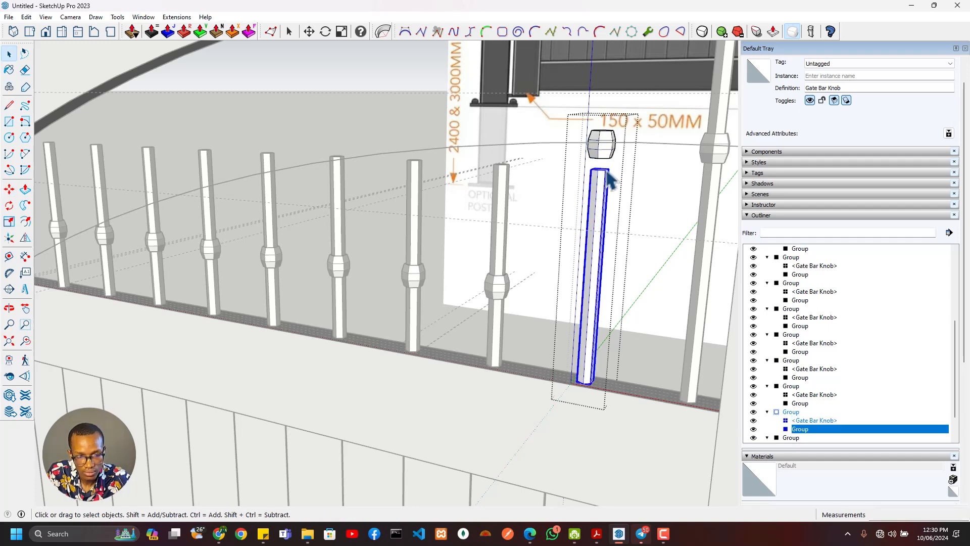
middle_drag(611, 180, 568, 271)
key(s)
click(579, 255)
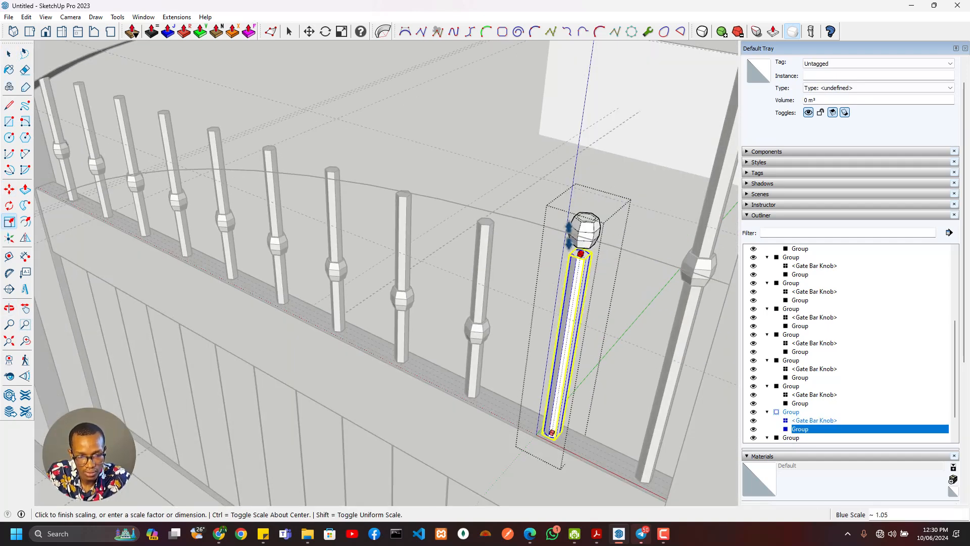
click(704, 59)
- Examine from several sides where the top of the second baluster's stretched bar meets the arched rail
scroll(680, 59, down, 4)
middle_drag(610, 141, 627, 48)
scroll(625, 50, up, 2)
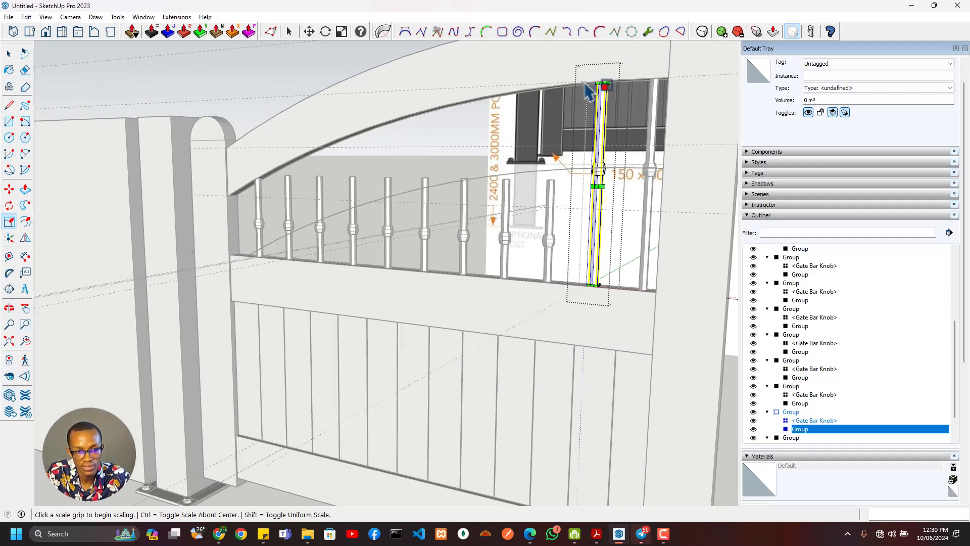
scroll(598, 121, up, 3)
shift+middle_drag(555, 151, 501, 289)
scroll(548, 340, down, 2)
shift+middle_drag(562, 314, 619, 186)
middle_drag(538, 290, 389, 306)
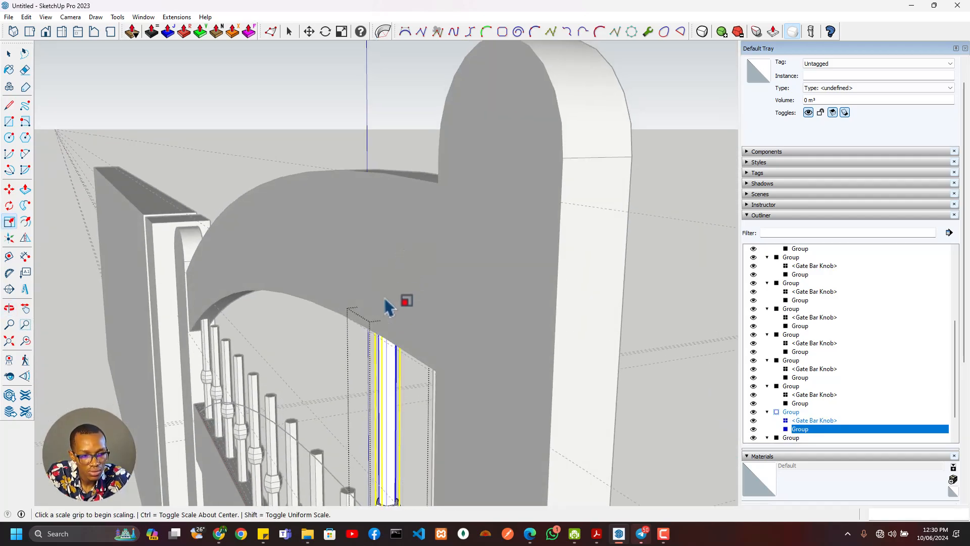
click(390, 326)
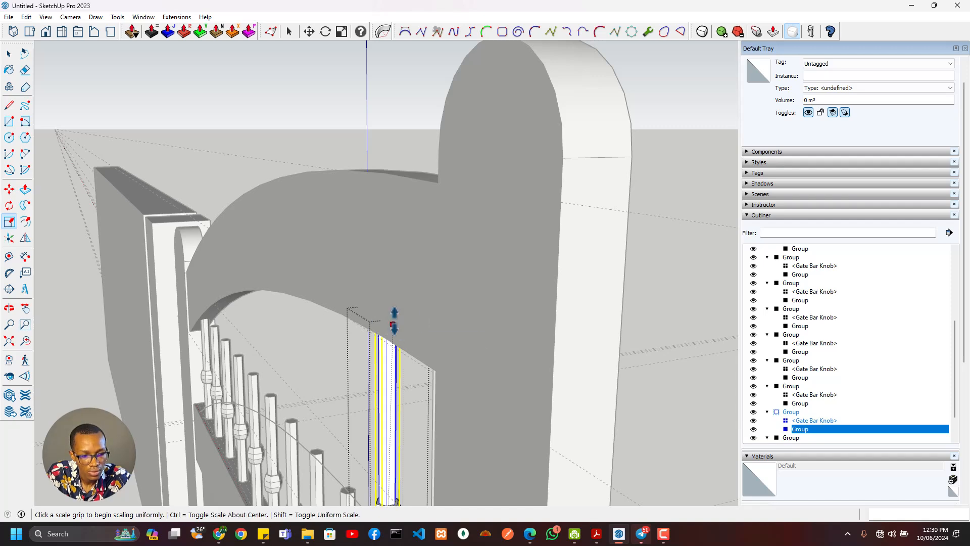
click(397, 329)
- Open the third baluster's bar group and push/pull its top face up into the underside of the arched top rail
scroll(364, 349, down, 2)
shift+middle_drag(353, 388, 395, 298)
key(space)
scroll(393, 353, up, 2)
double_click(398, 395)
shift+middle_drag(411, 419, 452, 348)
scroll(428, 265, up, 2)
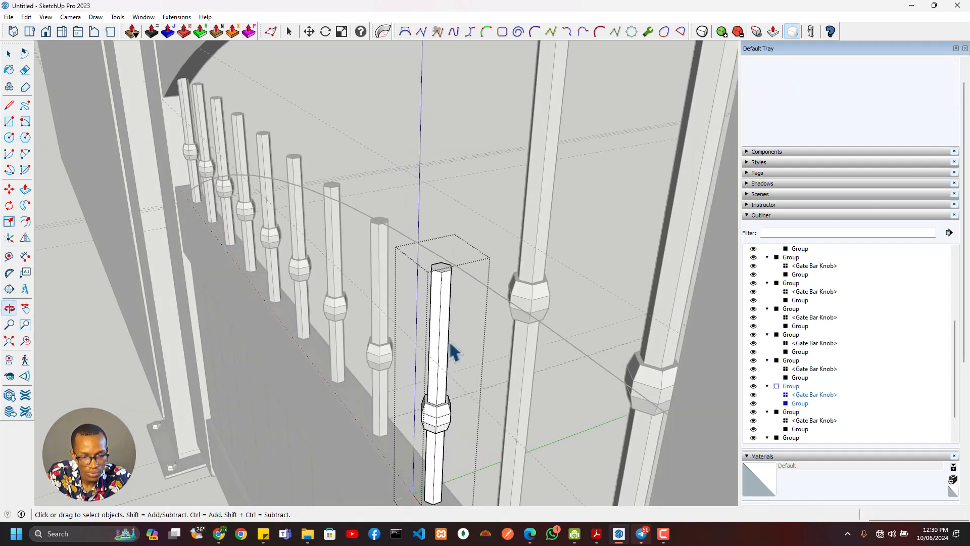
double_click(449, 275)
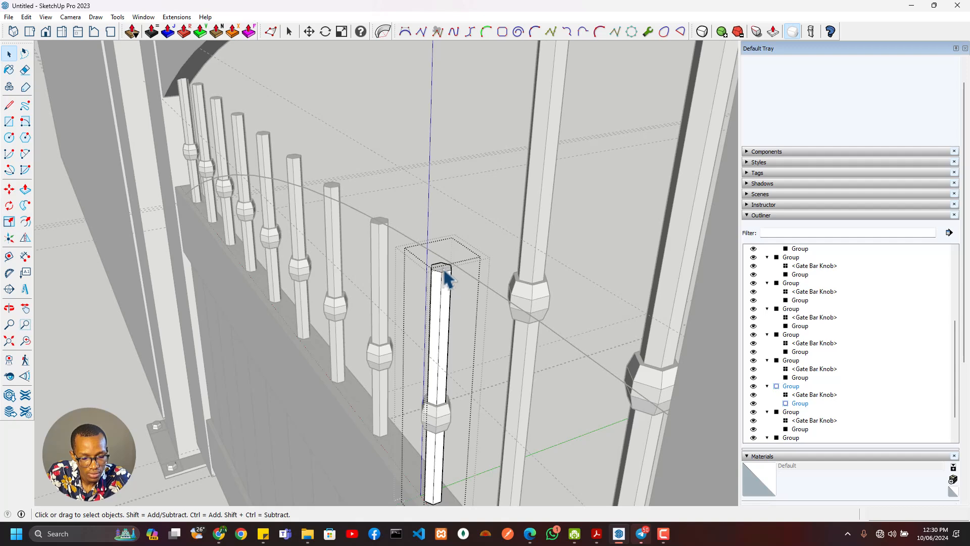
key(p)
click(445, 272)
scroll(455, 212, down, 3)
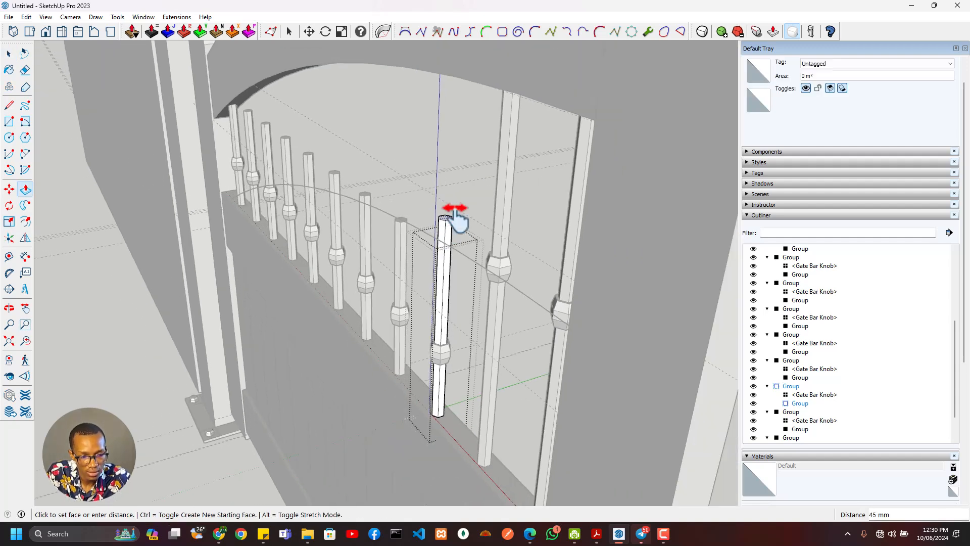
scroll(480, 324, up, 2)
click(551, 228)
- Move the third baluster's knob about 178 mm vertically up its bar to the crossing arc
middle_drag(505, 278, 503, 446)
key(space)
click(500, 448)
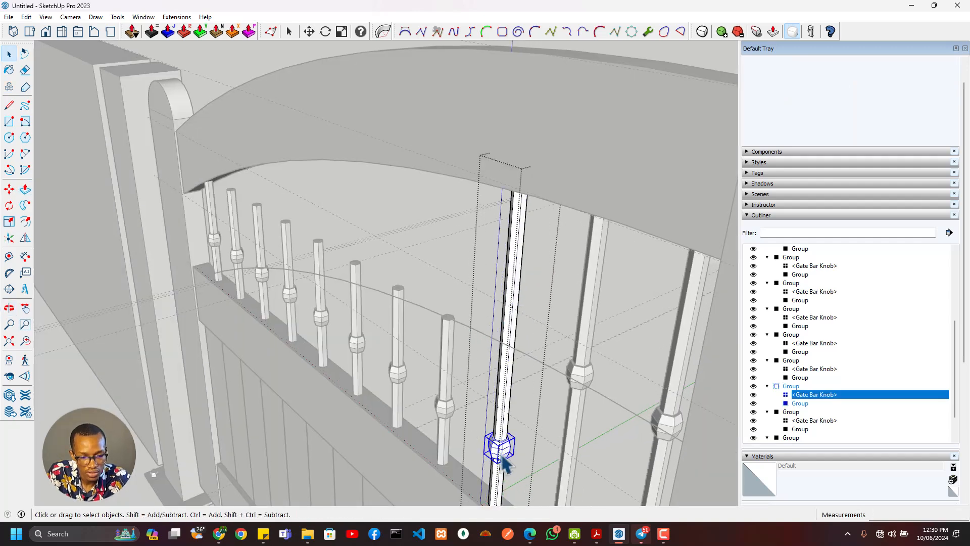
key(m)
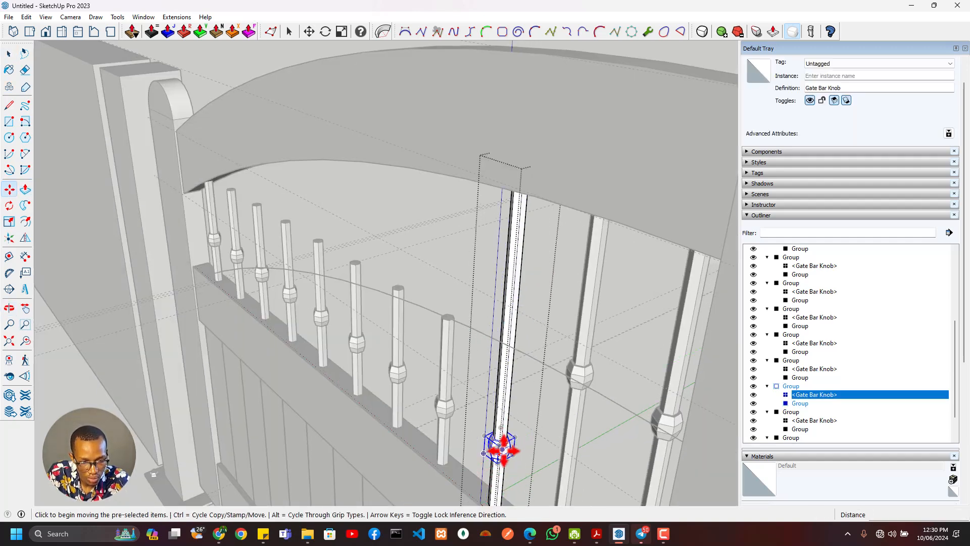
click(503, 448)
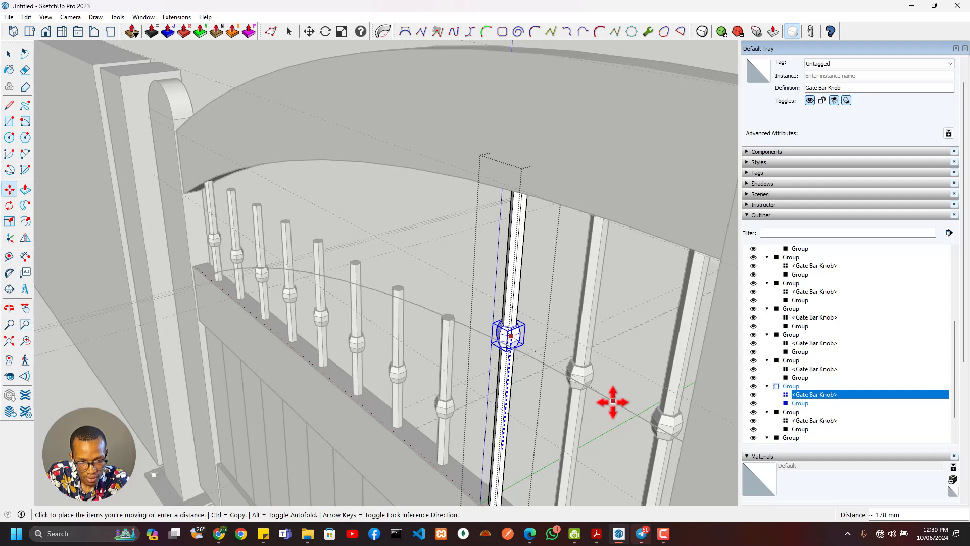
middle_drag(613, 402, 695, 298)
- Open the fourth baluster group and scale its bar vertically by about 1.83 to reach into the arched top rail
key(space)
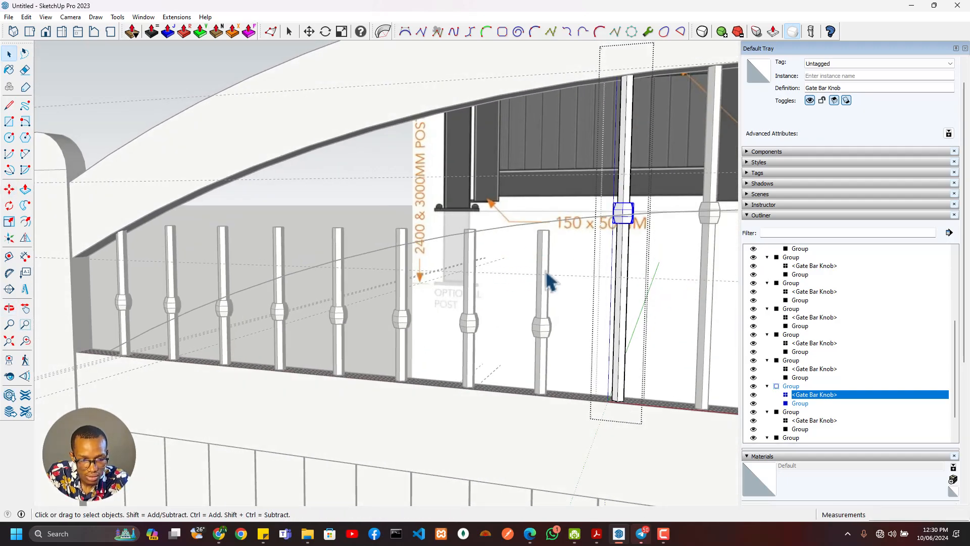
double_click(550, 281)
middle_drag(546, 248, 528, 259)
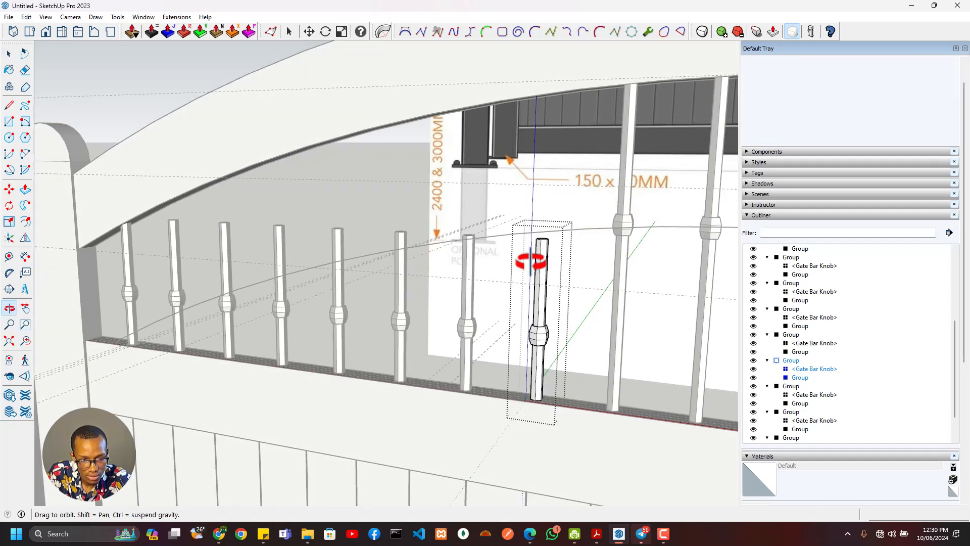
click(545, 248)
key(s)
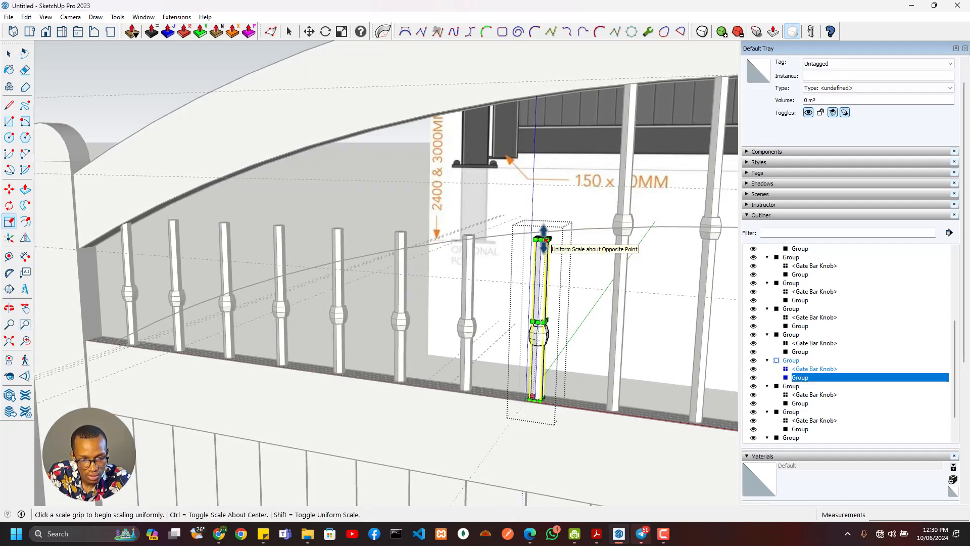
click(546, 240)
key(Escape)
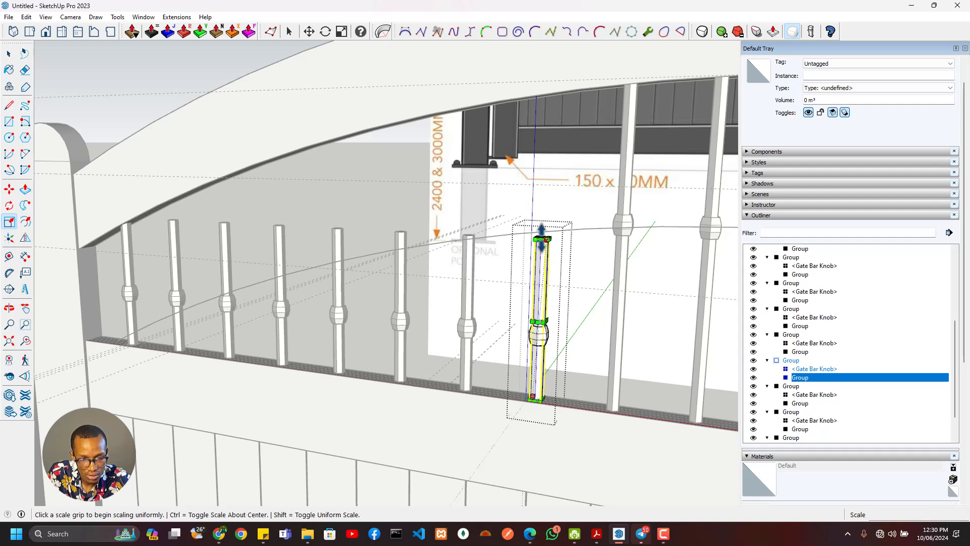
middle_drag(524, 287, 512, 319)
click(510, 323)
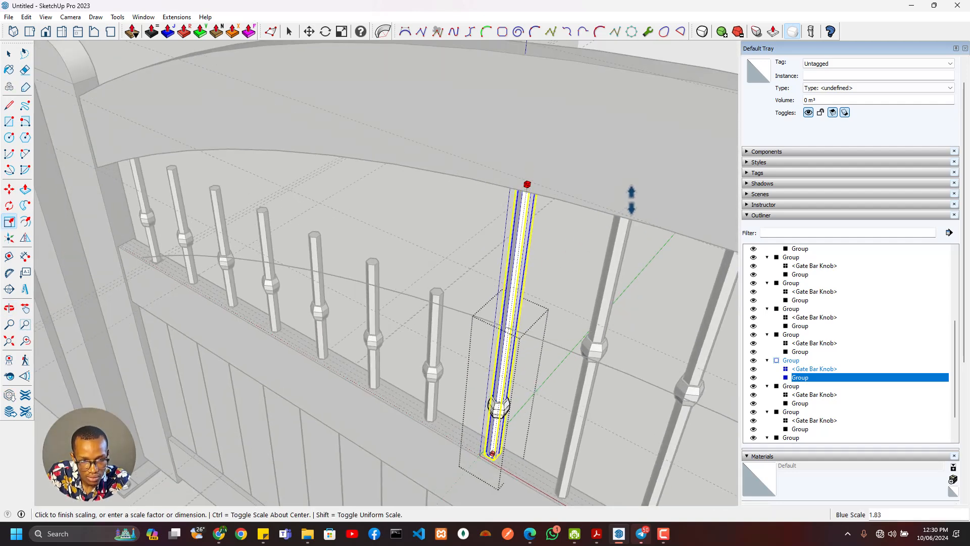
click(629, 205)
- Move the fourth baluster's knob about 169 mm vertically up its bar to the crossing arc
middle_drag(613, 234, 467, 412)
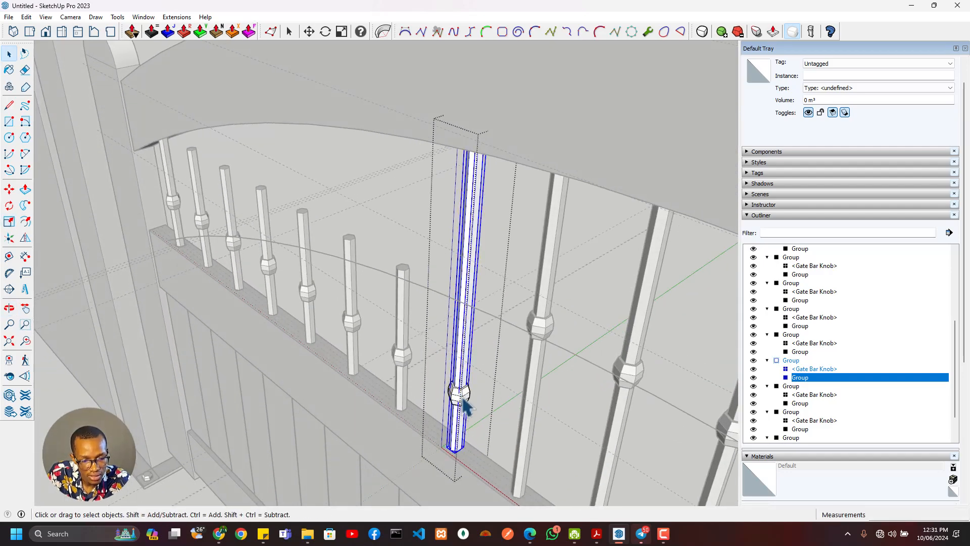
click(464, 403)
key(m)
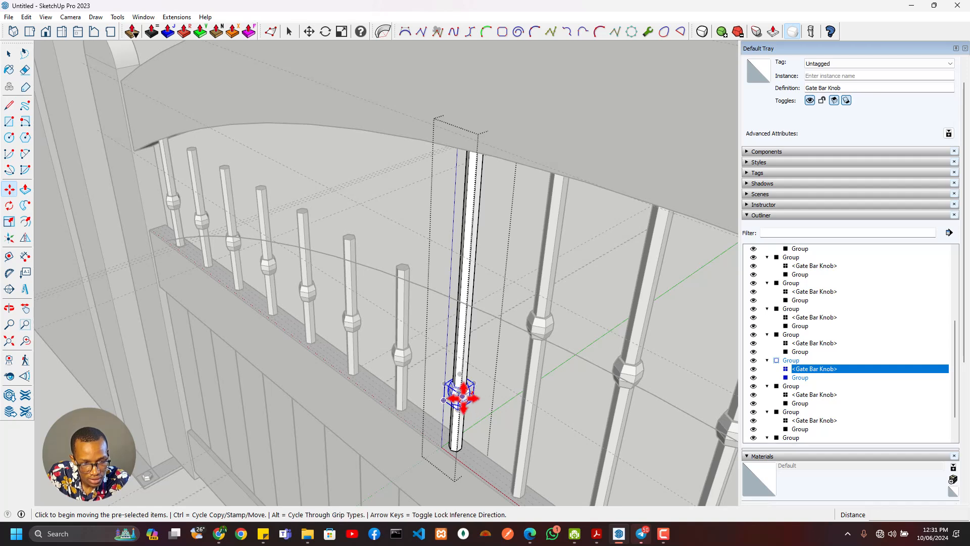
click(463, 398)
key(Up)
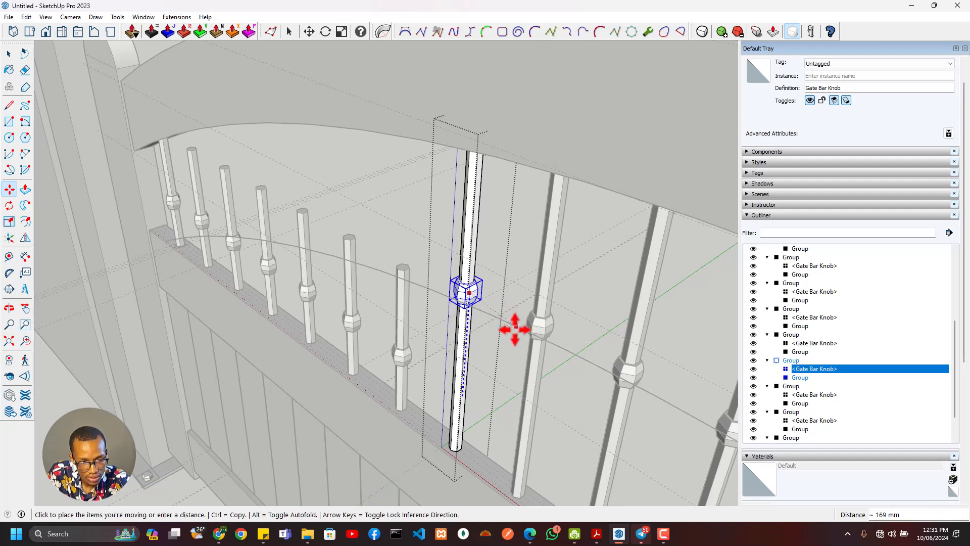
click(517, 329)
middle_drag(518, 286, 646, 190)
scroll(588, 222, up, 2)
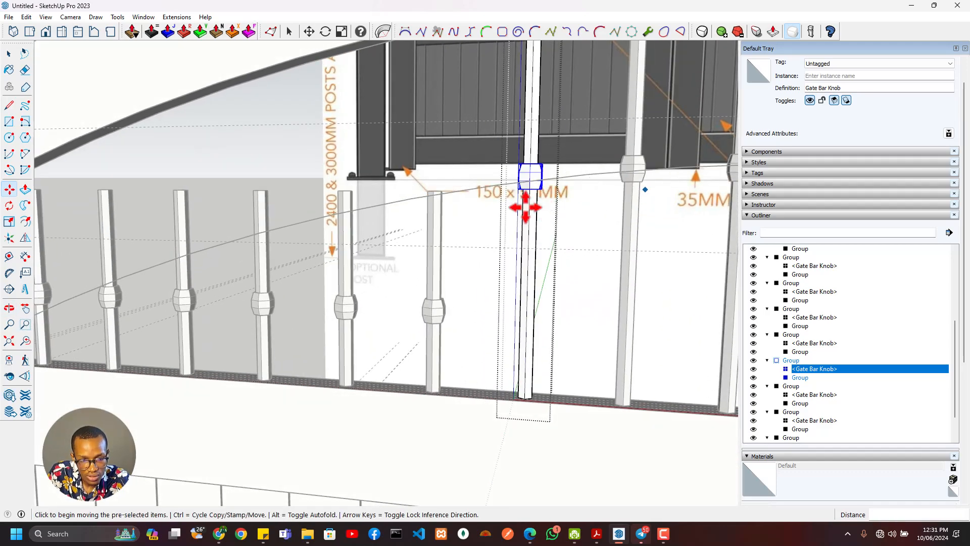
- Open the fifth baluster group and scale its bar vertically until its top reaches into the arched top rail
key(space)
click(434, 255)
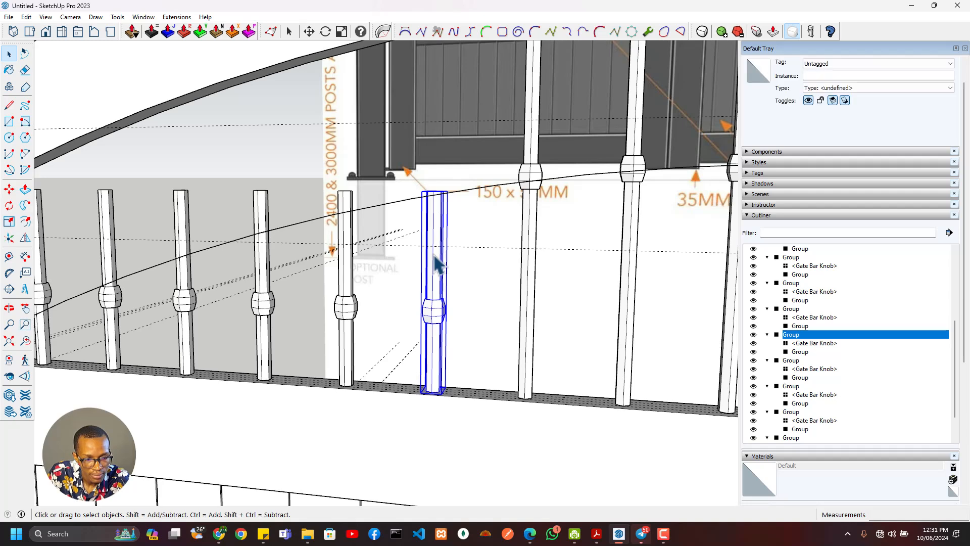
middle_drag(428, 183, 403, 379)
key(s)
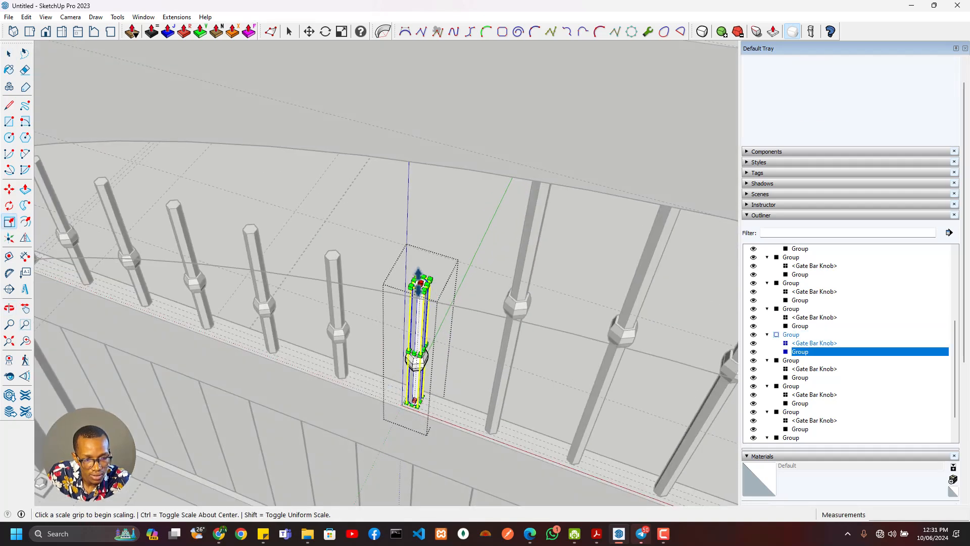
click(419, 278)
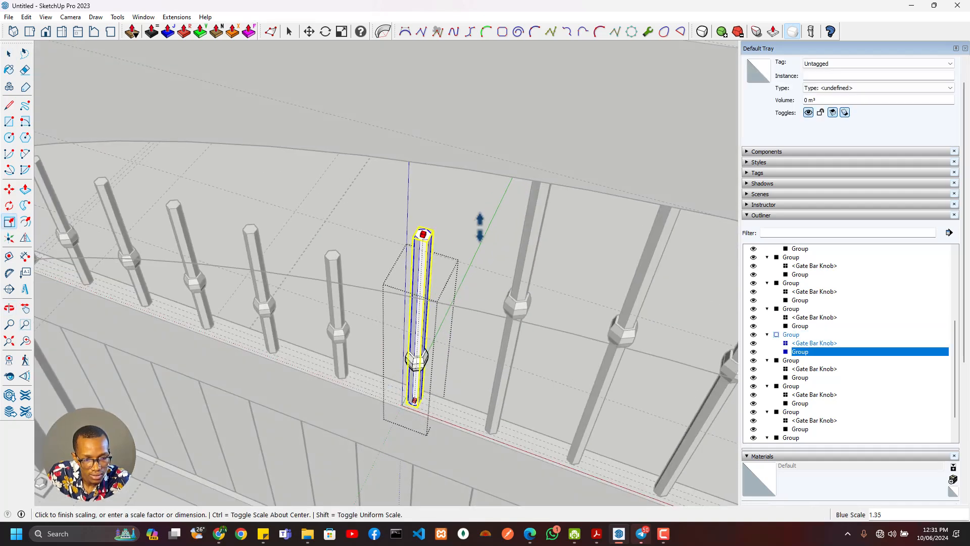
click(558, 174)
scroll(403, 278, down, 3)
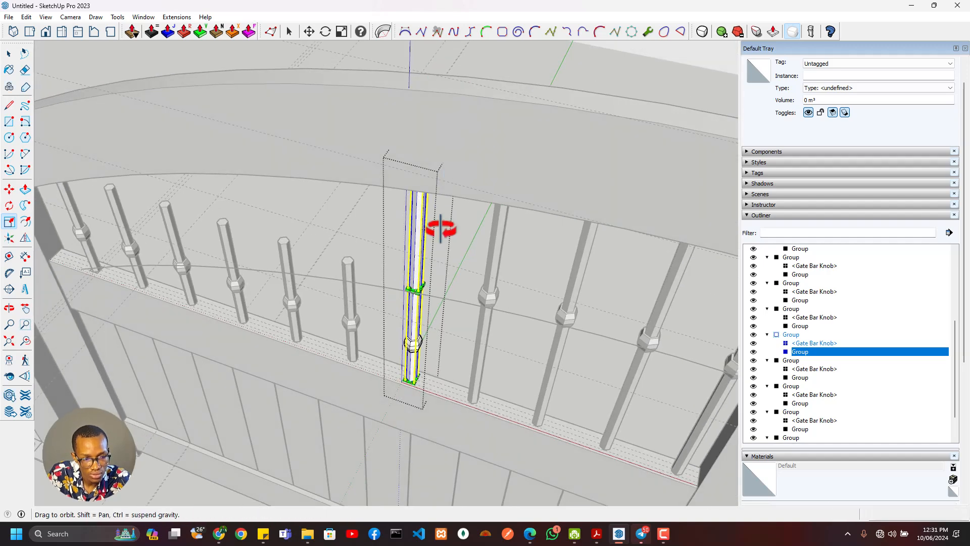
- Move the fifth baluster's knob about 163 mm vertically up its bar to the crossing arc
middle_drag(441, 231, 475, 73)
key(s)
scroll(424, 320, up, 6)
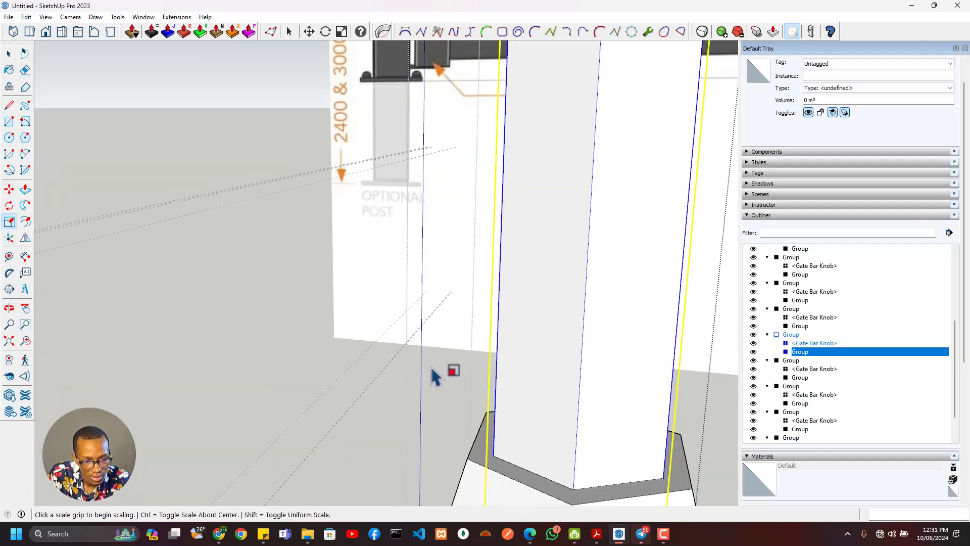
scroll(480, 410, down, 3)
key(space)
click(499, 457)
scroll(499, 458, down, 3)
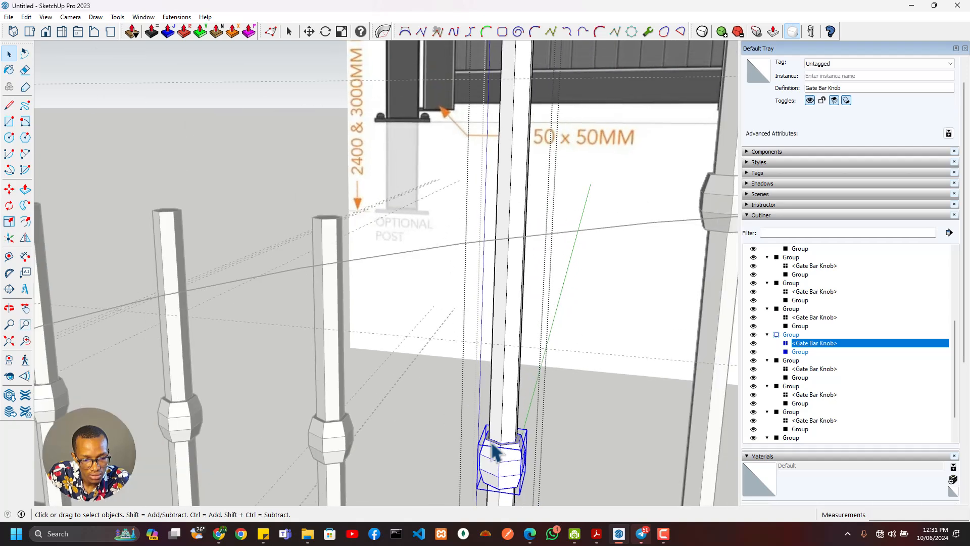
key(m)
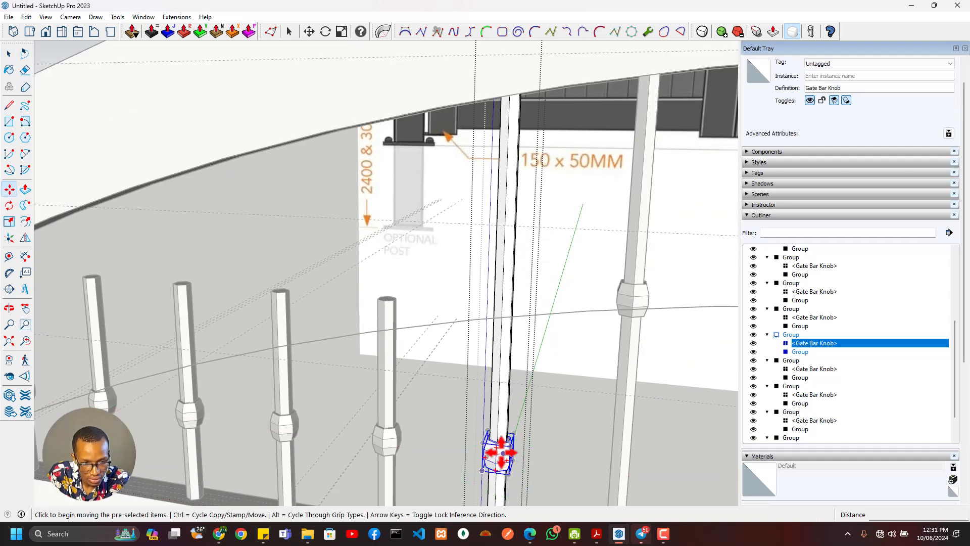
click(499, 454)
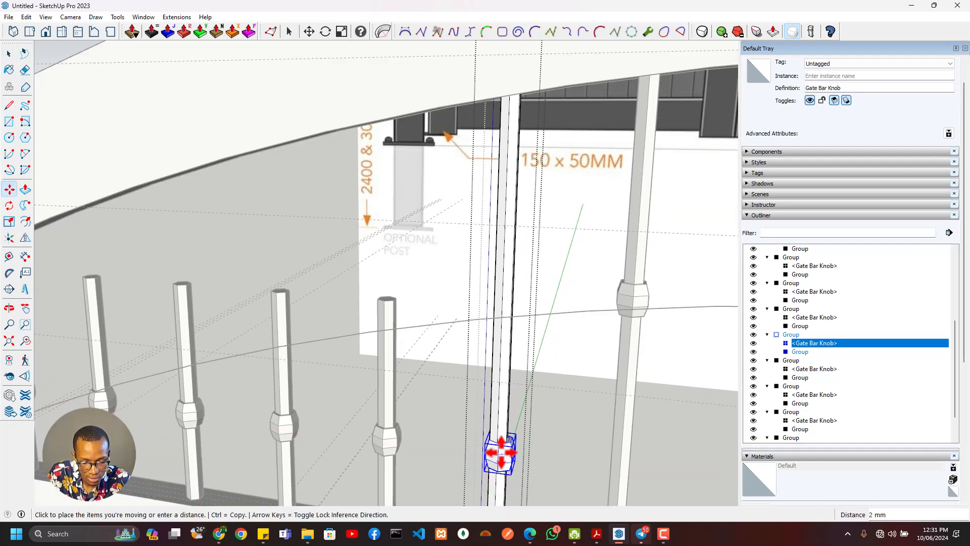
click(678, 309)
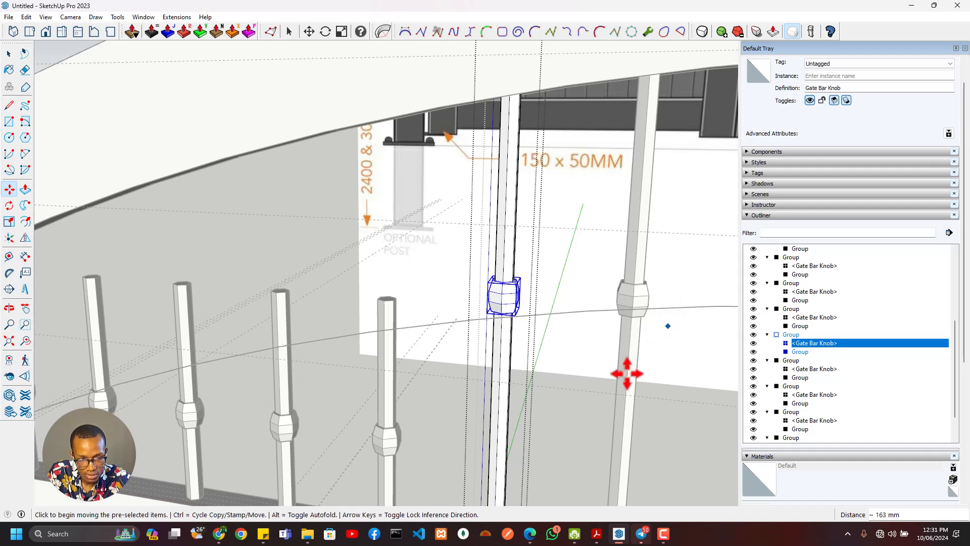
middle_drag(629, 373, 444, 310)
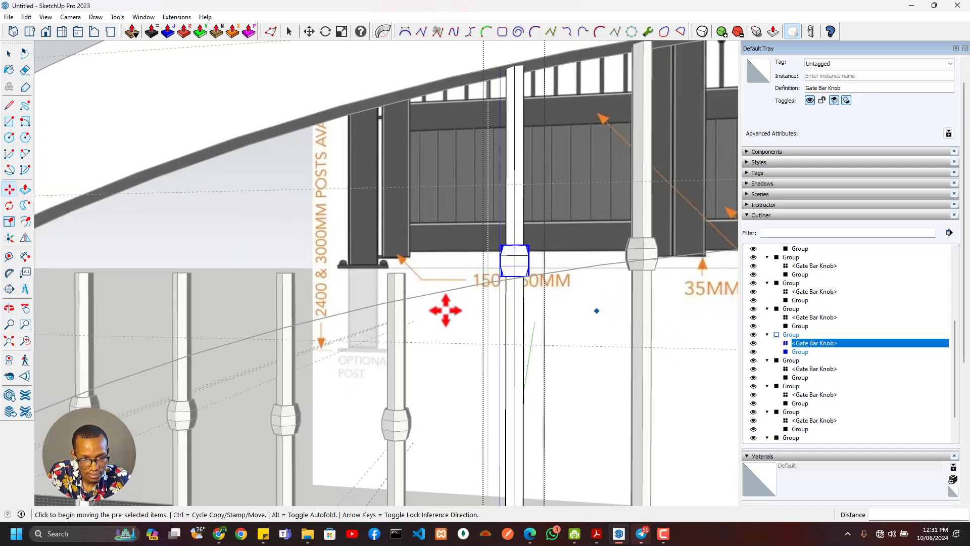
- Open the sixth baluster group and scale its bar vertically by about 1.79 to reach into the arched top rail
key(space)
double_click(397, 355)
click(397, 283)
key(s)
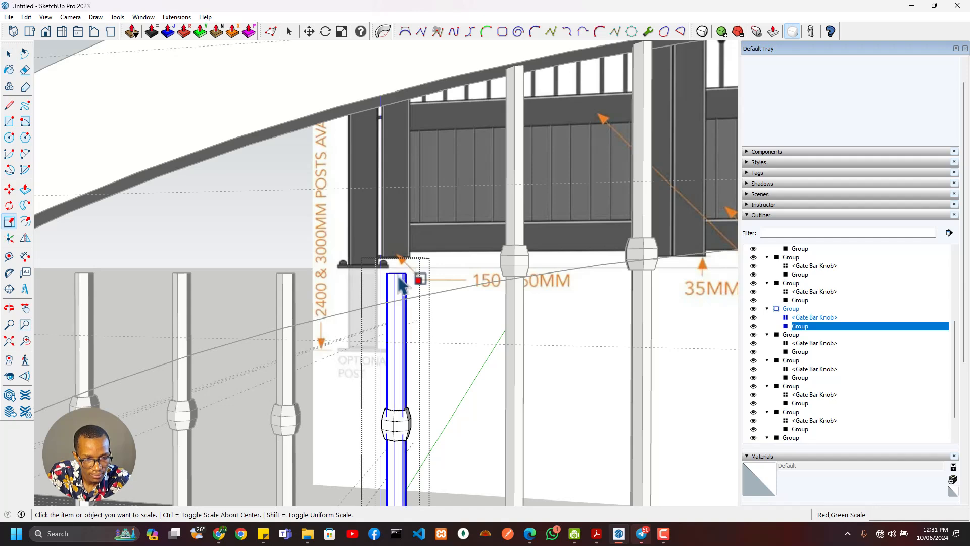
mouse_move(397, 277)
middle_down()
mouse_move(376, 433)
mouse_move(414, 283)
middle_up()
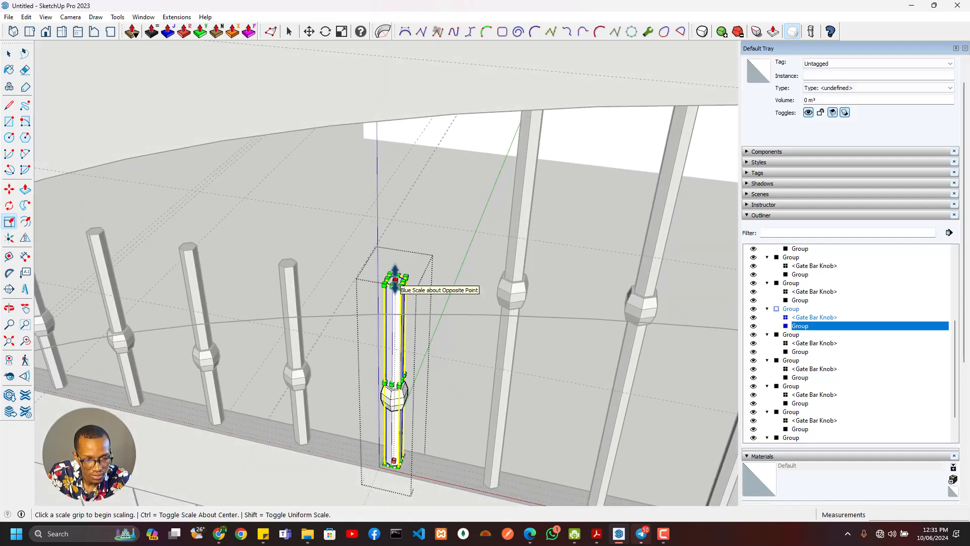
click(395, 277)
click(534, 101)
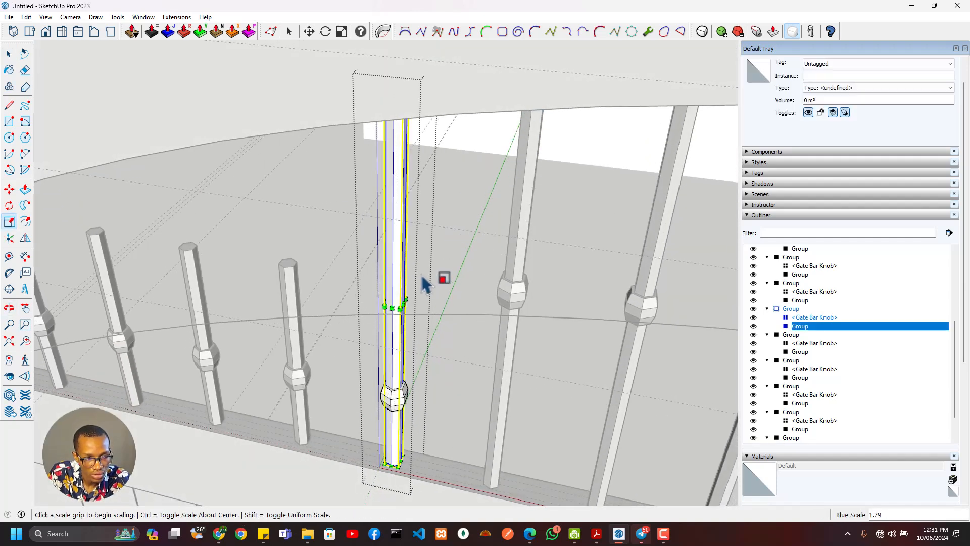
- Raise the knob on the sixth bar from the arch's low end by about 149 mm, near the adjacent tall bar's knob height
middle_drag(400, 253, 396, 428)
key(space)
click(405, 405)
key(m)
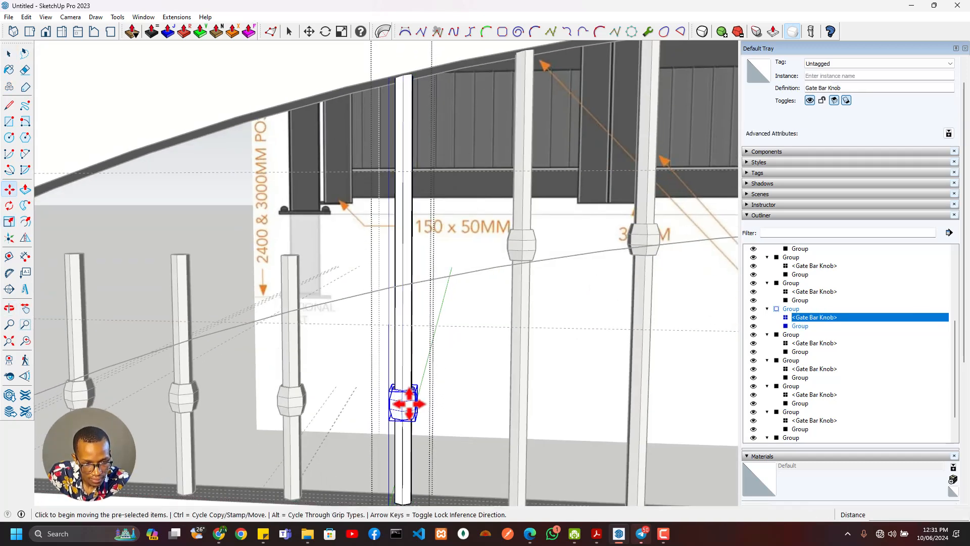
click(404, 402)
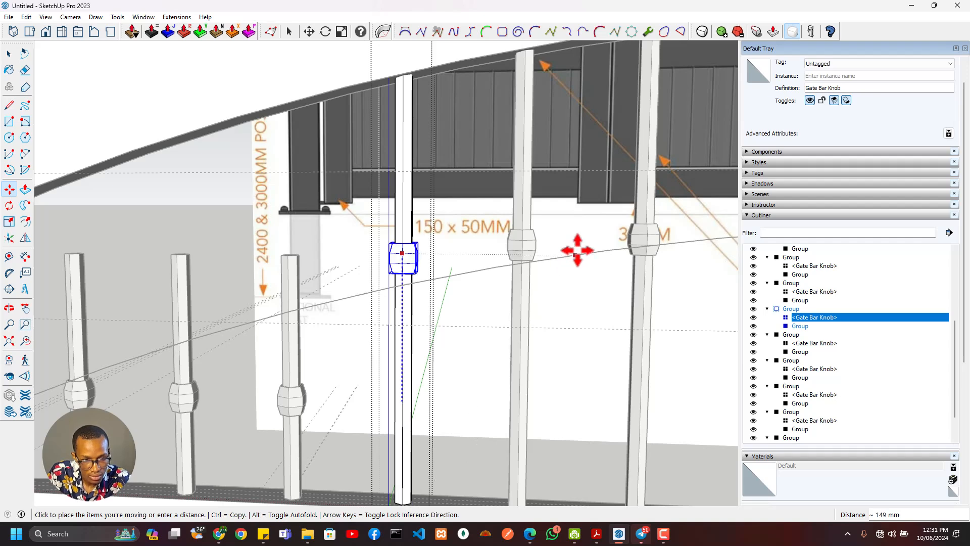
click(603, 252)
- Stretch the fifth bar from the arch's low end vertically by a factor of about 1.69 so it runs into the arched rail
scroll(397, 354, down, 2)
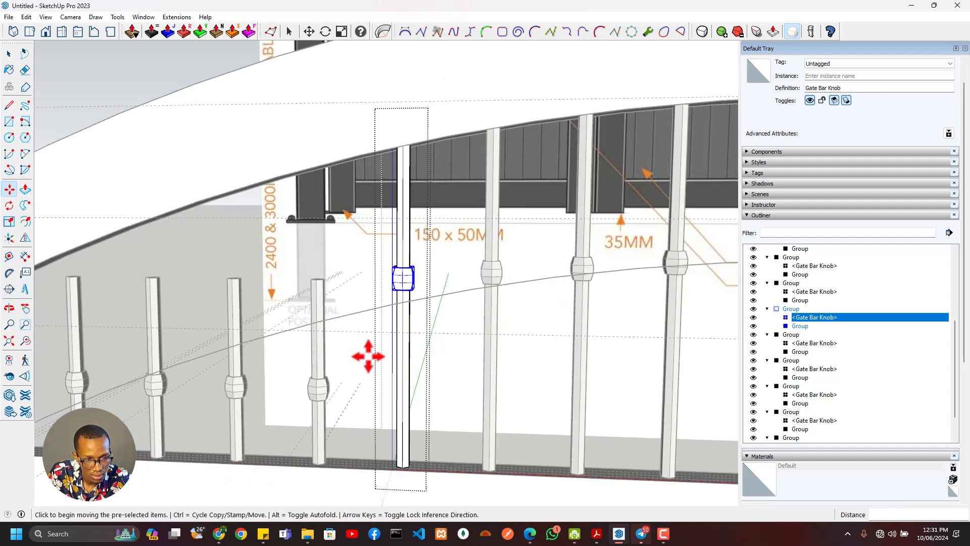
middle_drag(368, 355, 348, 348)
key(space)
click(319, 358)
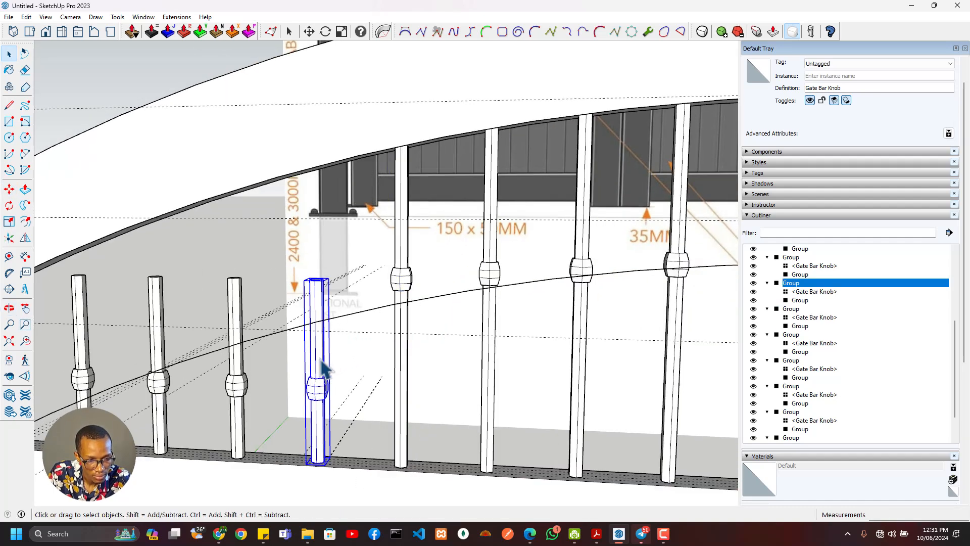
double_click(319, 295)
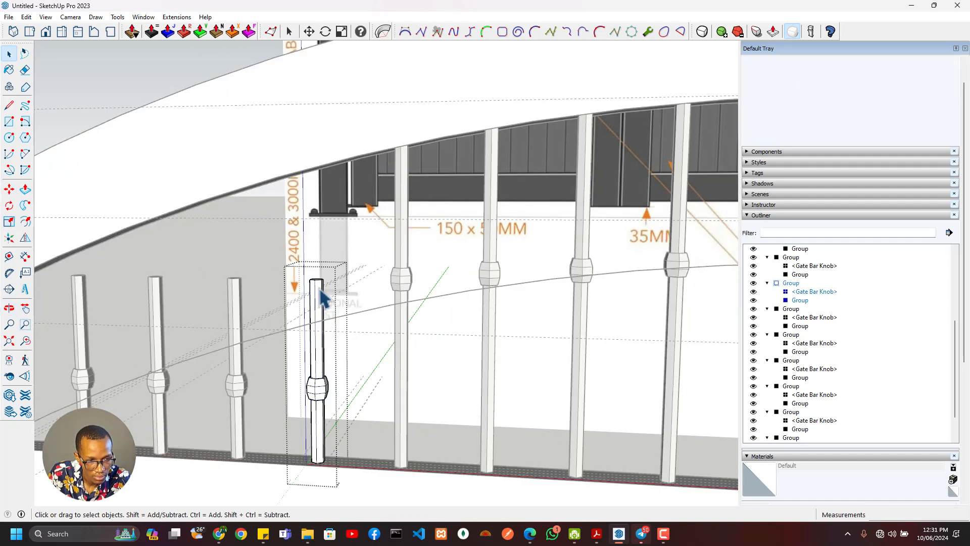
click(321, 298)
key(s)
scroll(320, 284, up, 4)
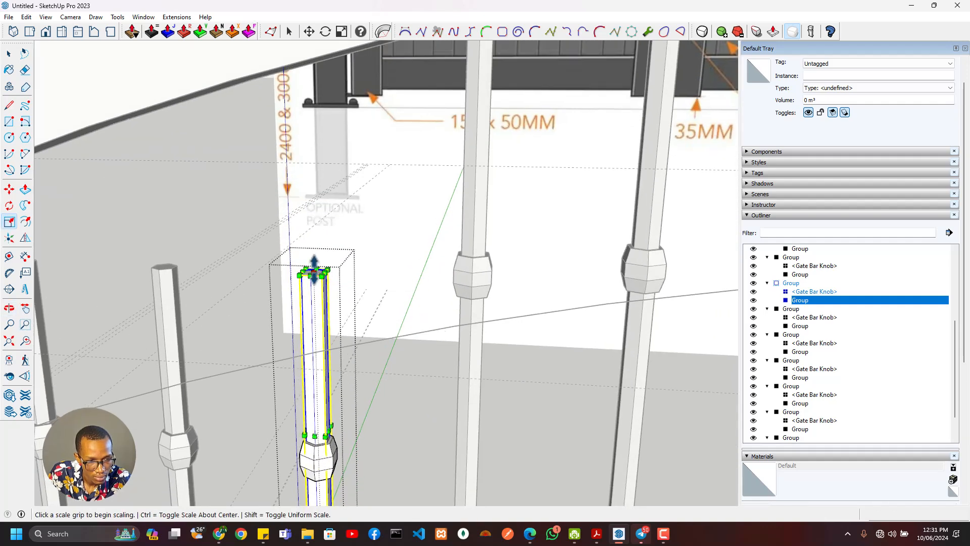
click(314, 271)
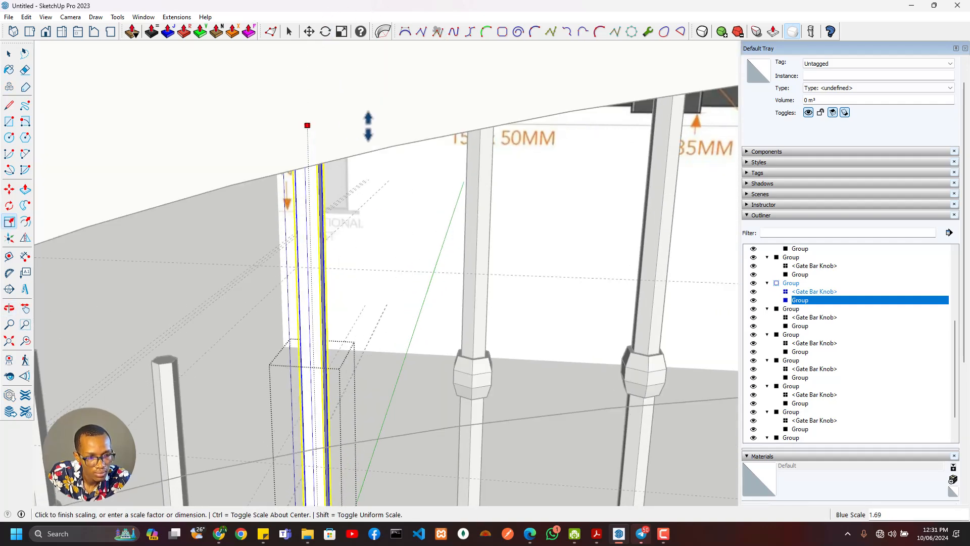
click(368, 126)
scroll(313, 222, down, 2)
middle_drag(287, 316, 320, 292)
- Raise the fifth bar's knob vertically to just below the height of the sixth bar's knob
key(space)
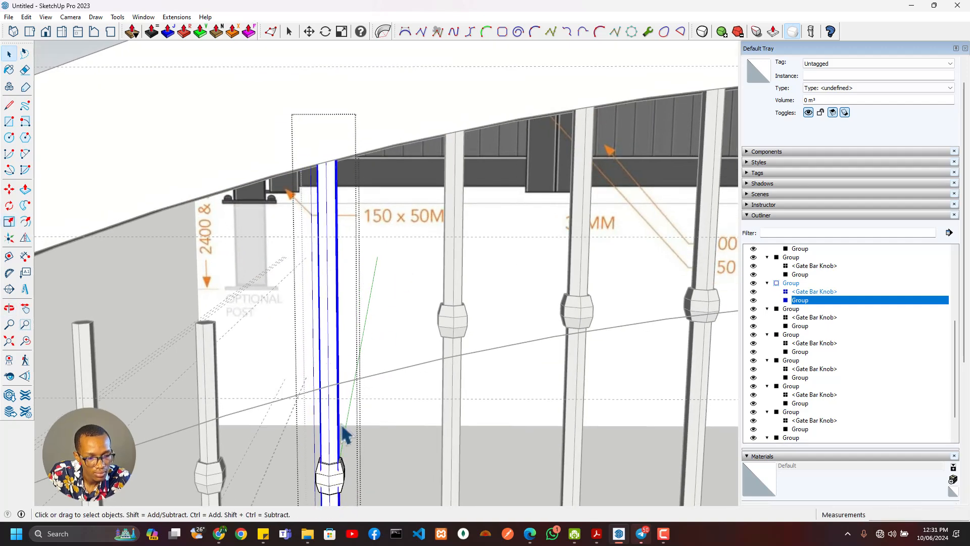
click(332, 477)
key(m)
click(326, 458)
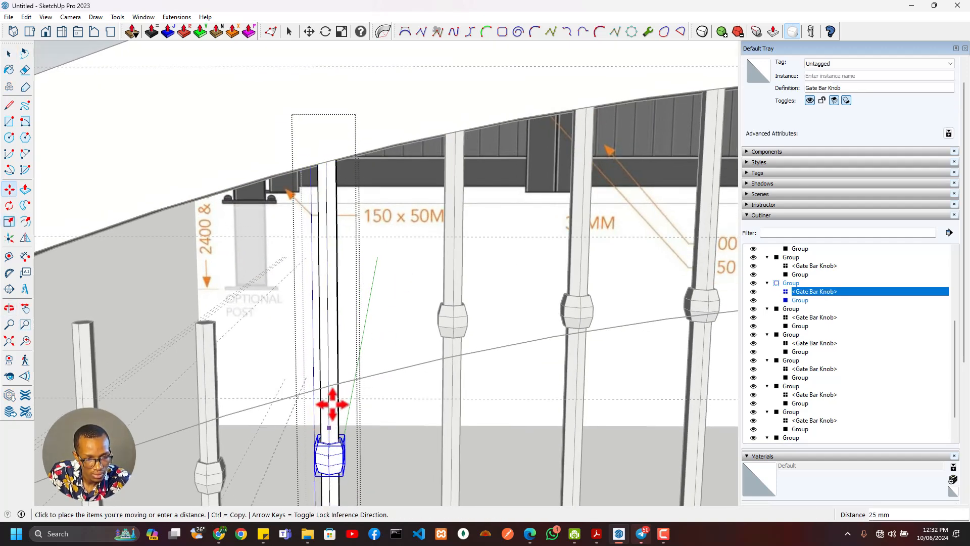
click(454, 317)
- Stretch the fourth bar from the arch's low end vertically until its top runs into the arched rail
middle_drag(320, 385, 309, 337)
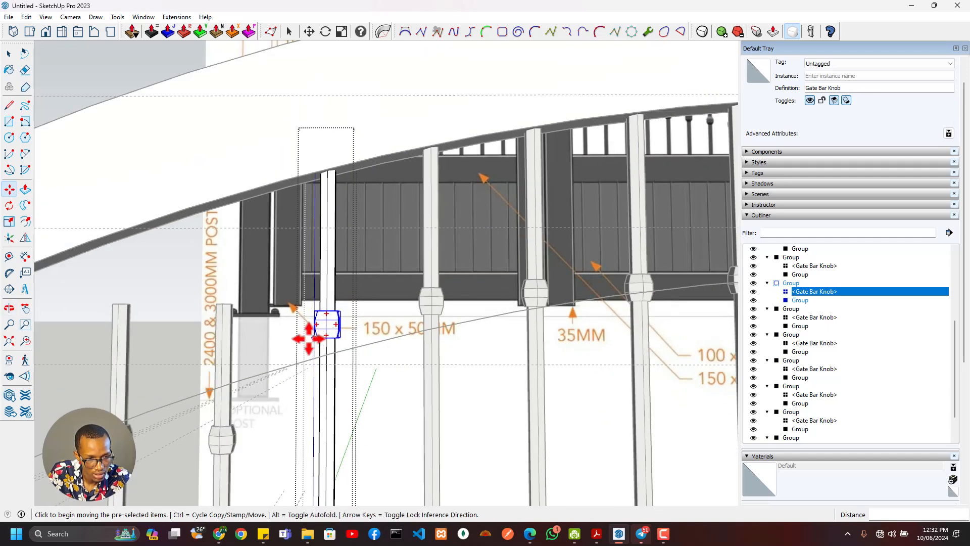
scroll(305, 342, down, 5)
shift+middle_drag(375, 299, 422, 264)
scroll(344, 308, up, 2)
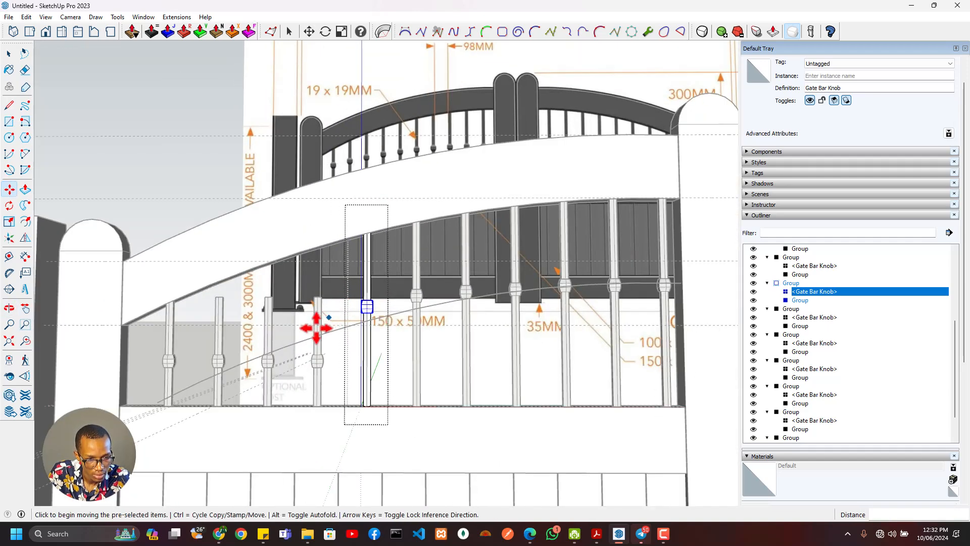
key(space)
click(320, 329)
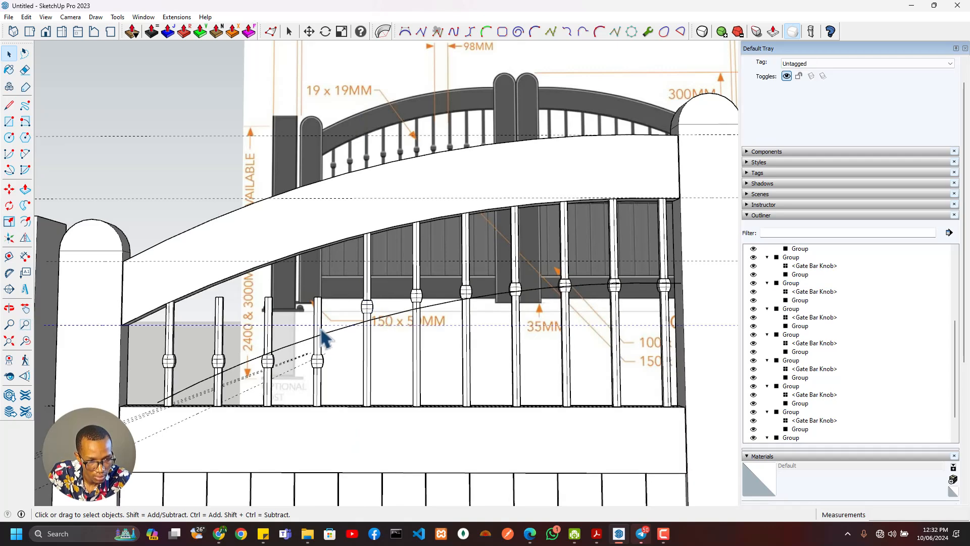
click(320, 331)
double_click(321, 312)
click(321, 319)
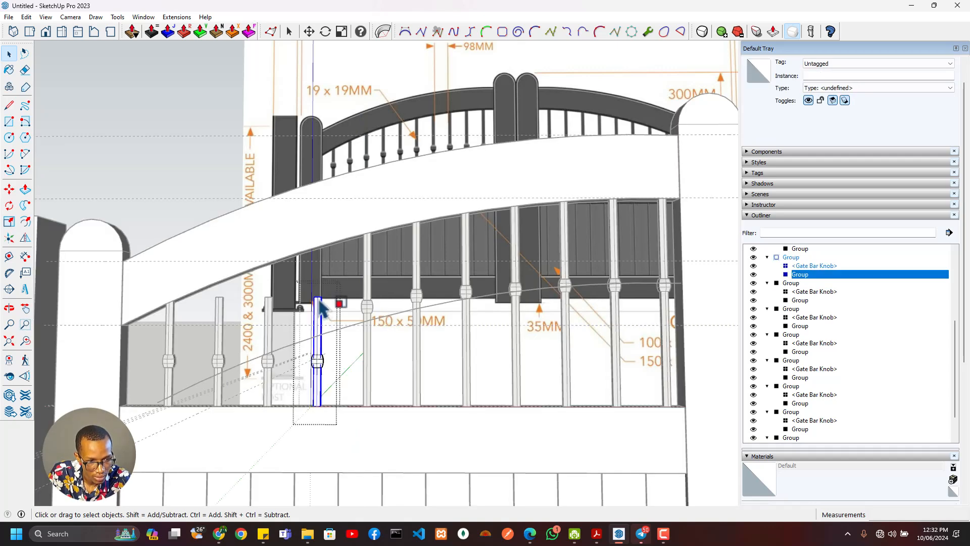
key(s)
middle_drag(321, 334, 309, 348)
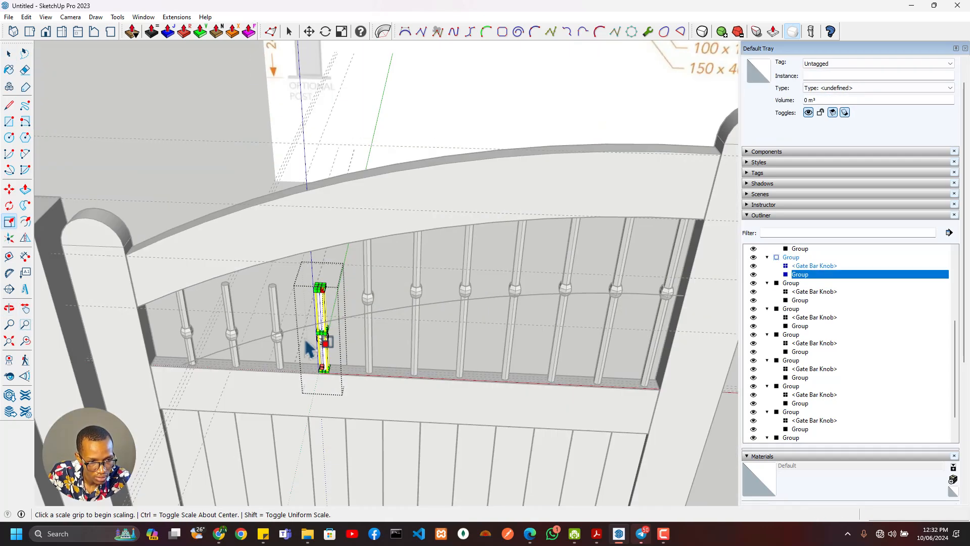
click(323, 293)
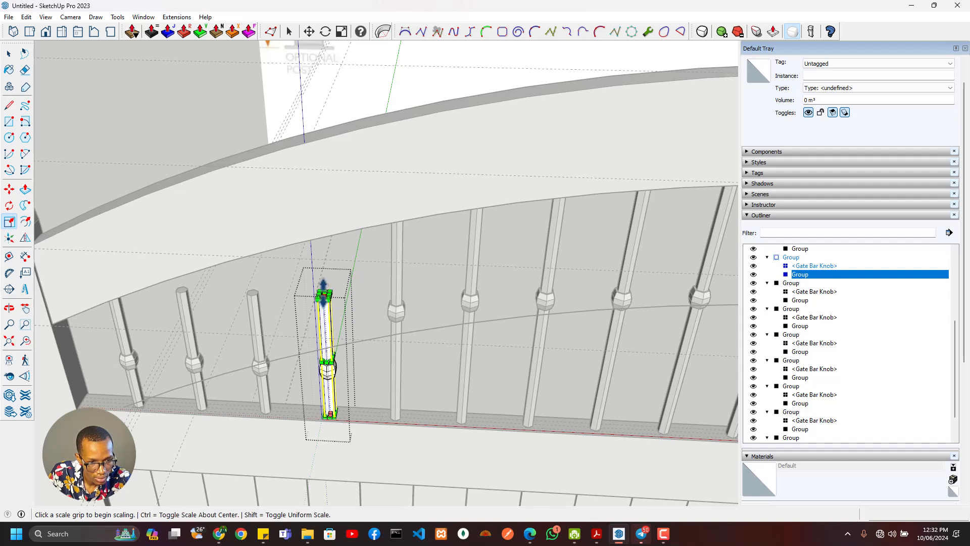
click(340, 221)
- Raise the fourth bar's knob about 104 mm, slightly below the height of the fifth bar's knob
middle_drag(343, 226, 373, 192)
key(space)
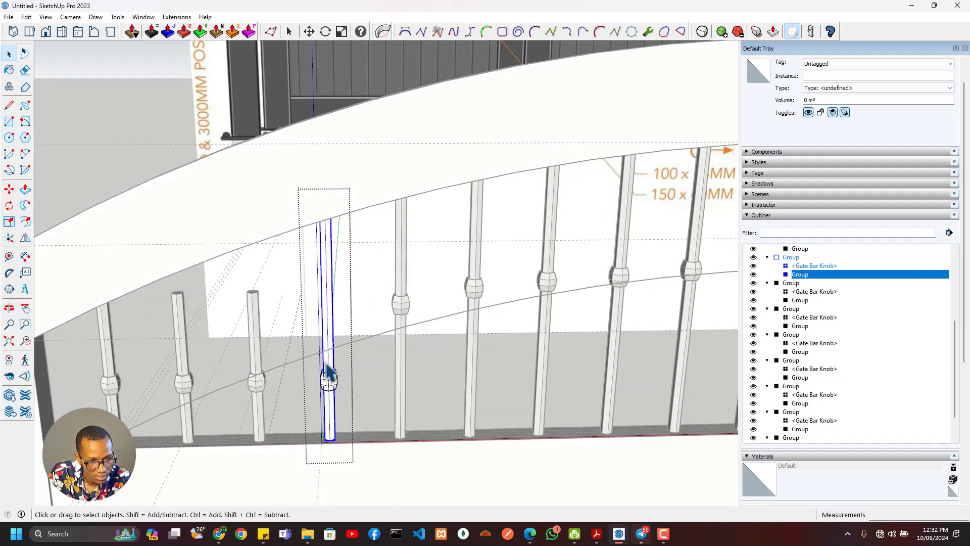
click(332, 380)
key(m)
scroll(330, 363, up, 2)
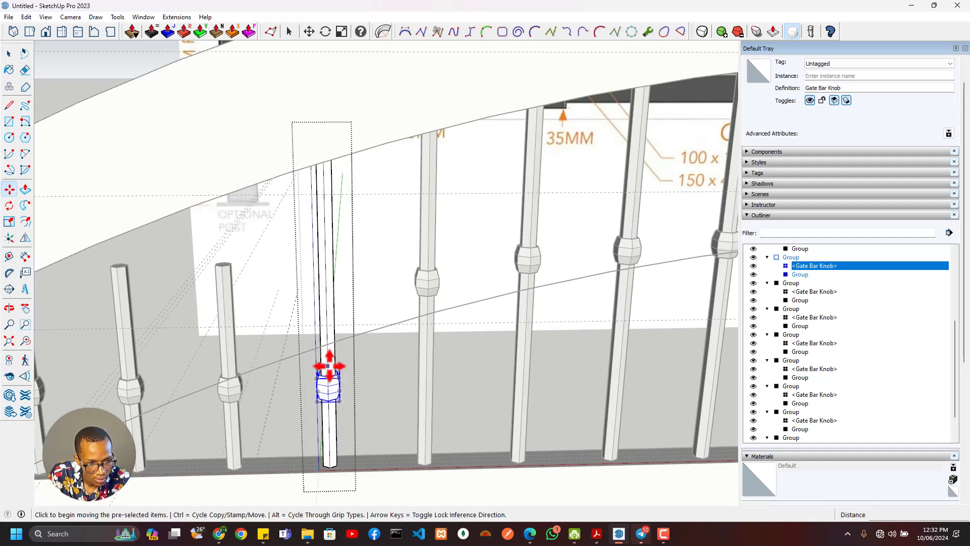
click(330, 363)
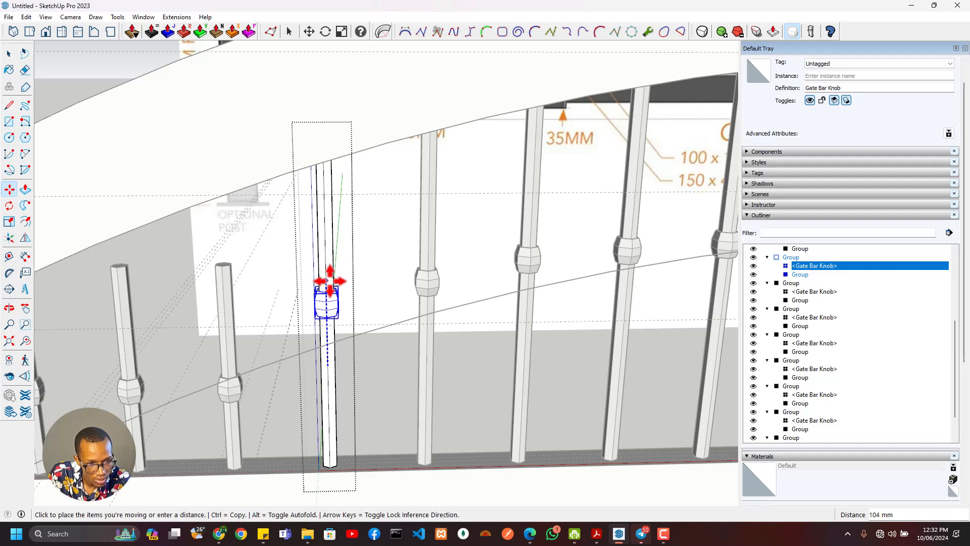
click(329, 279)
- Stretch the third bar from the arch's low end vertically until its top runs into the arched rail
middle_drag(278, 329, 364, 281)
scroll(437, 242, up, 3)
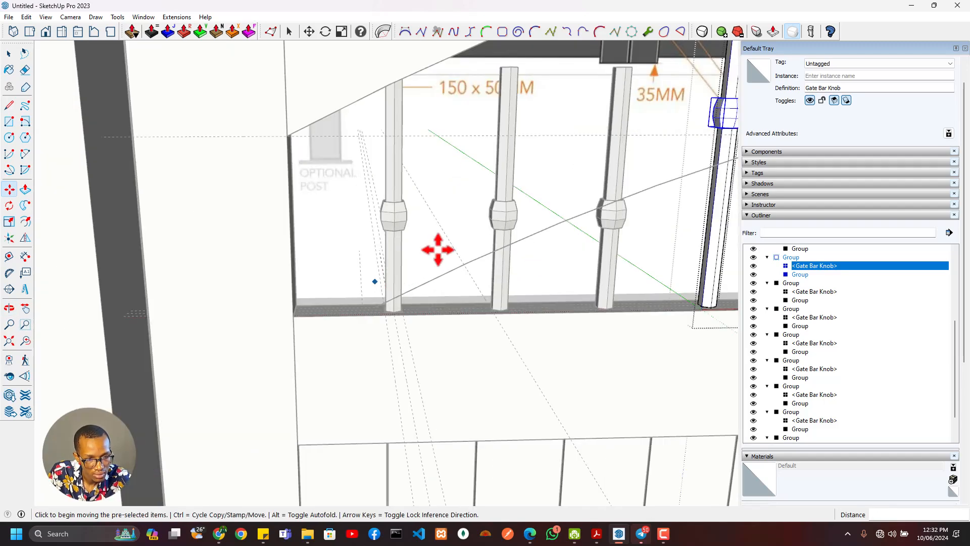
key(space)
click(574, 200)
middle_drag(574, 199, 299, 207)
double_click(306, 204)
key(s)
click(304, 177)
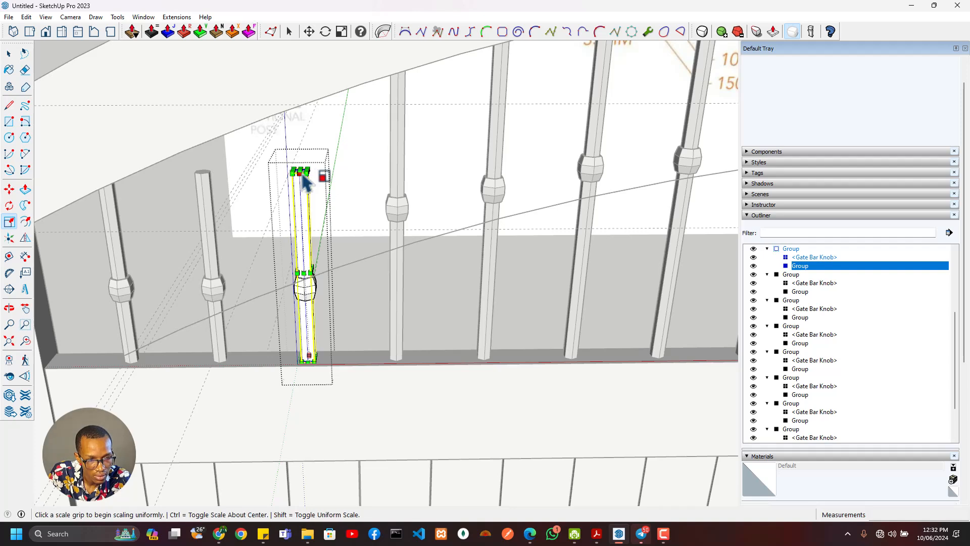
click(300, 171)
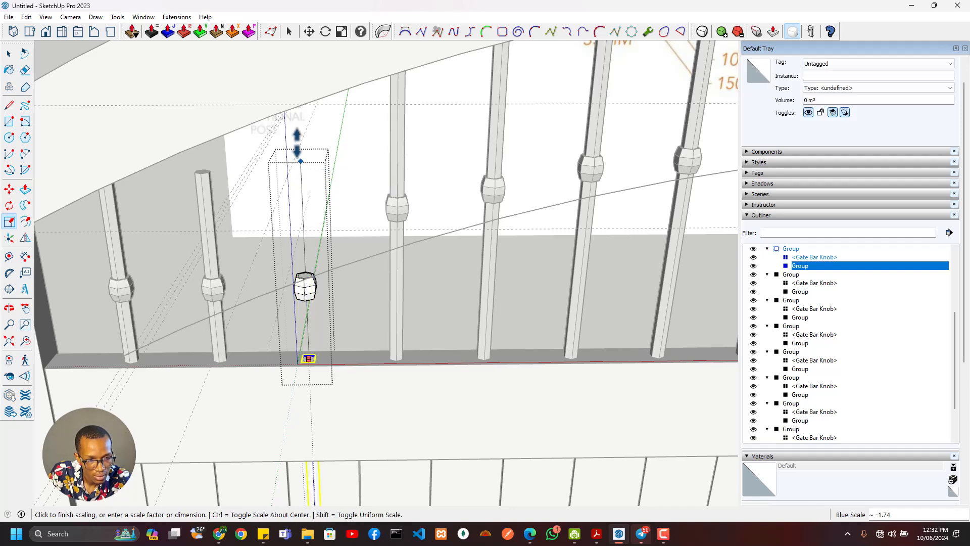
click(245, 103)
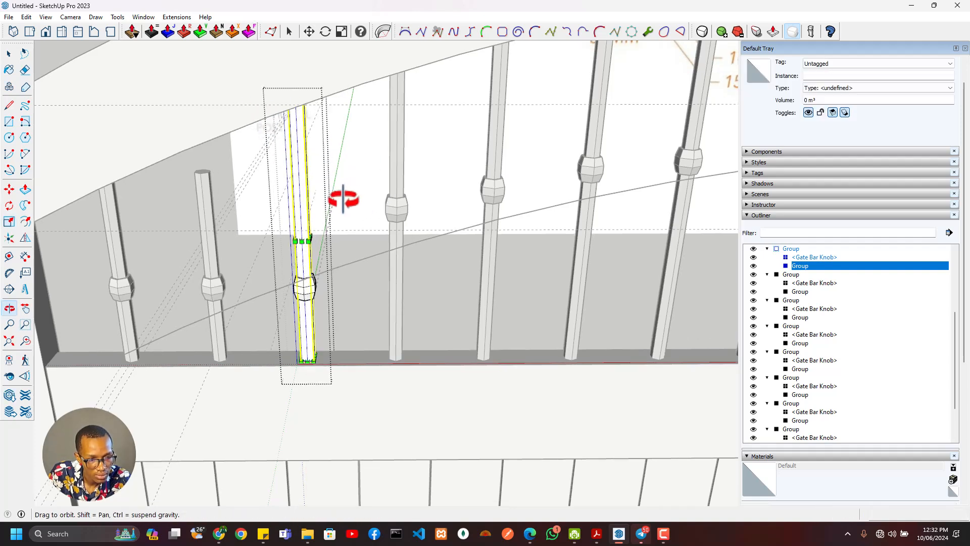
- Raise the third bar's knob about 95 mm, then lower it about 10 mm to sit slightly below the fourth bar's knob
middle_drag(343, 195, 283, 336)
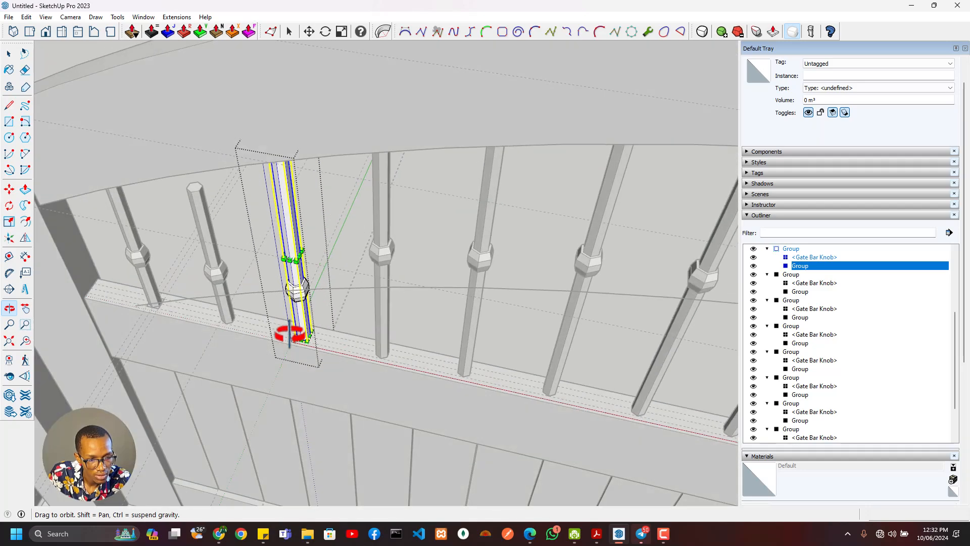
click(299, 293)
middle_drag(303, 303, 357, 199)
key(m)
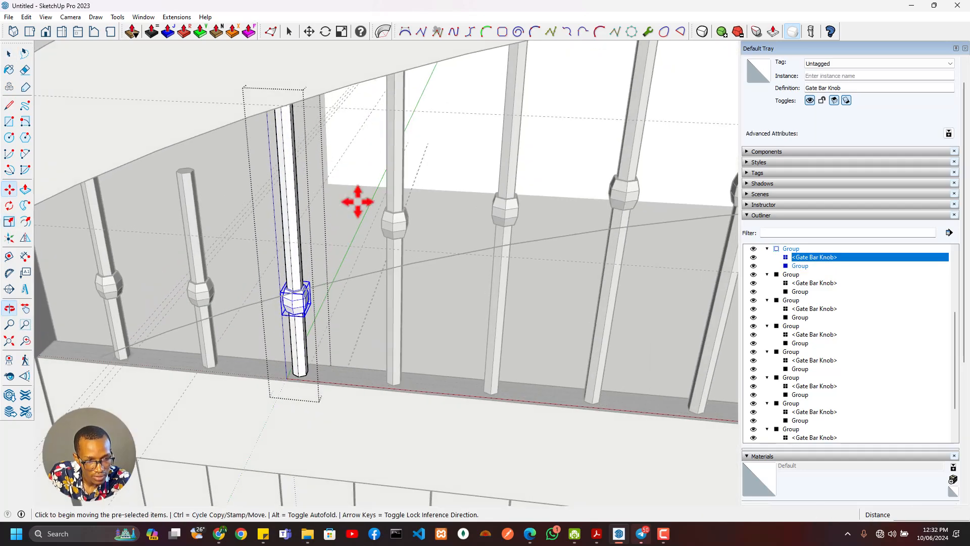
click(305, 299)
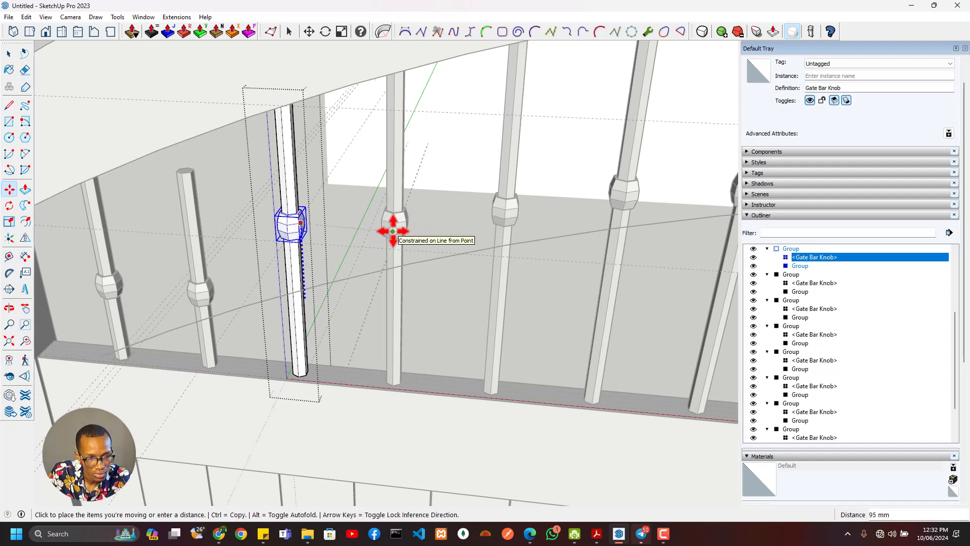
click(394, 223)
middle_drag(227, 289, 314, 152)
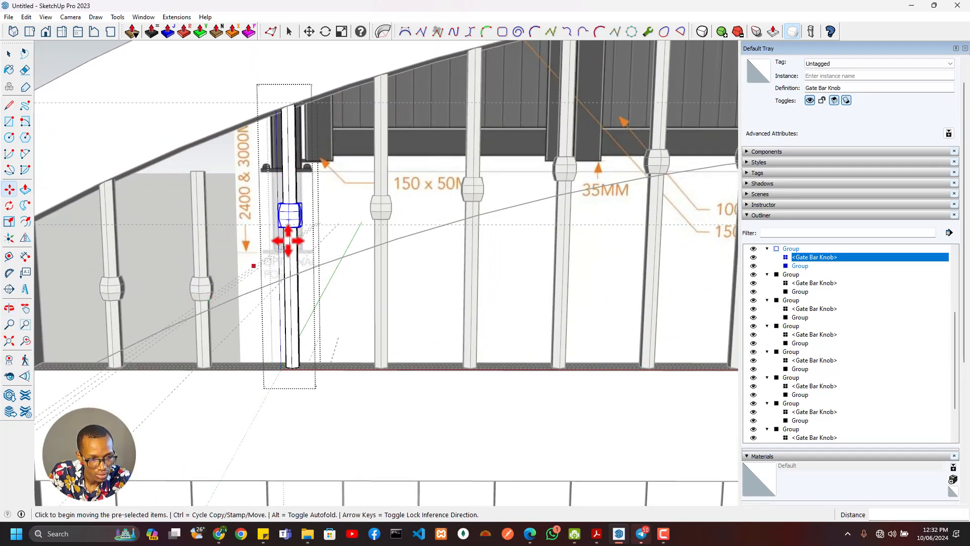
click(381, 202)
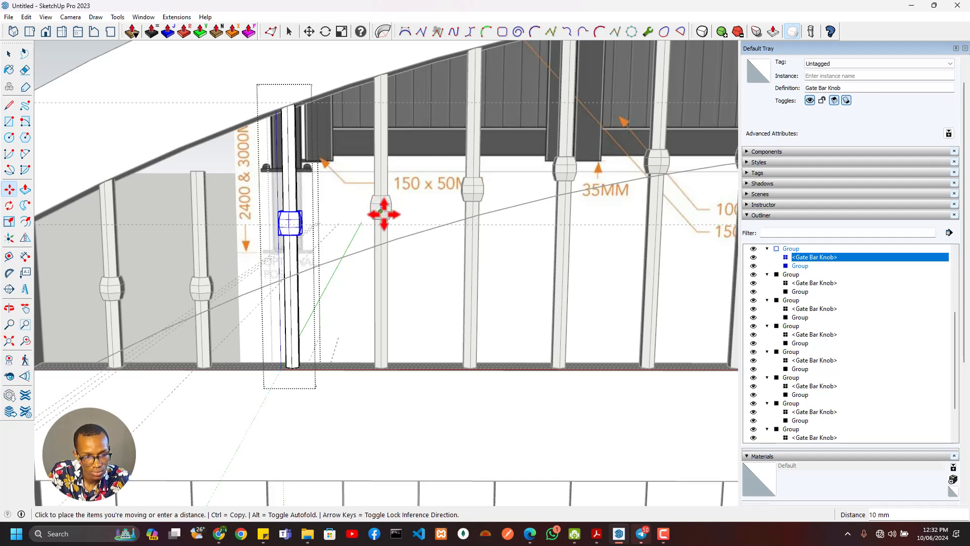
- Stretch the second bar from the arch's low end vertically by a factor of about 1.20 so it runs into the arched rail
key(space)
double_click(206, 291)
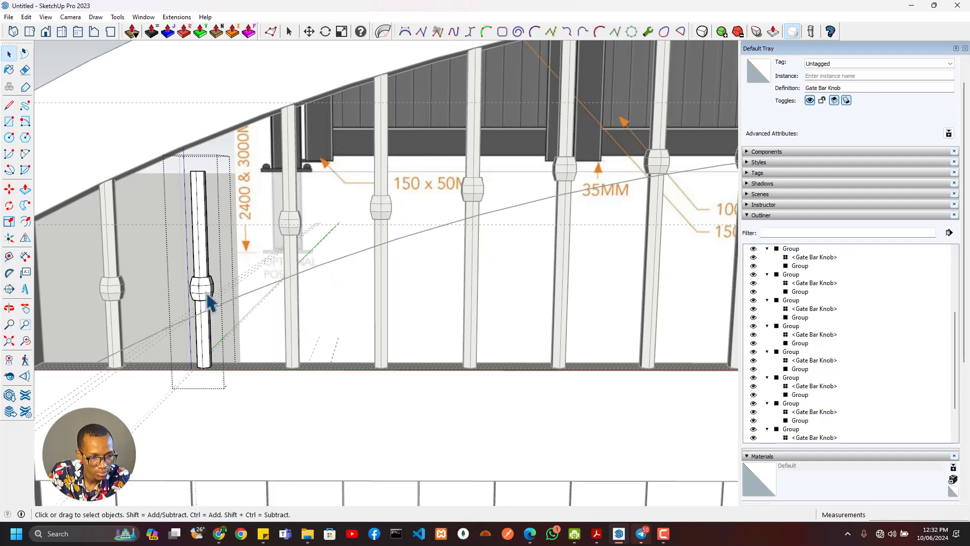
click(205, 227)
middle_drag(165, 393, 212, 147)
key(s)
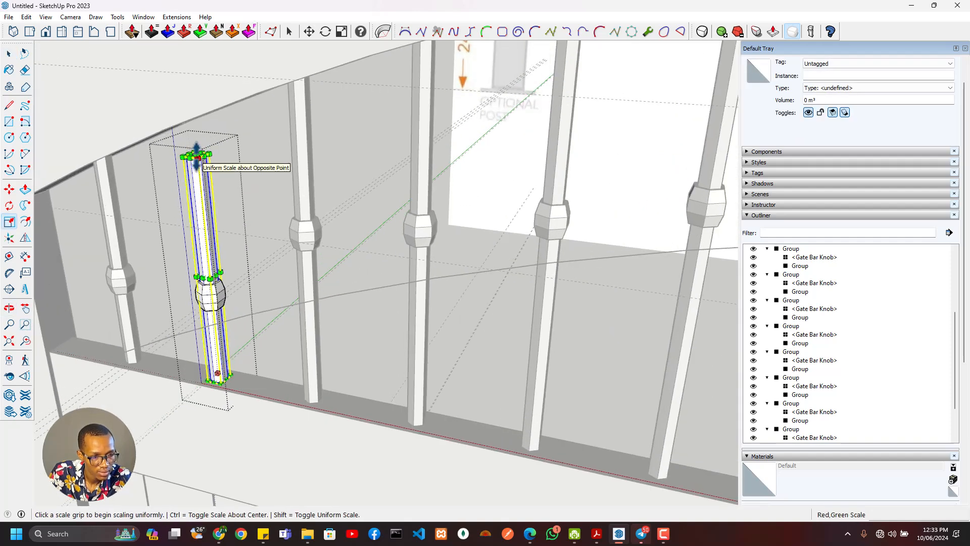
click(196, 156)
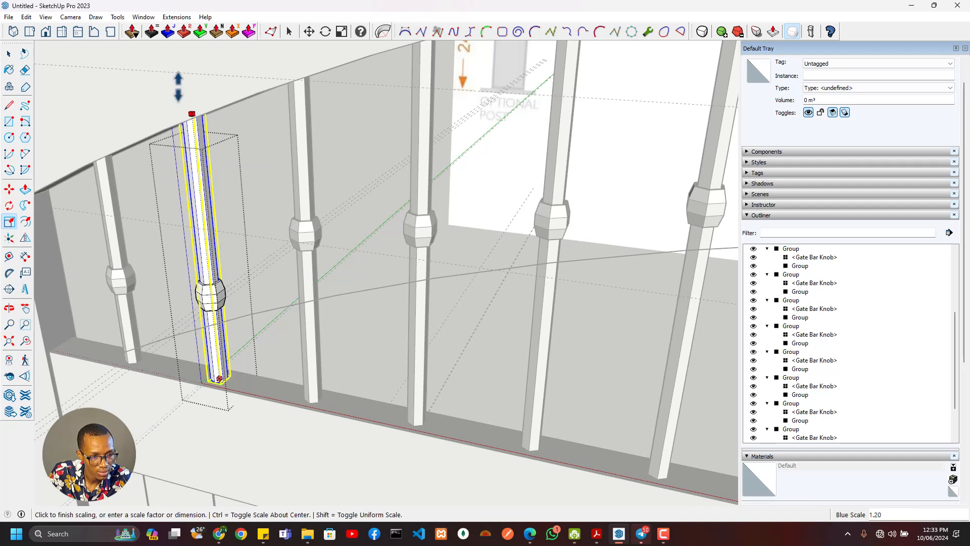
click(183, 95)
- Raise the second bar's knob 65 mm, using the third bar's knob as the height reference
key(space)
click(210, 295)
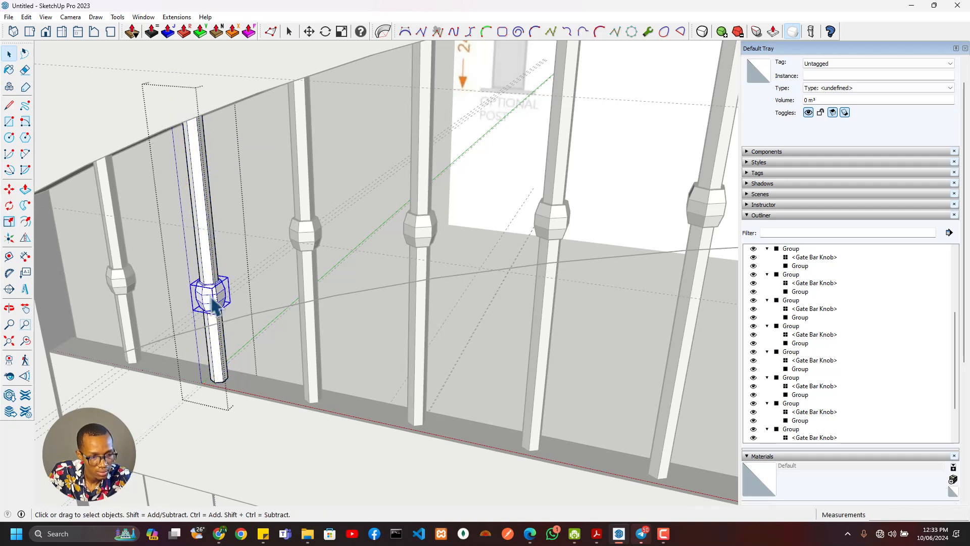
key(s)
key(m)
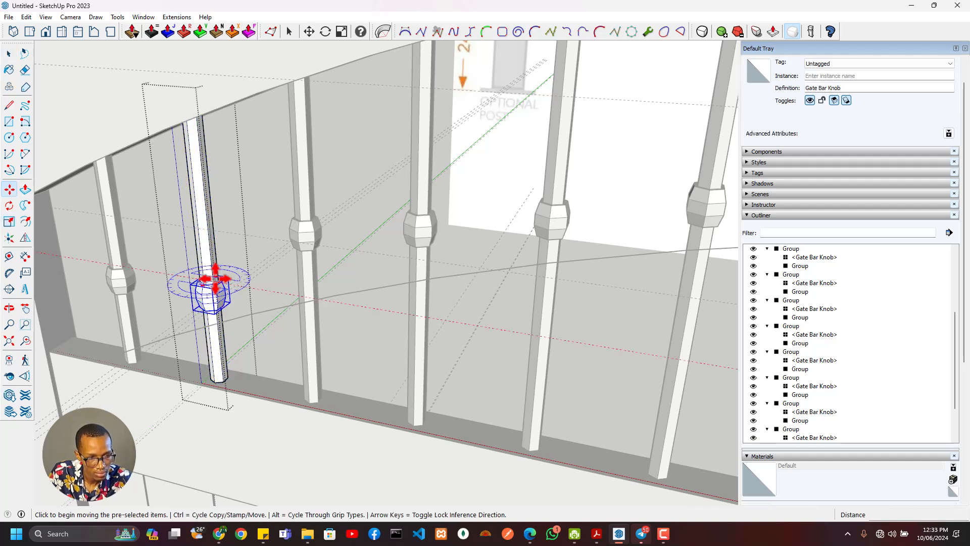
click(216, 296)
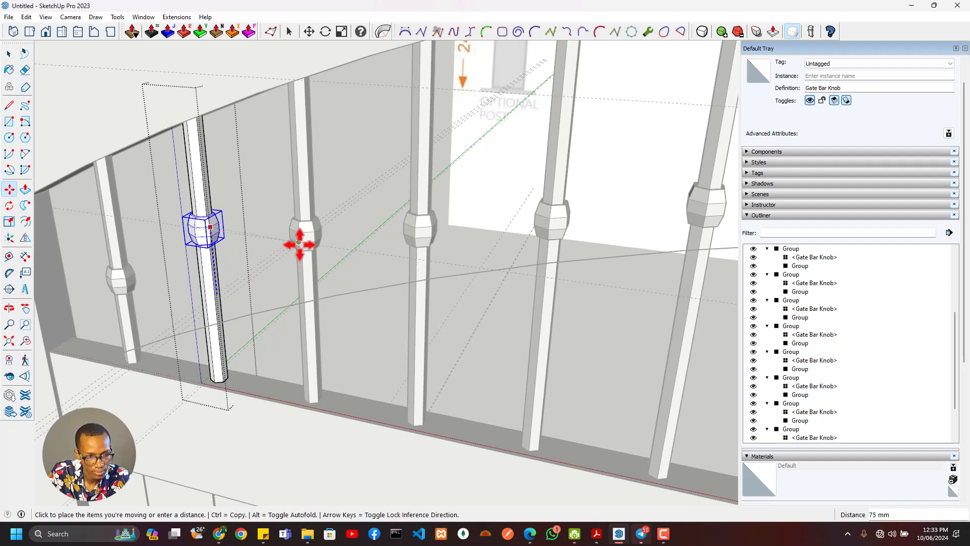
click(302, 251)
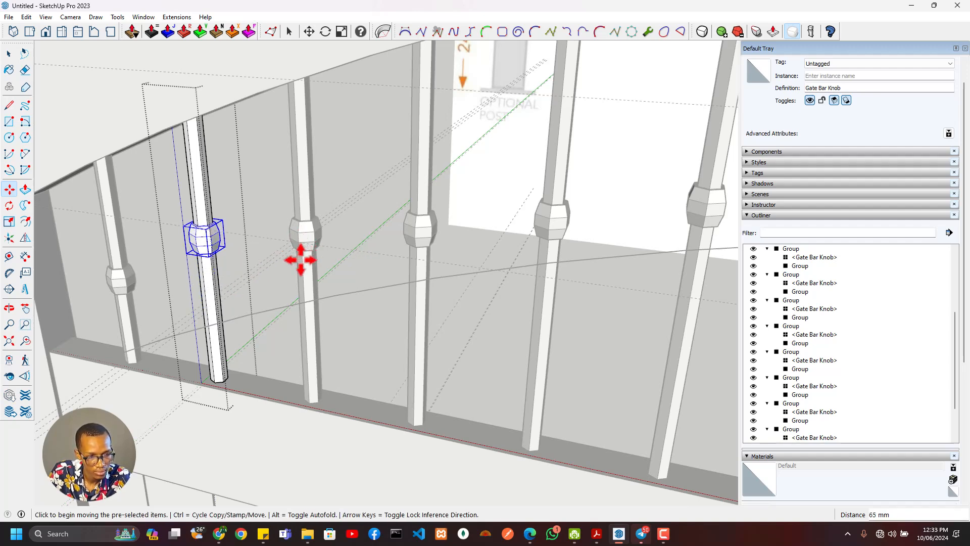
middle_drag(299, 258, 205, 257)
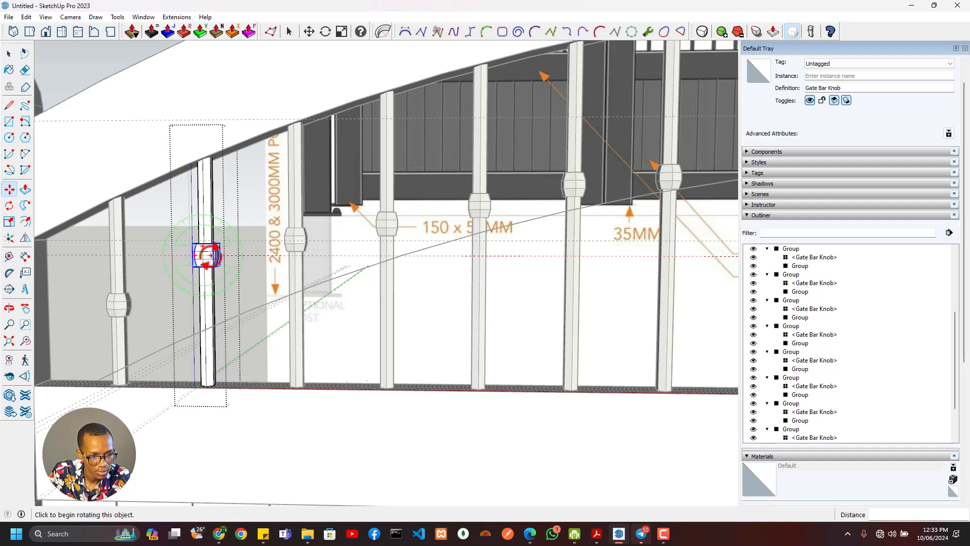
- Lower the second bar's knob about 2 mm to fine-tune its place on the knob curve
click(207, 250)
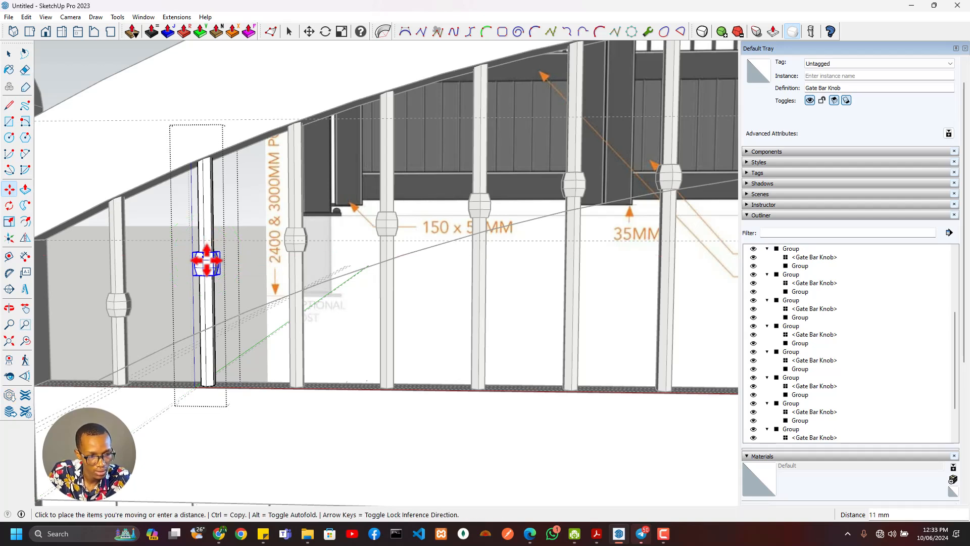
click(206, 257)
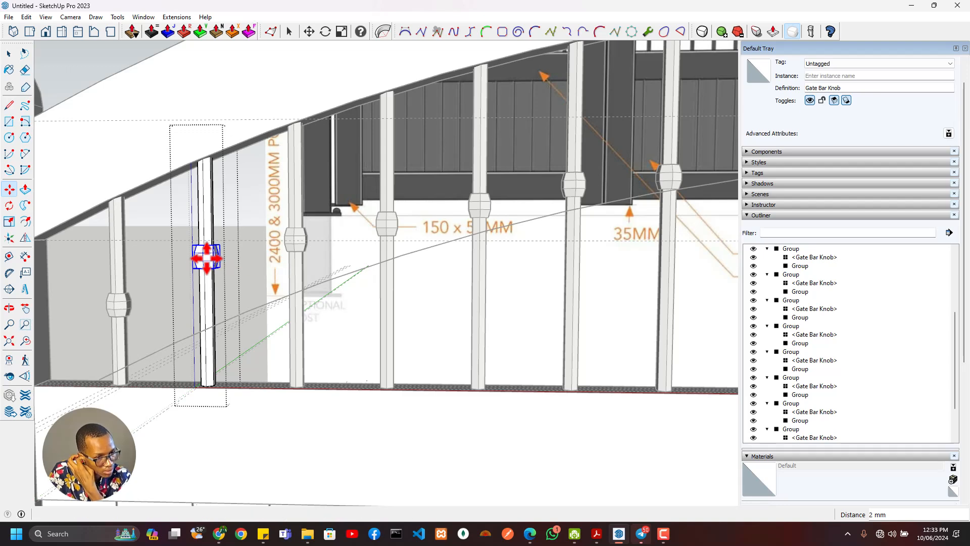
key(space)
- Raise the knob of the first bar at the arch's low end about 35 mm to follow the knob curve
double_click(124, 316)
click(126, 316)
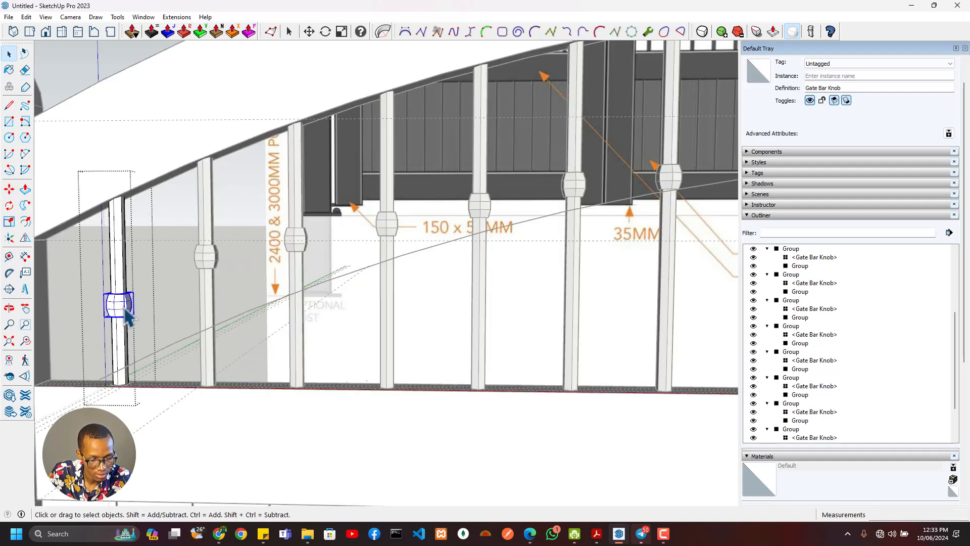
key(m)
click(123, 299)
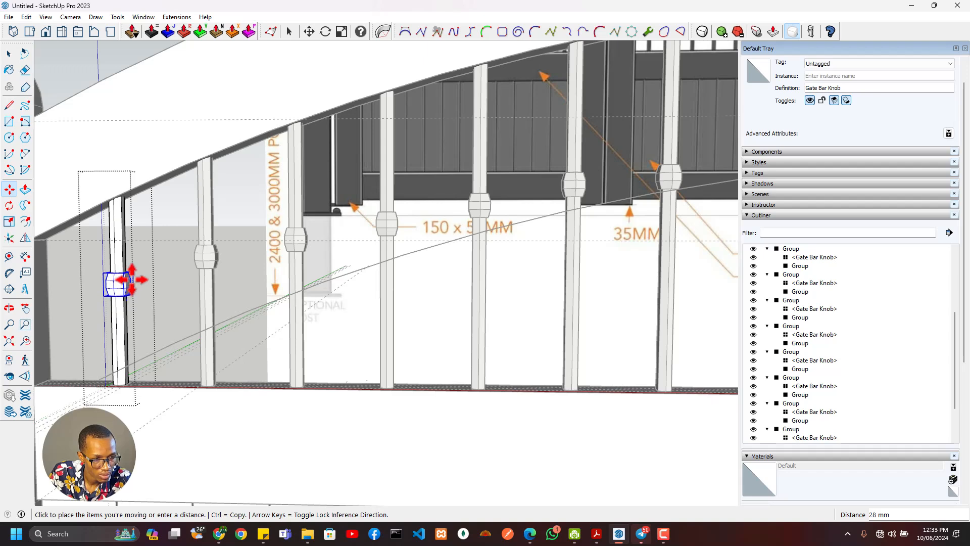
click(130, 276)
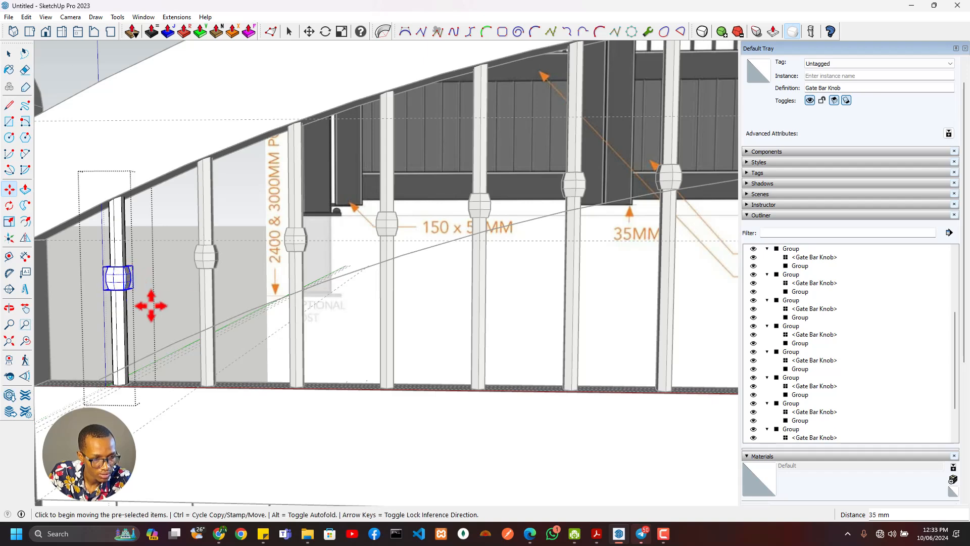
- Delete the curved guide line running across the bars below the arched rail
scroll(151, 303, down, 3)
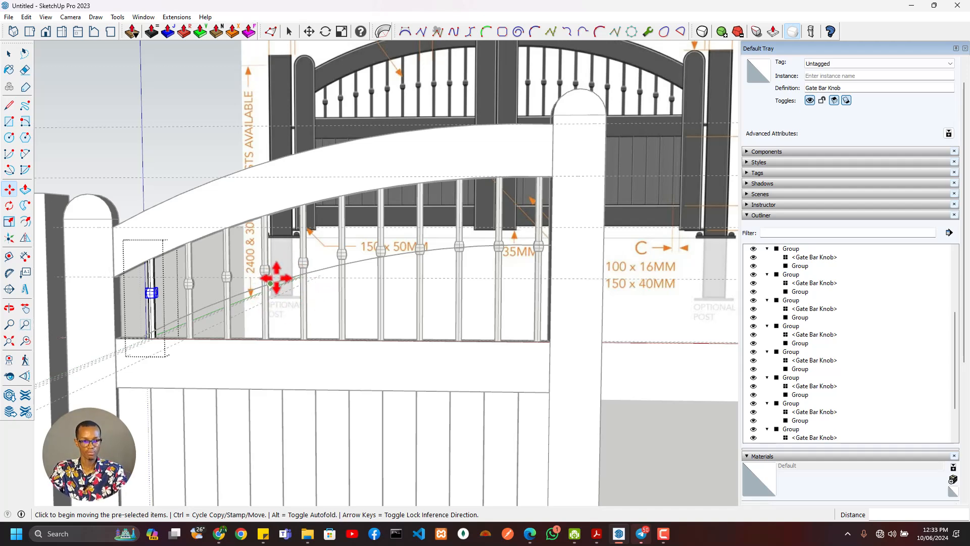
key(space)
click(376, 282)
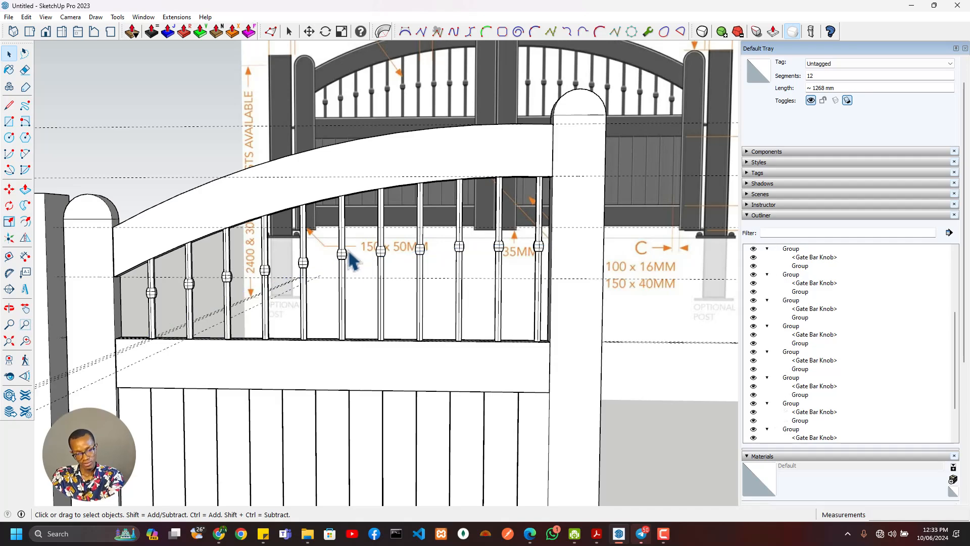
scroll(324, 283, down, 2)
scroll(326, 279, down, 1)
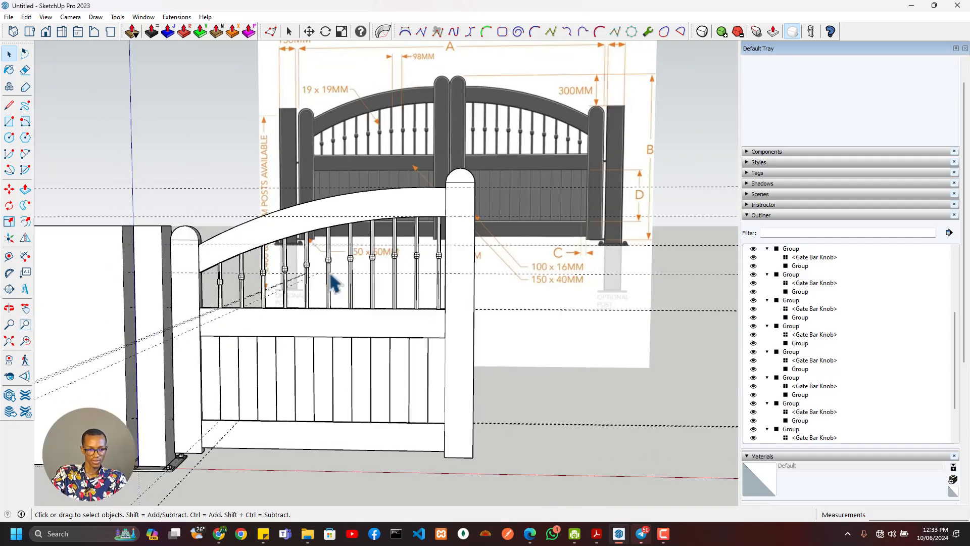
middle_drag(360, 283, 326, 292)
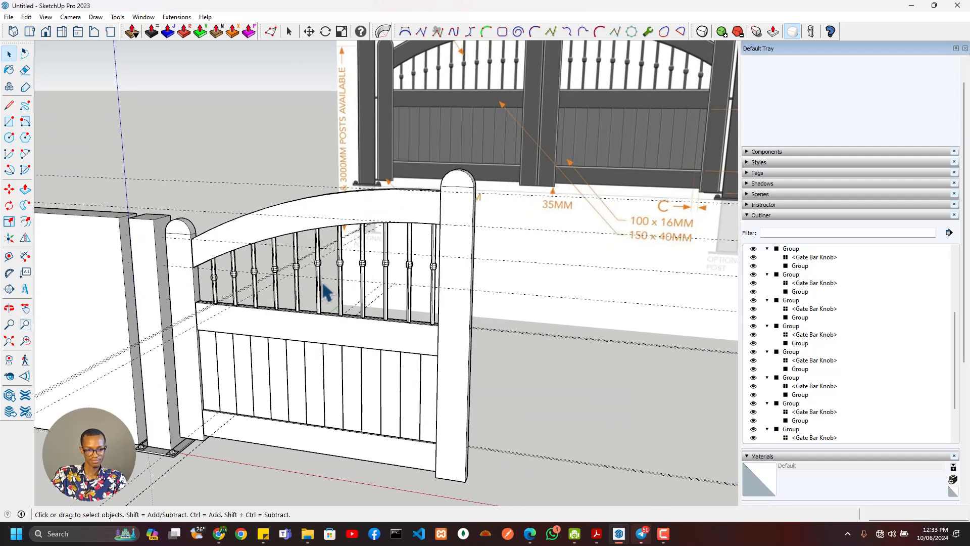
- Collapse all the expanded bar groups in the Outliner so their knobs and inner groups are no longer listed
click(769, 326)
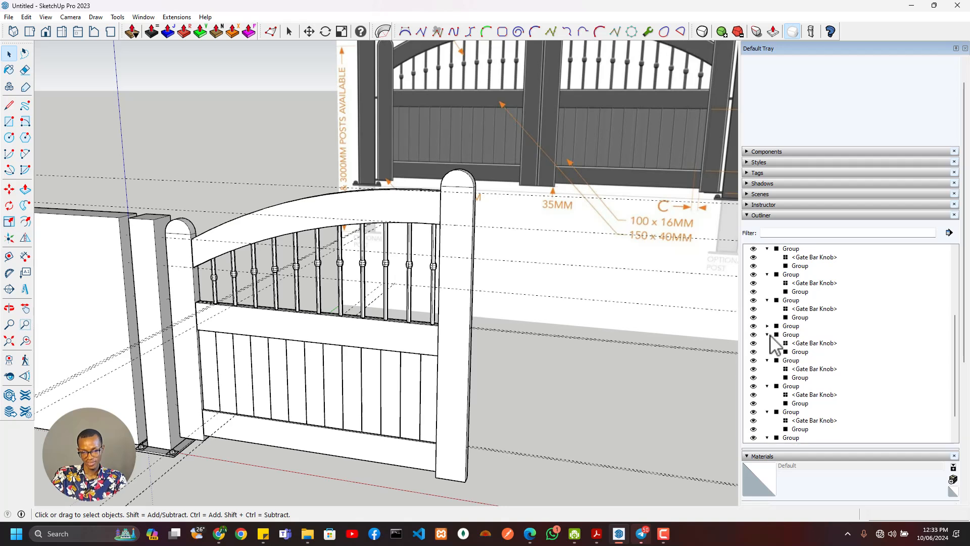
click(768, 334)
click(768, 343)
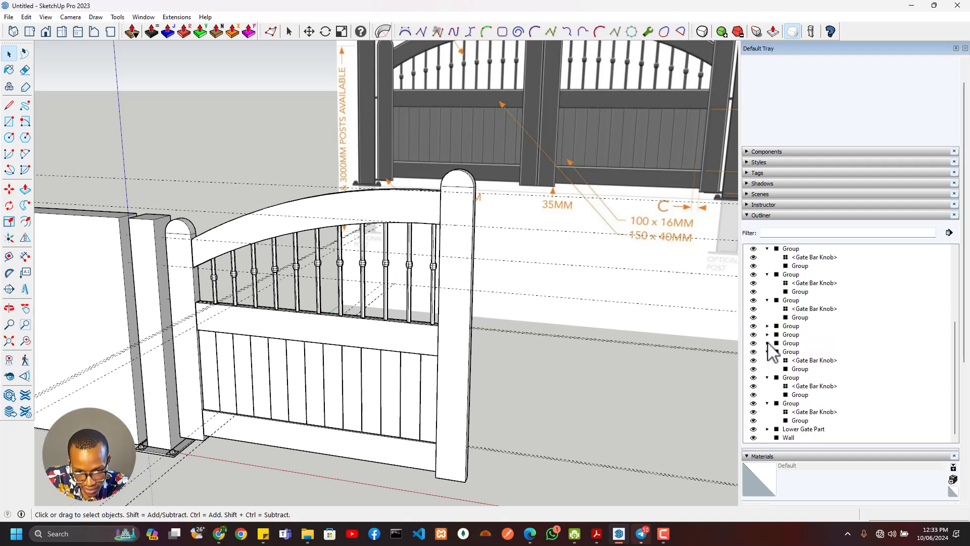
click(768, 351)
click(768, 378)
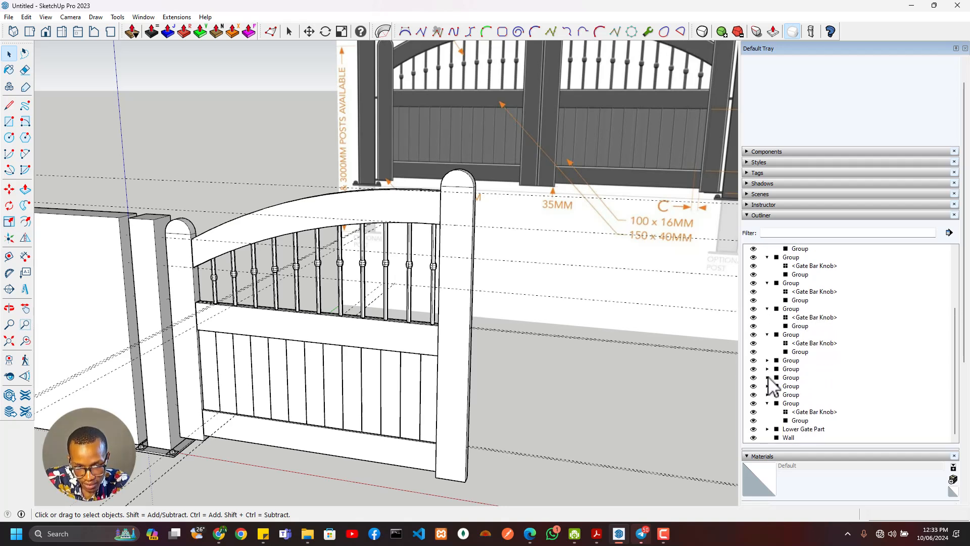
click(768, 334)
click(767, 326)
click(767, 317)
click(767, 309)
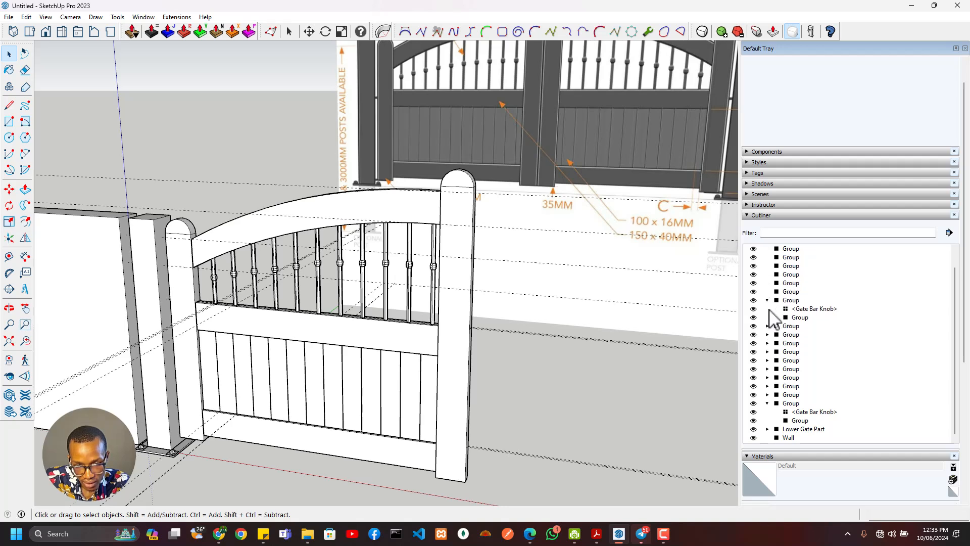
click(768, 300)
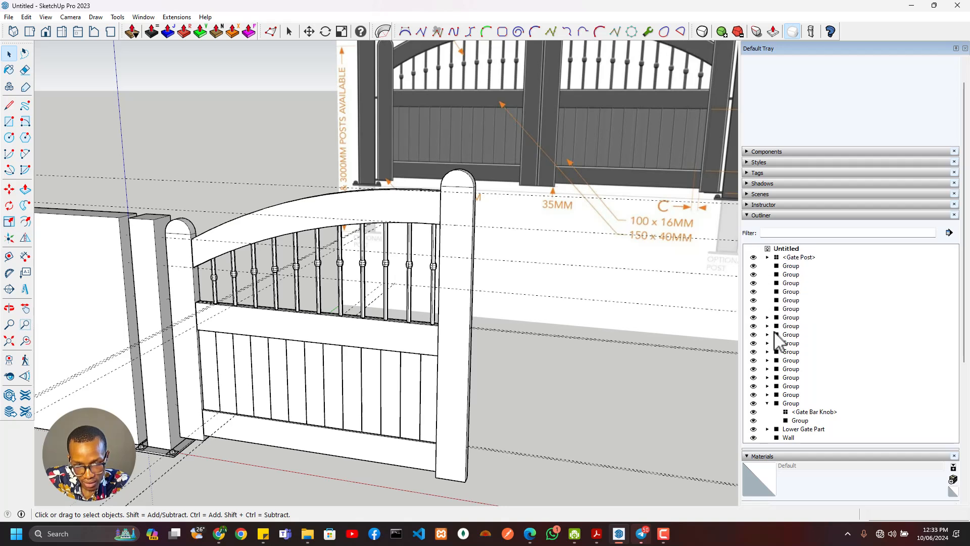
click(768, 402)
click(792, 403)
shift+click(800, 326)
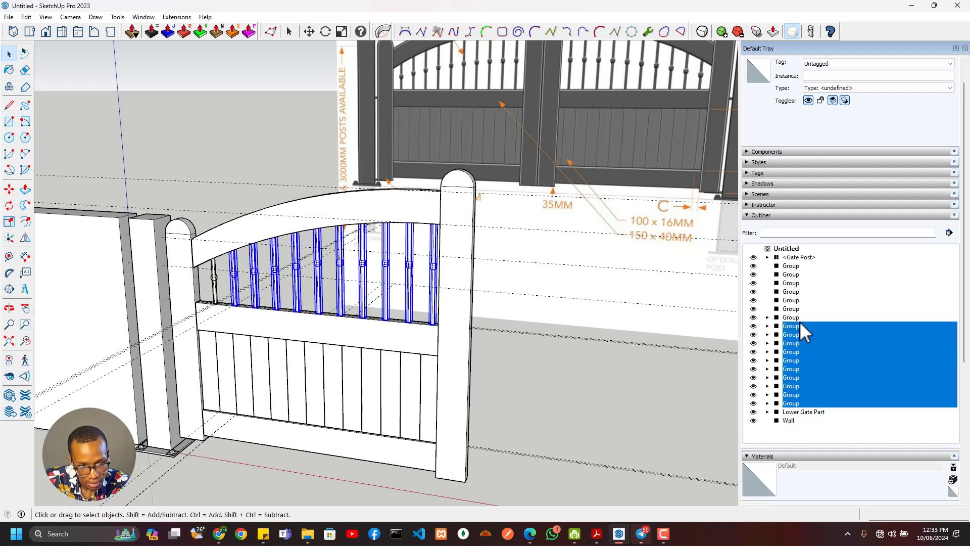
click(796, 317)
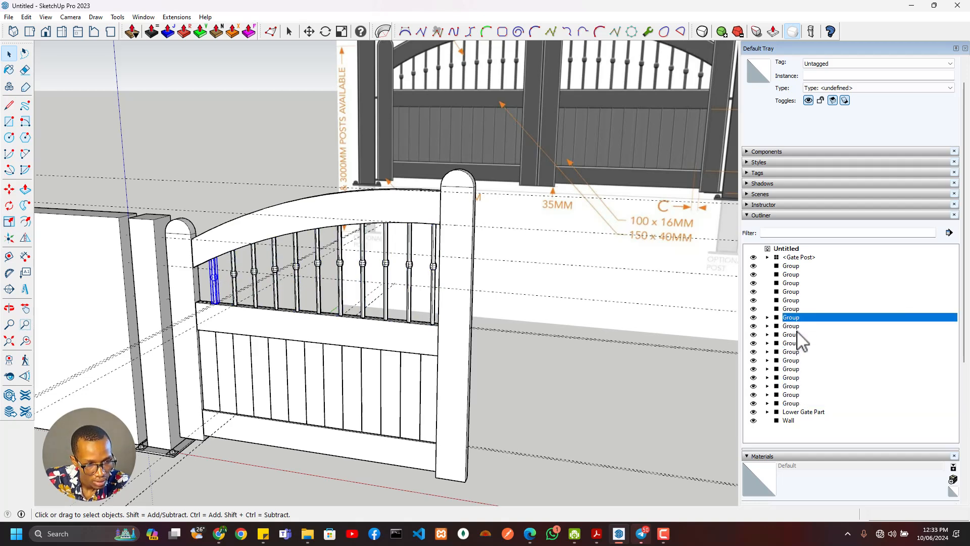
click(791, 404)
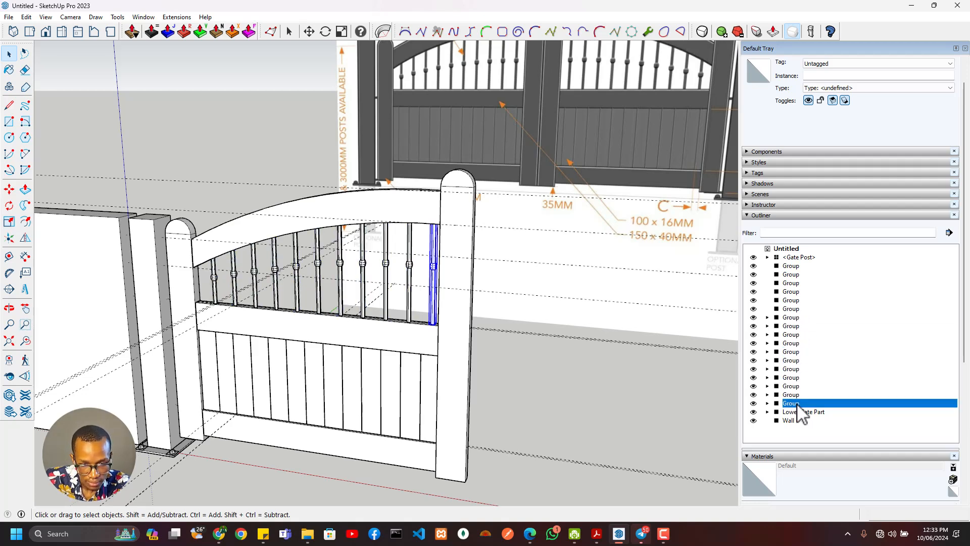
click(794, 318)
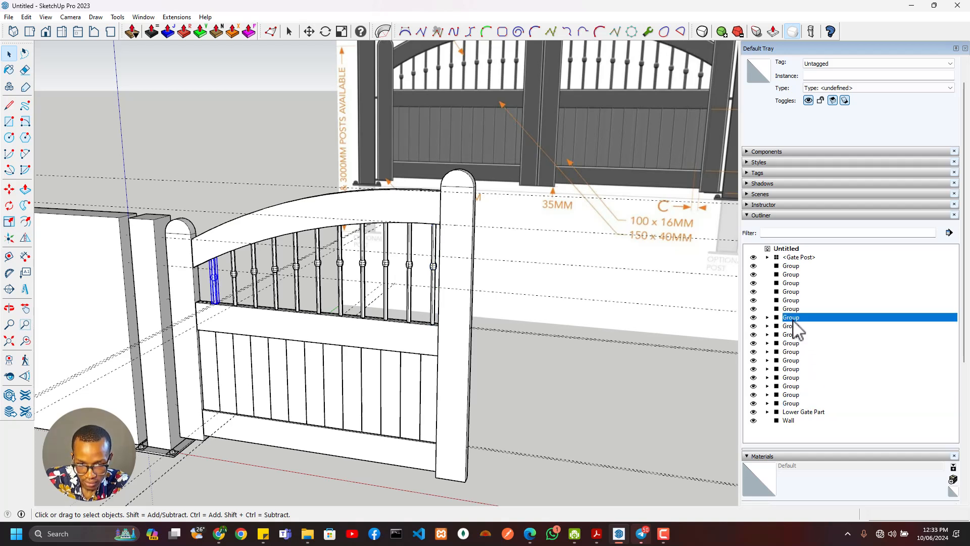
- Combine all eleven vertical gate bars with their knobs into one group
click(792, 404)
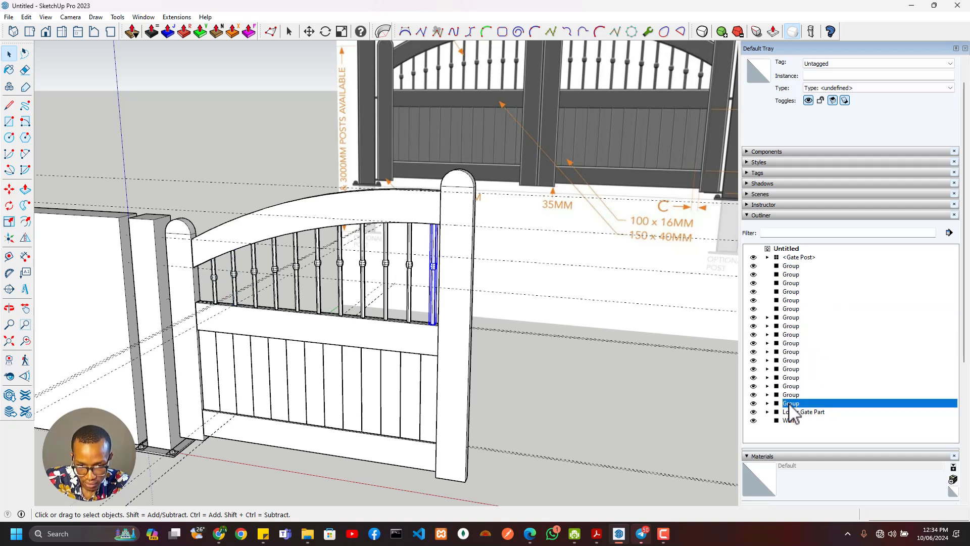
ctrl+click(410, 270)
ctrl+click(386, 270)
ctrl+click(363, 269)
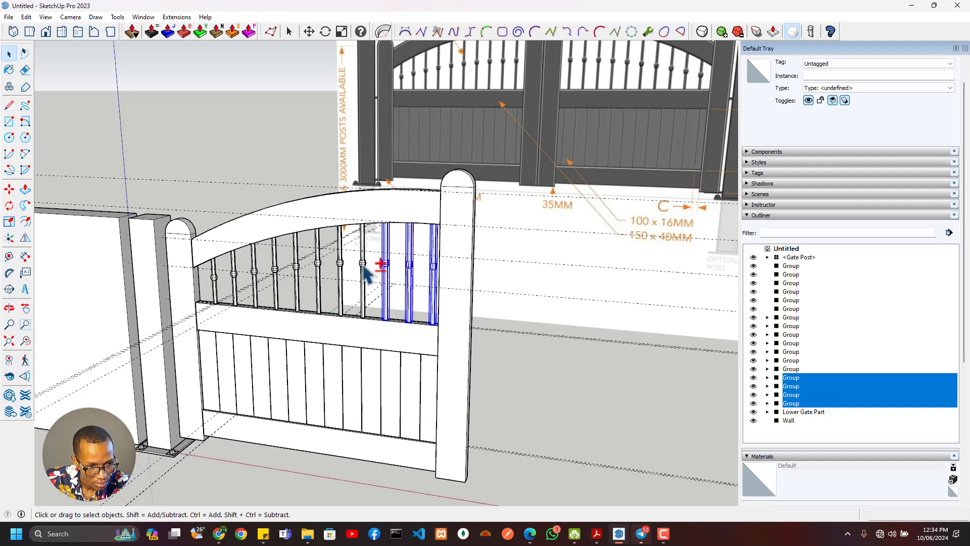
ctrl+click(340, 266)
ctrl+click(319, 267)
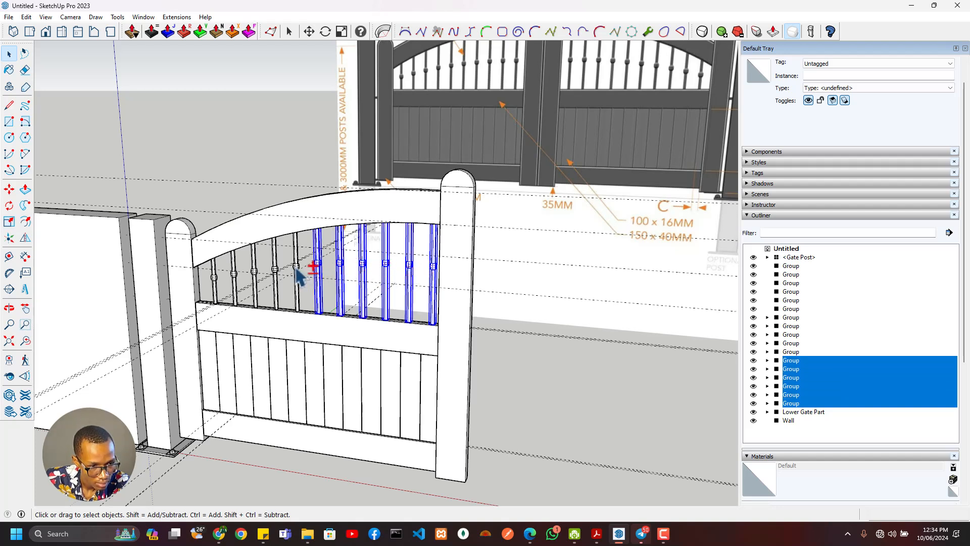
ctrl+click(296, 268)
ctrl+click(275, 272)
ctrl+click(254, 275)
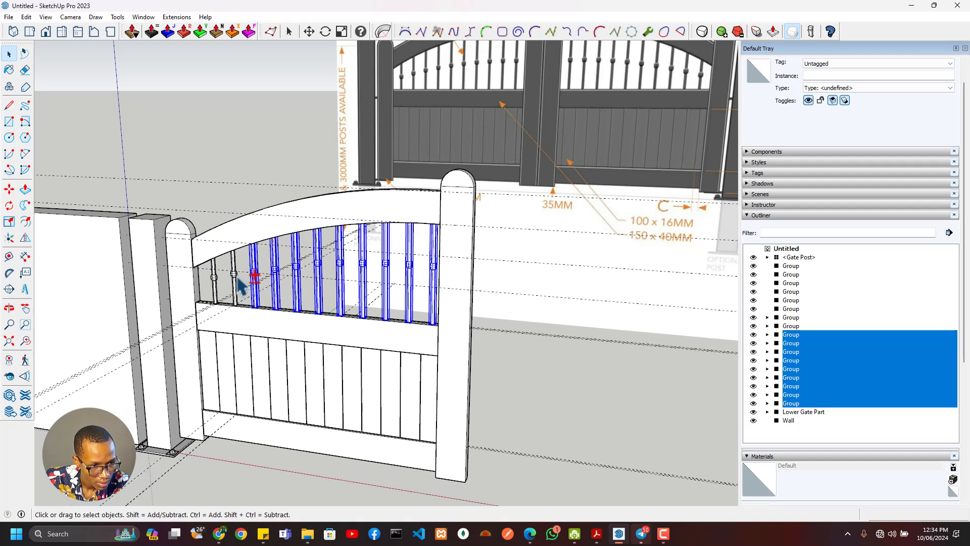
ctrl+click(234, 278)
ctrl+click(216, 279)
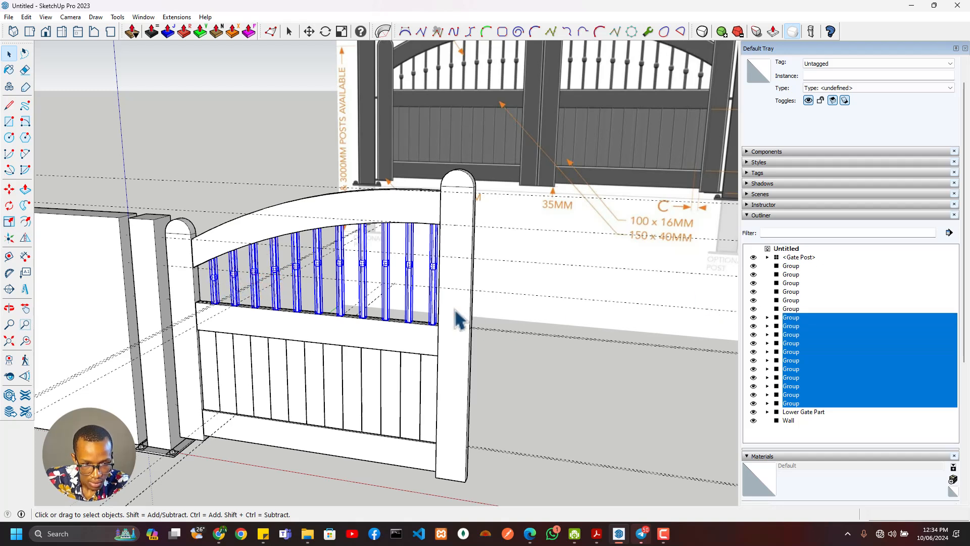
right_click(390, 266)
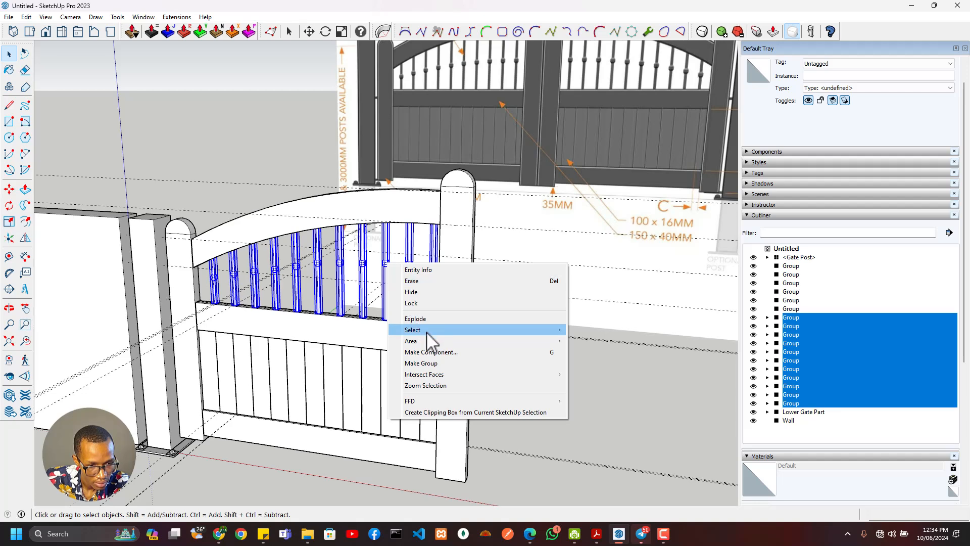
click(423, 367)
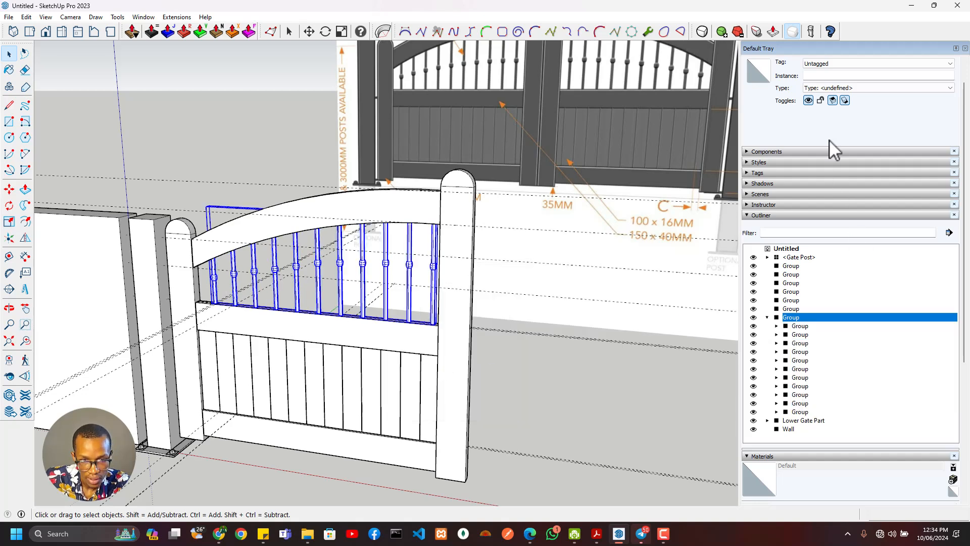
- Name the new bar group Bars and collapse it in the Outliner
text(Bar)
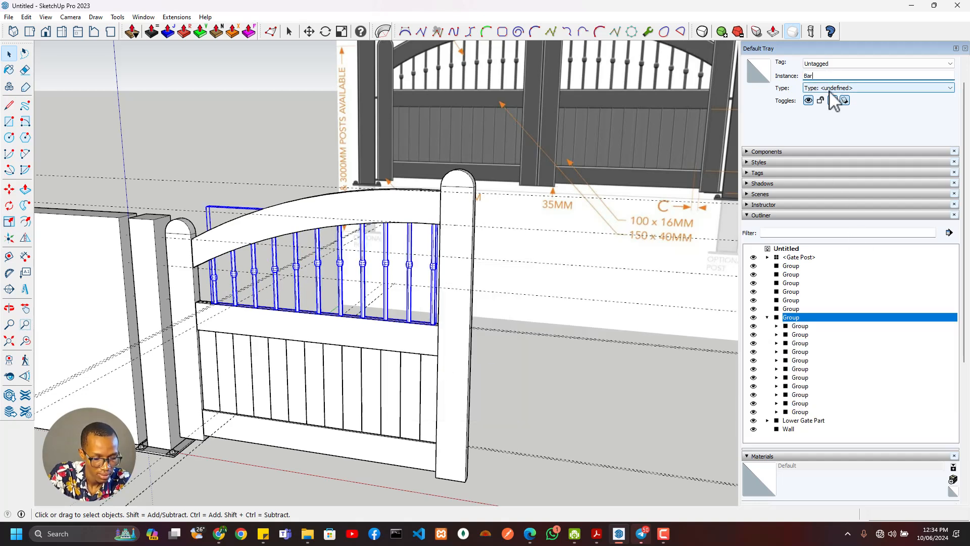
text(s)
key(Return)
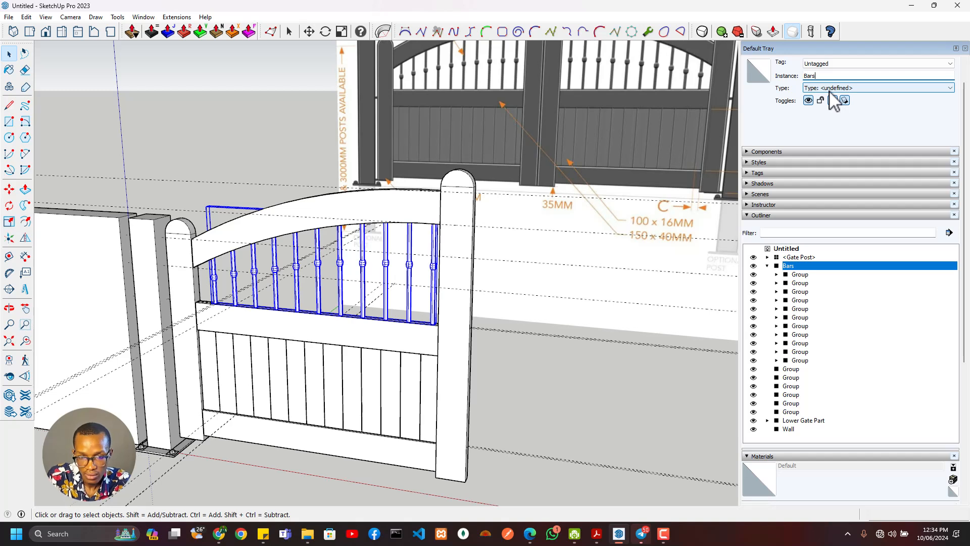
click(767, 267)
- Name the gate's rounded side post at the arch's low end Side L
click(791, 275)
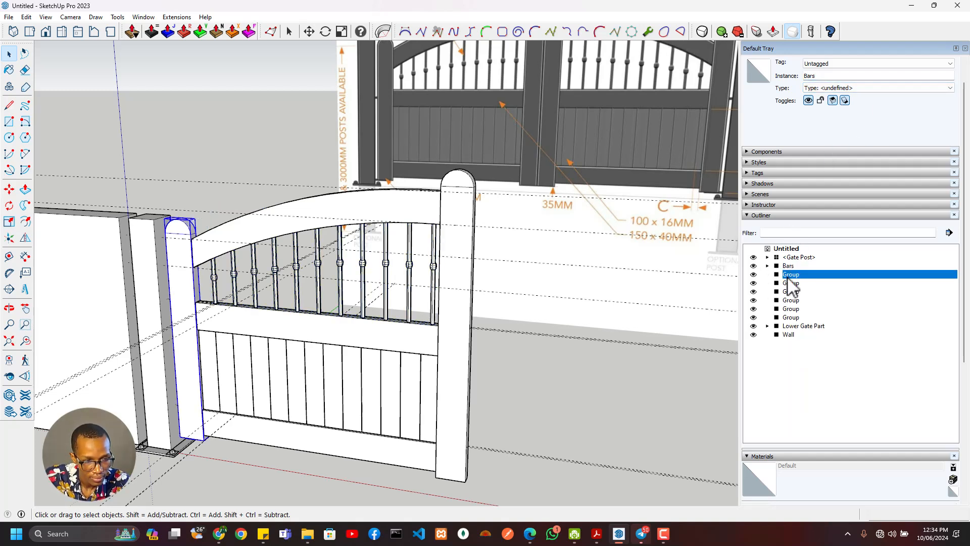
click(280, 223)
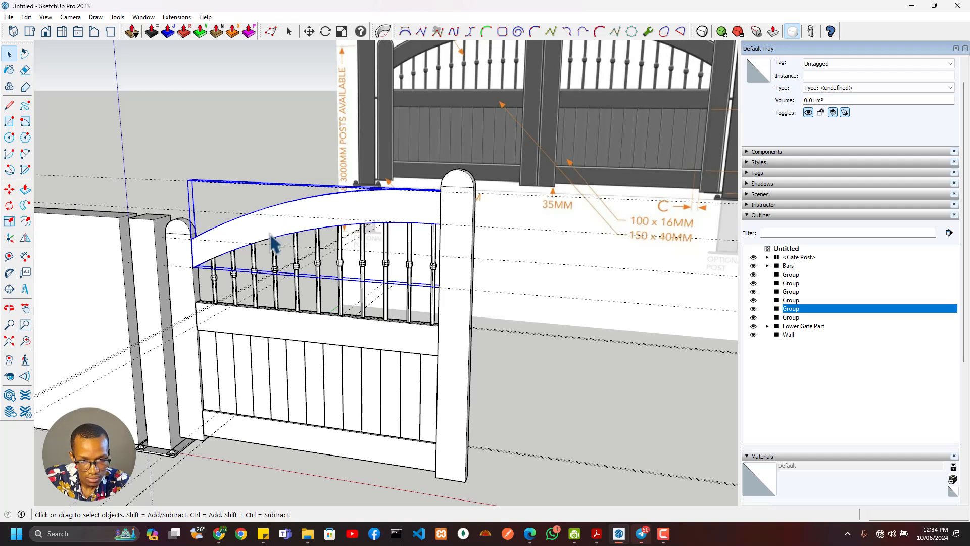
click(180, 283)
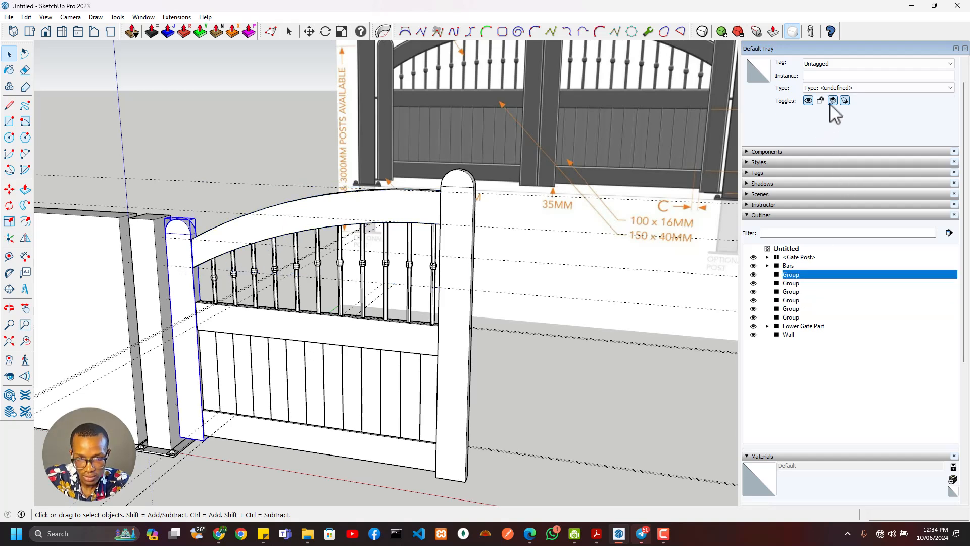
click(836, 75)
text(Side L)
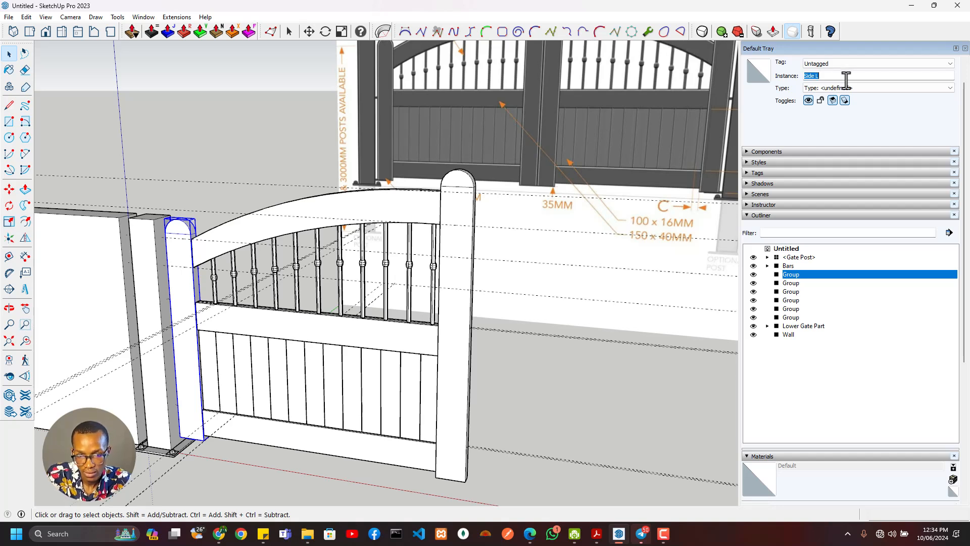
click(803, 283)
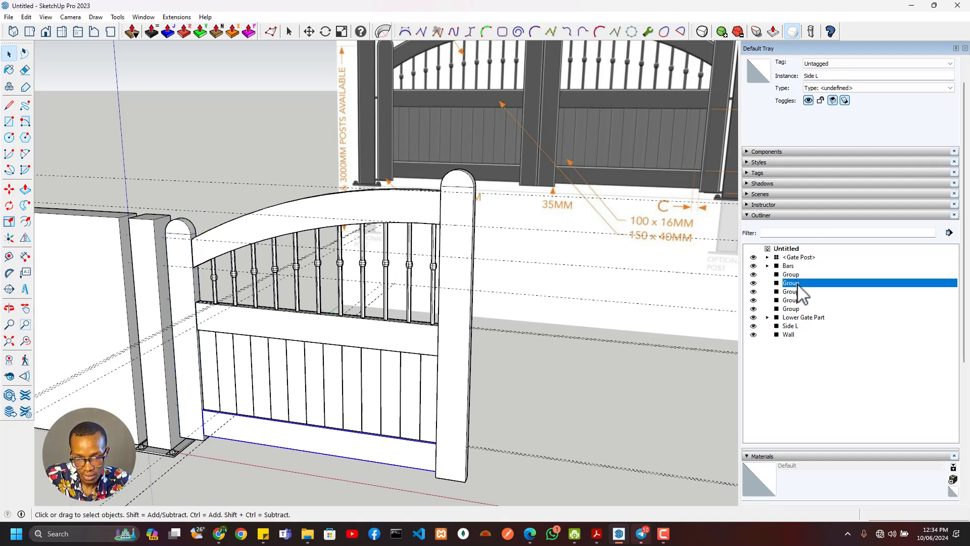
- Name the gate's arched top rail Side T
click(383, 214)
text(Side L)
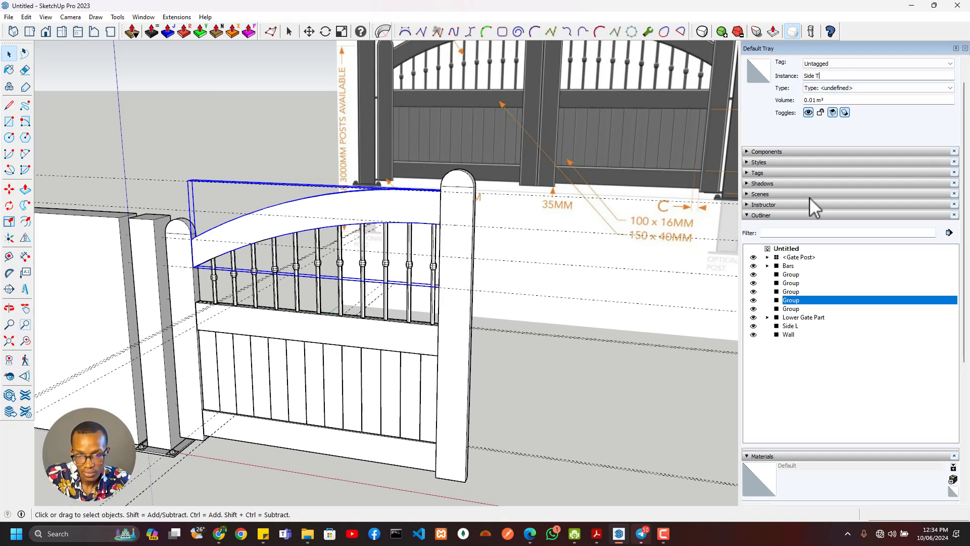
key(Return)
- Name the gate's taller rounded side post at the arch's high end Side R
click(802, 302)
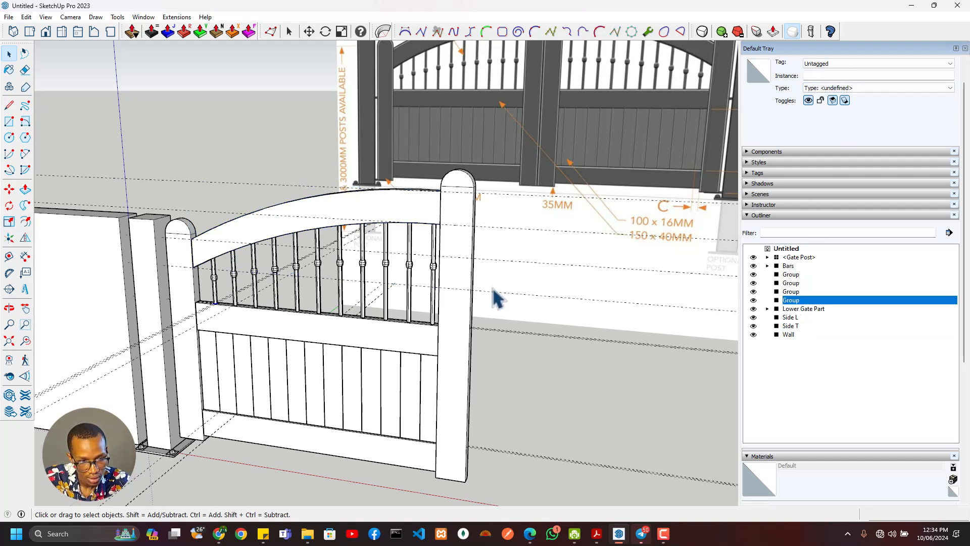
click(457, 369)
click(821, 77)
text(Side L)
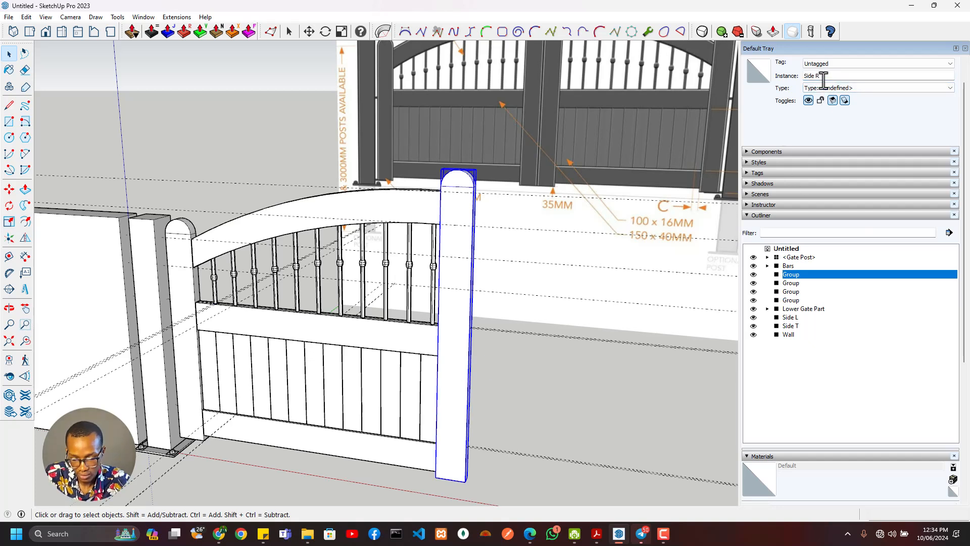
key(Return)
- Name the gate's bottom horizontal rail Side B
click(384, 454)
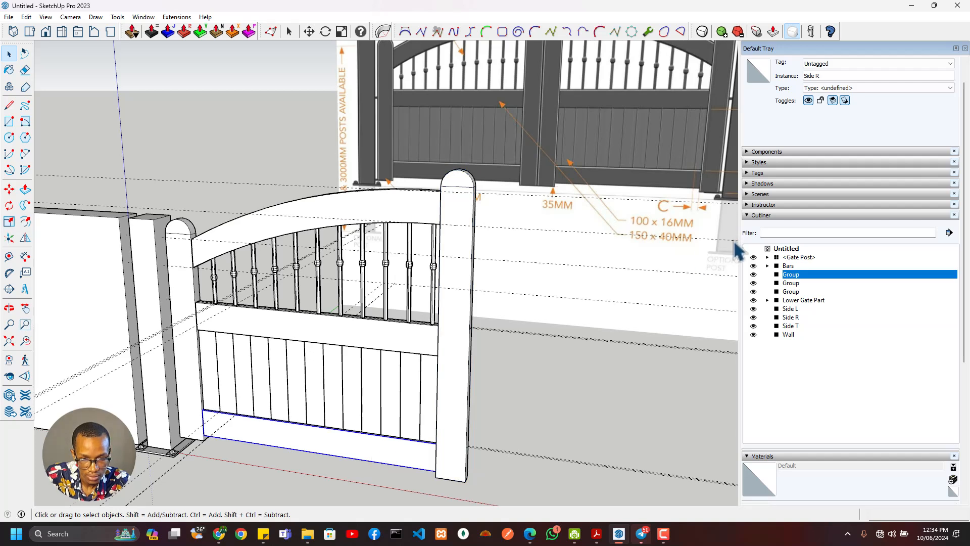
click(828, 77)
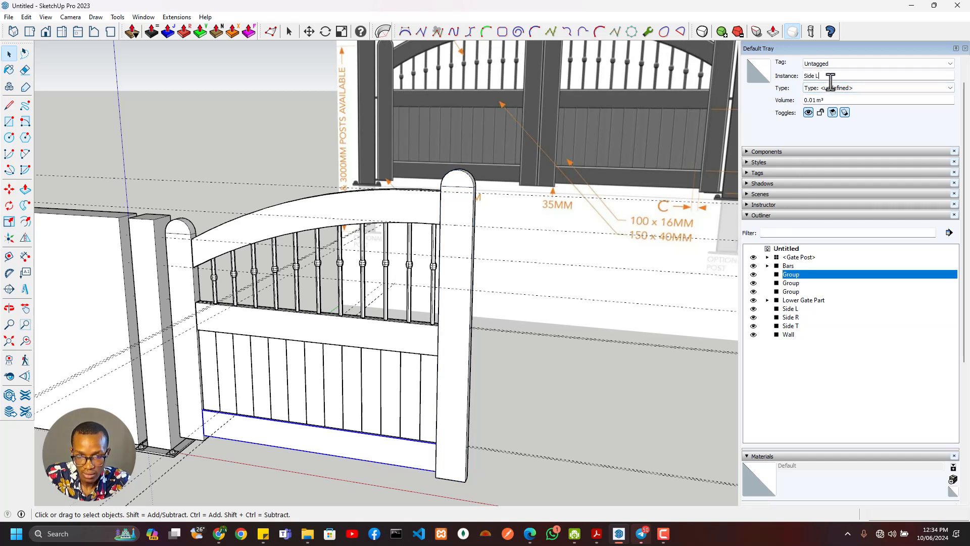
text(Side B)
key(Return)
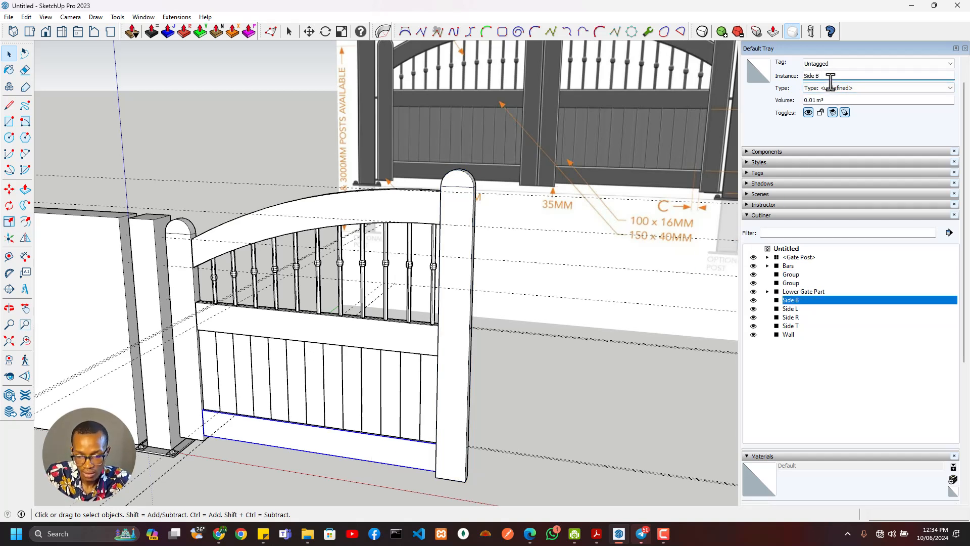
- Name the gate's middle horizontal rail Side M
click(401, 329)
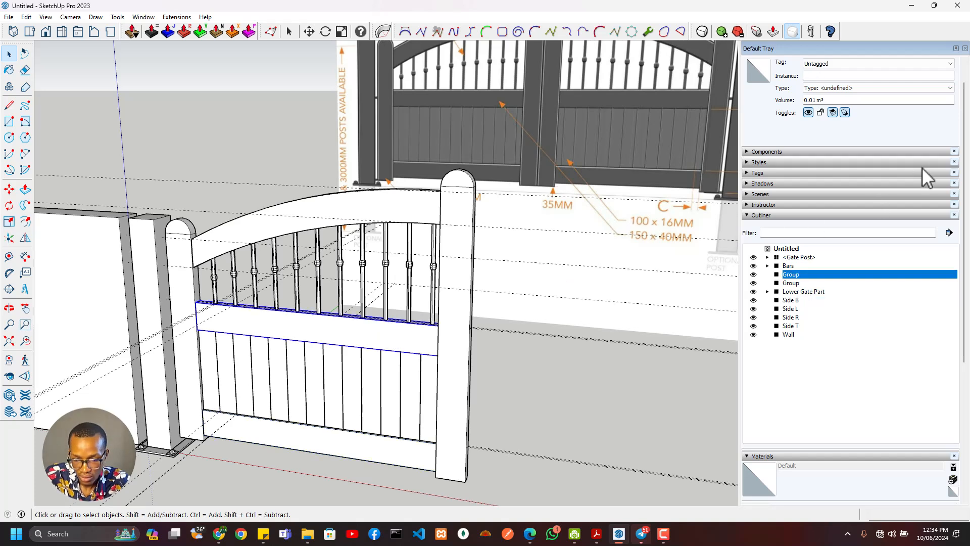
click(892, 76)
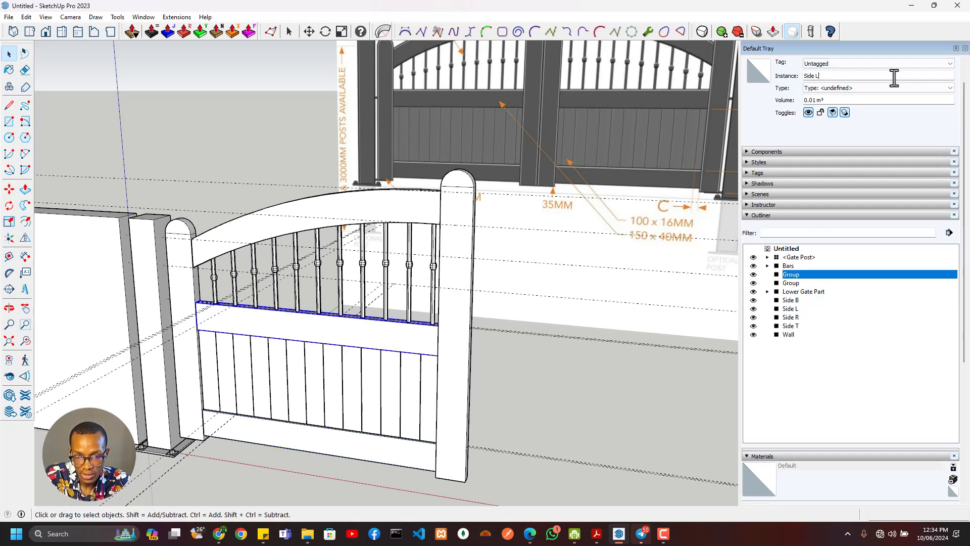
key(Return)
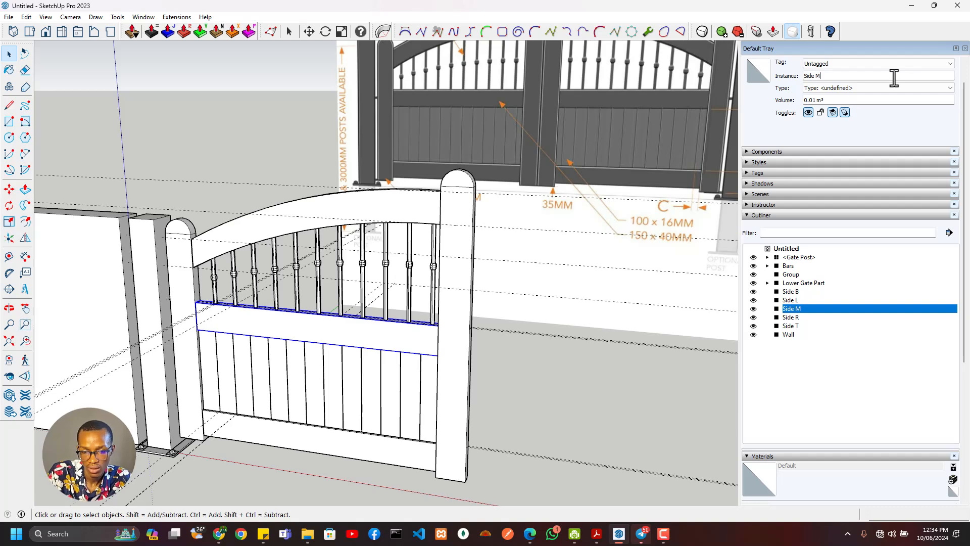
- Locate the leftover unnamed flat group on the middle rail near the bars' feet and delete it
click(790, 275)
scroll(201, 296, down, 5)
middle_drag(273, 251, 109, 395)
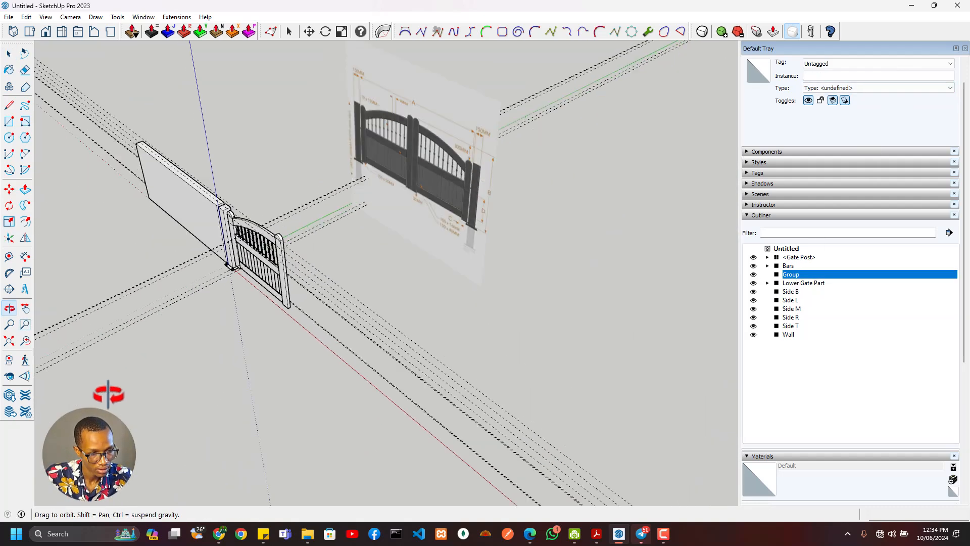
scroll(243, 253, up, 12)
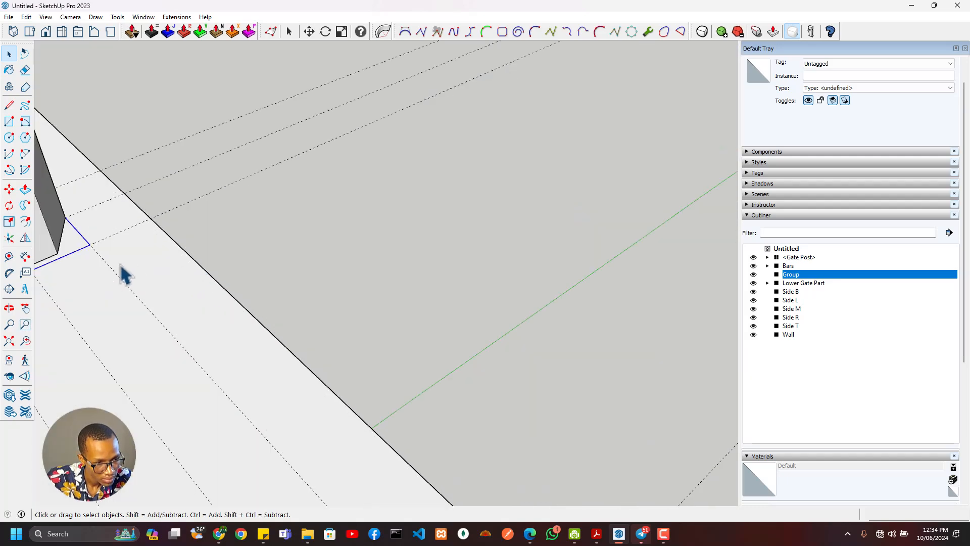
scroll(121, 273, down, 5)
key(Delete)
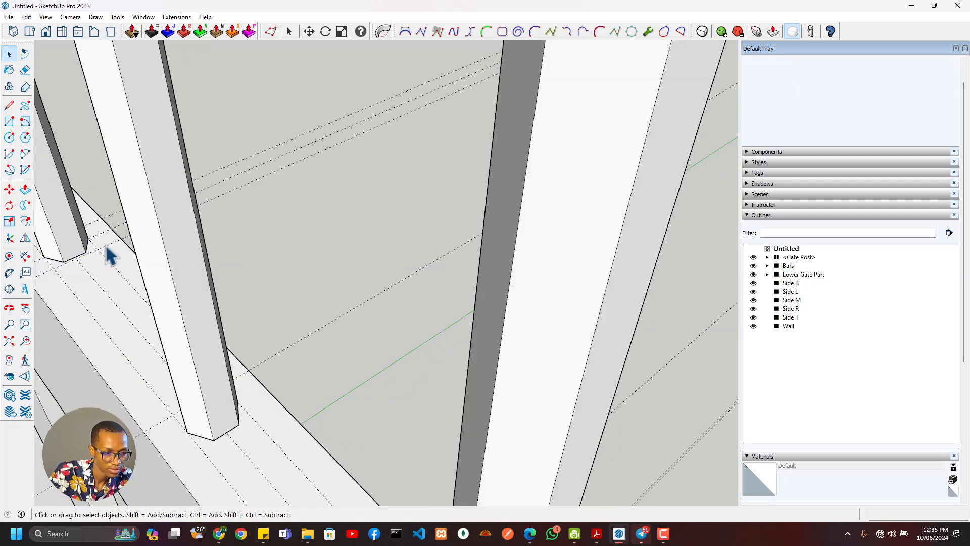
- Delete all construction guides from the model
scroll(265, 238, down, 6)
middle_drag(275, 243, 302, 267)
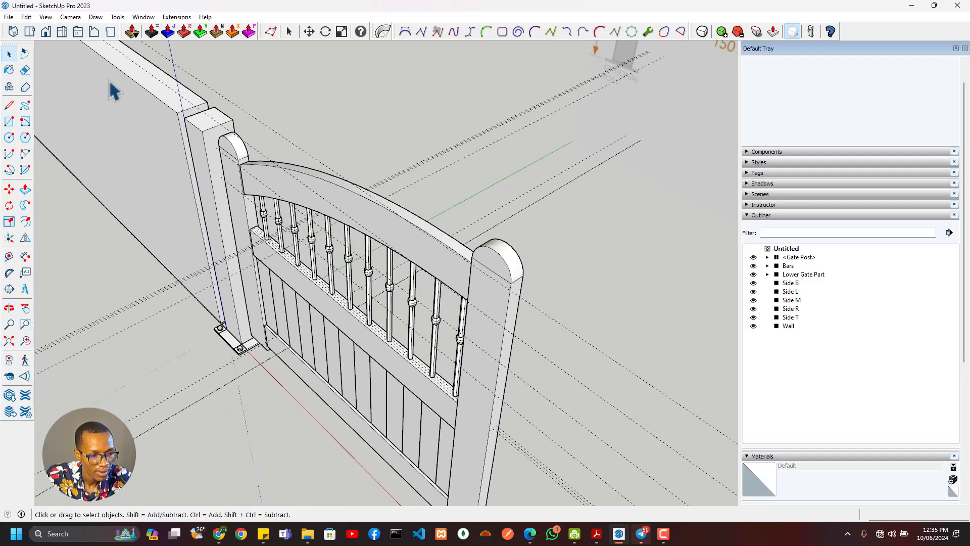
click(27, 17)
click(68, 120)
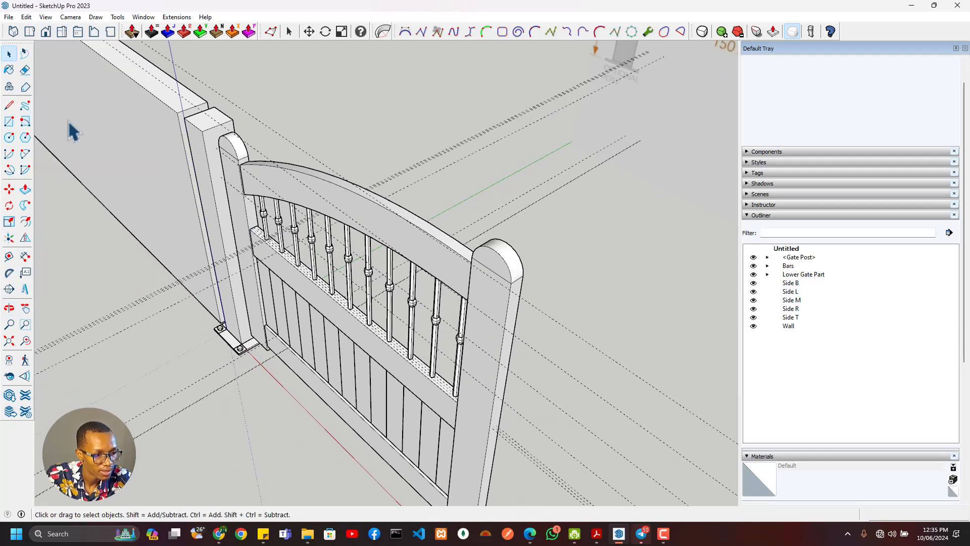
- Examine on the reference drawing how the gate leaf connects to its post near the base plate and higher up
scroll(293, 366, down, 3)
middle_drag(292, 368, 383, 126)
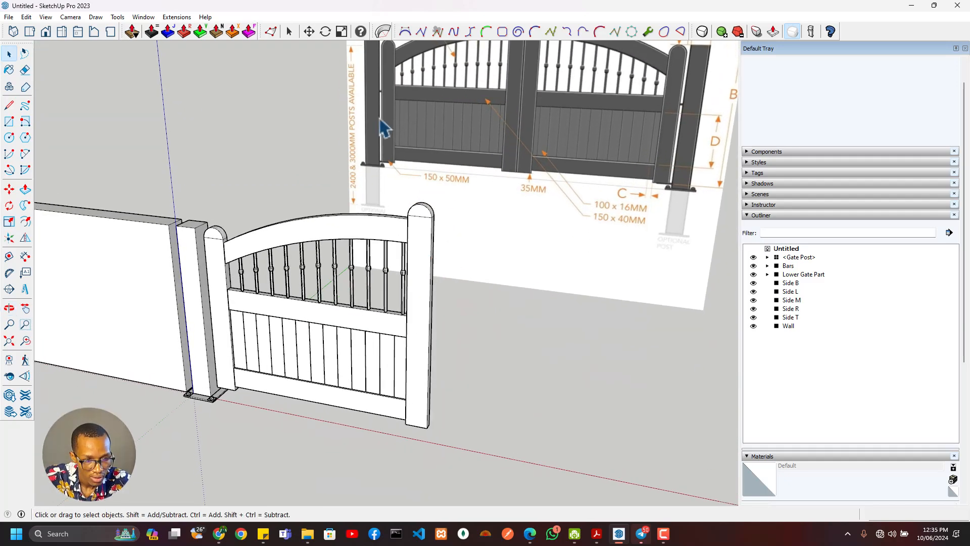
scroll(413, 225, up, 5)
scroll(399, 236, up, 3)
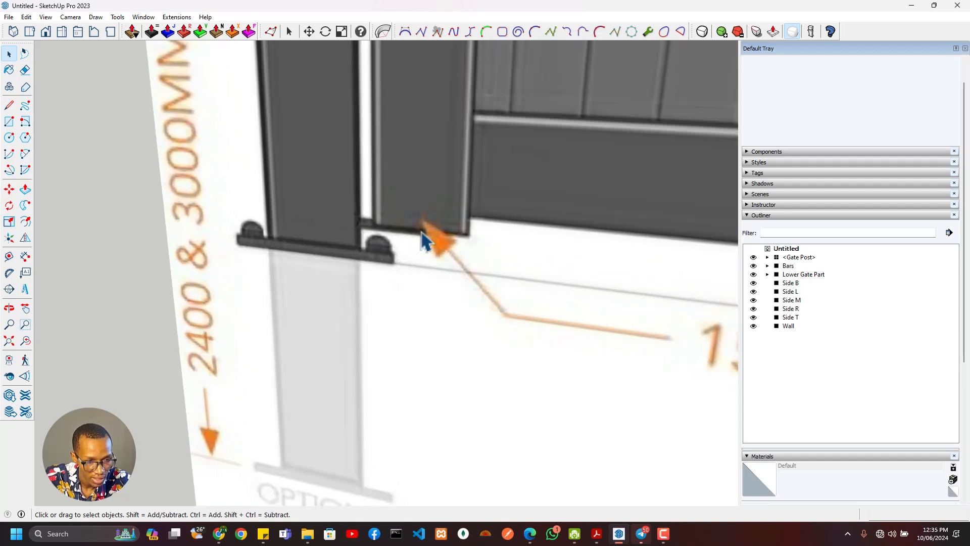
scroll(414, 243, down, 5)
scroll(423, 242, down, 2)
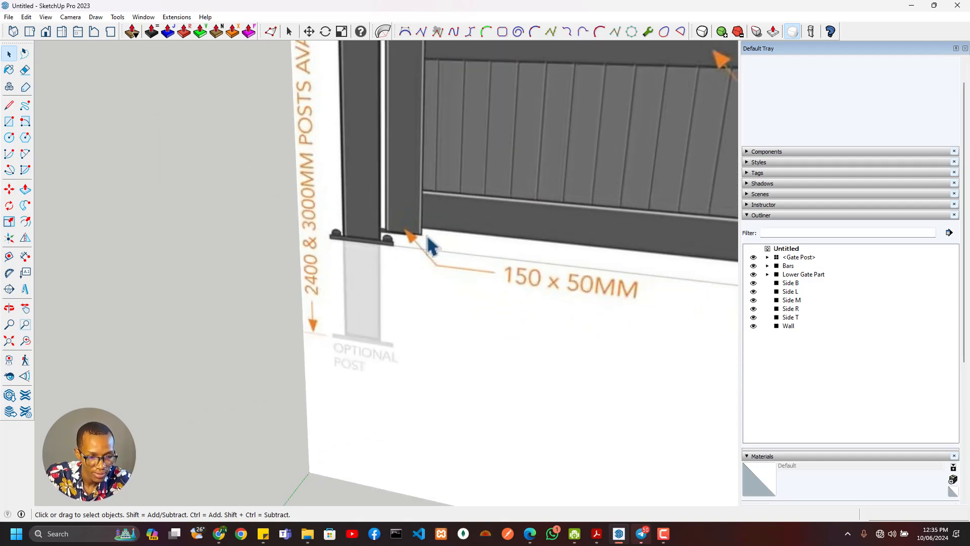
scroll(403, 242, down, 3)
scroll(415, 225, up, 8)
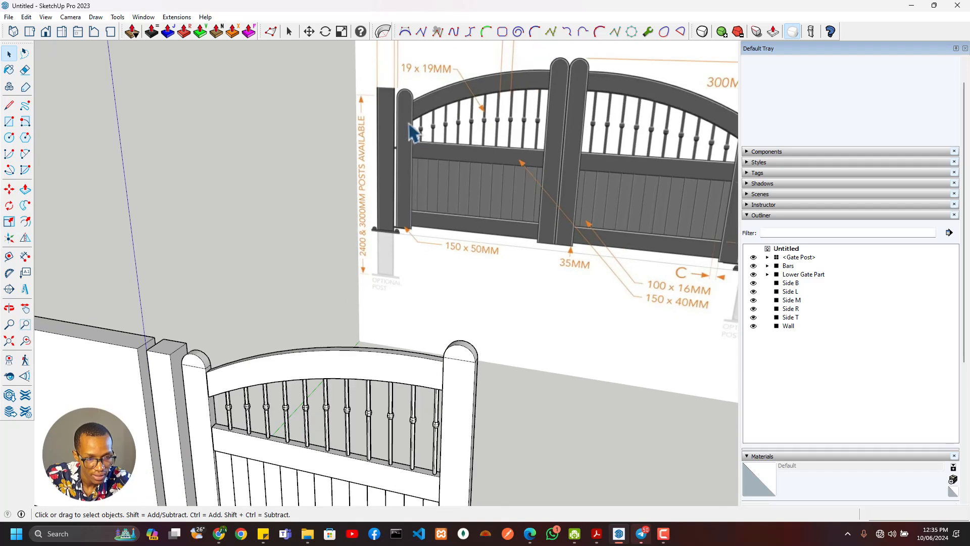
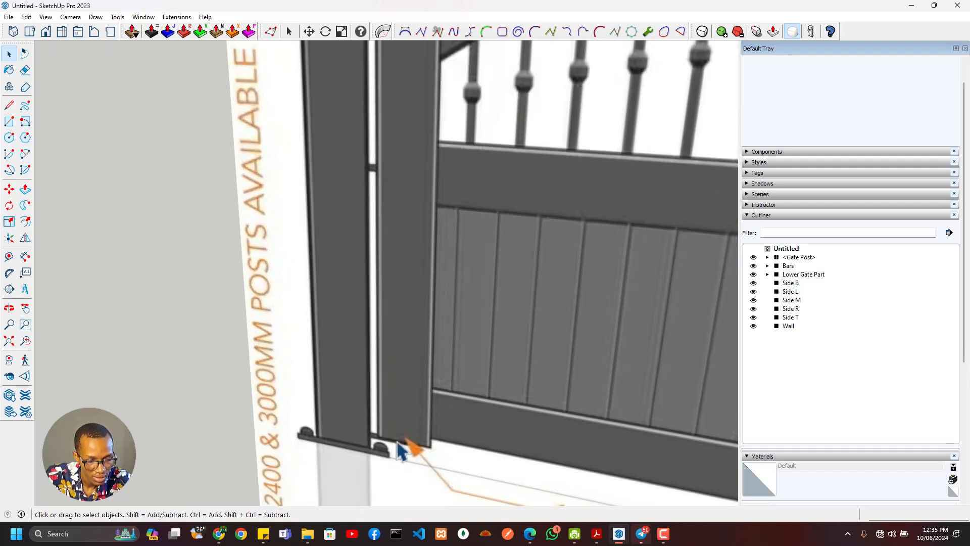
scroll(381, 442, down, 8)
shift+middle_drag(382, 442, 531, 61)
scroll(413, 308, up, 1)
- Place a horizontal guide on the gate post's face, 30 mm across from Side L and level with its underside
scroll(414, 316, down, 3)
middle_drag(405, 341, 425, 101)
scroll(382, 285, up, 4)
middle_drag(412, 254, 379, 278)
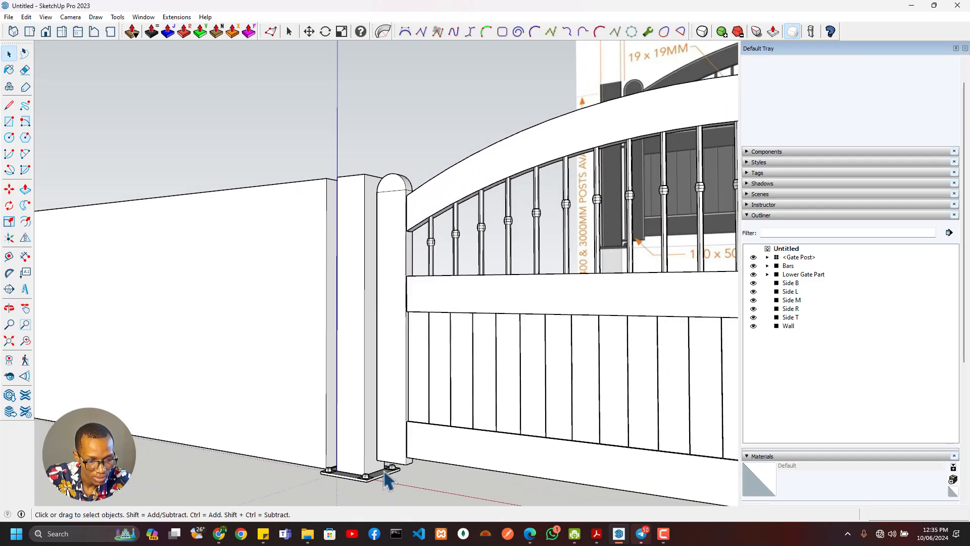
middle_drag(385, 473, 362, 332)
scroll(380, 480, up, 3)
middle_drag(384, 481, 394, 318)
scroll(408, 353, up, 3)
key(t)
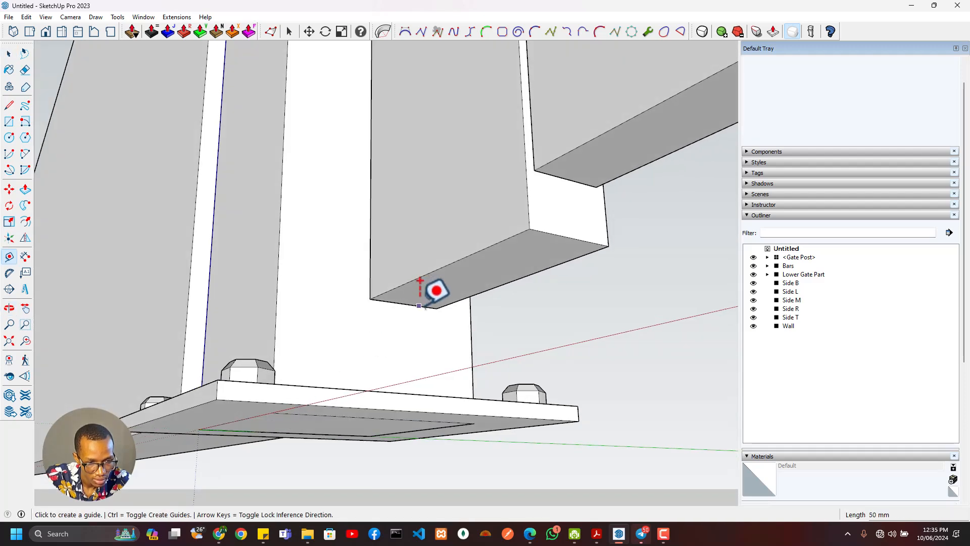
click(419, 305)
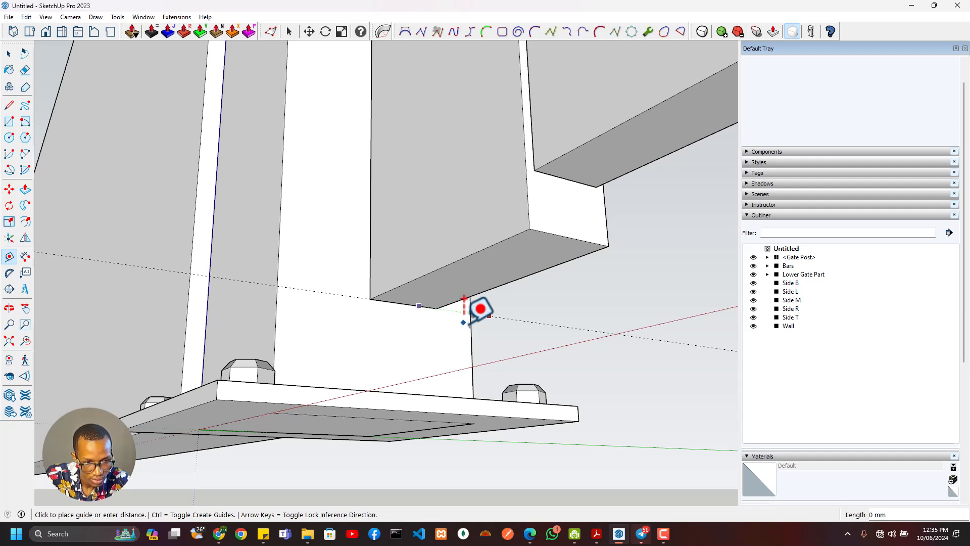
click(467, 304)
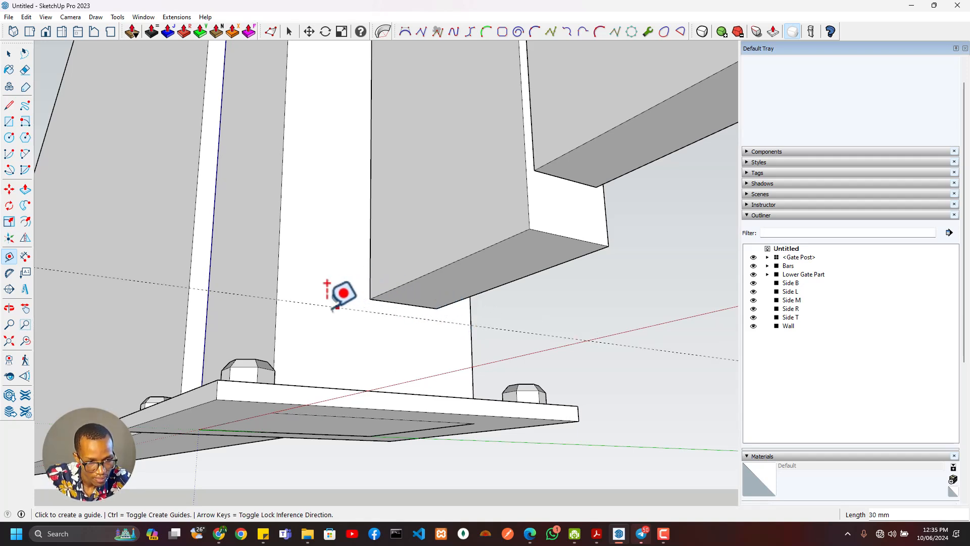
- Add a vertical guide 75 mm from the gate post's edge and a horizontal guide 15 mm below the first one
click(276, 314)
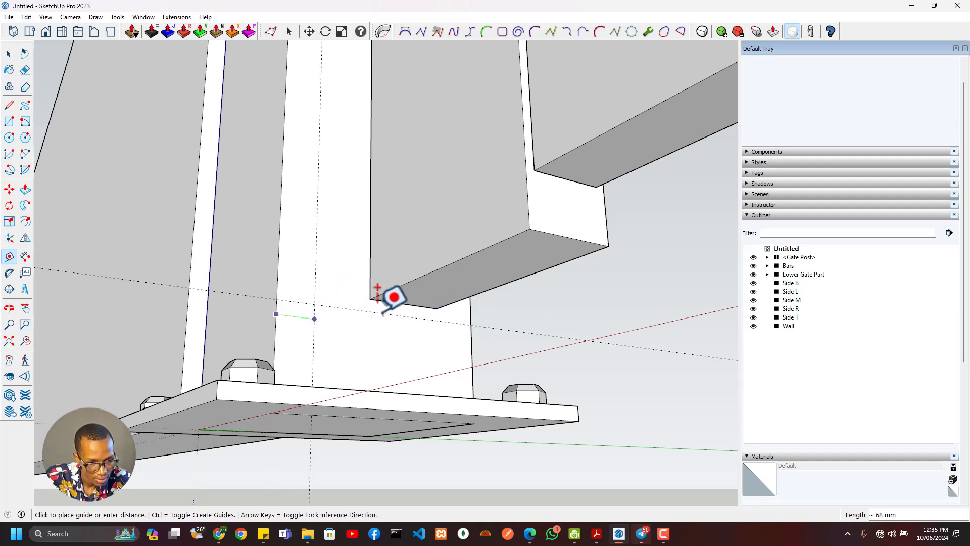
click(413, 307)
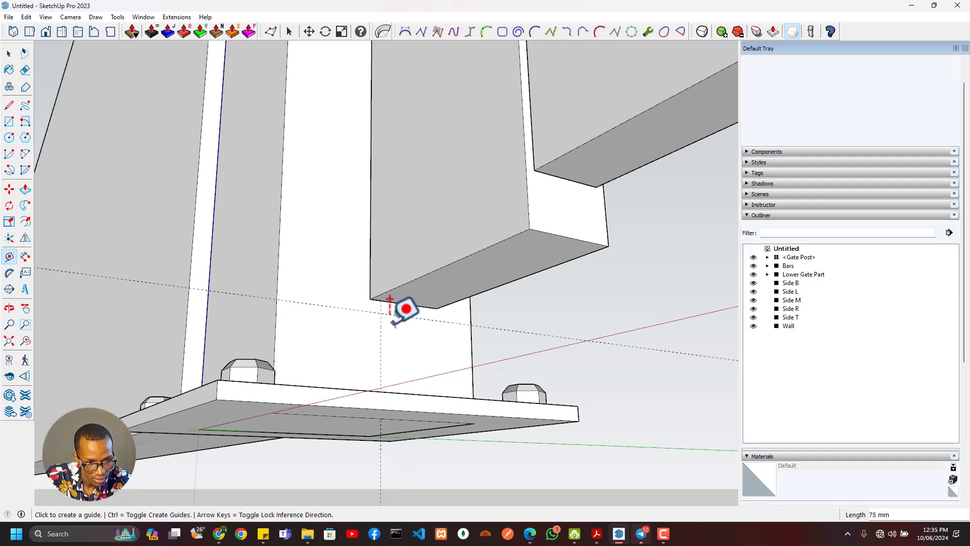
click(396, 313)
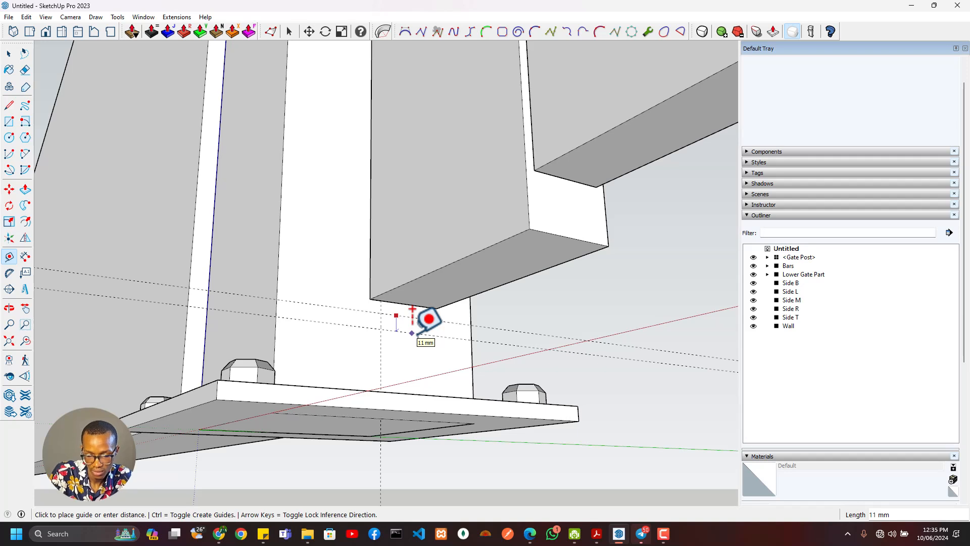
click(413, 309)
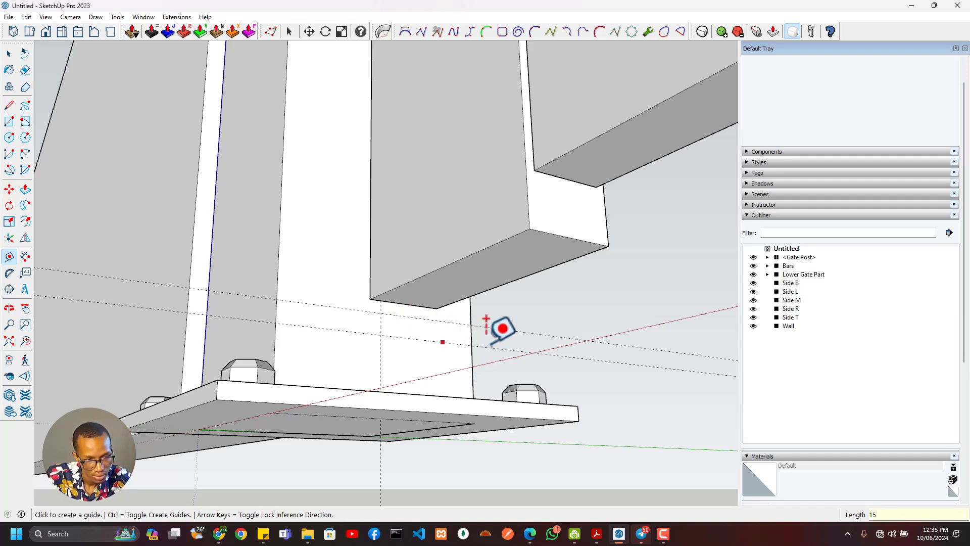
- Place two vertical guides on the gate post's face in line with Side L's edges, the first 50 mm from the post's edge
click(471, 334)
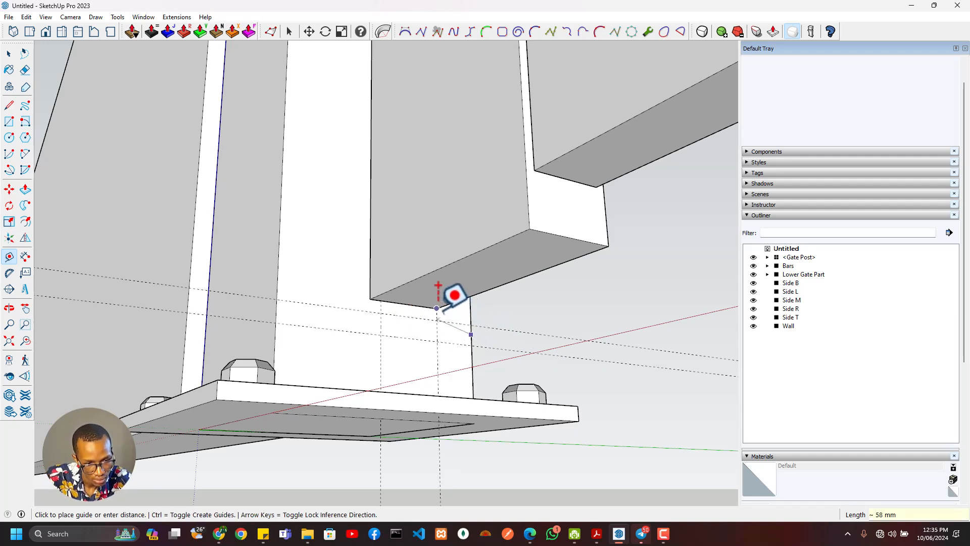
click(438, 308)
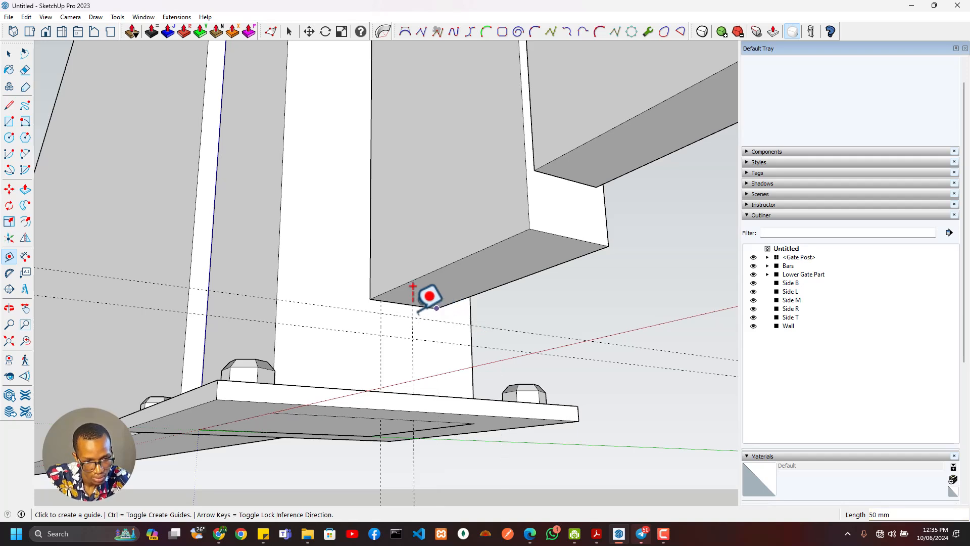
click(277, 286)
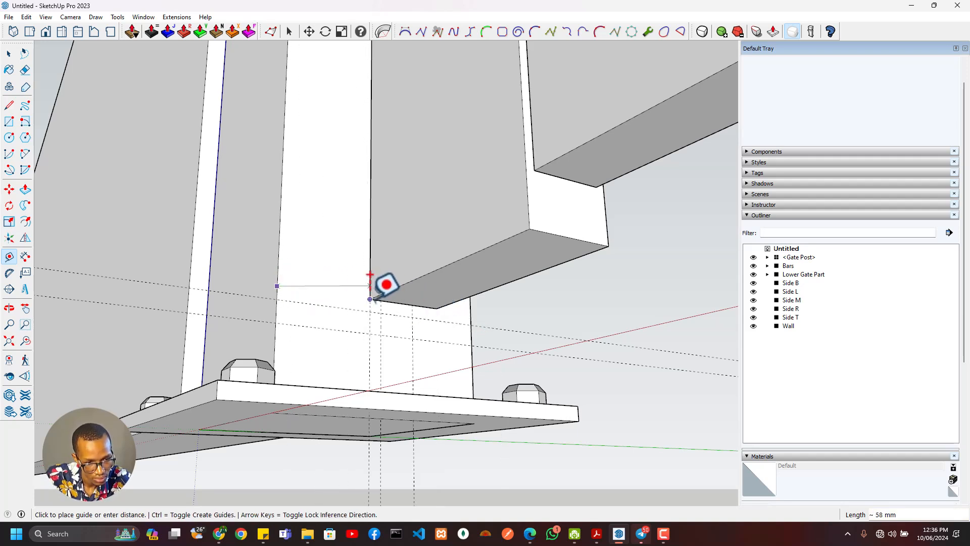
click(371, 299)
- Draw a rectangle between the guides on the gate post's face and extrude it 180 mm beneath Side L
mouse_move(401, 314)
middle_down()
mouse_move(439, 390)
mouse_move(416, 320)
mouse_move(495, 381)
mouse_move(513, 340)
mouse_move(472, 342)
middle_up()
key(r)
click(394, 310)
click(348, 332)
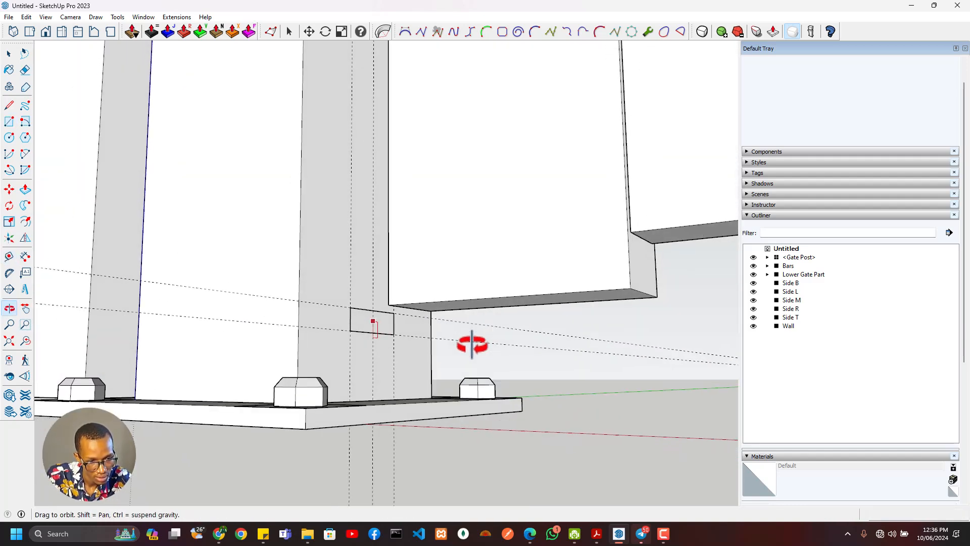
key(p)
click(384, 336)
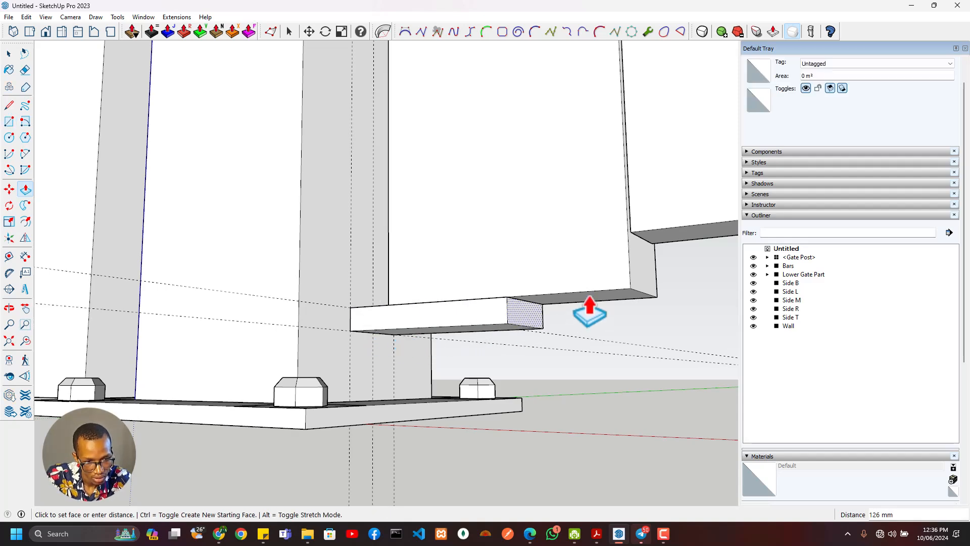
click(634, 306)
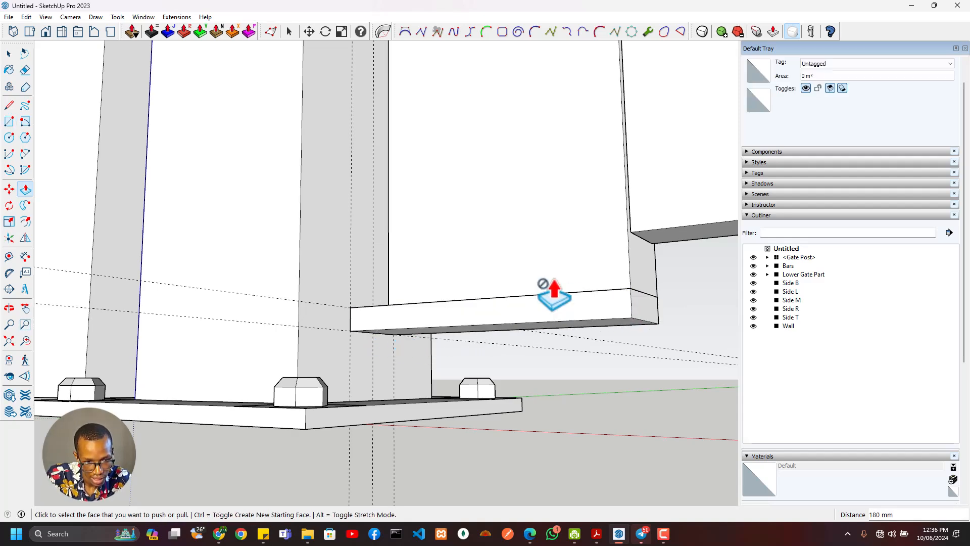
- Push the connecting bar's top face down slightly to leave a gap beneath Side L
middle_drag(553, 292, 470, 376)
click(474, 333)
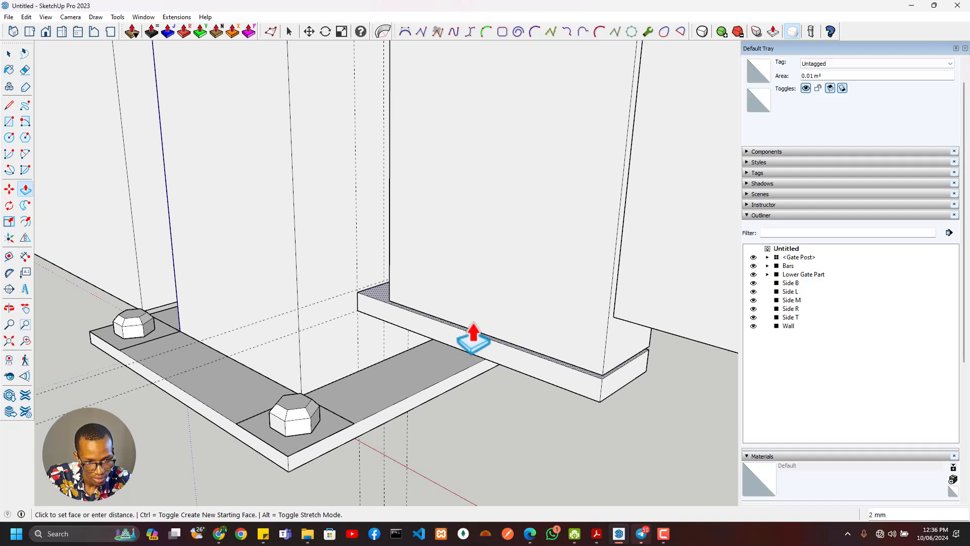
click(478, 360)
middle_drag(479, 362, 160, 160)
click(389, 279)
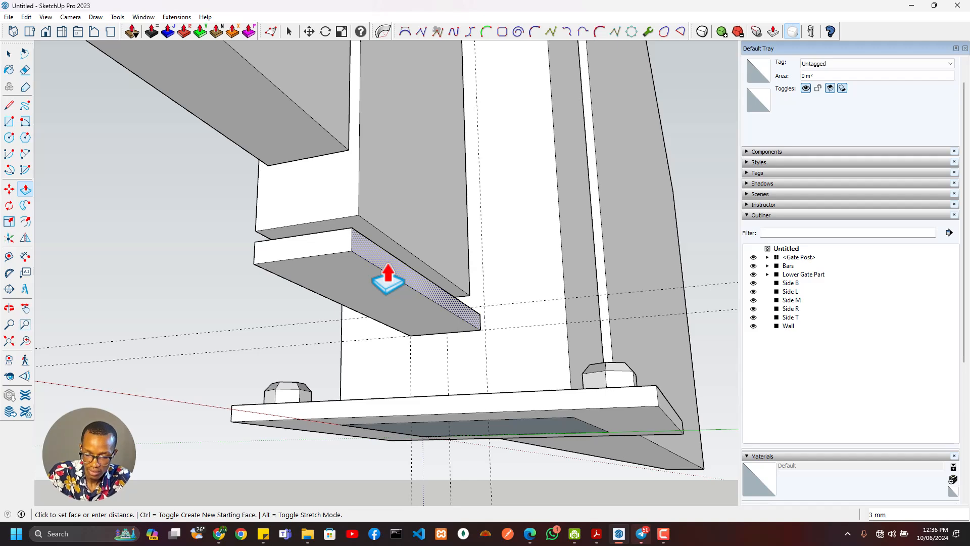
key(Escape)
middle_drag(372, 130, 745, 240)
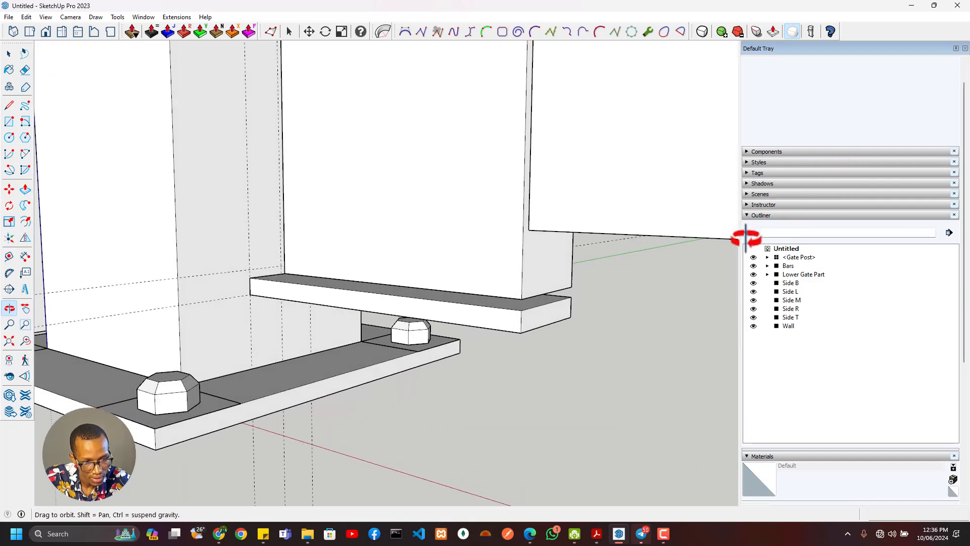
- Place a vertical guide down the middle of Side L's front face, measured from its edge nearest the gate post
scroll(394, 316, up, 3)
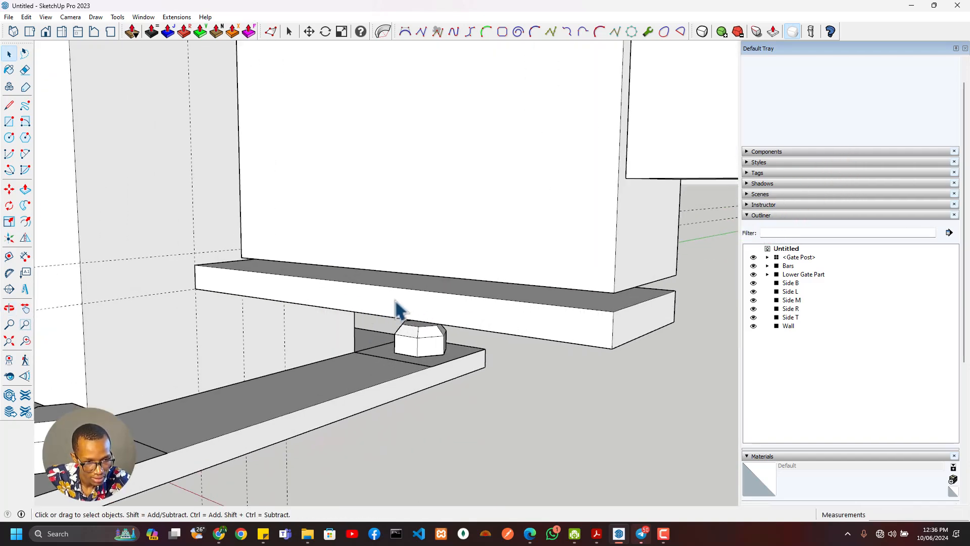
click(545, 244)
key(t)
click(241, 257)
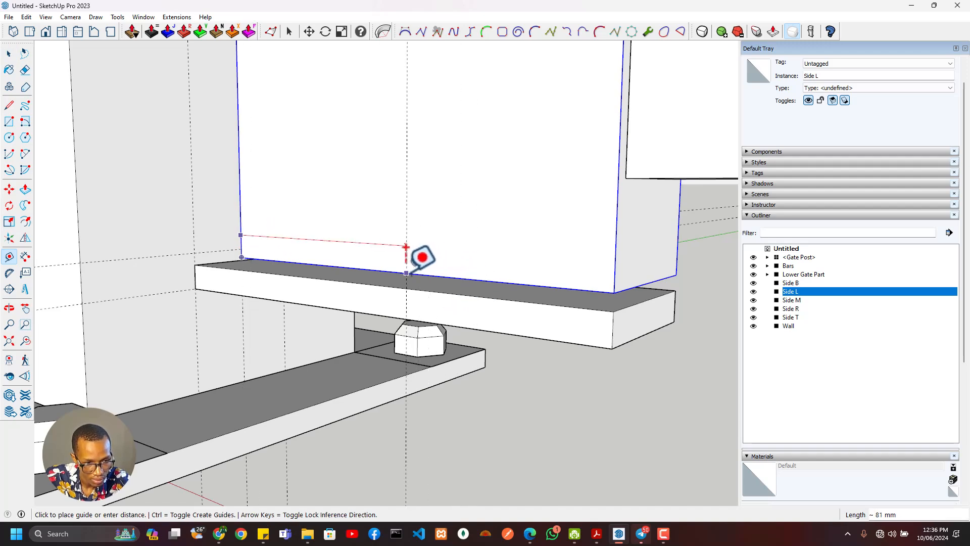
click(393, 247)
scroll(363, 263, up, 1)
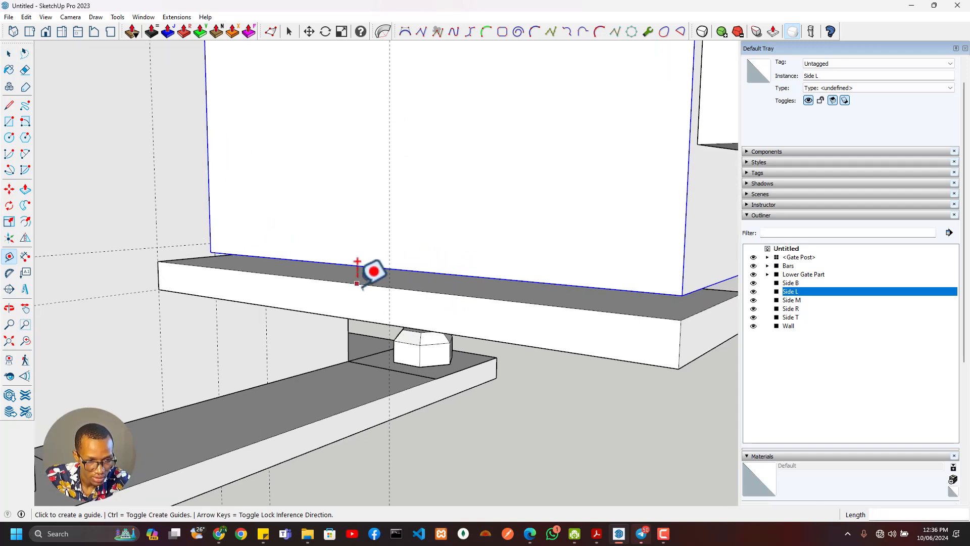
- Place crossing guides on the connecting bar's top face, one along its lengthwise centreline and one in line with Side L's vertical centre guide
scroll(286, 255, down, 1)
click(620, 320)
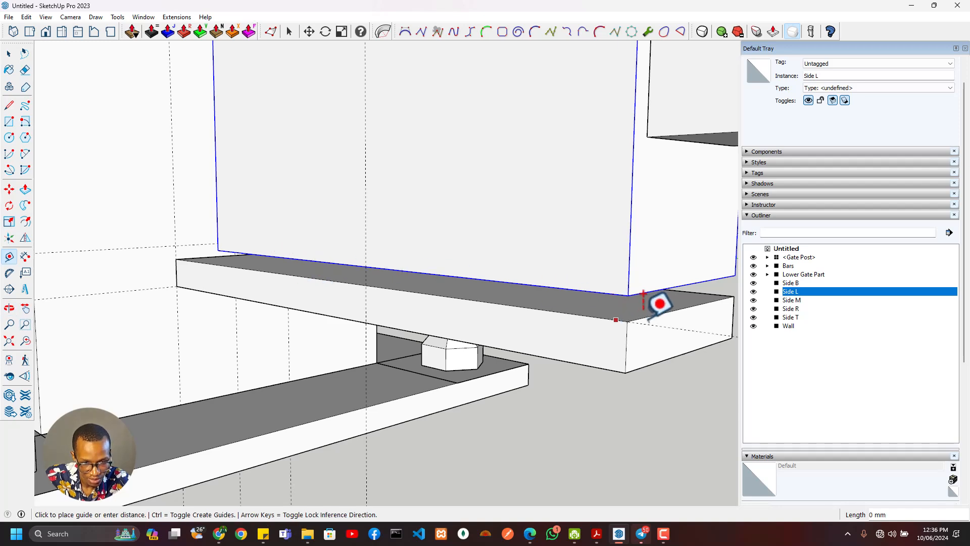
middle_drag(530, 279, 478, 287)
click(576, 305)
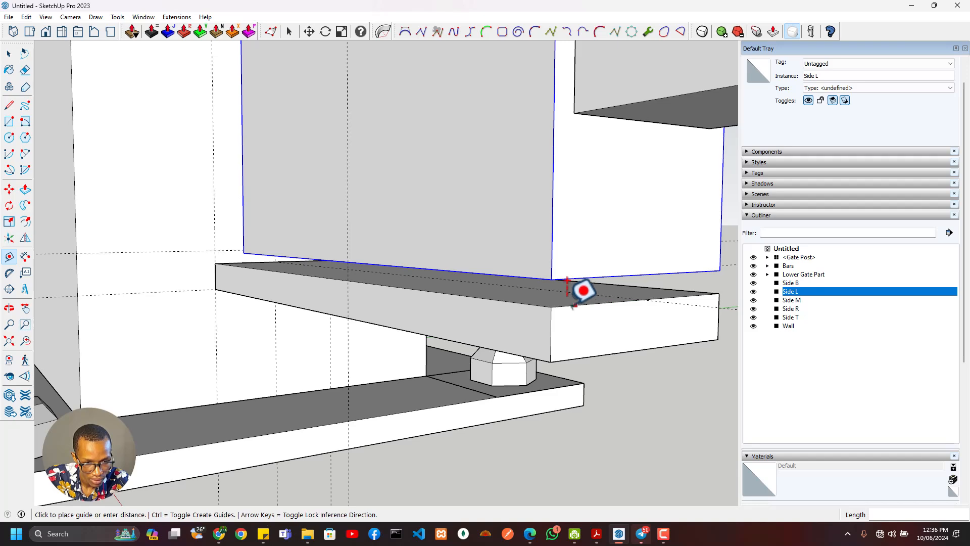
scroll(455, 260, up, 3)
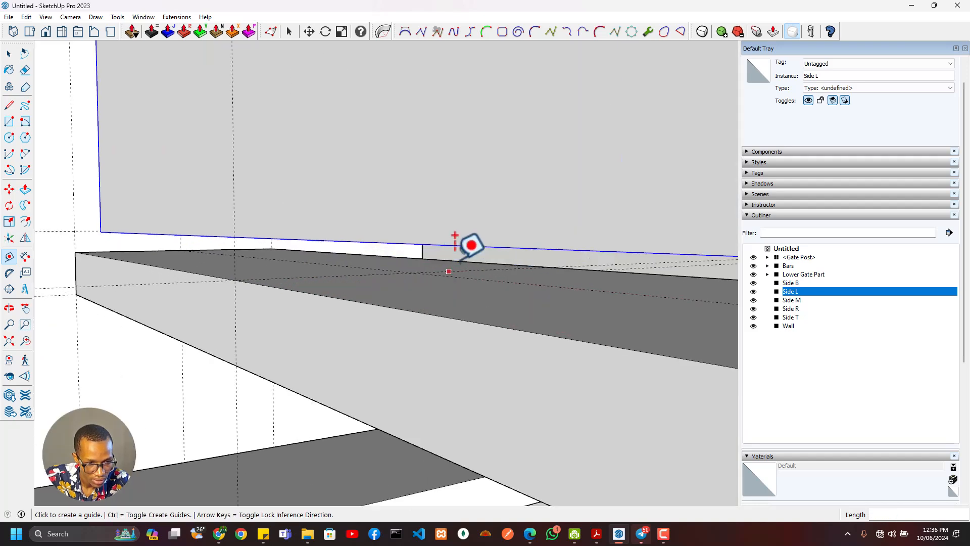
- Draw a hexagon with a 20 mm inscribed radius on the connecting bar's top face, centred where the guides cross
middle_drag(463, 245, 371, 264)
middle_drag(427, 244, 420, 266)
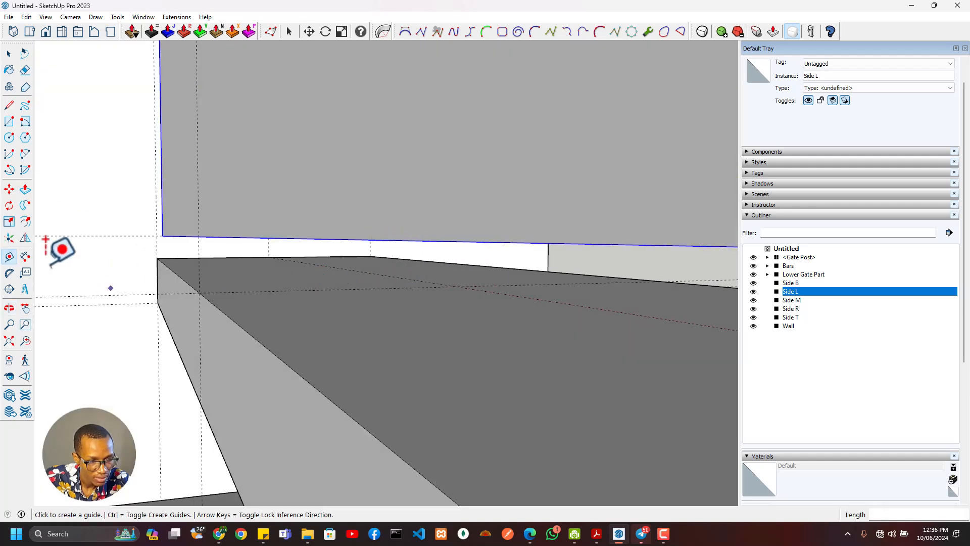
click(27, 140)
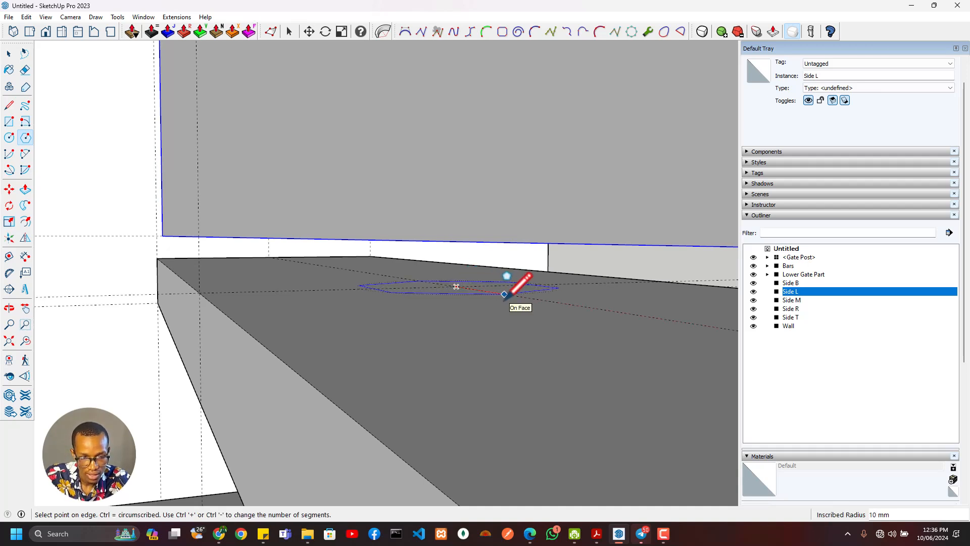
text(20)
key(Return)
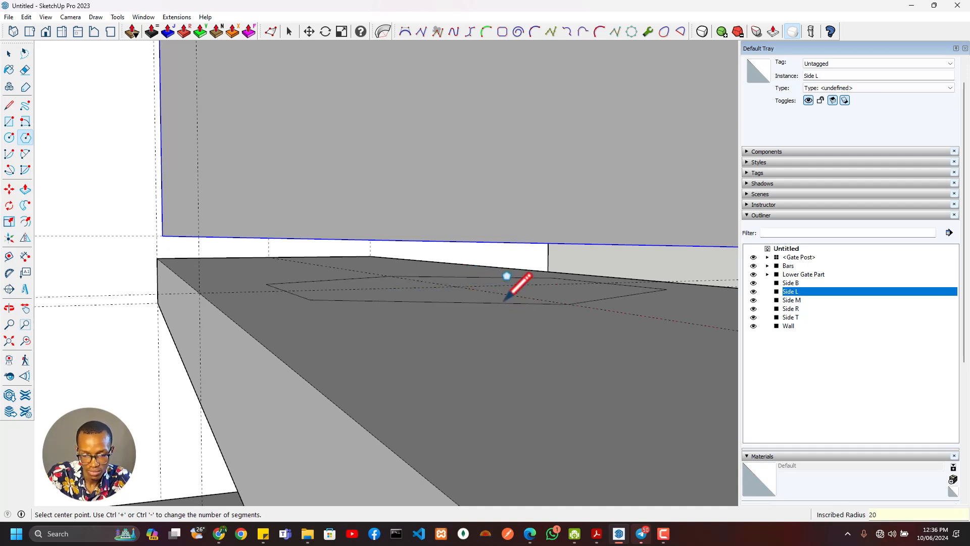
- Make the hexagon a group and extrude it 5 mm to fill the gap up to Side L's underside
key(p)
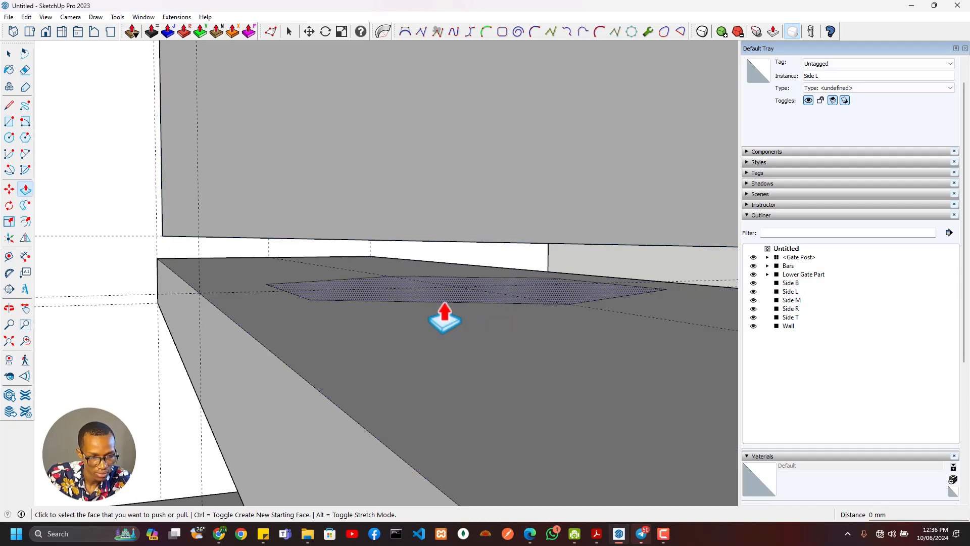
key(space)
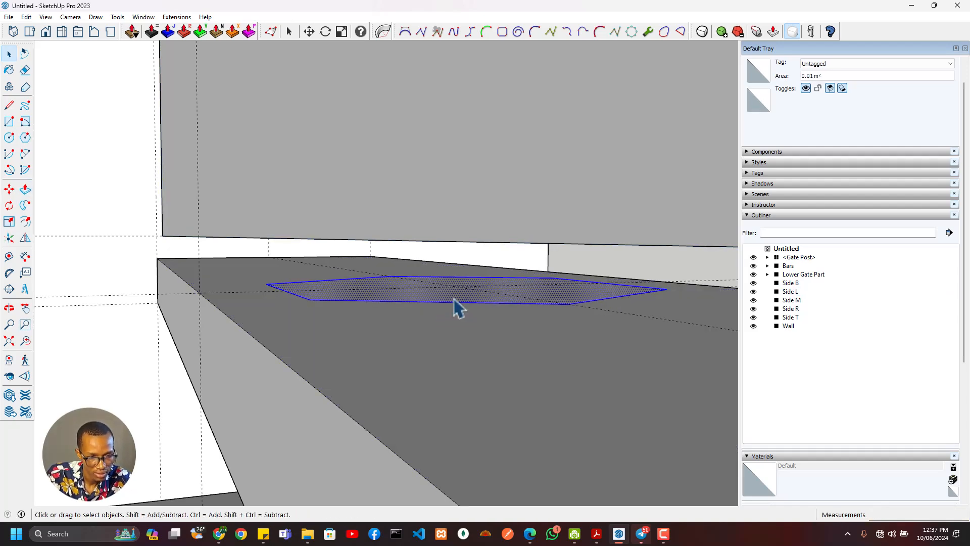
right_click(458, 306)
click(494, 398)
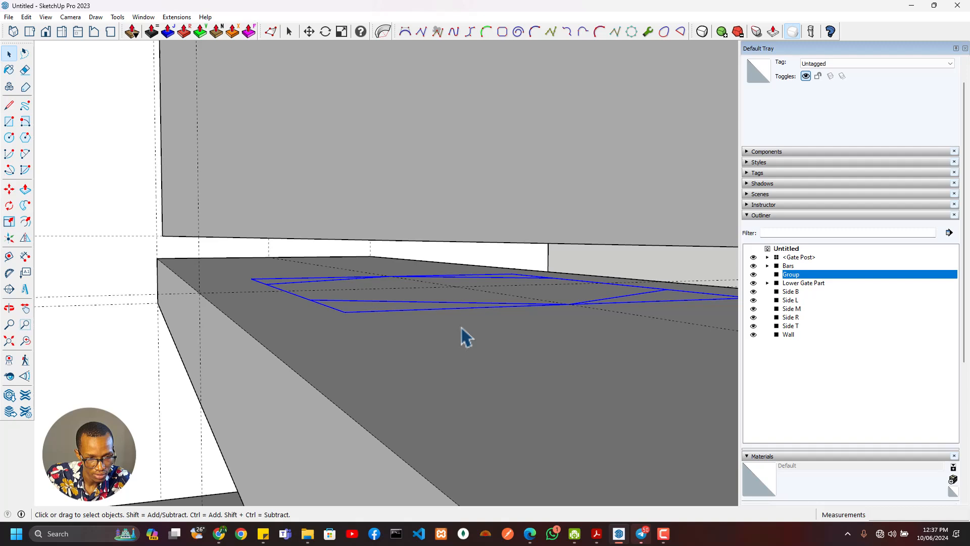
double_click(445, 296)
key(p)
middle_drag(364, 281, 334, 217)
click(328, 211)
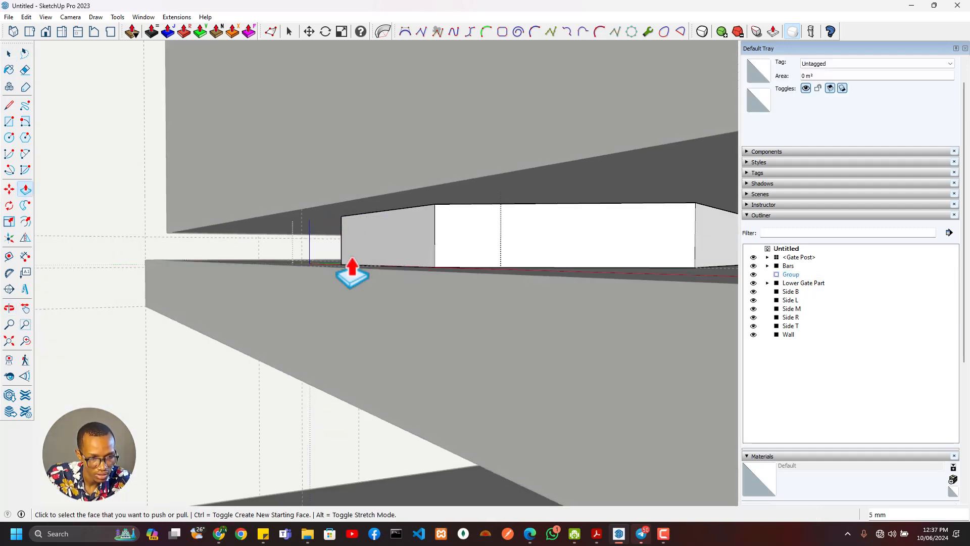
middle_drag(409, 266, 470, 279)
key(space)
click(410, 287)
- Select the whole connecting bar beneath Side L and make it a group
scroll(413, 295, down, 5)
scroll(455, 276, up, 2)
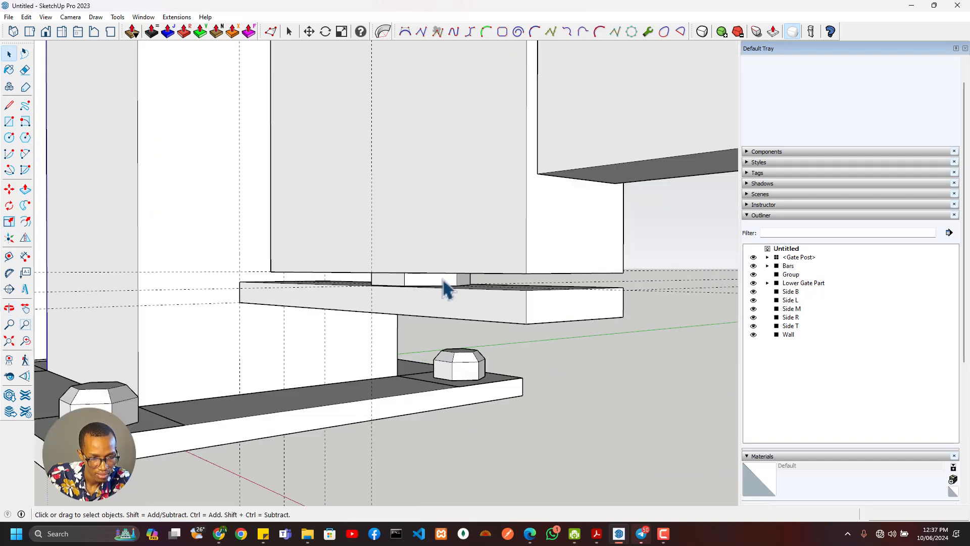
click(444, 277)
scroll(445, 278, down, 3)
scroll(448, 278, down, 2)
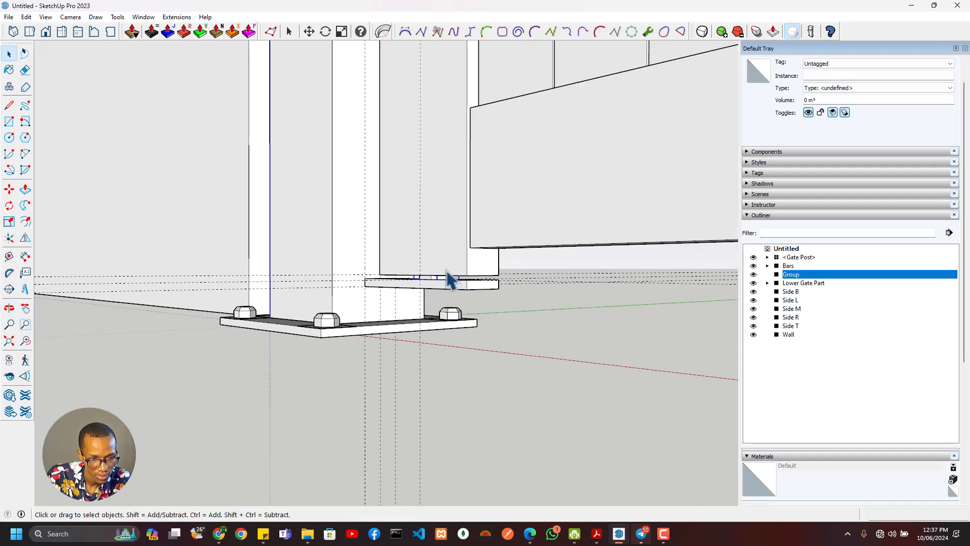
mouse_move(448, 277)
middle_down()
mouse_move(460, 259)
mouse_move(537, 325)
mouse_move(484, 201)
mouse_move(454, 275)
middle_up()
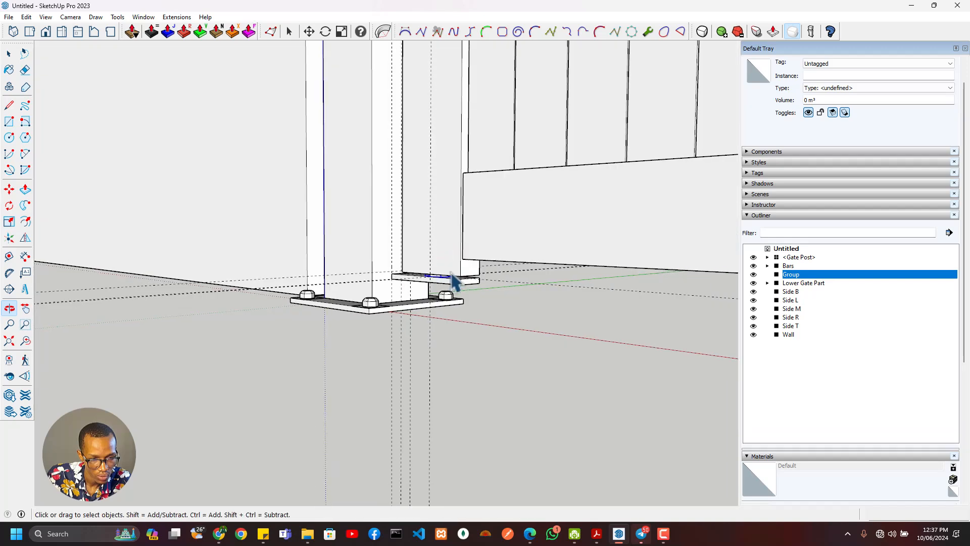
scroll(455, 286, up, 3)
click(453, 286)
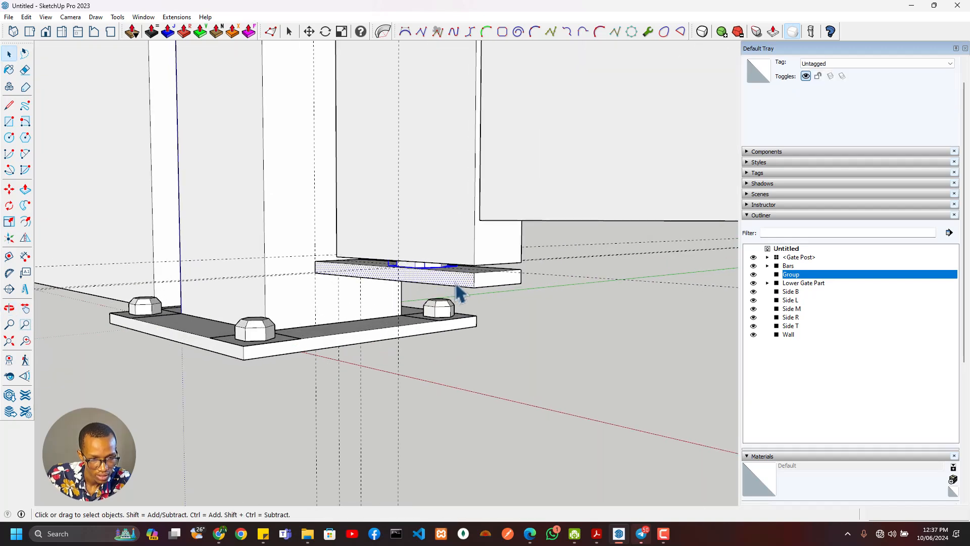
right_click(458, 292)
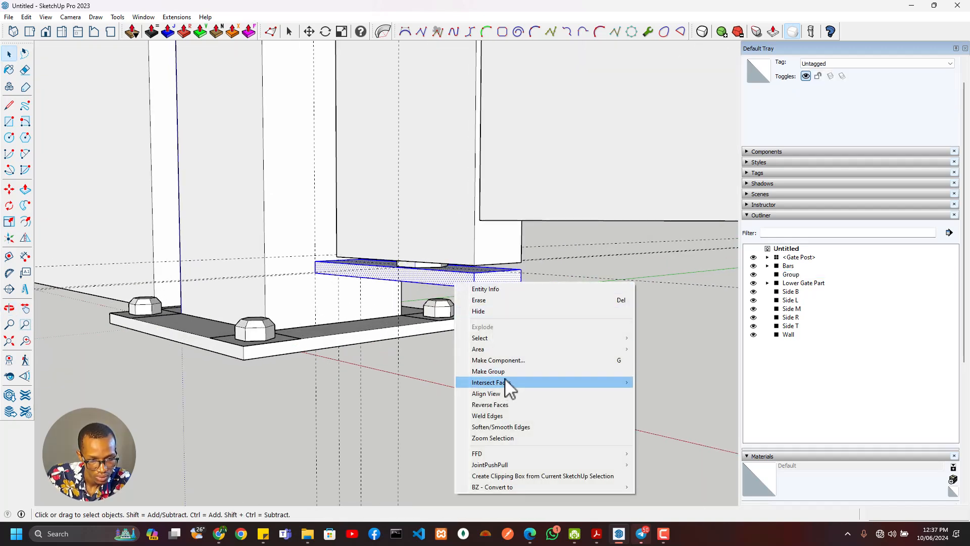
click(507, 379)
- Examine the reference drawing's connection between gate post and leaf and the matching area around the model's middle rail
scroll(405, 212, down, 7)
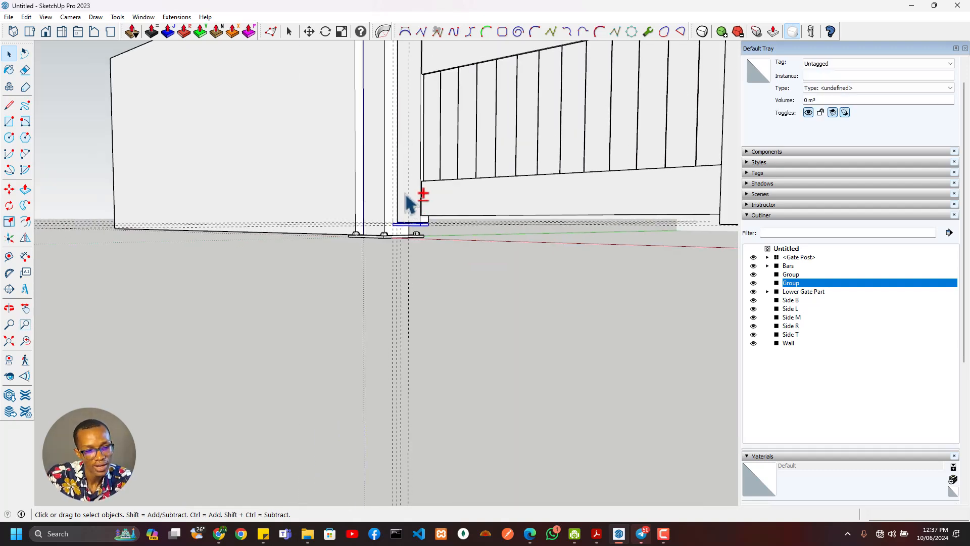
shift+middle_drag(405, 195, 394, 363)
key(F1)
key(alt+Tab)
scroll(485, 221, down, 4)
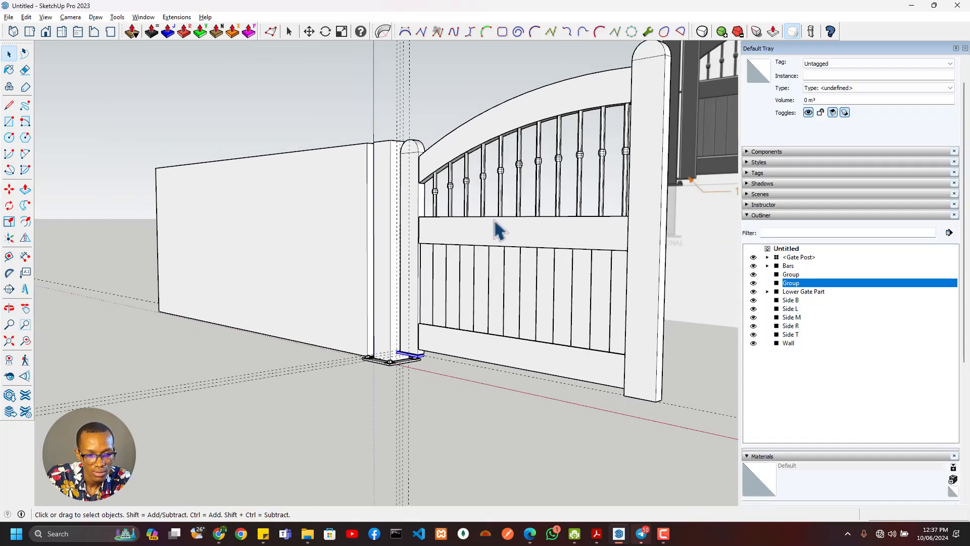
middle_drag(457, 212, 582, 324)
scroll(404, 186, up, 5)
scroll(402, 203, down, 6)
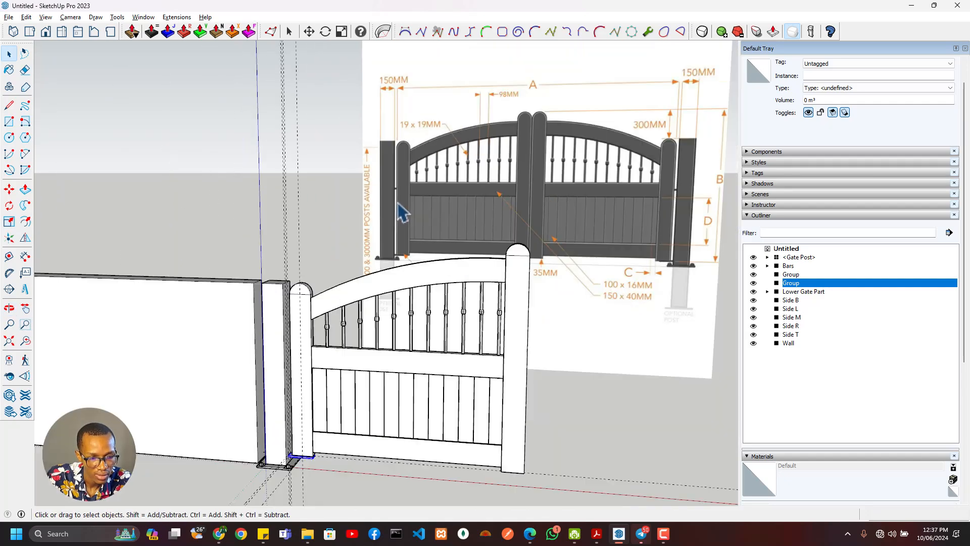
scroll(333, 331, up, 8)
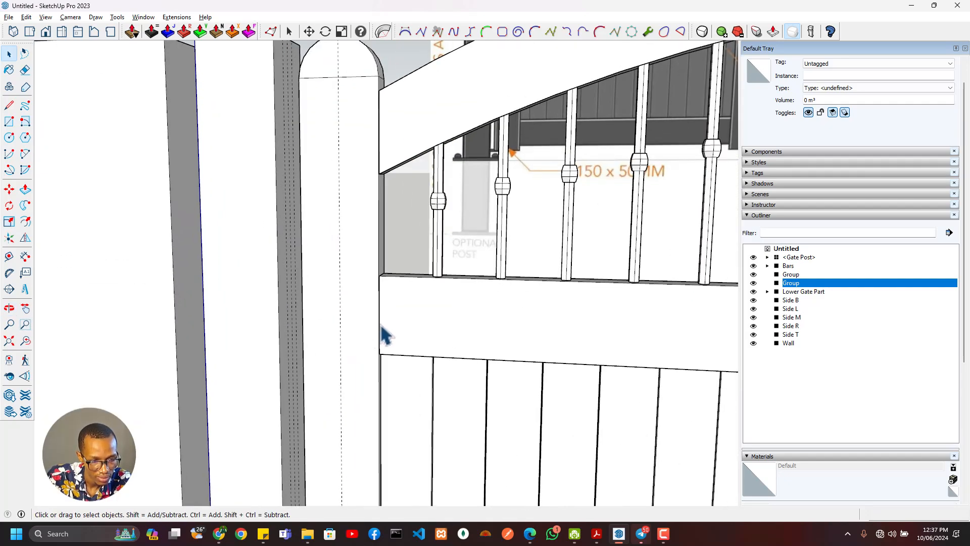
scroll(353, 329, down, 3)
middle_drag(331, 325, 227, 349)
scroll(315, 333, up, 3)
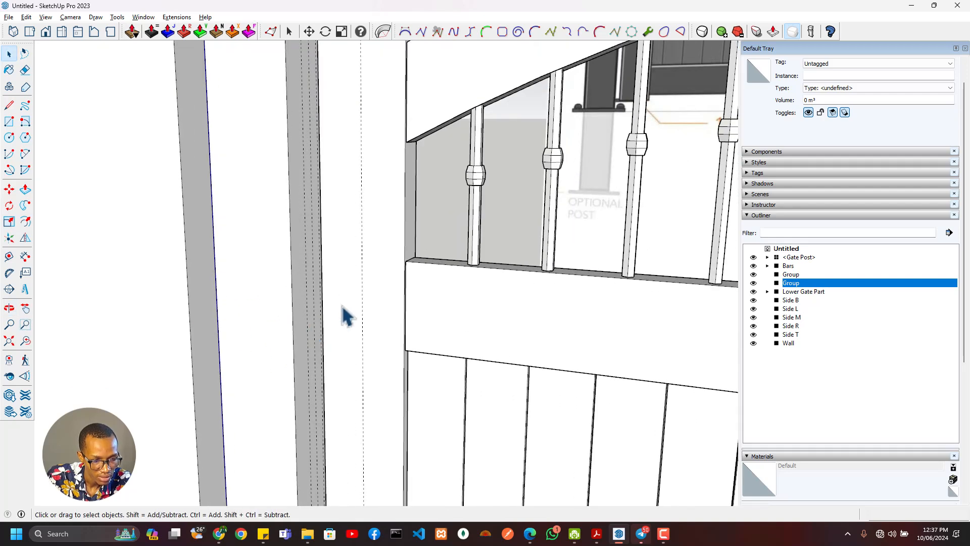
middle_drag(347, 316, 467, 258)
- Place a horizontal guide along the middle of Side M, about 76 mm below its top edge
key(t)
click(451, 265)
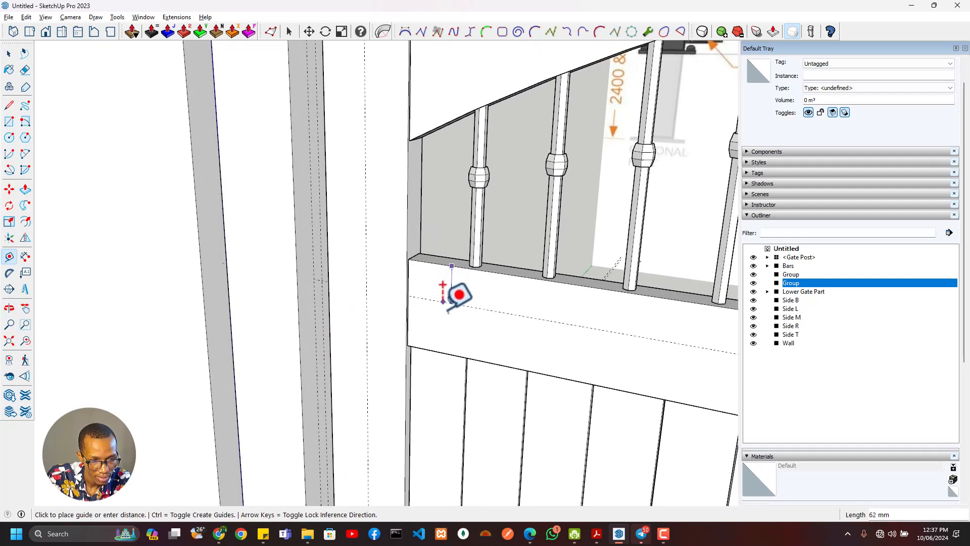
scroll(407, 305, up, 2)
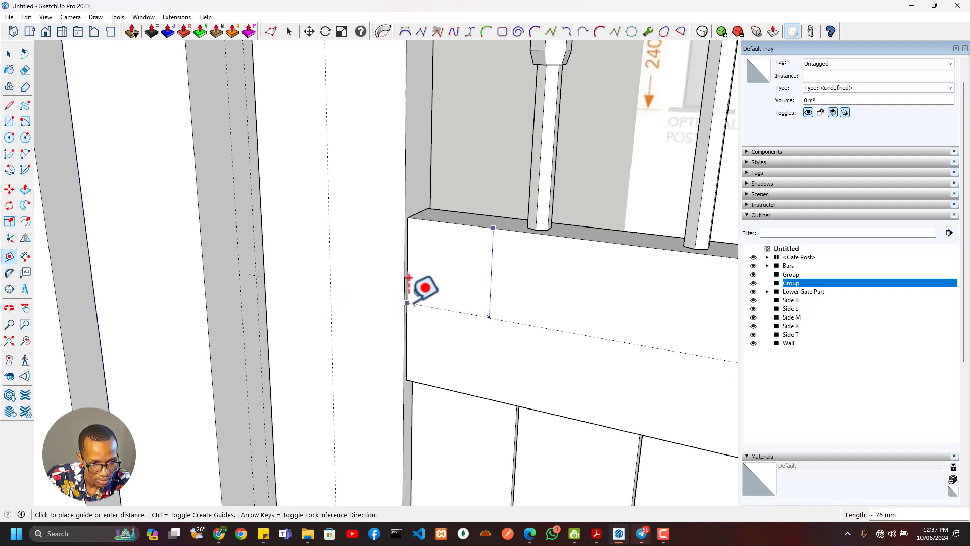
click(407, 302)
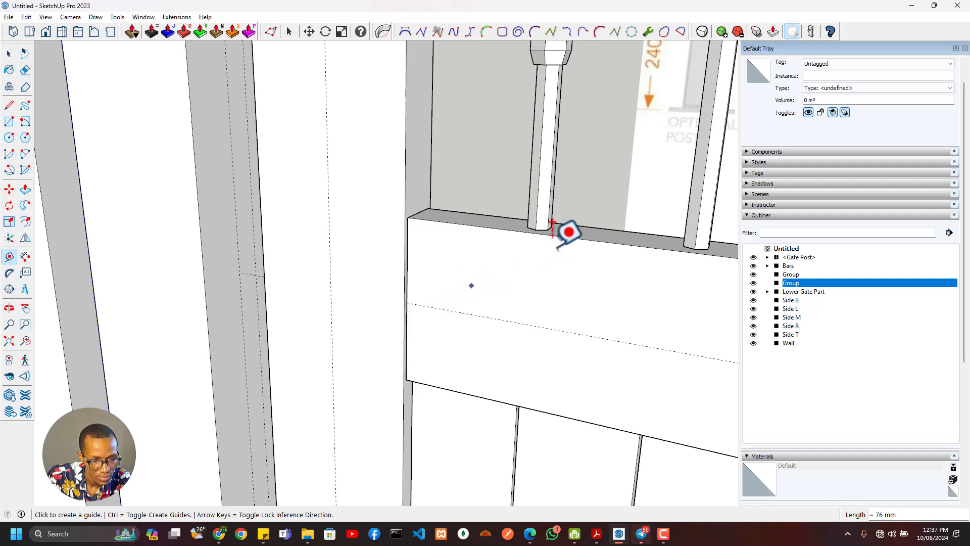
middle_drag(552, 223, 522, 297)
scroll(522, 297, down, 7)
key(space)
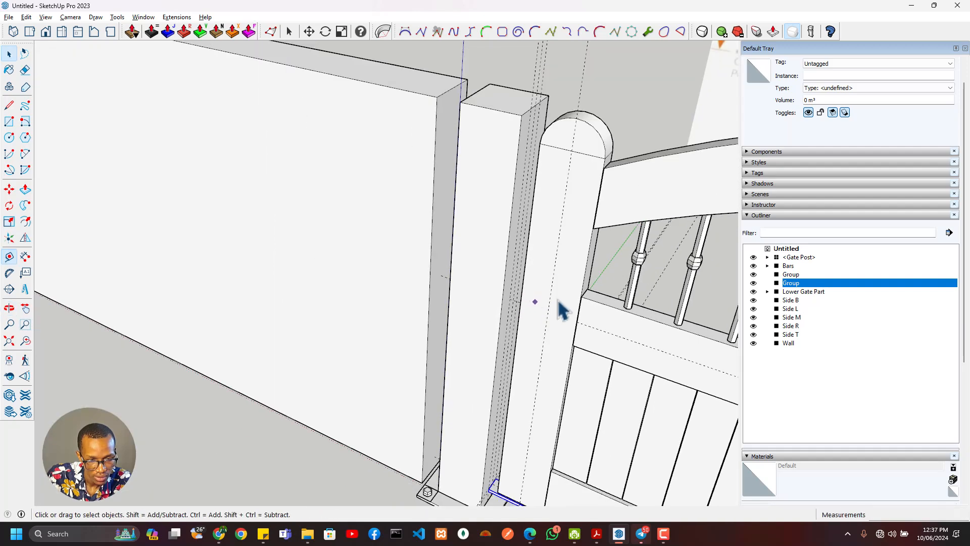
- Hide Bars, Side B, Side L, Side M, Side R and Side T together with Lower Gate Part, and show Lower Gate Part again
click(561, 309)
scroll(597, 316, down, 3)
shift+click(627, 316)
shift+click(638, 304)
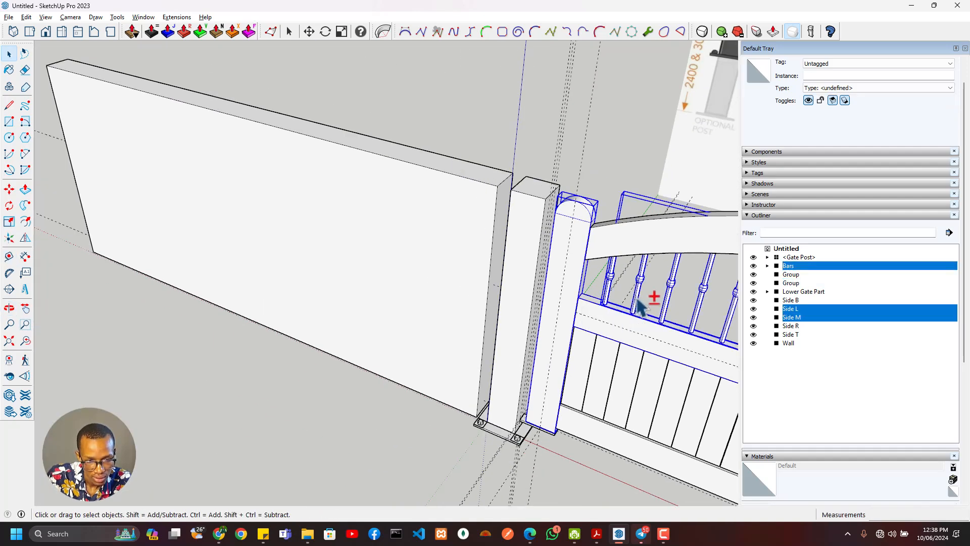
shift+click(662, 257)
shift+click(643, 387)
scroll(655, 394, down, 2)
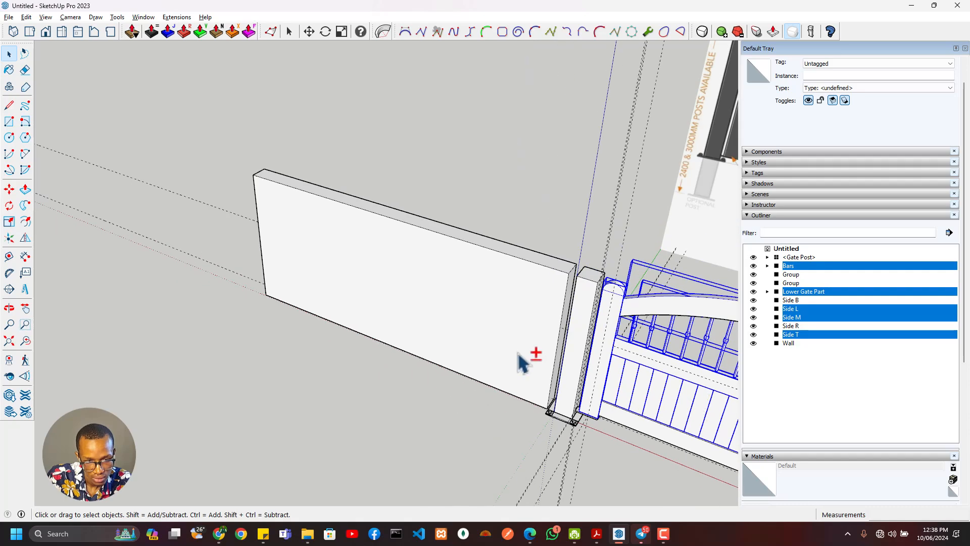
middle_drag(640, 374, 512, 328)
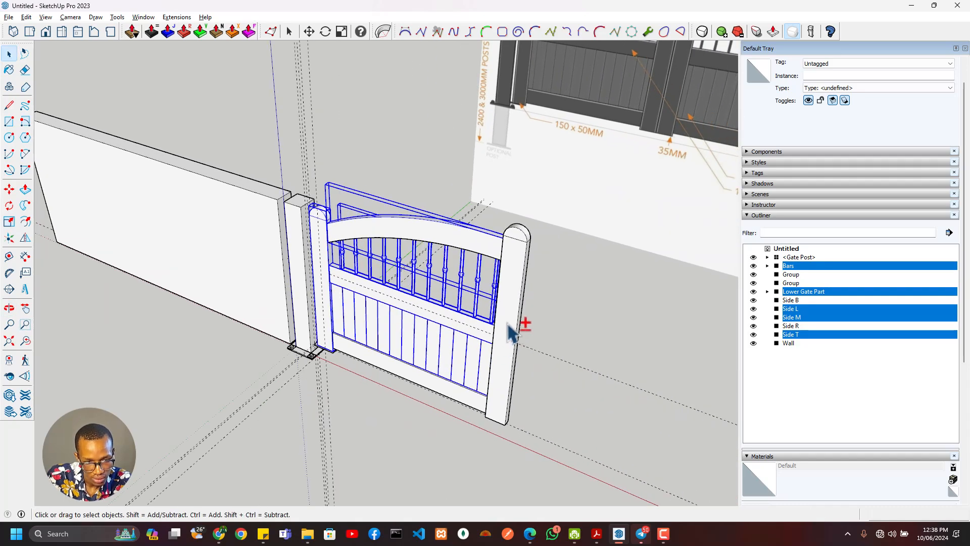
shift+click(511, 331)
shift+click(476, 405)
scroll(346, 363, up, 6)
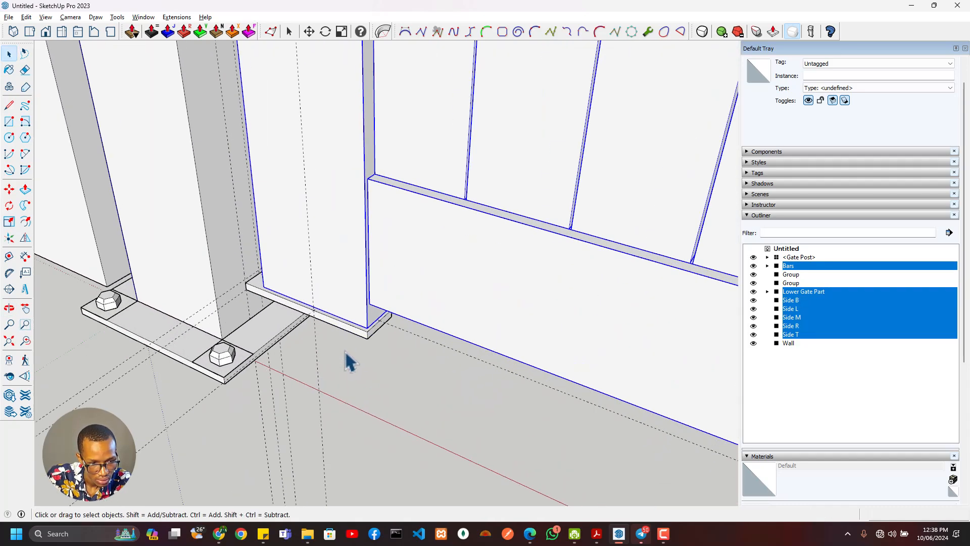
scroll(357, 348, down, 2)
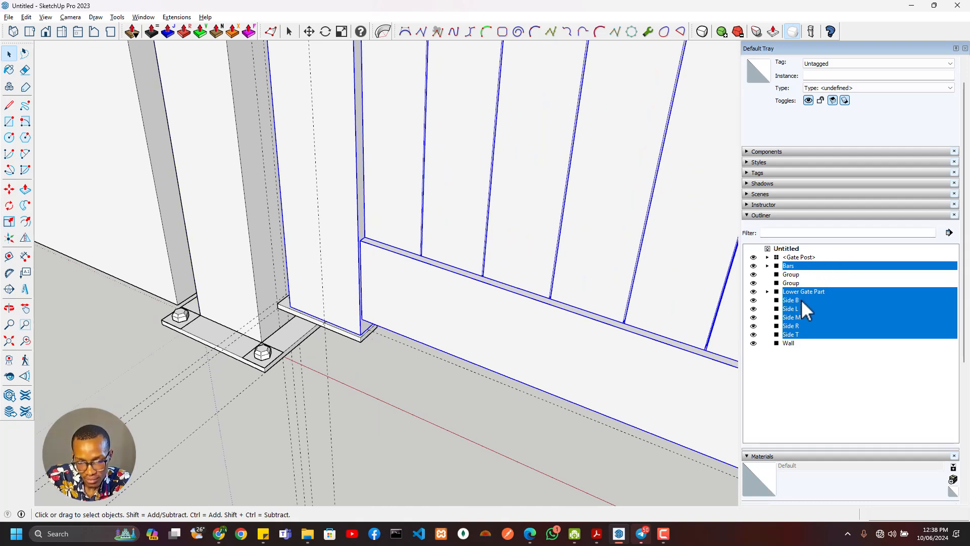
scroll(597, 351, down, 6)
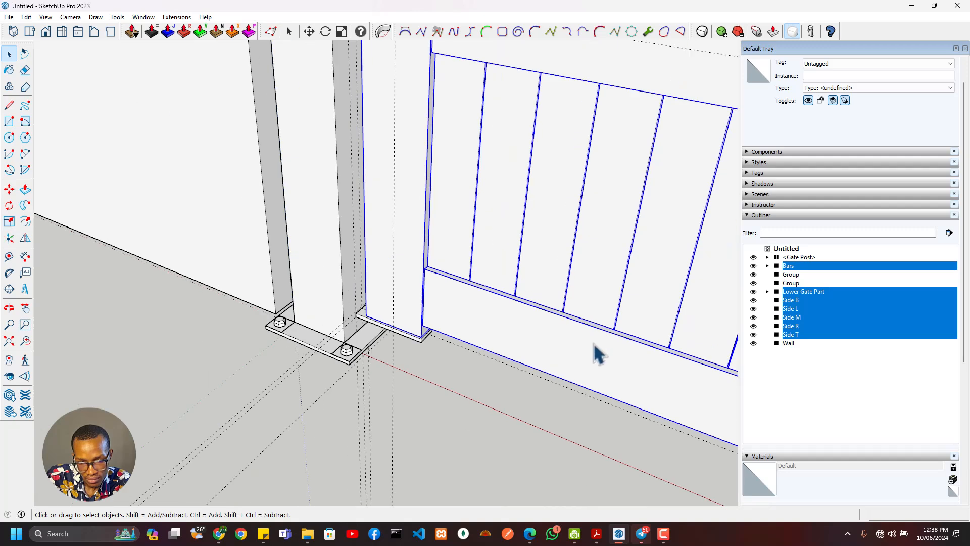
click(754, 291)
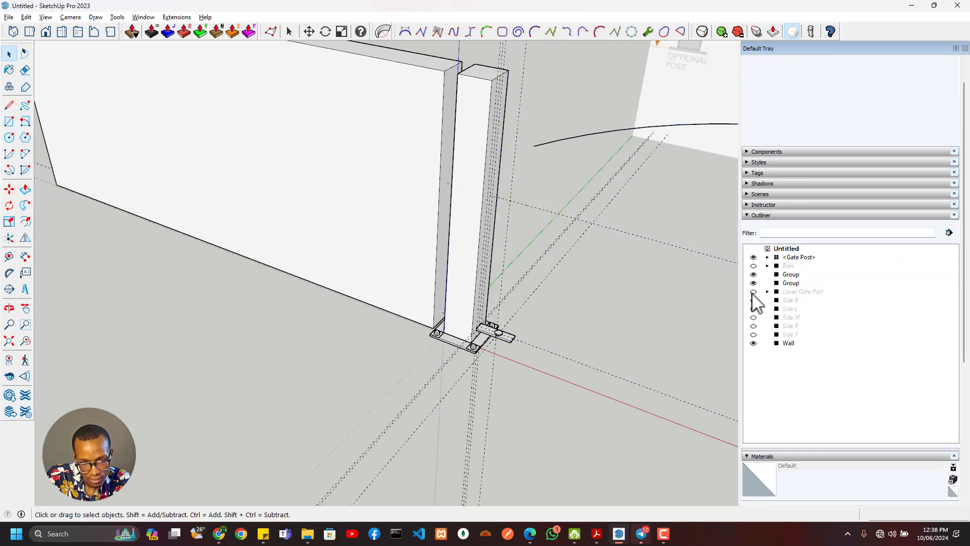
click(754, 292)
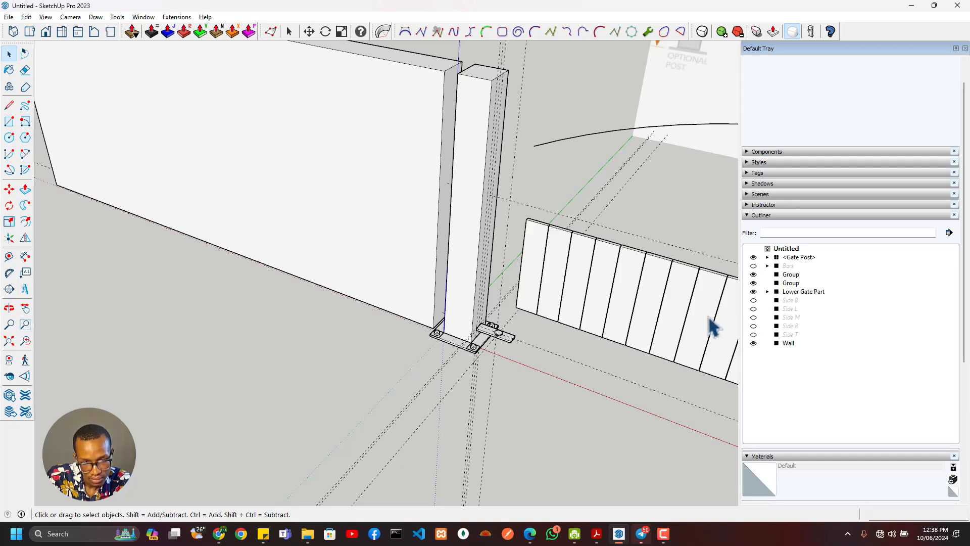
- Undo the last visibility changes that hid the gate's bars and side members
middle_drag(710, 318, 676, 331)
key(ctrl+z)
key(ctrl+z)
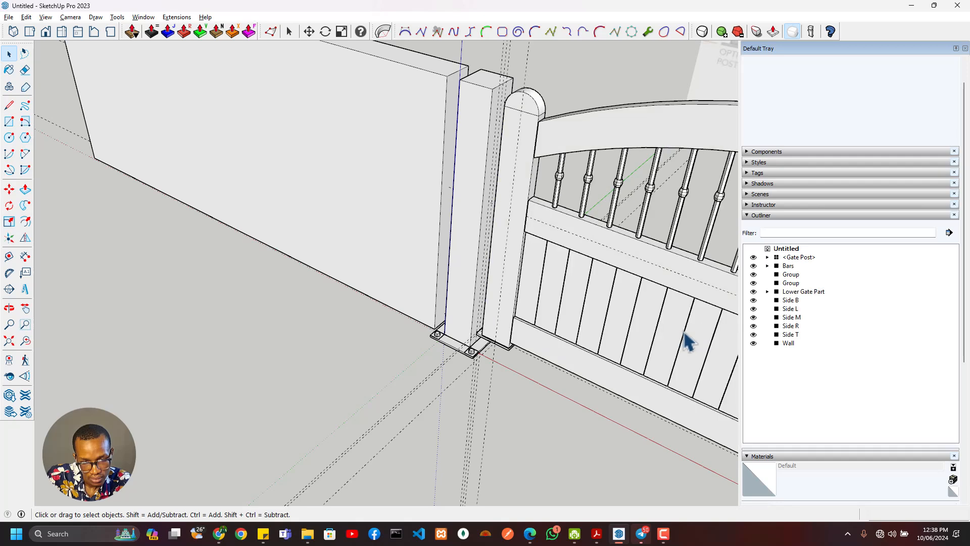
click(796, 292)
shift+click(791, 335)
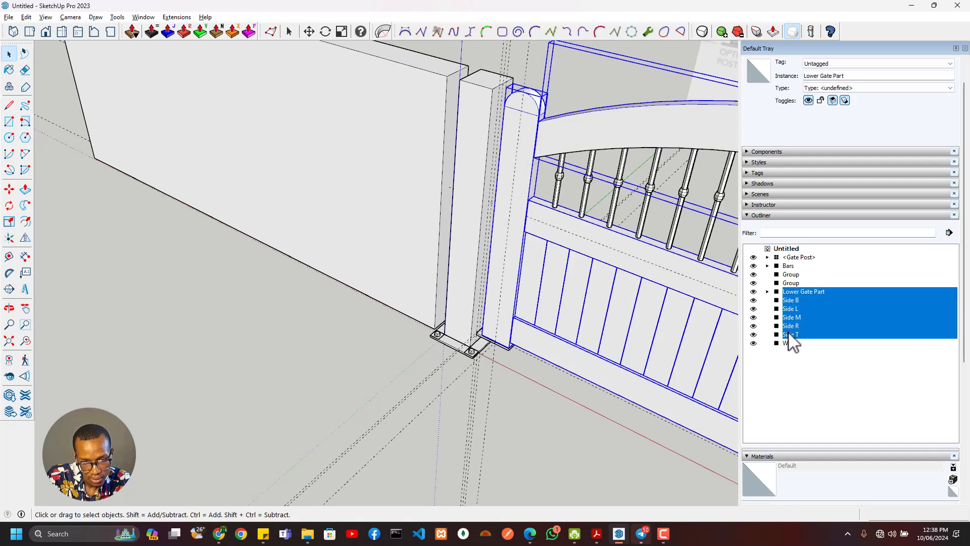
shift+click(592, 194)
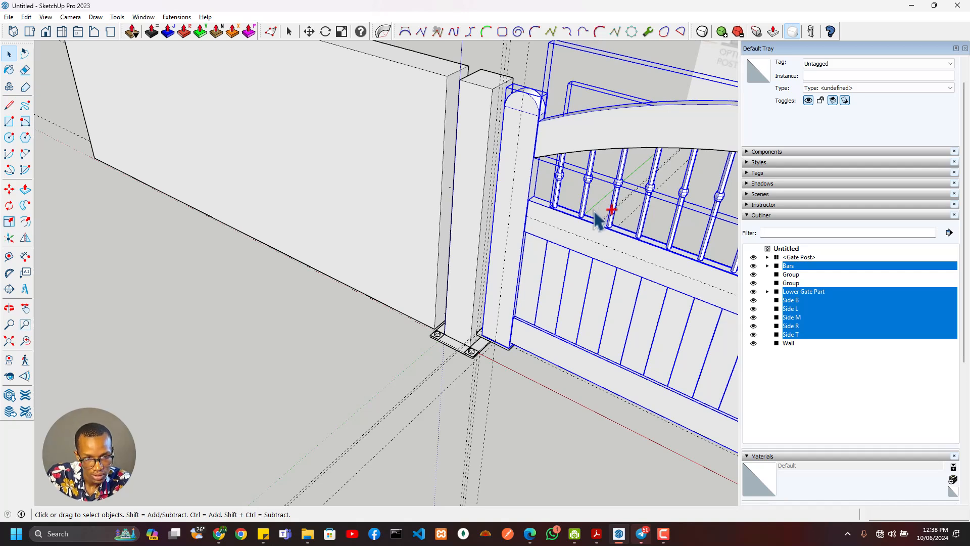
- Select Side T, Bars, Side M, Side L, Lower Gate Part, Side B and Side R and make them one group
click(602, 151)
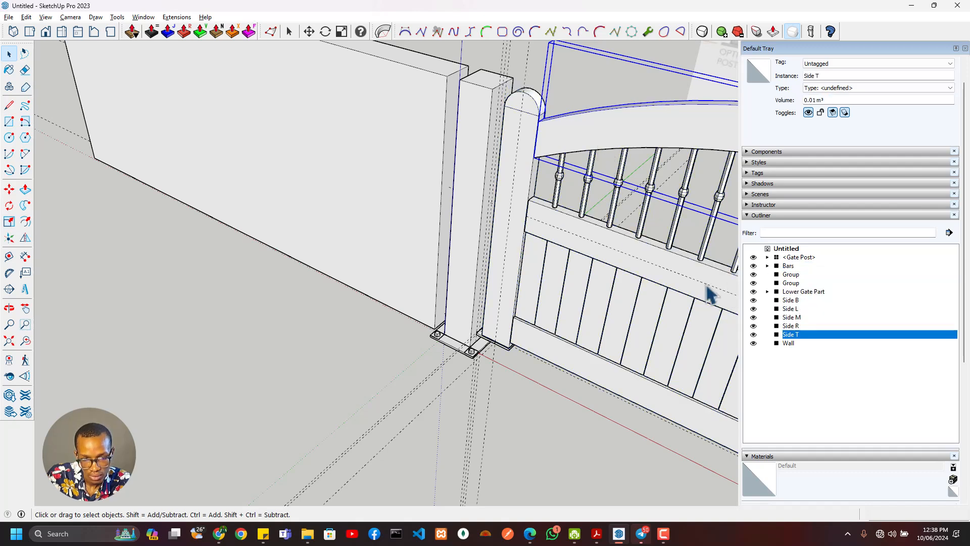
shift+click(645, 233)
shift+click(643, 260)
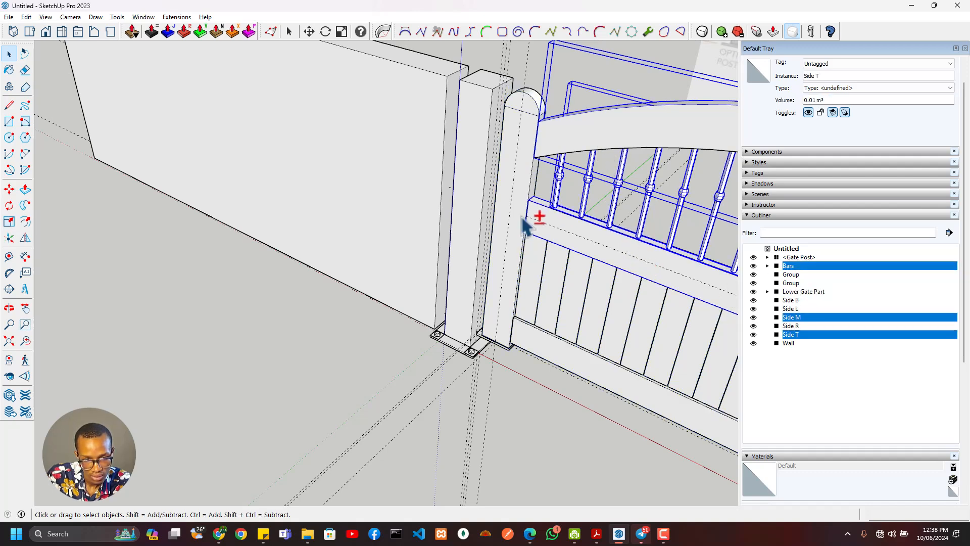
shift+click(528, 219)
shift+click(569, 321)
shift+click(575, 354)
scroll(630, 351, down, 5)
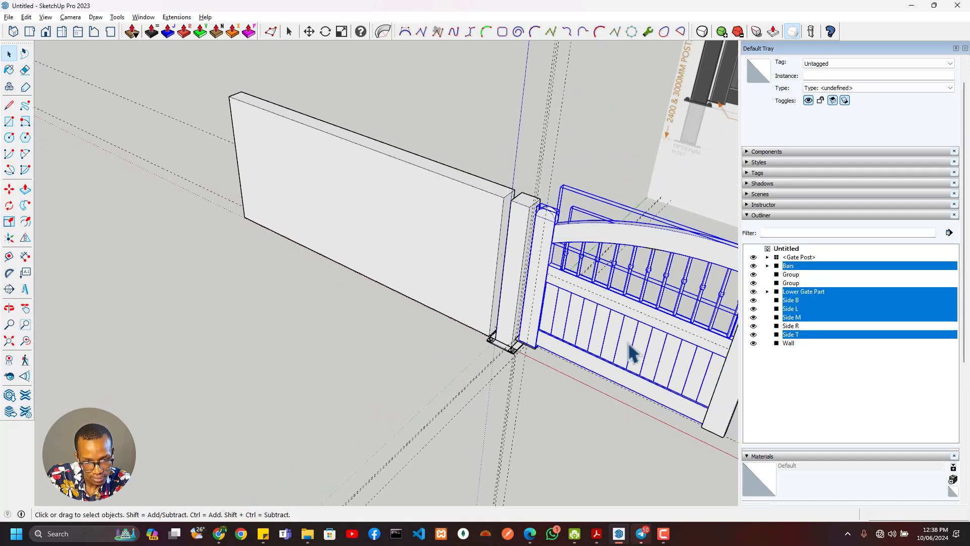
shift+click(715, 378)
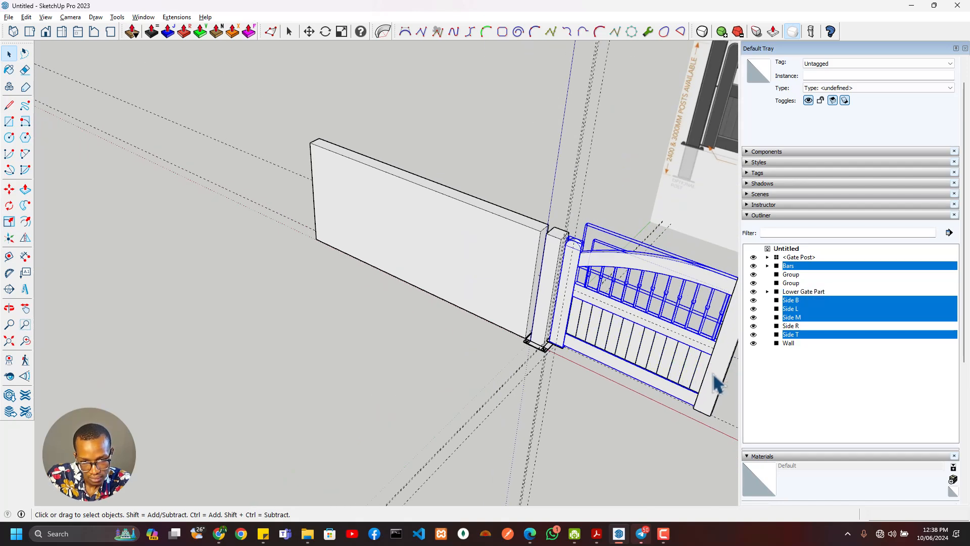
shift+click(721, 378)
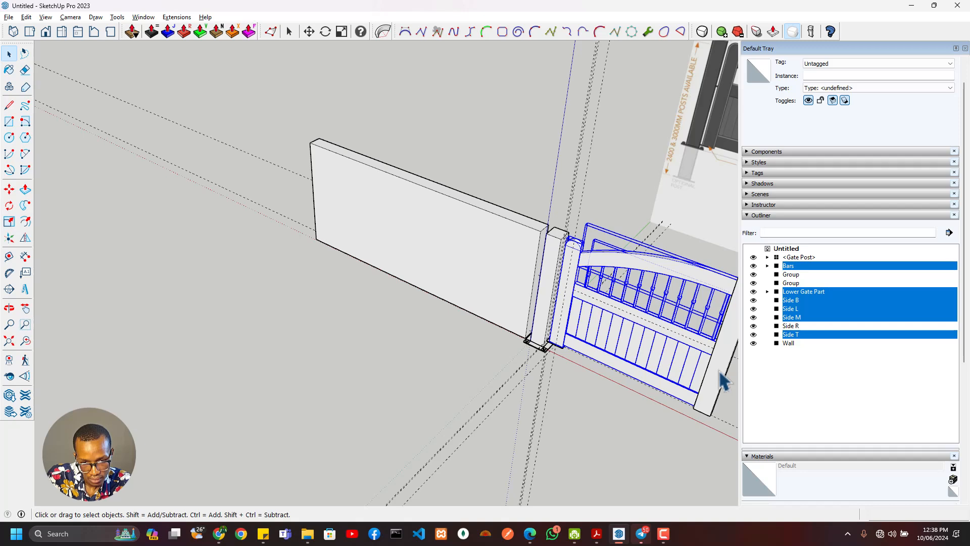
scroll(700, 364, up, 5)
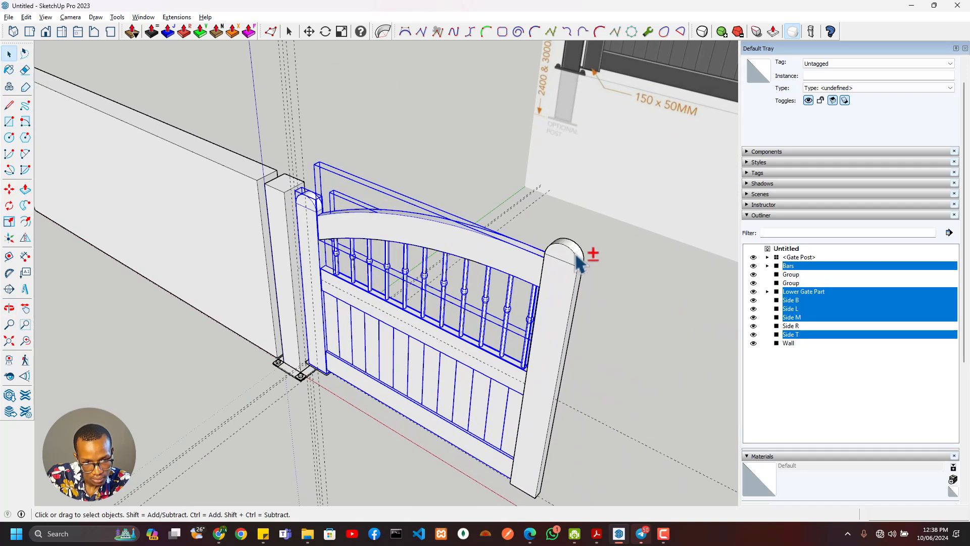
shift+click(576, 256)
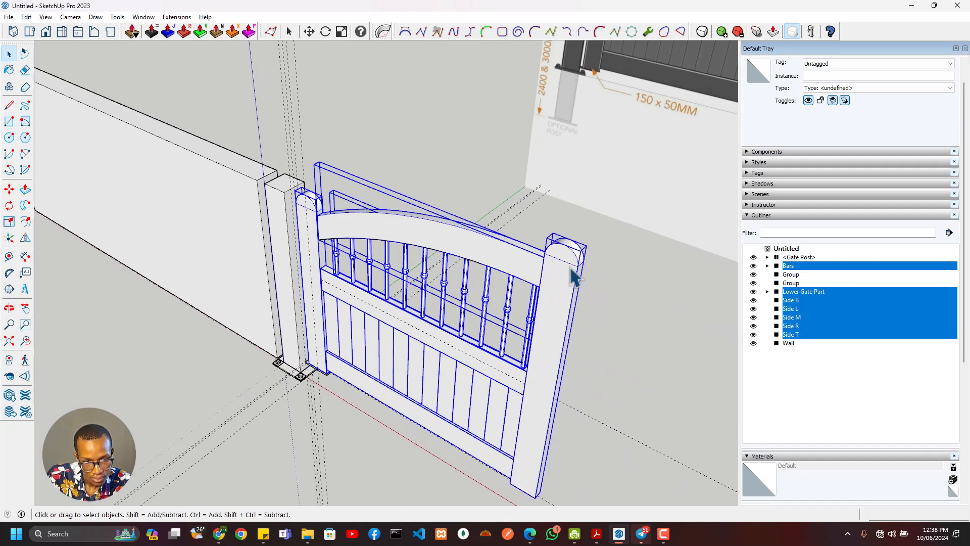
right_click(573, 273)
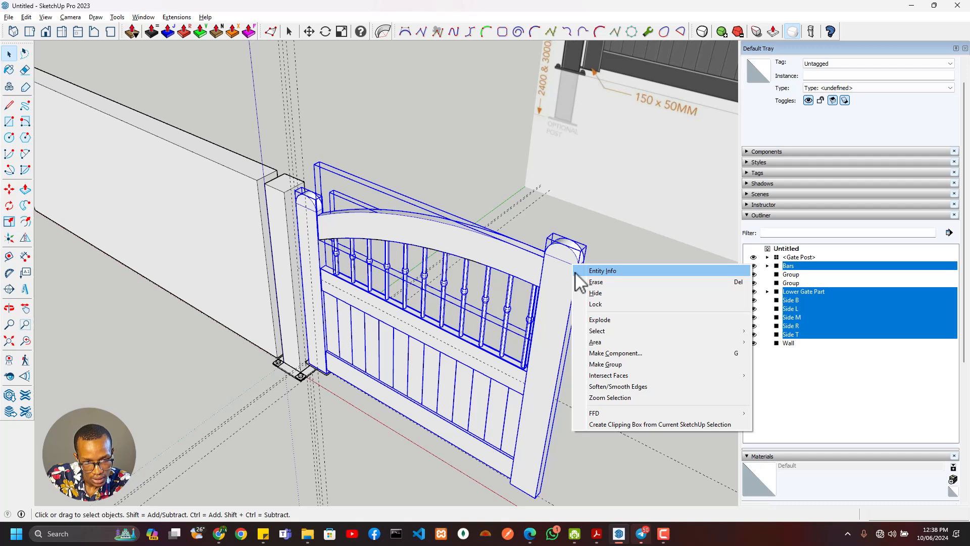
click(620, 364)
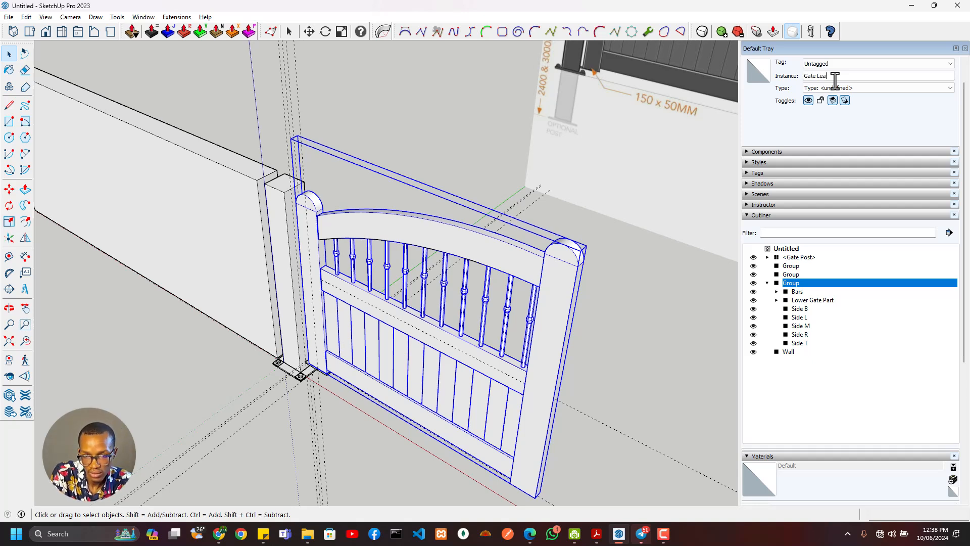
- Name the new group Gate Leaf and collapse its contents in the outliner
text(f)
key(Return)
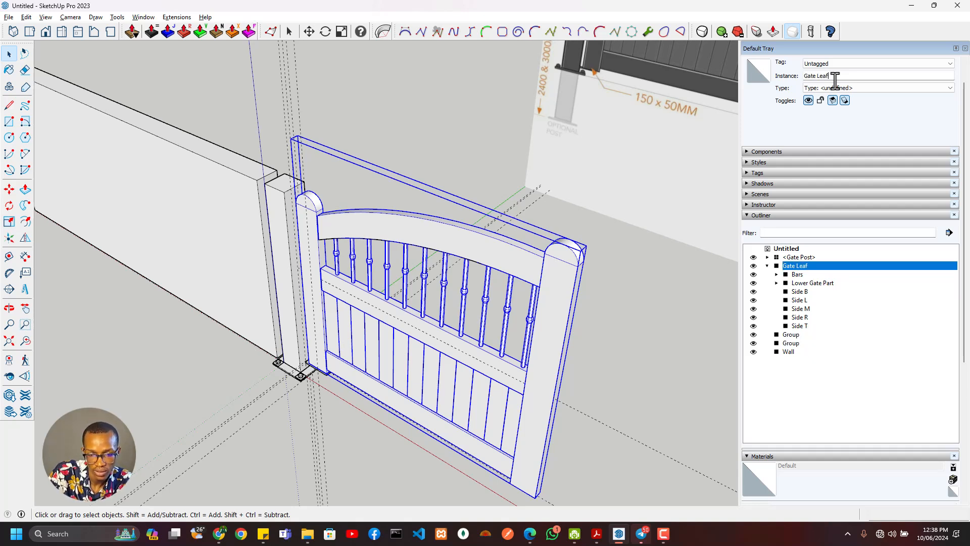
click(768, 267)
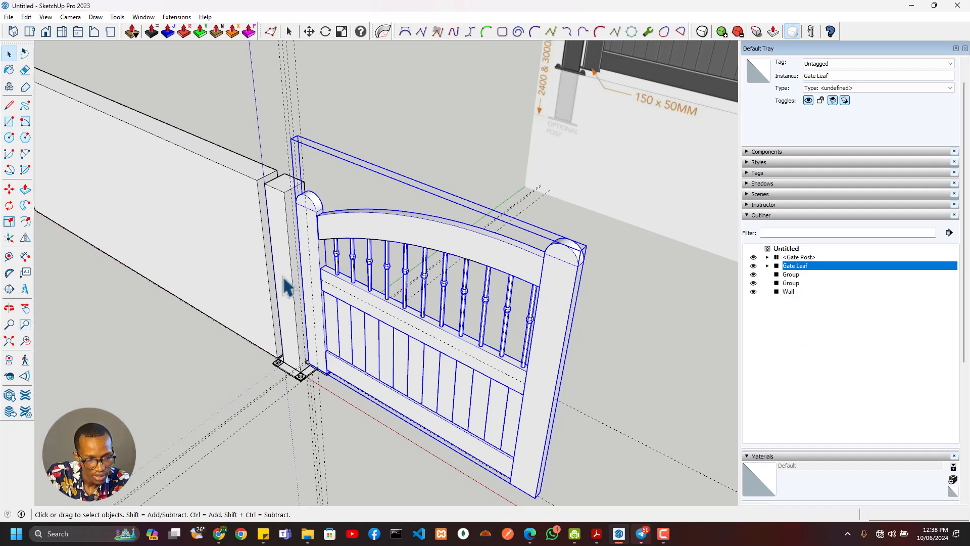
- Convert the Gate Leaf group into a component with the definition name Gate Leaf
scroll(284, 278, up, 3)
middle_drag(284, 277, 343, 279)
right_click(357, 213)
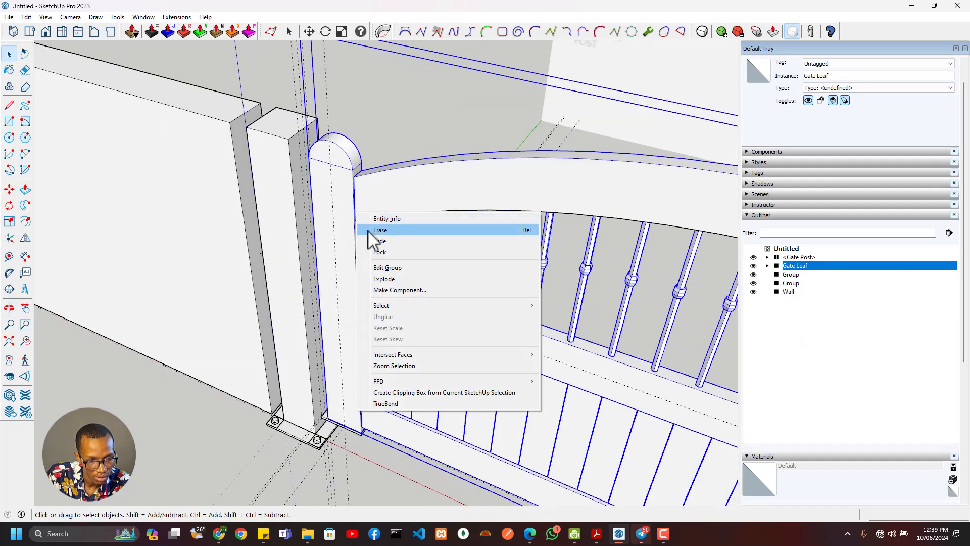
click(399, 291)
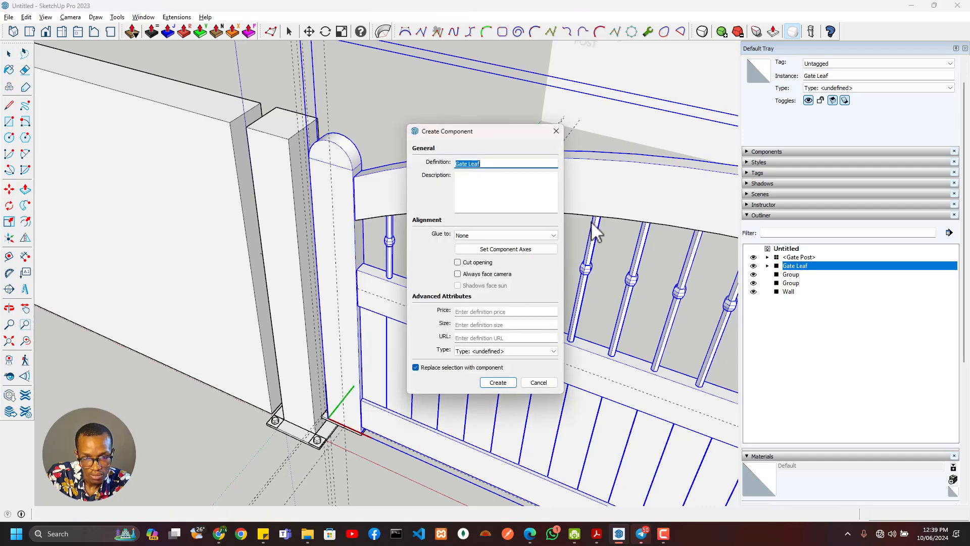
click(498, 382)
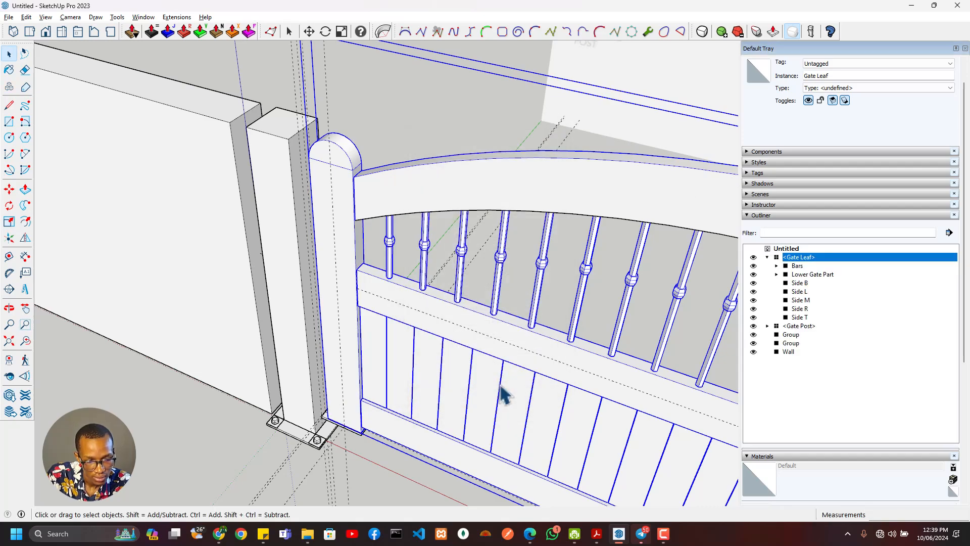
- Place a horizontal guide at about mid-rail height on the gate post's side facing the leaf, starting from its top edge
scroll(381, 394, down, 2)
scroll(364, 401, up, 6)
middle_drag(339, 439, 382, 314)
scroll(386, 263, down, 6)
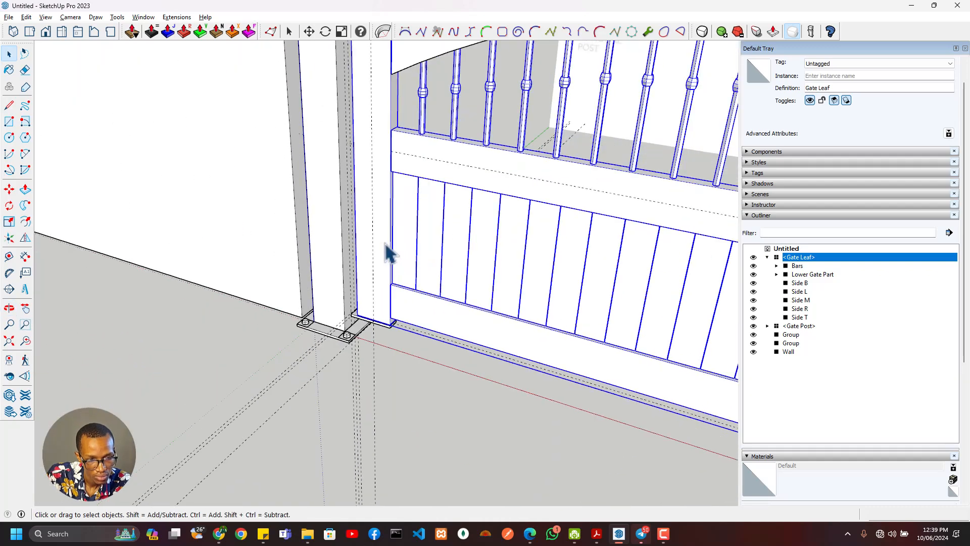
shift+middle_drag(385, 251, 115, 251)
scroll(396, 270, up, 5)
scroll(401, 234, up, 4)
shift+middle_drag(458, 307, 292, 160)
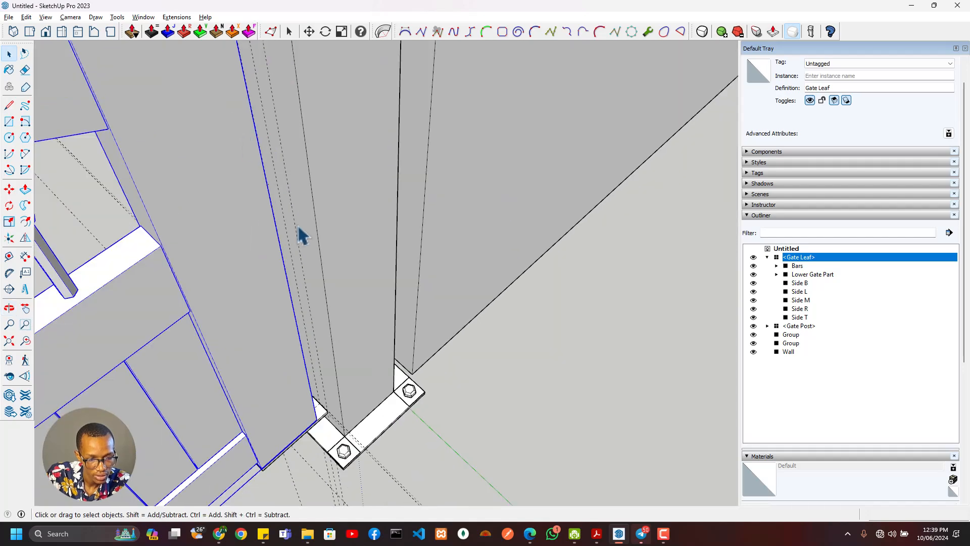
middle_drag(299, 226, 213, 190)
shift+middle_drag(214, 190, 317, 508)
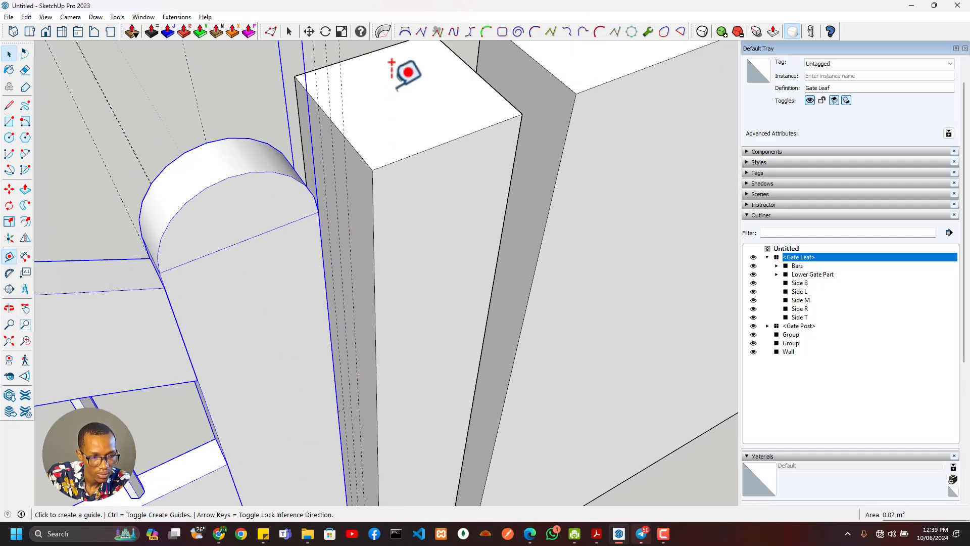
click(359, 154)
shift+middle_drag(353, 274, 314, 234)
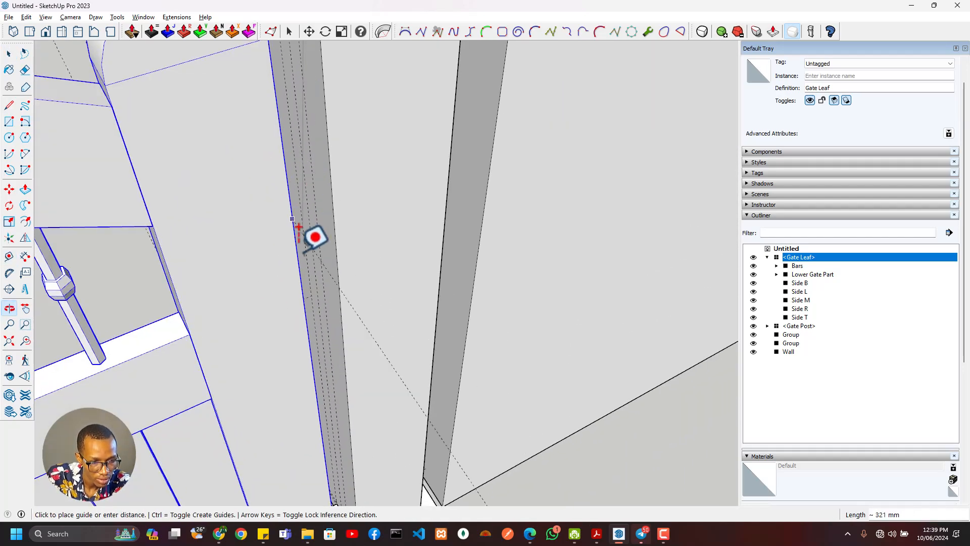
middle_drag(319, 324, 592, 299)
- Set a vertical guide 30 mm in from the post's edge and draw a rectangle about 36 × 8 mm from the guides' intersection
click(439, 225)
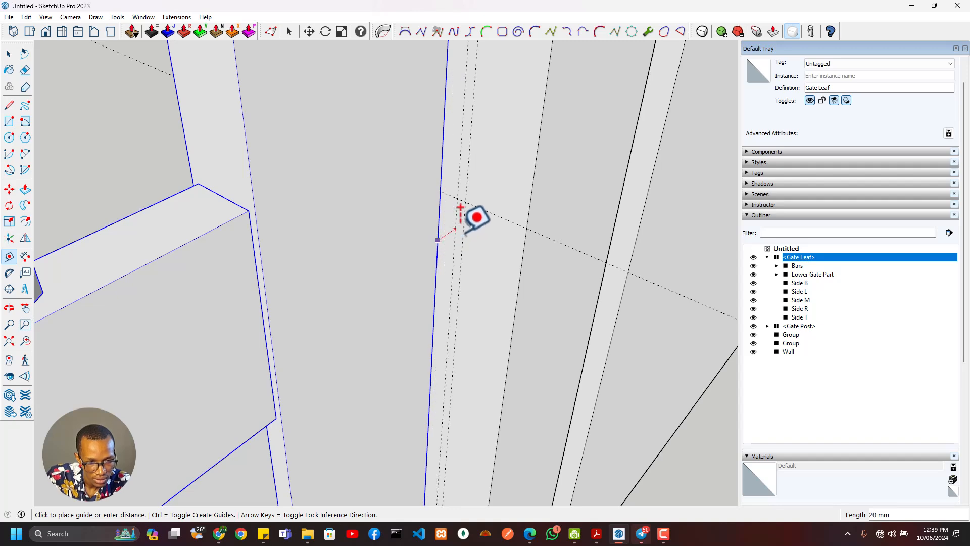
click(486, 217)
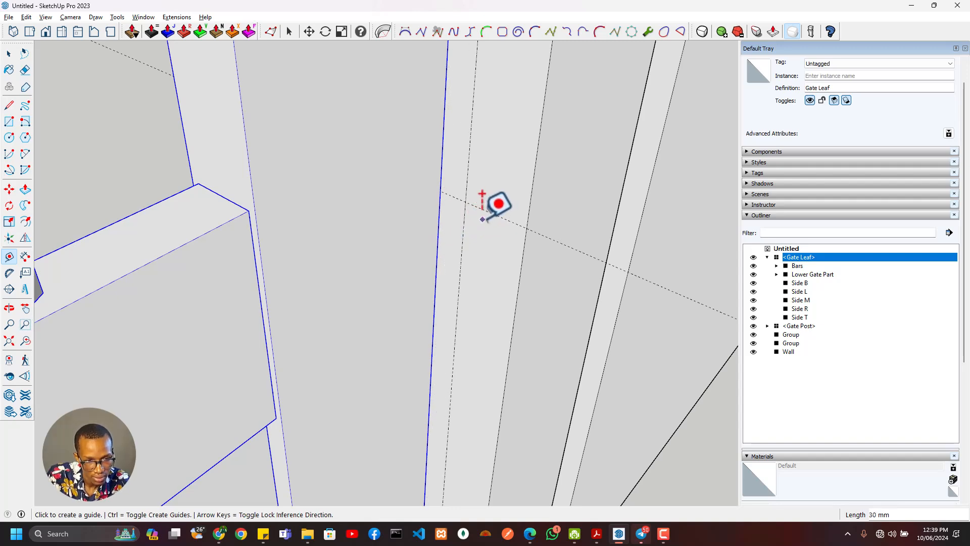
mouse_move(465, 207)
middle_down()
mouse_move(466, 139)
mouse_move(411, 132)
mouse_move(469, 198)
middle_up()
key(r)
click(465, 201)
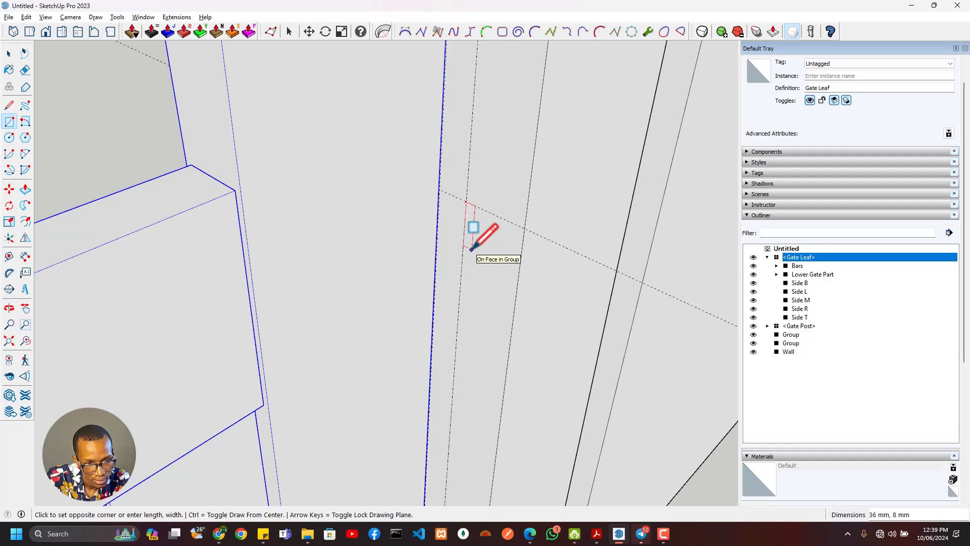
click(471, 248)
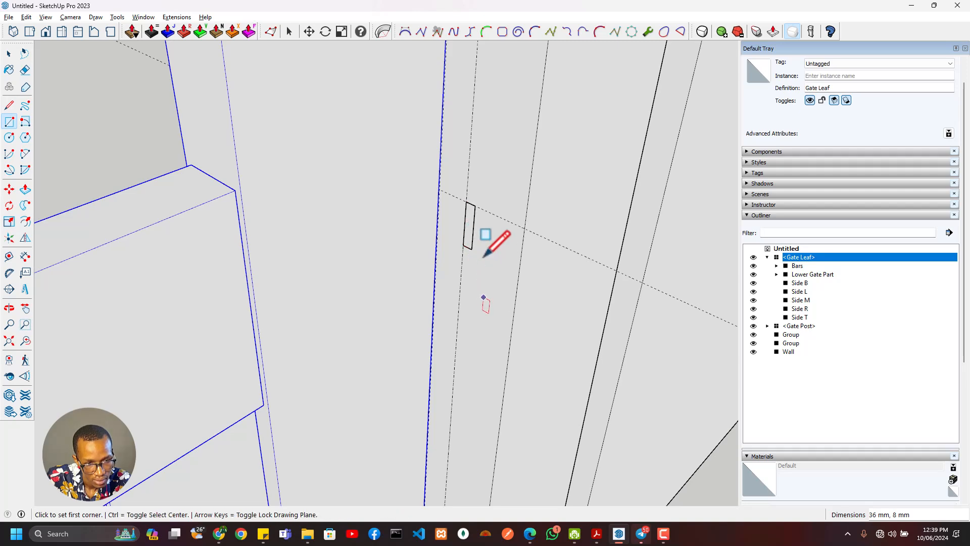
- Add a vertical guide 10 mm from the small rectangle's first vertical edge and a horizontal guide just below its lower edge
middle_drag(484, 250, 422, 357)
key(p)
key(t)
scroll(454, 315, up, 3)
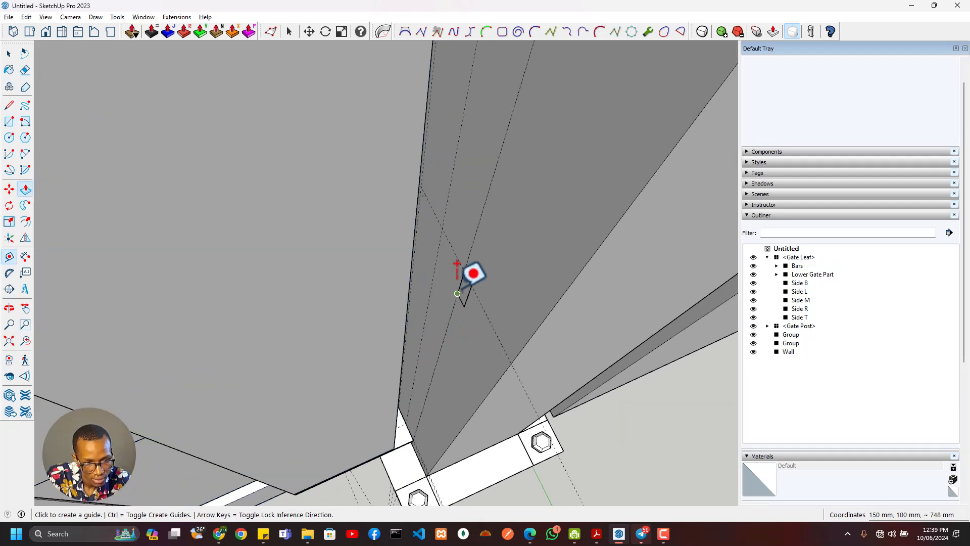
click(461, 283)
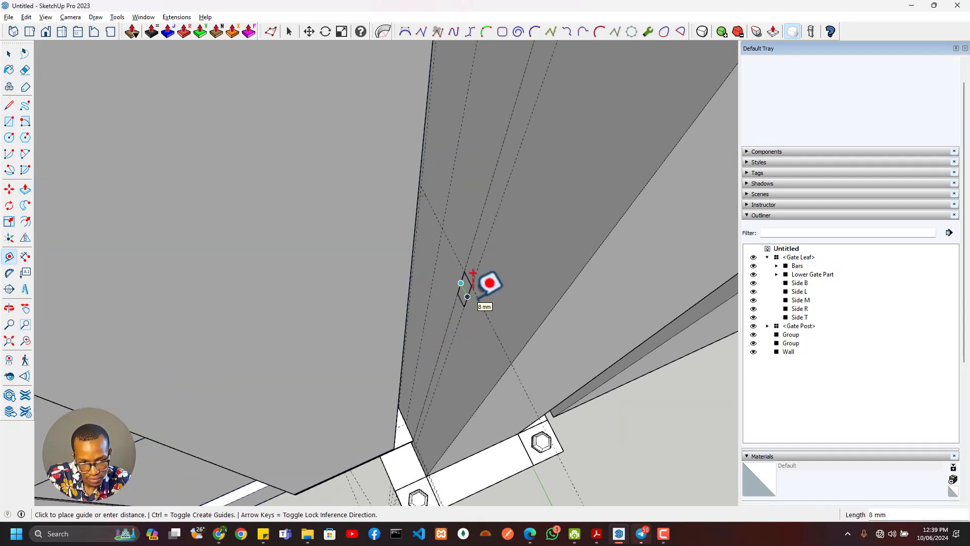
text(10)
key(Return)
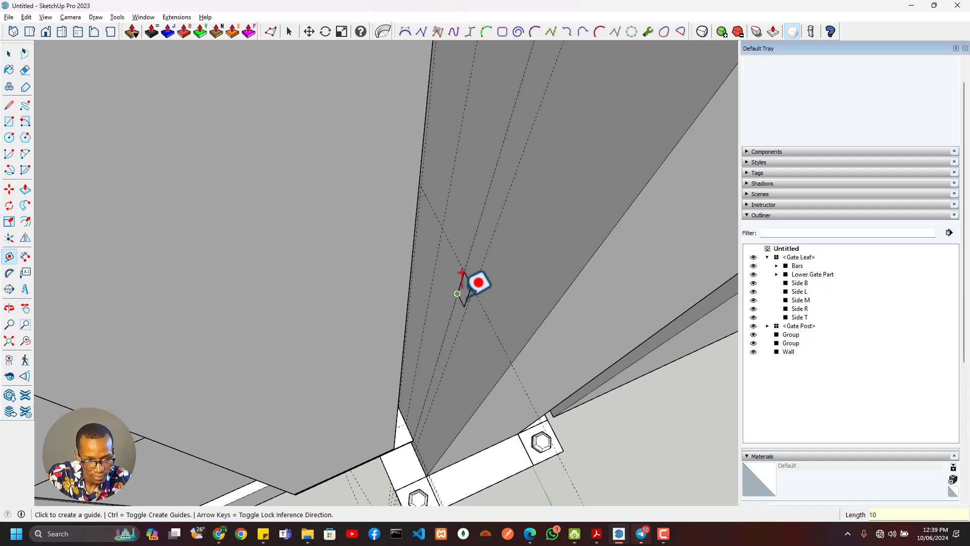
click(468, 298)
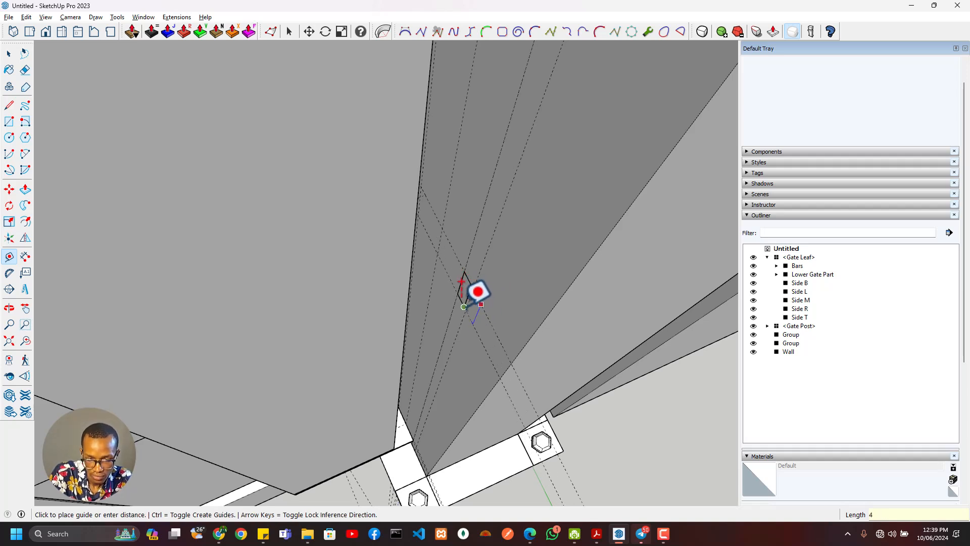
key(Return)
- Redraw the rectangle on the post's face to fill the area between the guides and erase the smaller outline's leftover edges
scroll(480, 285, up, 3)
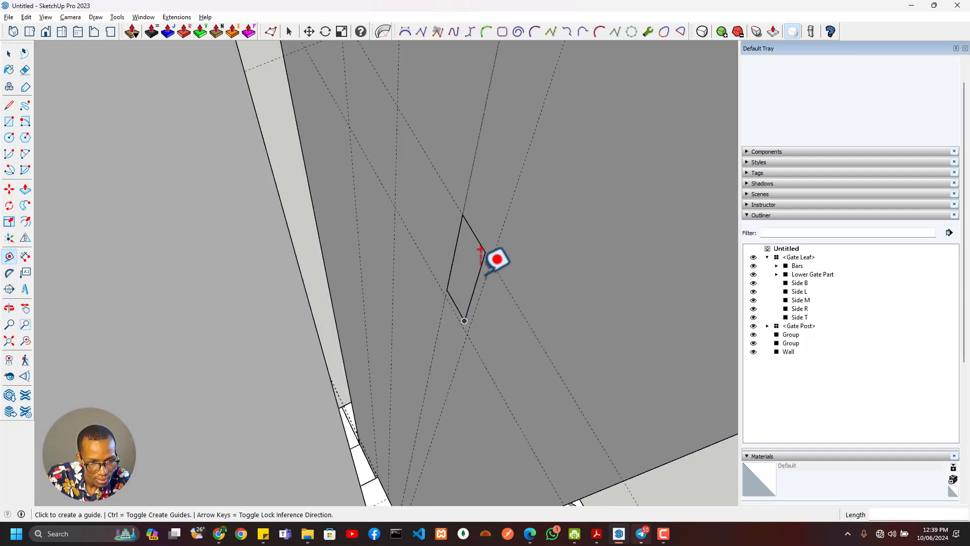
key(r)
click(463, 214)
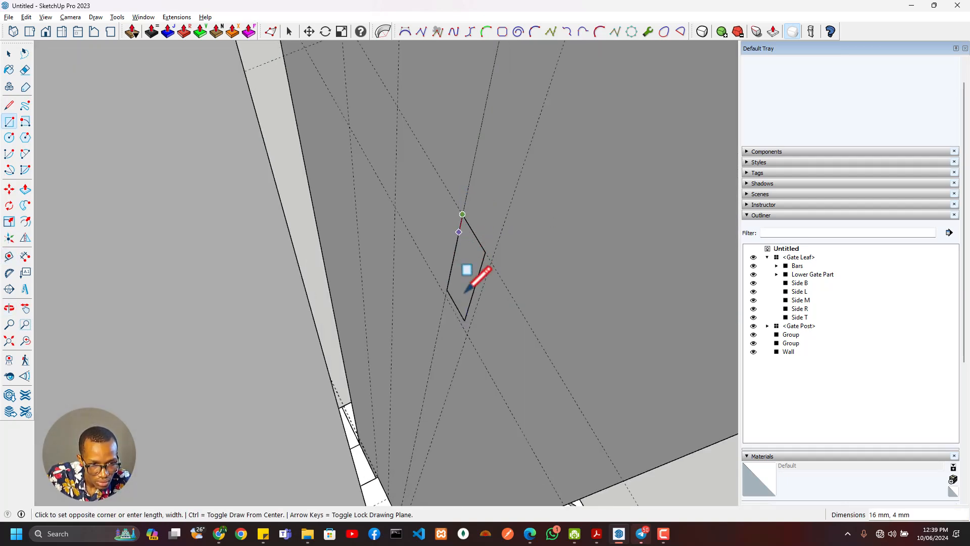
click(467, 334)
key(e)
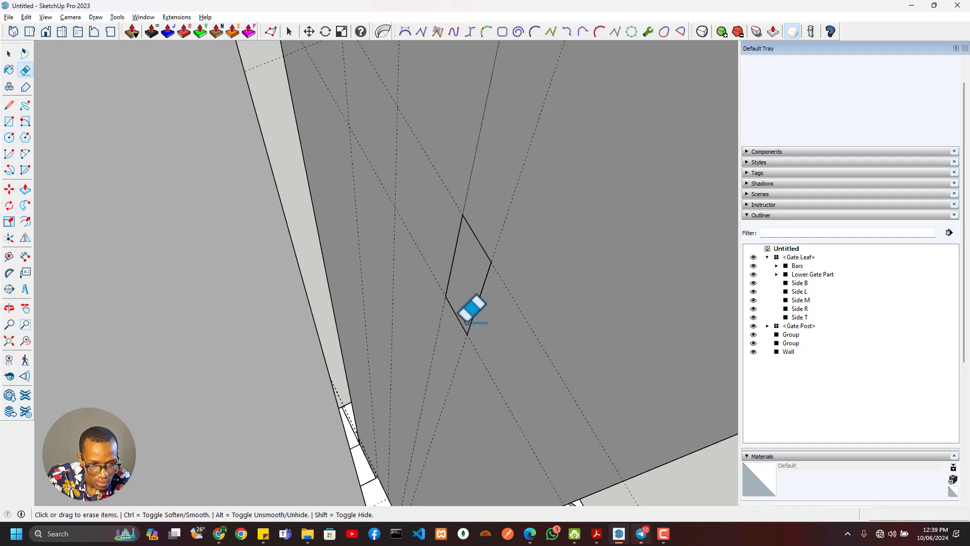
- Extrude the small rectangle on the post's face outward to the gate leaf to form the mid-rail connecting bar
scroll(462, 306, down, 3)
key(p)
click(467, 313)
scroll(392, 359, down, 4)
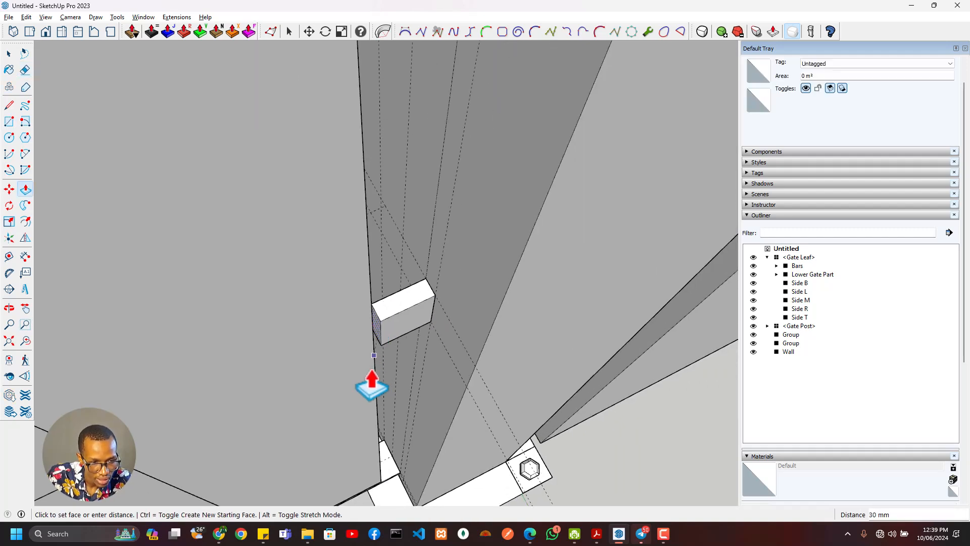
scroll(288, 374, down, 3)
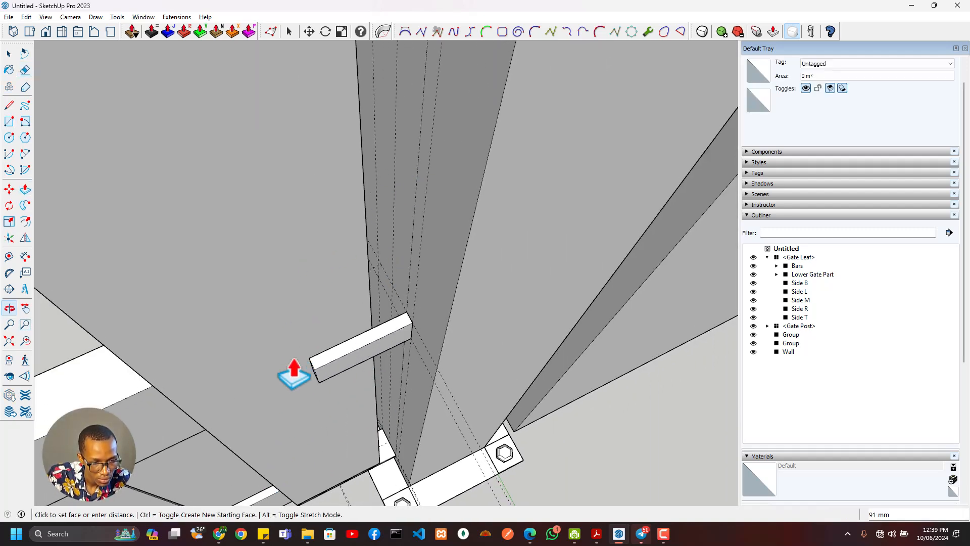
scroll(289, 390, down, 4)
scroll(288, 390, up, 3)
key(alt+Tab)
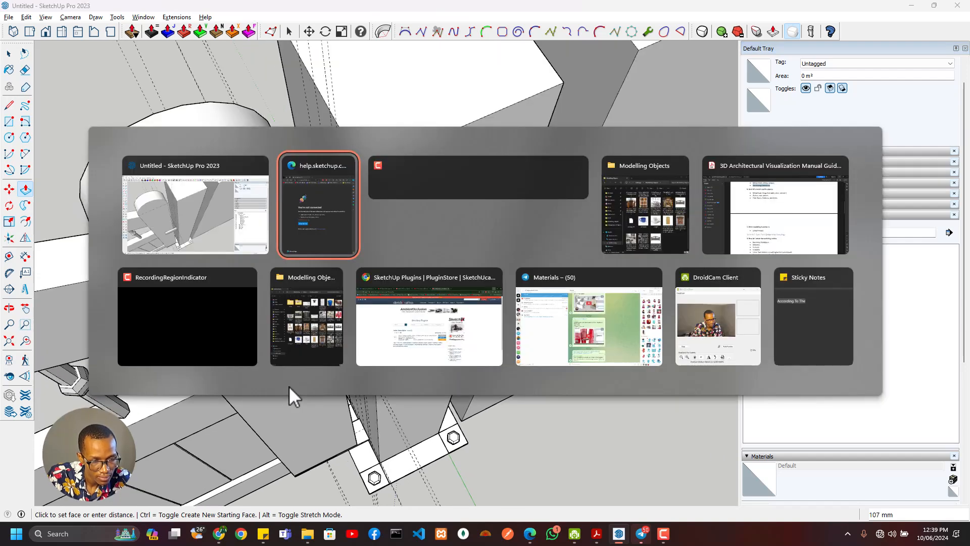
key(Escape)
scroll(292, 397, down, 3)
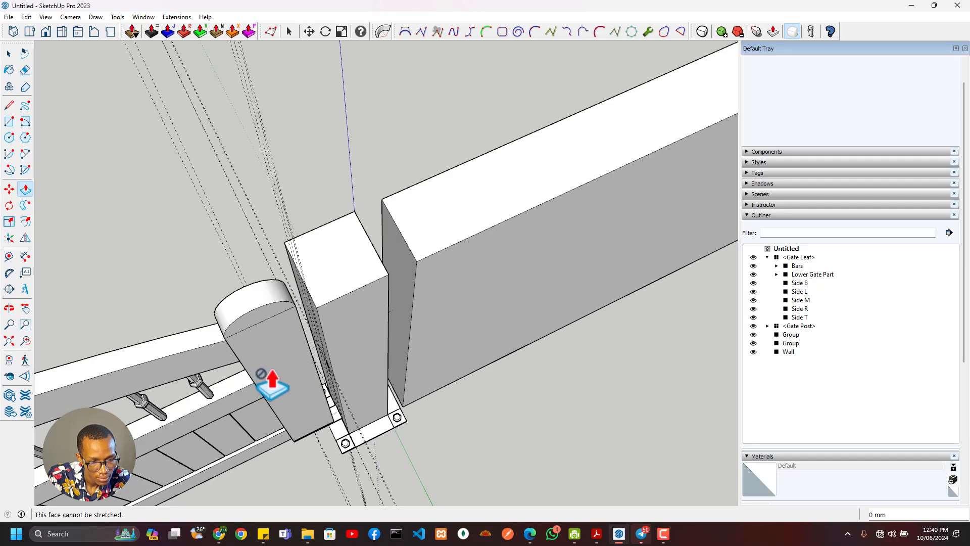
- Compare the joint between the gate post and leaf with the reference image
scroll(288, 391, up, 2)
scroll(288, 392, down, 2)
middle_drag(291, 392, 573, 346)
scroll(378, 327, down, 2)
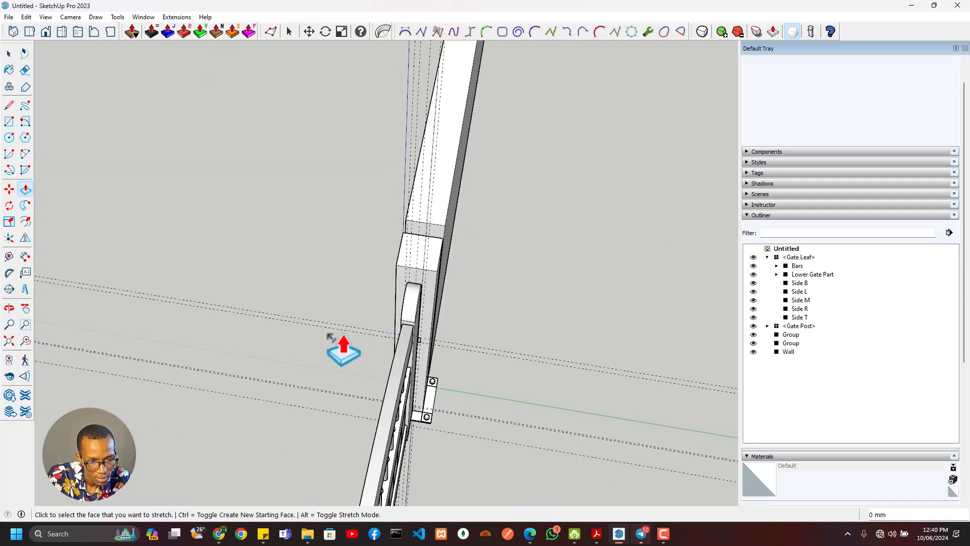
middle_drag(339, 347, 737, 175)
shift+middle_drag(593, 149, 478, 404)
scroll(488, 367, up, 5)
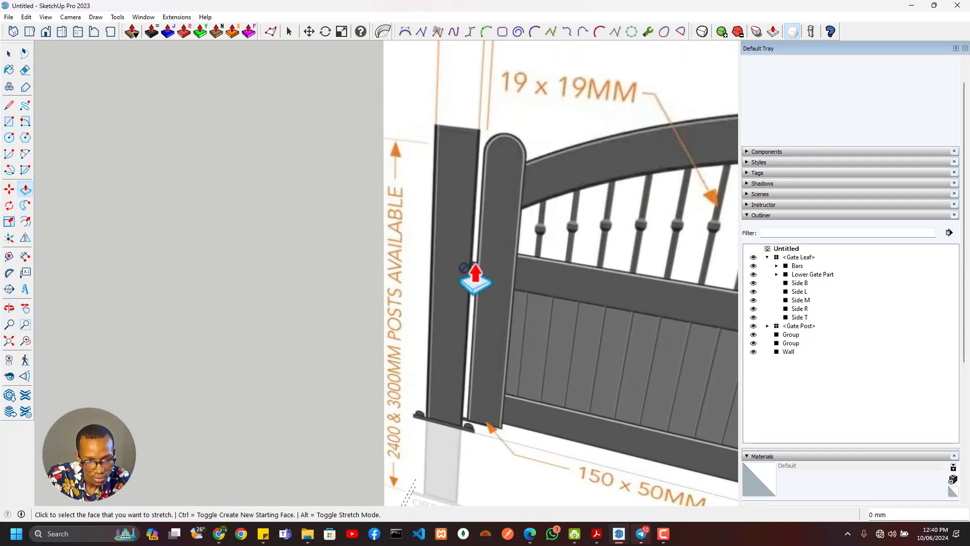
scroll(480, 283, down, 8)
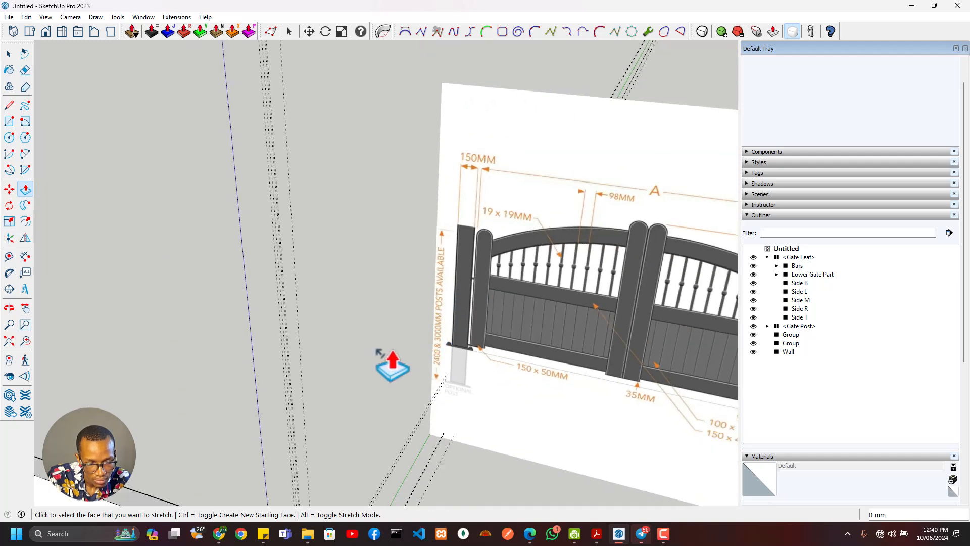
scroll(482, 284, up, 2)
scroll(470, 273, up, 4)
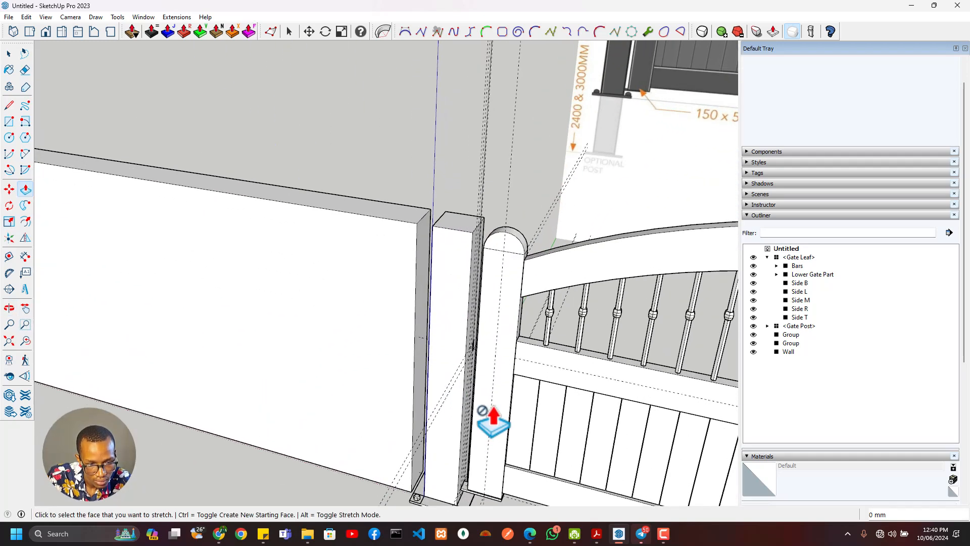
scroll(470, 367, up, 2)
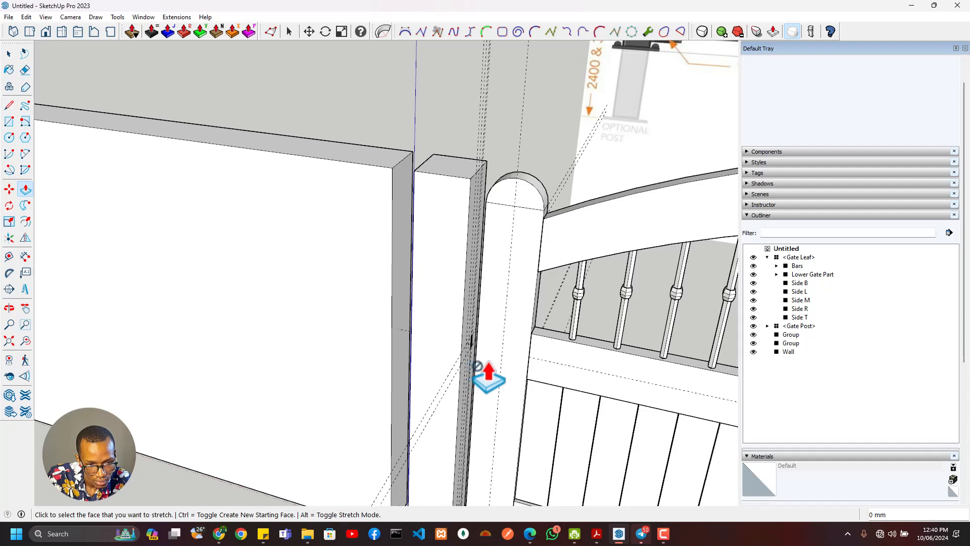
scroll(490, 376, down, 1)
shift+middle_drag(511, 385, 369, 258)
- Select the gate leaf component and examine its joint with the post from the base up to the rounded top
key(space)
click(369, 259)
scroll(369, 314, up, 2)
middle_drag(371, 416, 439, 66)
scroll(365, 421, up, 2)
scroll(366, 365, up, 4)
scroll(360, 376, up, 1)
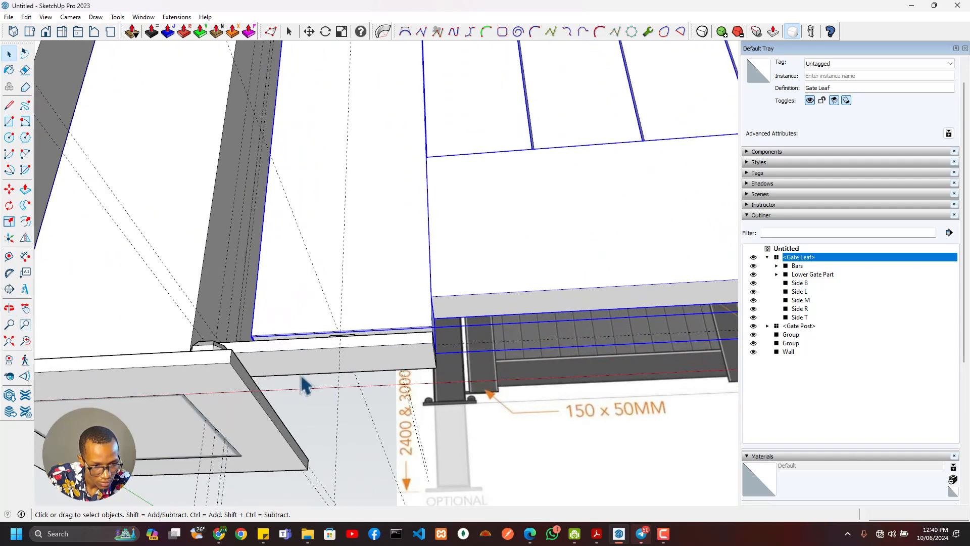
middle_drag(355, 357, 303, 345)
middle_drag(374, 321, 310, 455)
scroll(368, 354, down, 2)
scroll(364, 323, down, 5)
scroll(362, 264, up, 2)
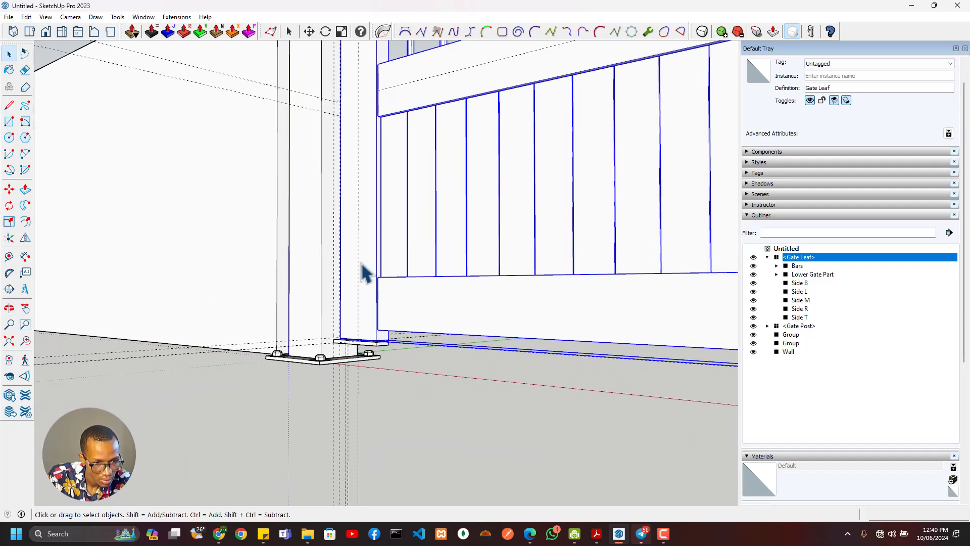
shift+middle_drag(368, 190, 357, 408)
shift+middle_drag(350, 90, 364, 243)
scroll(351, 303, up, 3)
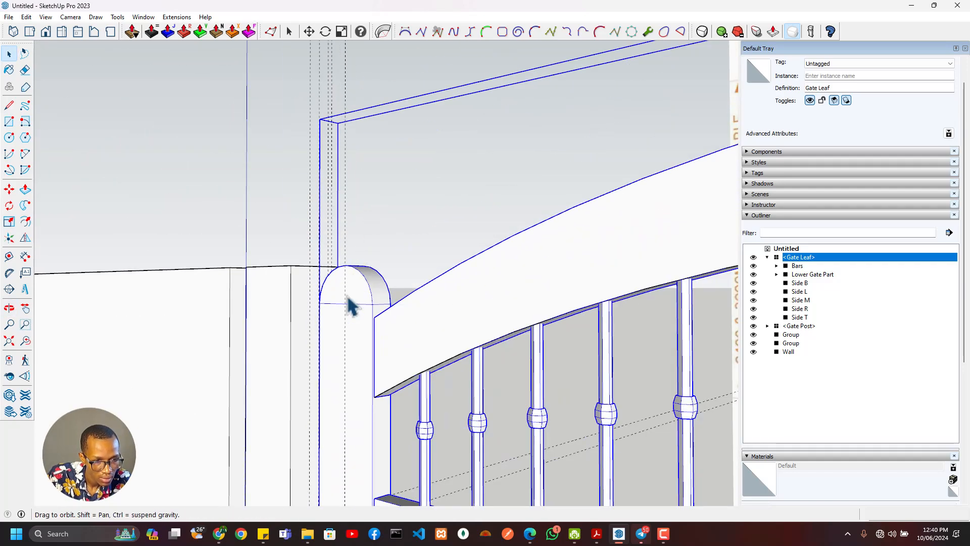
scroll(362, 269, up, 3)
scroll(392, 191, up, 4)
scroll(376, 212, down, 2)
scroll(360, 231, down, 4)
- Add two crossing guides over the leaf's rounded top, about 105 mm and 75 mm from the gate post's top edges
key(t)
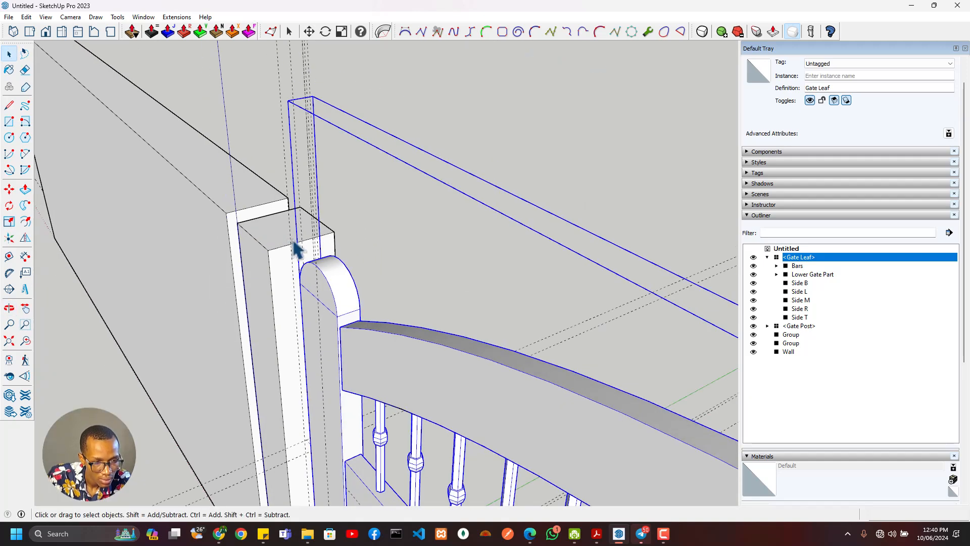
click(283, 247)
scroll(322, 253, up, 2)
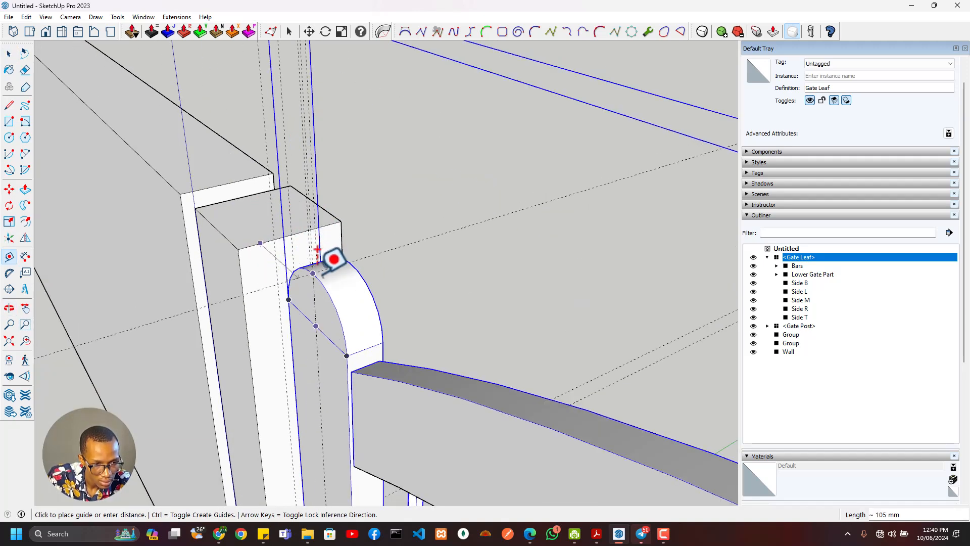
click(314, 272)
click(335, 217)
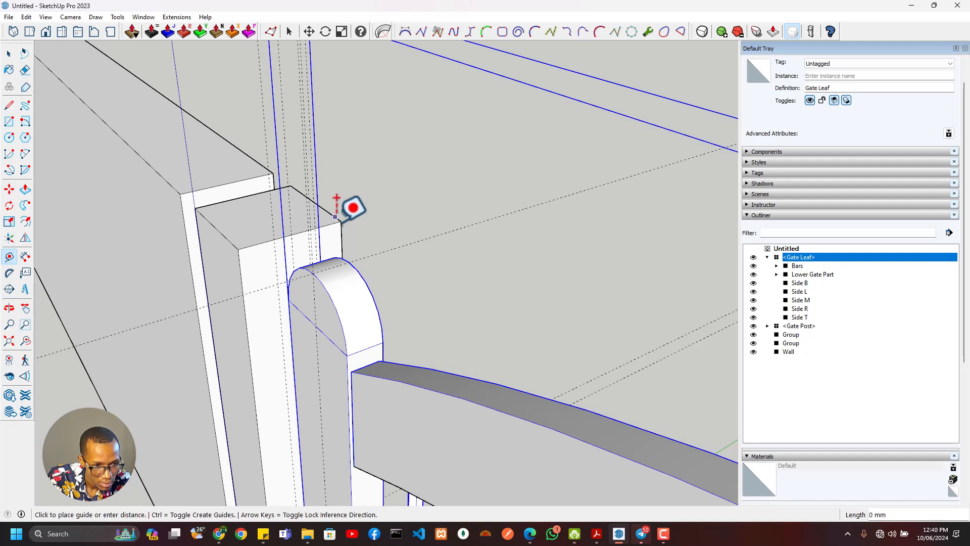
click(331, 243)
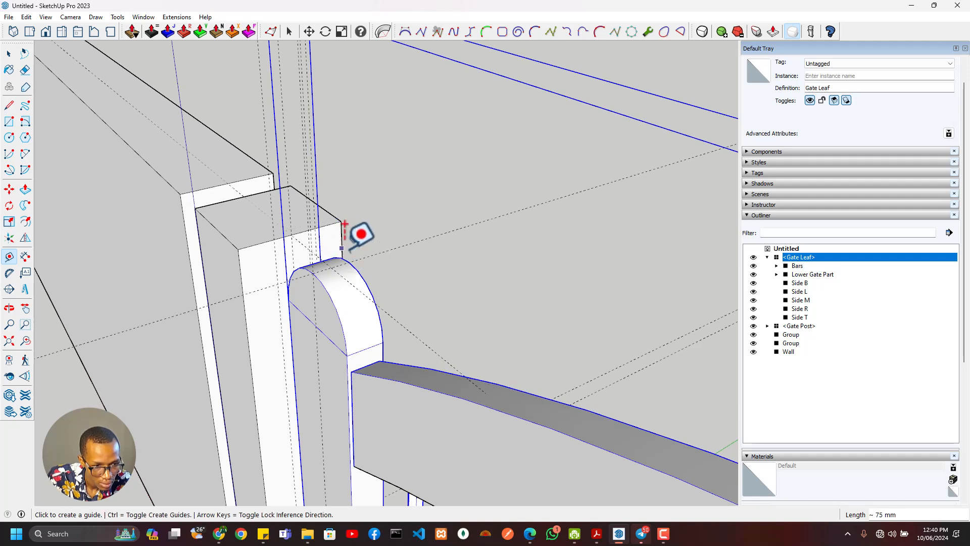
- Draw a horizontal hexagon with a radius of about 88 mm centred on the crossing guides above the leaf's rounded top
key(r)
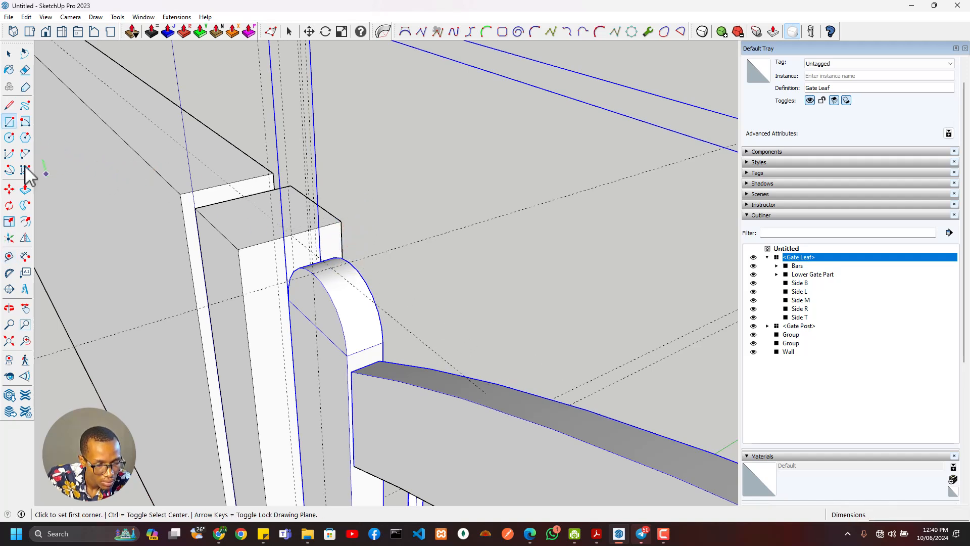
click(26, 138)
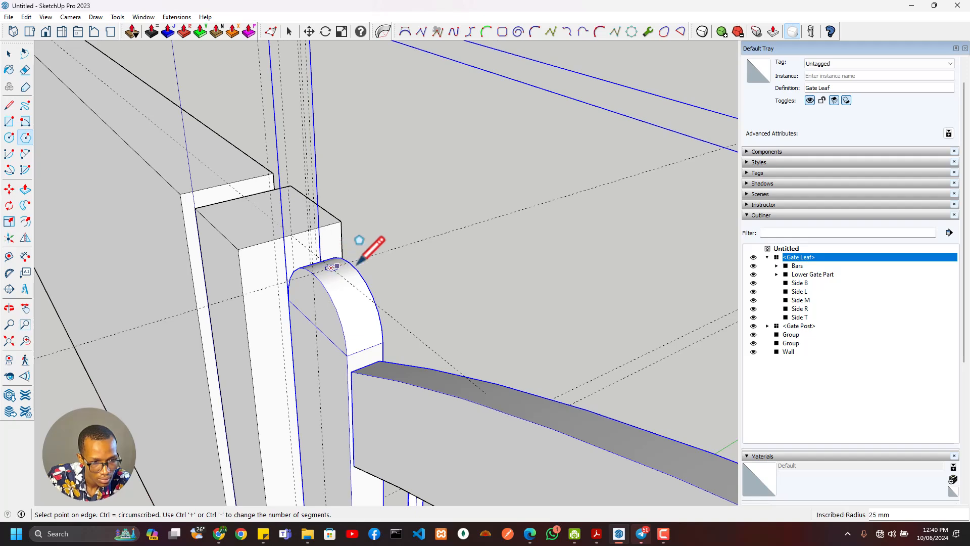
click(392, 249)
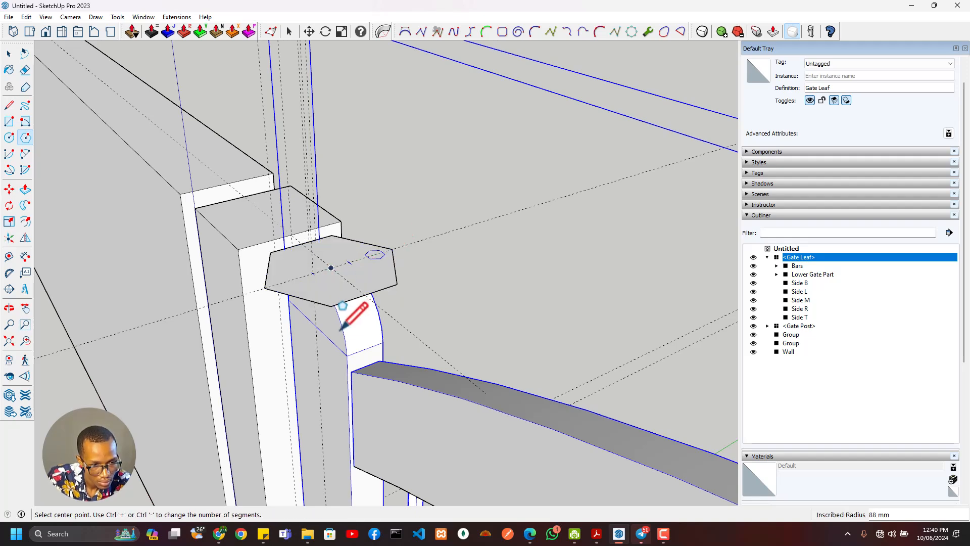
key(space)
- Draw two lines through the hexagon's centre along the guides, about 152 mm and 176 mm long, and delete the hexagon's faces
middle_drag(353, 310, 335, 299)
click(326, 273)
key(l)
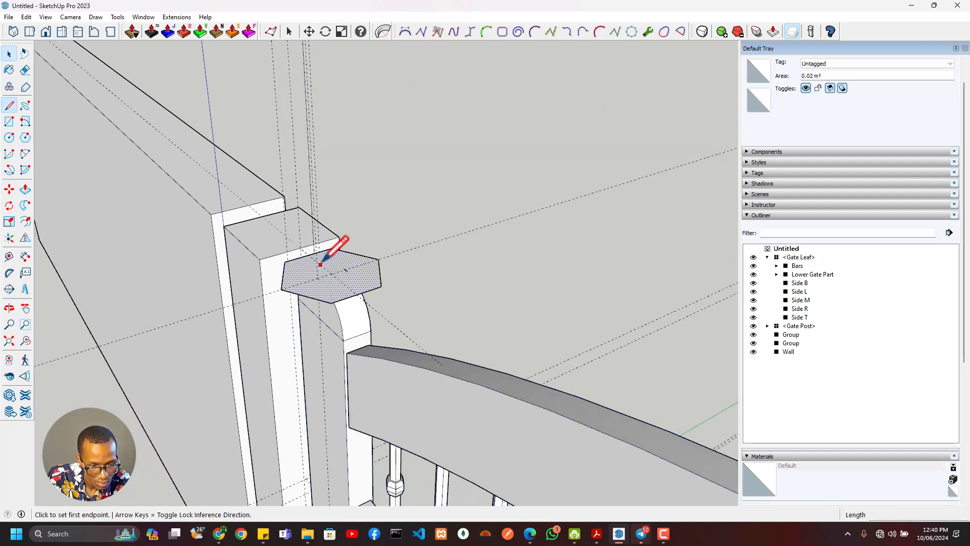
click(312, 254)
click(358, 294)
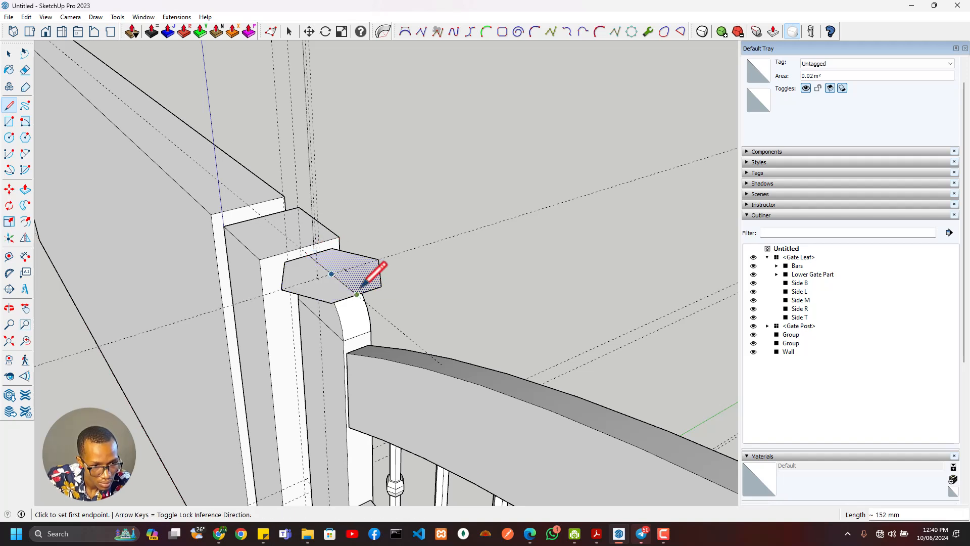
click(379, 259)
click(281, 290)
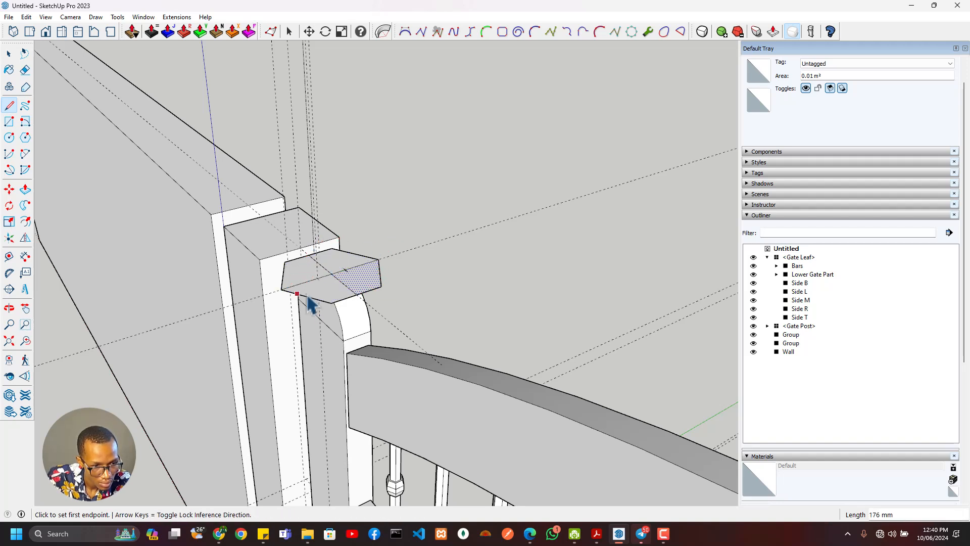
key(space)
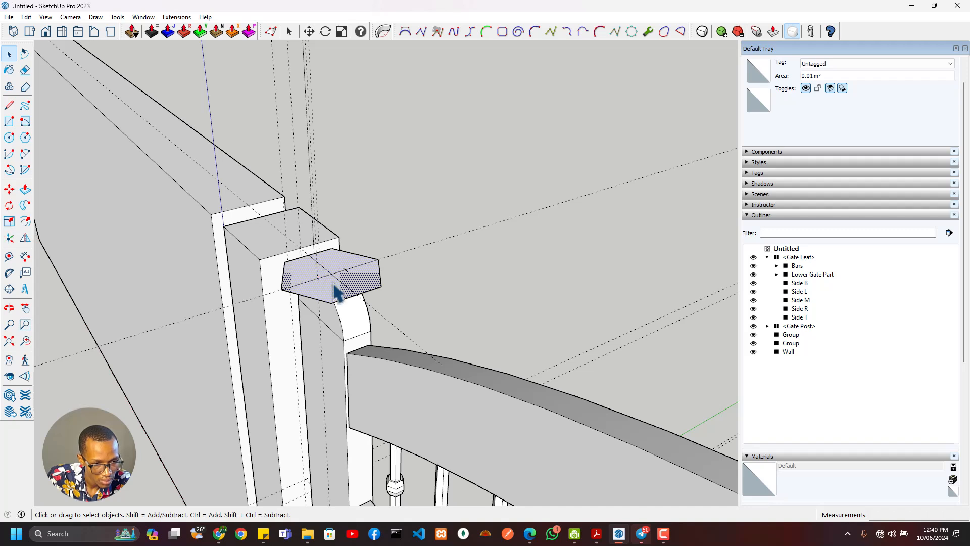
key(Delete)
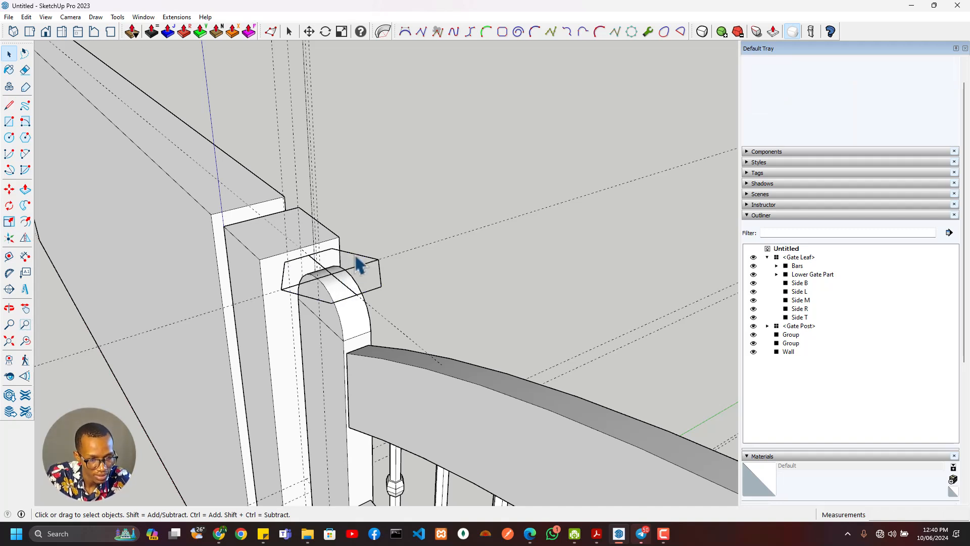
- Group the hexagon's outline and crossing lines and name the group Rotate Point
right_click(356, 256)
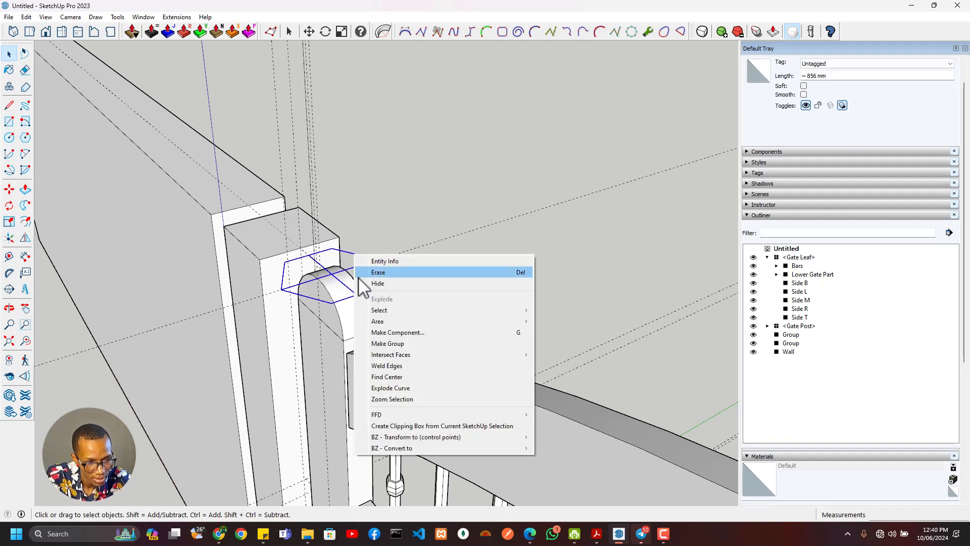
click(394, 344)
click(818, 75)
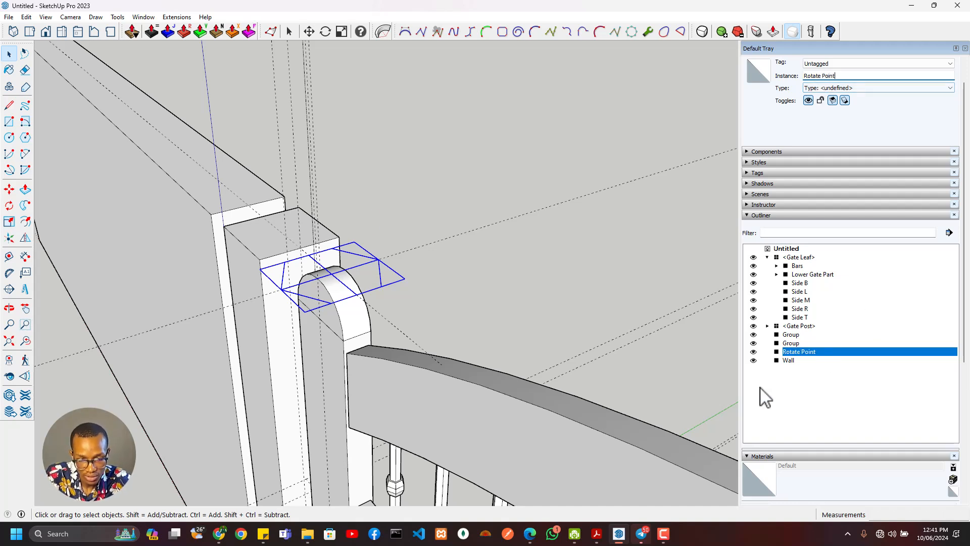
- Rotate the gate leaf 90° about the centre of the Rotate Point hexagon
click(380, 393)
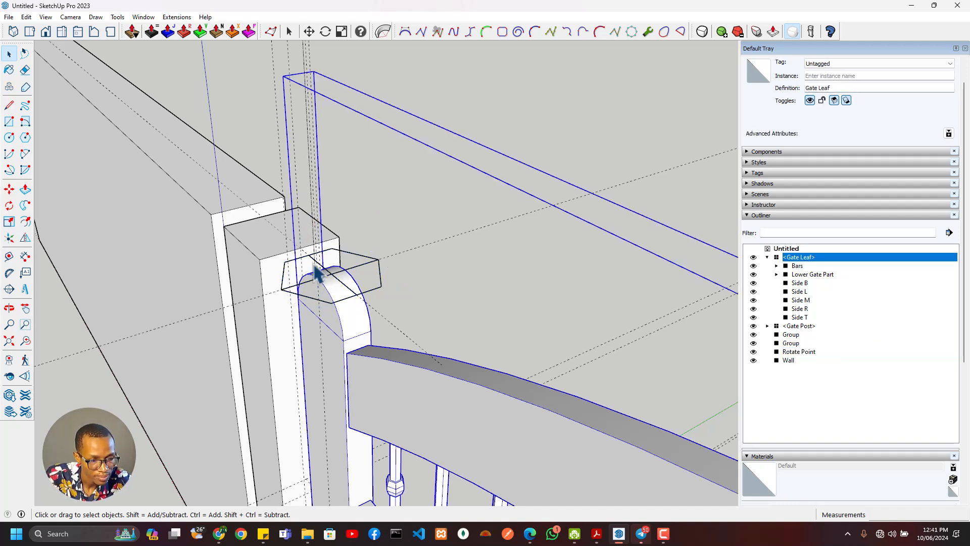
key(q)
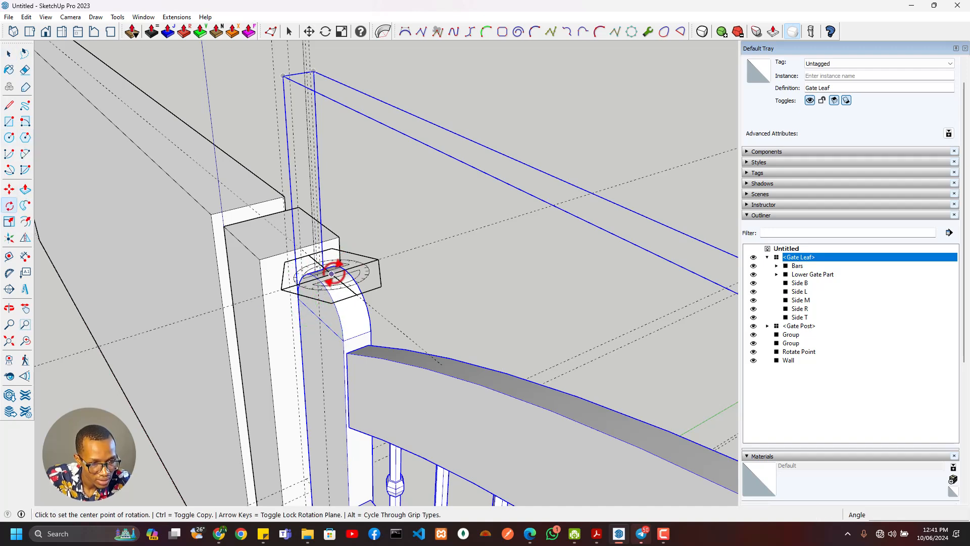
click(331, 273)
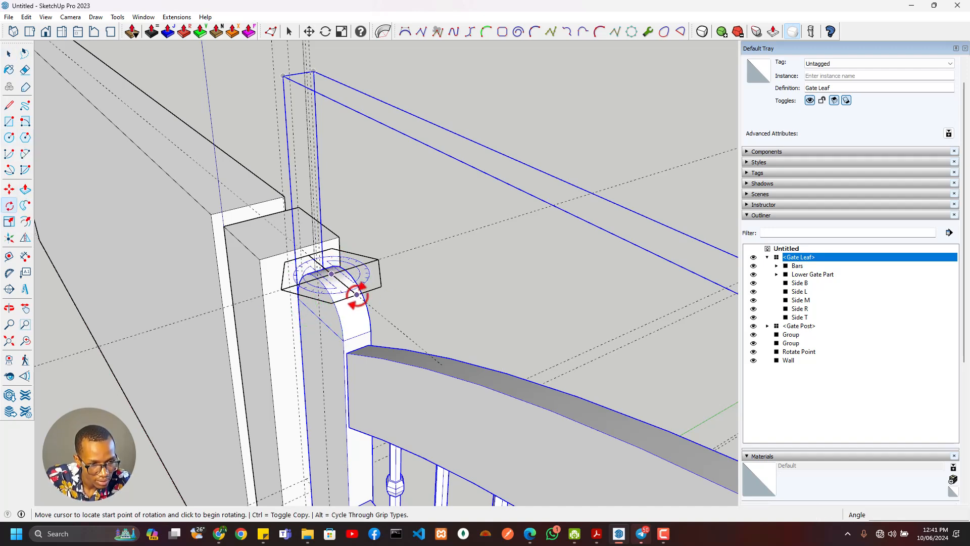
click(357, 294)
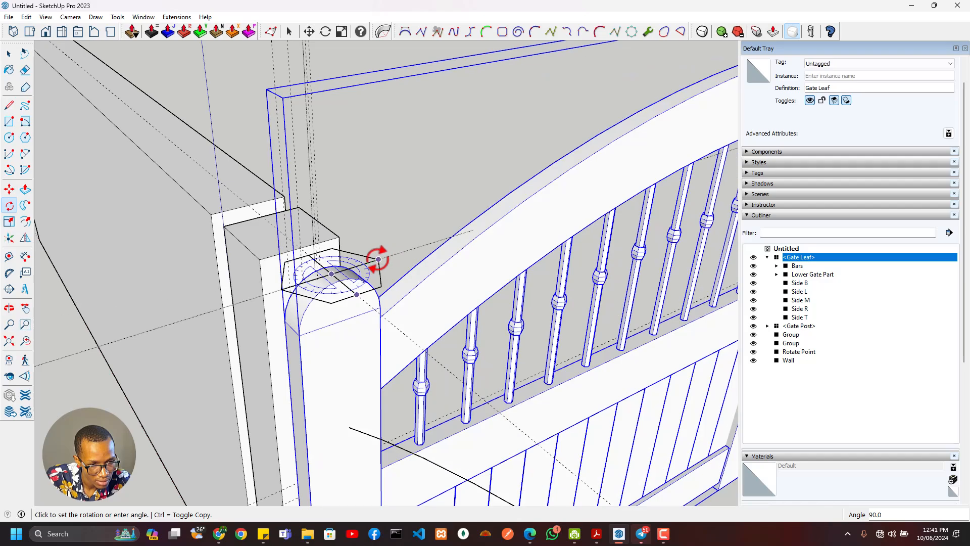
middle_drag(509, 409, 384, 347)
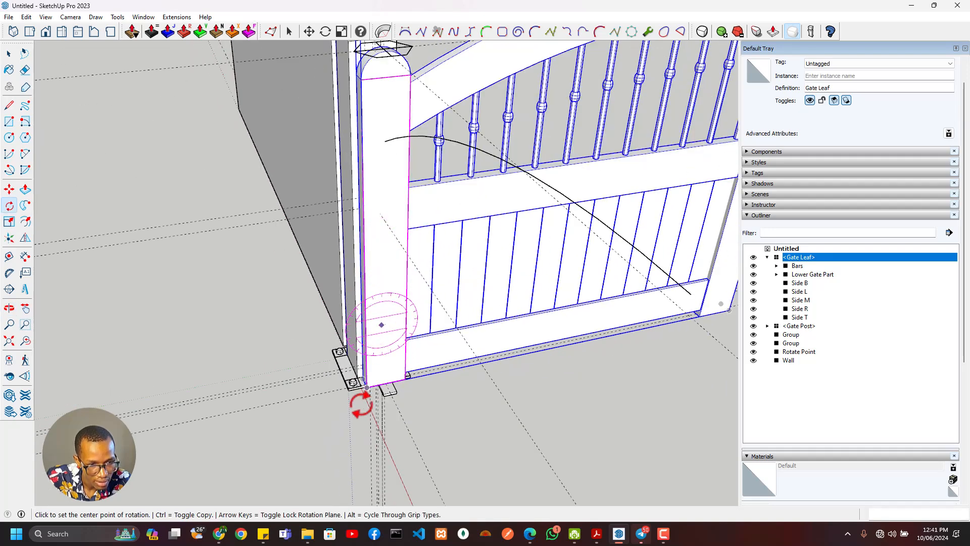
key(space)
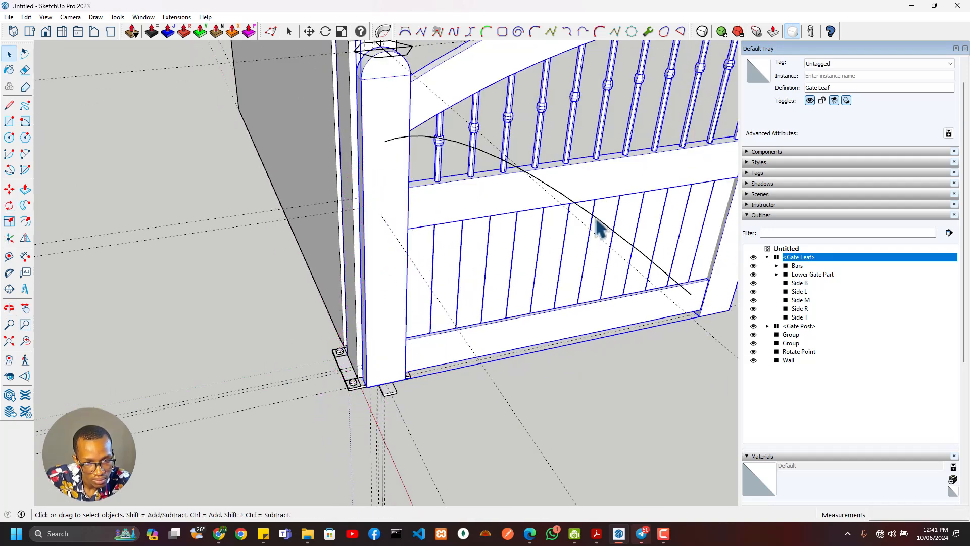
- Select the loose curved line beside the rotated gate leaf and inspect the gate from above
click(598, 222)
middle_drag(455, 134, 5, 254)
middle_drag(121, 202, 403, 274)
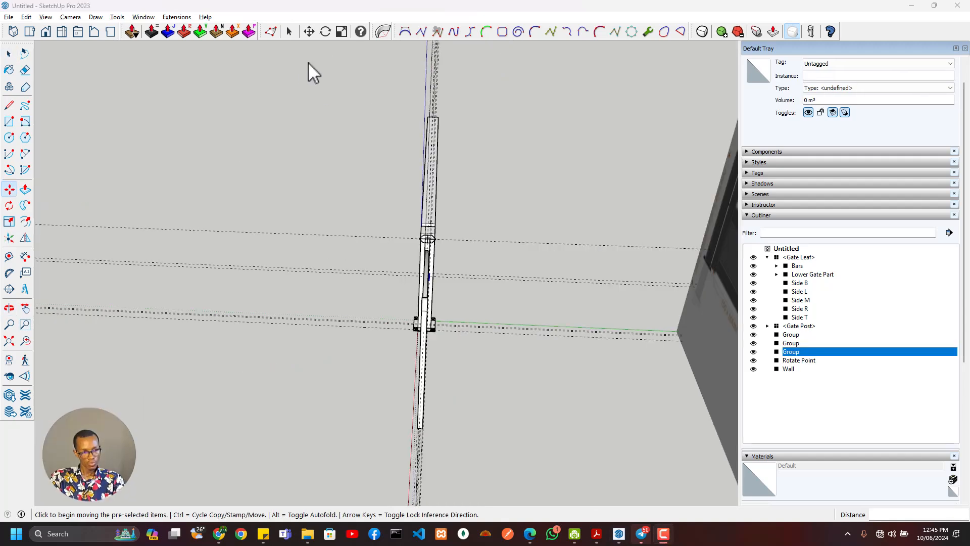
scroll(379, 284, up, 2)
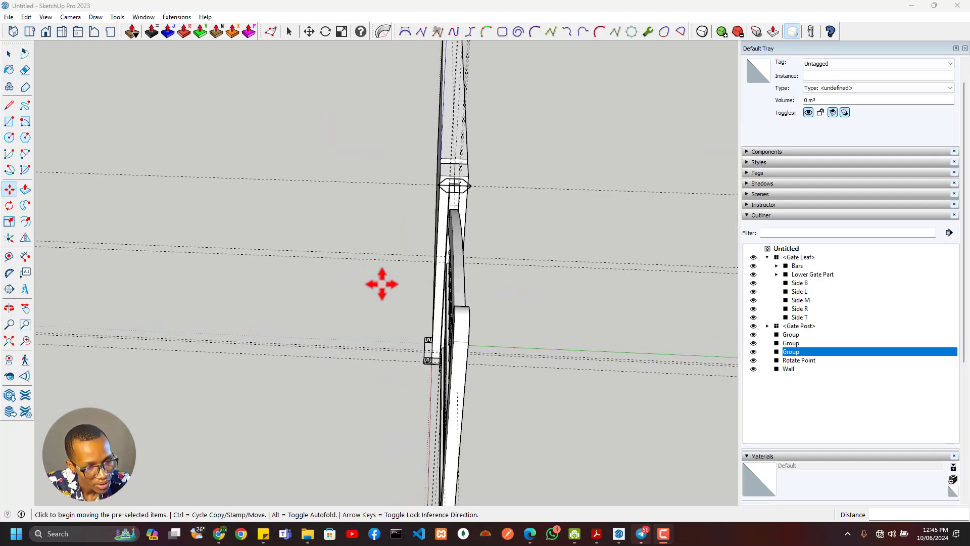
middle_drag(379, 284, 275, 309)
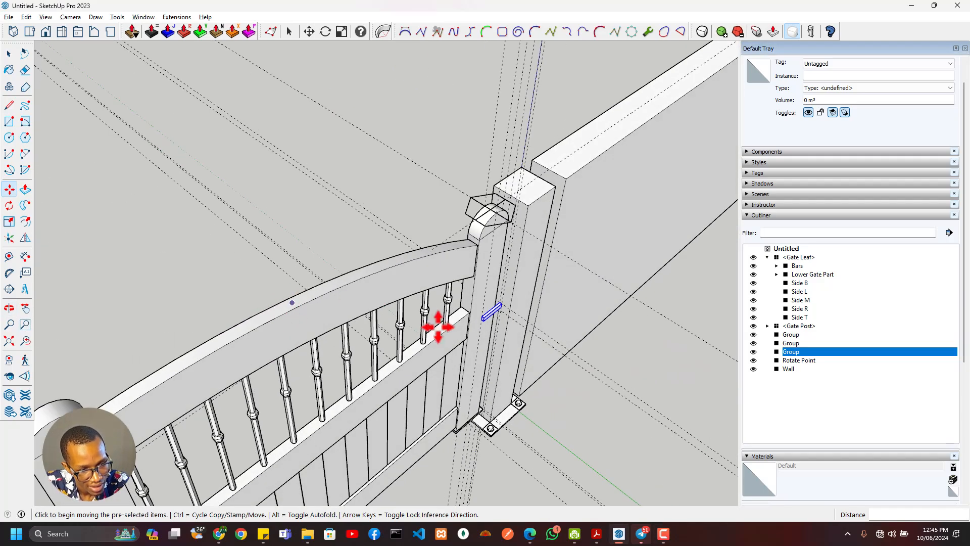
- Compare the gap and connecting bars between the gate leaf and its post with the reference drawing
scroll(440, 323, up, 3)
scroll(485, 298, down, 2)
scroll(508, 280, down, 3)
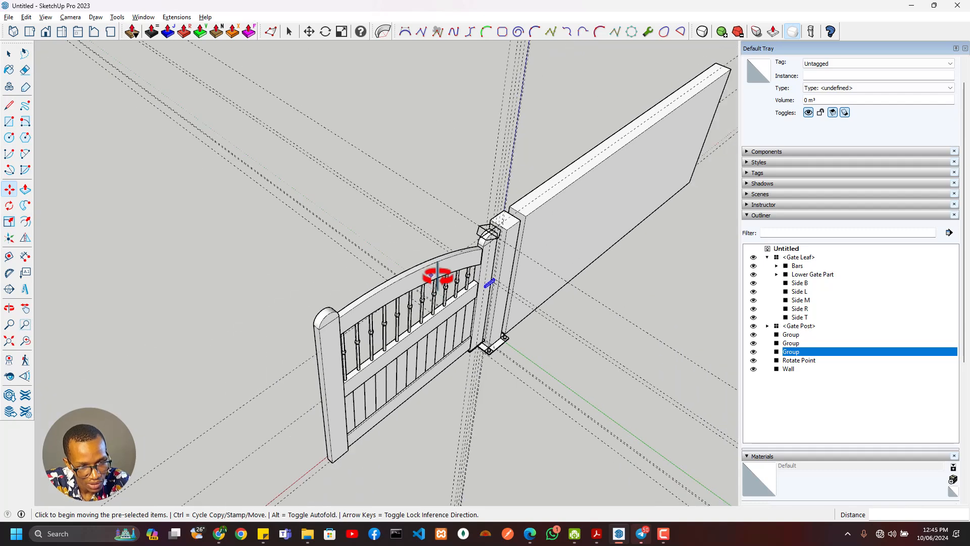
drag(419, 287, 503, 284)
key(ctrl+z)
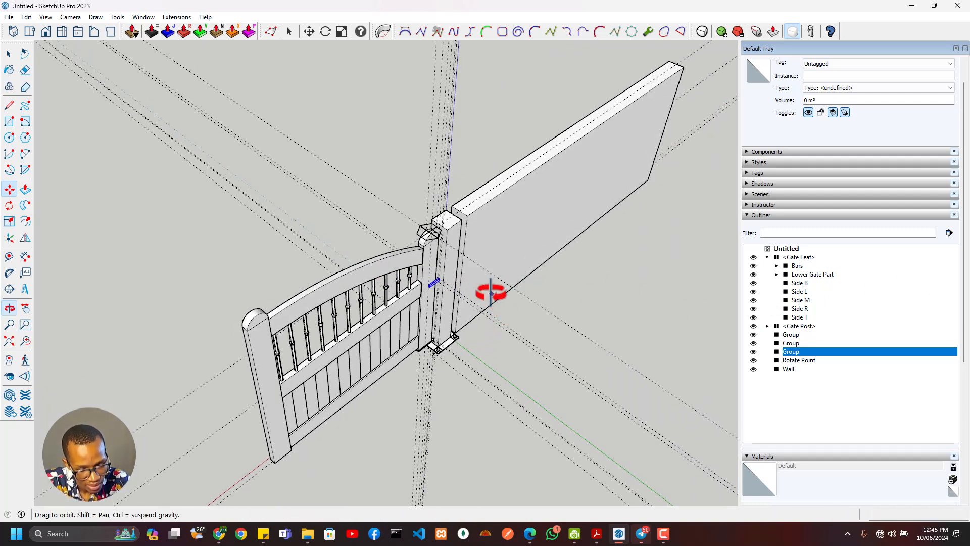
middle_drag(494, 293, 650, 208)
scroll(362, 190, up, 6)
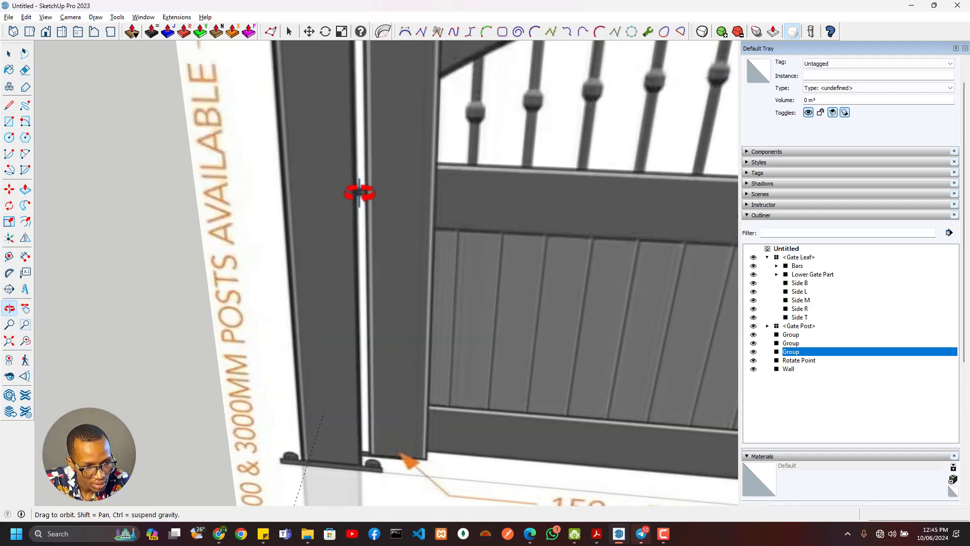
scroll(358, 190, down, 10)
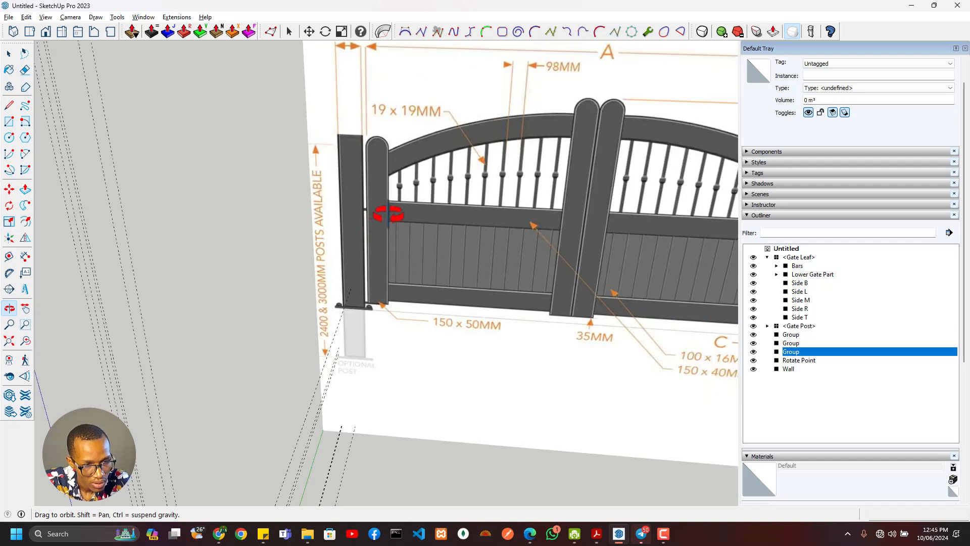
scroll(412, 276, down, 3)
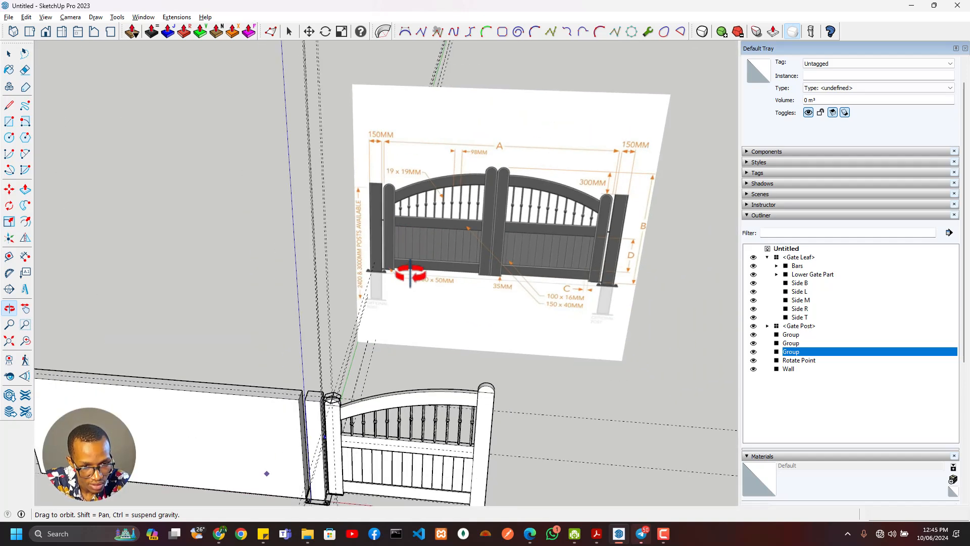
shift+middle_drag(349, 392, 401, 281)
scroll(399, 298, up, 8)
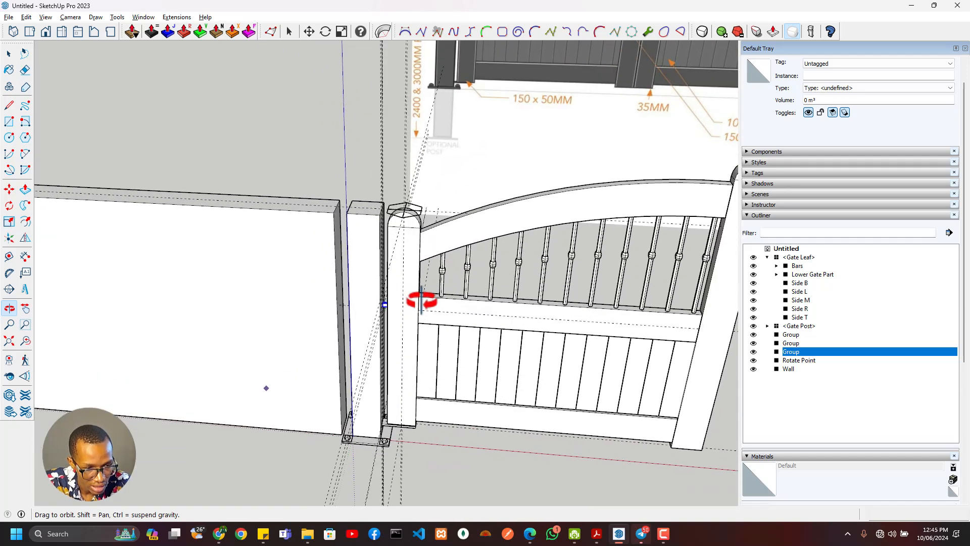
scroll(392, 300, down, 8)
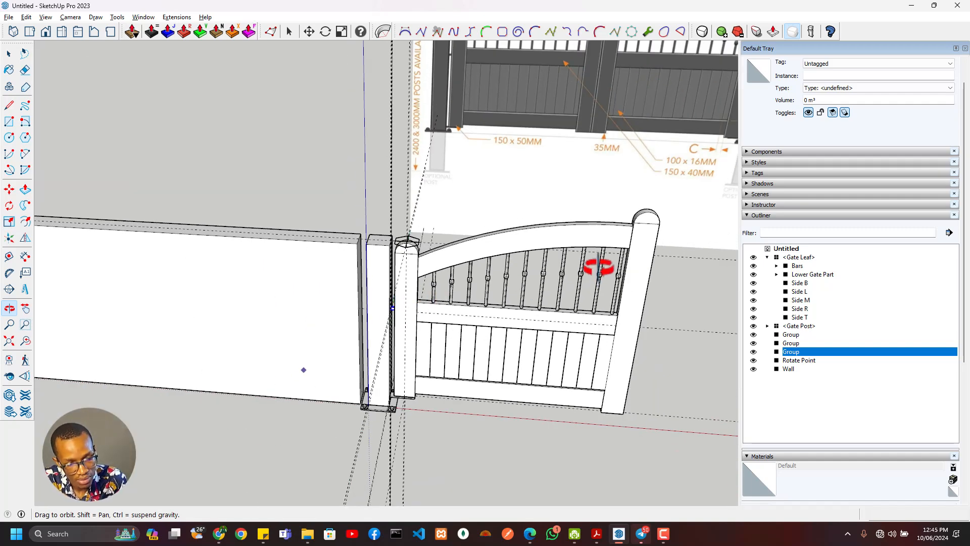
- Group the two lower connecting pieces beneath the gate leaf's hinge-side upright and name the group Lower Hinge
key(space)
click(452, 270)
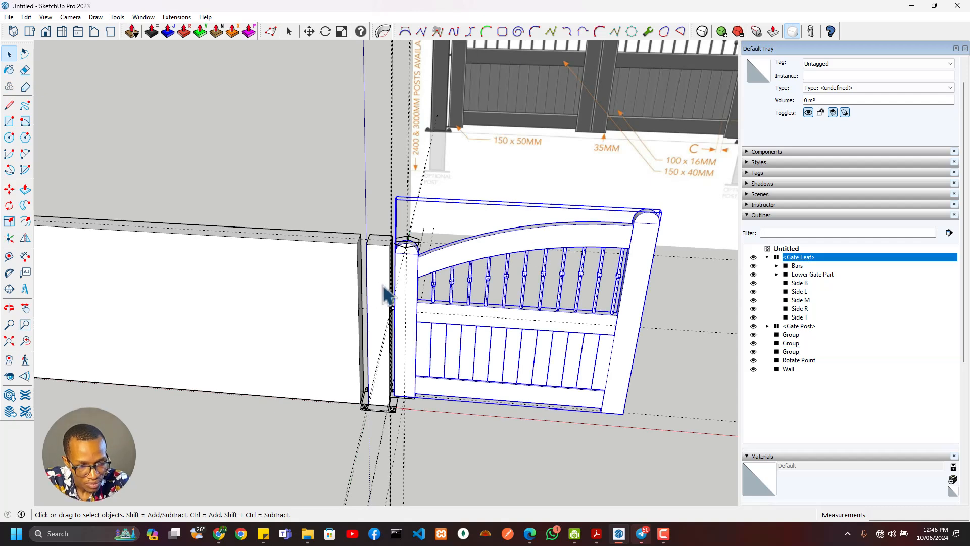
scroll(390, 293, up, 5)
click(435, 347)
scroll(437, 351, down, 5)
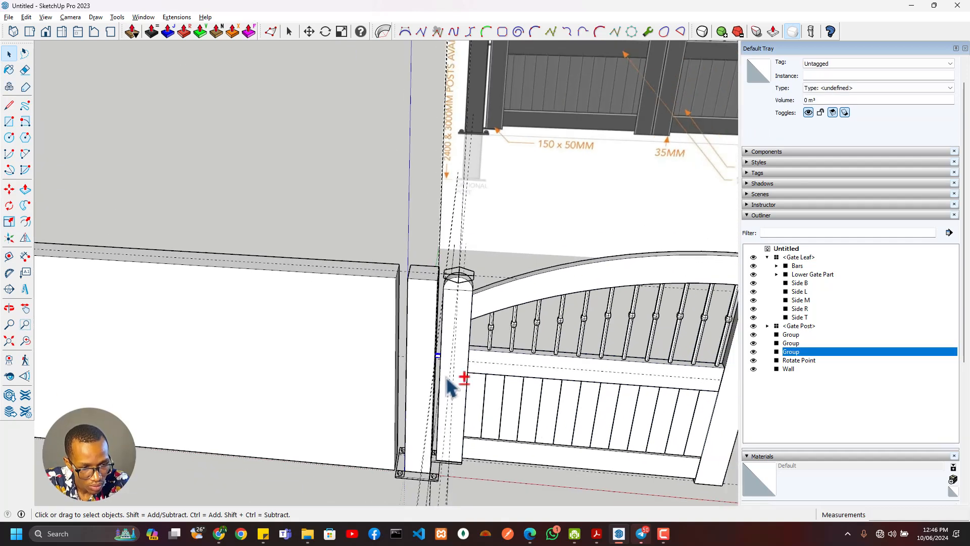
shift+middle_drag(439, 304, 443, 201)
scroll(437, 354, up, 5)
scroll(422, 379, up, 3)
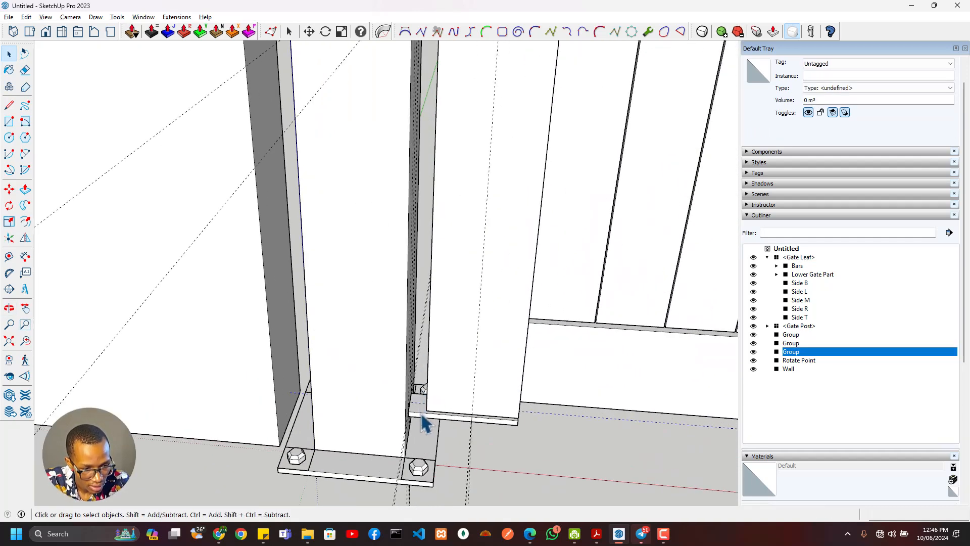
middle_drag(422, 415, 462, 235)
scroll(492, 417, up, 4)
click(492, 419)
scroll(490, 420, up, 4)
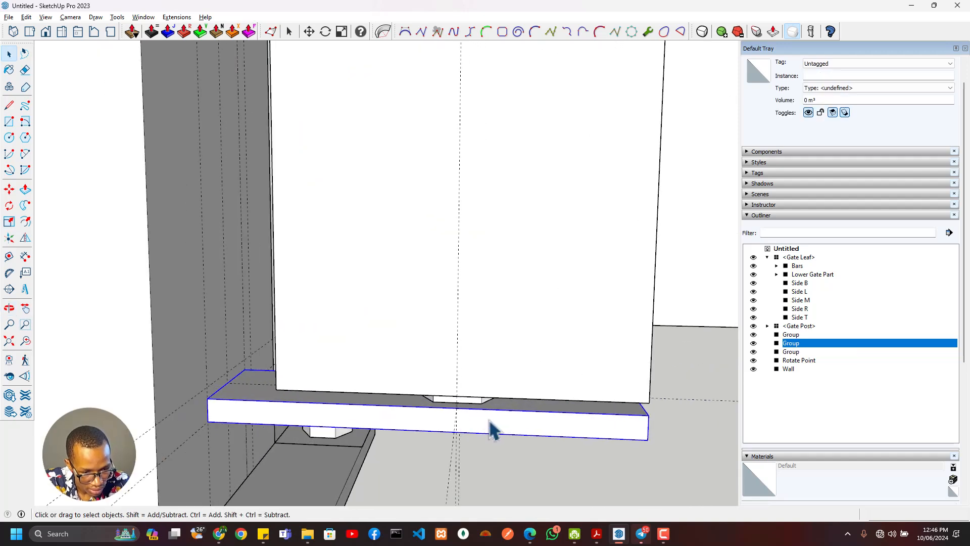
shift+click(478, 403)
right_click(486, 408)
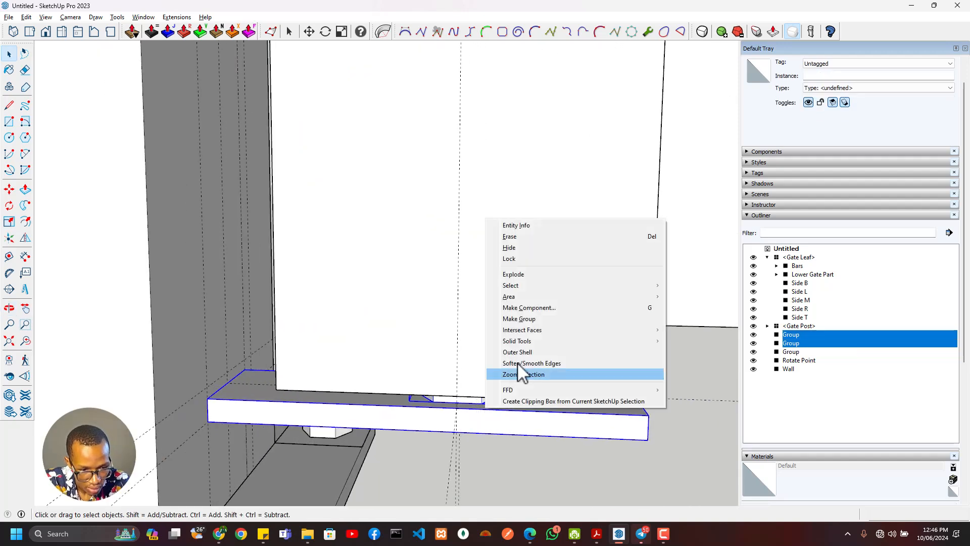
click(525, 319)
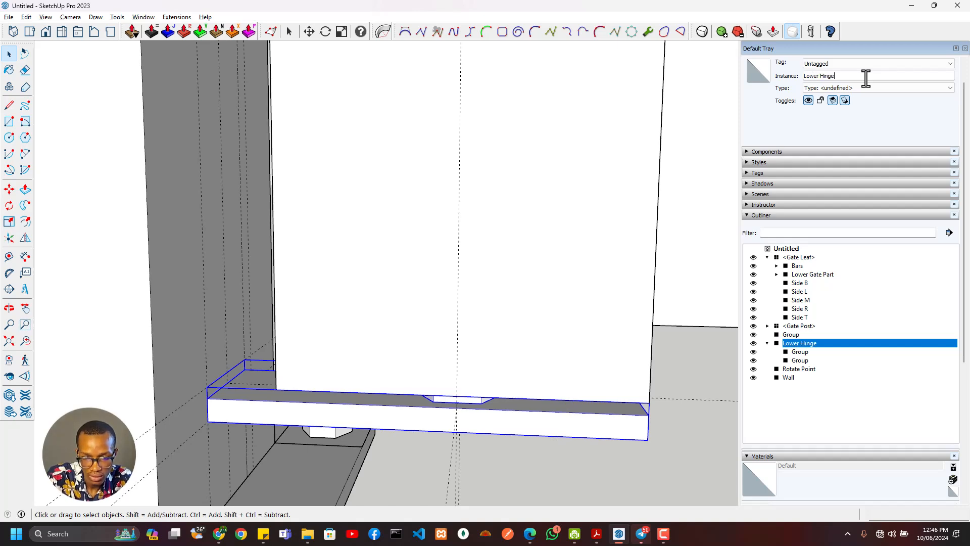
- Name the upper connecting bar between the gate post and the leaf Upper Hinge
scroll(461, 221, down, 3)
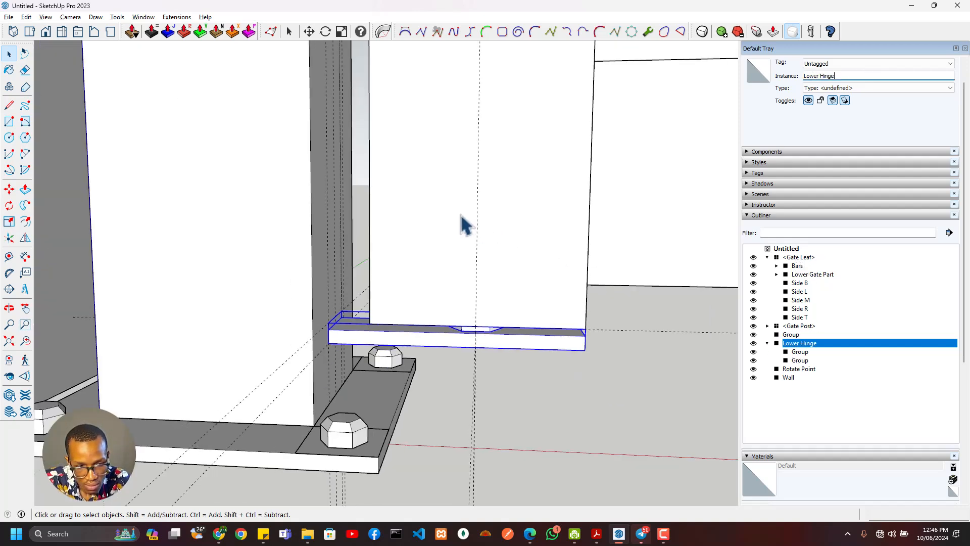
middle_drag(461, 221, 424, 228)
click(414, 236)
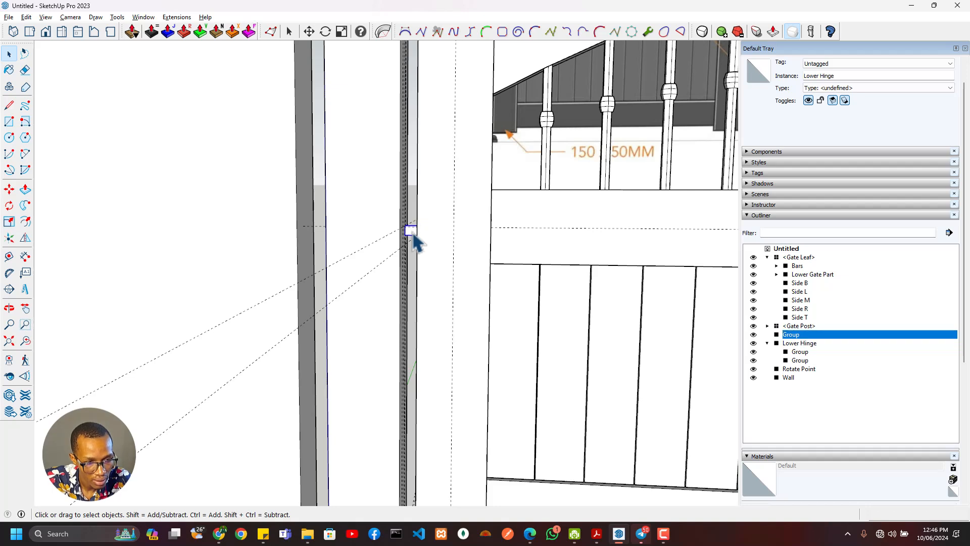
click(838, 76)
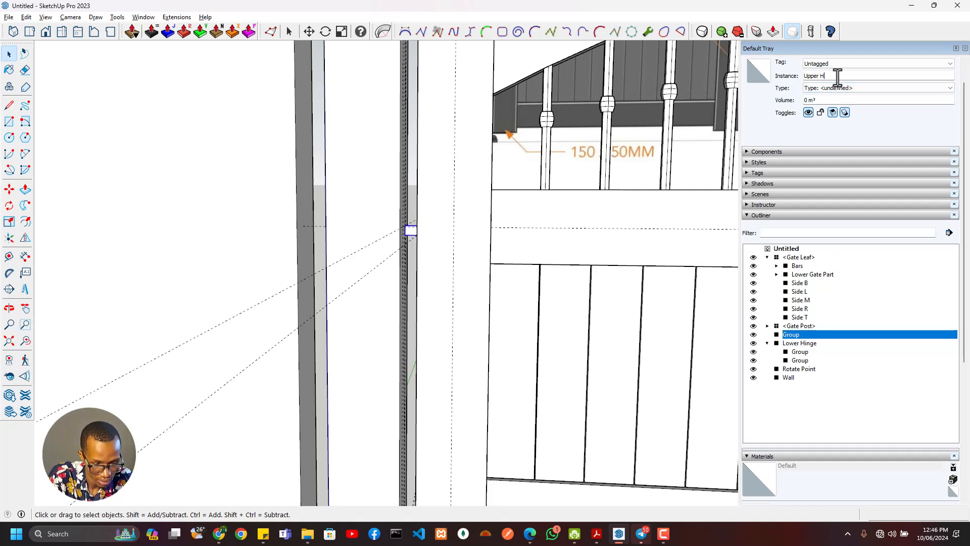
text(Upper Hinge)
key(Return)
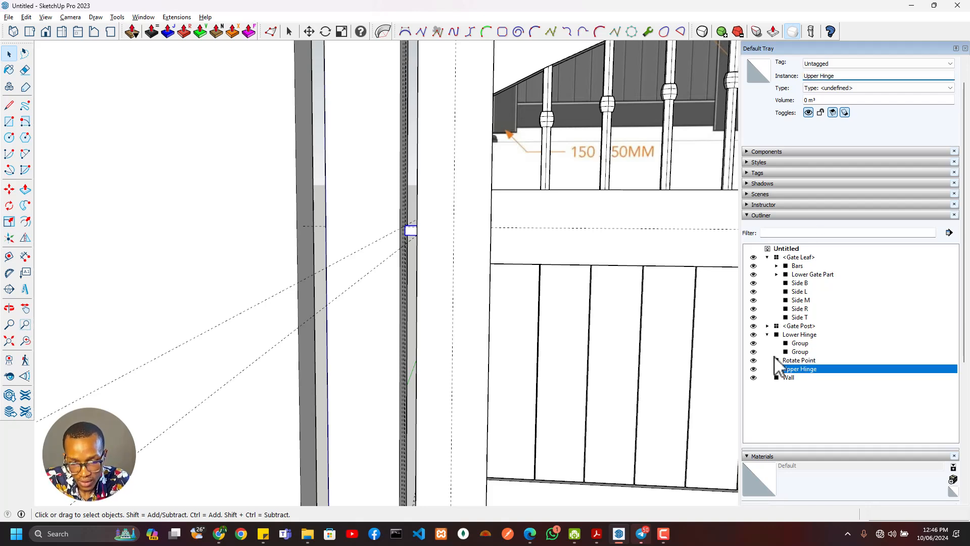
scroll(503, 267, down, 3)
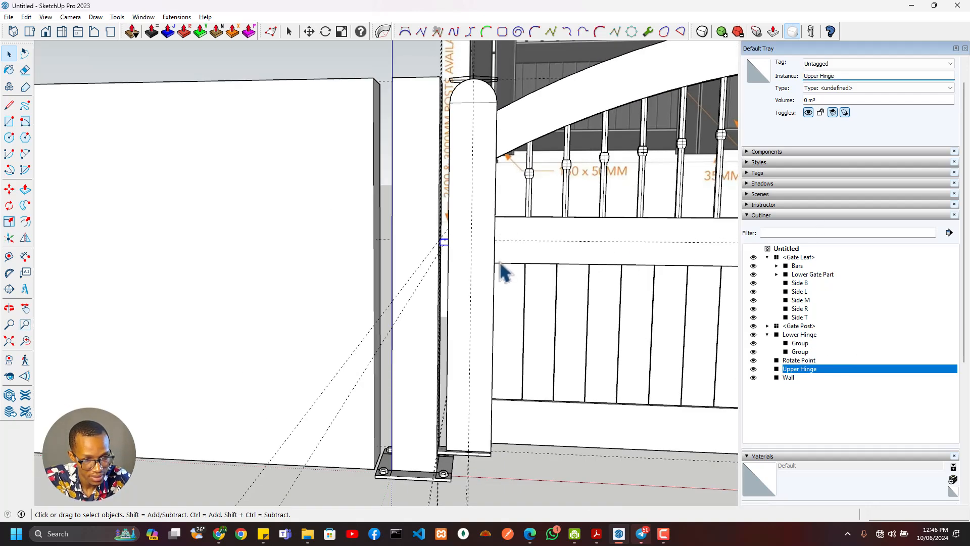
ctrl+click(454, 429)
scroll(454, 427, up, 3)
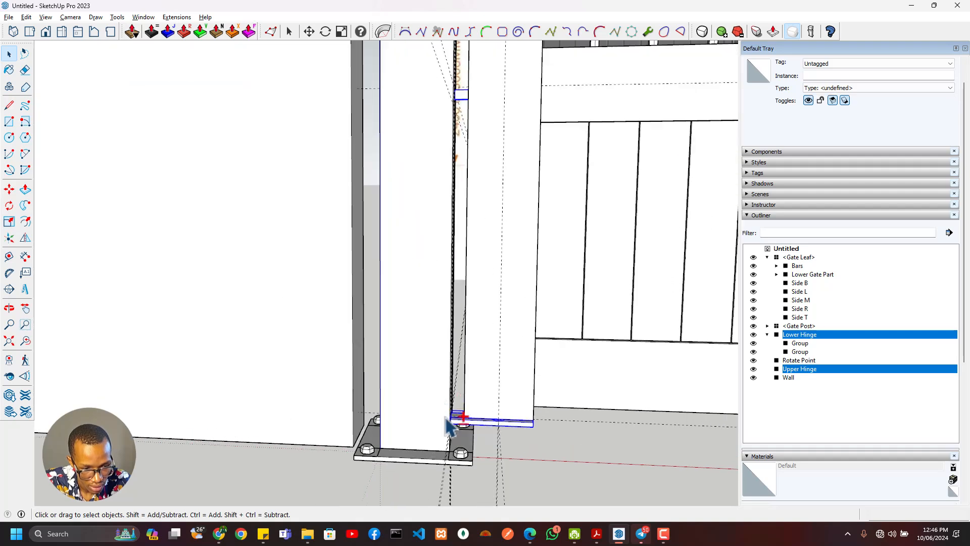
ctrl+click(446, 407)
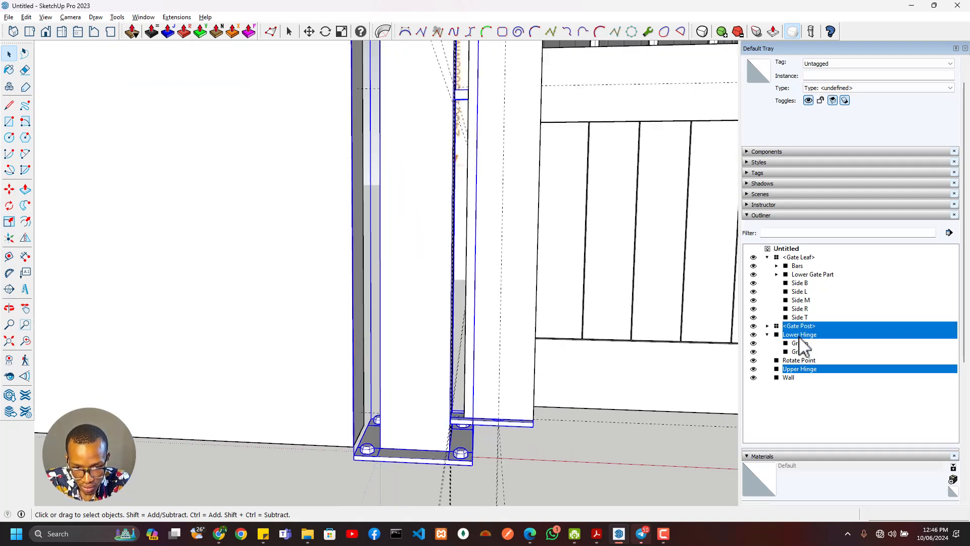
key(ctrl+z)
key(ctrl+z)
click(632, 381)
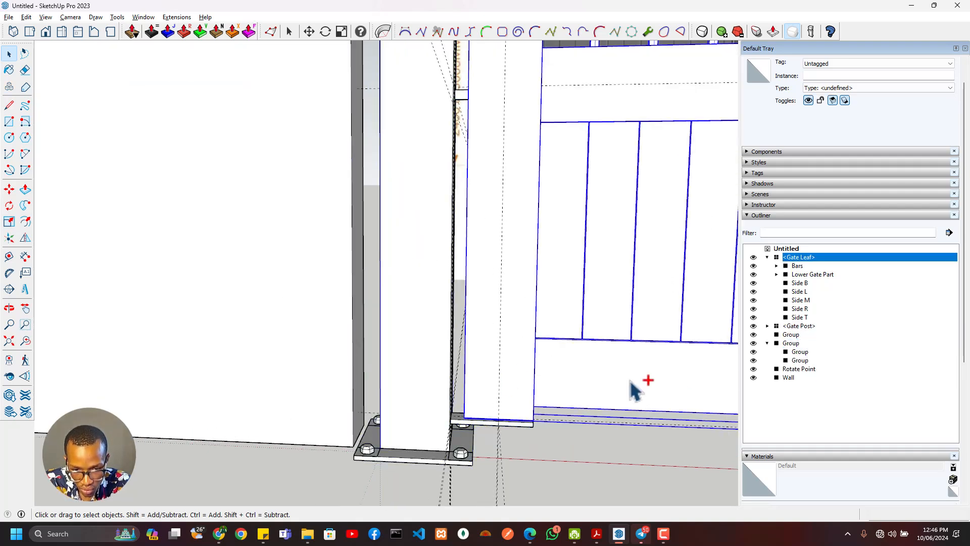
key(ctrl+y)
key(ctrl+y)
- Move the Lower Hinge and Upper Hinge groups into the Gate Post component
click(784, 336)
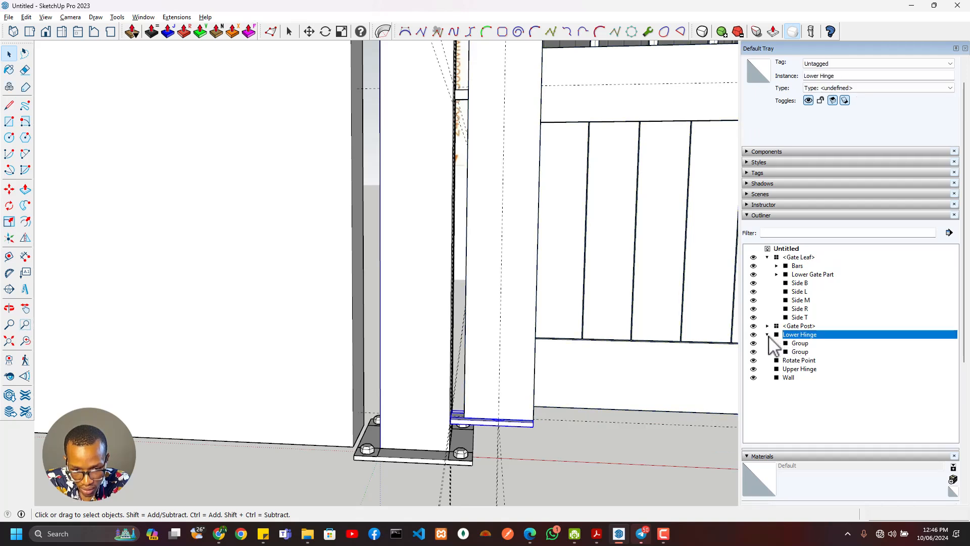
click(767, 335)
ctrl+click(799, 352)
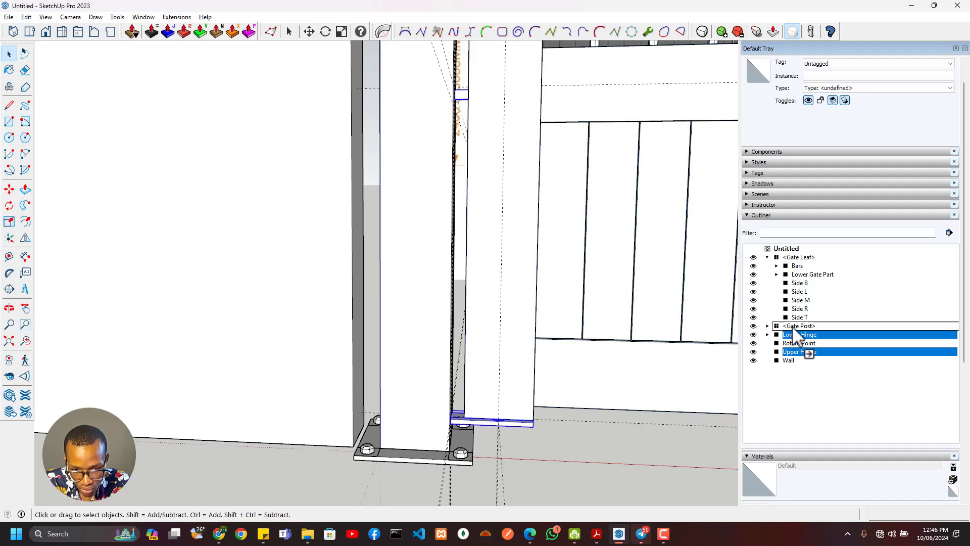
drag(792, 326, 793, 326)
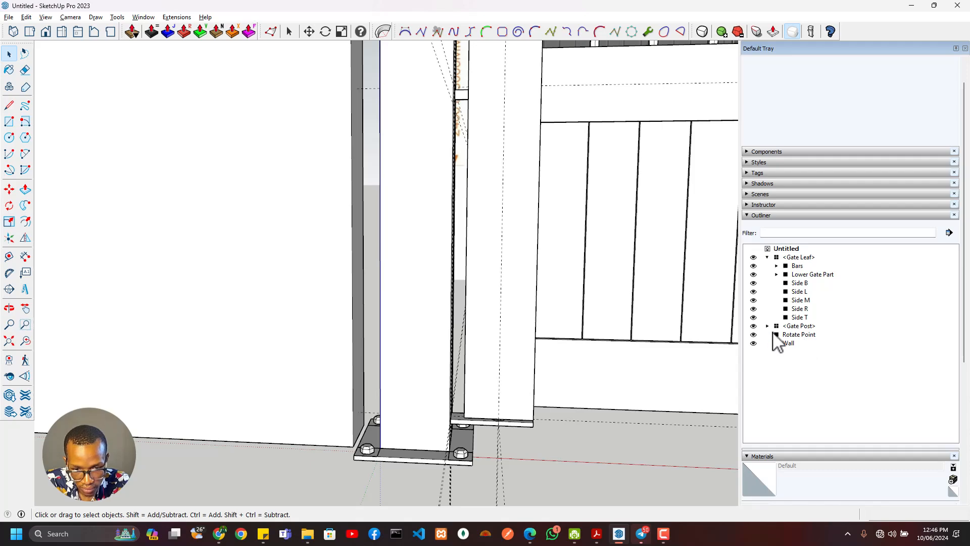
- Draw an upright rectangle about 114 mm by 50 mm below the bottom edge of the gate leaf's outer upright
scroll(479, 357, down, 6)
shift+middle_drag(407, 368, 132, 423)
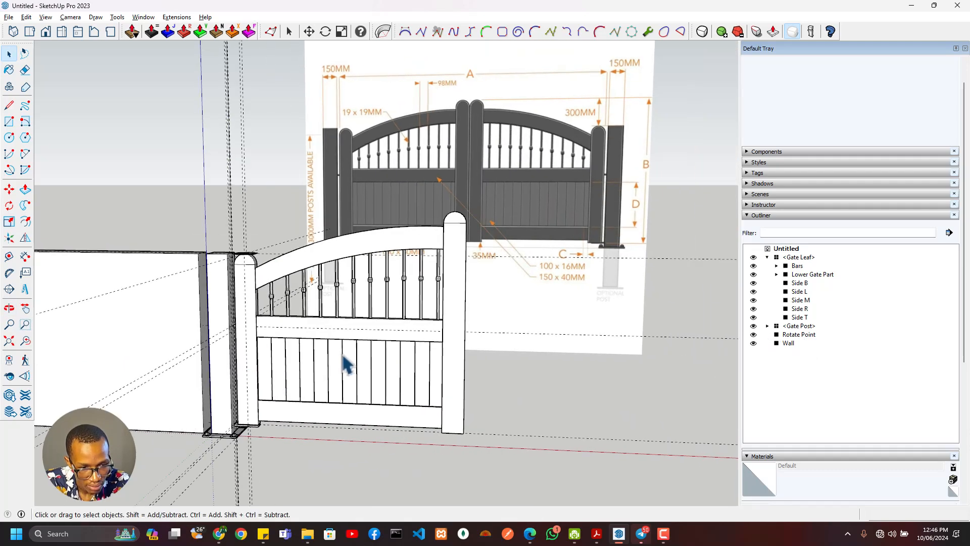
shift+middle_drag(318, 333, 239, 263)
middle_drag(380, 365, 277, 412)
scroll(283, 414, up, 3)
key(t)
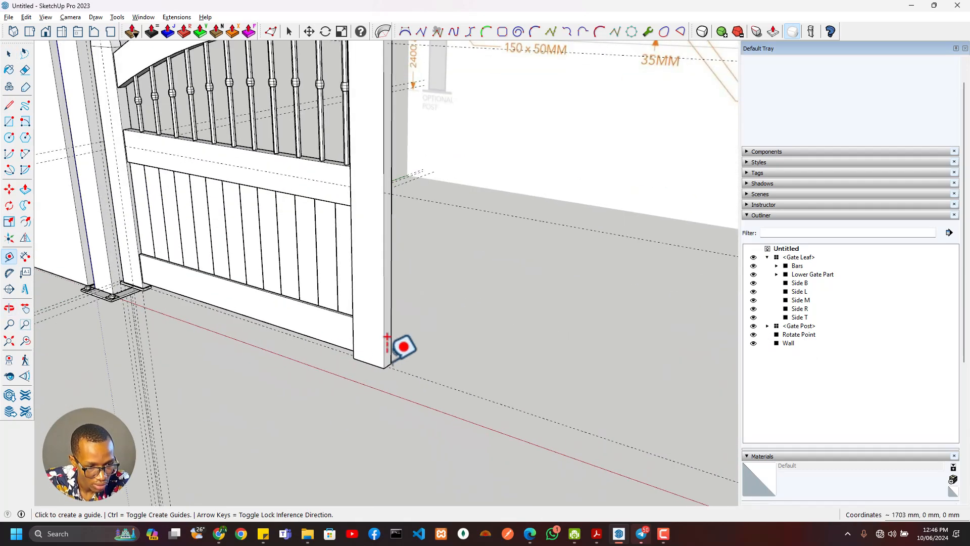
key(r)
click(391, 364)
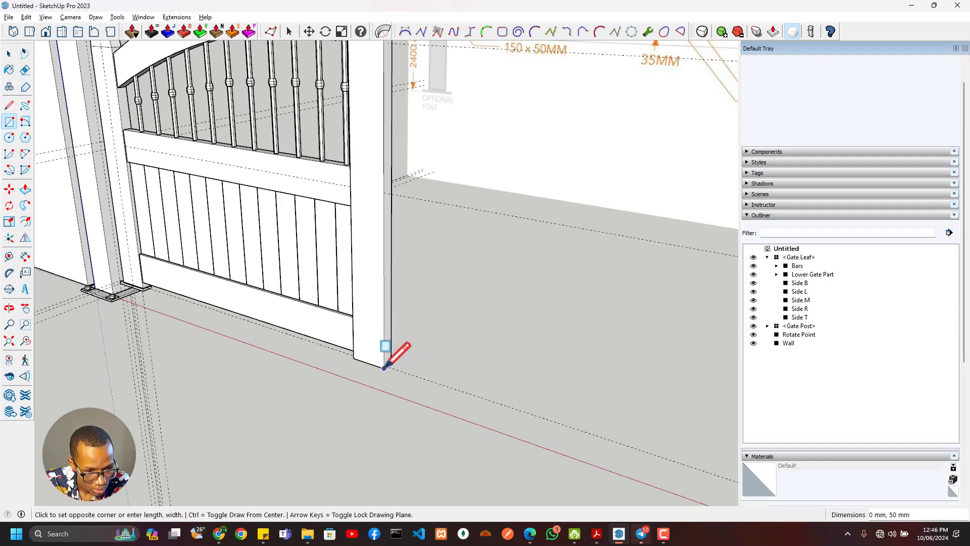
key(Escape)
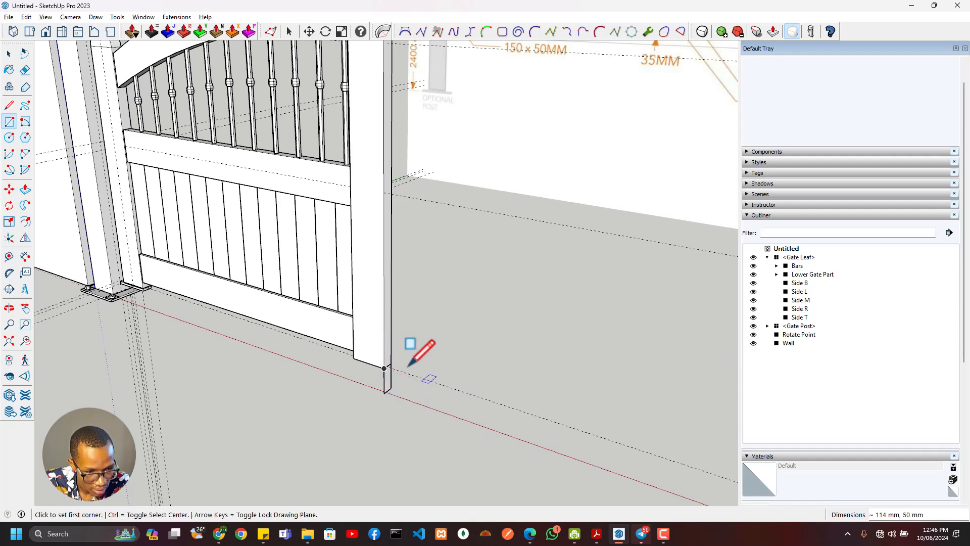
- Select the gate leaf together with the gate post and collapse the leaf's list of parts
scroll(383, 340, down, 4)
key(space)
click(297, 317)
scroll(313, 233, up, 3)
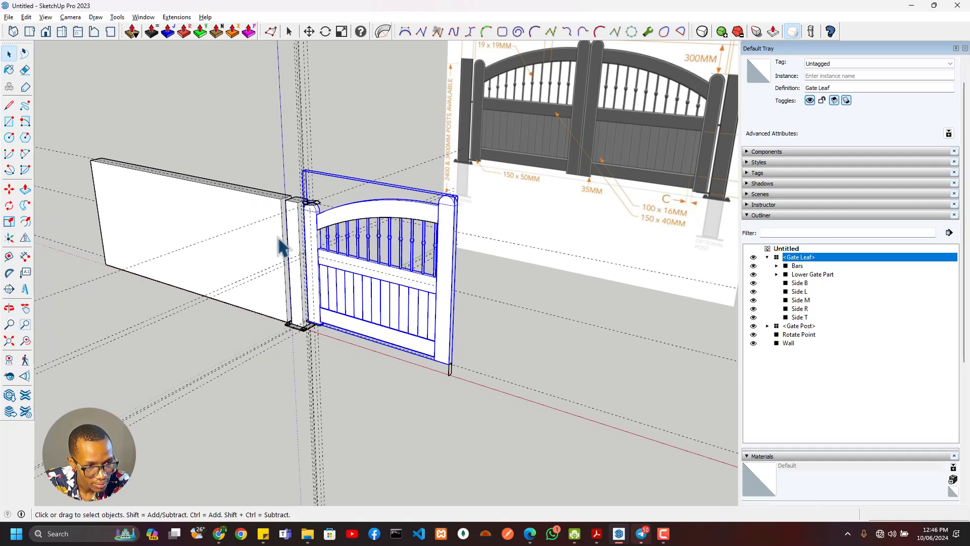
shift+click(313, 233)
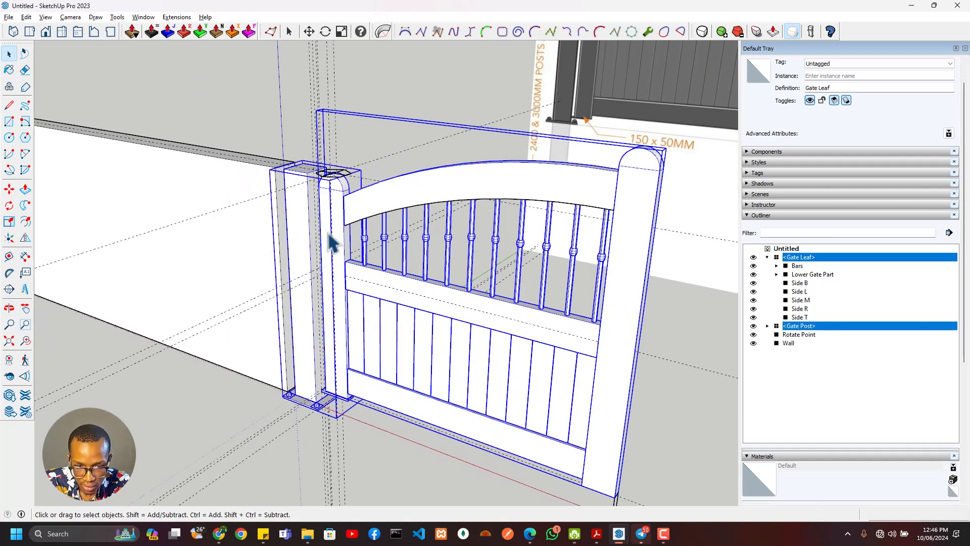
click(768, 257)
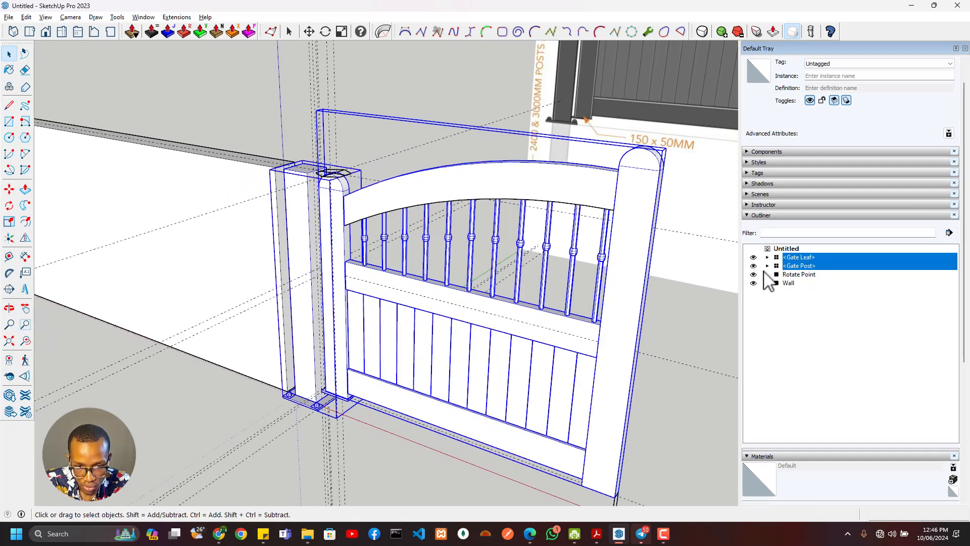
scroll(338, 185, up, 3)
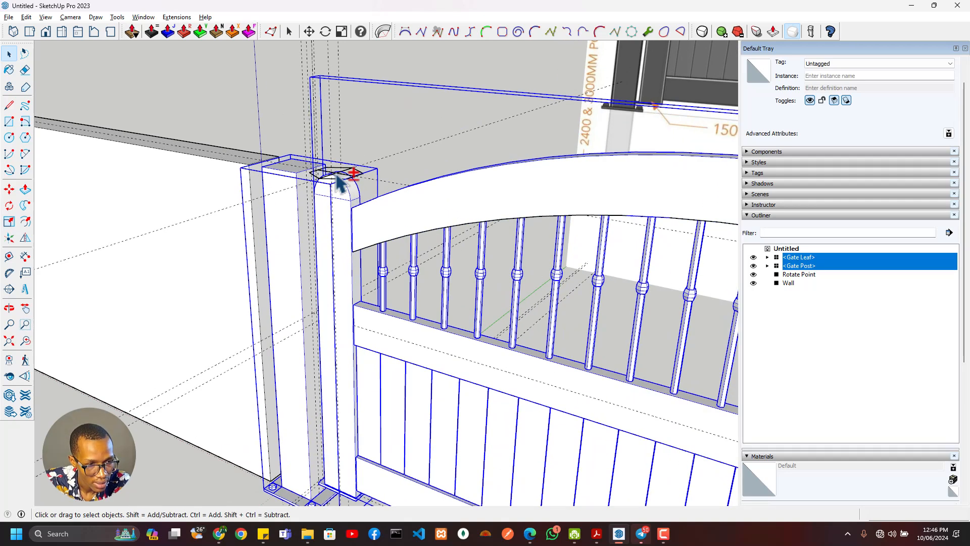
scroll(337, 183, up, 4)
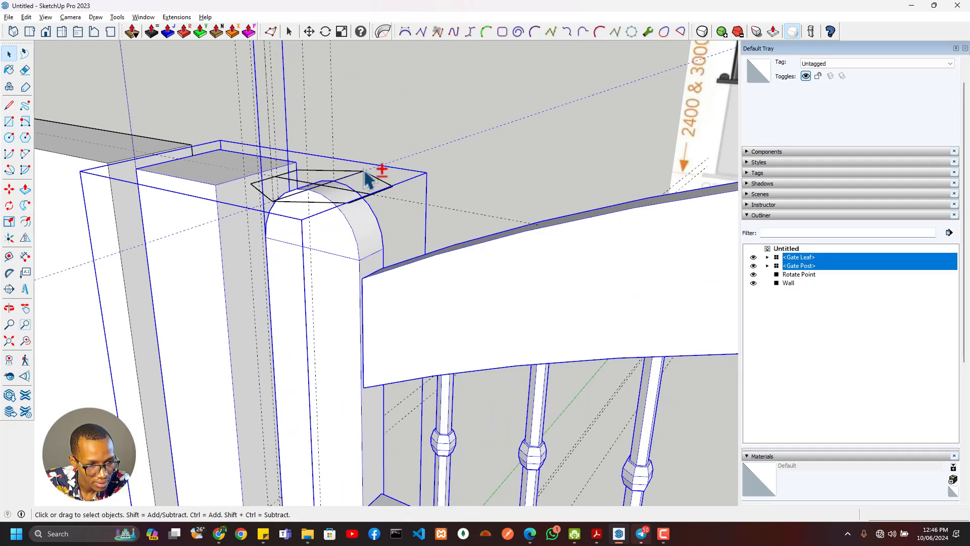
click(372, 177)
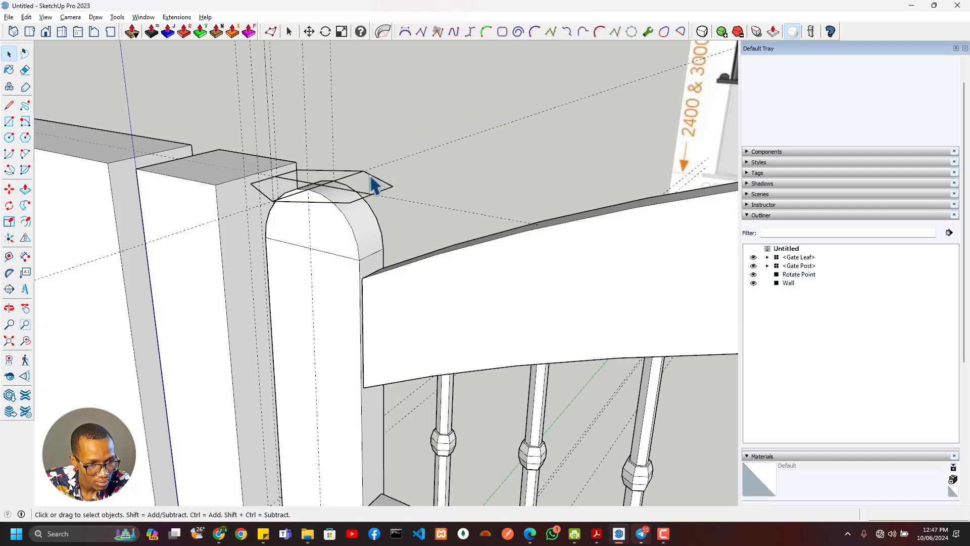
click(352, 205)
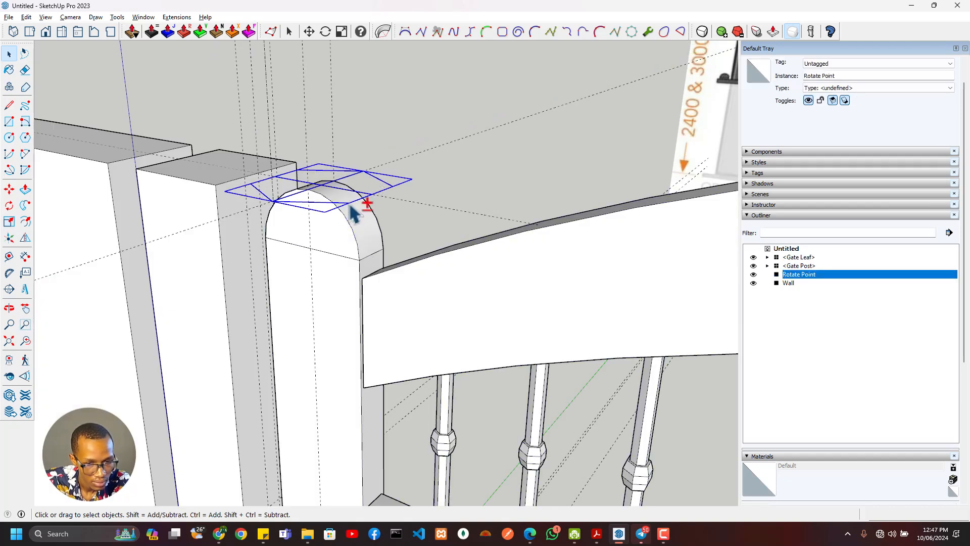
shift+click(236, 245)
shift+click(364, 249)
scroll(326, 252, down, 6)
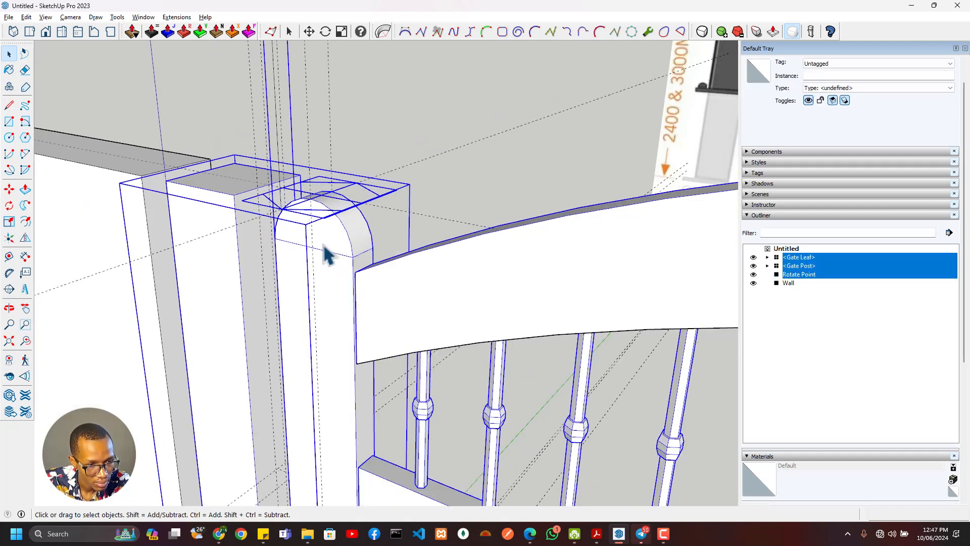
scroll(331, 258, down, 2)
right_click(356, 253)
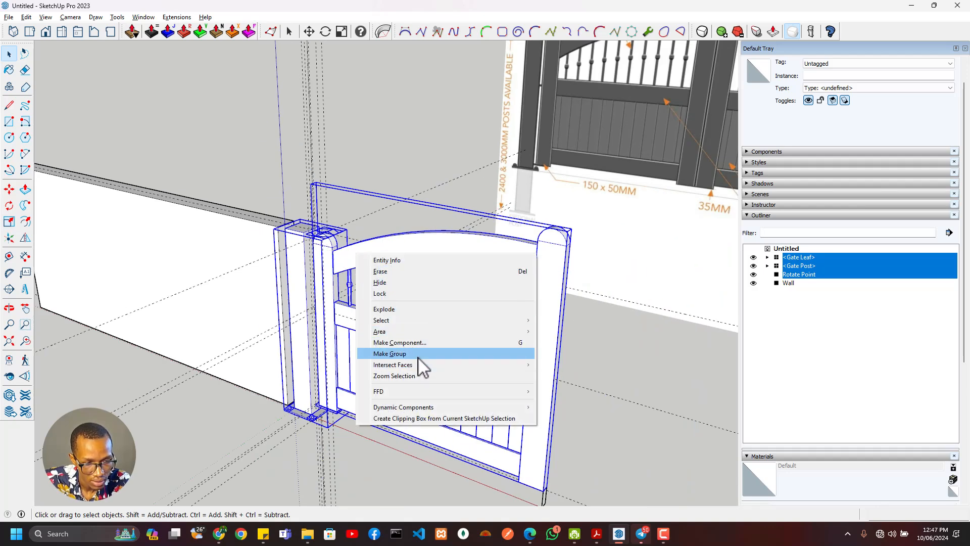
click(466, 259)
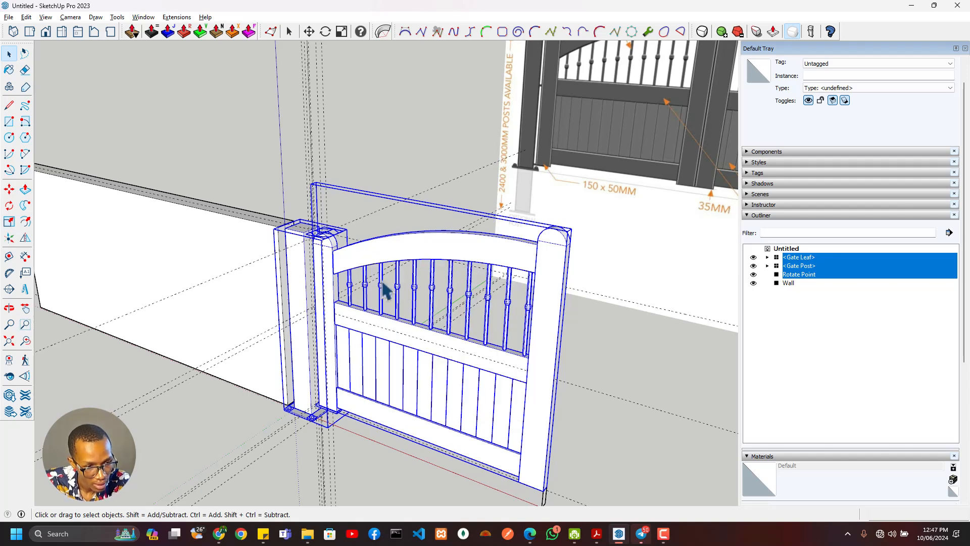
scroll(350, 278, down, 3)
scroll(352, 278, up, 2)
- Delete all construction guides from the model
click(328, 266)
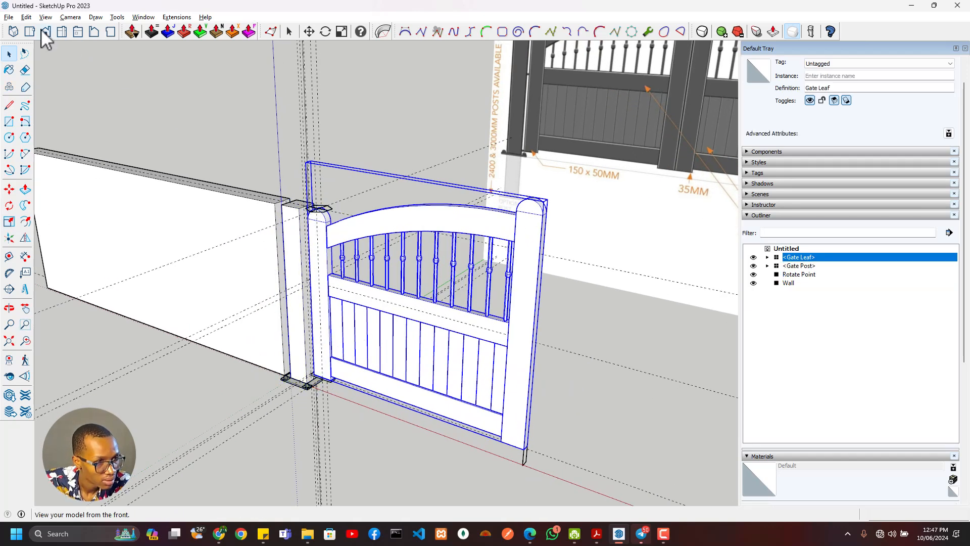
click(26, 17)
click(54, 112)
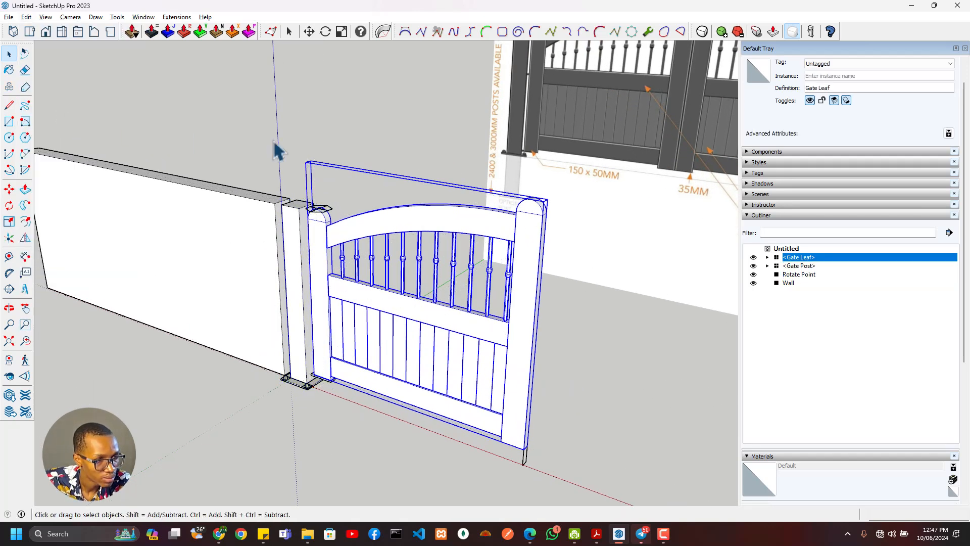
- Mirror a copy of the gate leaf and gate post across the lower corner of the small upright rectangle below the leaf's outer upright
scroll(367, 293, down, 2)
scroll(360, 285, up, 2)
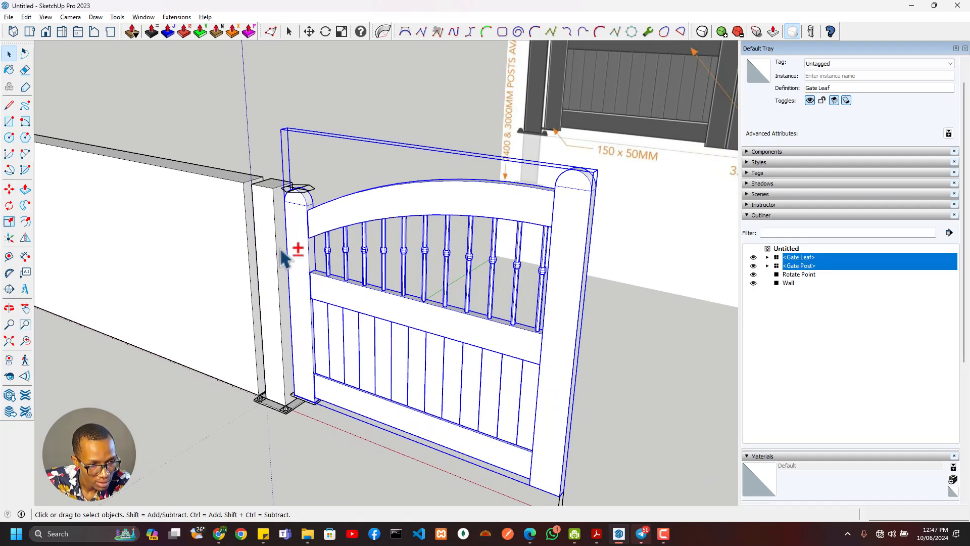
ctrl+click(282, 255)
scroll(349, 349, down, 2)
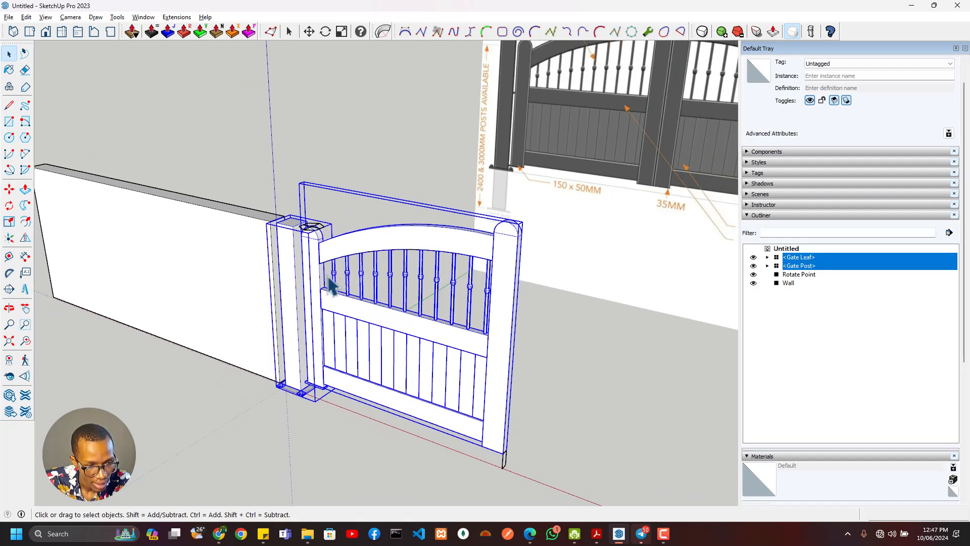
click(25, 238)
scroll(503, 475, up, 3)
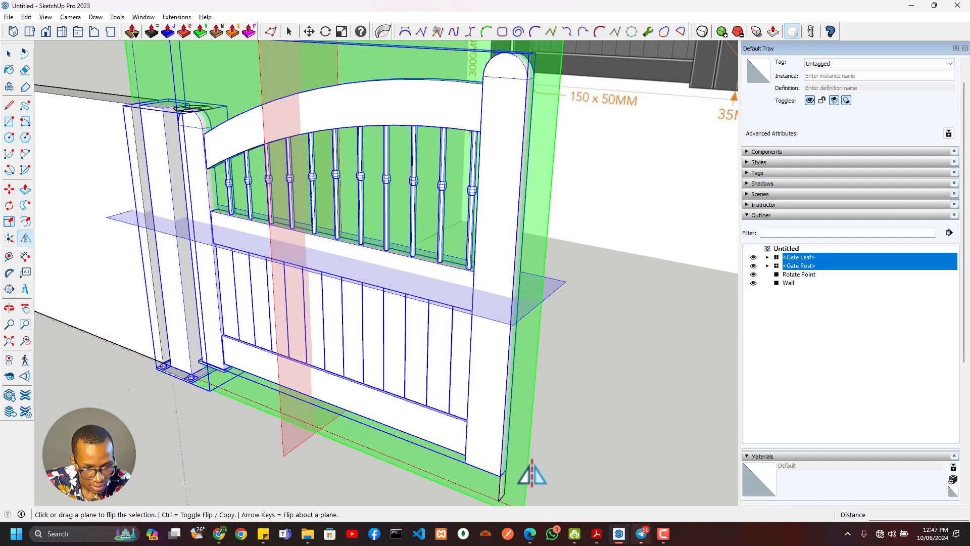
key(ctrl)
click(499, 498)
scroll(494, 427, down, 5)
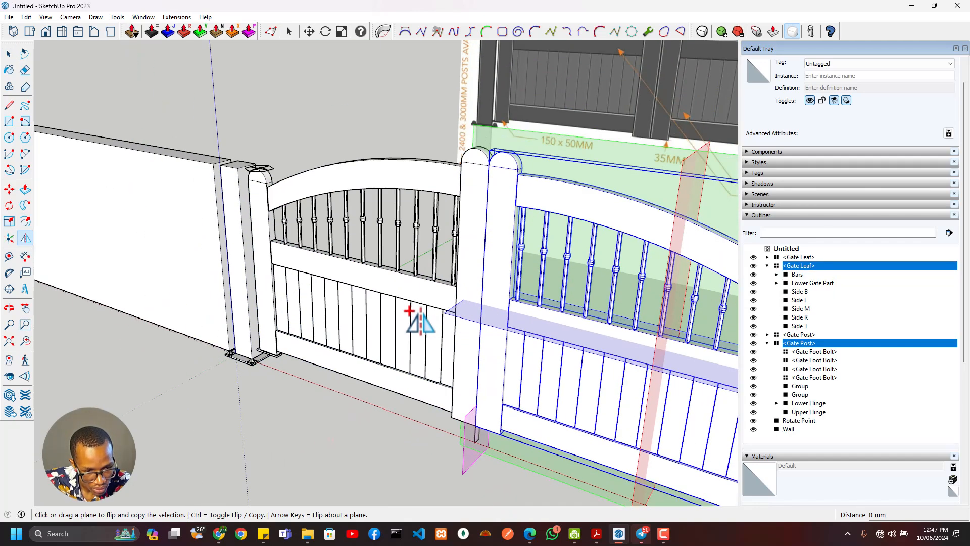
middle_drag(561, 323, 576, 407)
key(space)
click(560, 421)
scroll(541, 365, up, 3)
scroll(454, 338, down, 2)
middle_drag(453, 333, 662, 144)
scroll(451, 327, up, 4)
scroll(451, 326, up, 1)
shift+middle_drag(406, 399, 324, 309)
- Mirror a copy of the wall to the far side of the gate about the meeting line of the two leaves
click(139, 162)
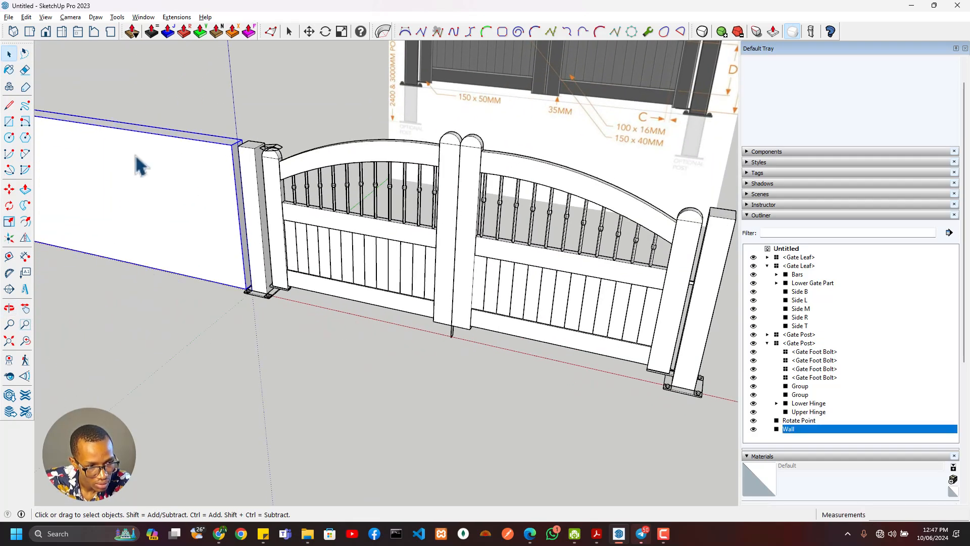
click(26, 238)
key(ctrl)
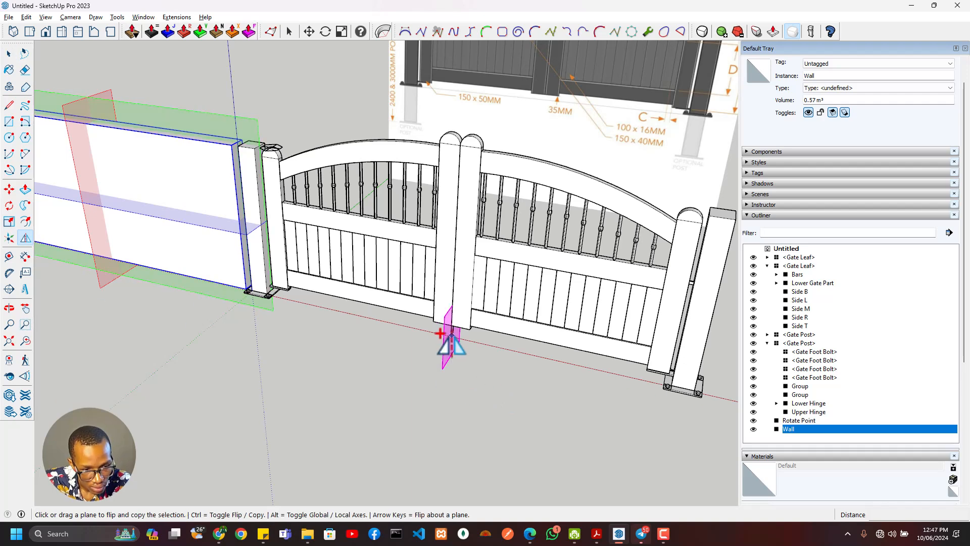
click(451, 335)
scroll(411, 373, down, 3)
key(space)
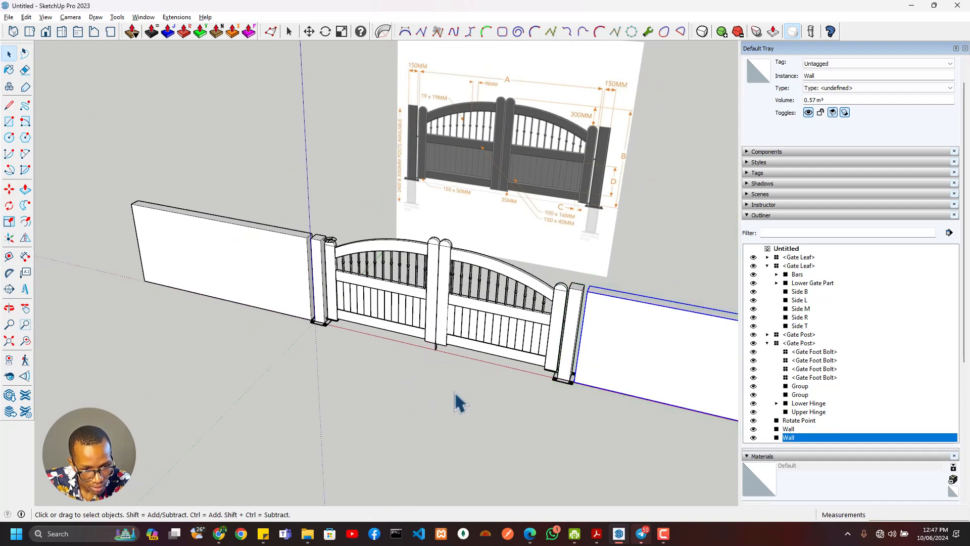
click(455, 395)
- Examine both gate leaves and the mirrored gate post one by one in the model and its object list
middle_drag(391, 357, 402, 277)
scroll(441, 292, up, 5)
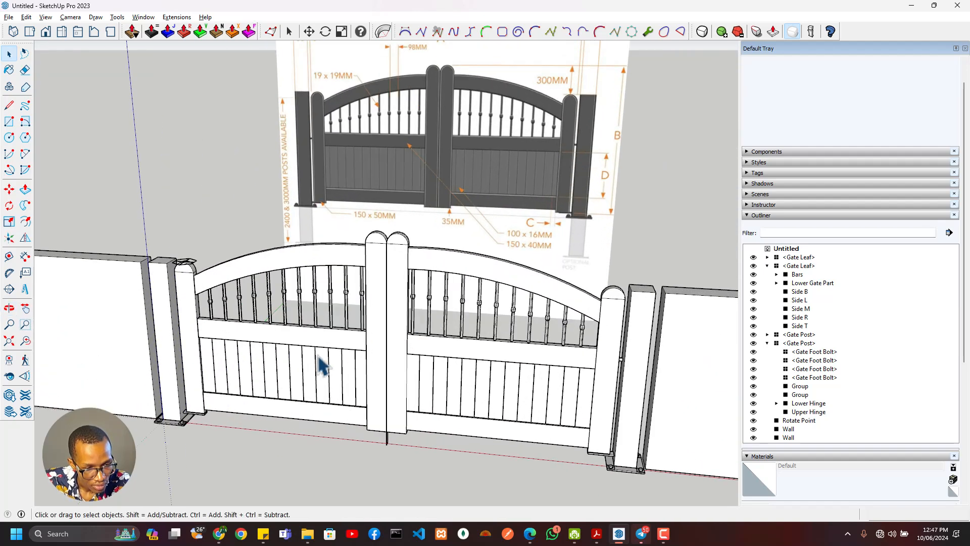
click(303, 377)
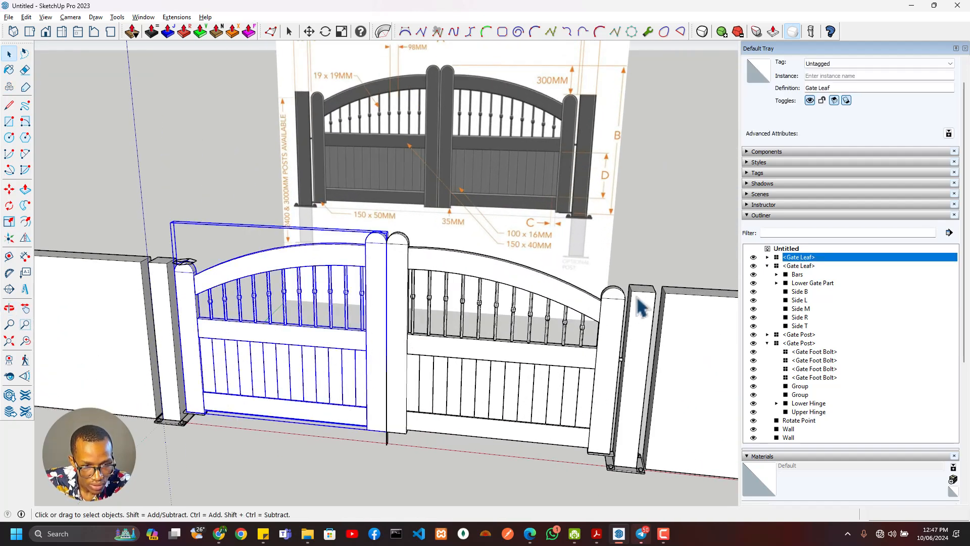
click(592, 313)
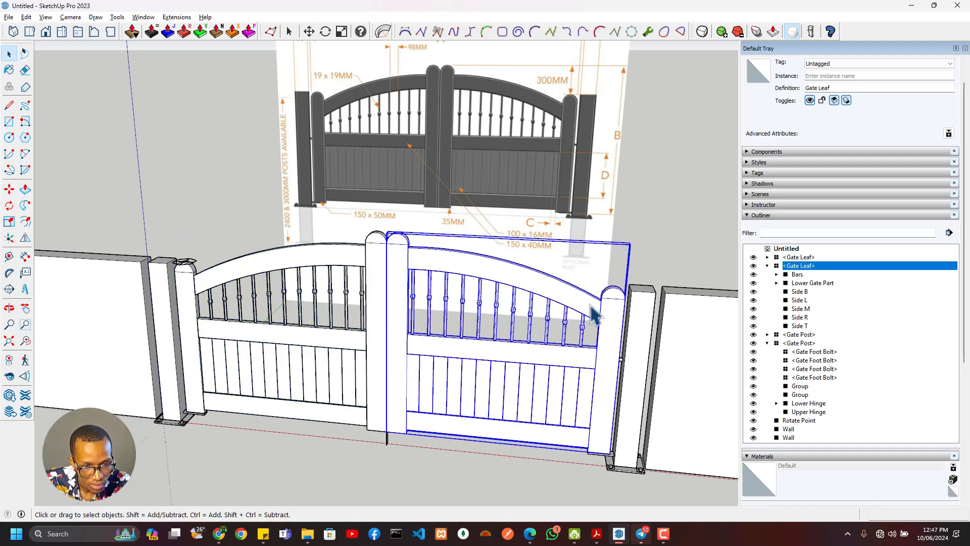
click(651, 322)
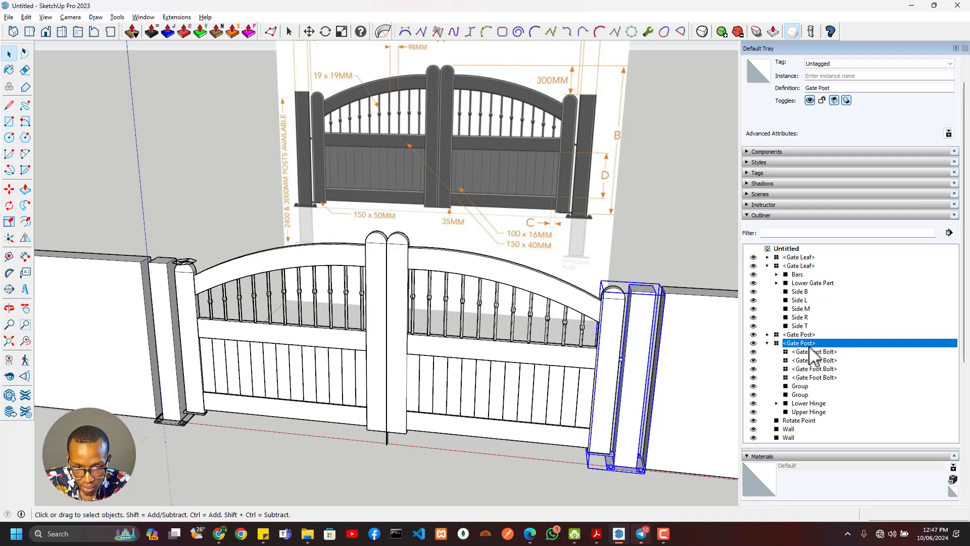
scroll(641, 362, up, 2)
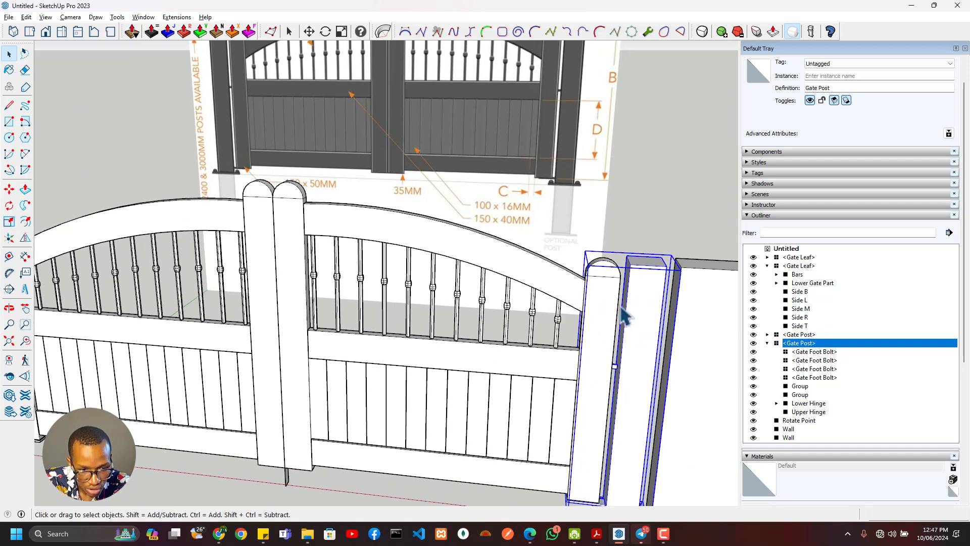
scroll(625, 316, down, 2)
- Open the mirrored Gate Post component and paint the post body with Metal Seamed from the Metal materials
double_click(638, 342)
click(625, 386)
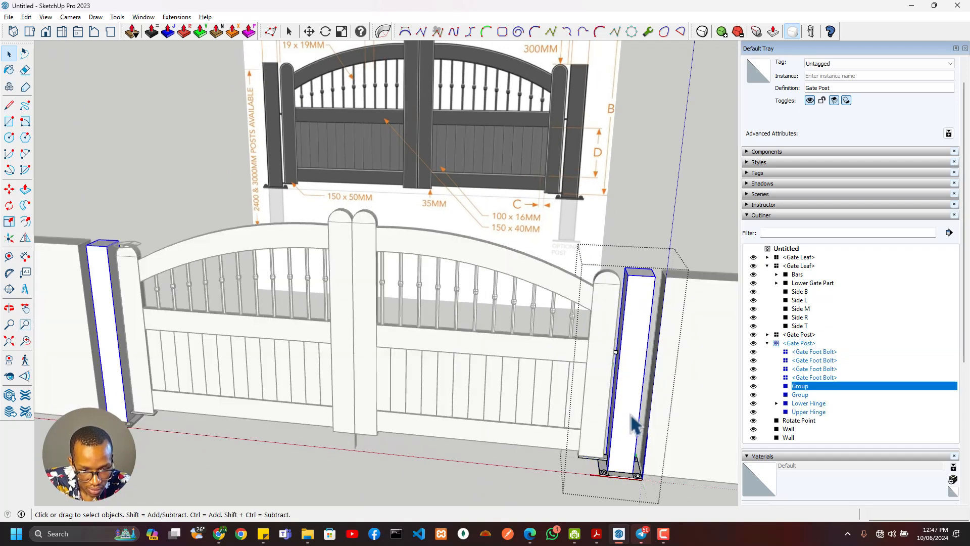
middle_drag(613, 424, 606, 391)
scroll(606, 391, up, 3)
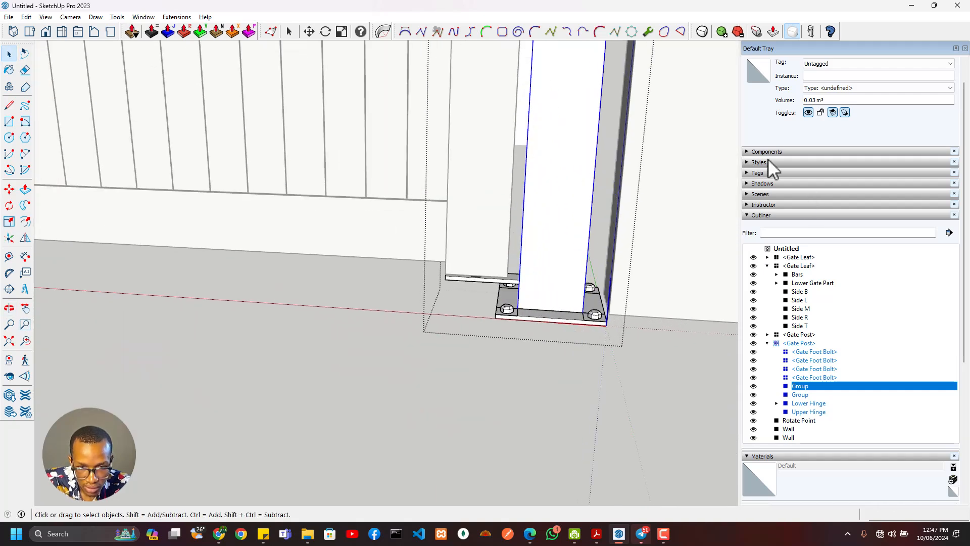
click(748, 216)
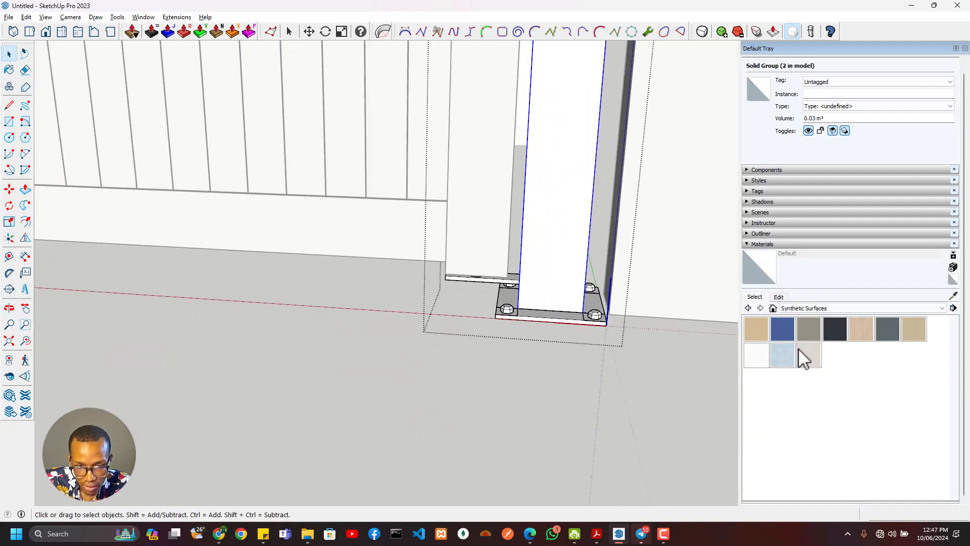
click(825, 311)
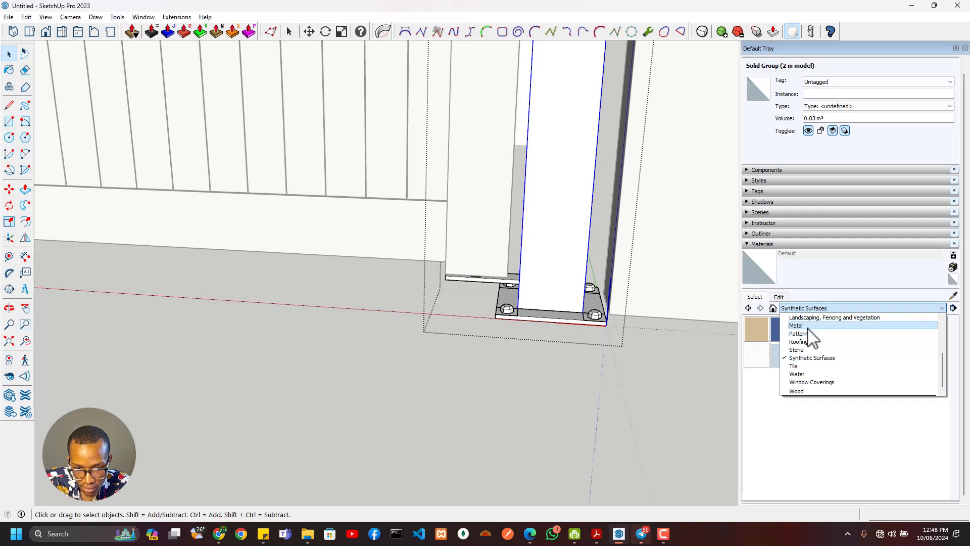
click(808, 334)
click(905, 332)
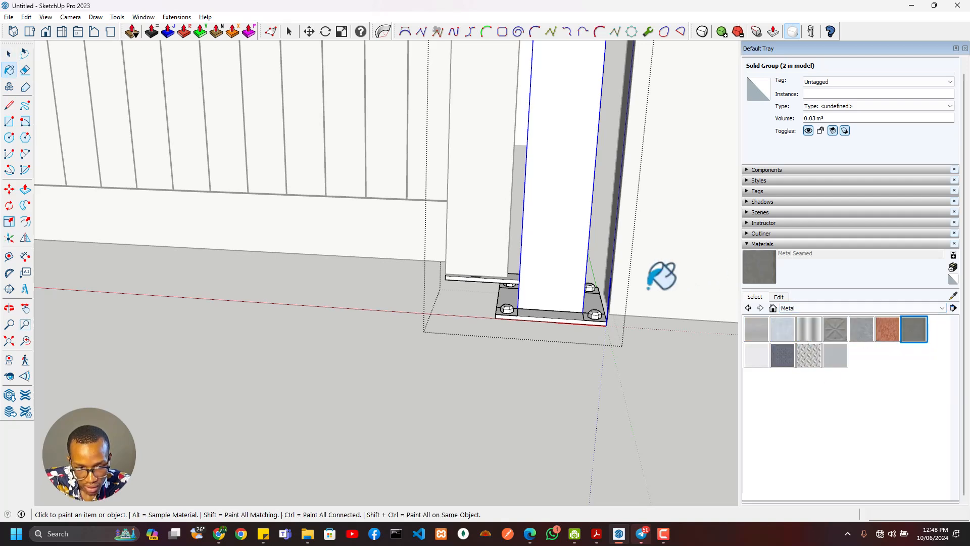
click(571, 290)
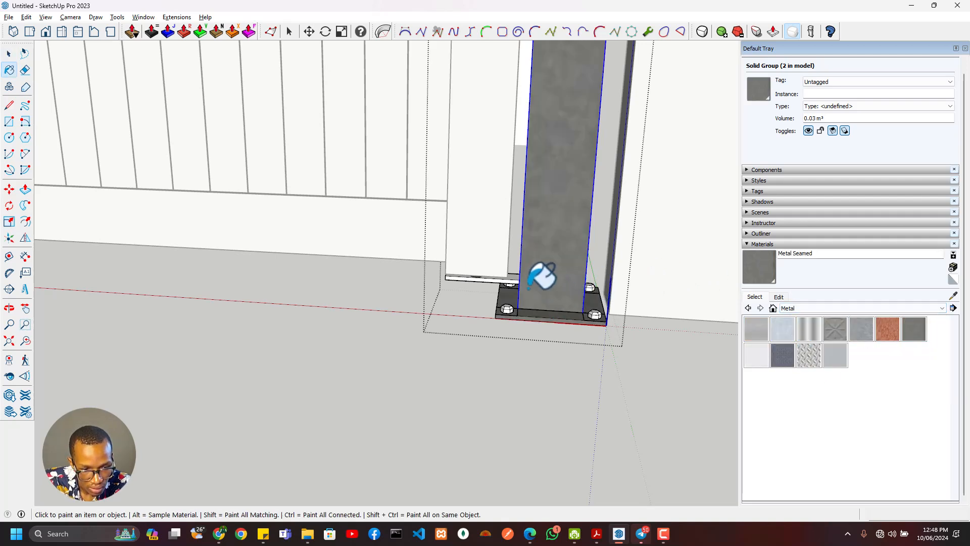
- Paint the lower hinge, upper hinge and foot bolts of the gate post with Metal Seamed
click(504, 277)
scroll(488, 284, up, 3)
scroll(511, 256, down, 5)
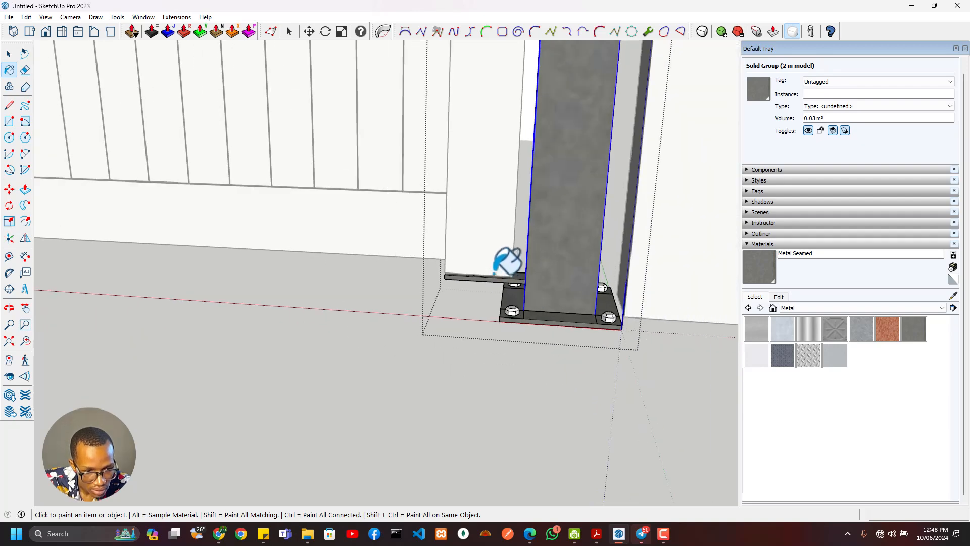
scroll(524, 104, up, 5)
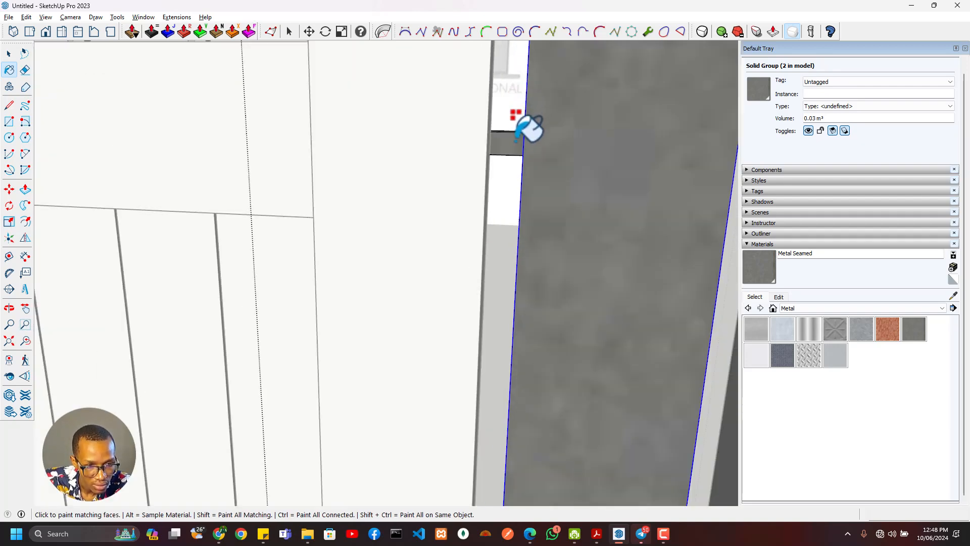
scroll(518, 132, down, 6)
scroll(493, 184, up, 3)
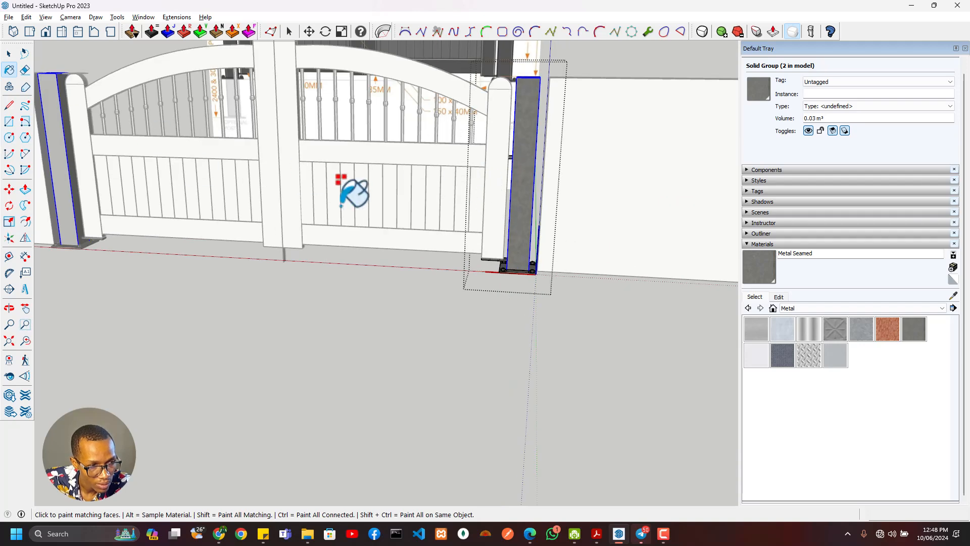
scroll(571, 283, up, 6)
scroll(566, 257, up, 2)
key(space)
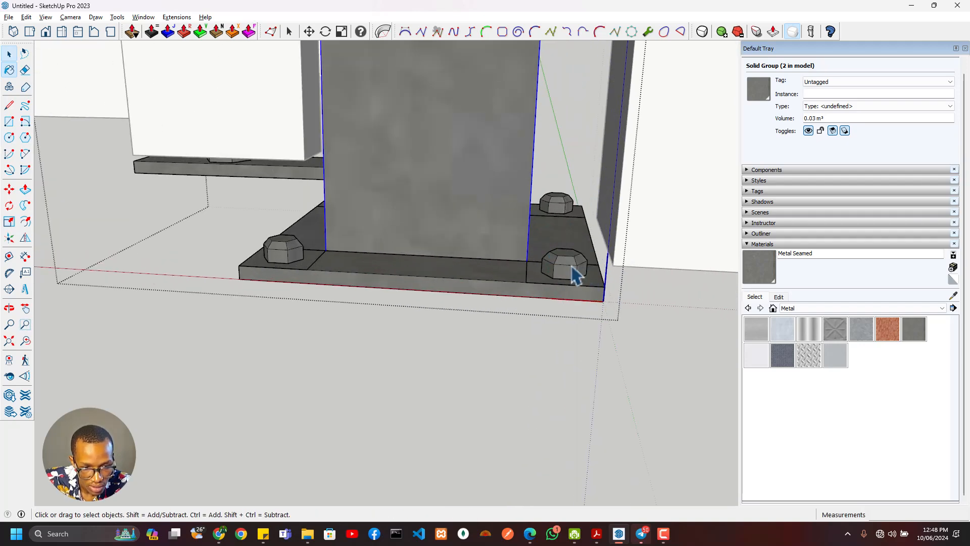
shift+click(286, 255)
shift+click(566, 210)
scroll(389, 218, down, 2)
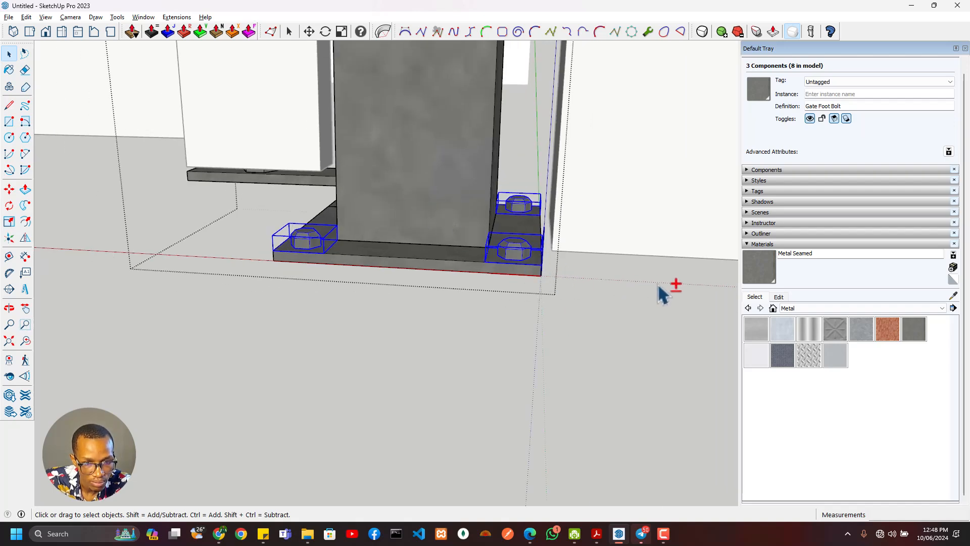
middle_drag(379, 188, 486, 241)
double_click(488, 244)
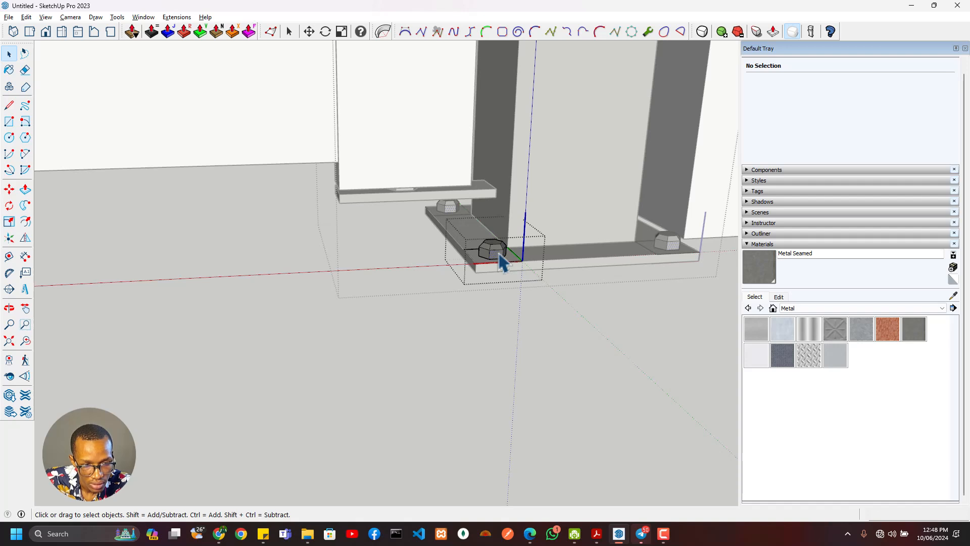
triple_click(499, 254)
key(Escape)
- Select the four foot bolts on the gate post's base plate and paint them with Metal Corrugated Shiny
click(498, 252)
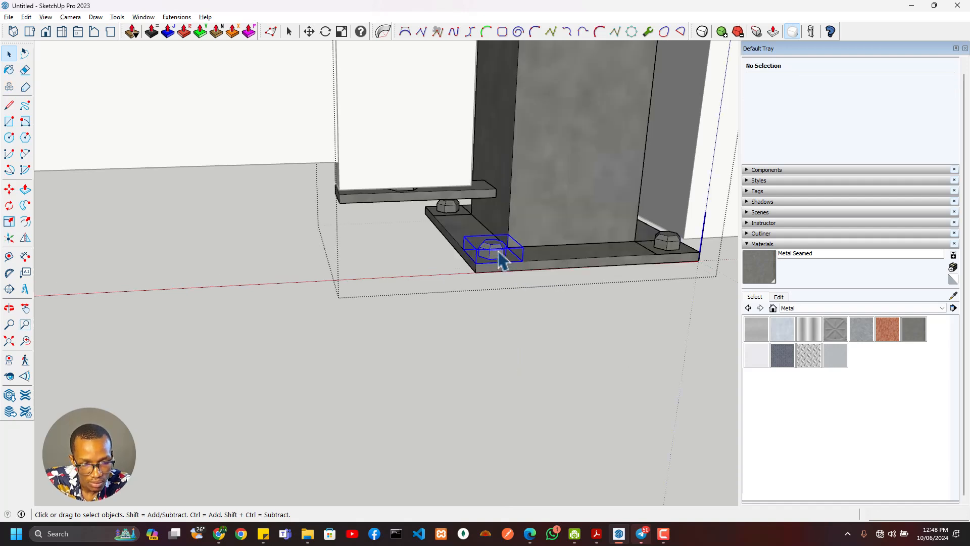
ctrl+click(667, 241)
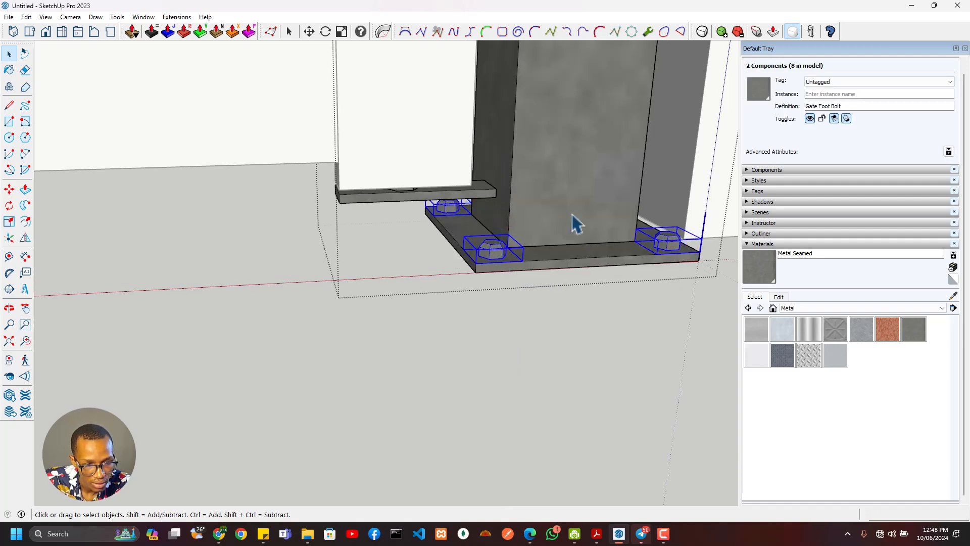
middle_drag(573, 215, 657, 252)
ctrl+click(665, 251)
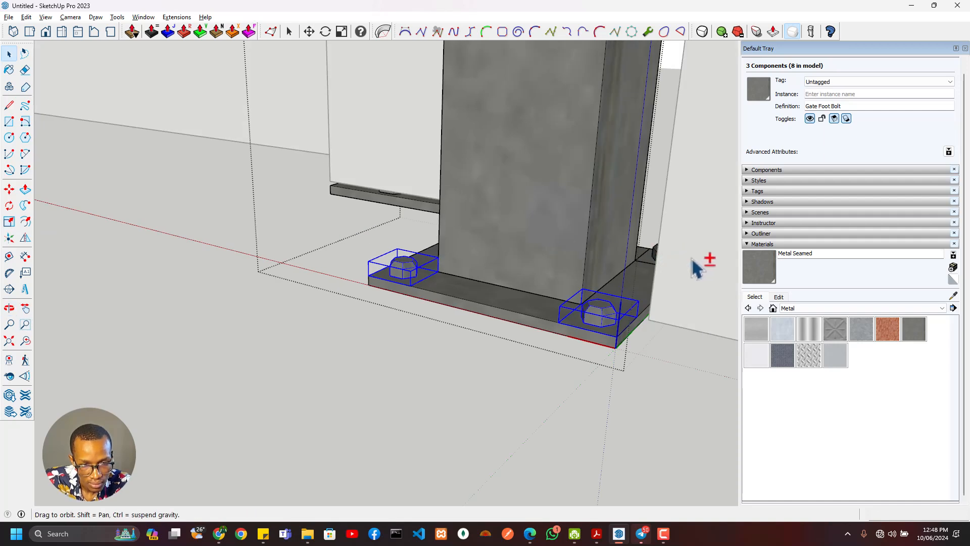
click(808, 325)
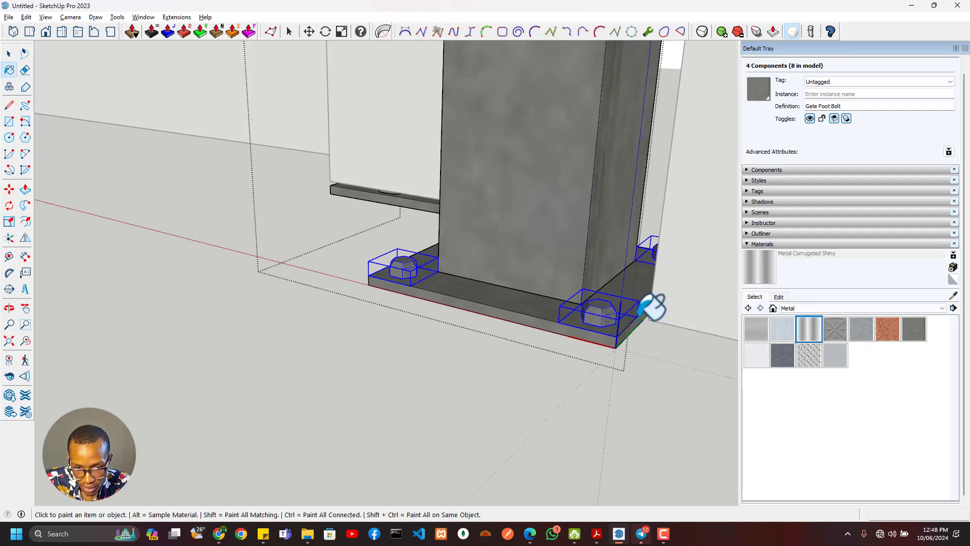
click(598, 306)
- Open the lower hinge of the gate post and paint its round pin with Metal Corrugated Shiny
scroll(548, 338, down, 2)
middle_drag(549, 338, 652, 341)
scroll(520, 228, up, 5)
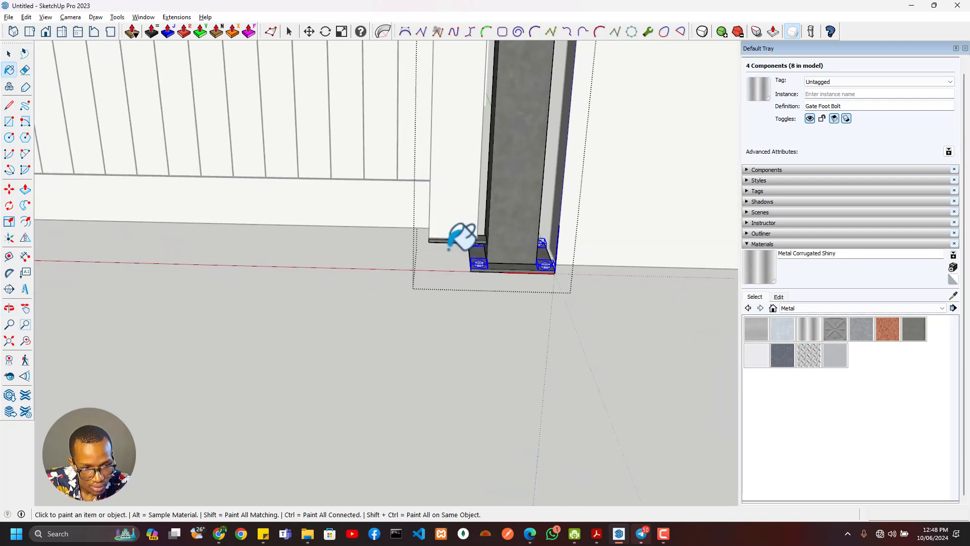
middle_drag(475, 249, 455, 174)
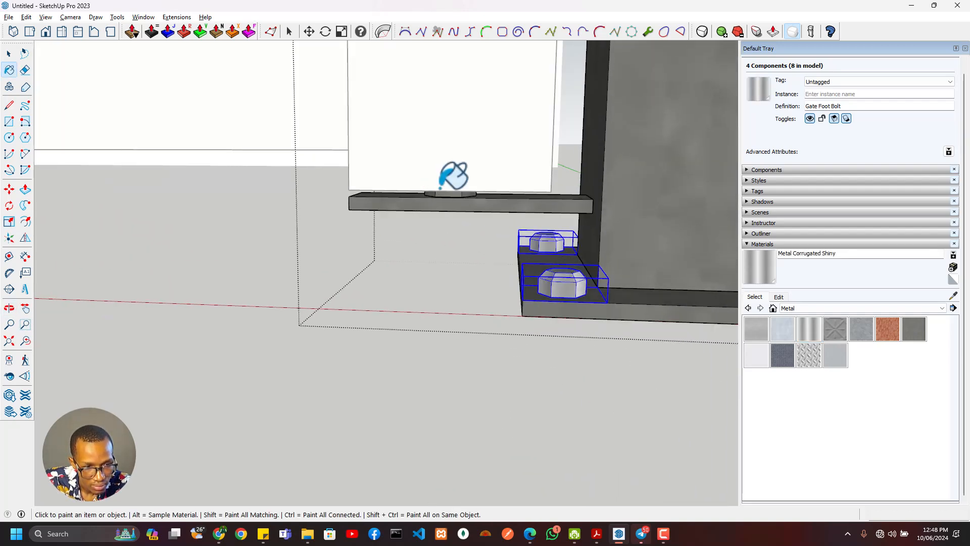
key(space)
double_click(450, 203)
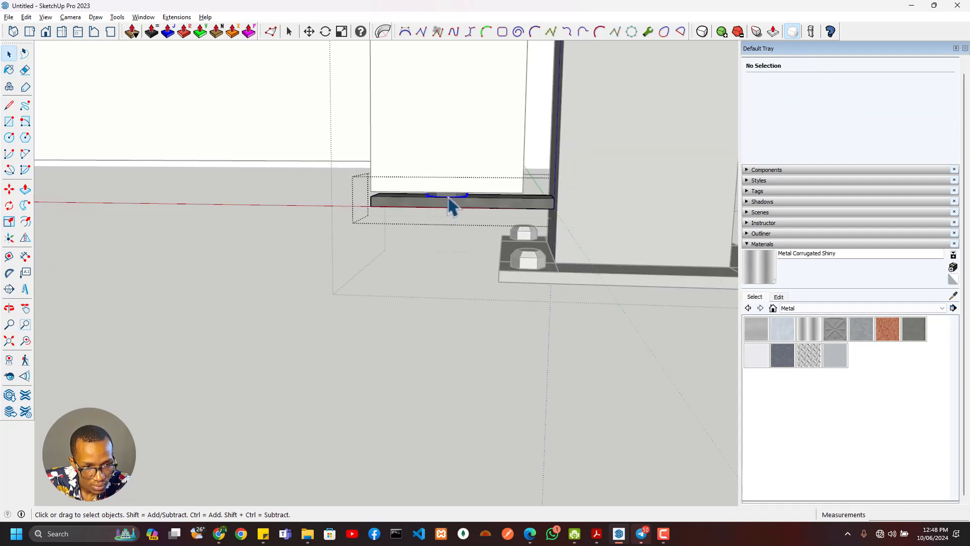
click(774, 282)
scroll(470, 198, up, 4)
click(452, 197)
scroll(457, 205, down, 5)
key(space)
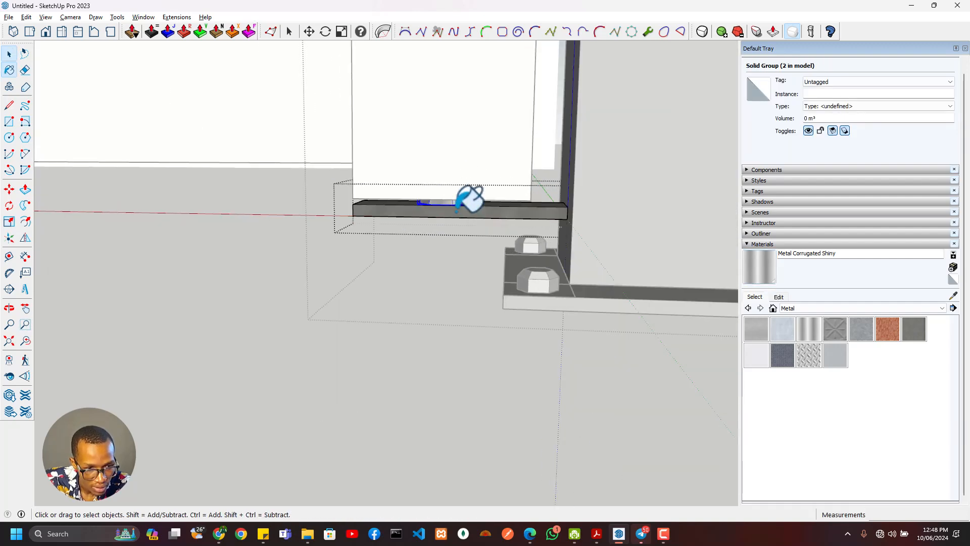
click(464, 217)
- Open the gate leaf, group its posts and rails together, and name the group Supports
scroll(465, 218, down, 6)
middle_drag(512, 185, 556, 310)
scroll(481, 242, up, 3)
scroll(311, 394, down, 2)
scroll(632, 283, down, 6)
middle_drag(600, 282, 581, 256)
scroll(427, 339, up, 3)
double_click(543, 249)
click(539, 254)
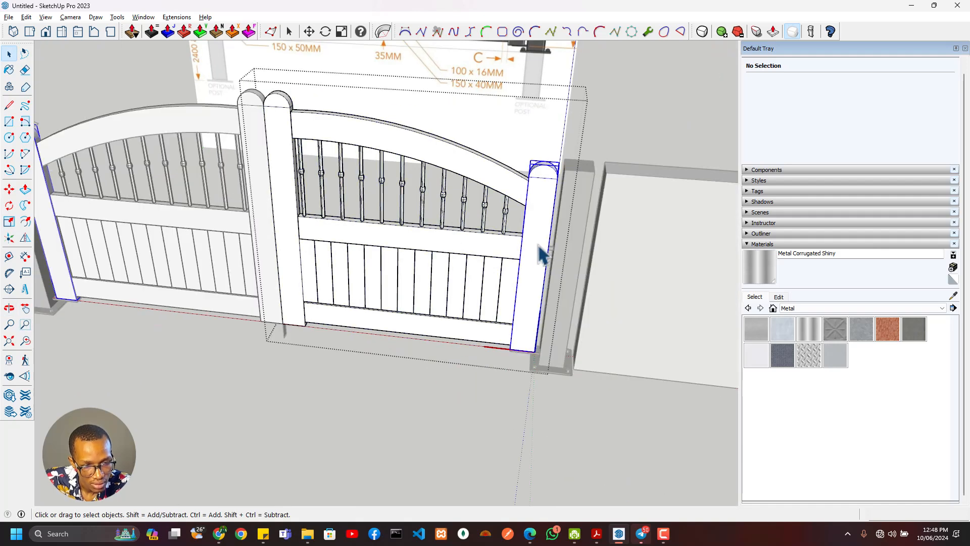
shift+click(317, 182)
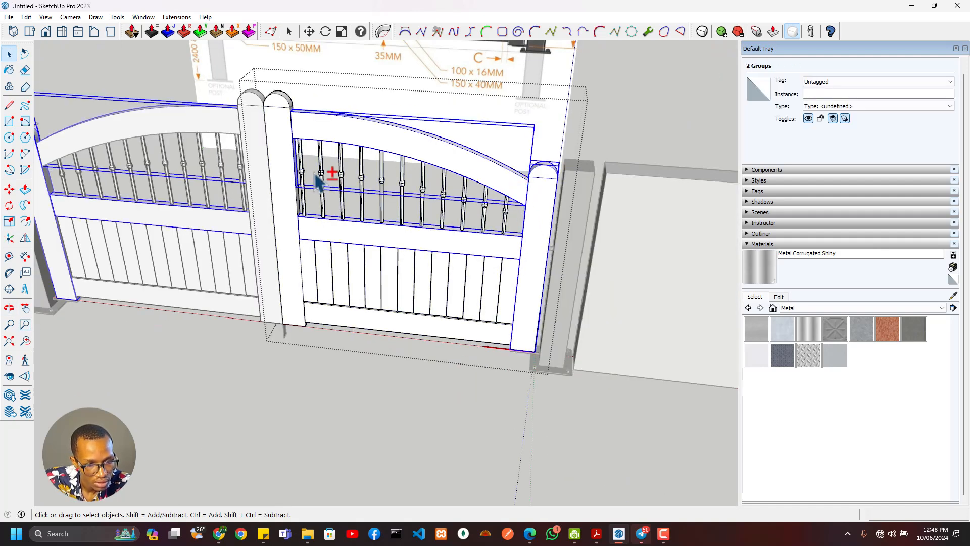
shift+click(286, 188)
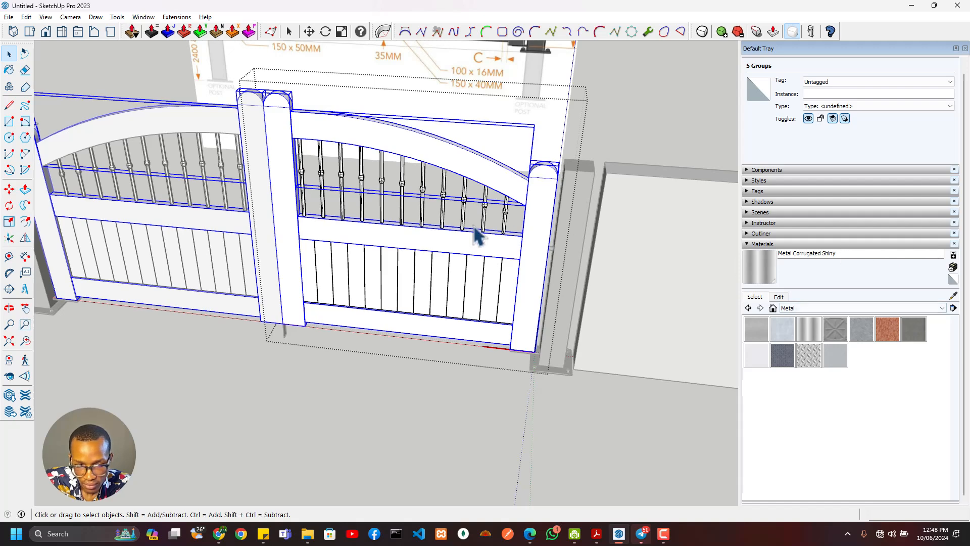
right_click(538, 262)
click(580, 353)
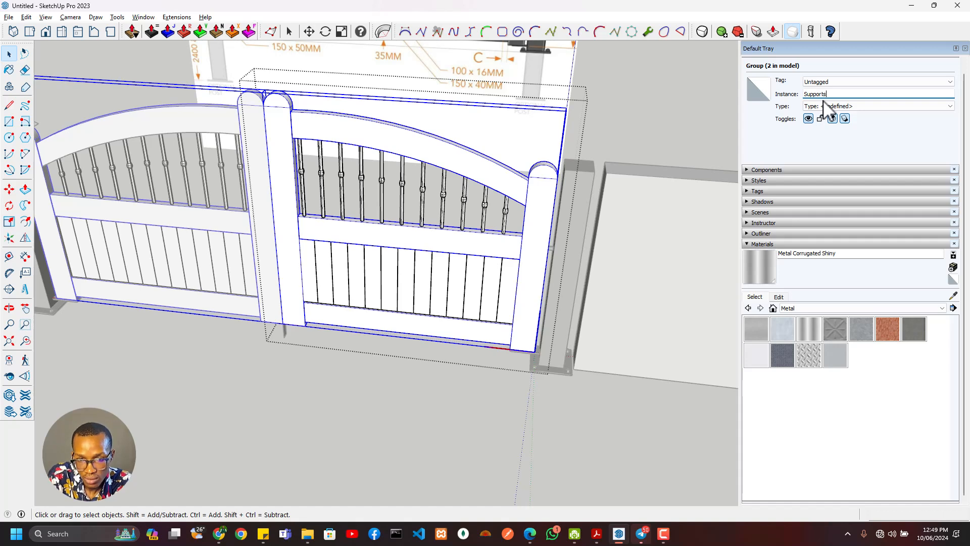
- Paint the Supports group with Wood Veneer 01 from the Wood materials
click(805, 307)
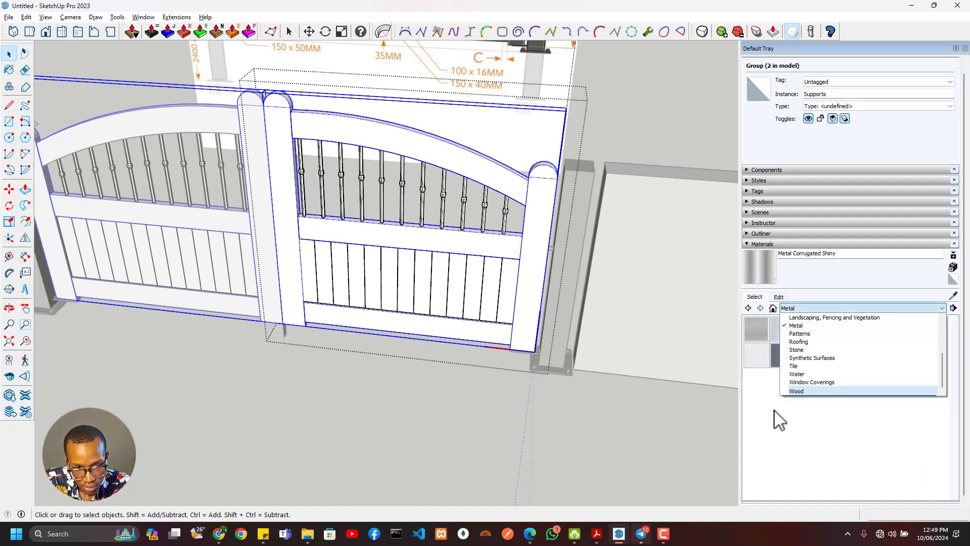
click(807, 391)
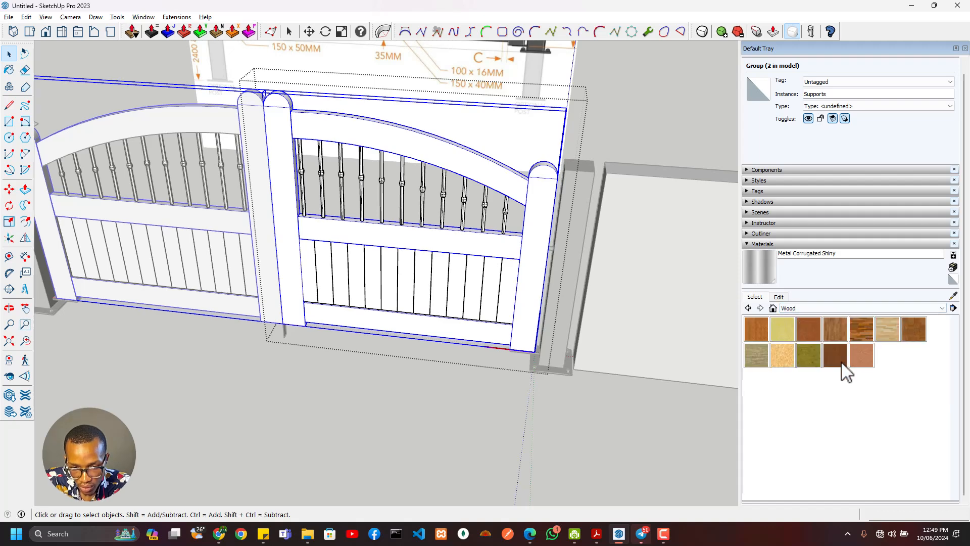
click(842, 362)
click(540, 235)
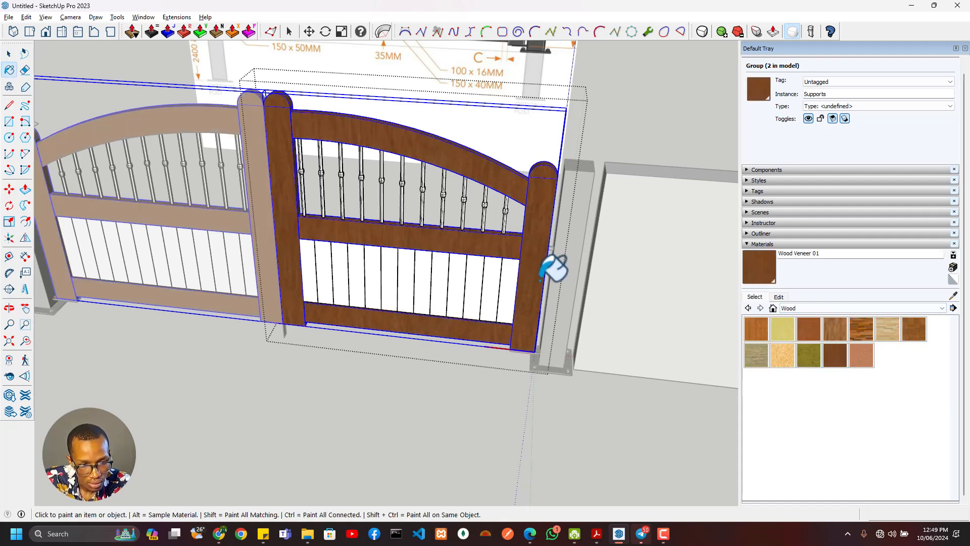
- Sample Metal Seamed from the gate post and paint the leaf's balusters with it
scroll(541, 237, down, 2)
scroll(511, 277, up, 4)
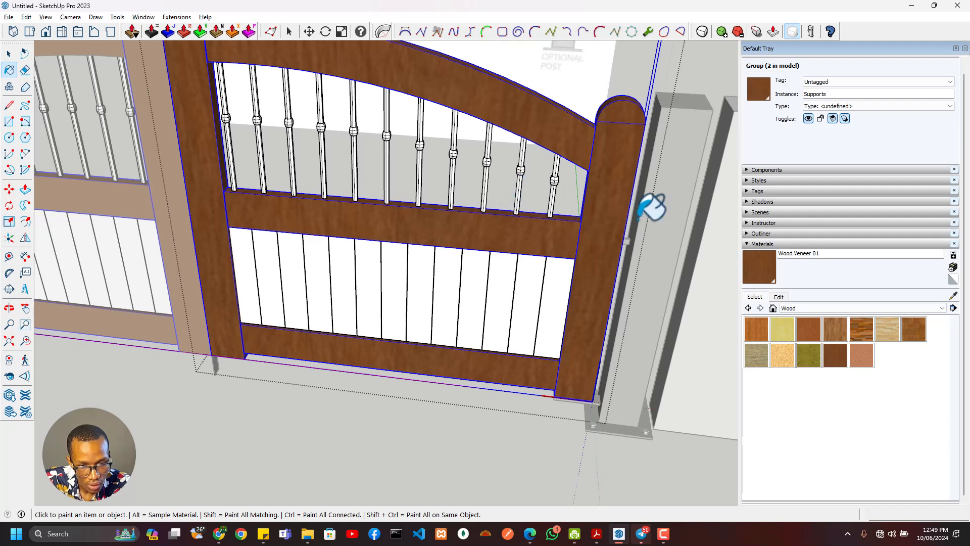
alt+click(665, 210)
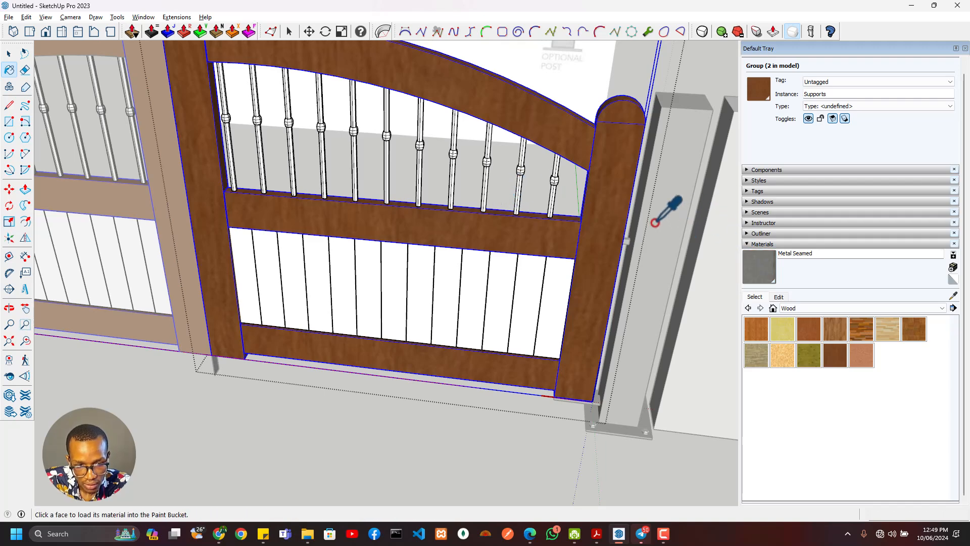
click(528, 207)
scroll(538, 202, down, 3)
scroll(515, 211, up, 3)
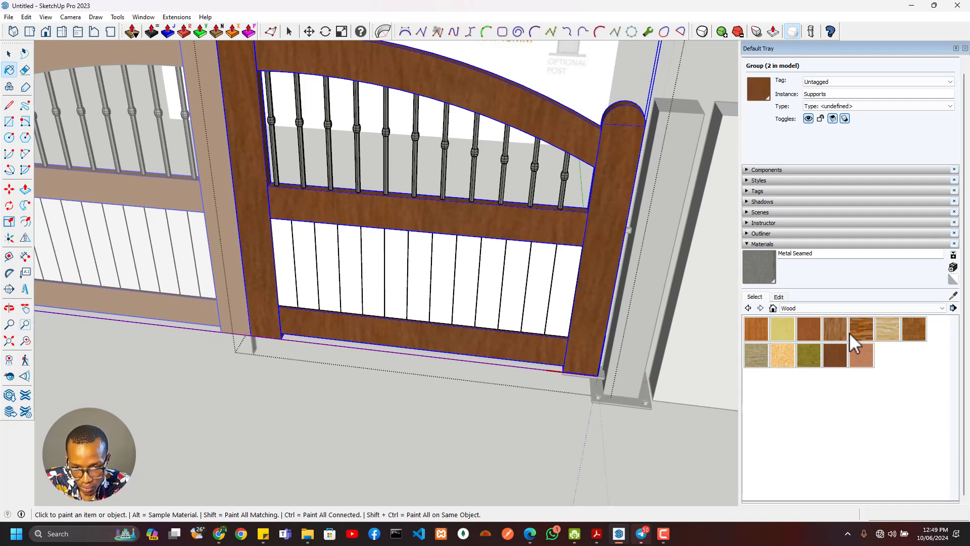
- Paint the leaf's lower panel boards with Wood Bamboo and leave the gate leaf
click(756, 328)
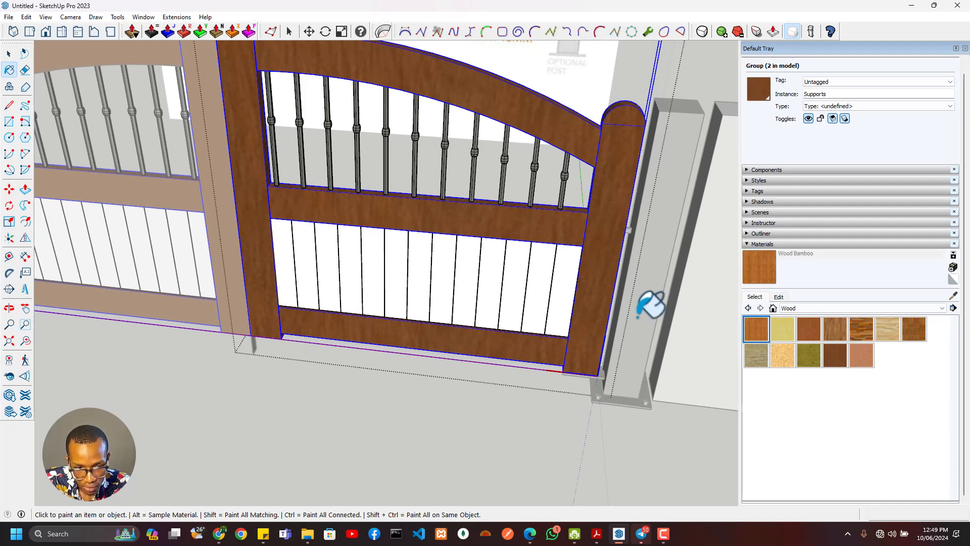
click(507, 281)
scroll(529, 288, down, 4)
key(space)
click(370, 345)
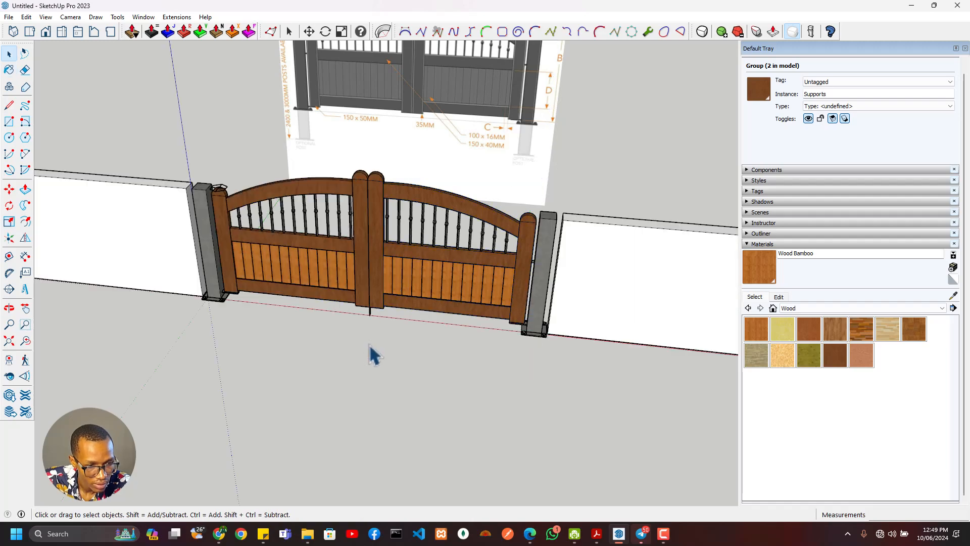
- Delete the leftover face and its edges hanging below the meeting posts at the middle of the gate
scroll(302, 340, down, 2)
scroll(288, 339, up, 2)
middle_drag(348, 305, 670, 128)
scroll(392, 221, up, 3)
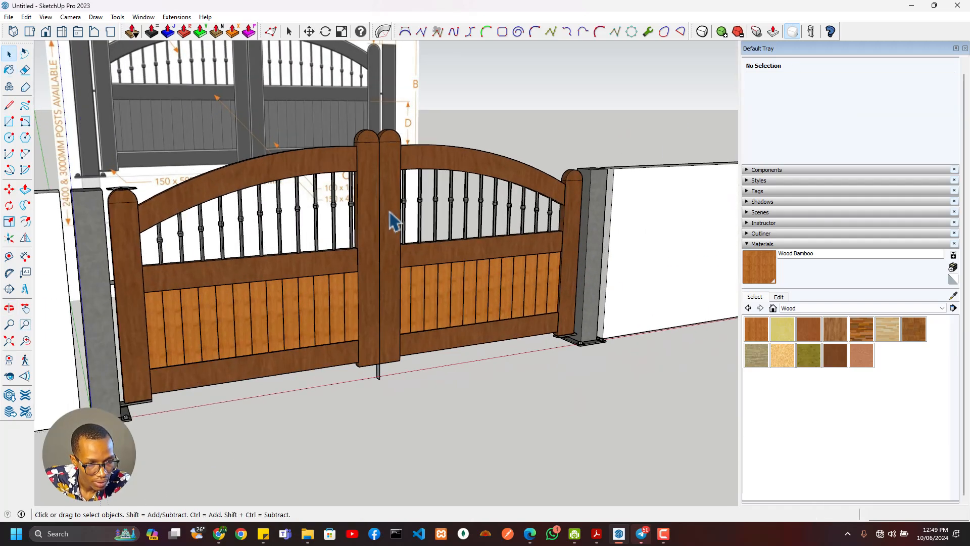
scroll(296, 307, down, 3)
middle_drag(296, 308, 365, 224)
scroll(340, 376, up, 5)
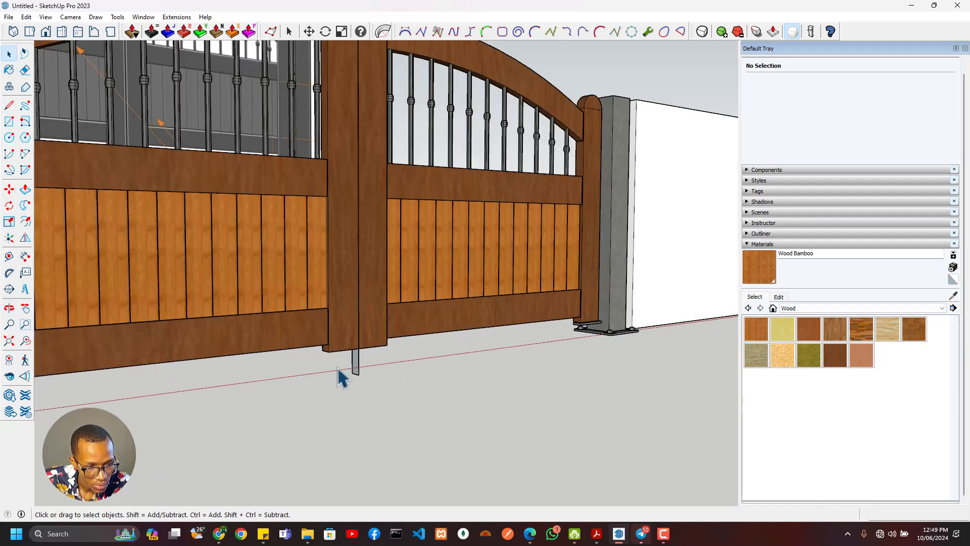
double_click(357, 372)
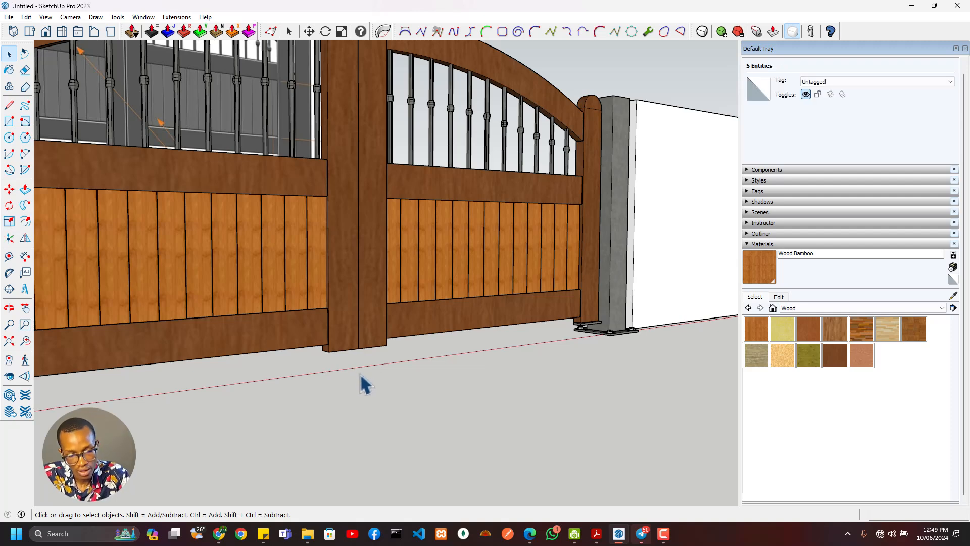
- Paint both walls beside the gate with Brick Antique 01 from the Brick, Cladding and Siding materials
scroll(364, 384, down, 5)
scroll(459, 325, up, 2)
click(511, 305)
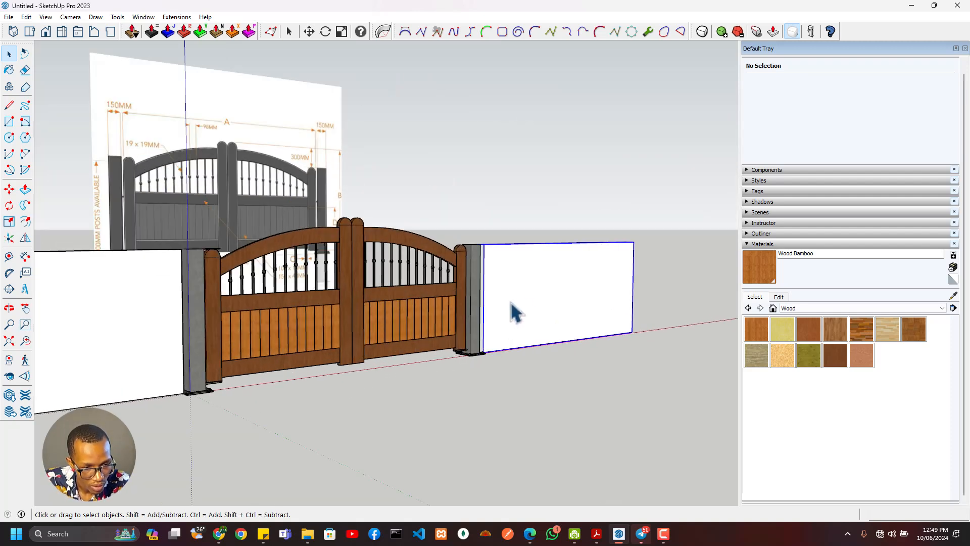
shift+click(174, 329)
click(809, 307)
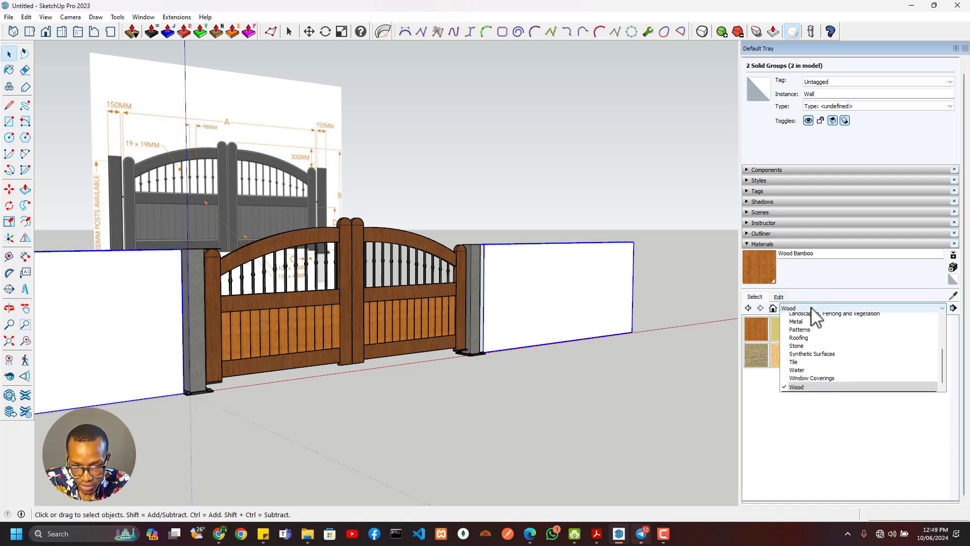
scroll(818, 363, up, 3)
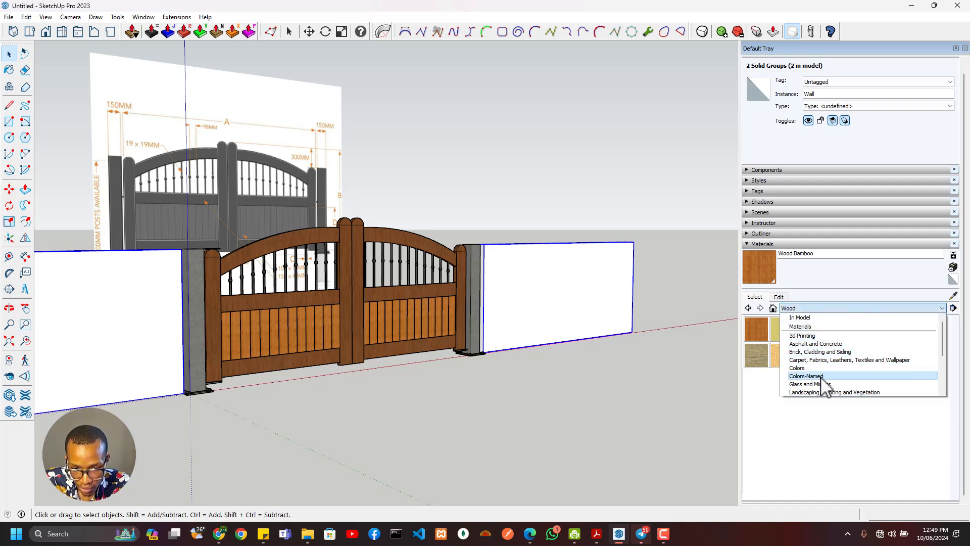
click(833, 351)
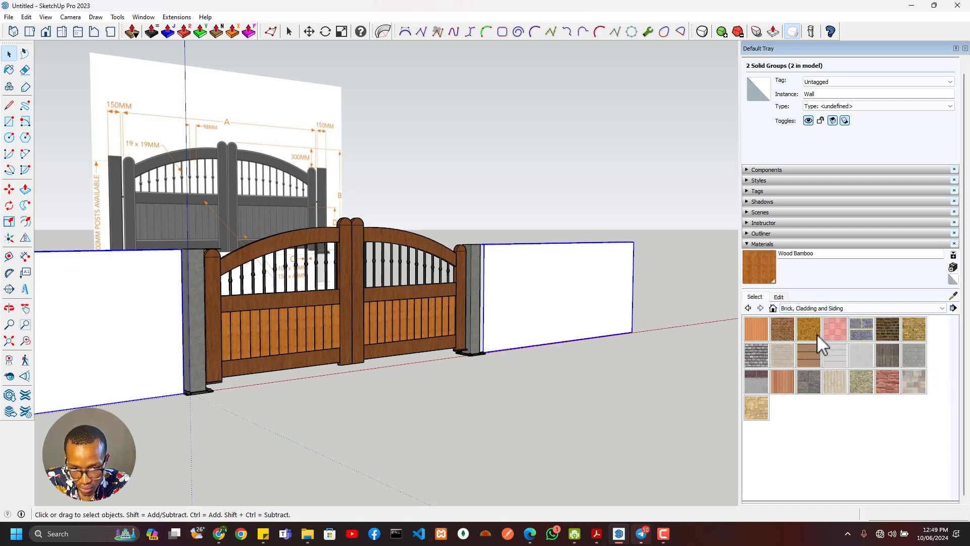
click(789, 334)
click(581, 244)
scroll(602, 255, down, 5)
key(space)
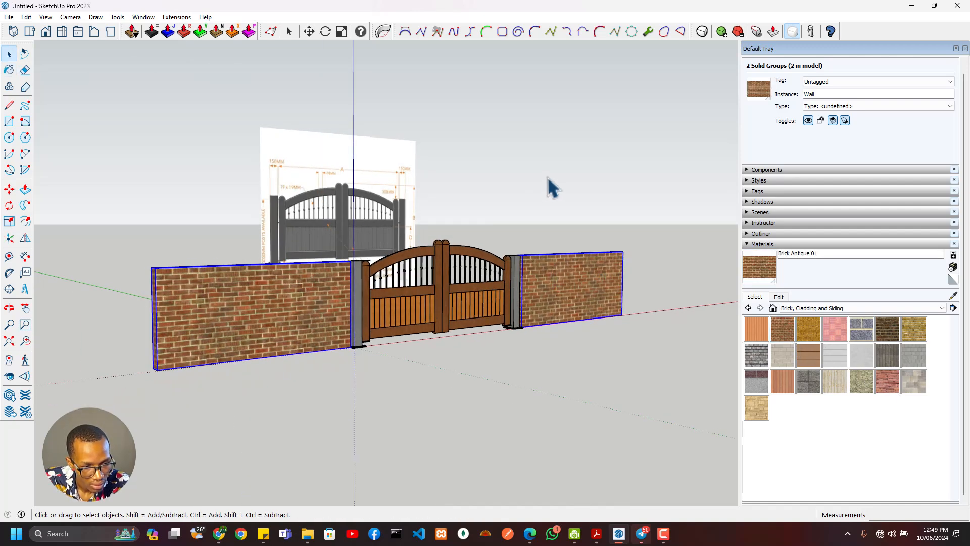
click(548, 179)
- Examine the painted gate, posts and walls from several angles and compare them with the reference image
scroll(549, 212, up, 4)
scroll(296, 325, down, 3)
scroll(293, 326, up, 3)
middle_drag(228, 334, 325, 303)
scroll(313, 293, down, 3)
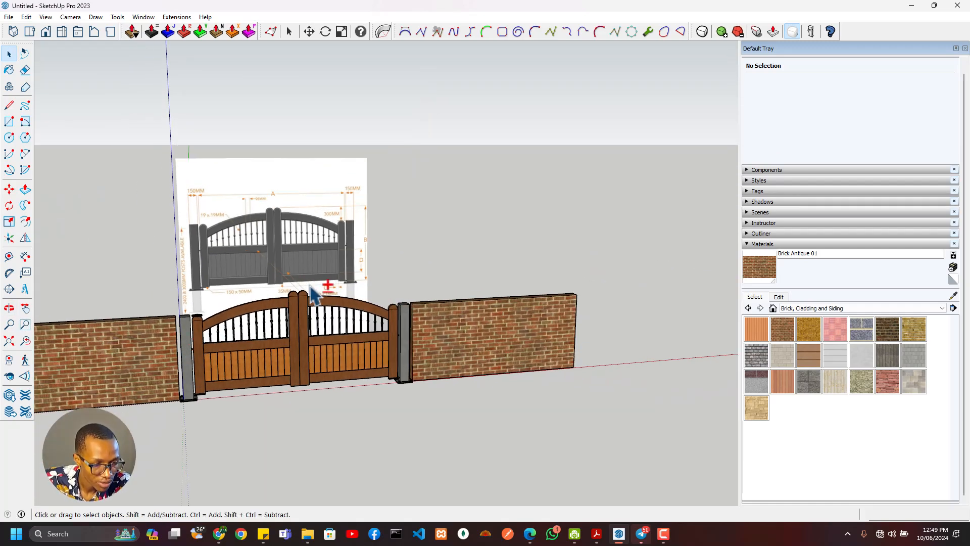
scroll(319, 269, up, 2)
scroll(333, 385, up, 5)
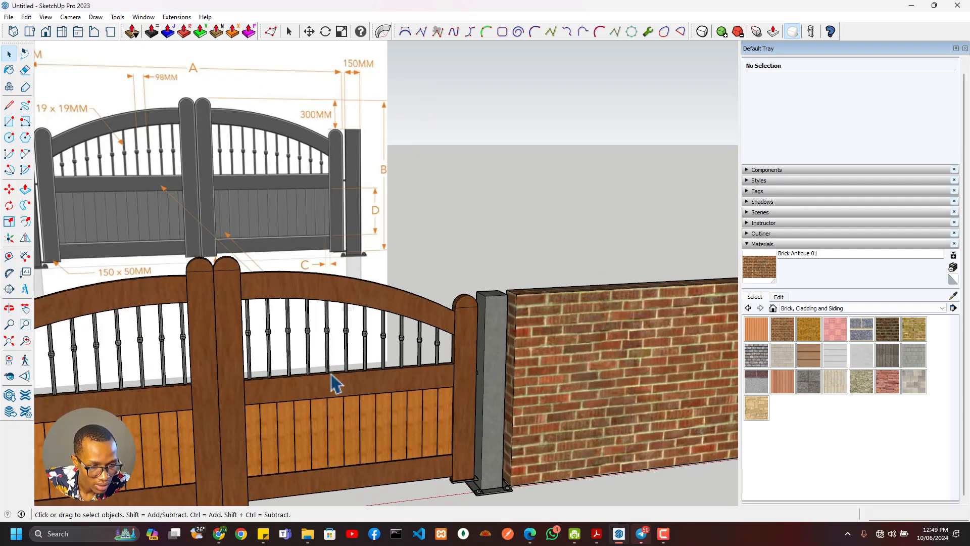
scroll(332, 377, down, 3)
scroll(414, 344, up, 3)
middle_drag(412, 349, 237, 416)
scroll(240, 415, down, 3)
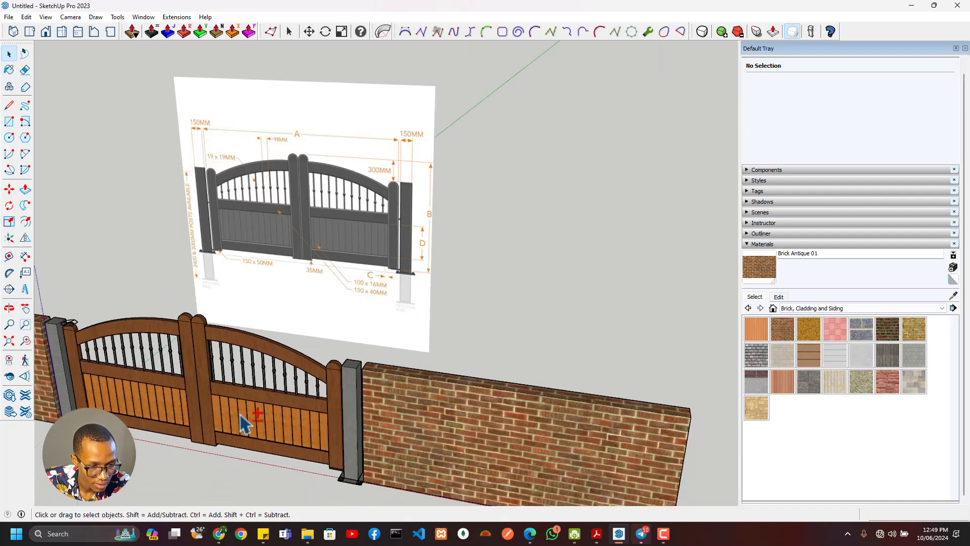
scroll(156, 418, up, 3)
mouse_move(156, 418)
middle_down()
mouse_move(511, 320)
mouse_move(173, 392)
mouse_move(39, 270)
mouse_move(86, 201)
mouse_move(445, 255)
mouse_move(517, 334)
middle_up()
scroll(465, 338, up, 2)
scroll(518, 334, down, 2)
scroll(392, 311, up, 2)
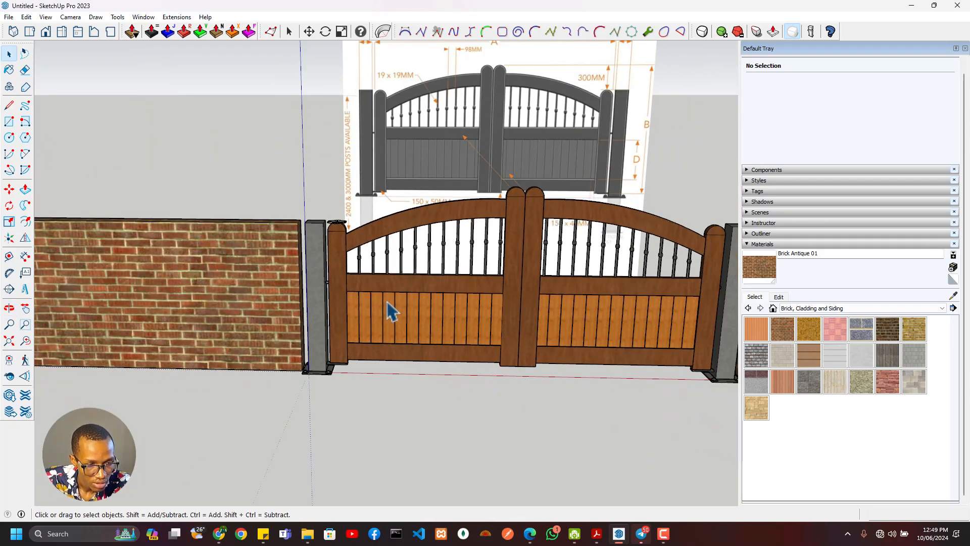
- Undo the brick painting of both walls and the deletion of the leftover face below the meeting posts
scroll(392, 311, up, 2)
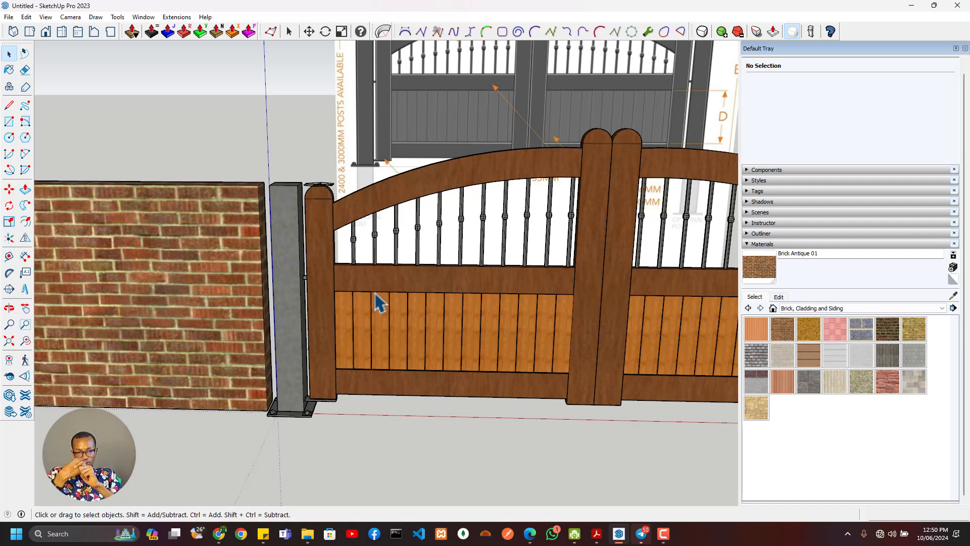
scroll(384, 313, down, 4)
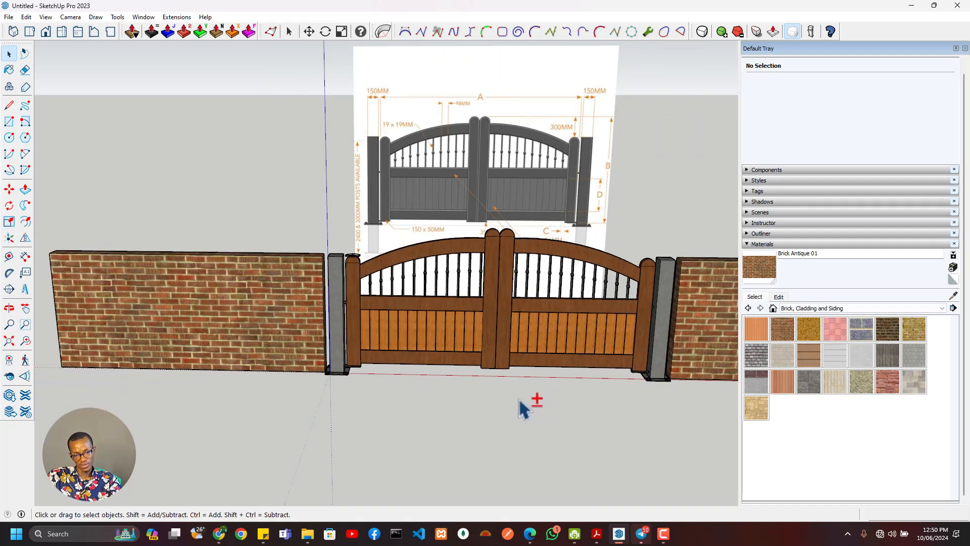
drag(664, 408, 349, 300)
scroll(352, 298, up, 3)
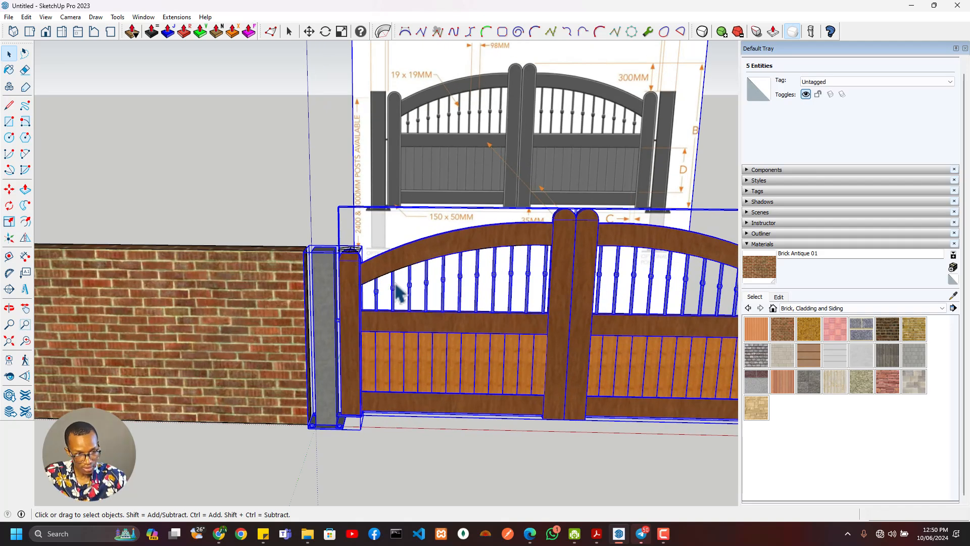
key(ctrl+z)
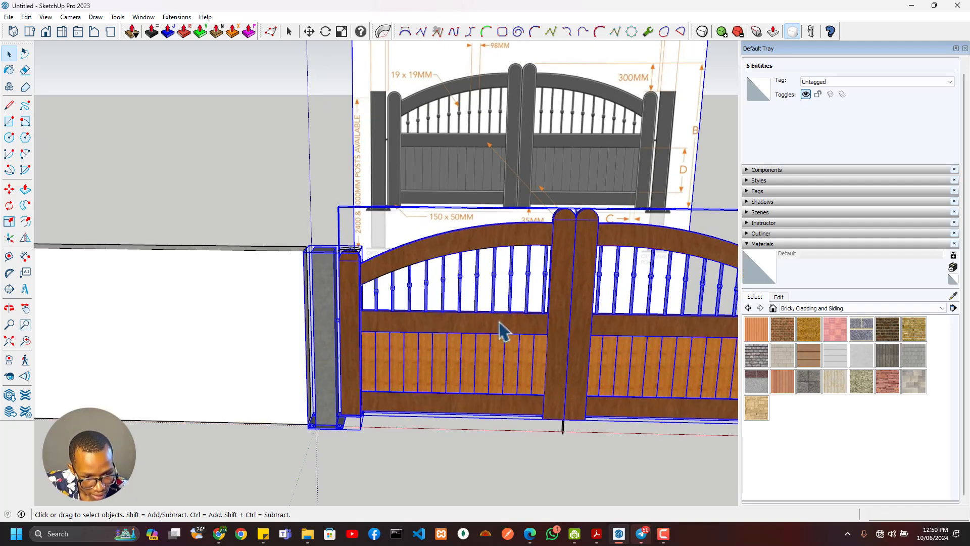
- Flip a copy of the Rotate Point group across the middle of the gate onto the opposite leaf's hinge side
scroll(498, 325, down, 3)
scroll(520, 410, up, 3)
click(516, 416)
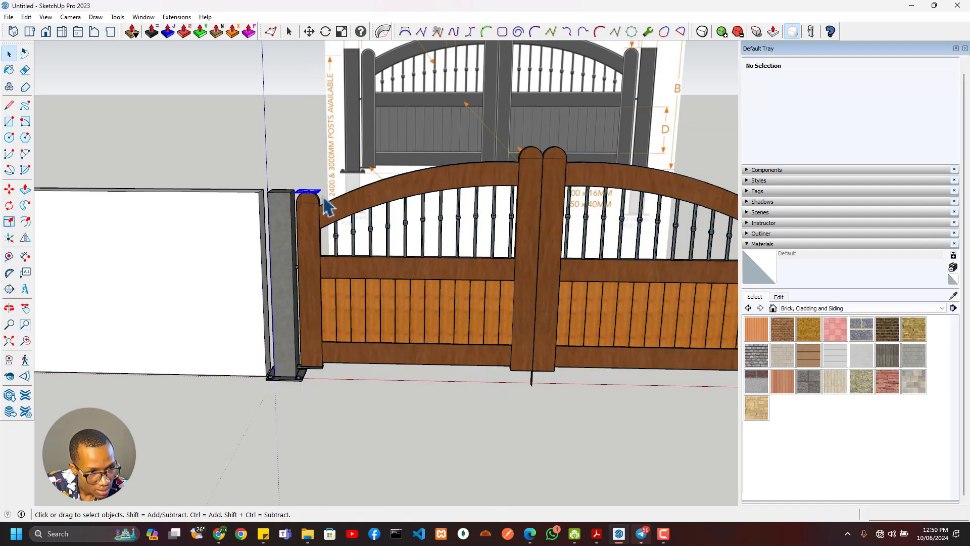
click(312, 193)
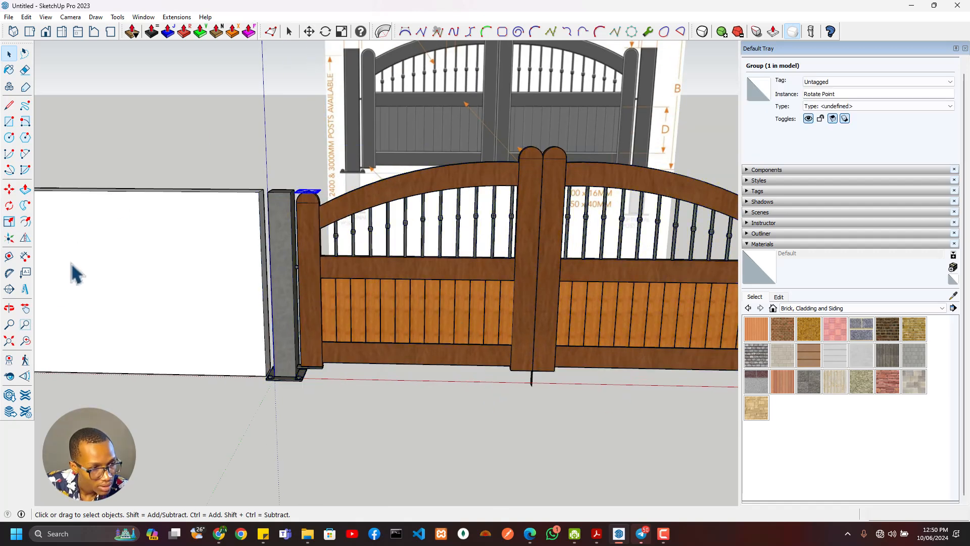
click(25, 239)
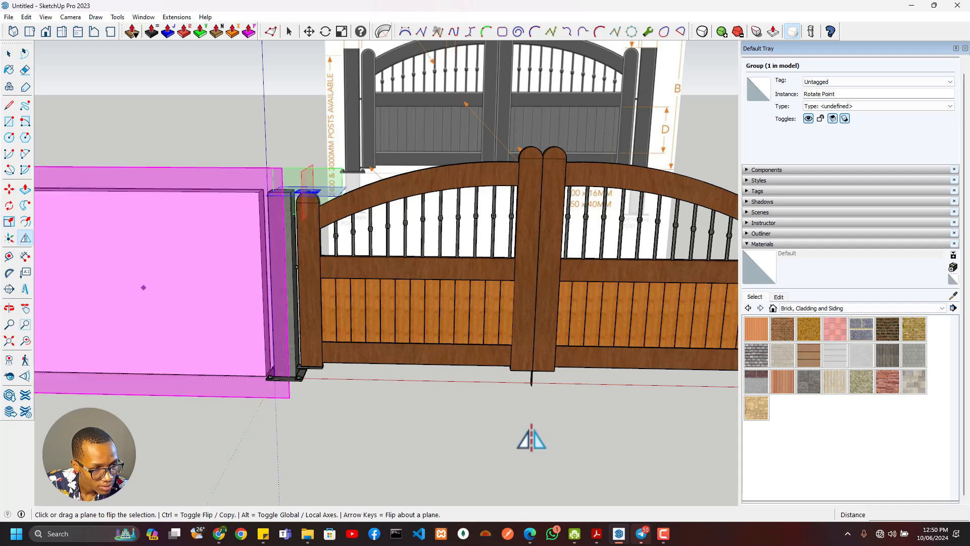
key(ctrl)
click(529, 390)
scroll(529, 390, down, 3)
key(space)
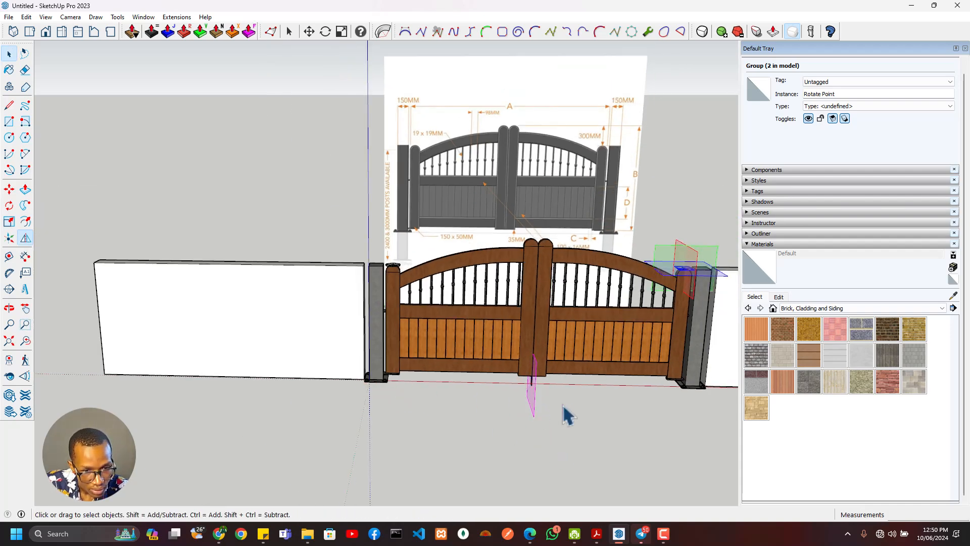
click(564, 406)
- Try swinging the second gate leaf open about the copied Rotate Point at its hinge, and undo the rotation
scroll(643, 342, up, 3)
middle_drag(642, 341, 464, 375)
key(space)
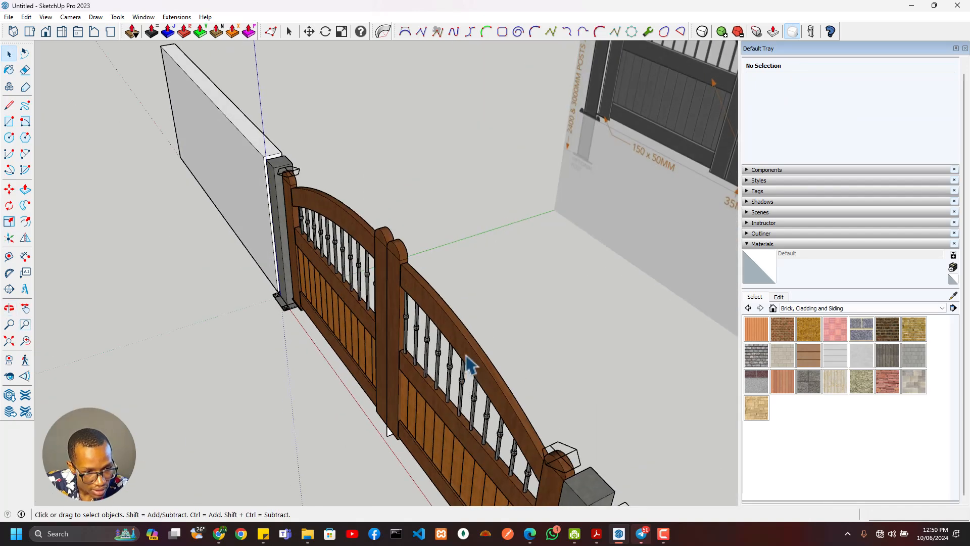
click(470, 371)
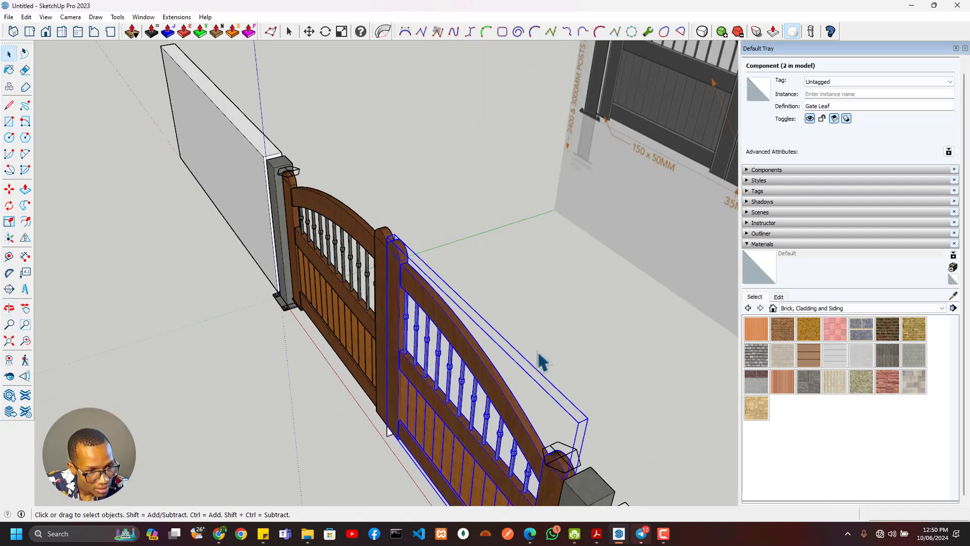
key(q)
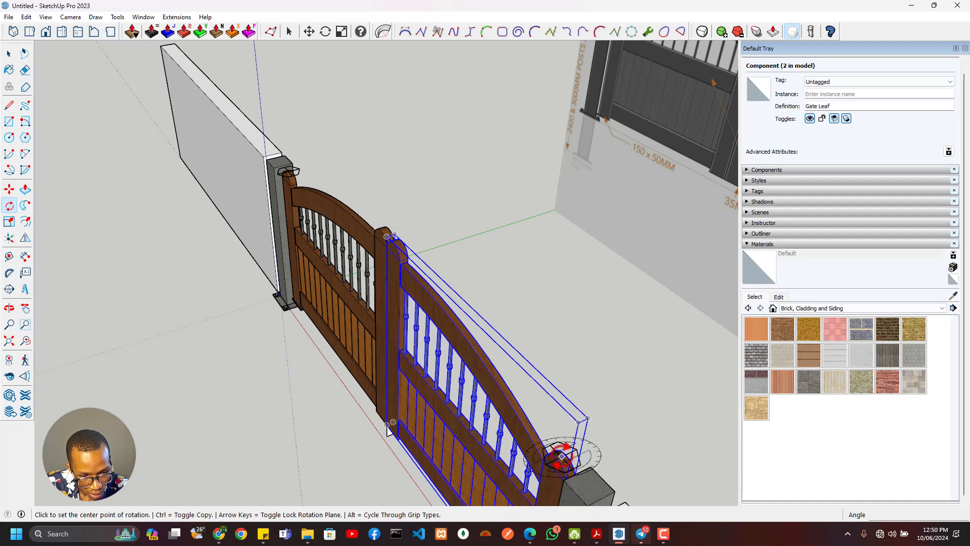
scroll(562, 457, up, 2)
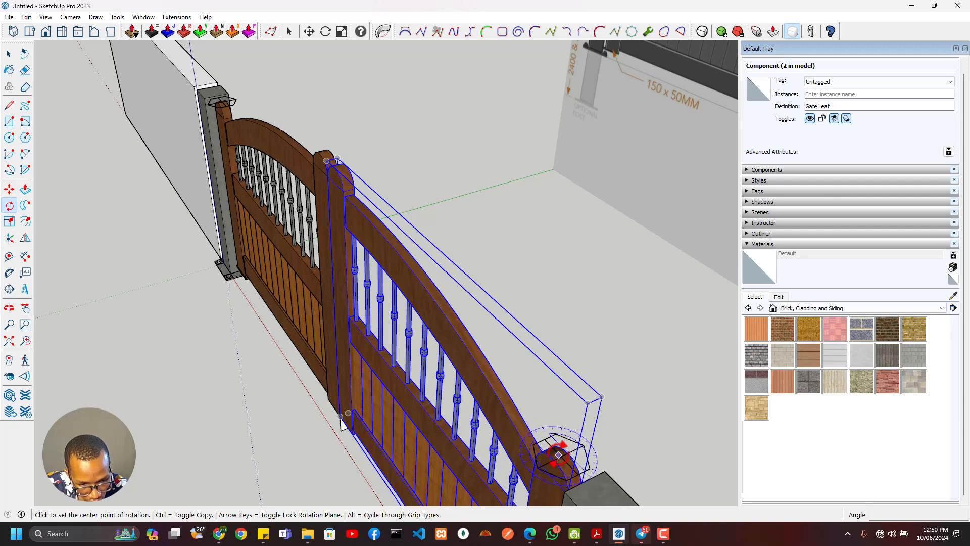
click(561, 457)
click(544, 439)
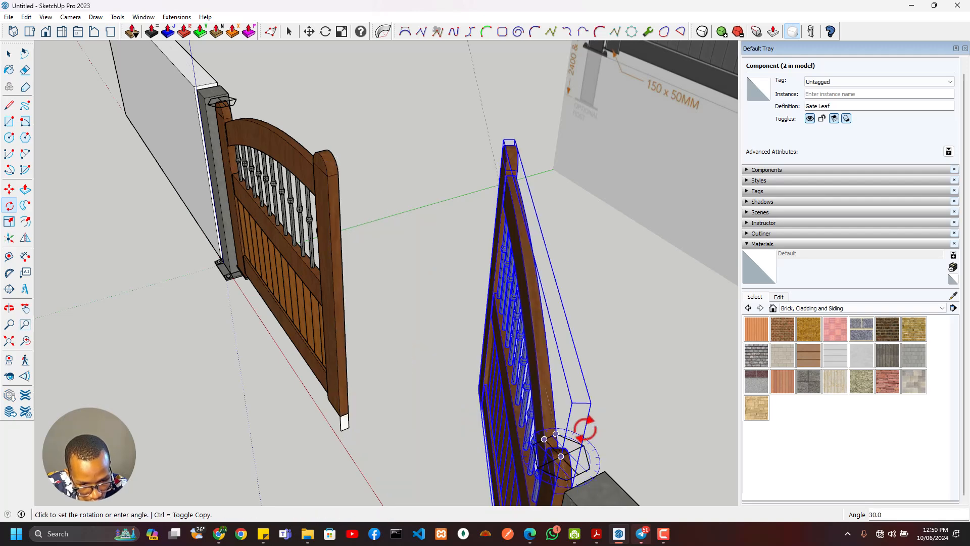
click(601, 424)
scroll(525, 408, down, 3)
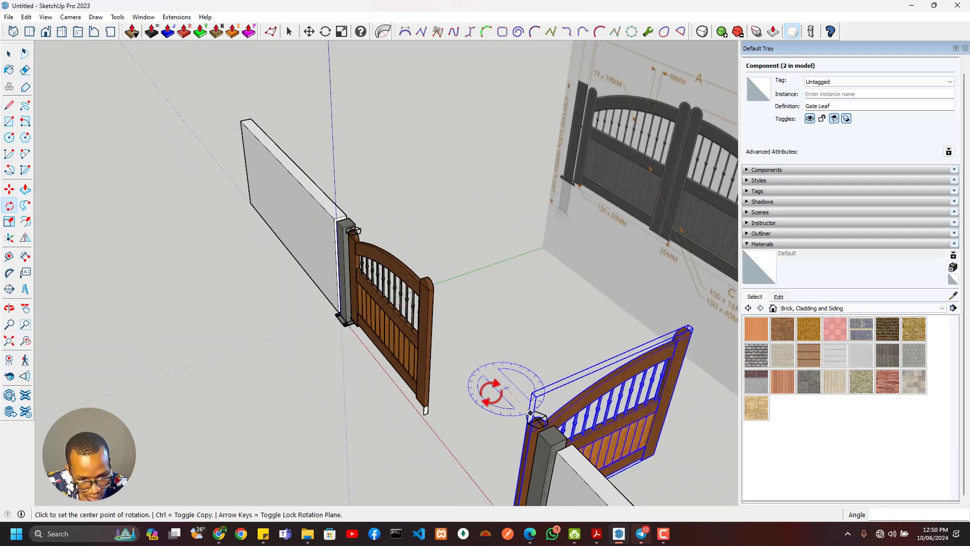
middle_drag(526, 394, 619, 391)
scroll(507, 391, down, 1)
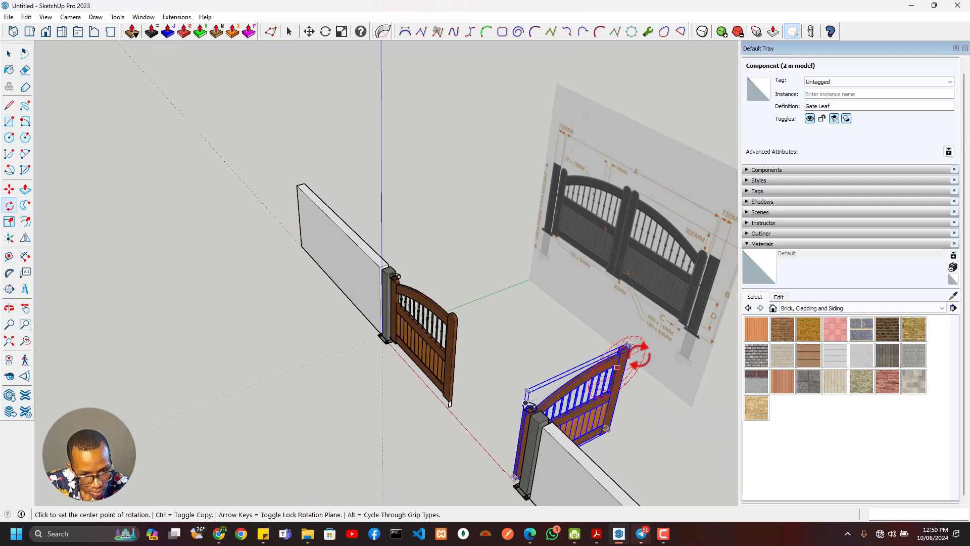
key(ctrl+z)
key(space)
- Delete the leftover face and edges hanging below the meeting posts
scroll(455, 444, up, 5)
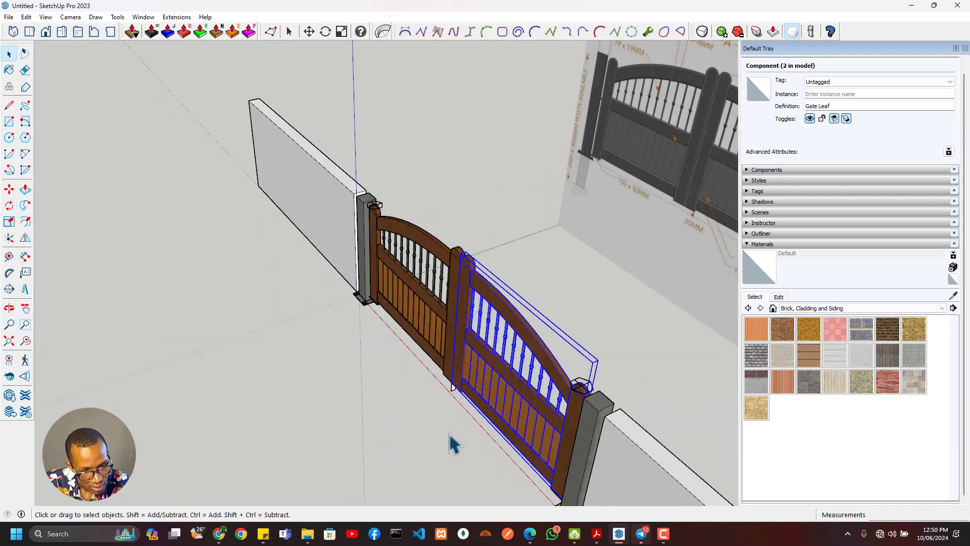
click(456, 391)
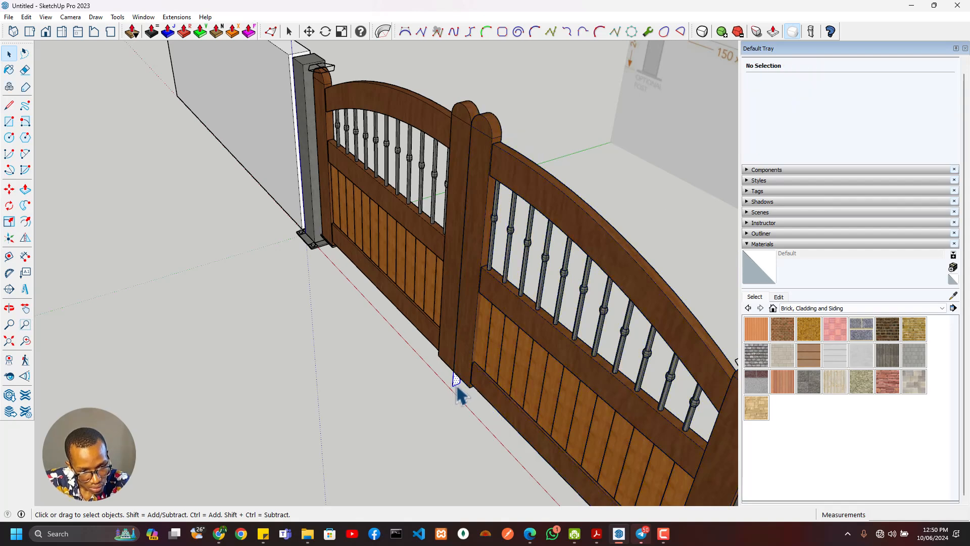
click(458, 389)
- Paint the walls on both sides of the gate with Brick Antique 01
click(783, 329)
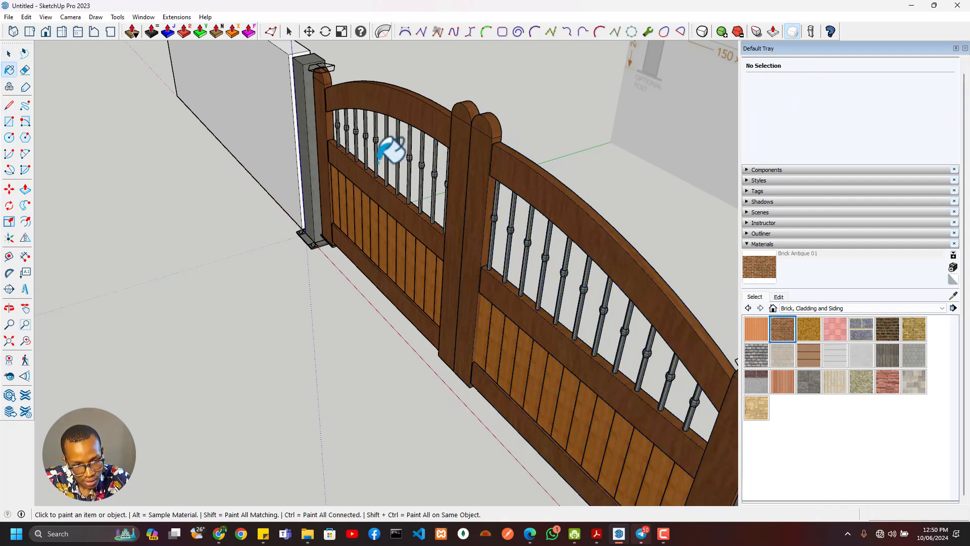
click(277, 135)
scroll(288, 145, down, 5)
click(513, 319)
key(space)
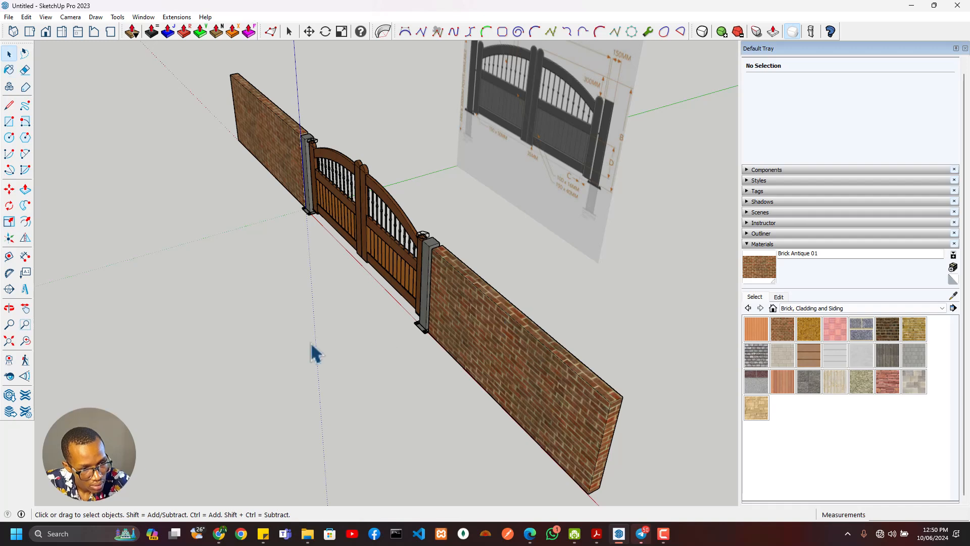
- Combine both gate leaves, both side posts and both Rotate Point groups into one component named Two Leaf Gate
scroll(311, 345, down, 2)
scroll(298, 262, up, 3)
middle_drag(400, 248, 536, 277)
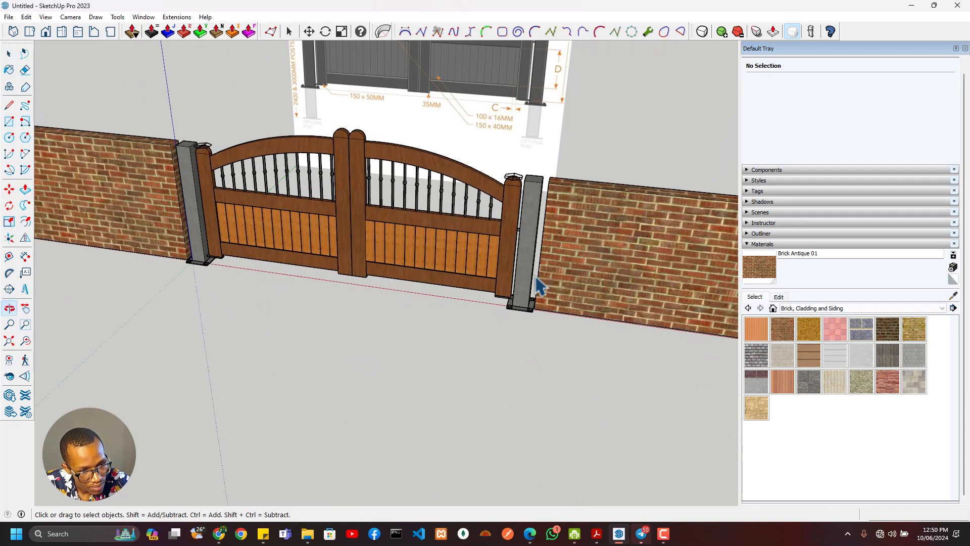
key(space)
click(528, 281)
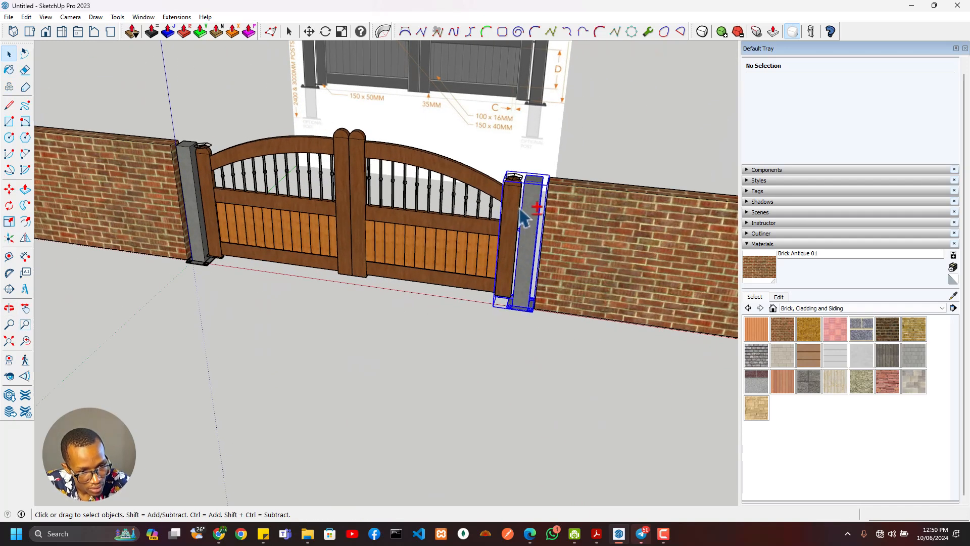
shift+click(515, 180)
shift+click(344, 144)
scroll(176, 157, up, 3)
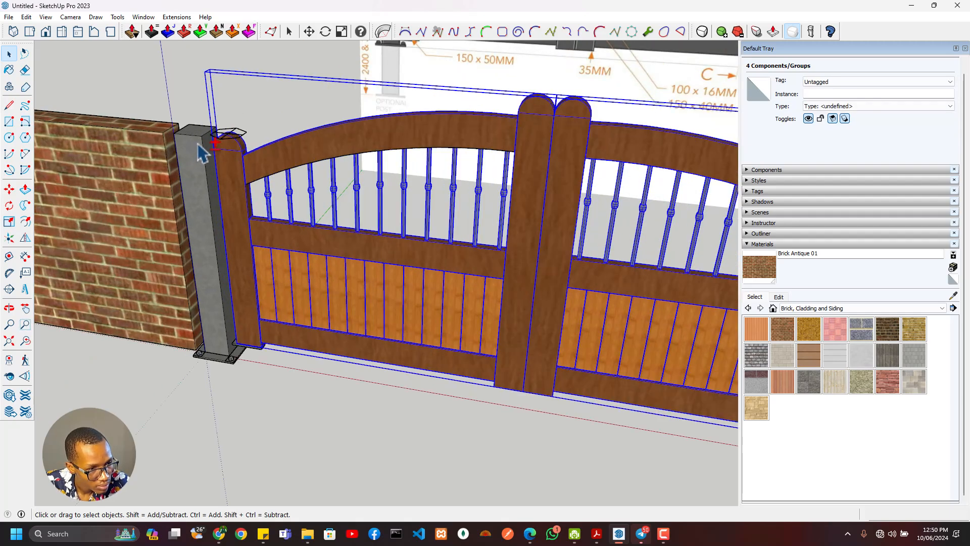
scroll(202, 152, up, 2)
shift+click(213, 137)
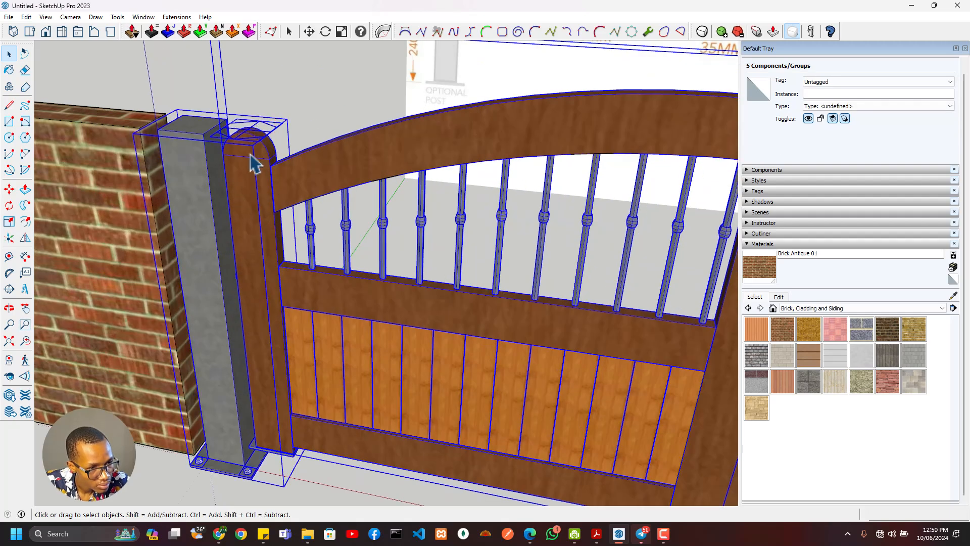
shift+click(250, 154)
scroll(250, 156, down, 4)
right_click(253, 168)
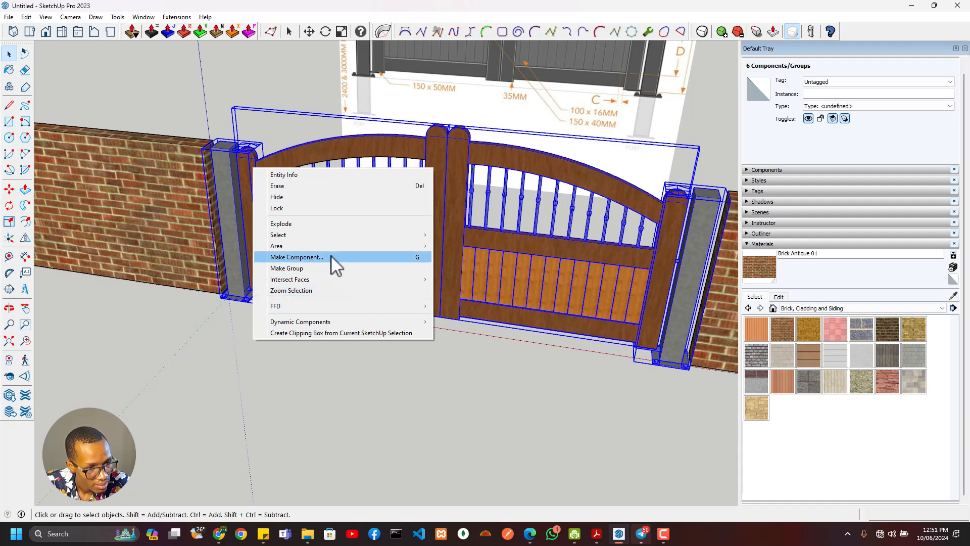
click(297, 257)
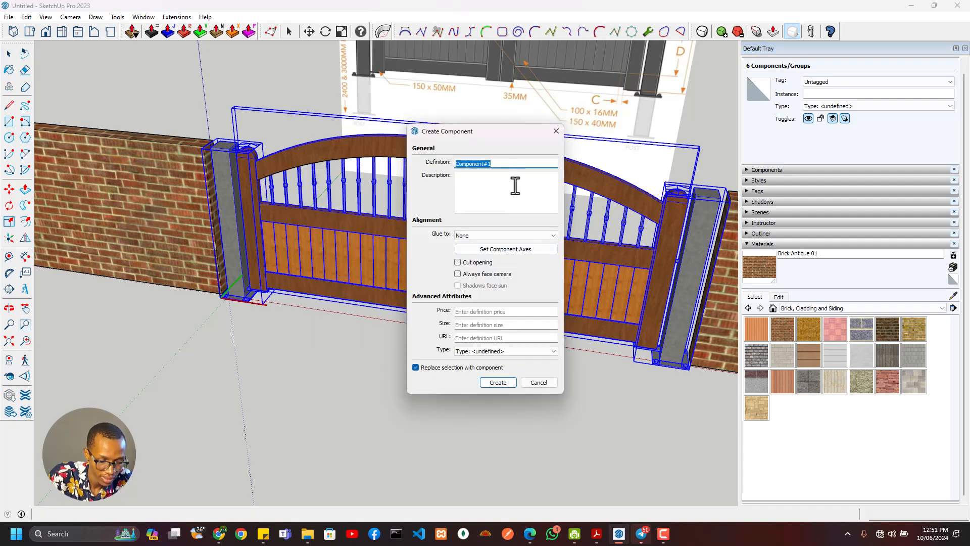
text(Two Leaf Gate)
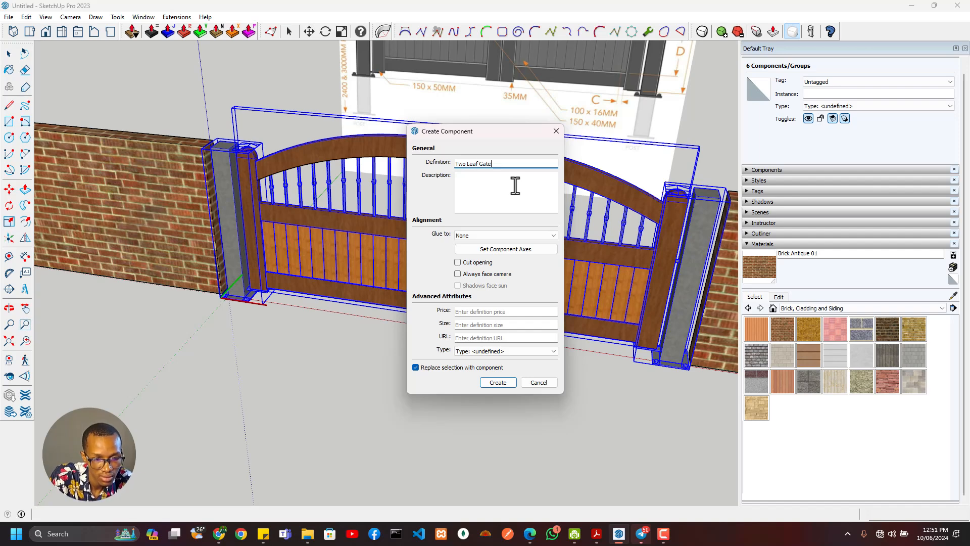
key(Return)
- Delete the reference image standing behind the gate
scroll(324, 222, down, 3)
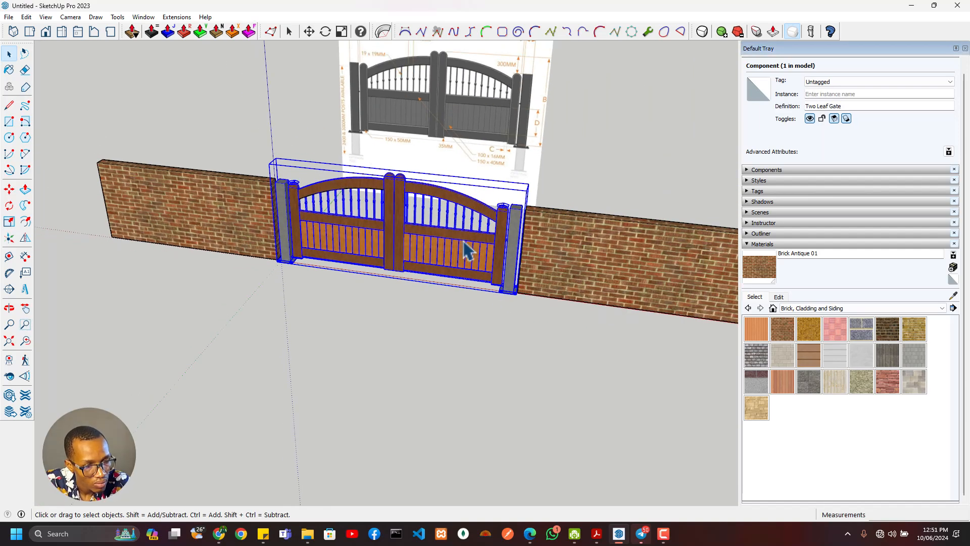
scroll(467, 250, down, 1)
click(557, 262)
scroll(329, 230, down, 2)
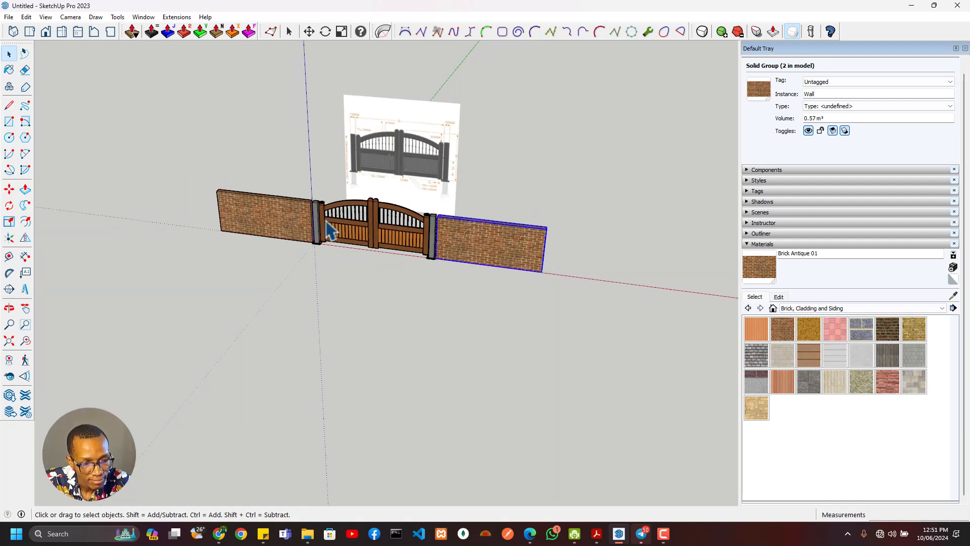
scroll(329, 230, up, 2)
click(426, 174)
key(Delete)
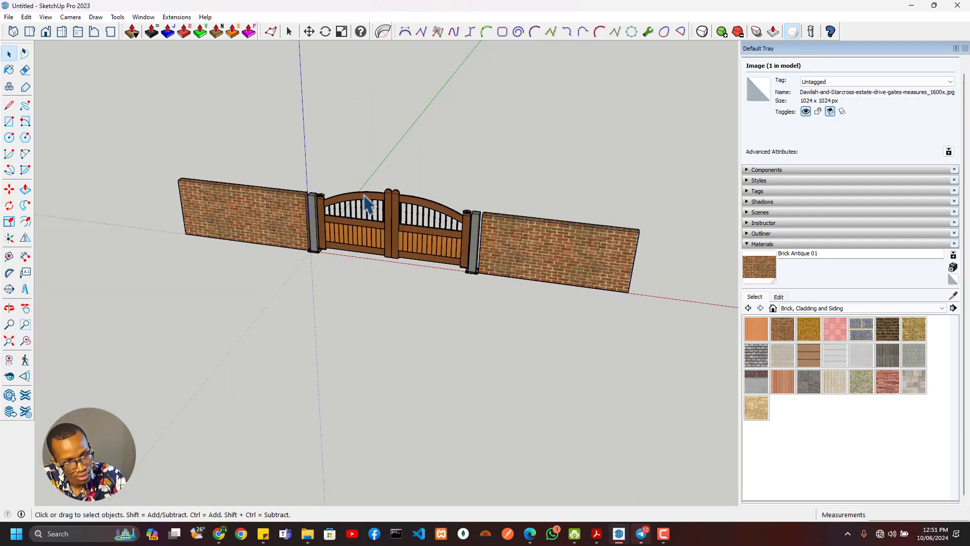
- Save the model as Gate in the Models folder
scroll(365, 196, down, 1)
scroll(357, 199, up, 1)
middle_drag(357, 201, 449, 174)
scroll(490, 214, down, 2)
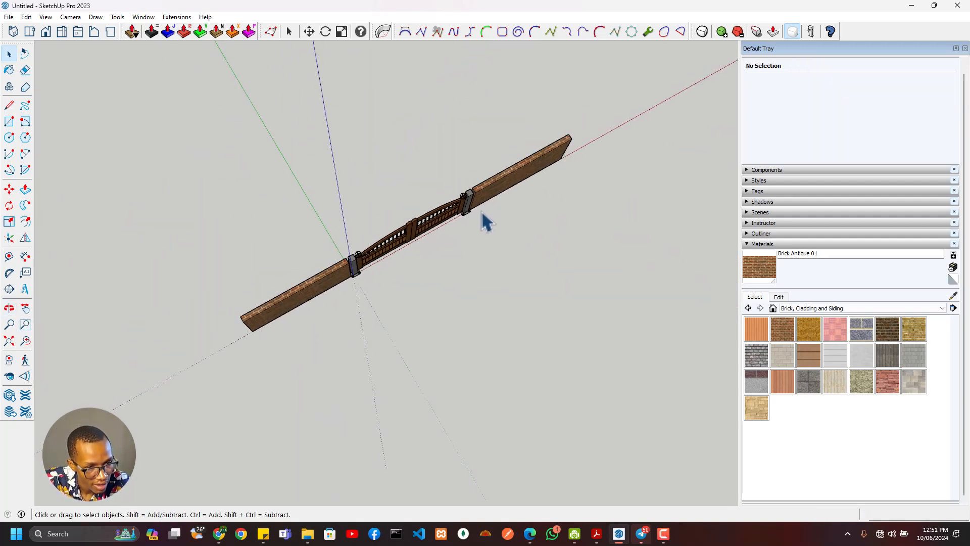
middle_drag(486, 222, 353, 101)
key(ctrl+s)
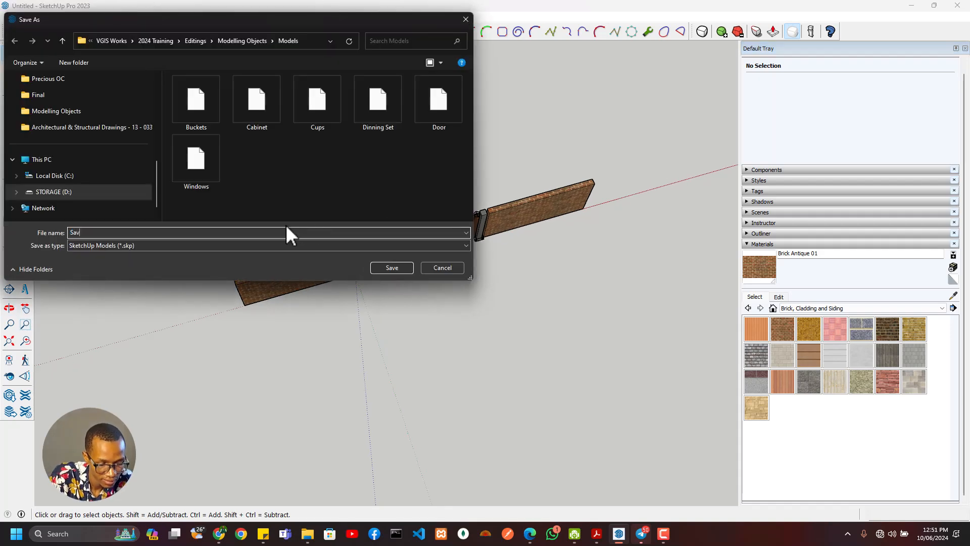
text(Ga)
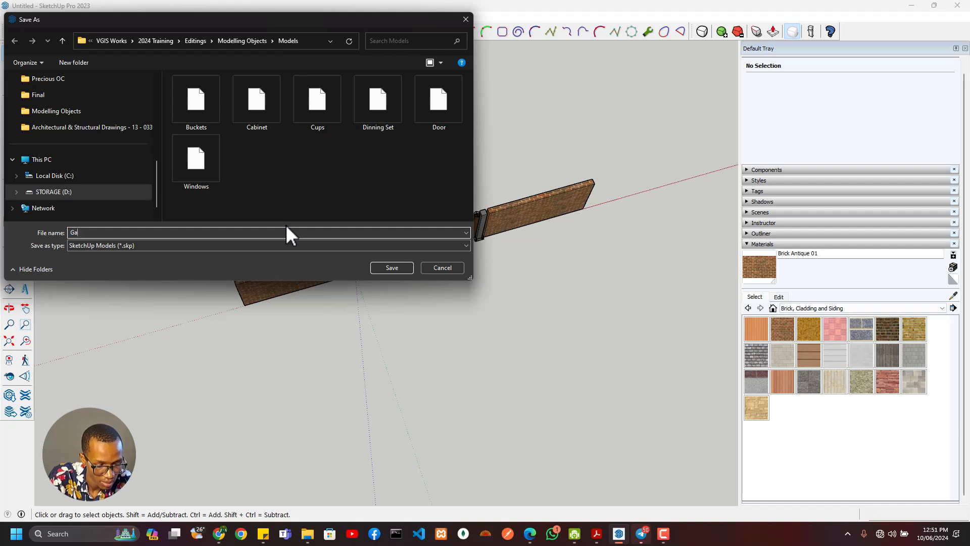
text(te)
key(Return)
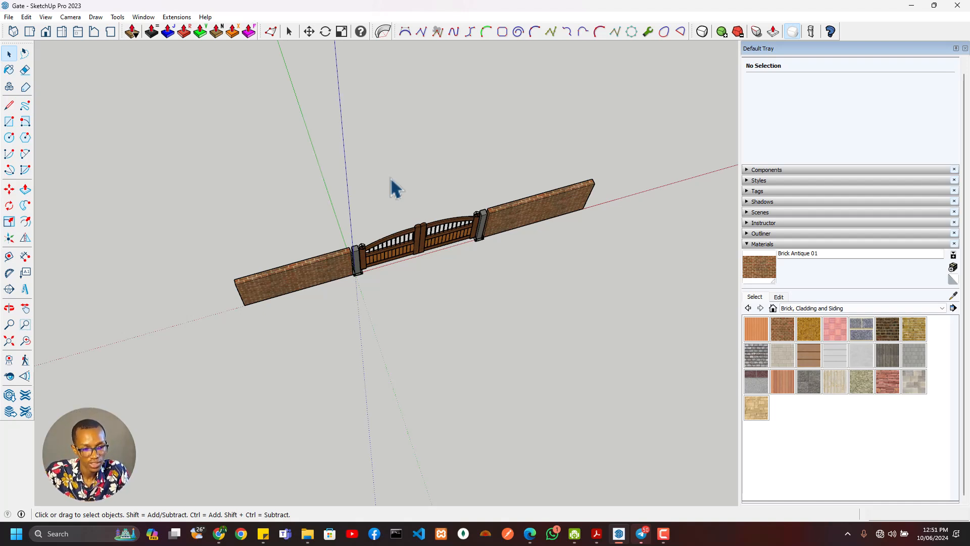
- Examine the finished gate's leaves, posts and walls from a distance and up close
scroll(362, 244, up, 10)
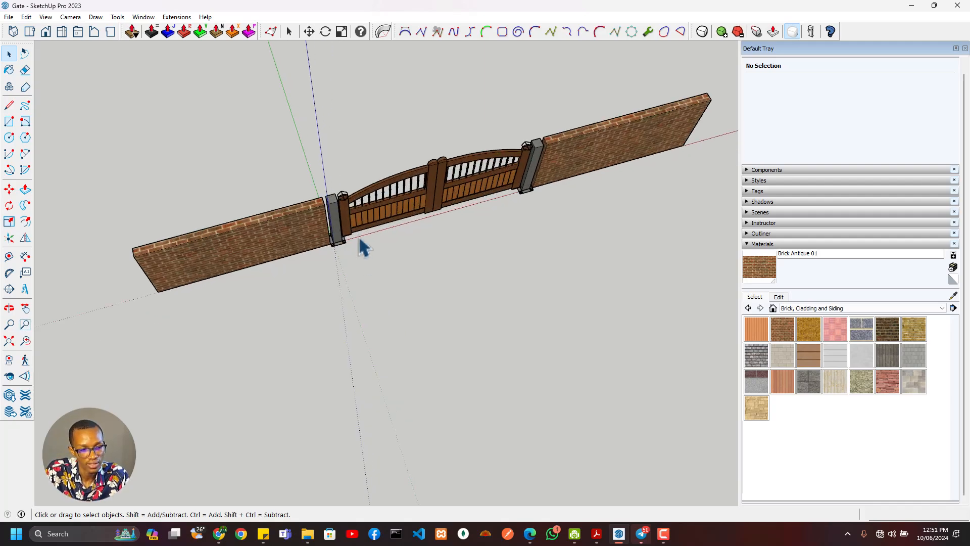
middle_drag(349, 205, 298, 182)
scroll(303, 187, down, 2)
scroll(282, 255, down, 5)
scroll(288, 227, up, 12)
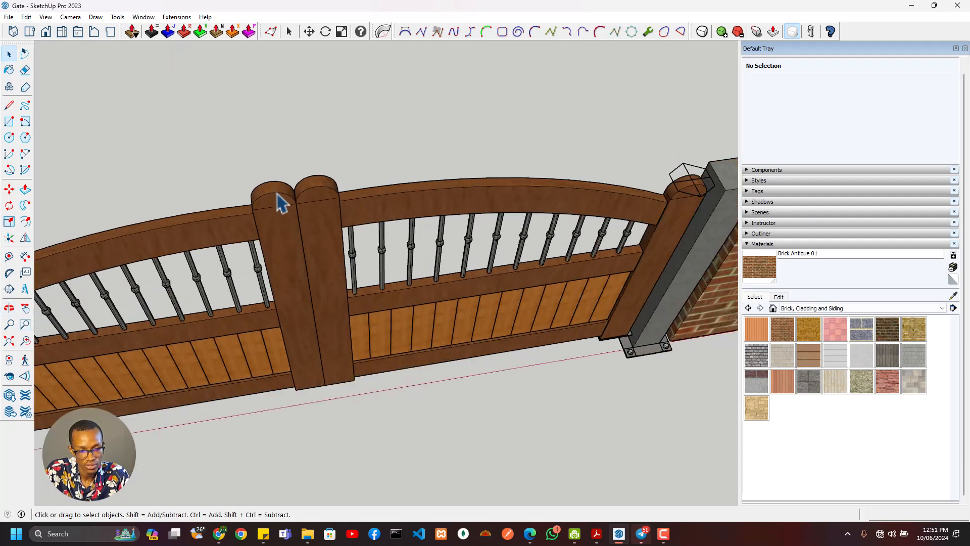
- Inside the Two Leaf Gate component, move the right leaf, its Rotate Point group and side post 10 along the red axis, away from the other leaf
scroll(294, 245, down, 12)
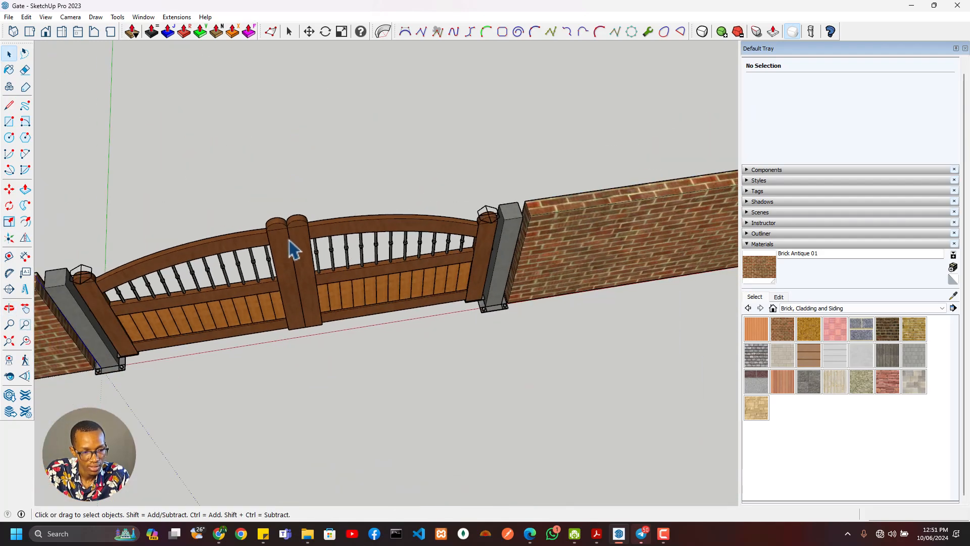
double_click(229, 274)
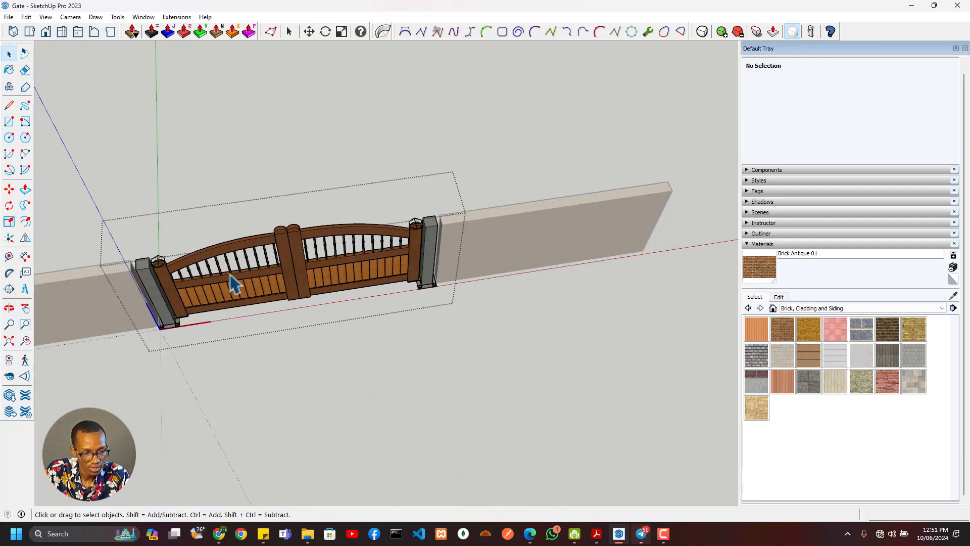
scroll(267, 288, up, 3)
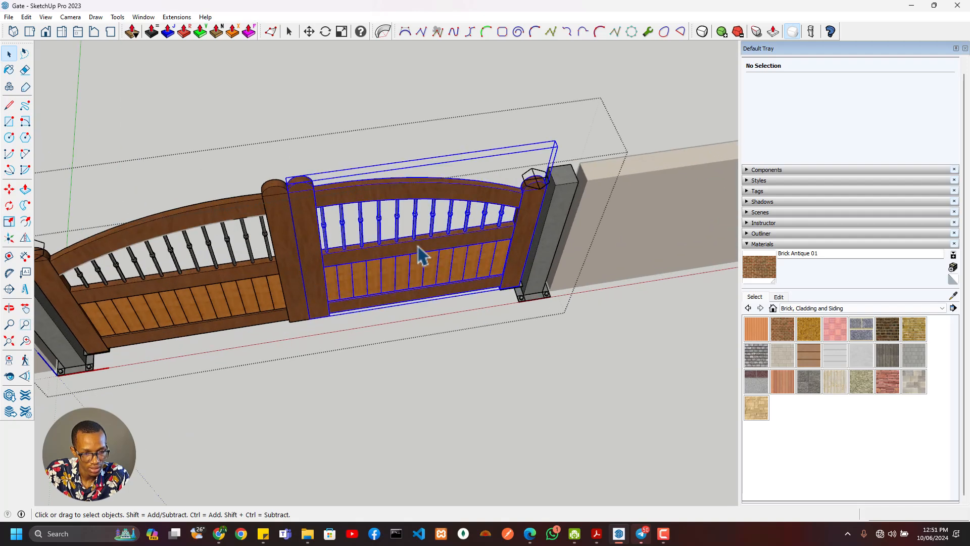
click(537, 190)
click(538, 181)
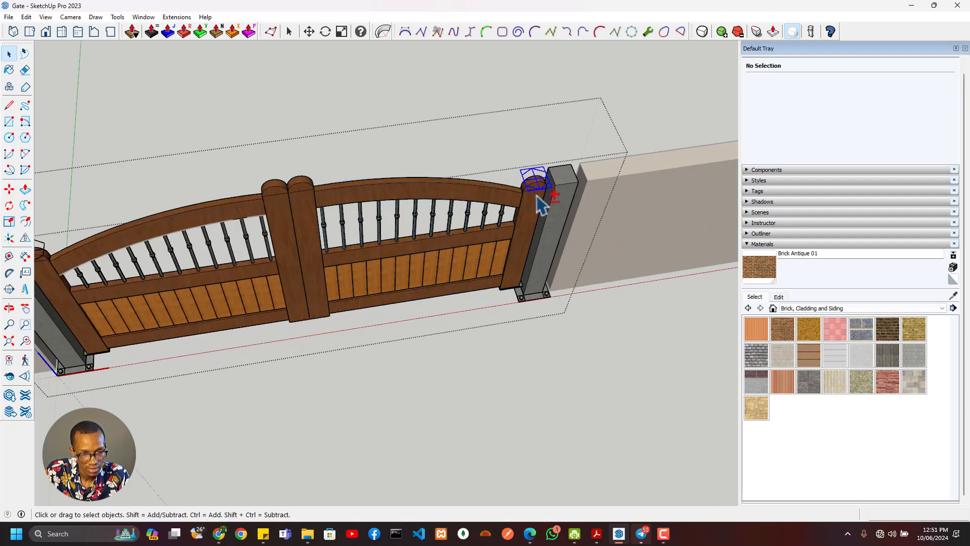
shift+click(539, 195)
shift+click(556, 195)
scroll(283, 196, up, 8)
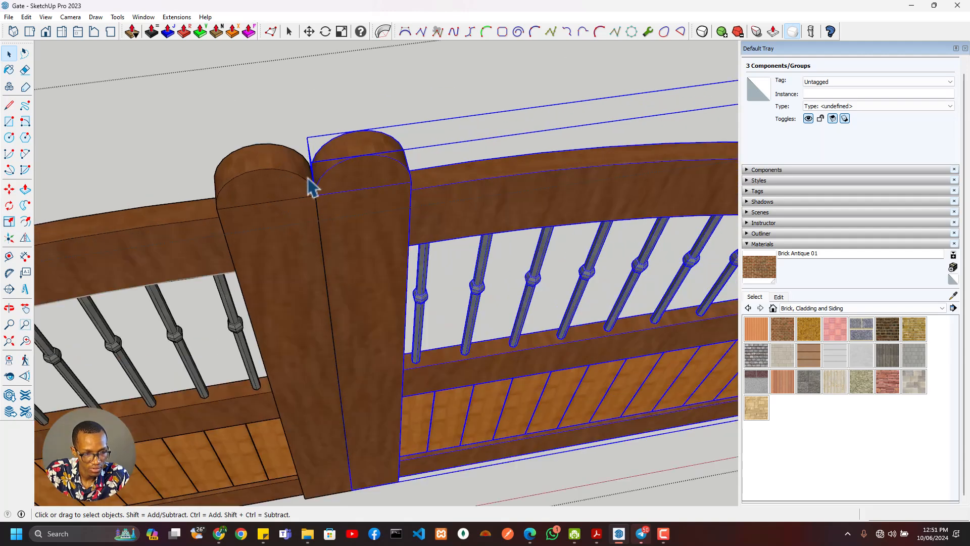
scroll(340, 331, up, 2)
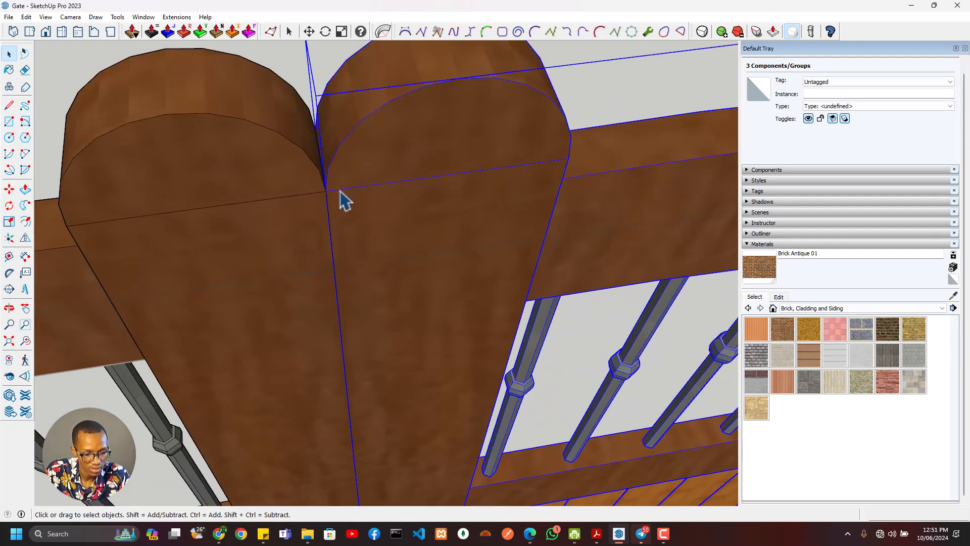
key(m)
click(325, 191)
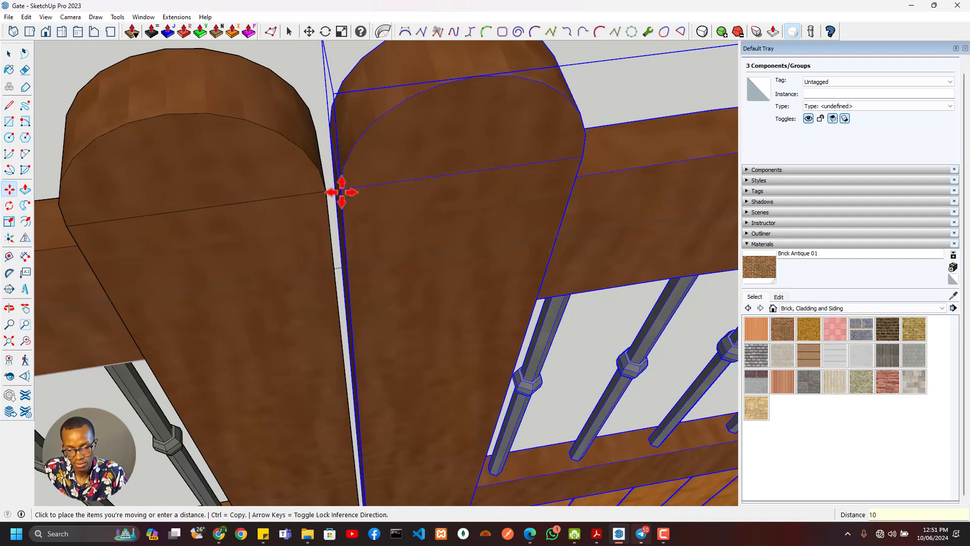
click(347, 199)
scroll(318, 246, down, 5)
key(space)
click(322, 256)
- Examine the gap between the two gate leaves and the whole gate with its posts and brick walls from several angles
scroll(319, 254, down, 6)
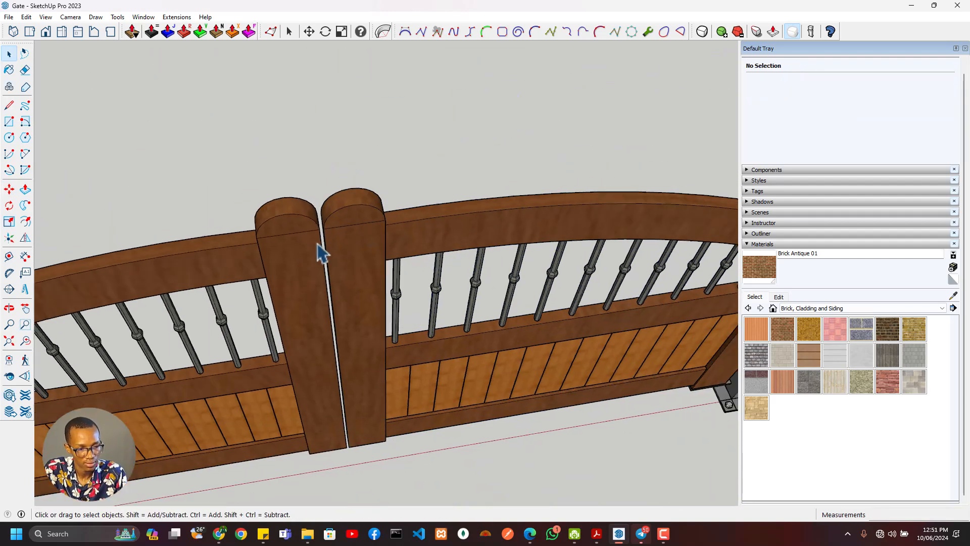
scroll(320, 285, up, 2)
scroll(316, 277, up, 1)
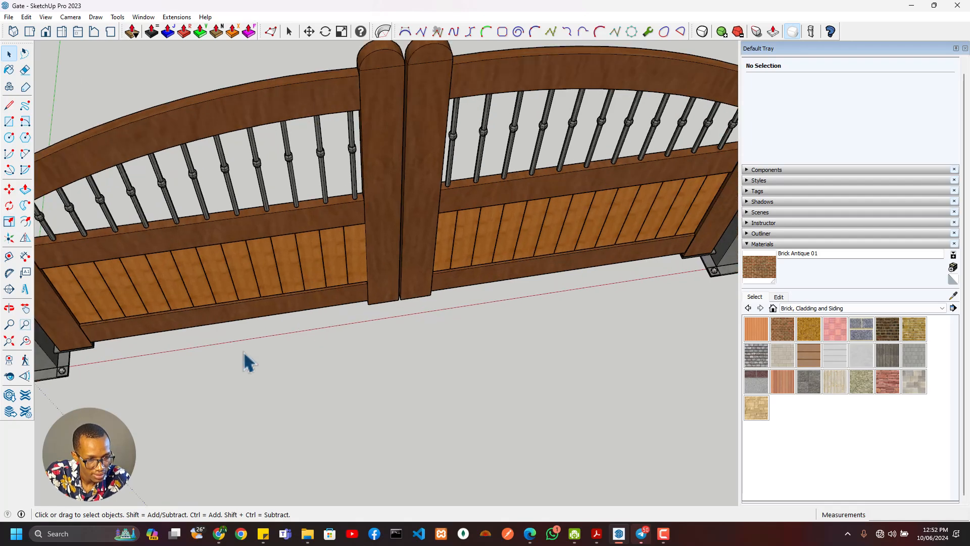
scroll(283, 333, down, 5)
scroll(282, 324, up, 4)
middle_drag(281, 324, 195, 418)
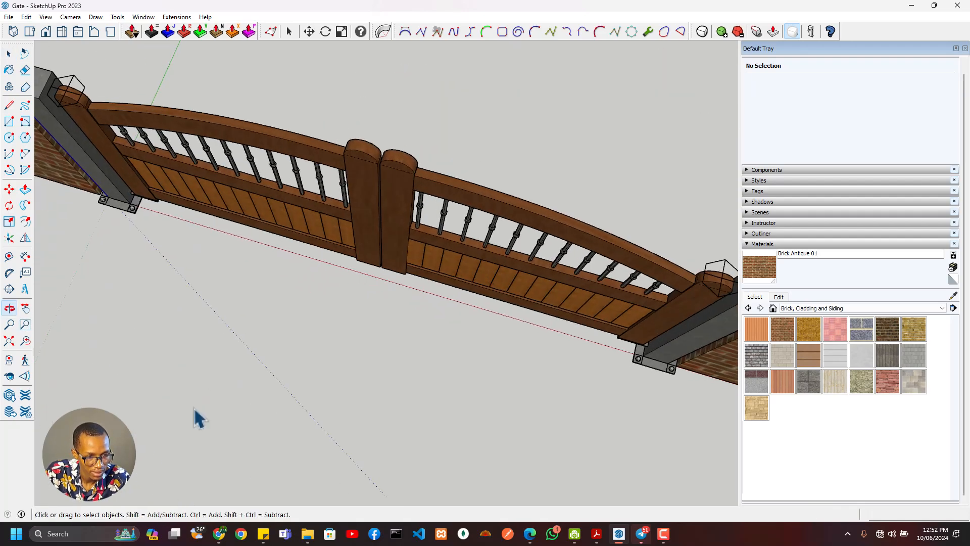
scroll(297, 301, down, 5)
scroll(217, 288, up, 4)
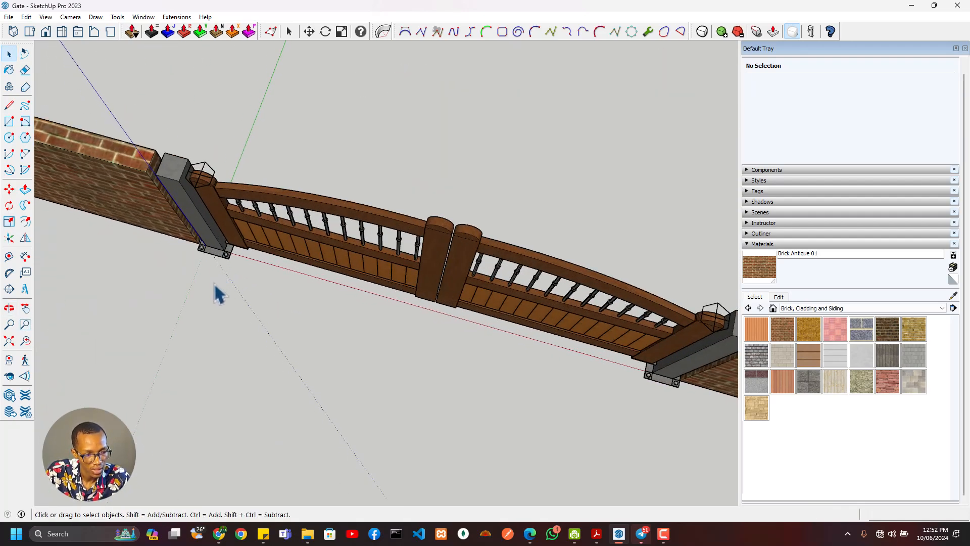
scroll(212, 299, down, 3)
scroll(238, 307, up, 1)
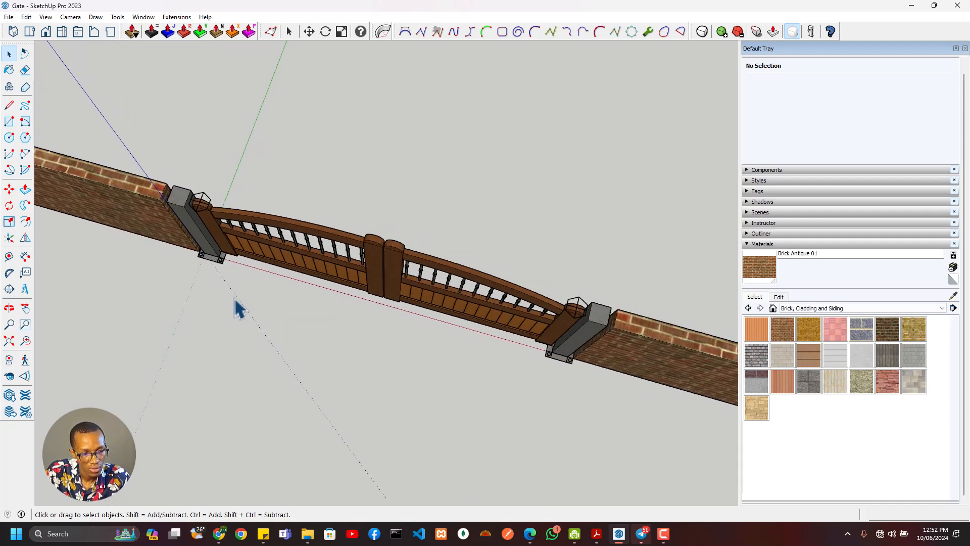
middle_drag(238, 307, 321, 167)
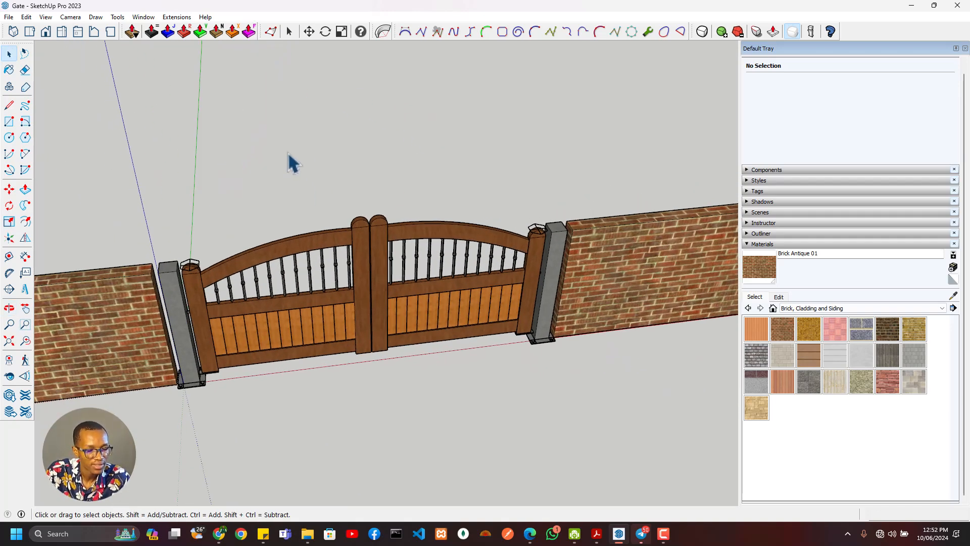